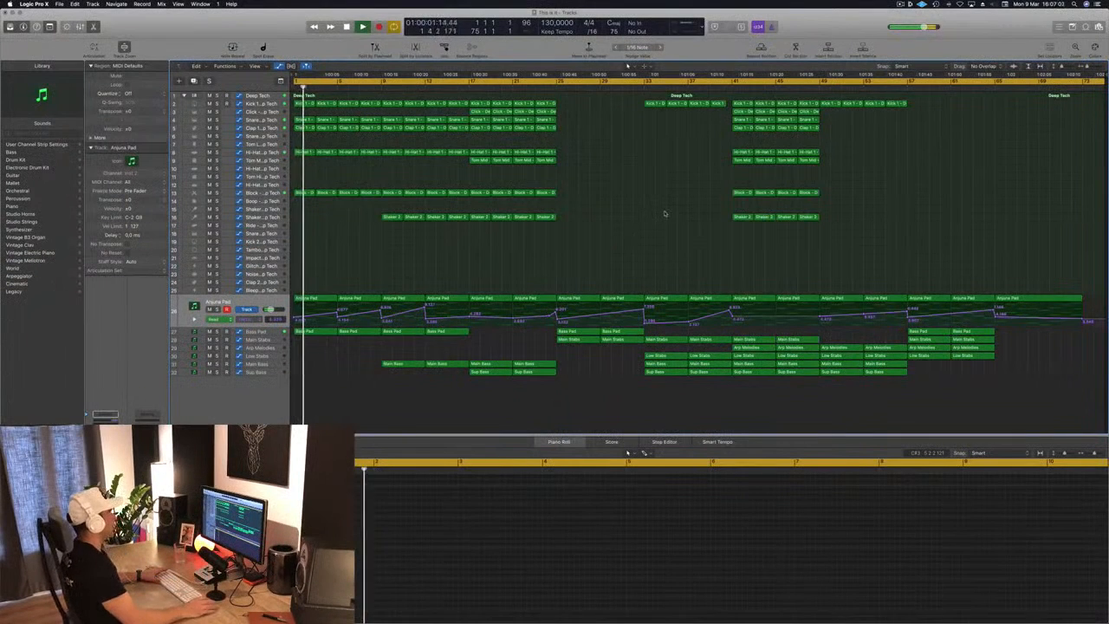
Step: Play the arrangement from several points, listening to the main sections and checking the Sub Bass and Main Bass tracks
left_click(469, 92)
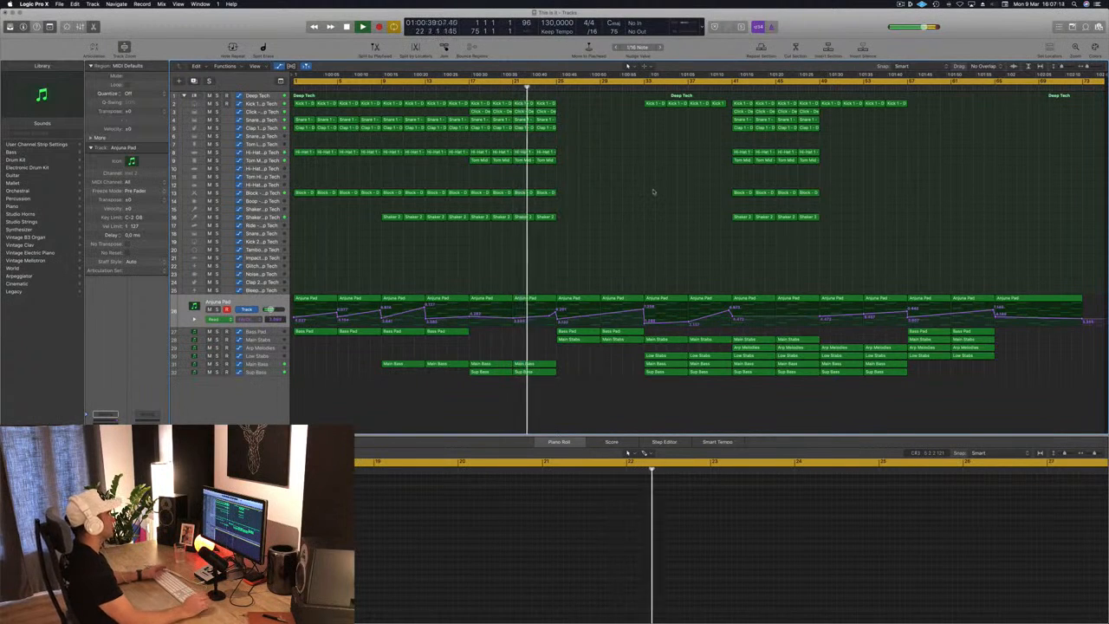
left_click(280, 373)
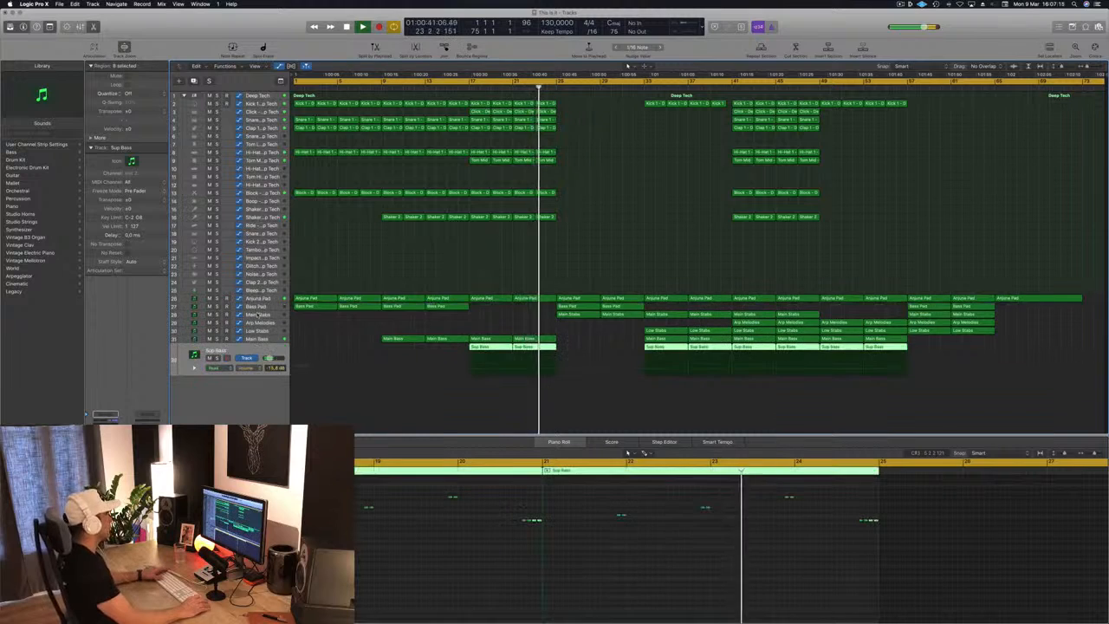
left_click(259, 339)
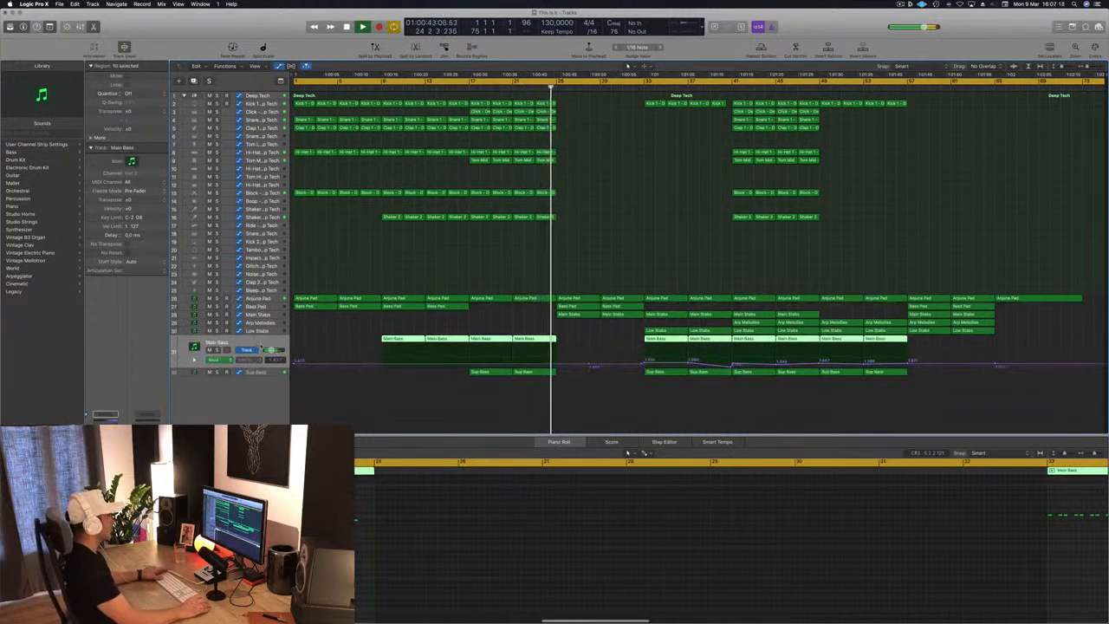
left_click(465, 243)
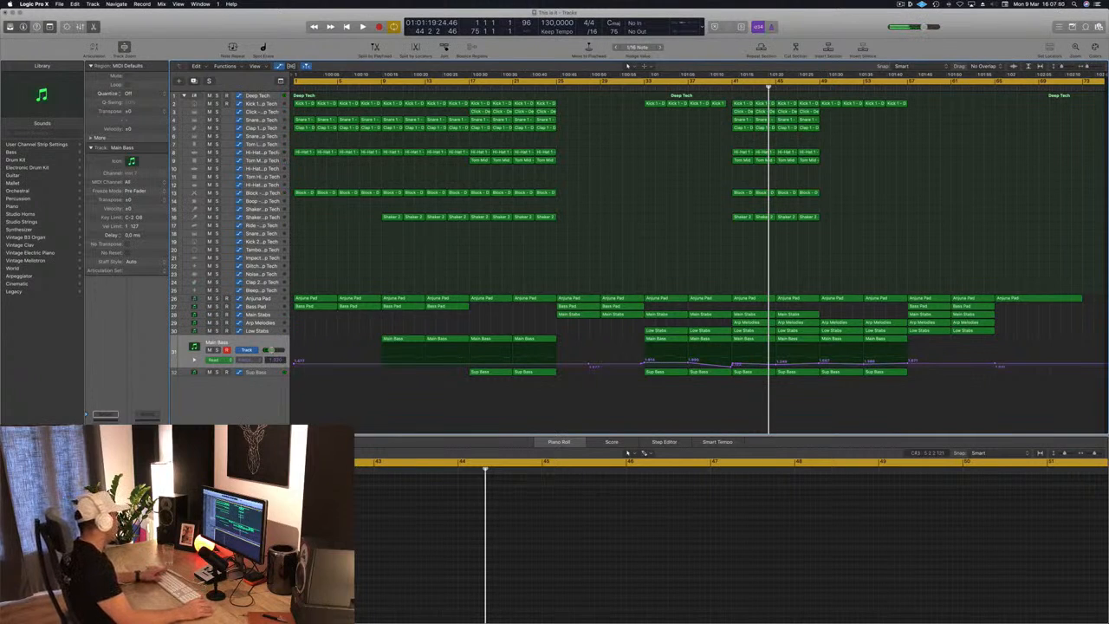
key("Return")
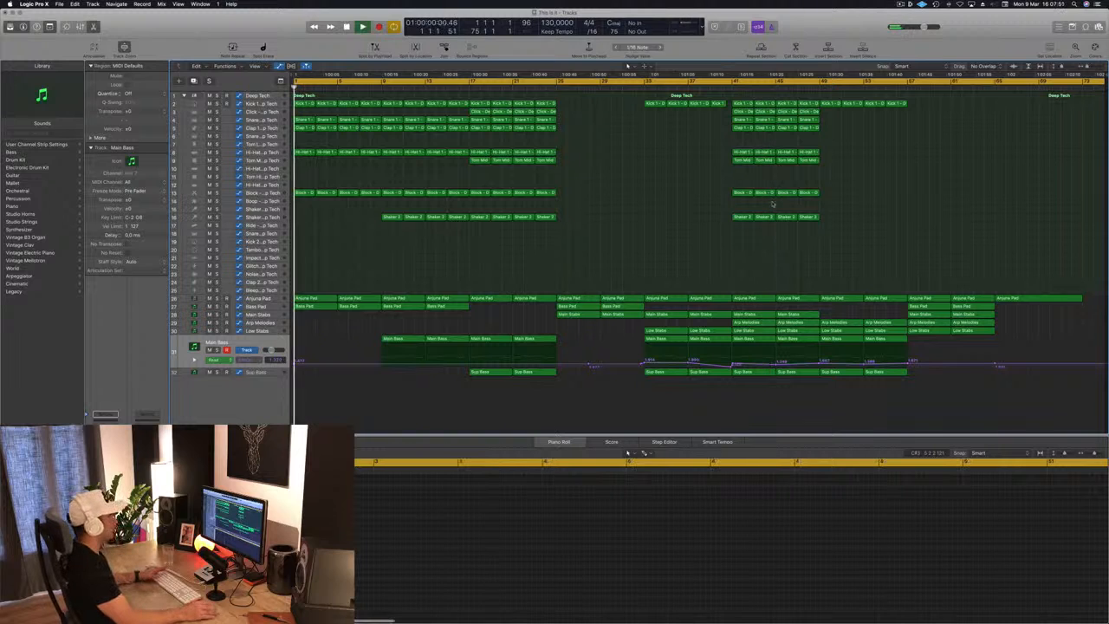
left_click(466, 87)
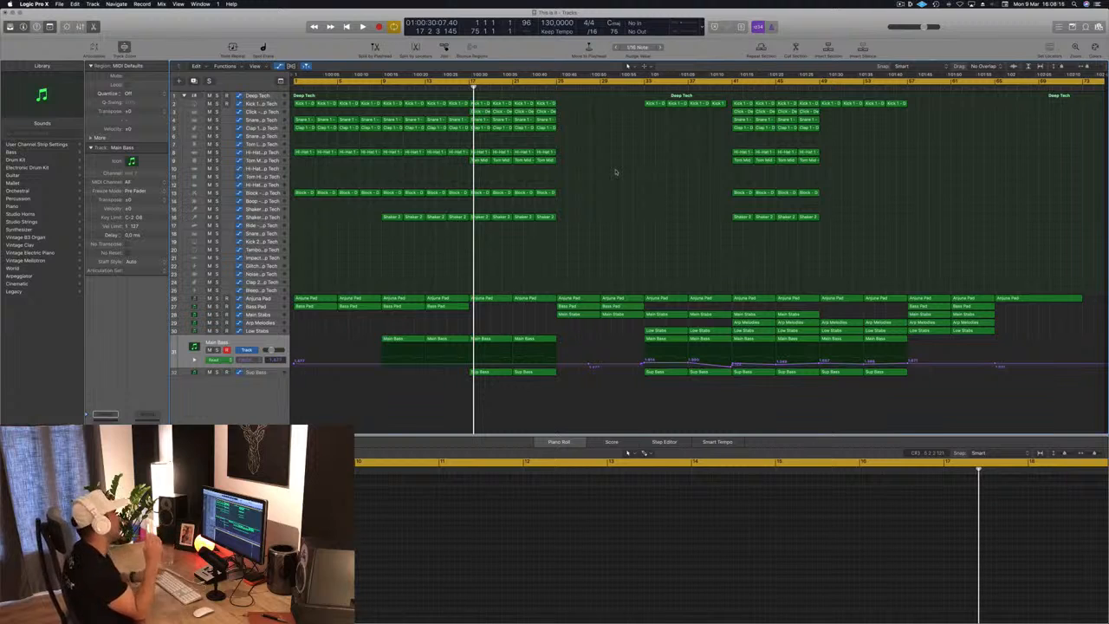
key("Return")
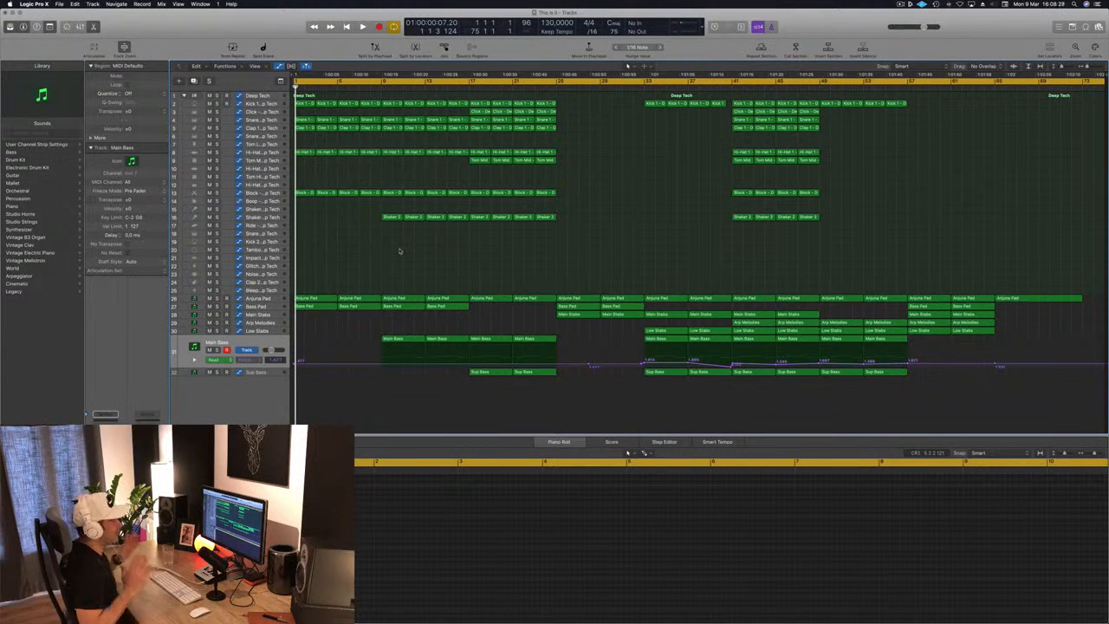
Step: Show the mixer and play the song from the start while examining all the channel strips
key("x")
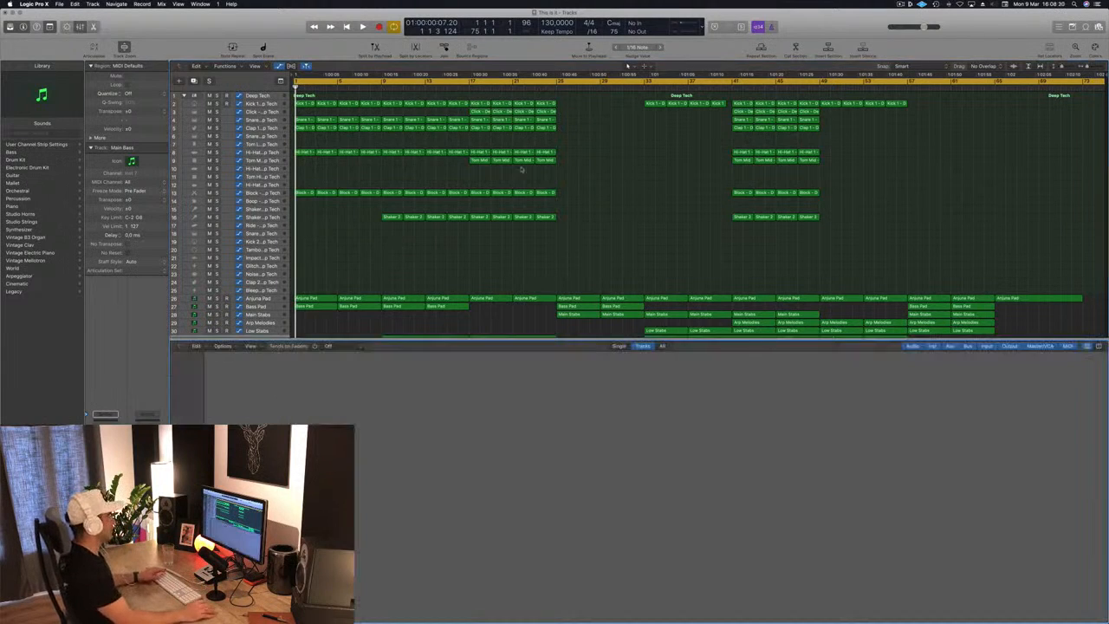
key("space")
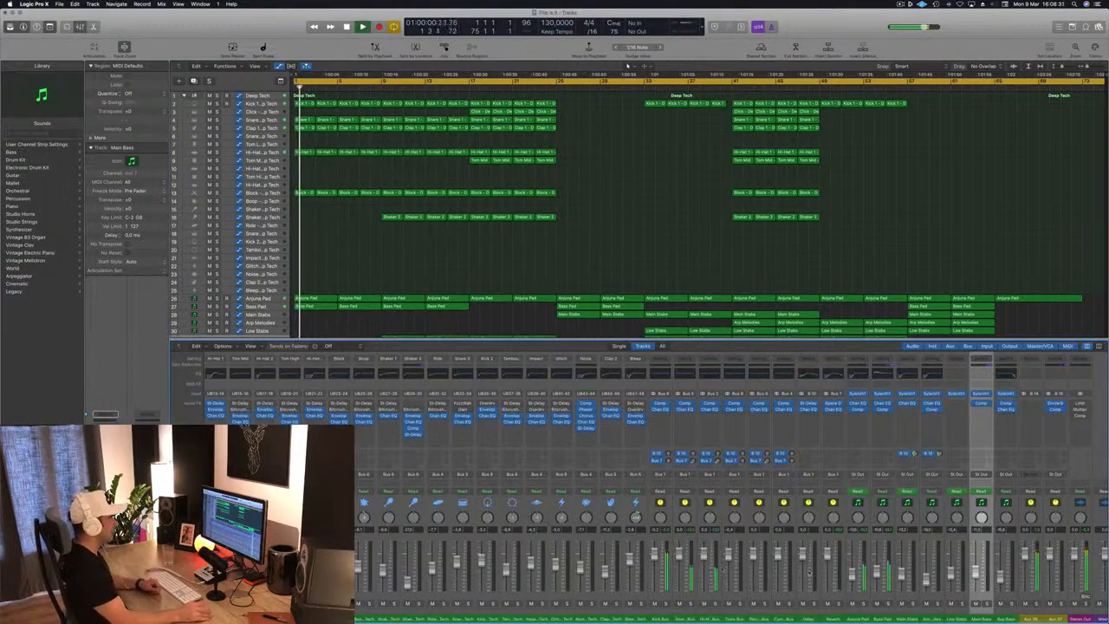
scroll(808, 573, "right", 2)
scroll(808, 573, "left", 5)
scroll(808, 573, "left", 5)
scroll(872, 572, "right", 4)
scroll(871, 573, "right", 3)
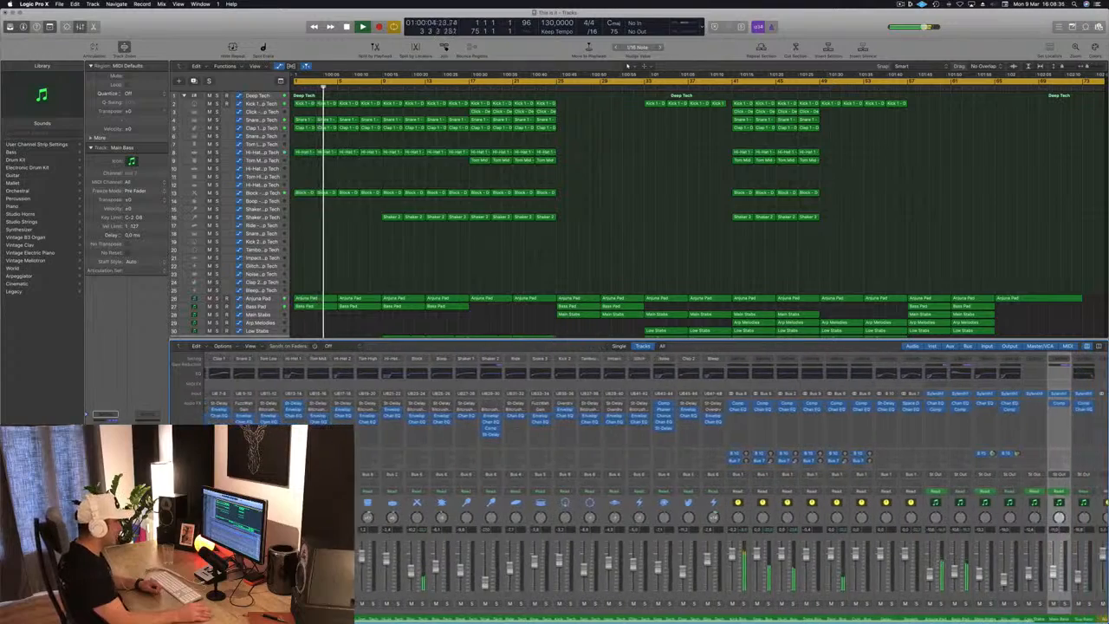
scroll(872, 579, "left", 4)
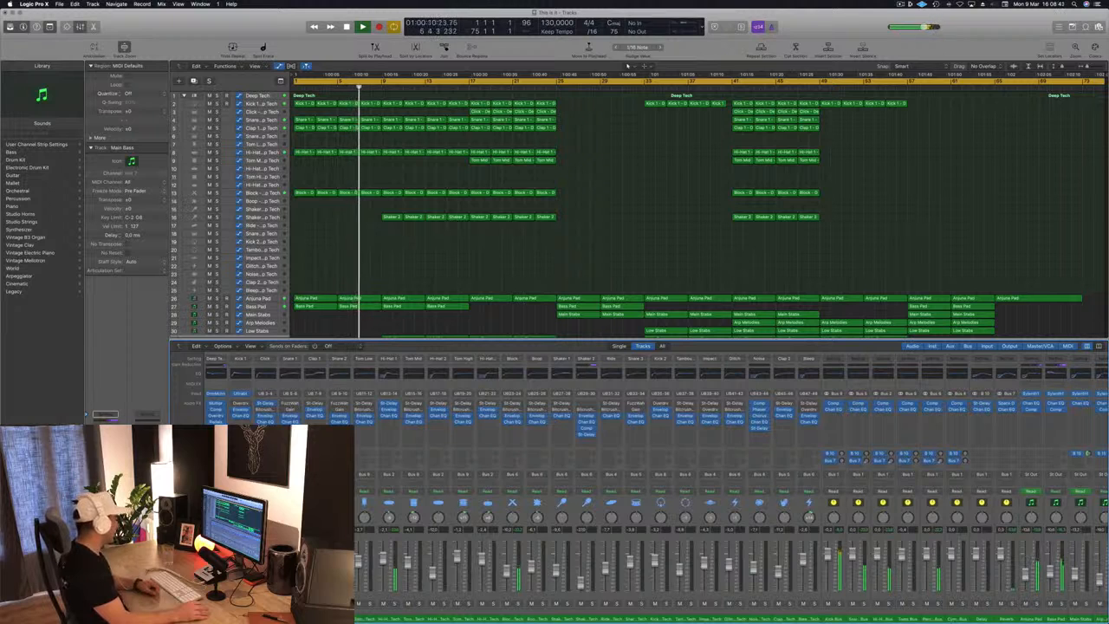
Step: Solo the Deep Tech drum track briefly during playback, release the solo and check the remaining mixer channels
key("s")
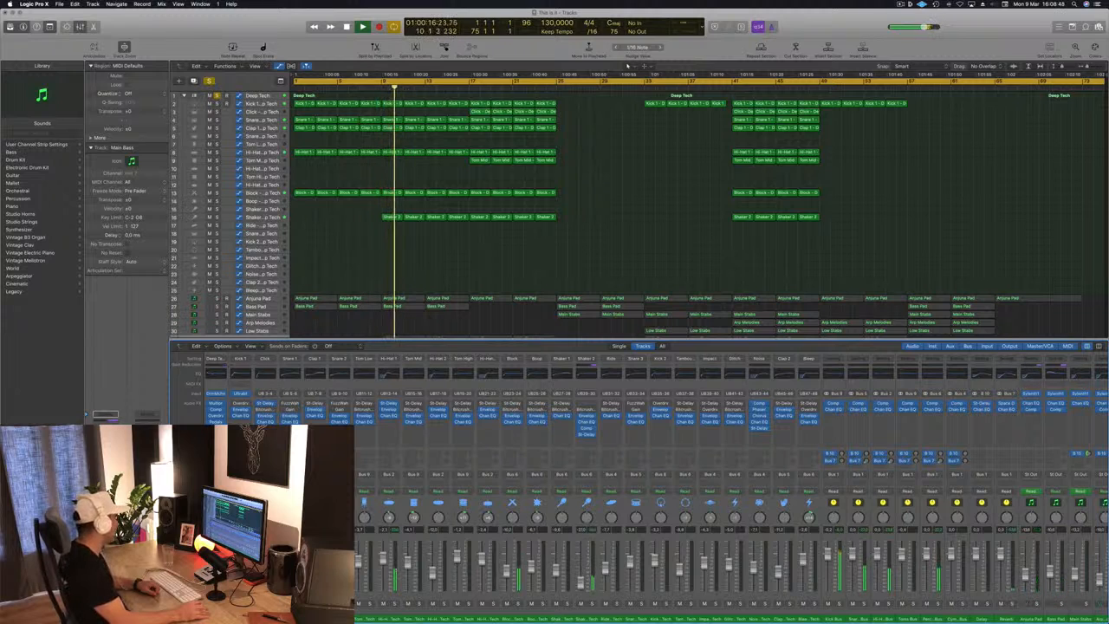
left_click(221, 603)
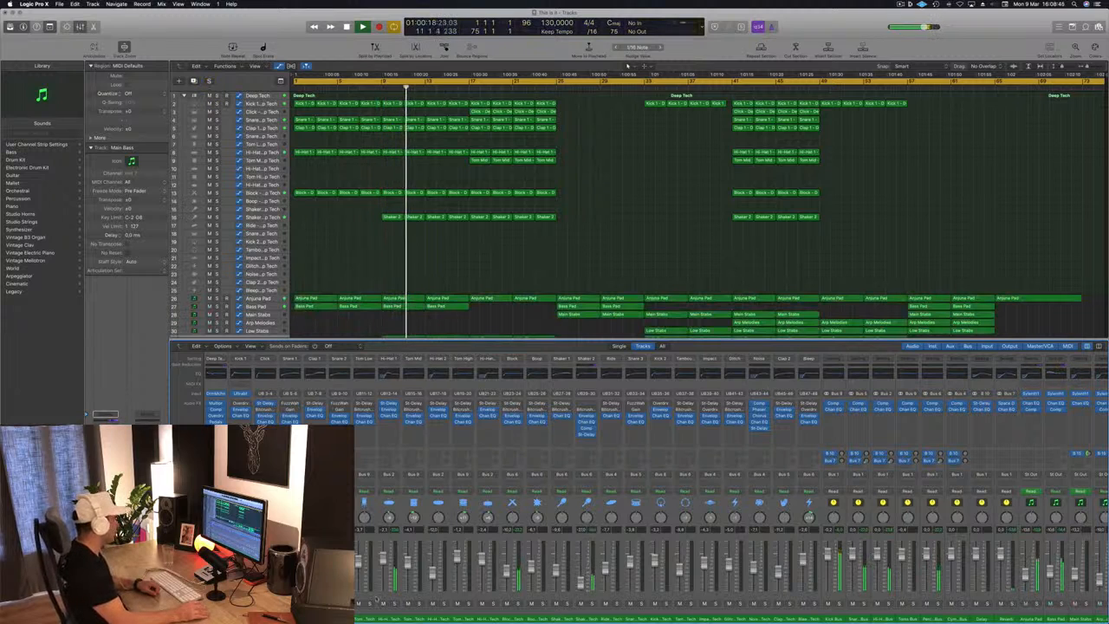
scroll(585, 600, "right", 2)
scroll(585, 601, "right", 5)
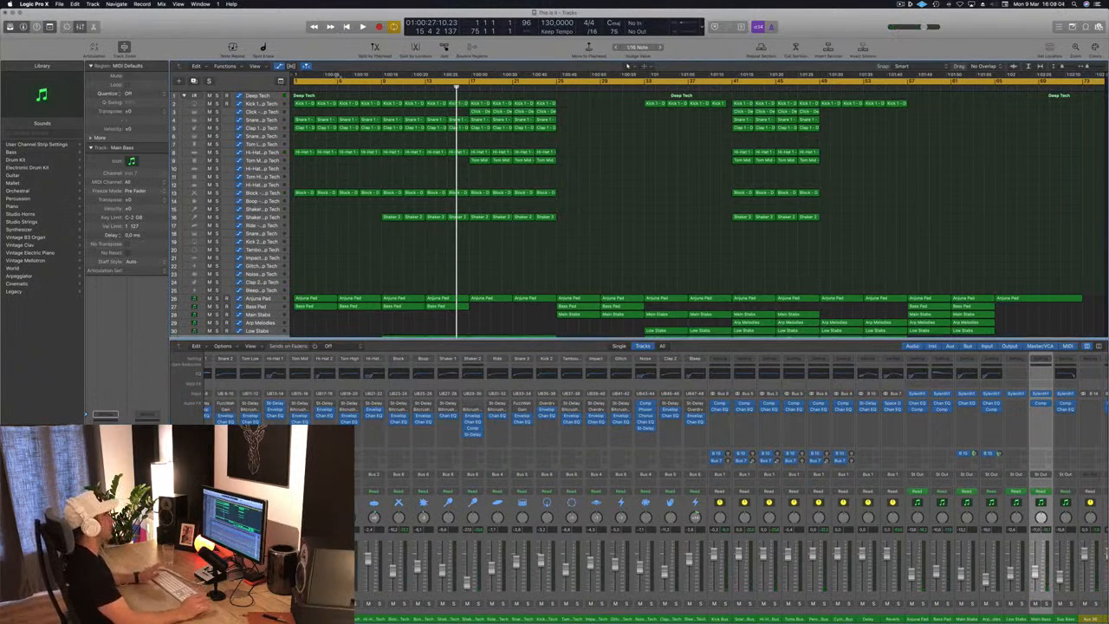
Step: Set the cycle range to bars 1 to 9, enlarge the arrangement view and audition the loop from its start
left_click_drag(295, 79, 378, 85)
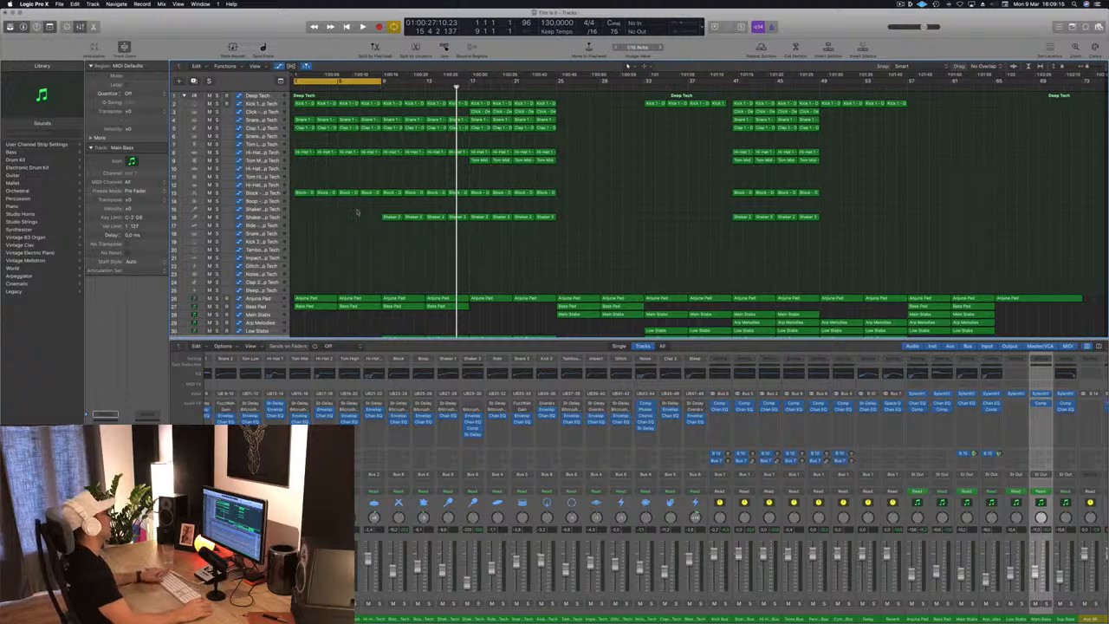
key("space")
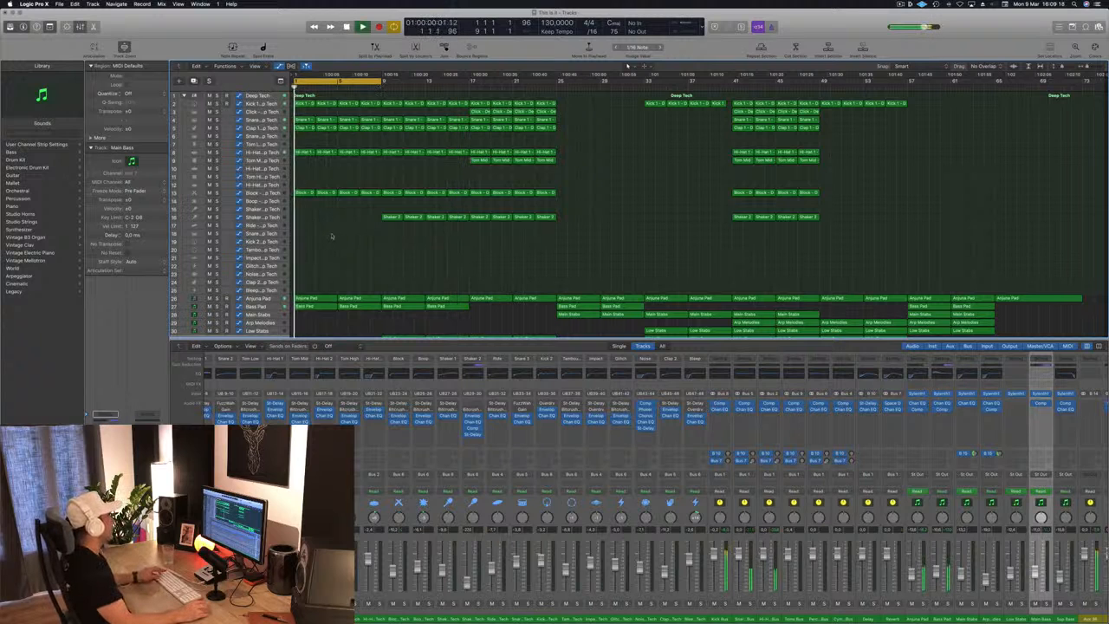
key("super+Right")
key("super+Right")
key("super+Up")
scroll(344, 232, "up", 1)
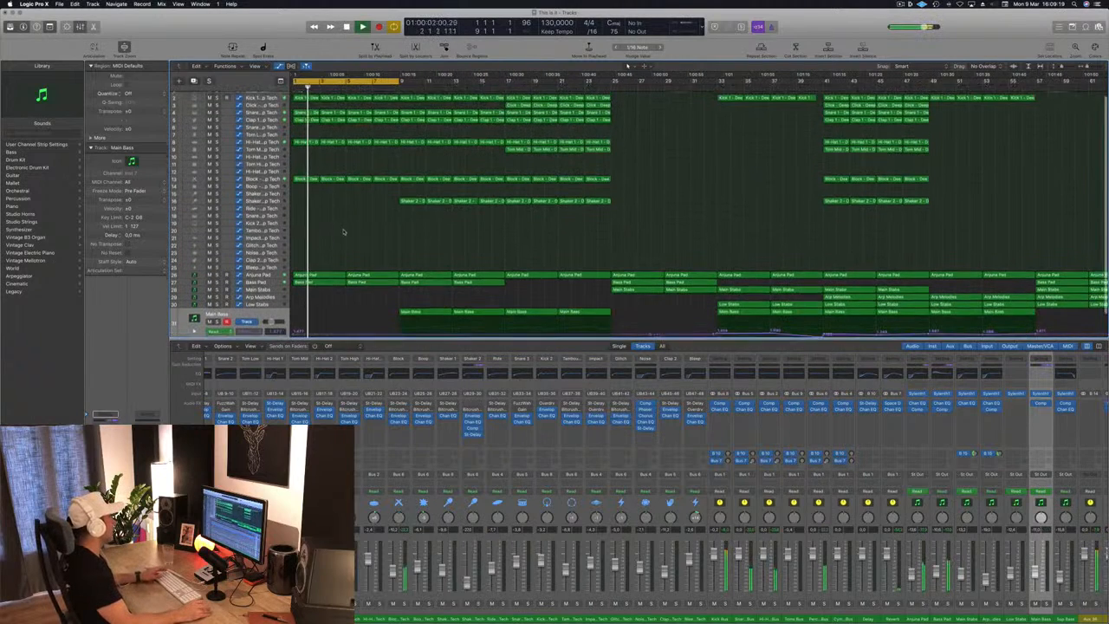
key("Return")
key("space")
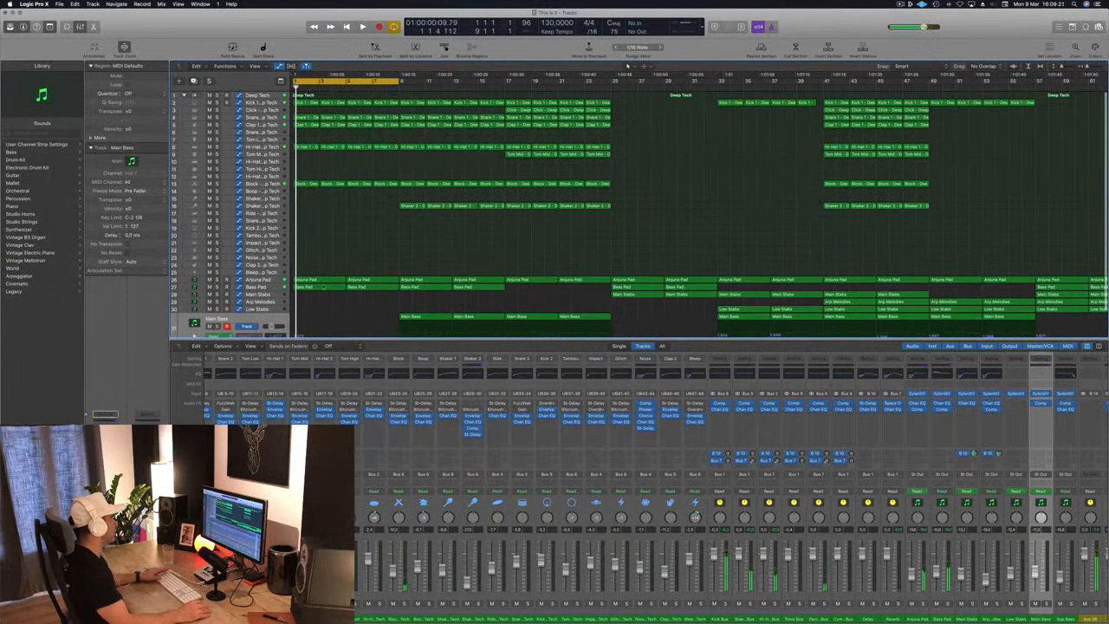
Step: Audition the Anjuna Pad track and delete its two regions within bars 1 to 9
left_click(259, 282)
key("space")
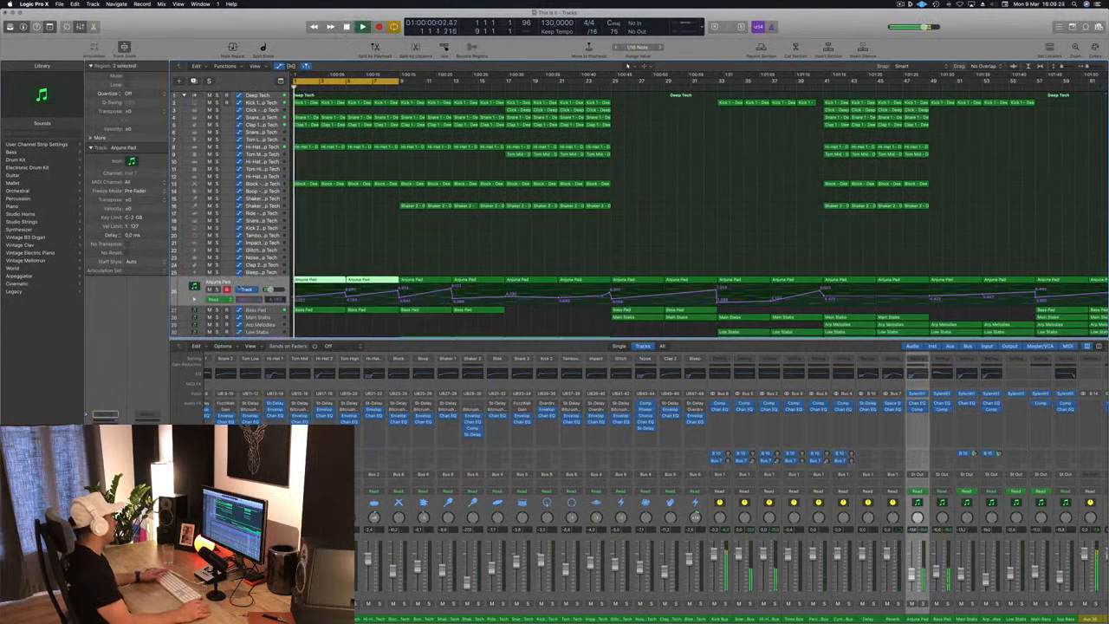
key("ctrl+s")
key("ctrl+s")
key("space")
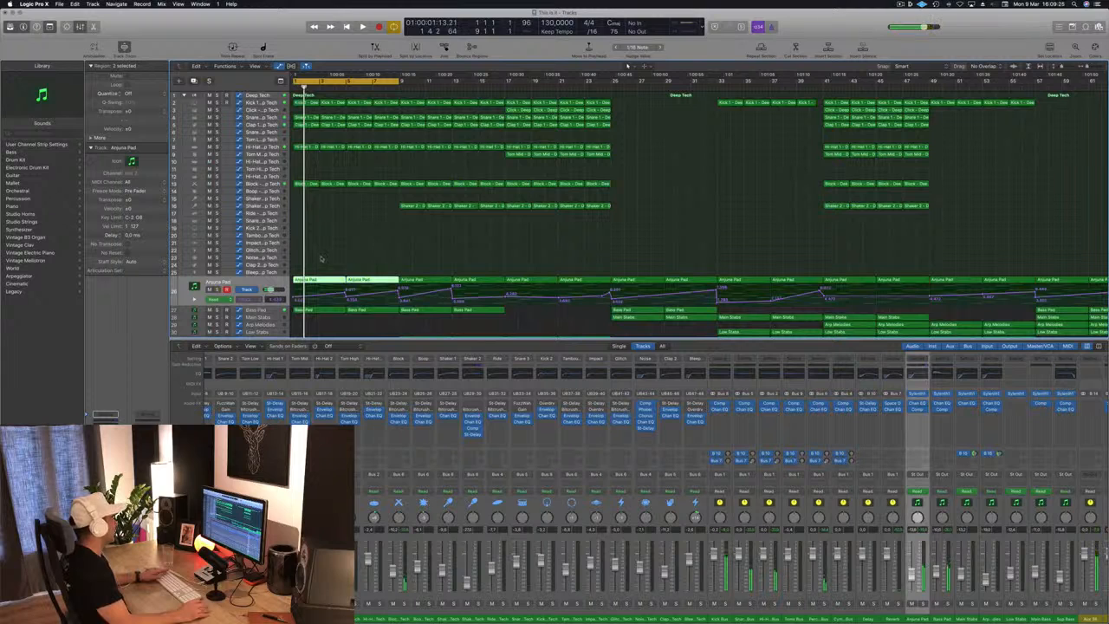
key("space")
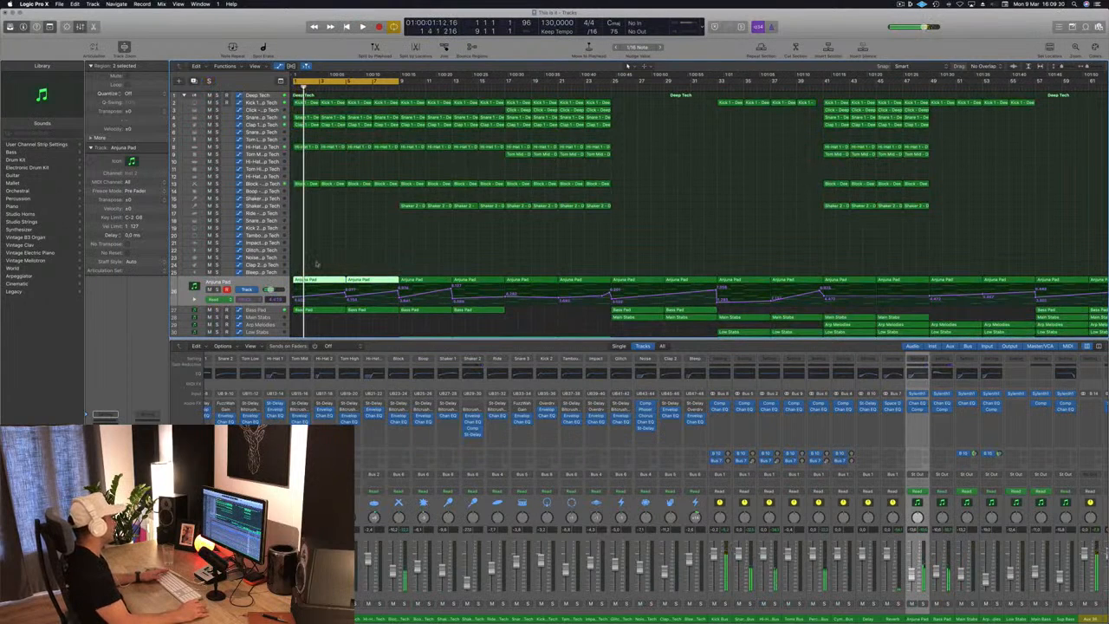
key("Delete")
key("Return")
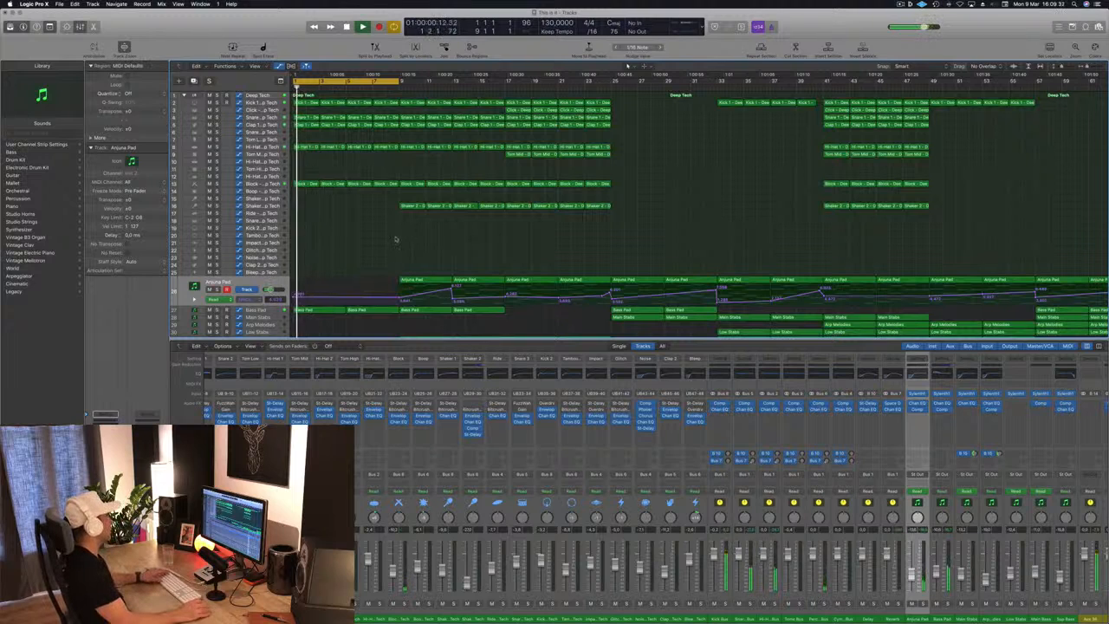
Step: In the first Bass Pad region, delete the notes after bar 1 and copy the first note across bars 2, 3 and 4
key("space")
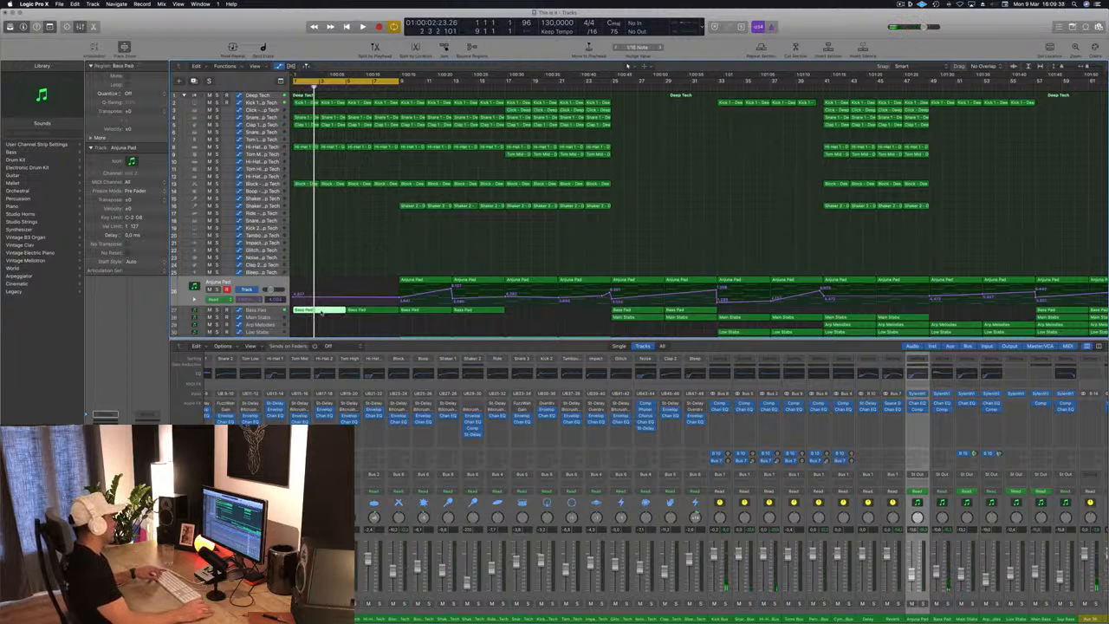
double_click(321, 311)
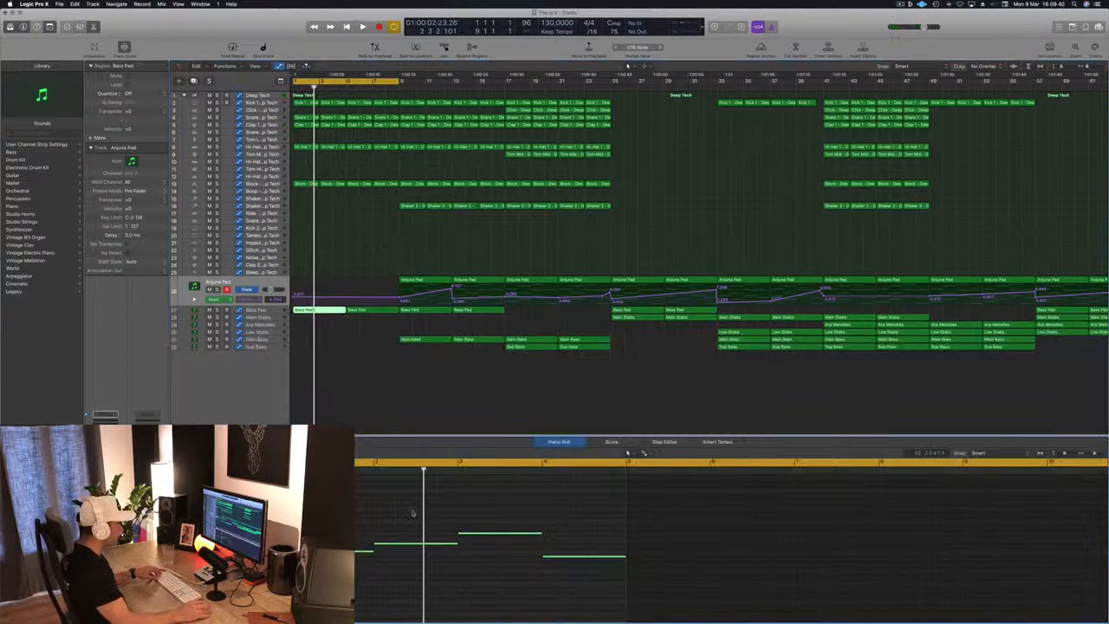
left_click_drag(413, 513, 625, 599)
key("Delete")
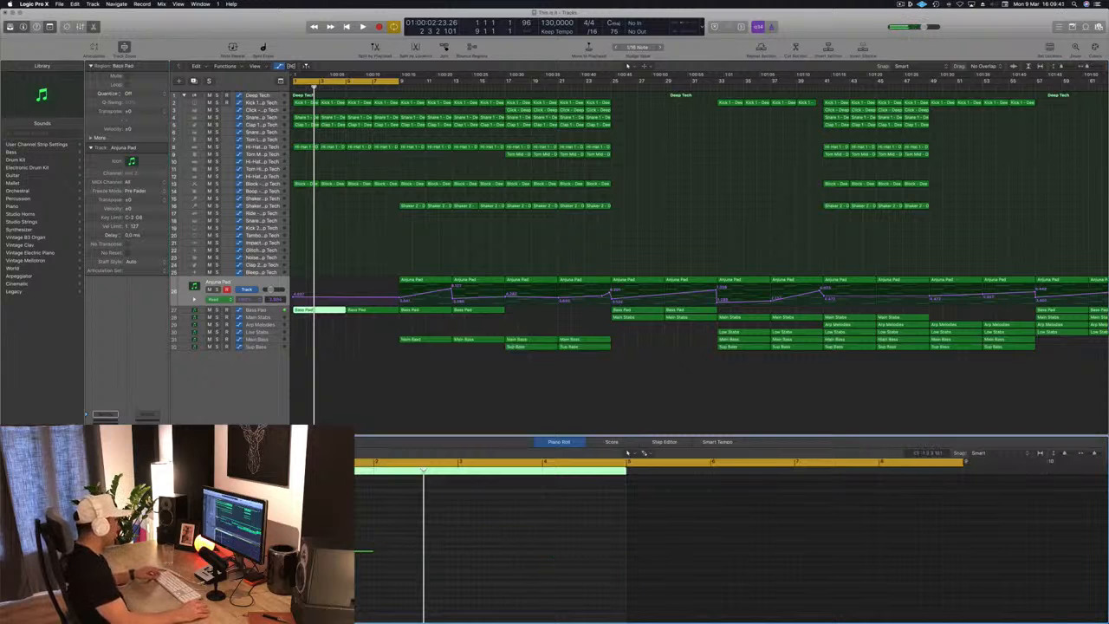
left_click_drag(335, 551, 422, 559)
left_click_drag(340, 552, 508, 552)
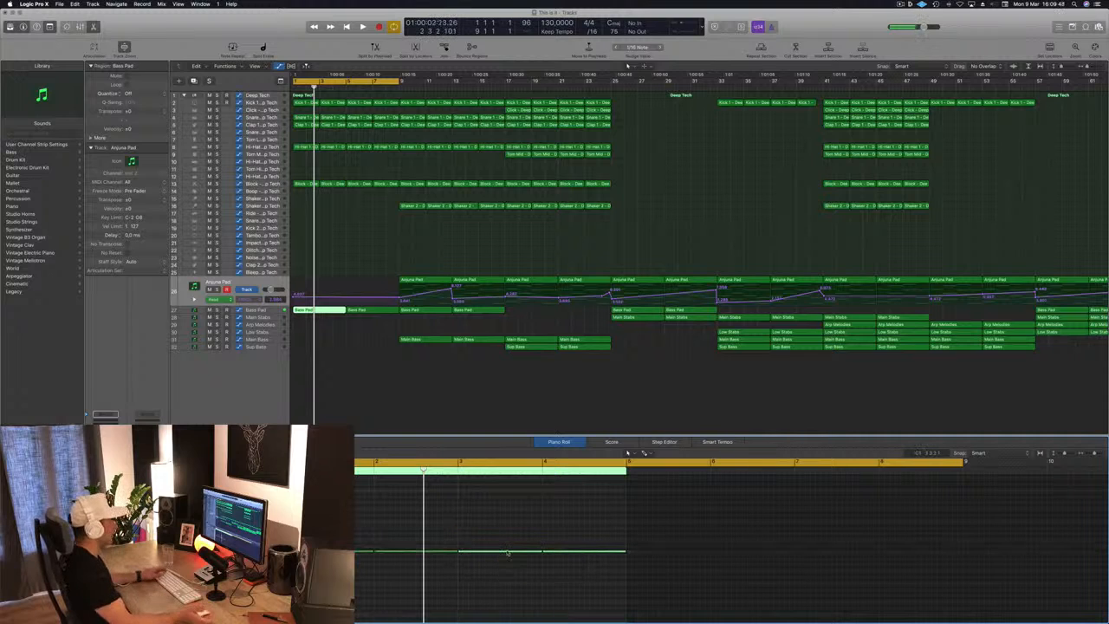
Step: Replace the second Bass Pad region with a copy of the edited first one at bar 5 and audition the loop
left_click(368, 309)
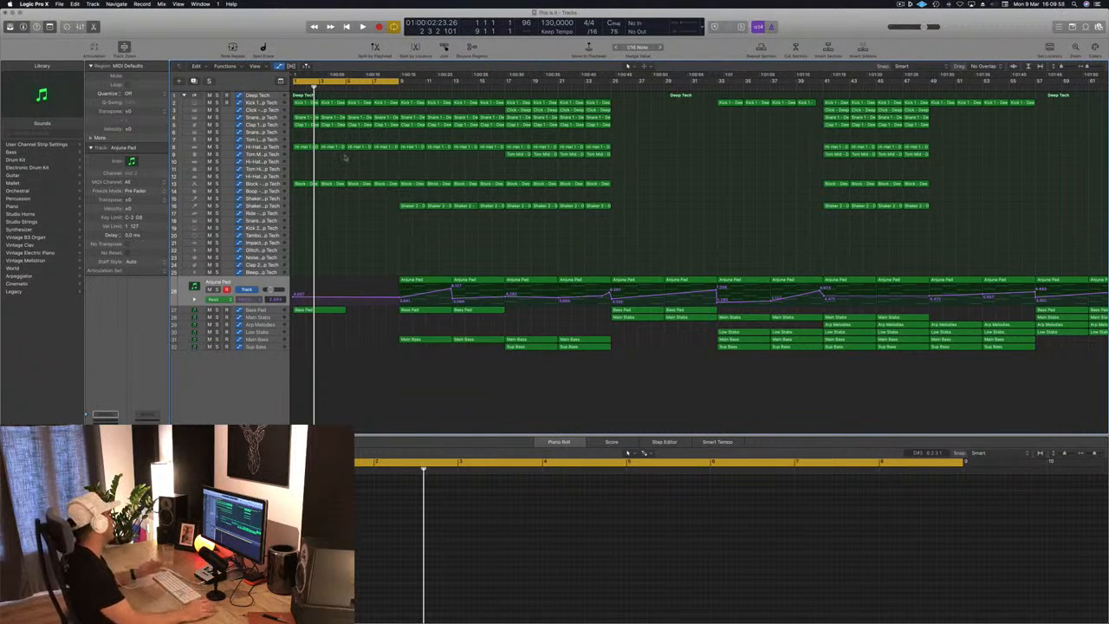
left_click(319, 310)
left_click_drag(319, 310, 371, 317)
key("Return")
key("space")
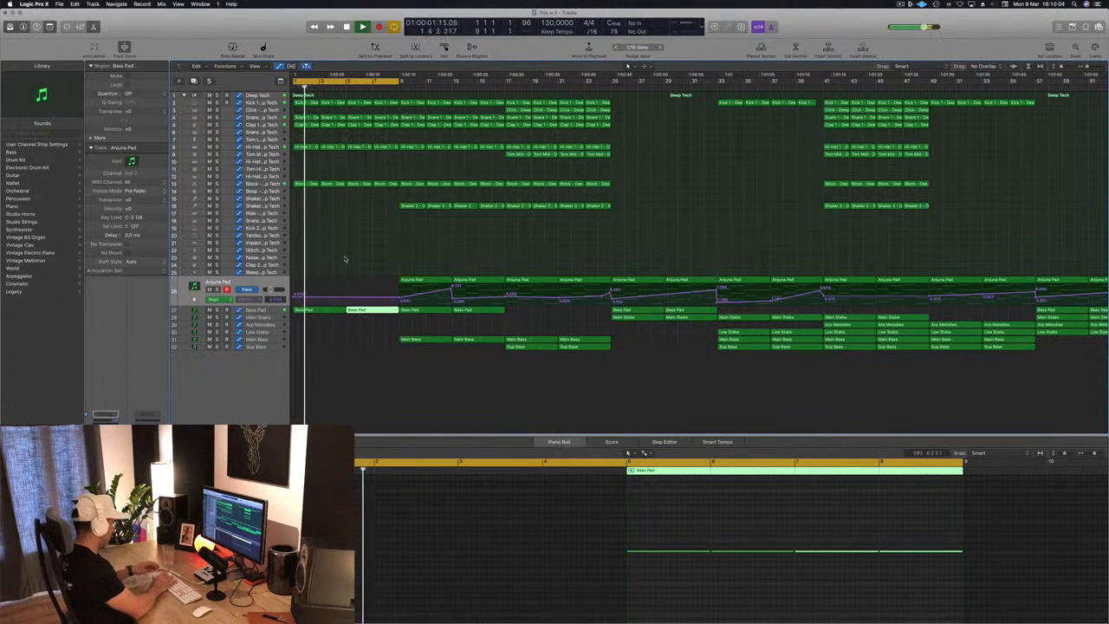
left_click(338, 257)
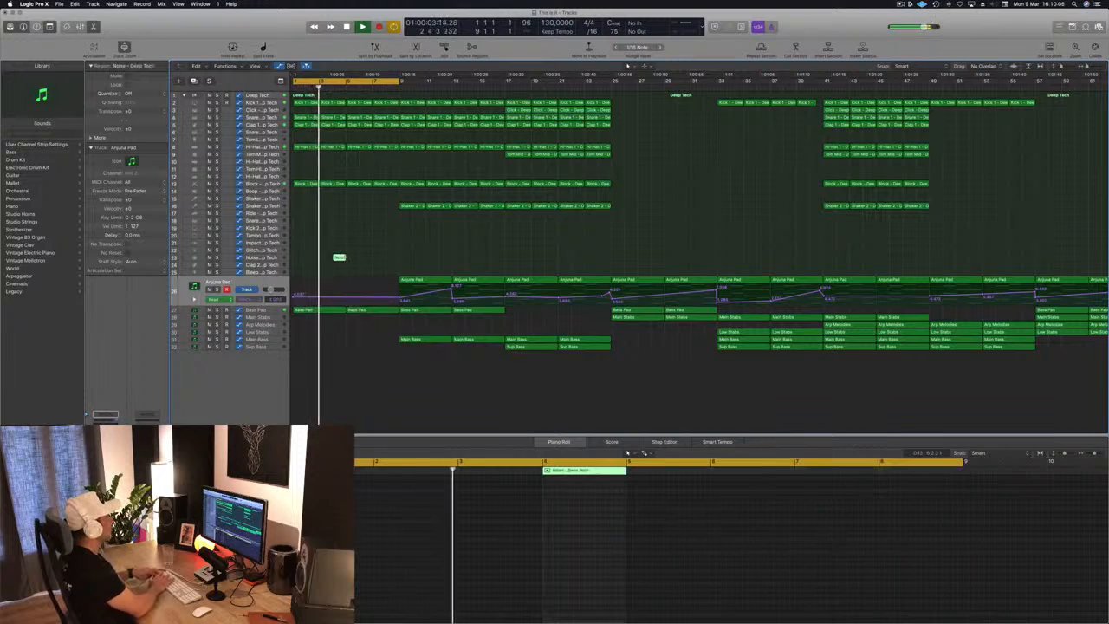
left_click(377, 257)
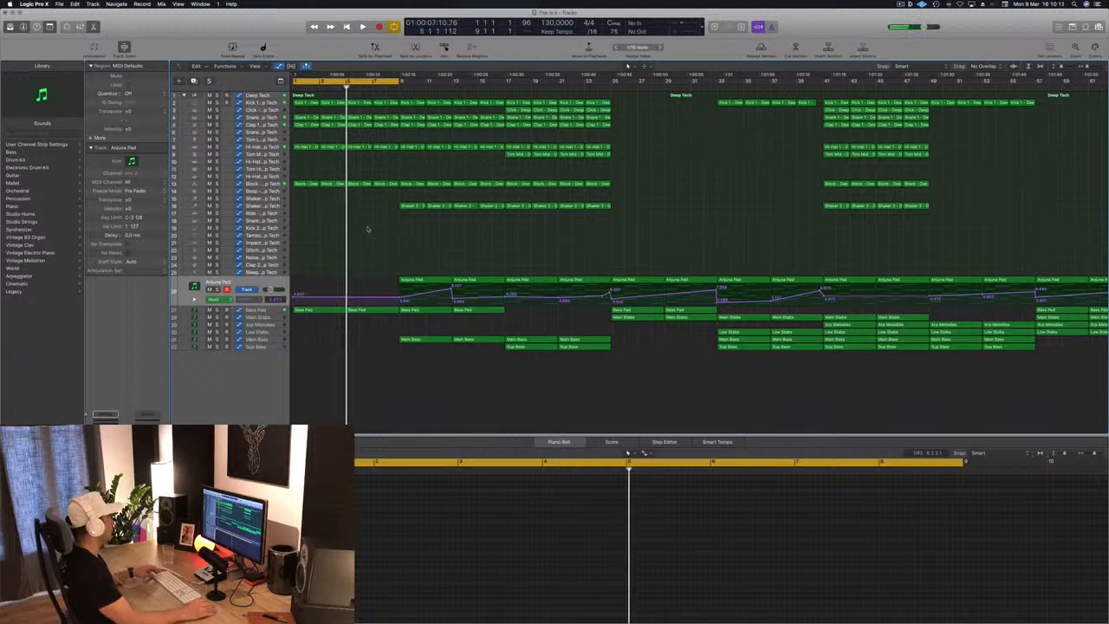
Step: Repeat the section between the locators, bars 1 to 9, three times to extend the intro
key("ctrl+super+r")
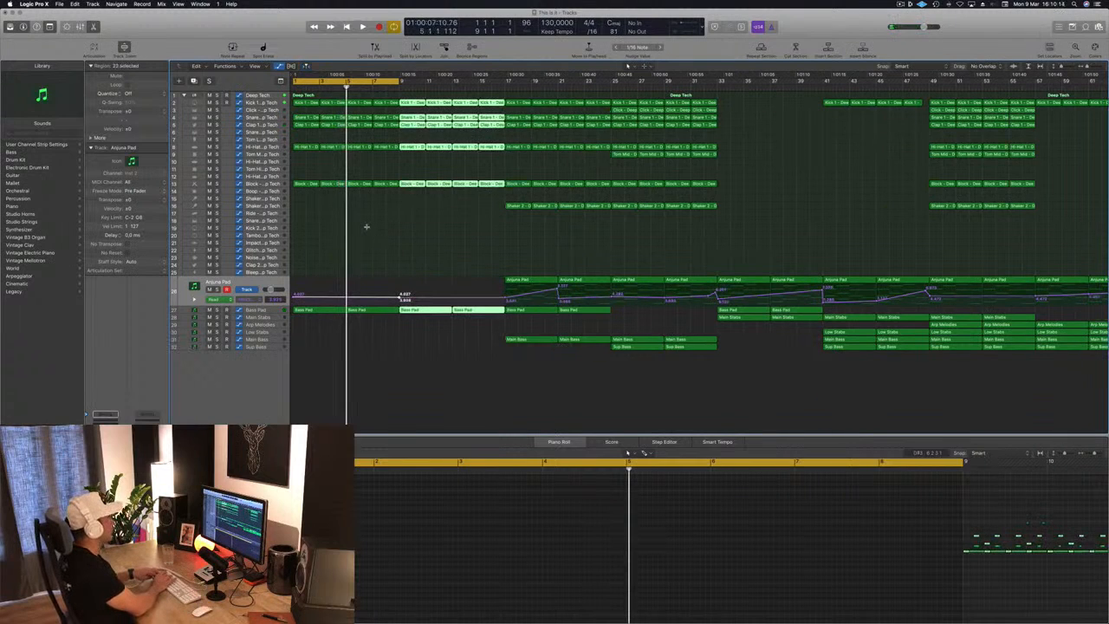
key("ctrl+super+r")
key("ctrl+super+r")
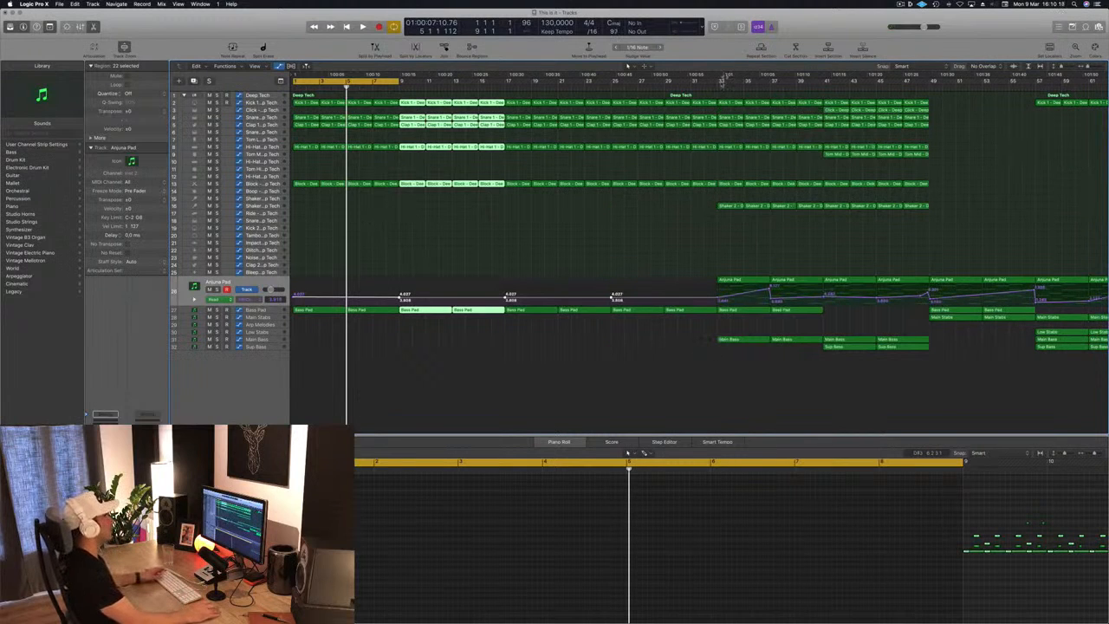
Step: Clear the region selection and play the extended intro while reviewing the whole arrangement
left_click(445, 234)
key("space")
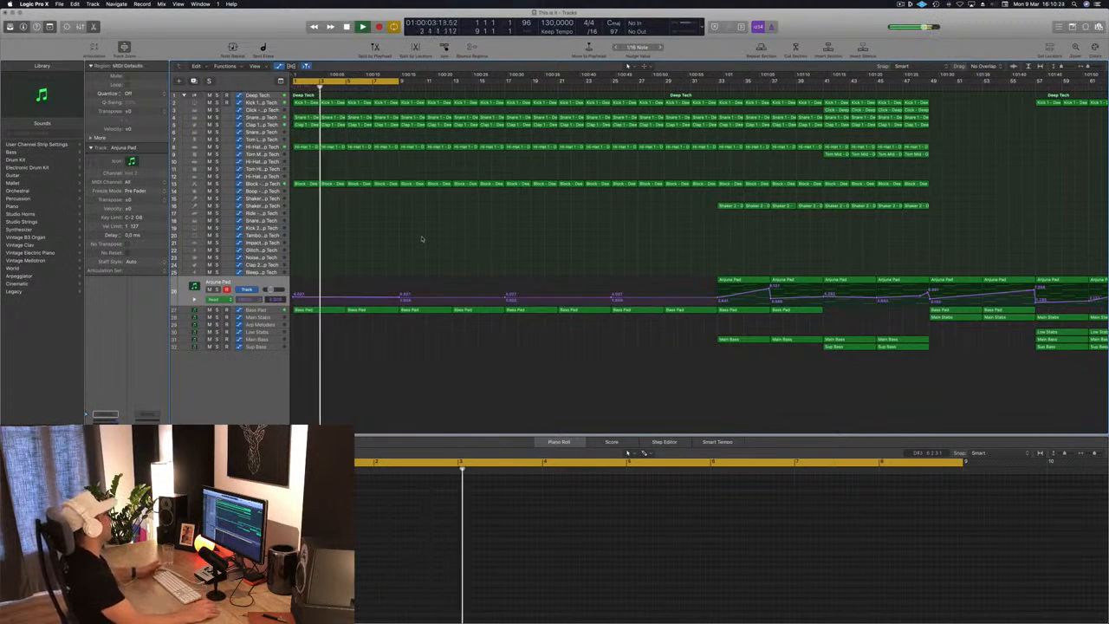
scroll(472, 254, "left", 3)
scroll(473, 254, "left", 2)
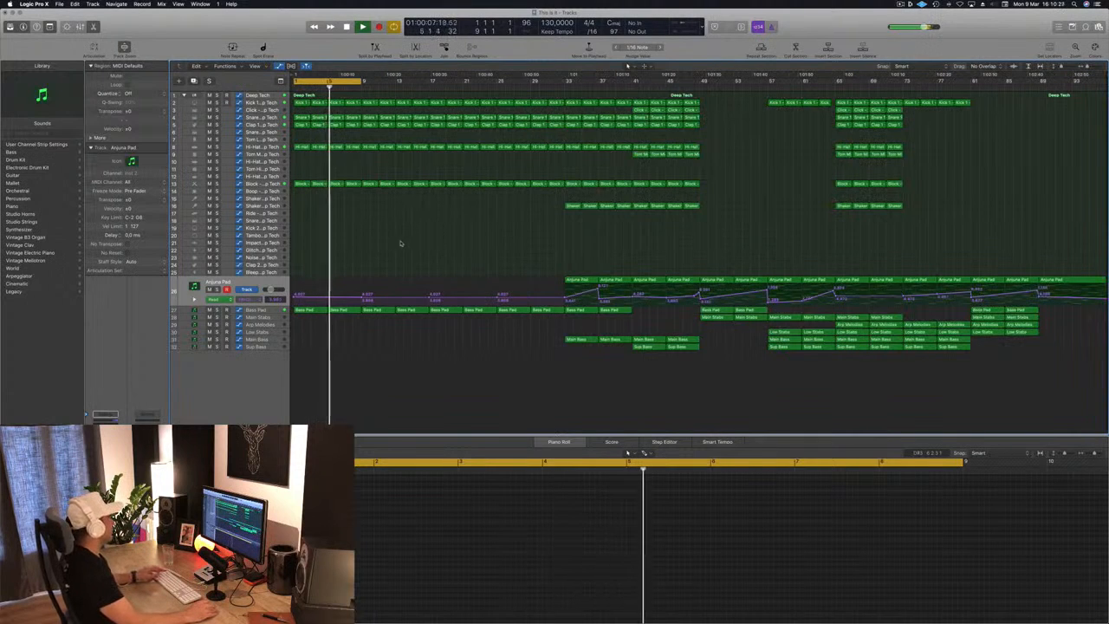
scroll(398, 244, "right", 4)
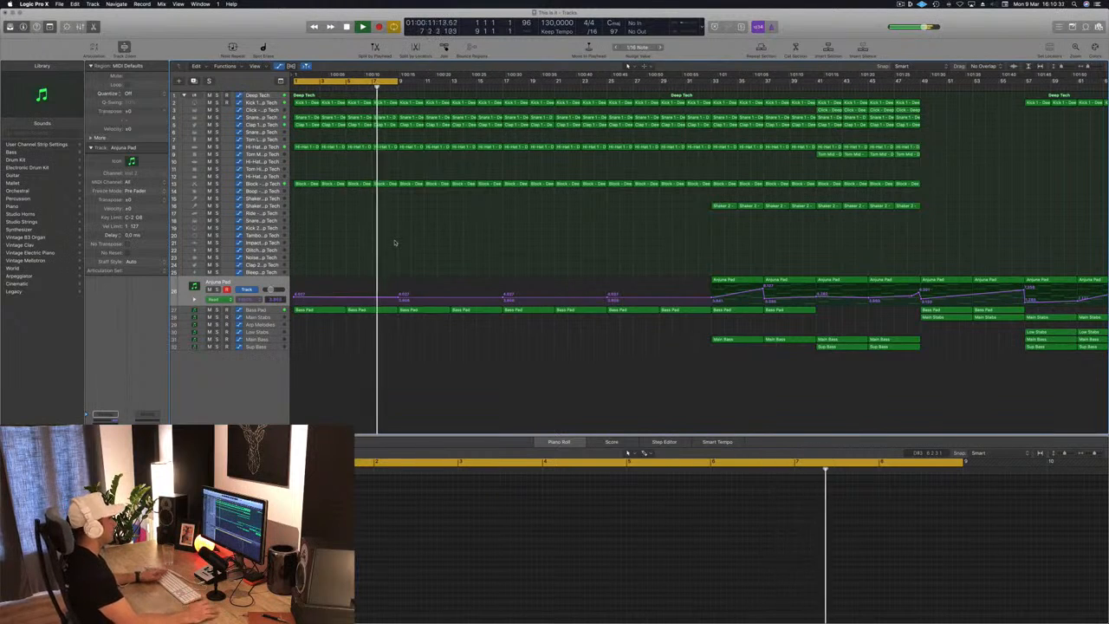
Step: Select the Bass Pad track and open its Sylenth1 instrument, declining the new version download
left_click(271, 310)
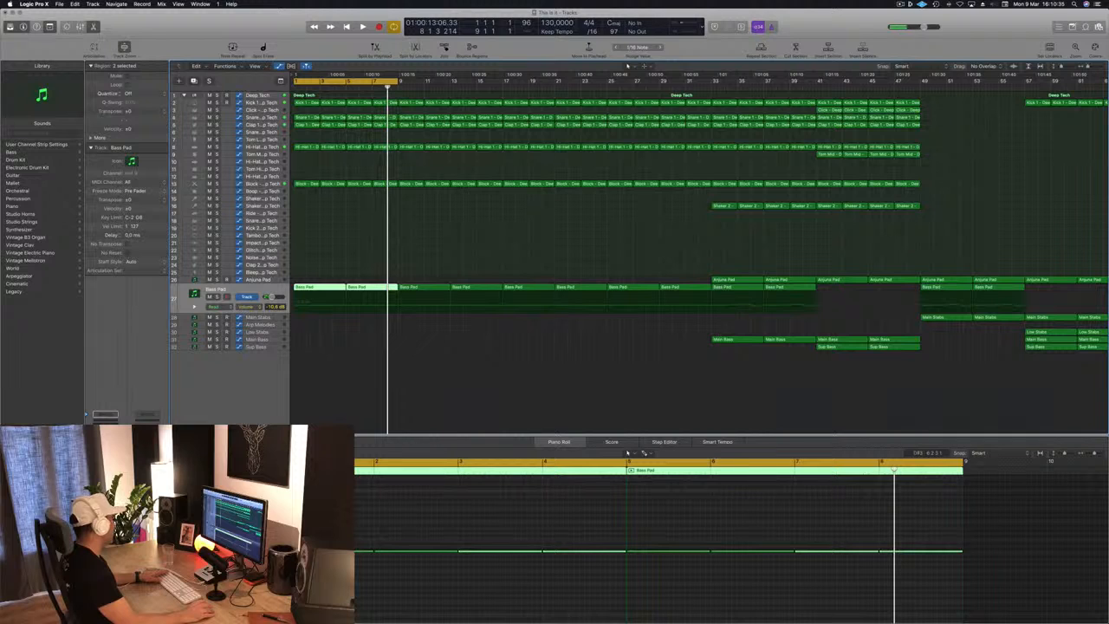
double_click(194, 293)
left_click_drag(257, 37, 854, 130)
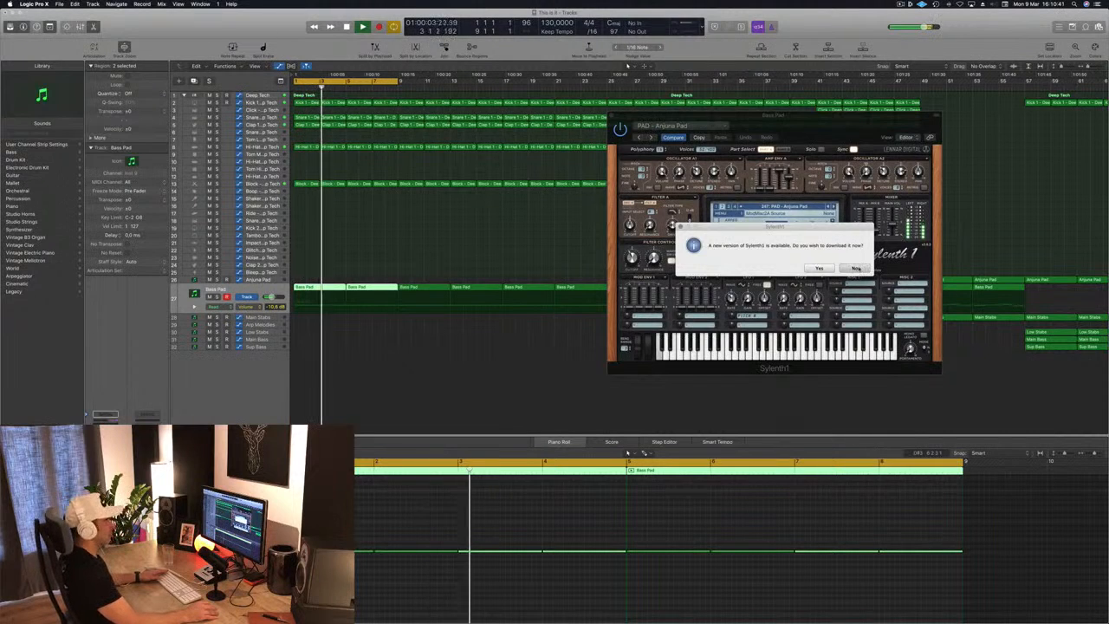
left_click(855, 268)
key("space")
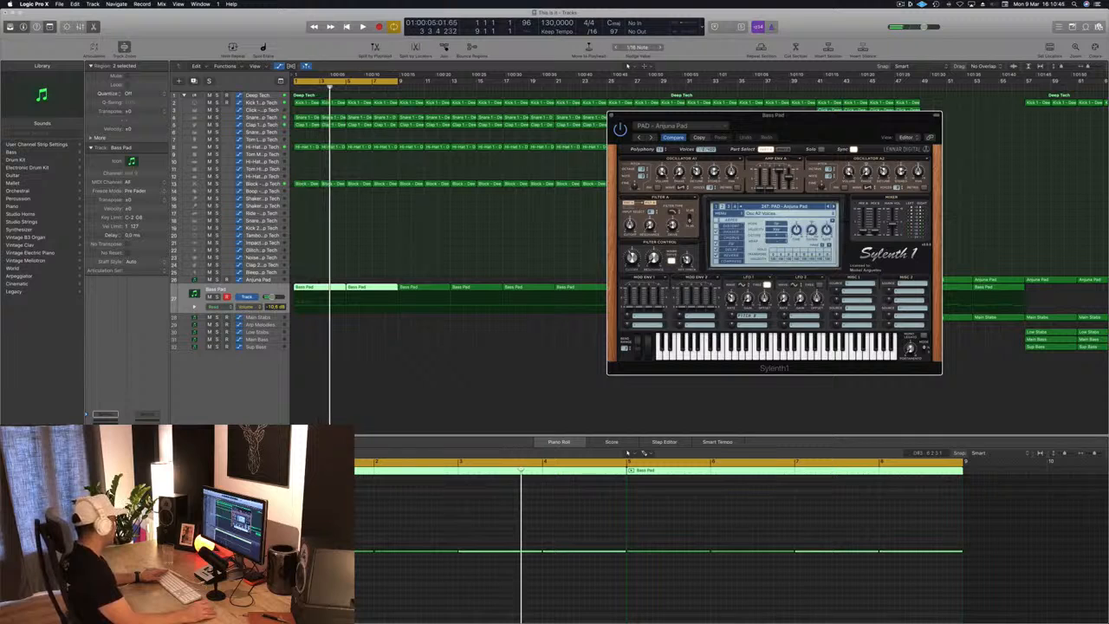
Step: Open the Bass Pad's Compressor, show its side-chain settings, adjust the threshold during playback and close the plug-in
left_click(105, 469)
key("space")
left_click_drag(177, 31, 403, 131)
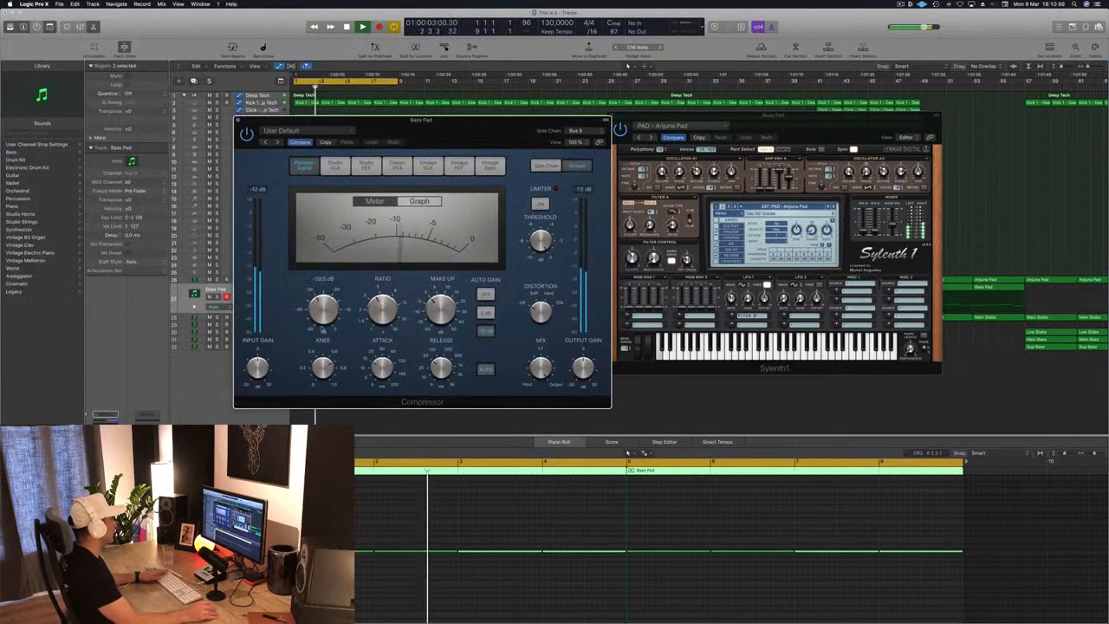
left_click(545, 164)
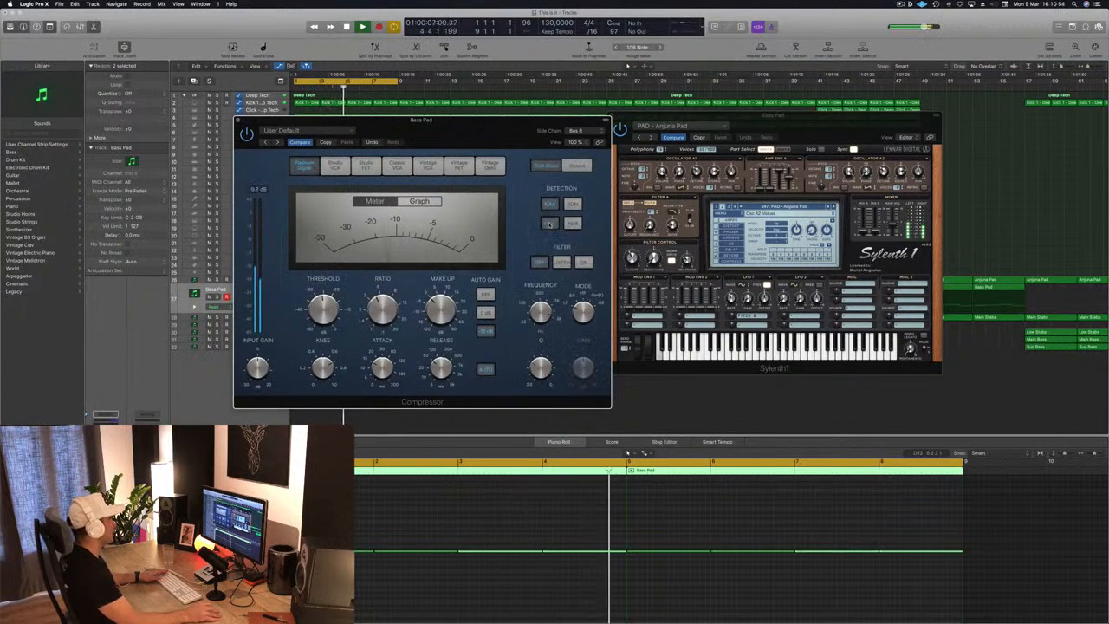
left_click_drag(323, 308, 324, 334)
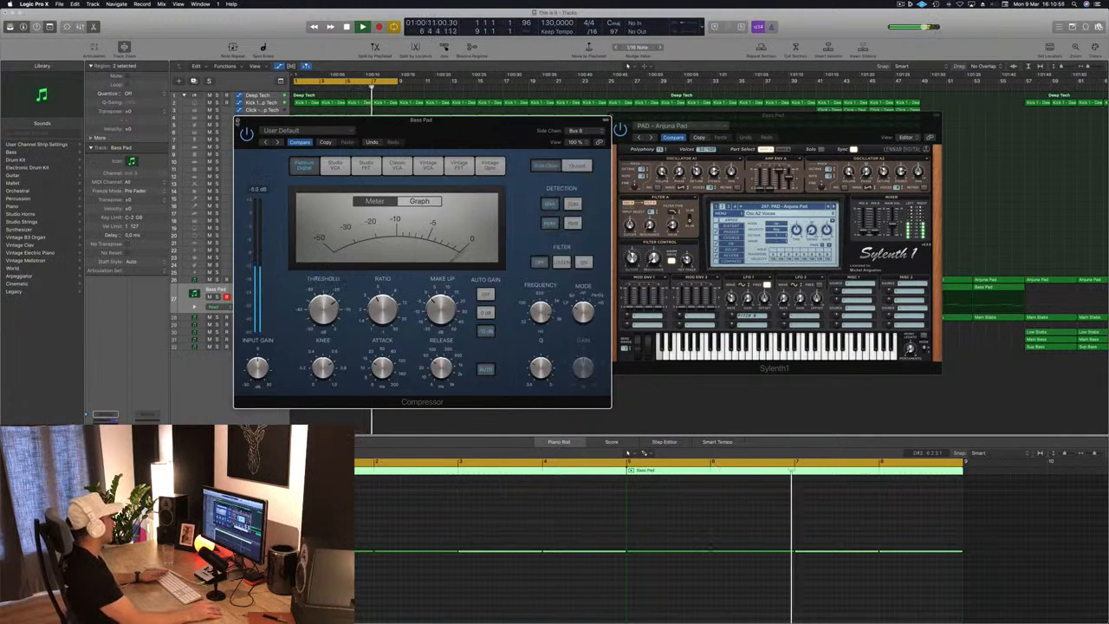
left_click(239, 121)
key("Return")
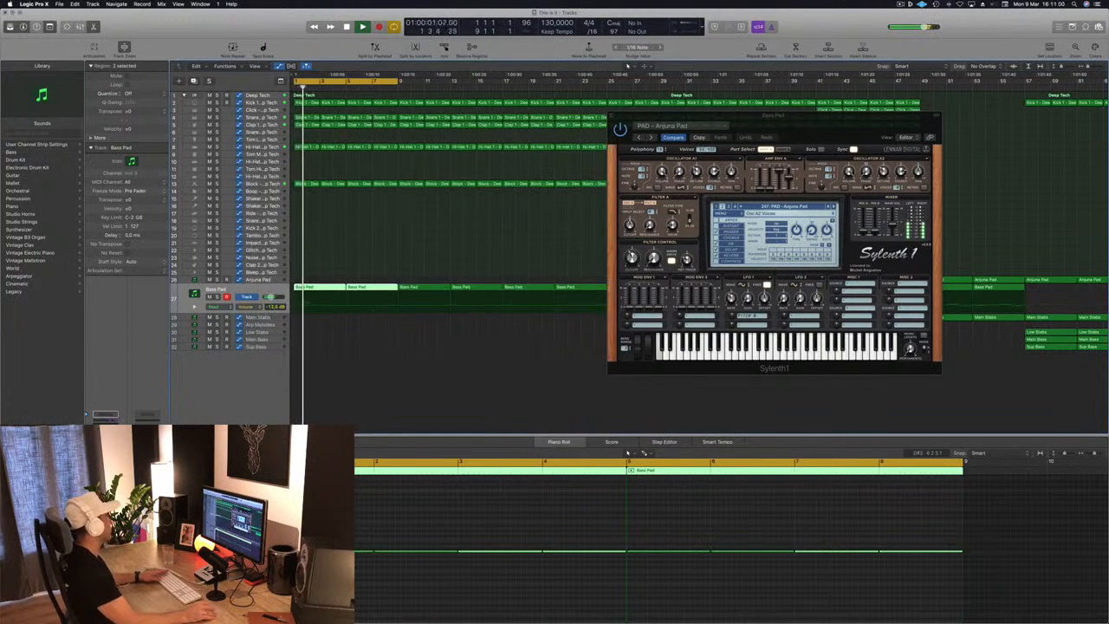
Step: With the Bass Pad track in Touch mode, record a Sylenth1 filter cutoff movement as automation and close the instrument
left_click_drag(832, 125, 756, 129)
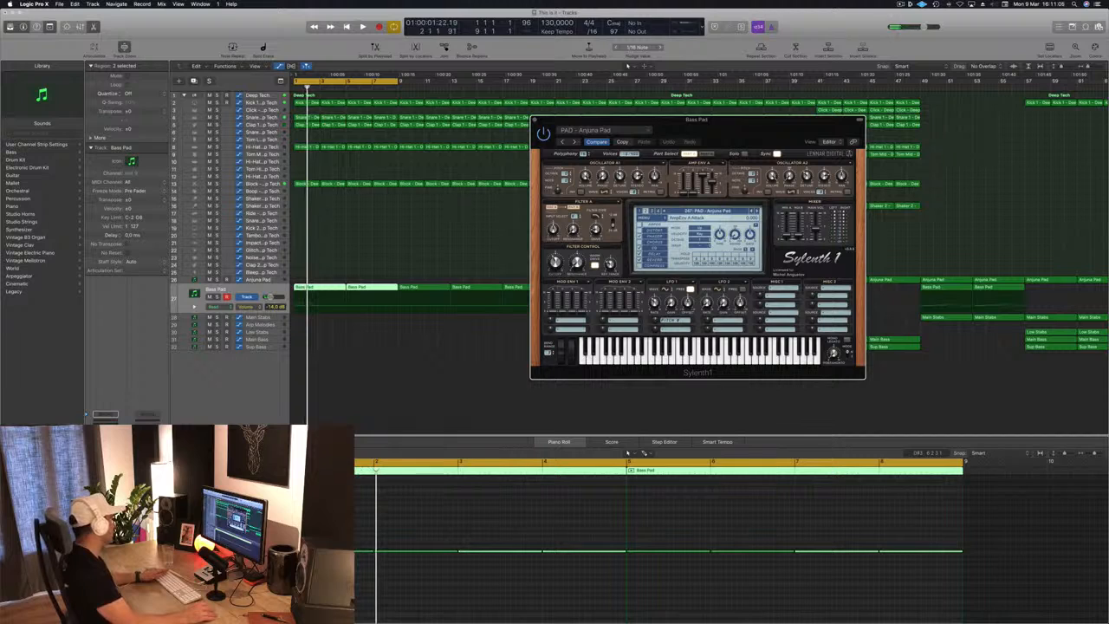
left_click(534, 120)
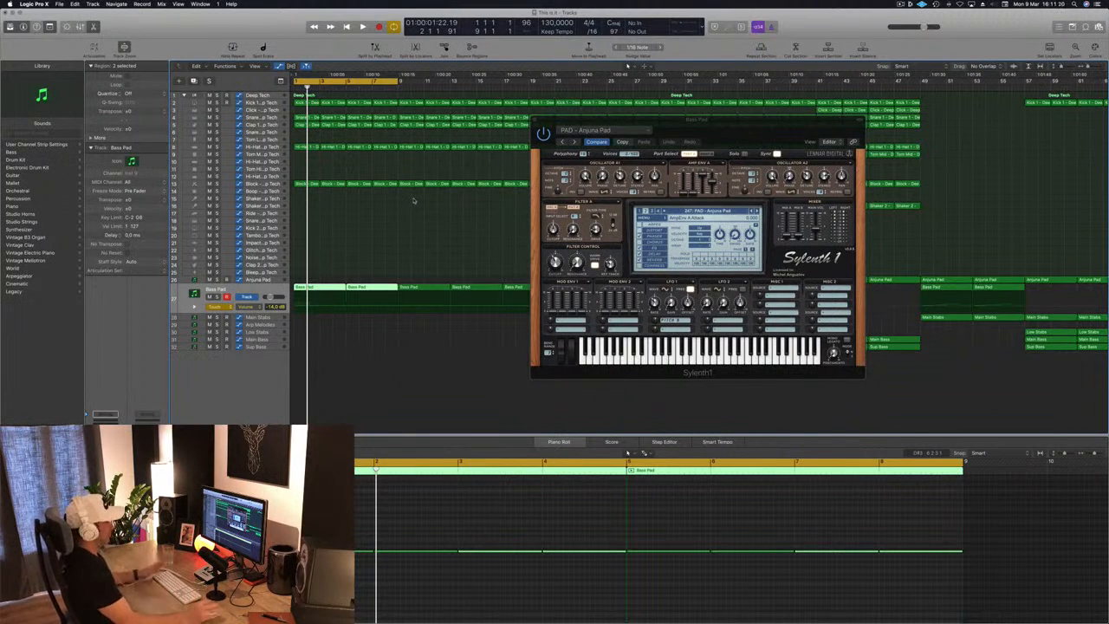
key("space")
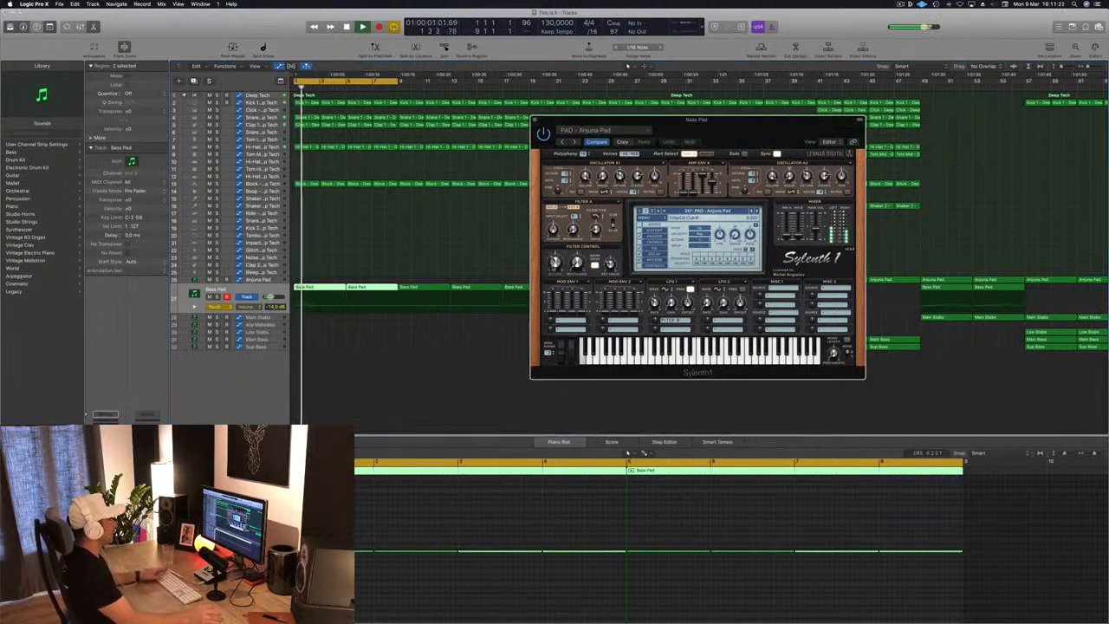
key("r")
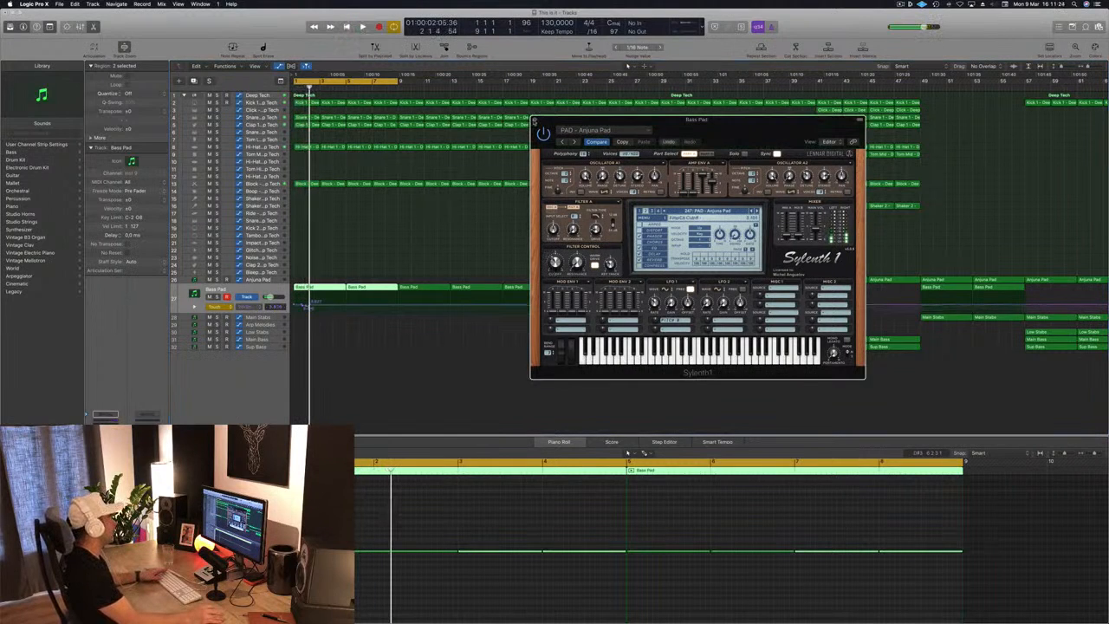
left_click(534, 121)
Step: Clean up the Bass Pad's cutoff automation, place points at bars 1, 5 and 9, and set the automation mode to Read
left_click(313, 305)
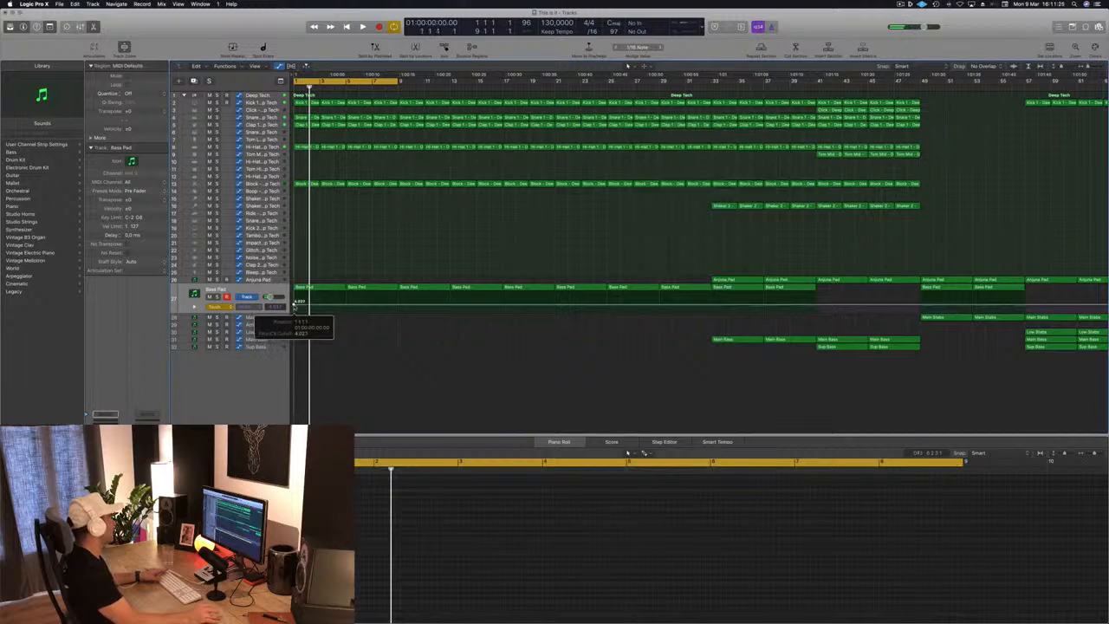
left_click(344, 306)
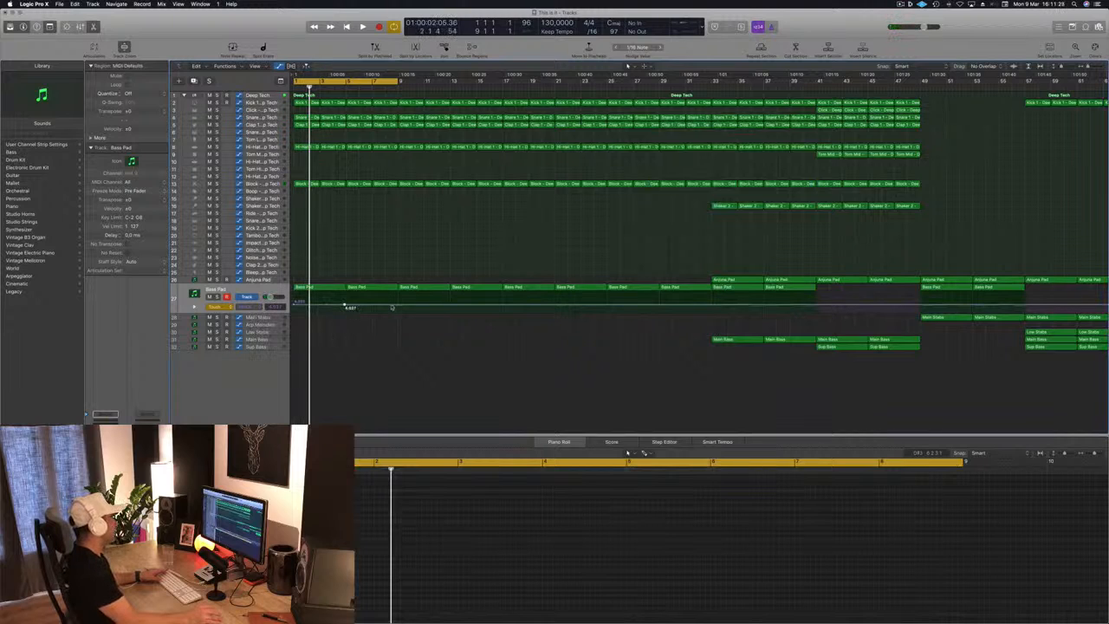
left_click(344, 307)
left_click_drag(344, 307, 347, 307)
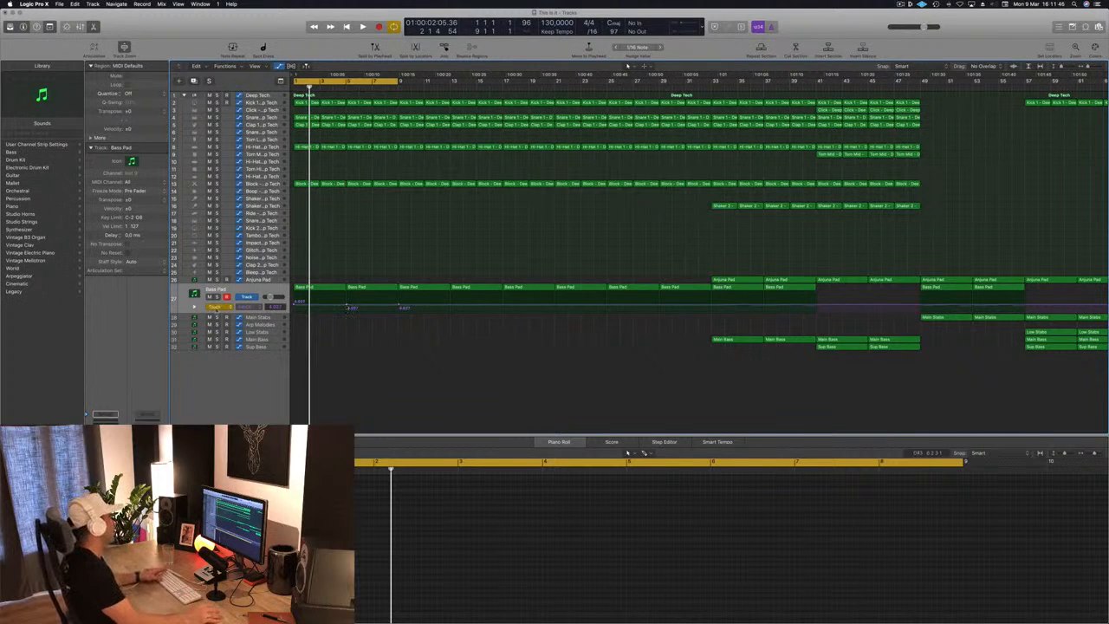
left_click(216, 307)
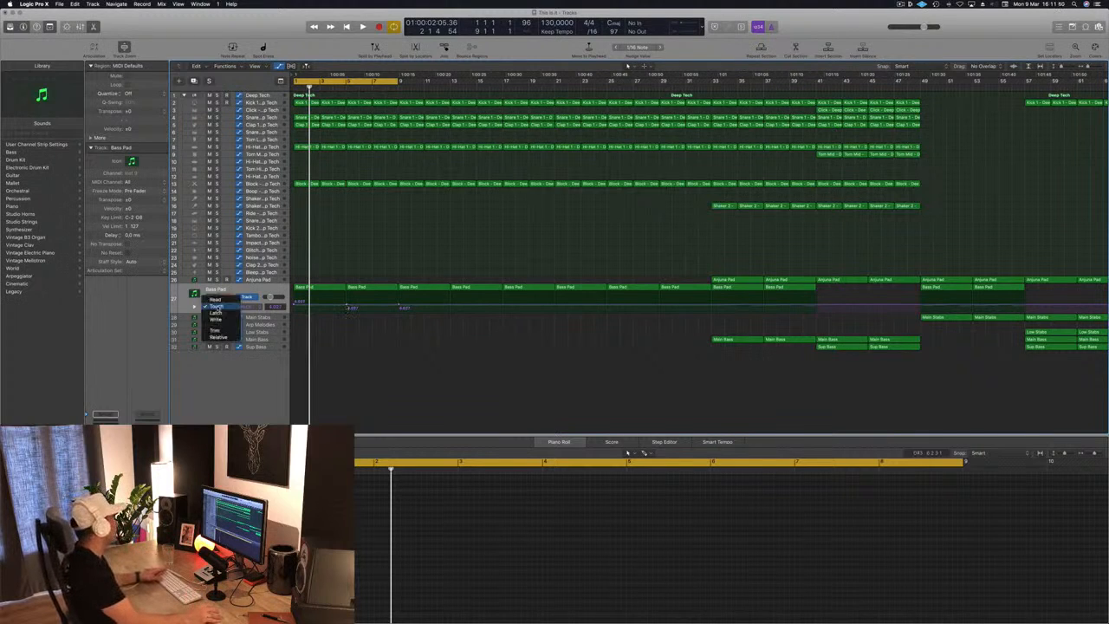
left_click(215, 300)
Step: Shape the Bass Pad's cutoff automation to rise from bar 1 to bar 5, drop sharply there and rise again to bar 9
key("space")
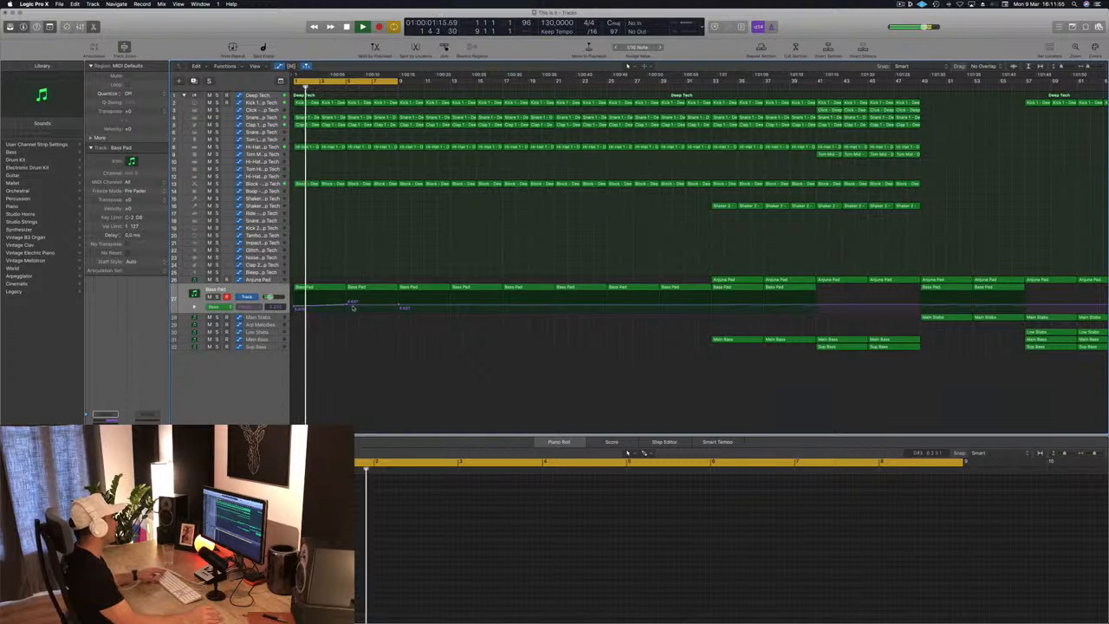
left_click_drag(347, 304, 346, 302)
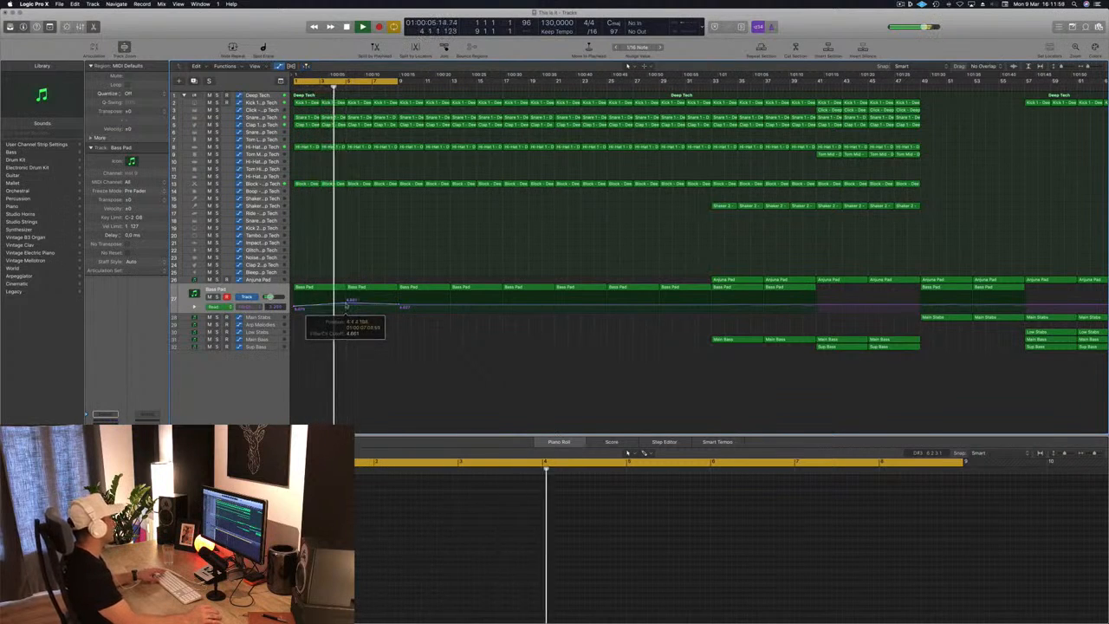
key("super+Right")
key("super+Right")
key("super+Right")
key("space")
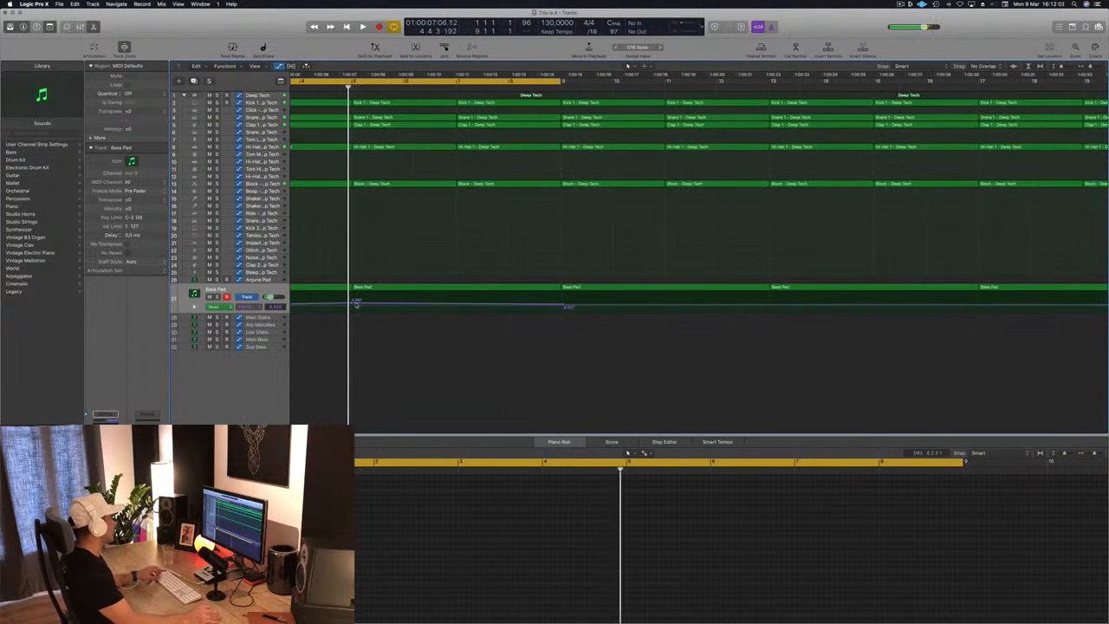
left_click_drag(353, 303, 350, 307)
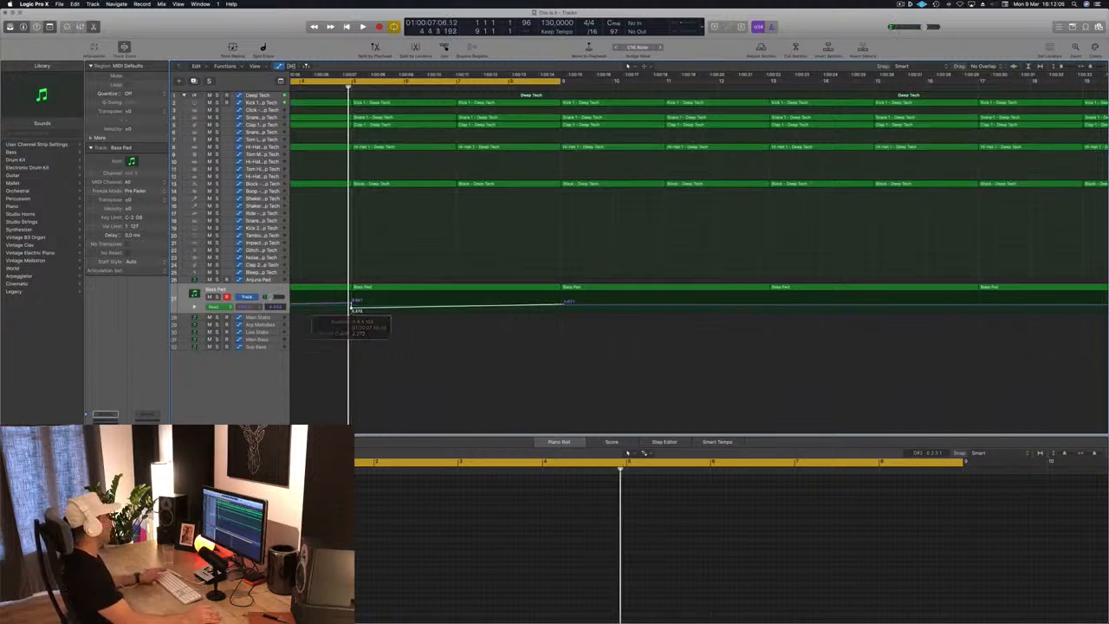
key("space")
scroll(358, 296, "left", 5)
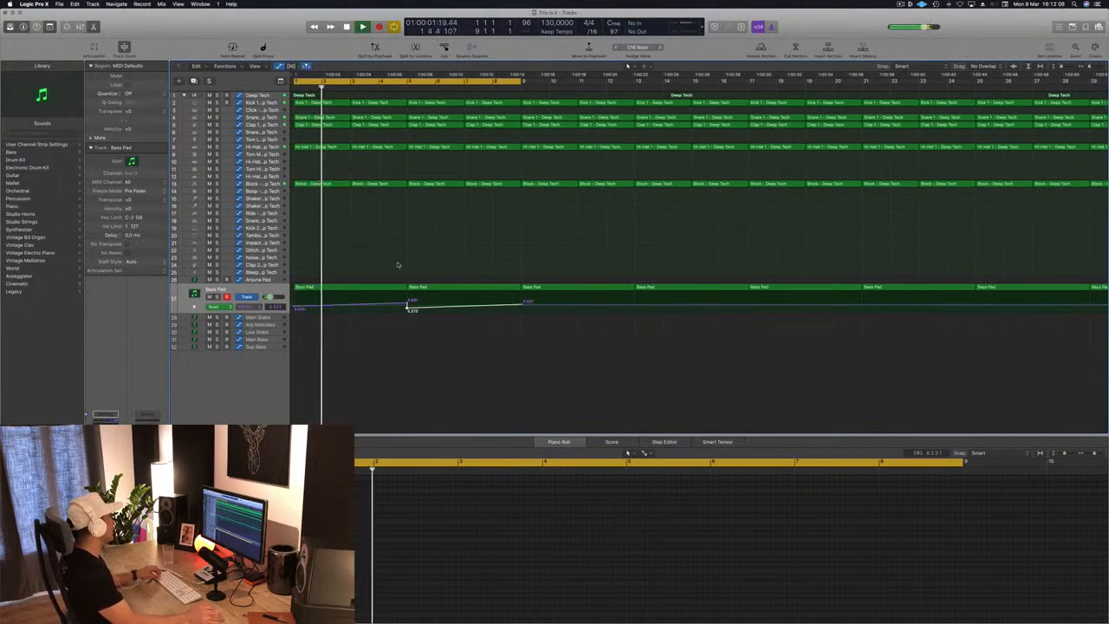
Step: Copy a Block region to bar 5 on the Clap 2 track and move its notes to a higher pitch
scroll(294, 190, "up", 2)
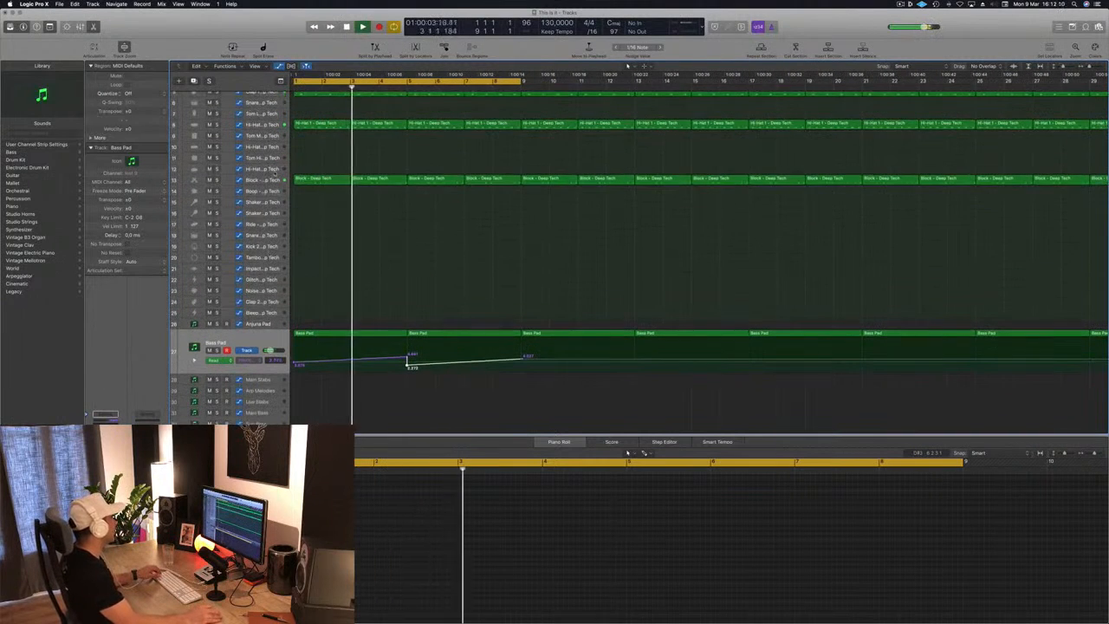
left_click(394, 179)
left_click_drag(401, 182, 461, 267)
key("space")
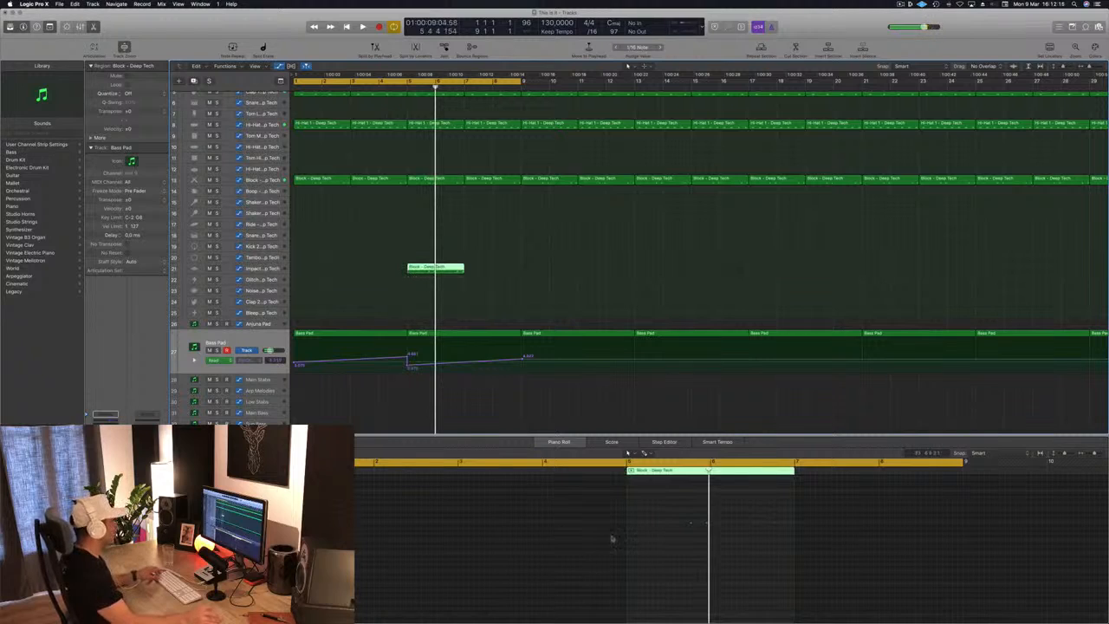
left_click_drag(672, 512, 814, 542)
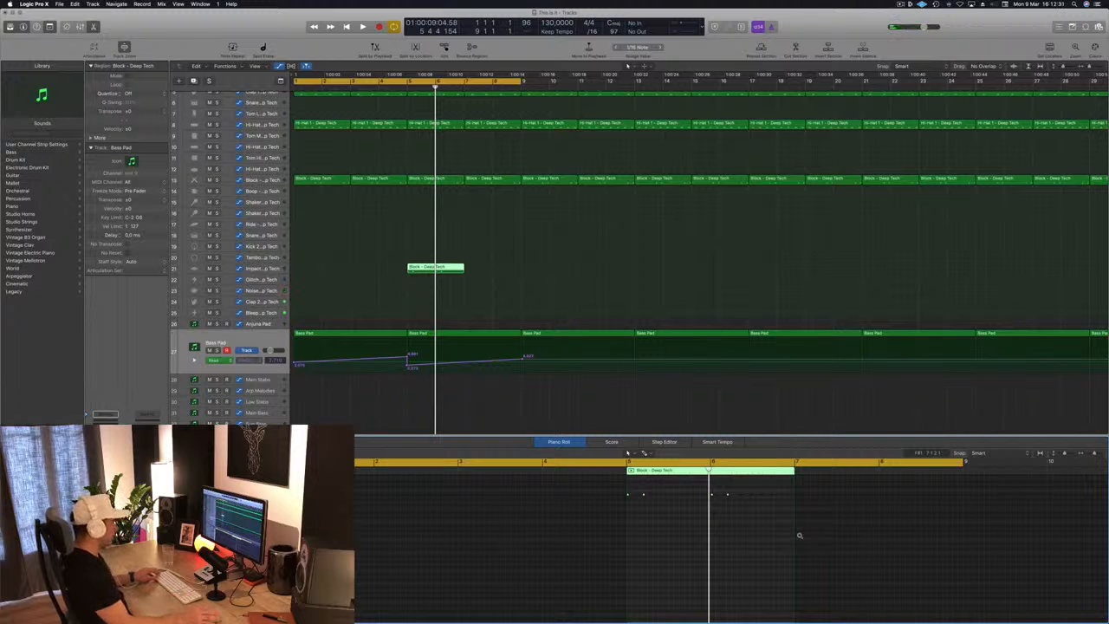
left_click_drag(416, 268, 416, 301)
Step: Delete the copied clap region's notes in bar 6, keeping only the two notes at bar 5
key("space")
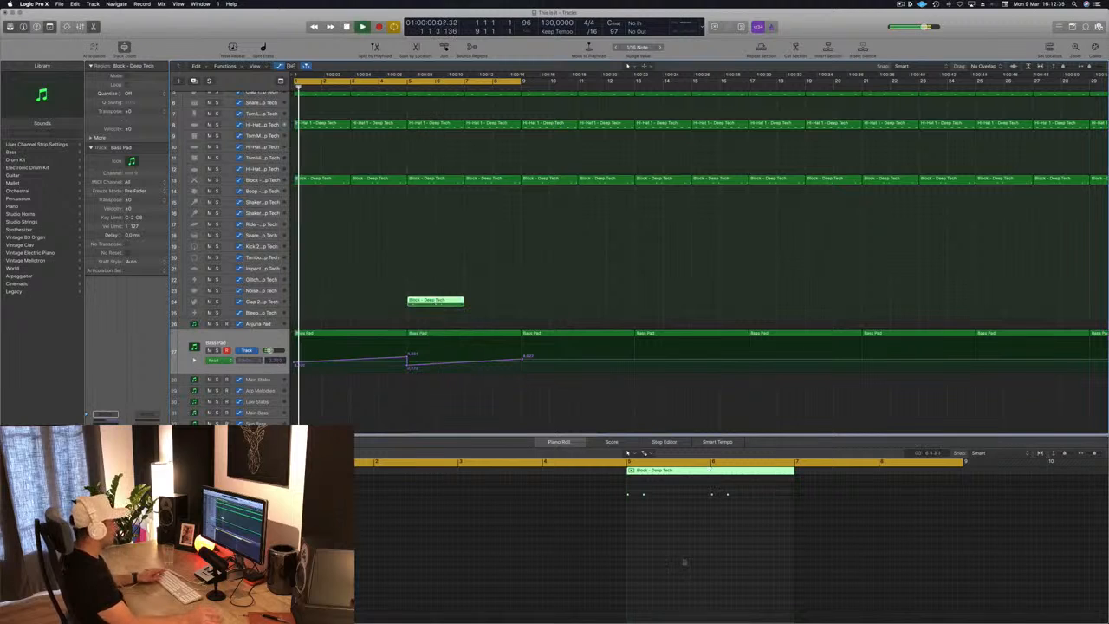
left_click(706, 495)
key("Delete")
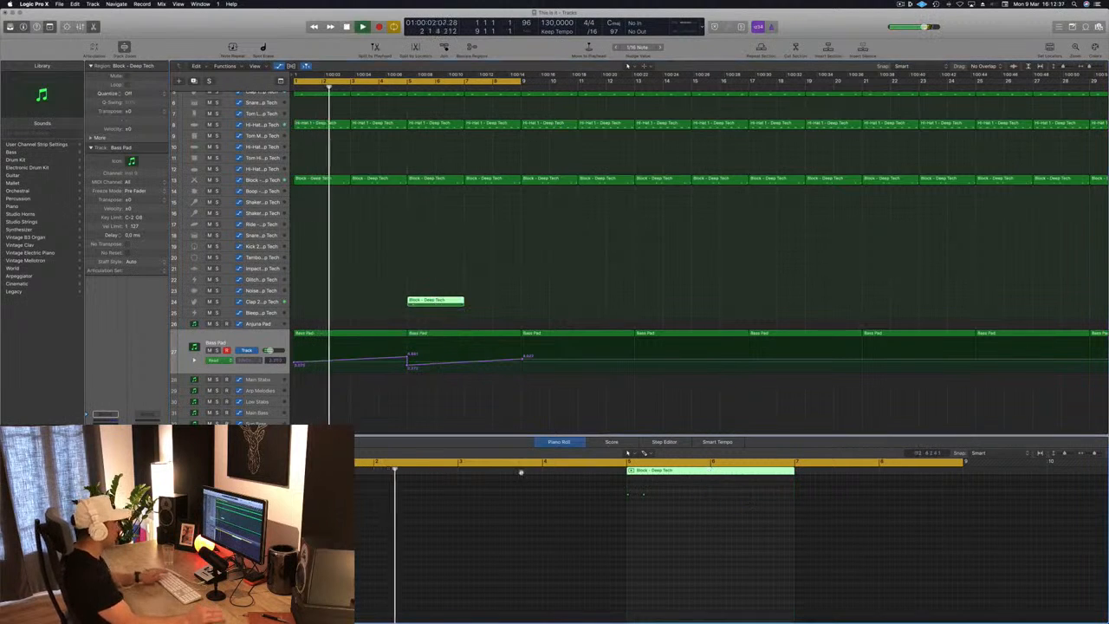
Step: Audition the added clap within the intro loop and select the Clap 2 track to inspect its sound
scroll(431, 302, "up", 3)
scroll(532, 308, "up", 5)
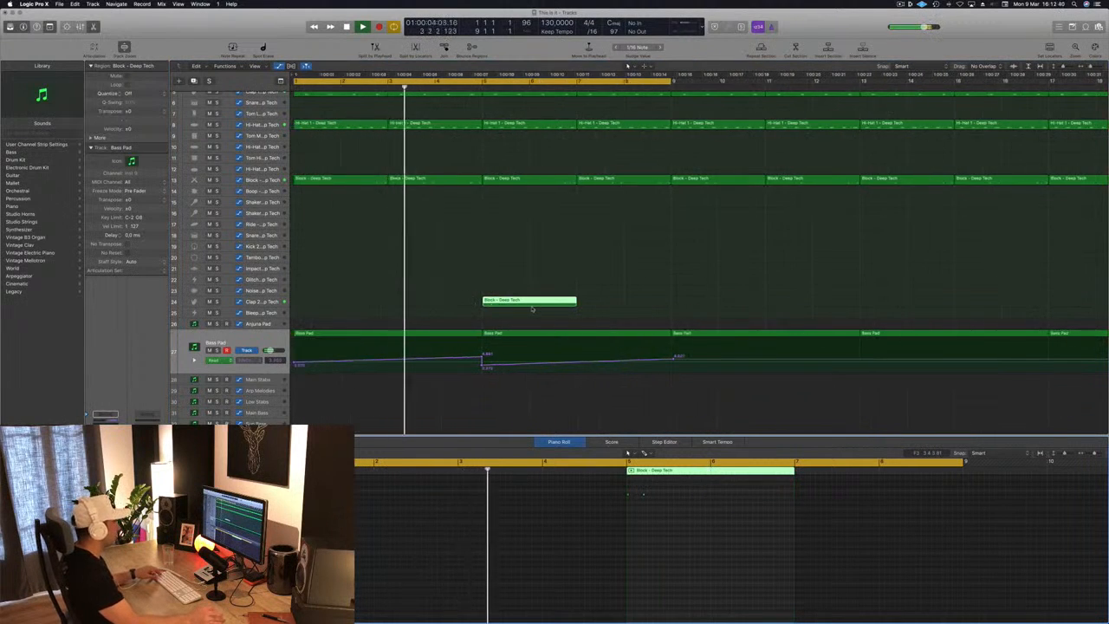
scroll(606, 287, "down", 3)
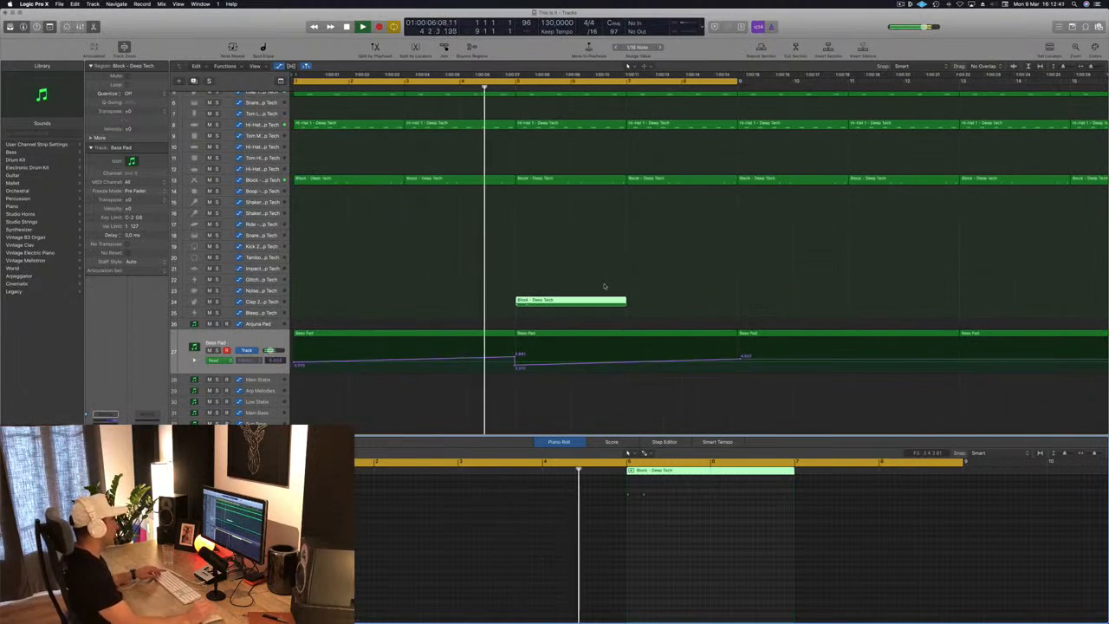
key("space")
key("space")
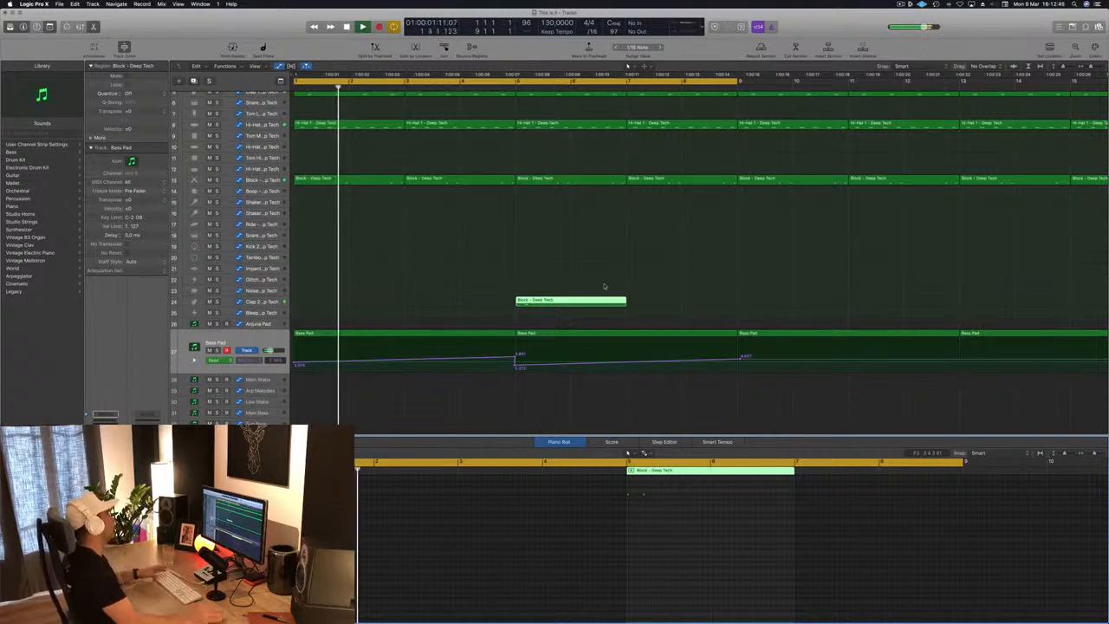
scroll(478, 255, "down", 4)
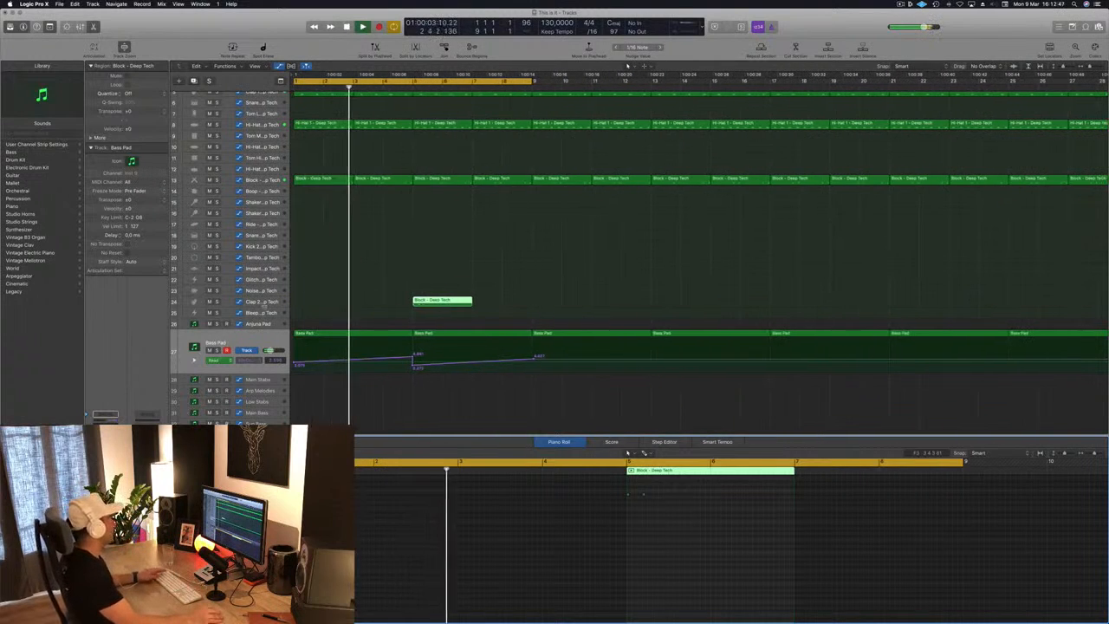
left_click(260, 302)
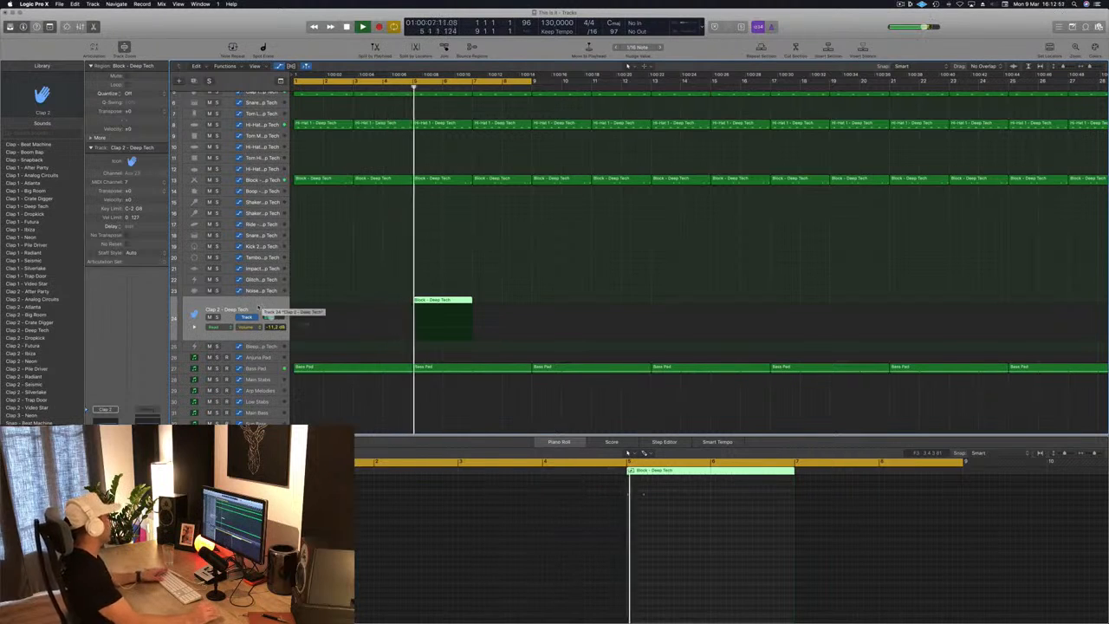
key("space")
key("space")
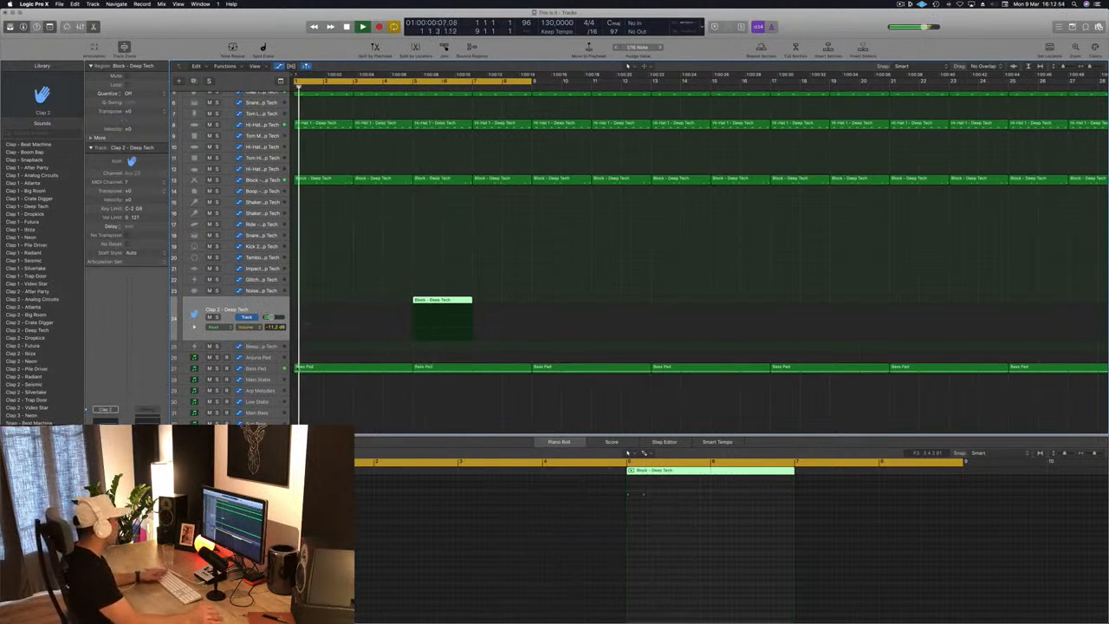
Step: Add a cutoff automation point just before bar 5 on the Bass Pad track and raise the bar 5 peak into a steep sweep
left_click(258, 368)
key("super+Right")
key("super+Right")
key("super+Right")
key("super+Right")
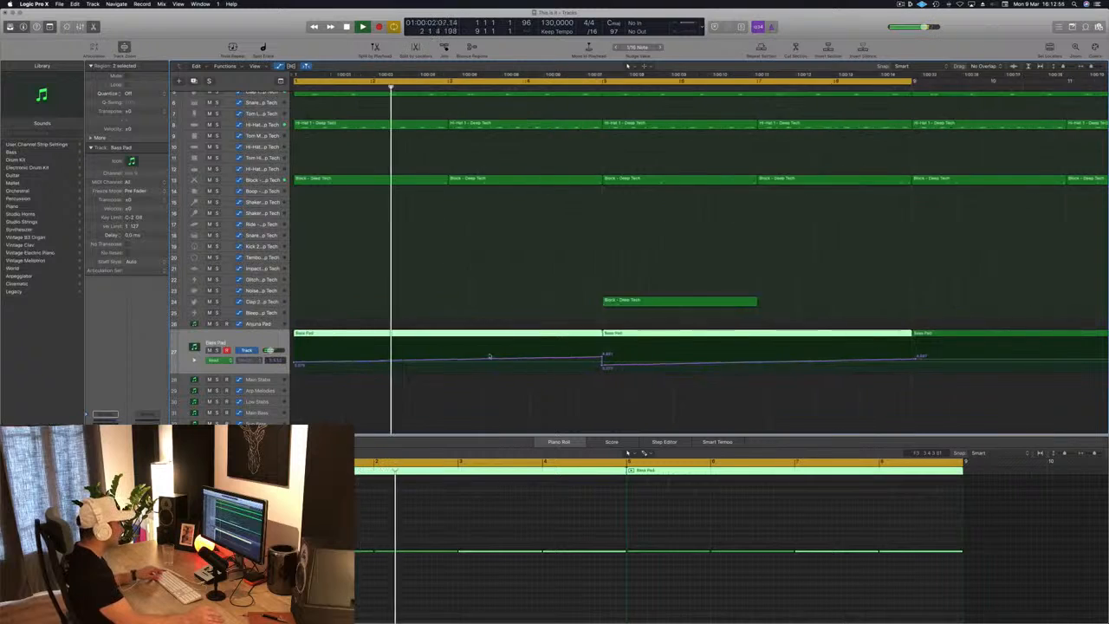
left_click(757, 366)
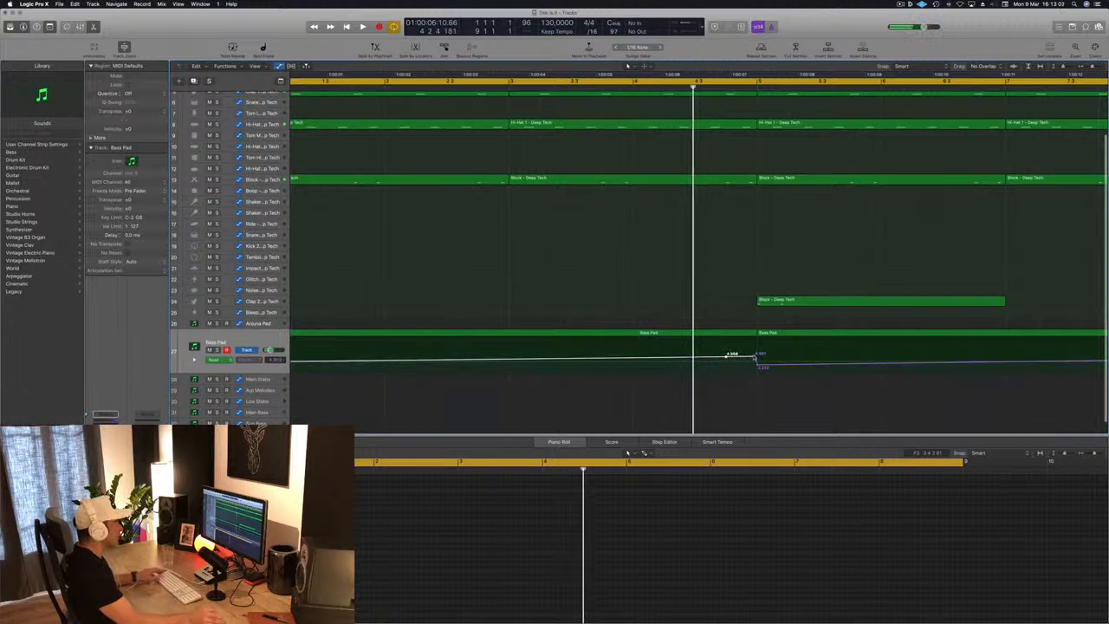
left_click_drag(756, 356, 757, 344)
Step: Play the intro loop from the start to check the cutoff sweep and save the project
key("space")
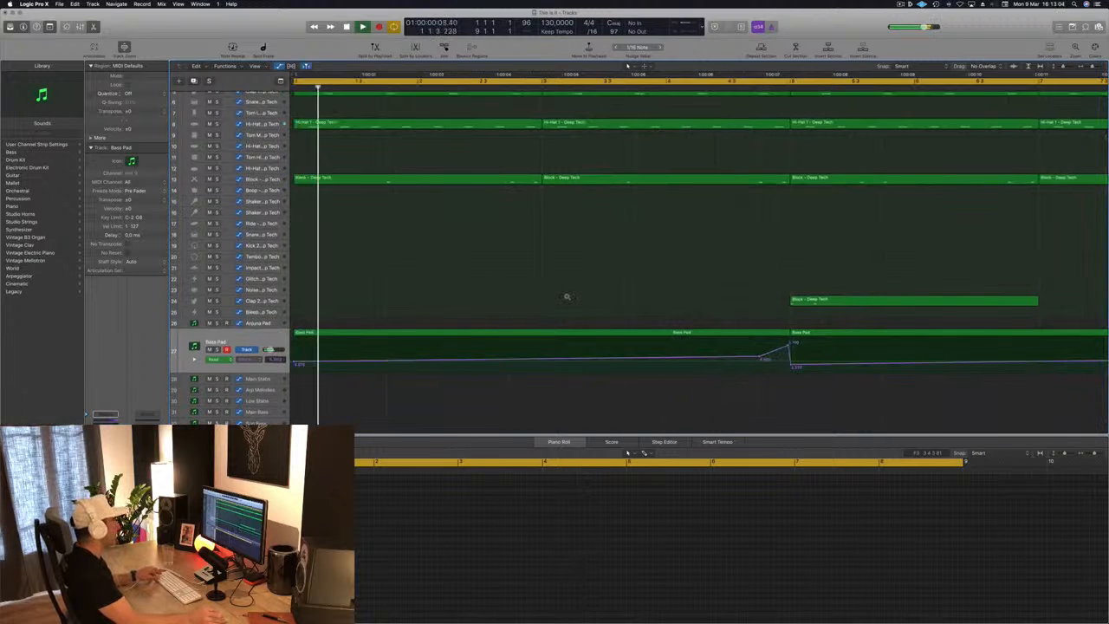
key("super+Left")
key("super+Left")
key("super+Left")
key("super+s")
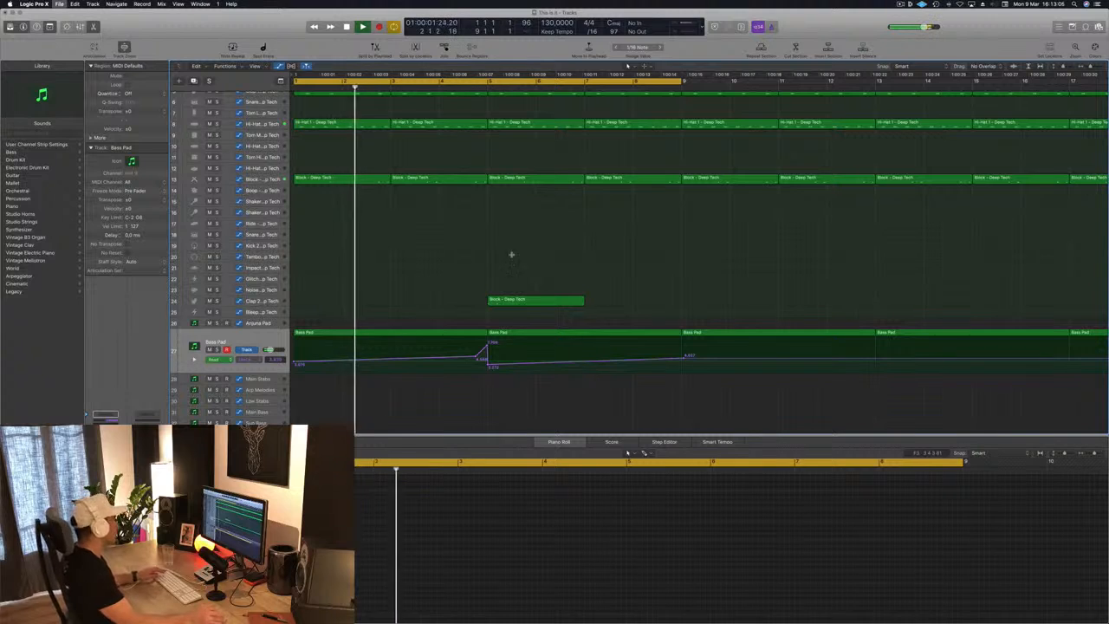
Step: Copy the Clap 2 region from bar 5 to bar 9
left_click(252, 300)
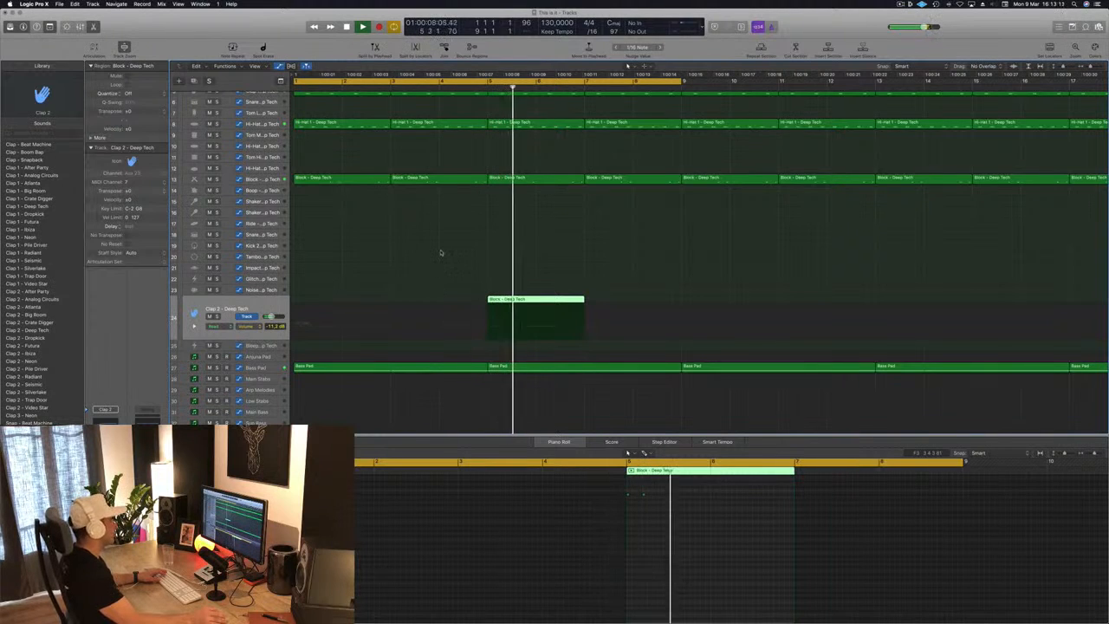
key("super+Left")
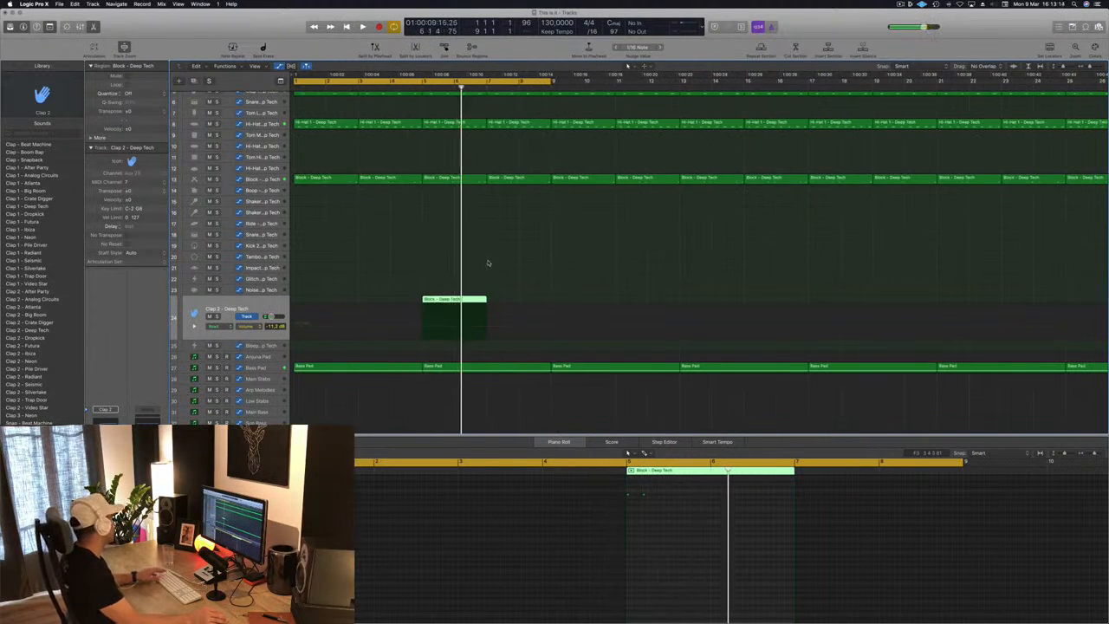
key("Return")
key("space")
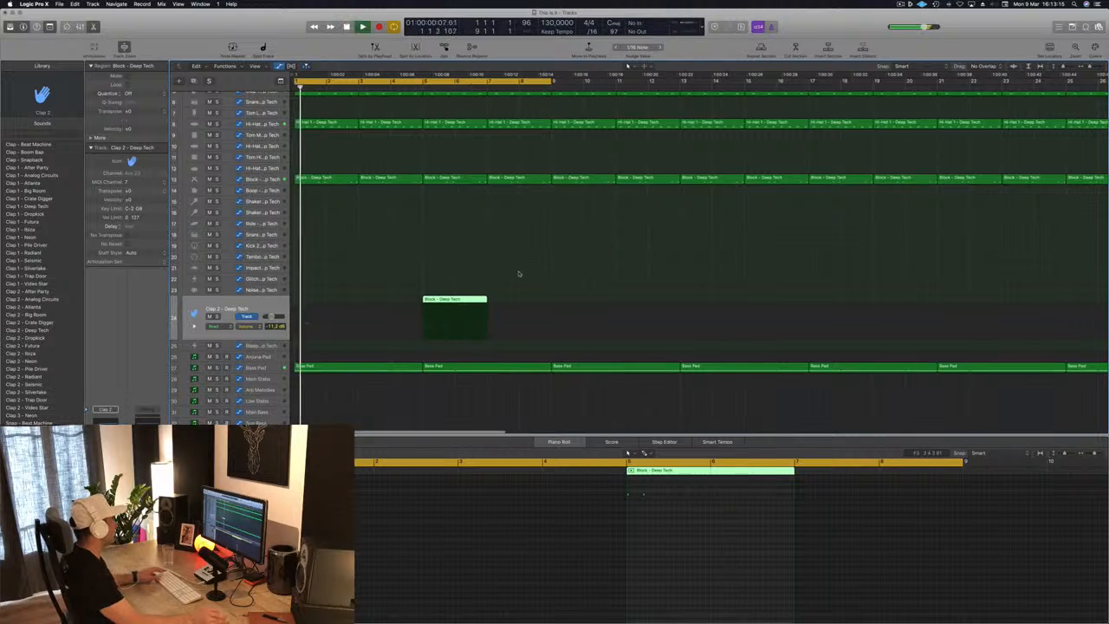
scroll(515, 279, "left", 5)
left_click(425, 289)
left_click(359, 301)
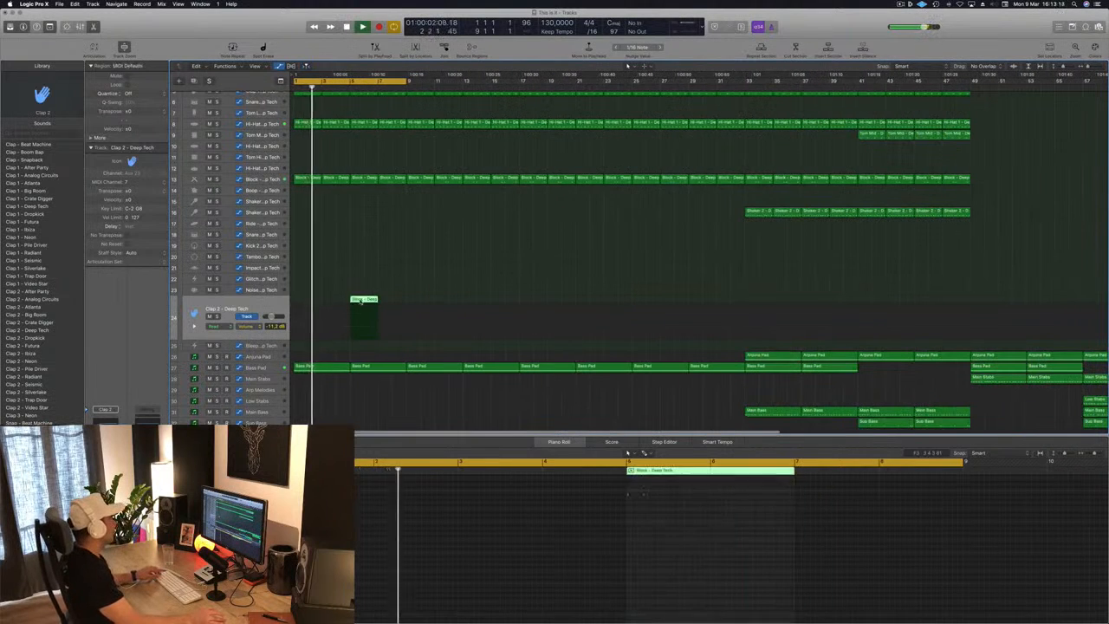
left_click_drag(360, 301, 419, 305)
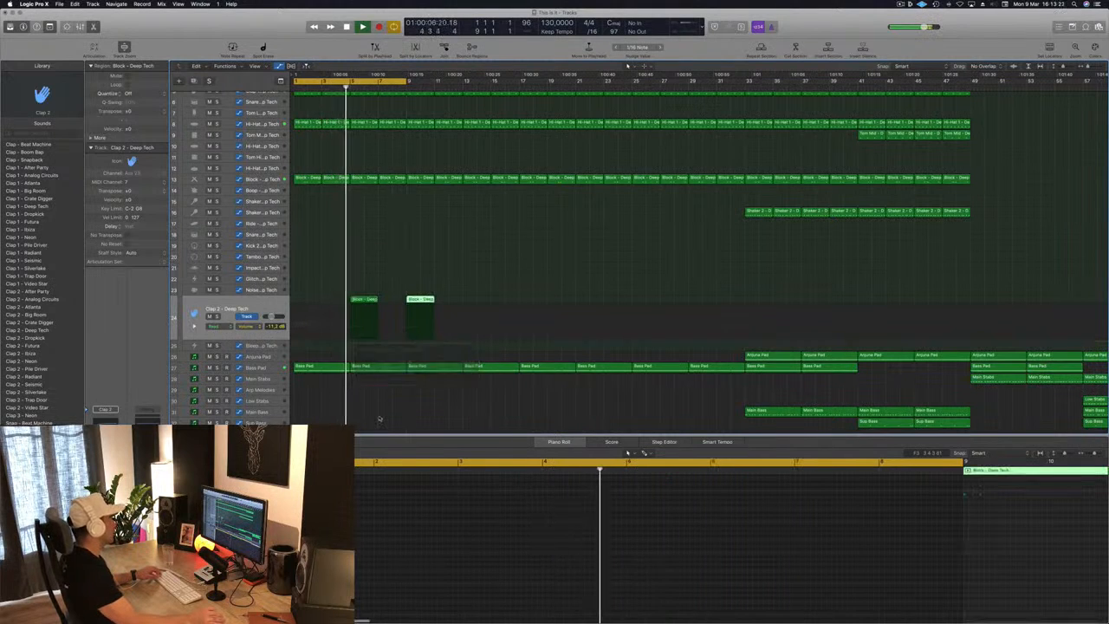
Step: Replace the Bass Pad regions from bar 5 to bar 17 with copies of the opening region and its cutoff sweep
left_click(343, 368)
left_click(361, 369)
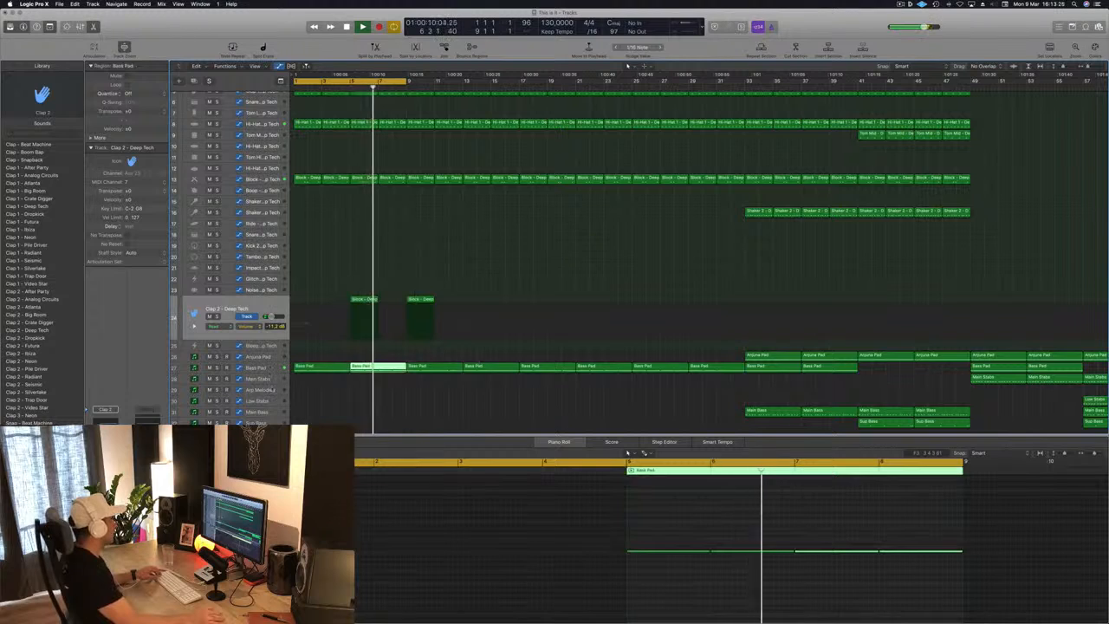
left_click(271, 368)
left_click(343, 401)
left_click(391, 334)
left_click(319, 333)
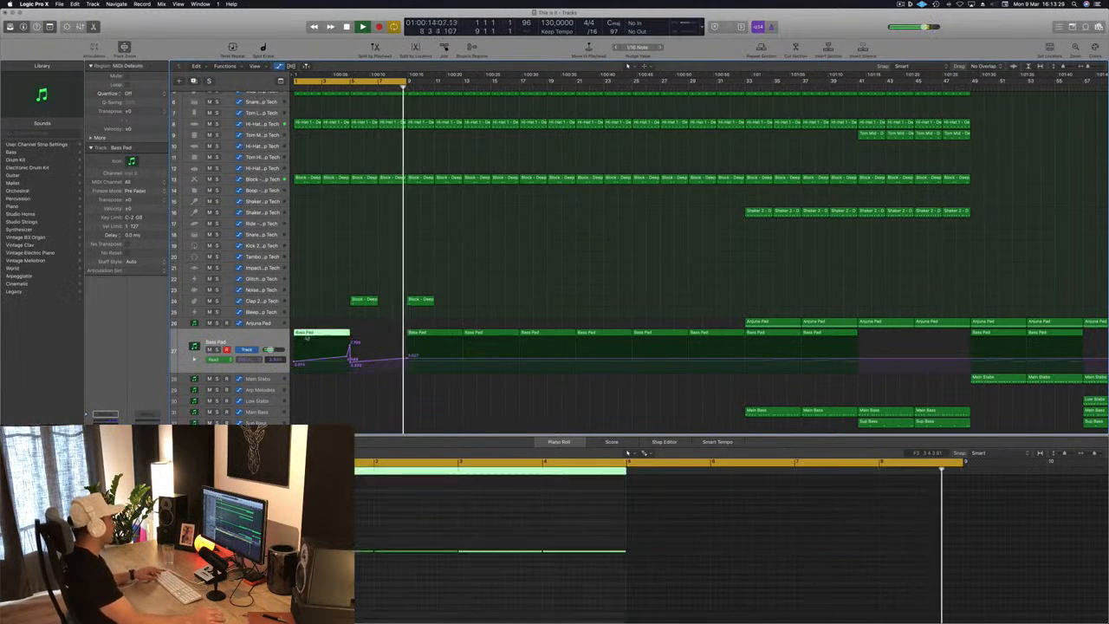
left_click_drag(320, 334, 378, 340)
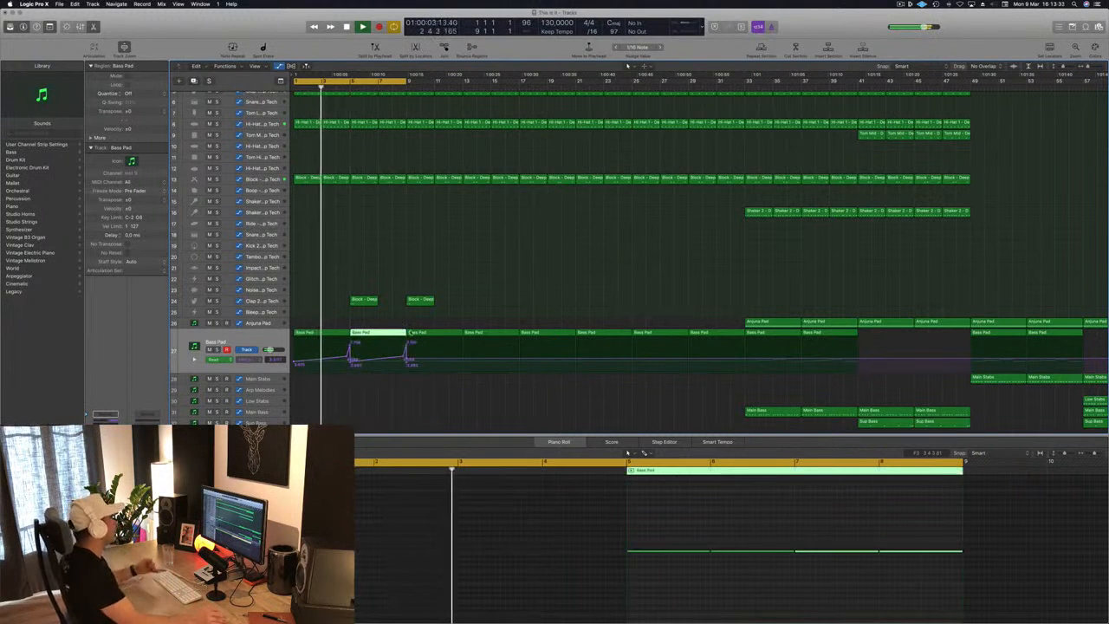
mouse_move(433, 317)
left_mouse_down()
mouse_move(472, 334)
mouse_move(318, 333)
mouse_move(429, 338)
left_mouse_up()
key("Delete")
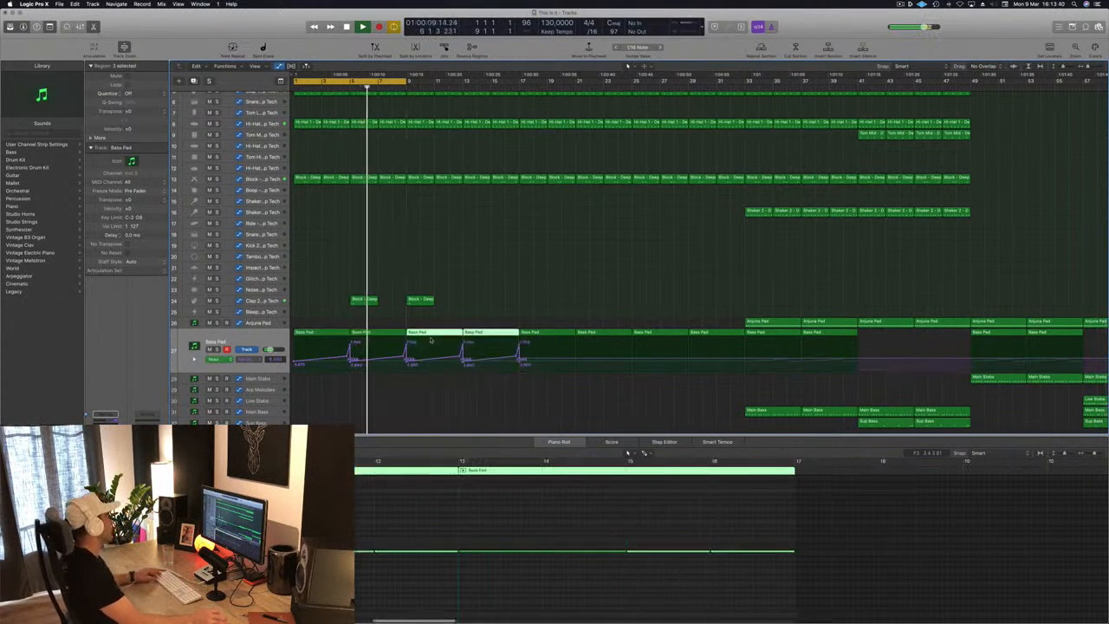
Step: Extend the cycle range to bar 13 and raise the Clap 2 track's volume
key("super+Left")
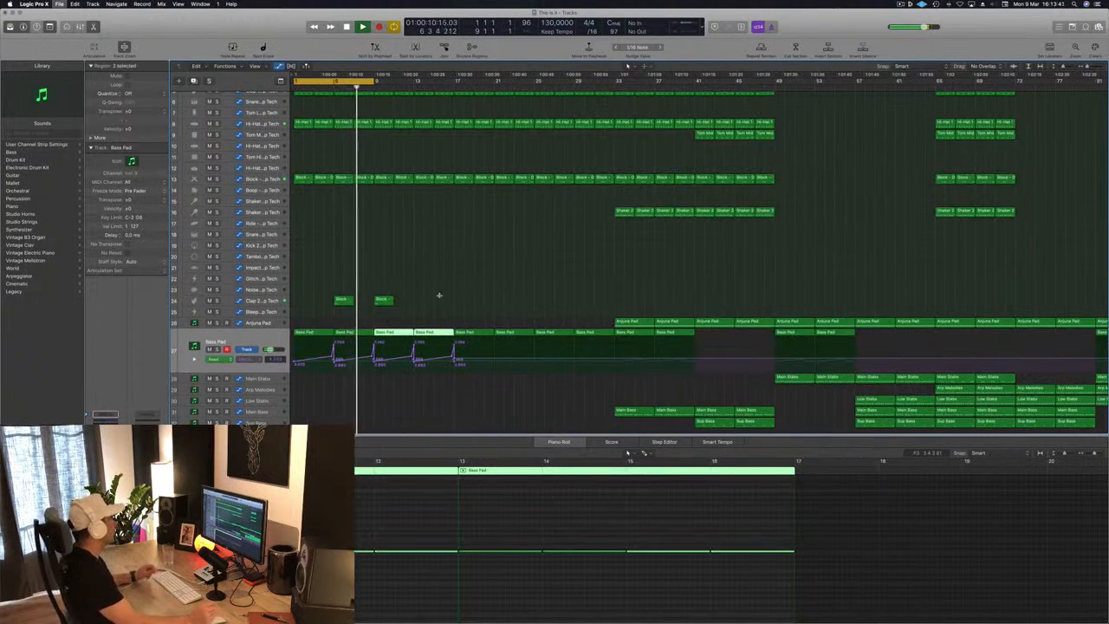
key("super+Right")
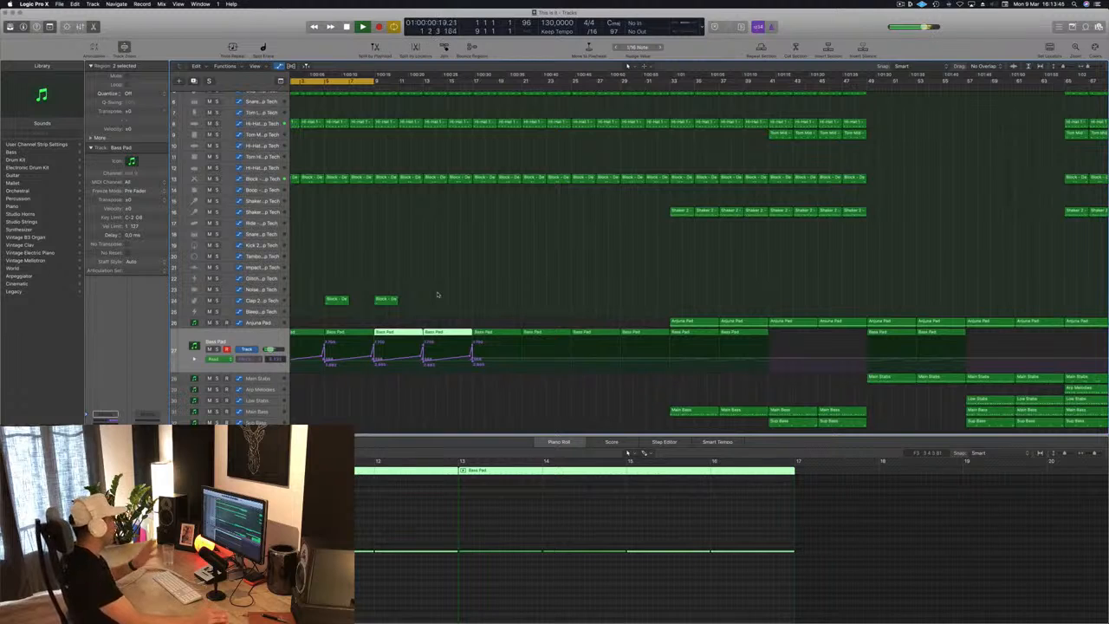
scroll(450, 293, "left", 2)
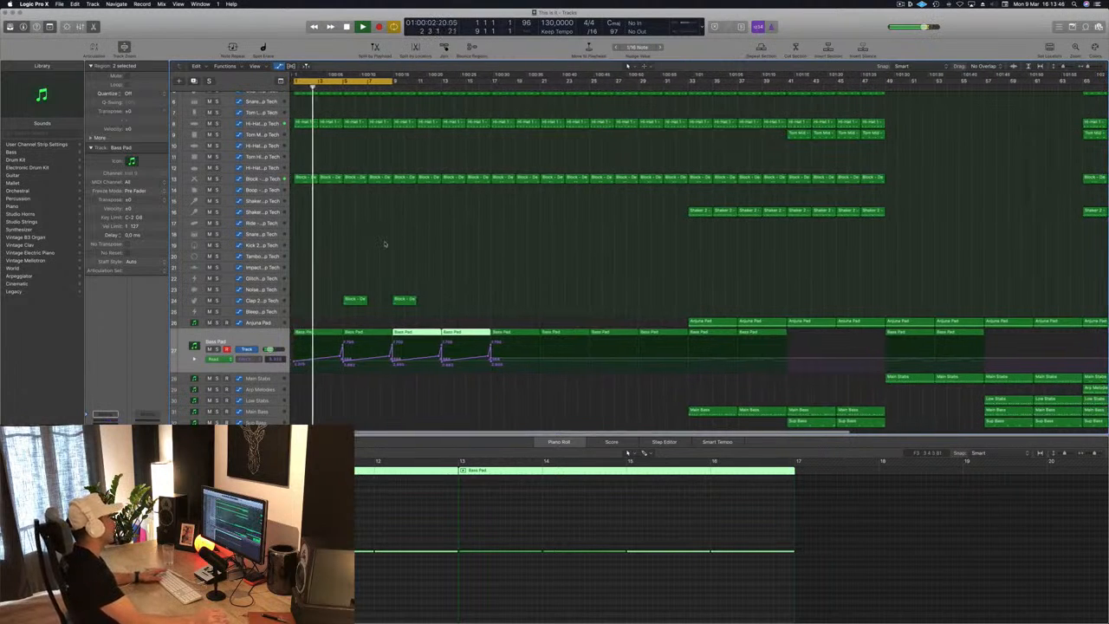
left_click_drag(391, 81, 441, 85)
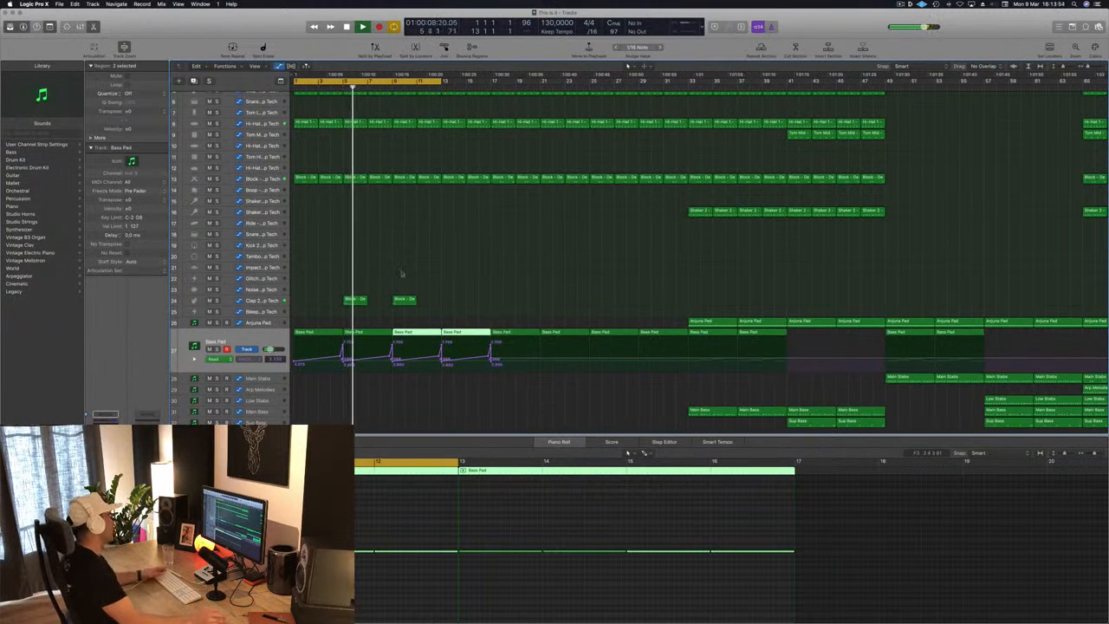
left_click(283, 303)
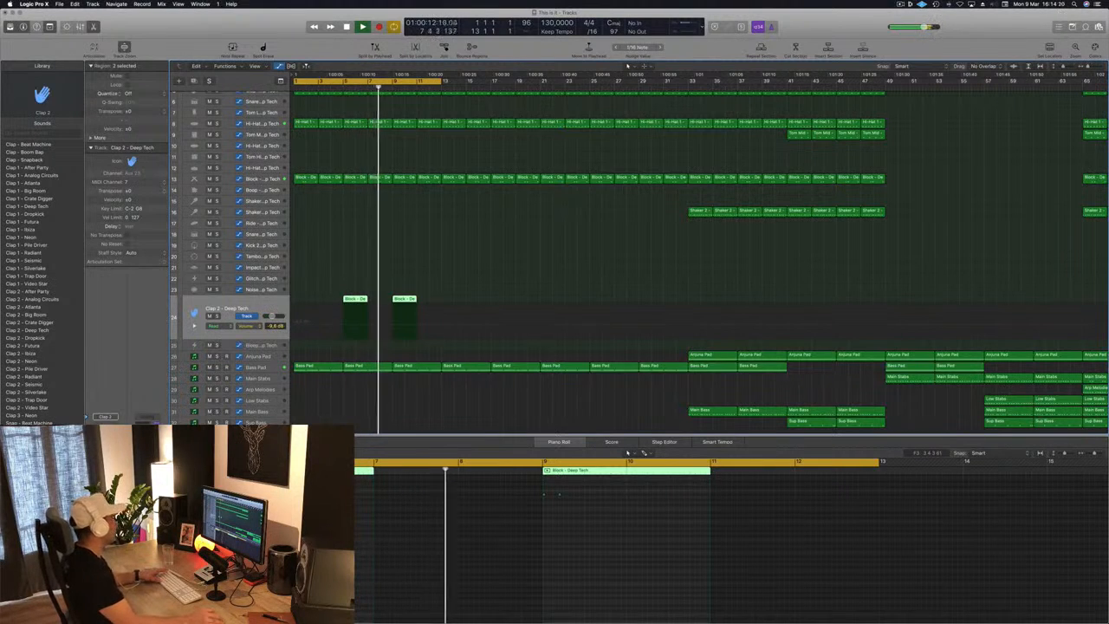
Step: Copy the two Clap 2 regions so that claps also start at bars 13 and 17
scroll(453, 198, "down", 1)
scroll(433, 221, "down", 3)
scroll(433, 221, "up", 4)
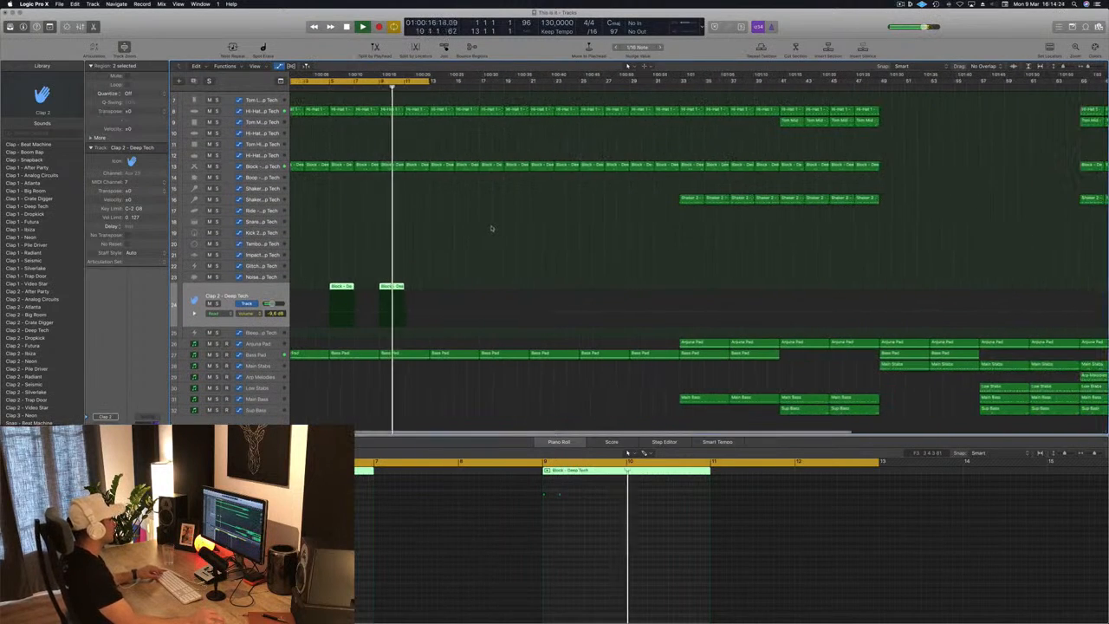
scroll(450, 223, "down", 2)
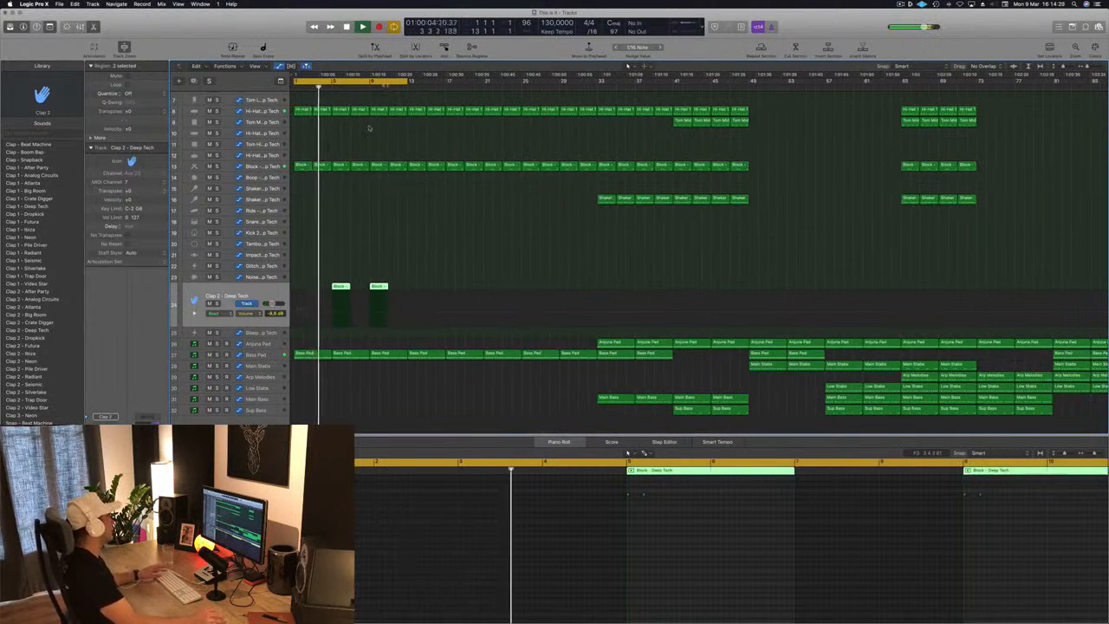
left_click_drag(433, 254, 416, 290)
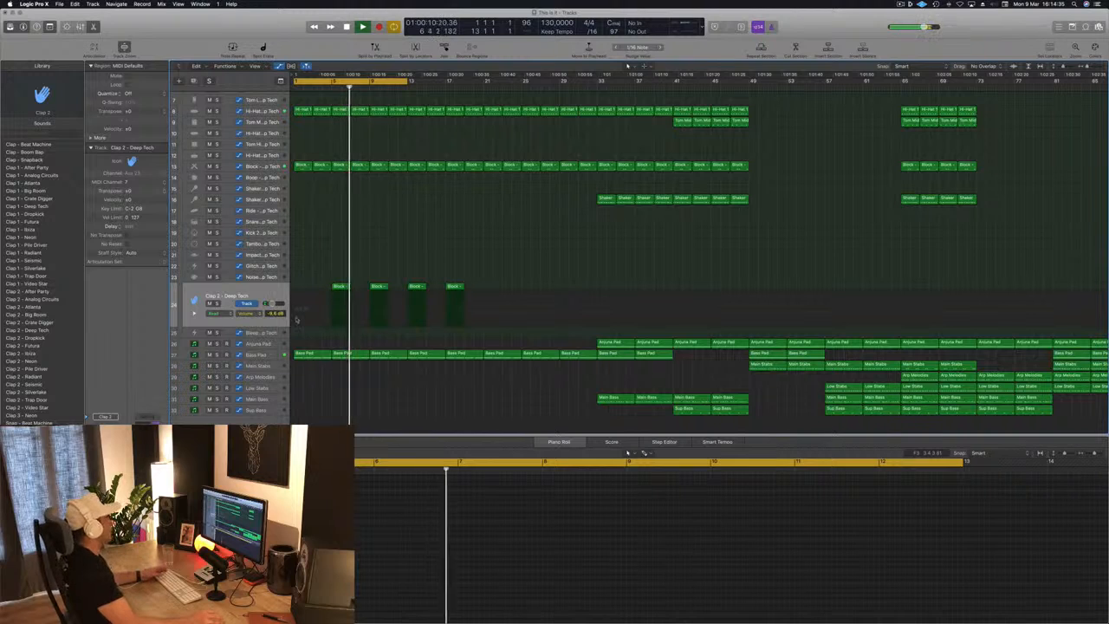
Step: Copy the first Block region onto the Tambourine track and place the copy at bar 9
left_click(287, 245)
left_click(301, 164)
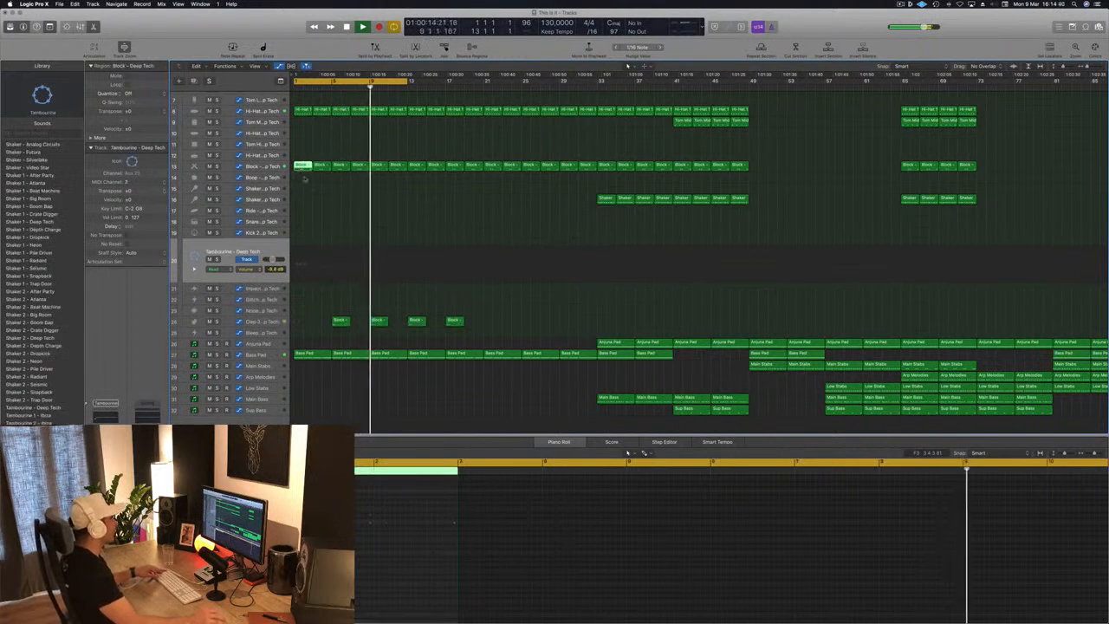
left_click_drag(305, 165, 454, 258)
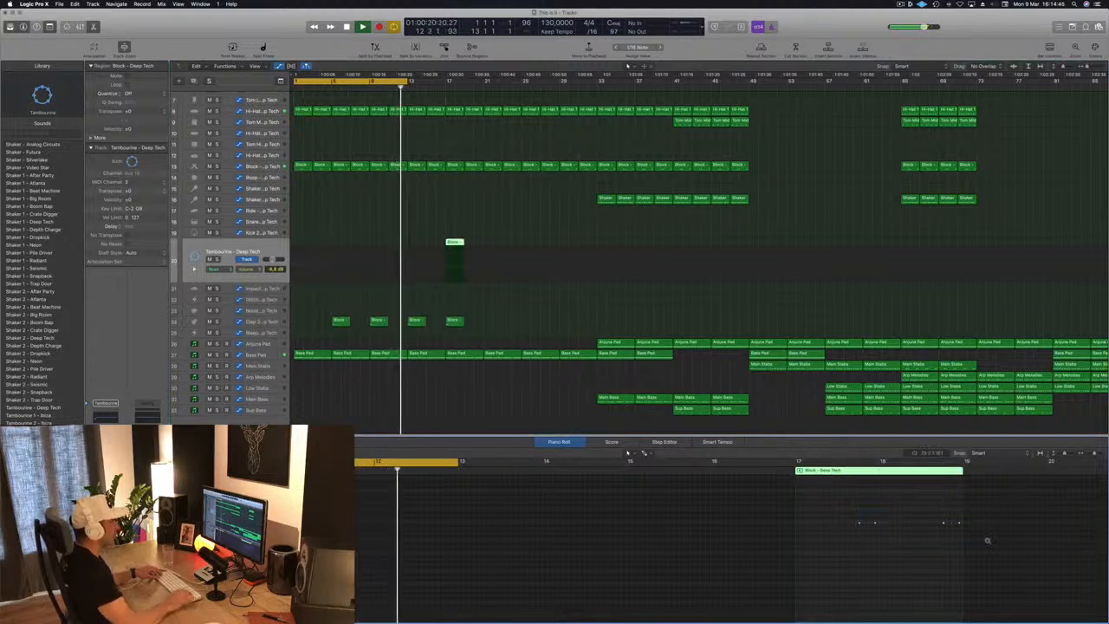
key("Return")
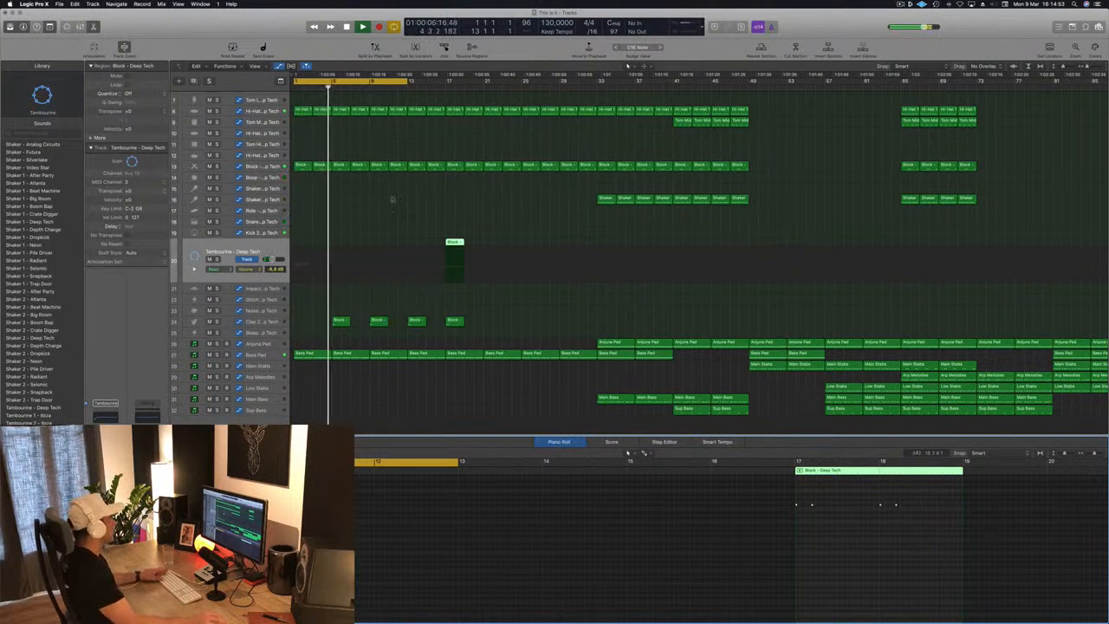
left_click_drag(453, 242, 381, 246)
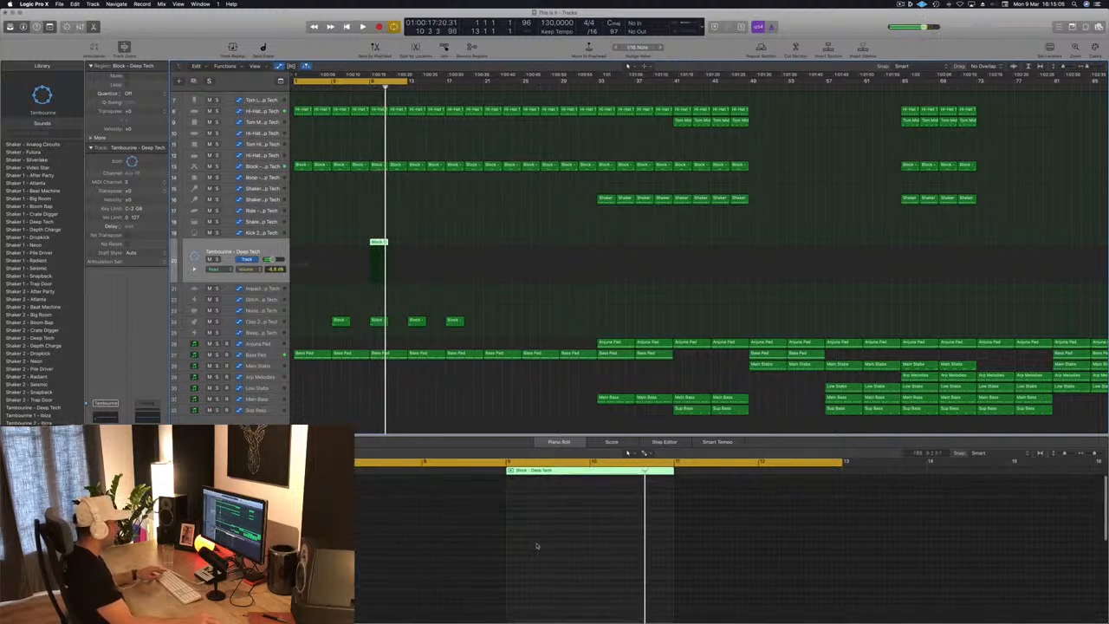
Step: Double the notes in the bar 9 Tambourine region by copying each one a sixteenth later
left_click_drag(620, 516, 494, 543)
key("super+Right")
key("super+Right")
key("super+Right")
scroll(489, 541, "left", 3)
scroll(485, 539, "left", 2)
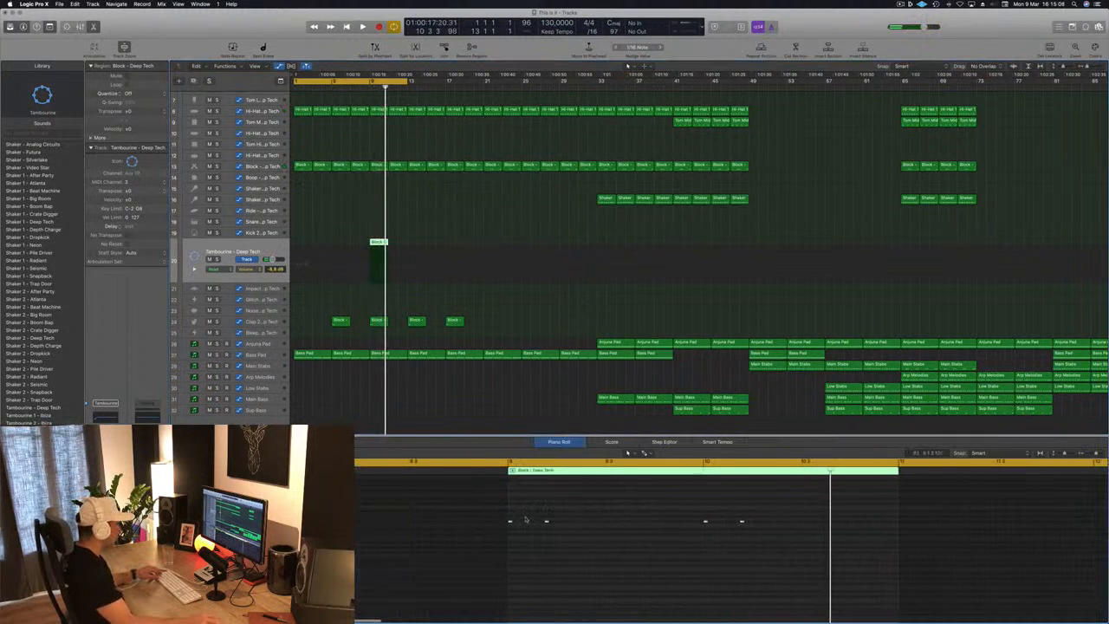
left_click_drag(510, 523, 513, 523)
key("space")
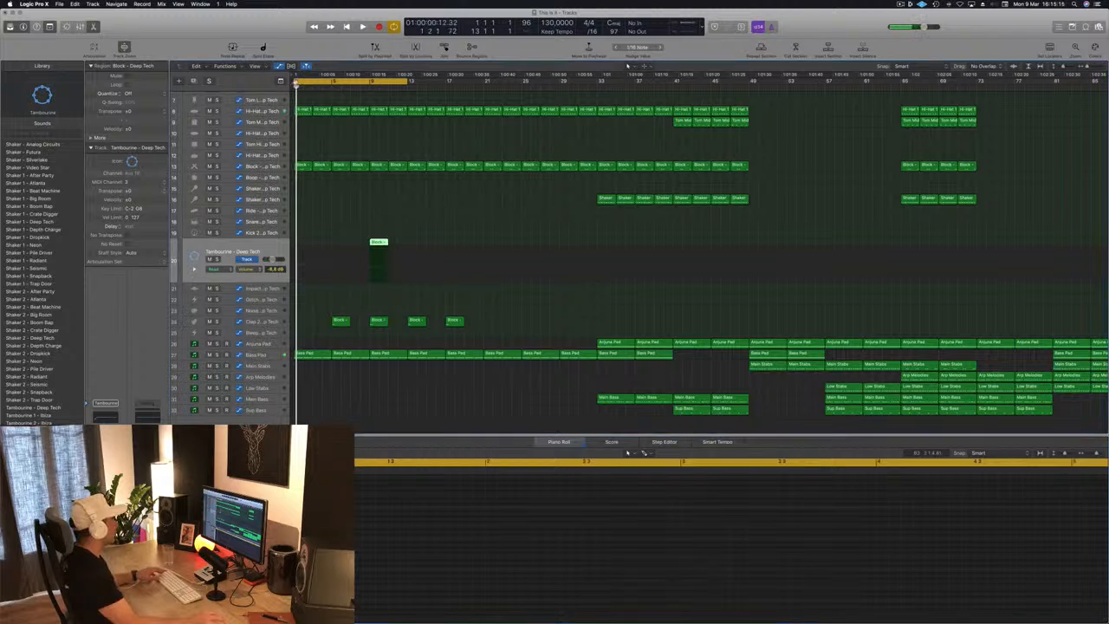
Step: Set the cycle range to bars 9 through 17 and play the tambourine part in context
key("c")
left_click_drag(370, 83, 448, 83)
key("space")
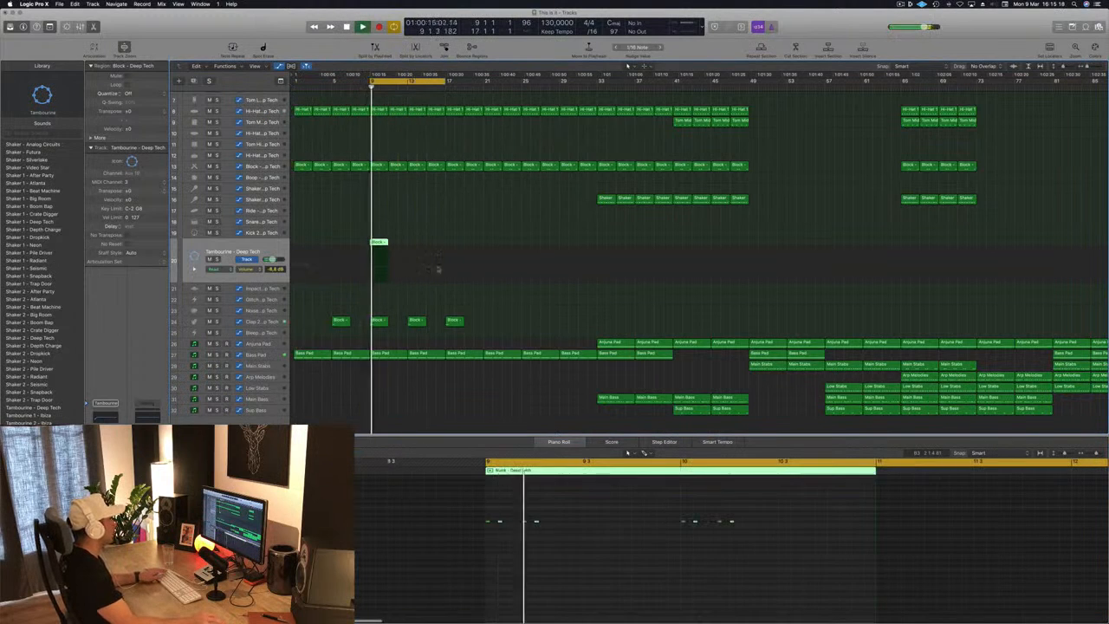
Step: Move the second tambourine note in bar 9 a sixteenth later and audition the rhythm
key("space")
mouse_move(511, 514)
left_mouse_down()
mouse_move(498, 529)
mouse_move(512, 522)
left_mouse_up()
key("space")
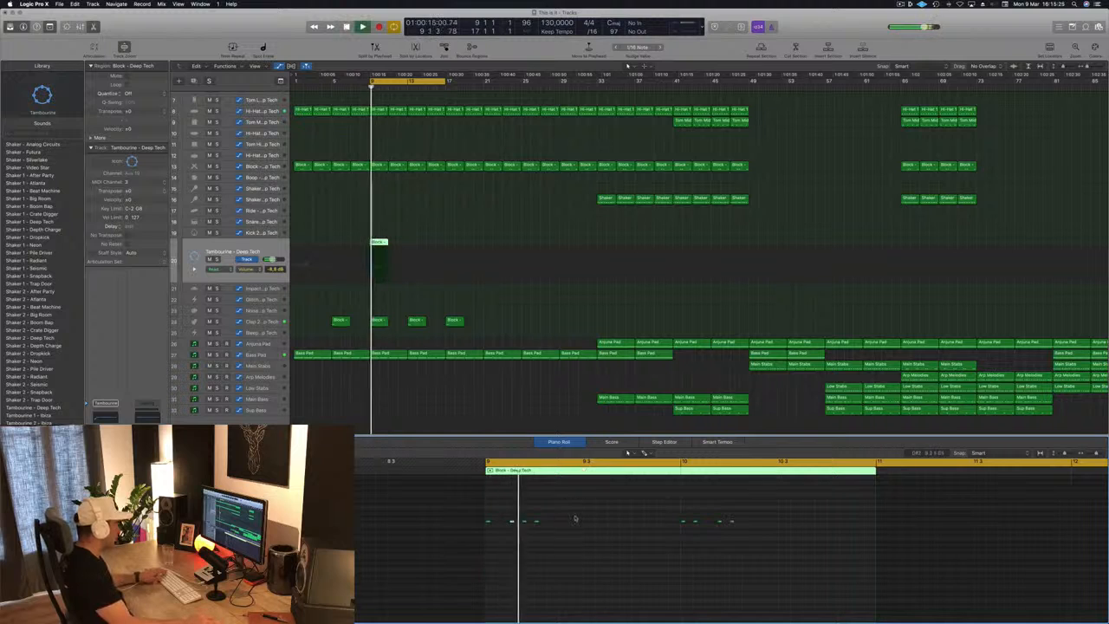
key("space")
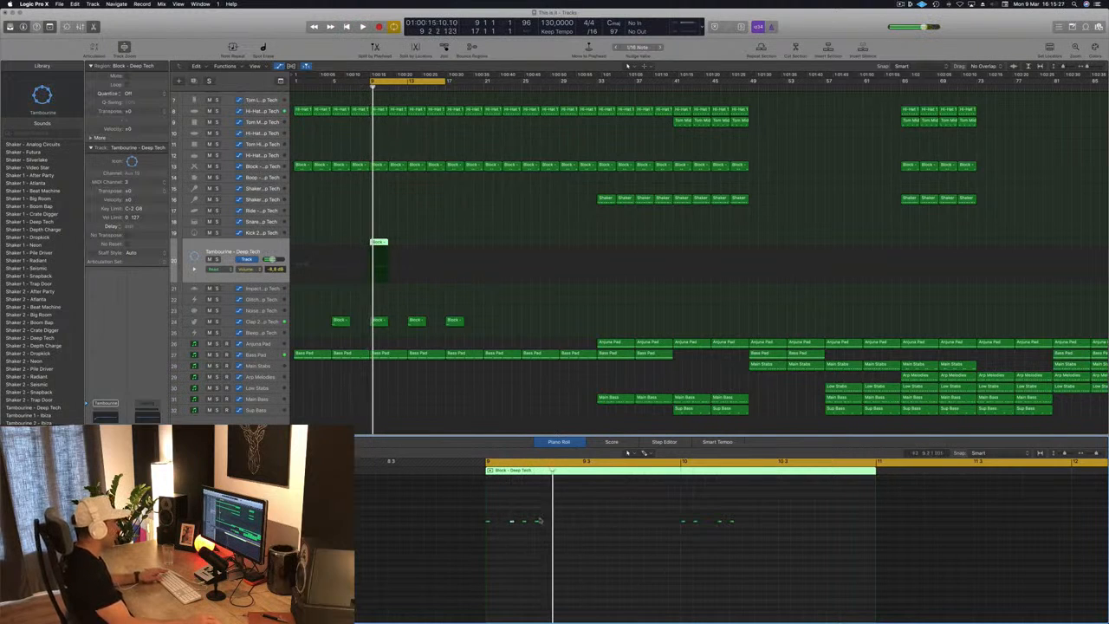
Step: Delete the tambourine notes after the first three, copy those three to beat 3 of bar 9, and play them
left_click_drag(748, 529, 748, 529)
key("Delete")
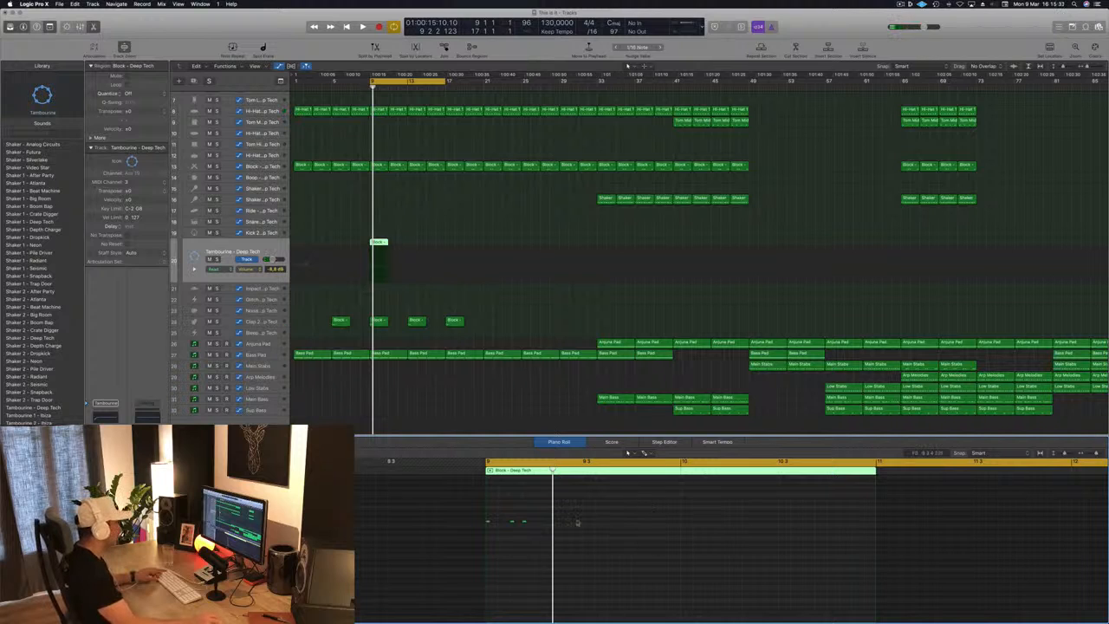
left_click_drag(488, 523, 585, 524, "alt")
key("space")
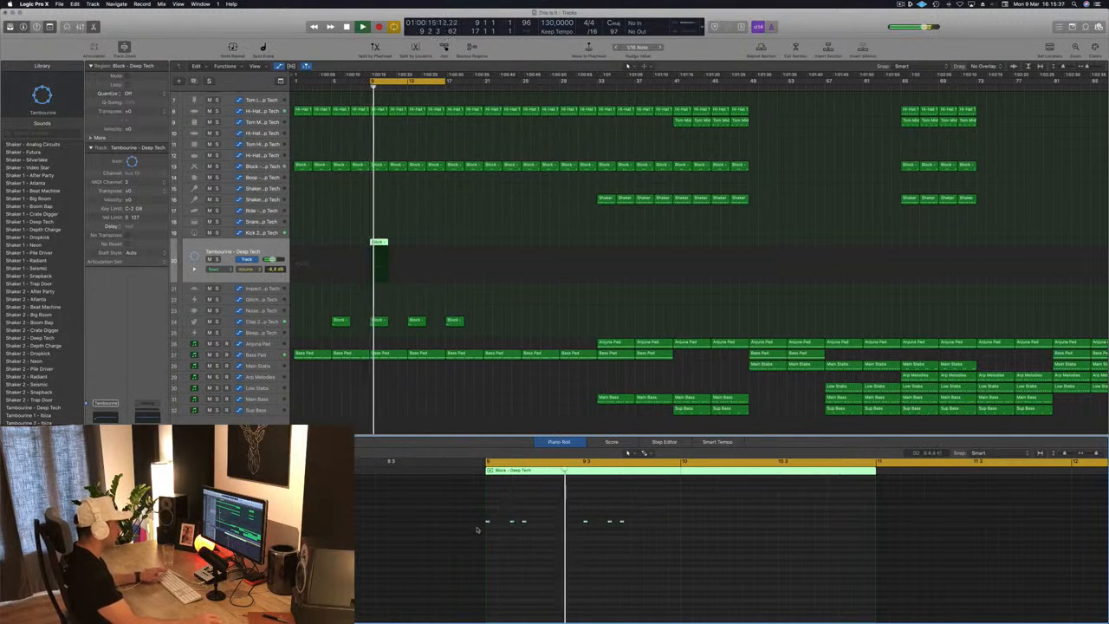
Step: Fill out the bar 9 tambourine rhythm with copied notes just before beat 3 and near the bar's end
left_click_drag(512, 522, 562, 524)
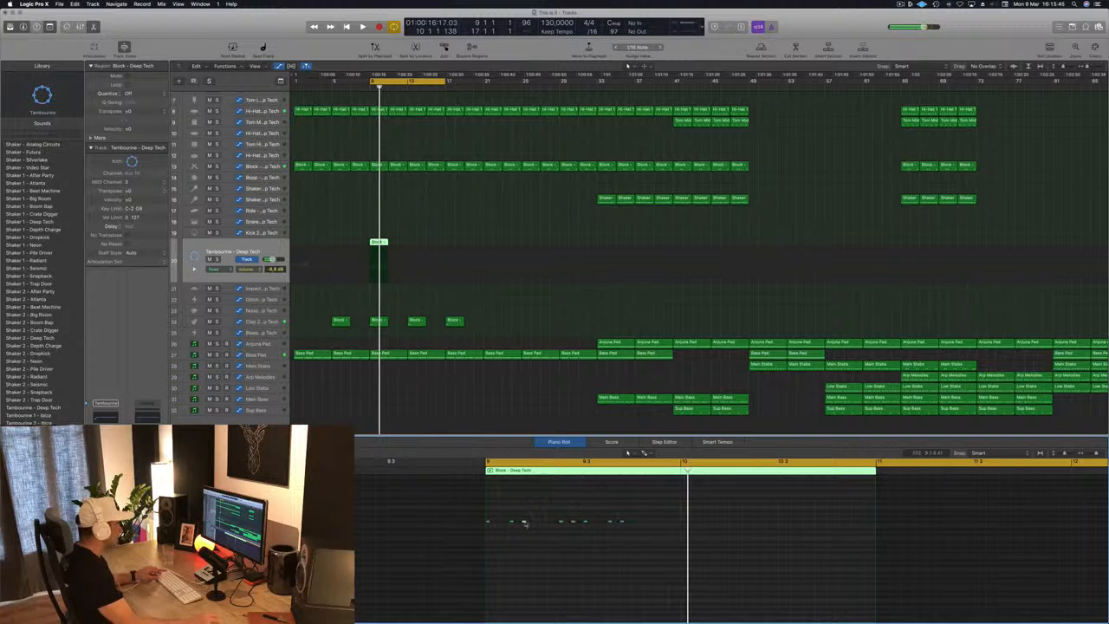
left_click_drag(532, 522, 548, 526)
key("space")
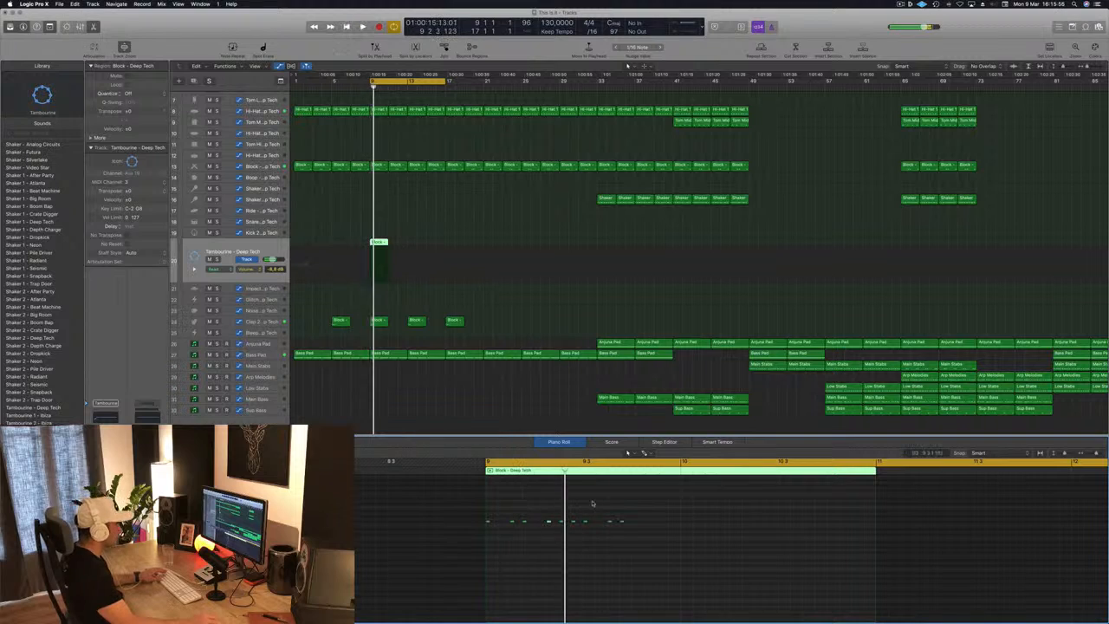
left_click_drag(610, 522, 645, 524)
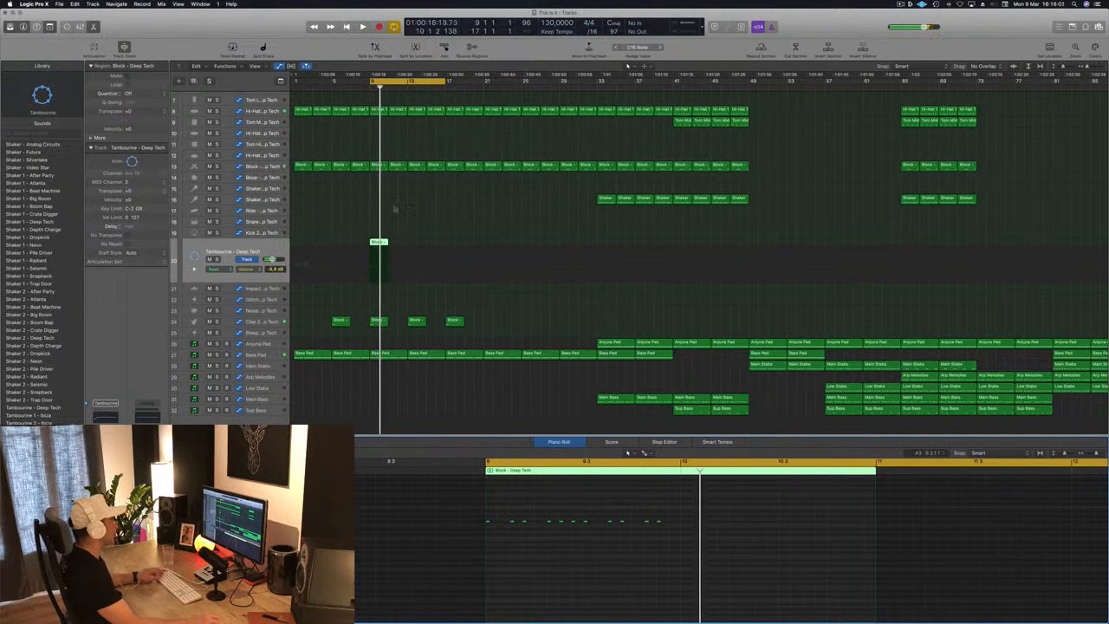
Step: Cut the Tambourine region down to bar 9 only and repeat it through bar 12
left_click_drag(392, 251, 379, 274)
left_click(384, 249)
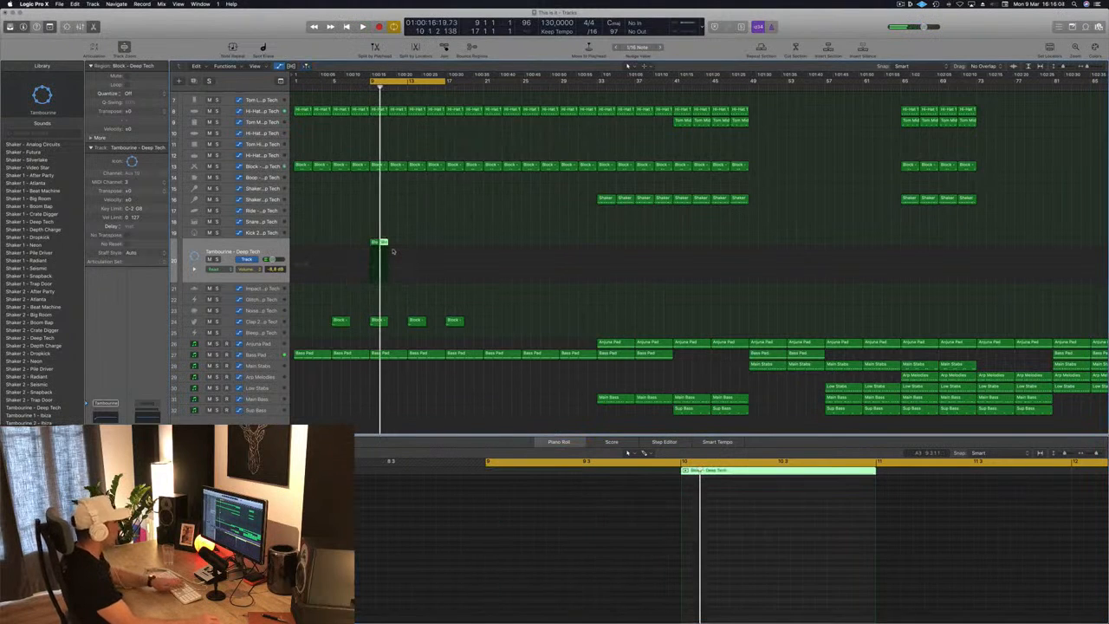
key("Delete")
left_click(373, 241)
left_click_drag(373, 241, 395, 248)
Step: Lower the Tambourine track's volume and replay the intro from bar 1 with the Bass Pad track selected
key("space")
left_click(222, 254)
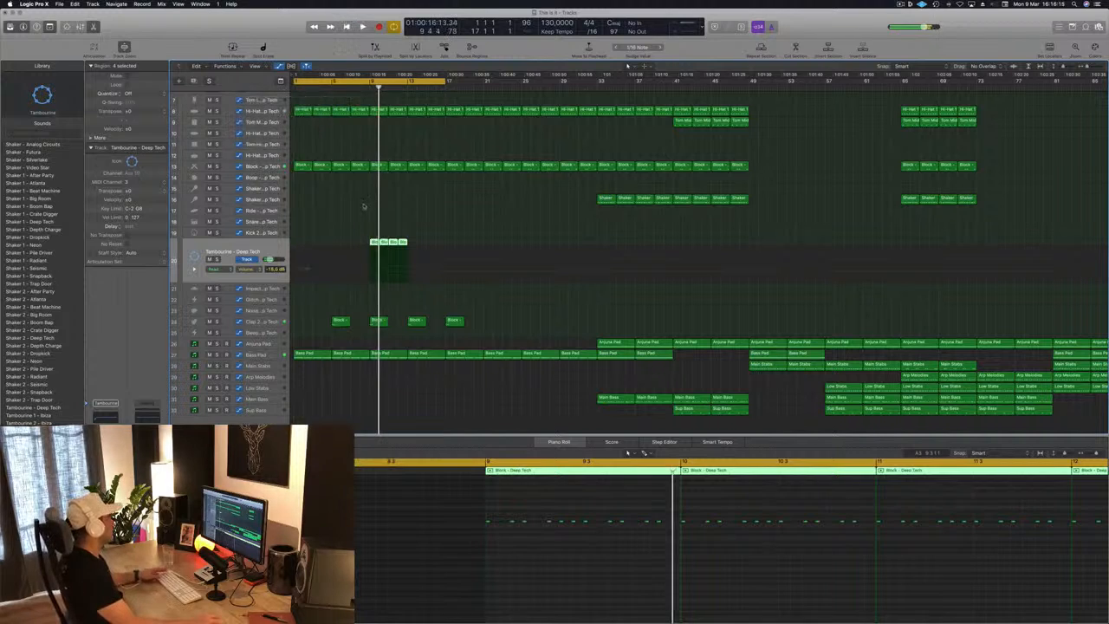
key("Return")
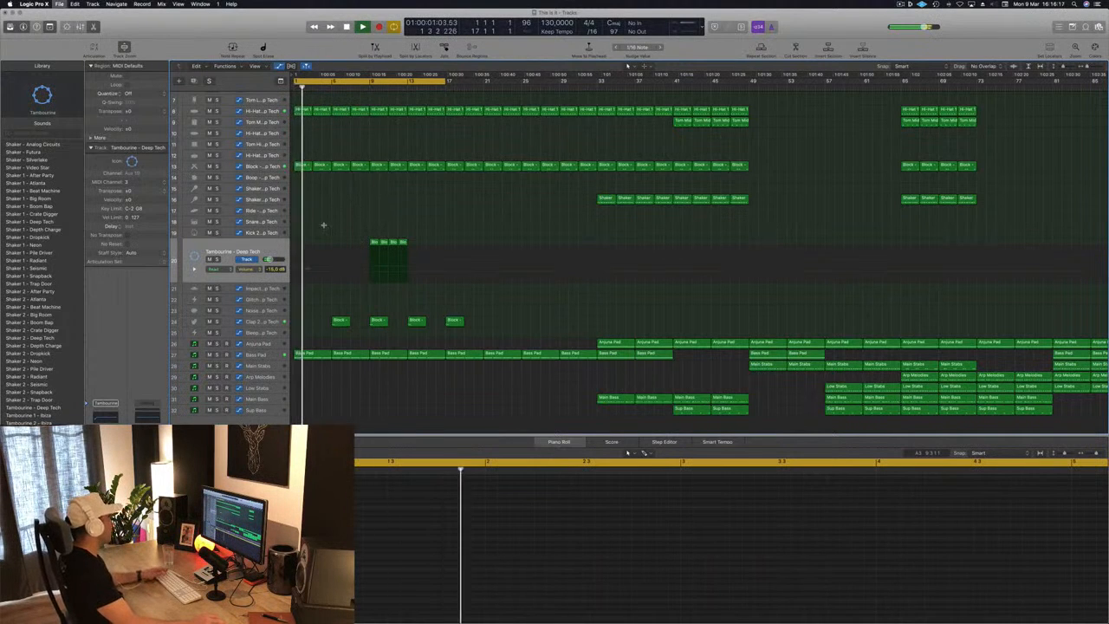
left_click(279, 356)
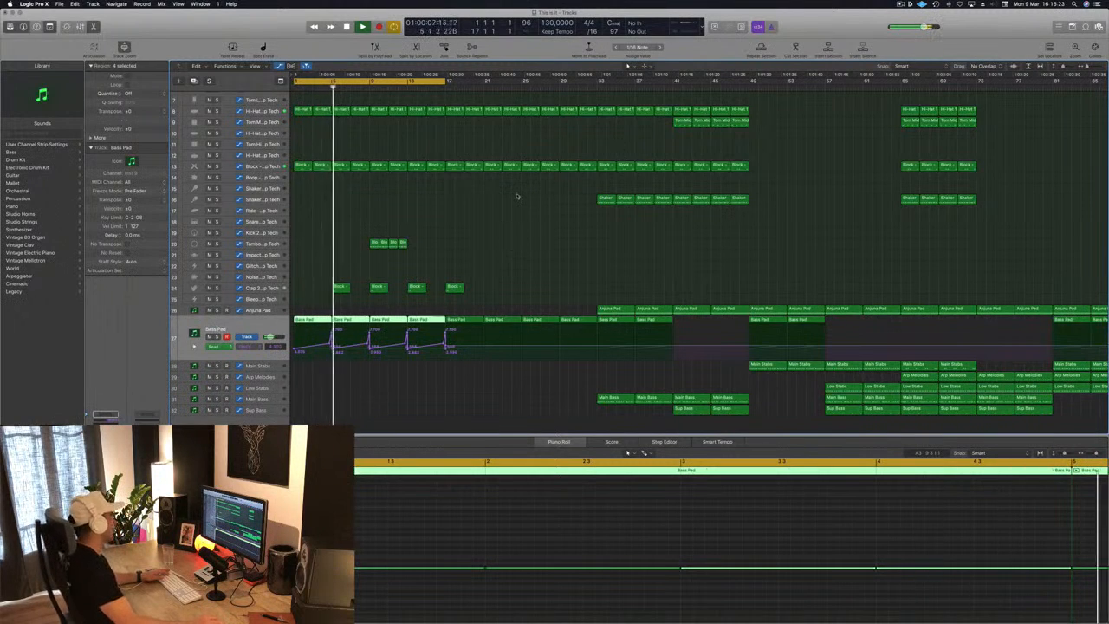
Step: Copy the four Tambourine regions from bars 9–12 to bars 13–16 and set the cycle range from bar 9 to bar 17
left_click(274, 288)
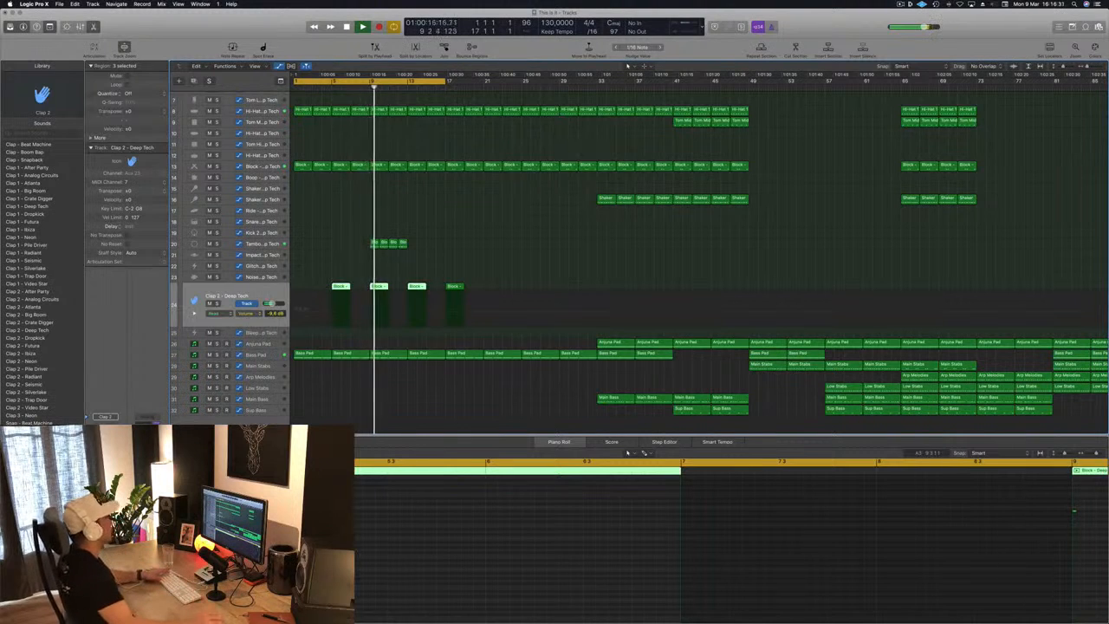
left_click(258, 245)
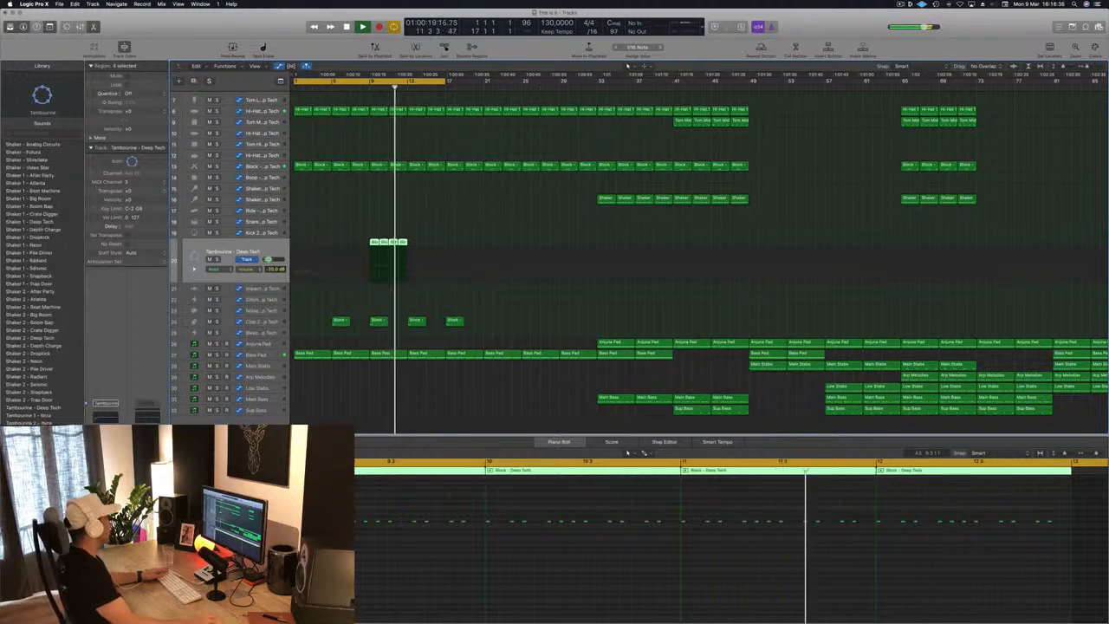
key("v")
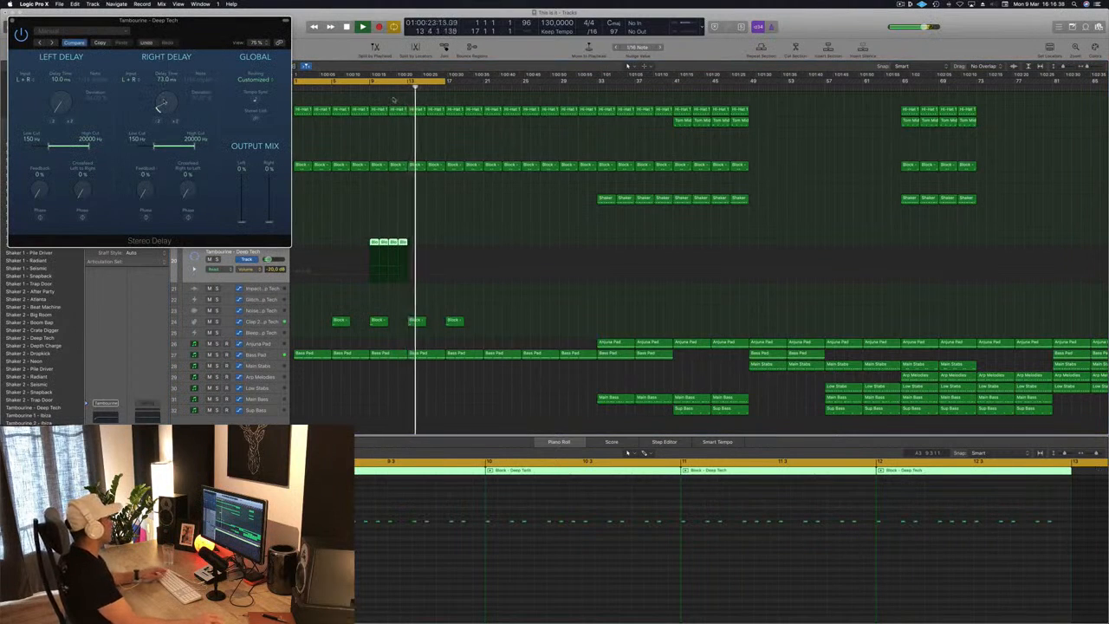
left_click_drag(367, 235, 486, 251)
left_click_drag(375, 246, 413, 245)
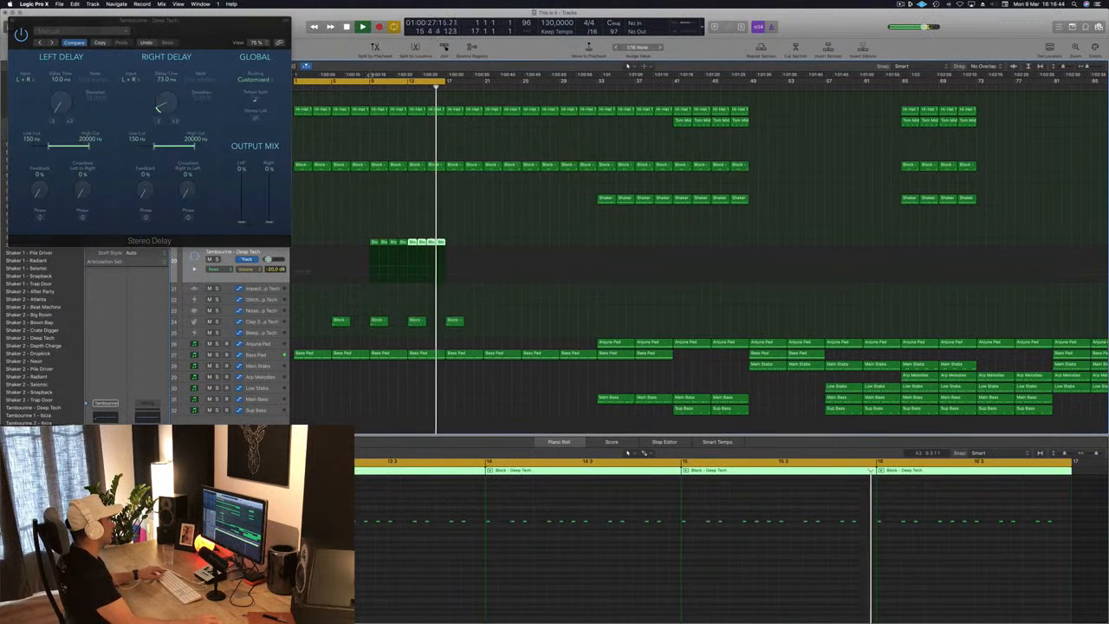
left_click_drag(371, 77, 443, 87)
Step: Raise both Stereo Delay output mix levels to 100% and set the delay times to 11 ms left and 24 ms right
left_click_drag(65, 104, 60, 89)
left_click_drag(241, 222, 242, 171)
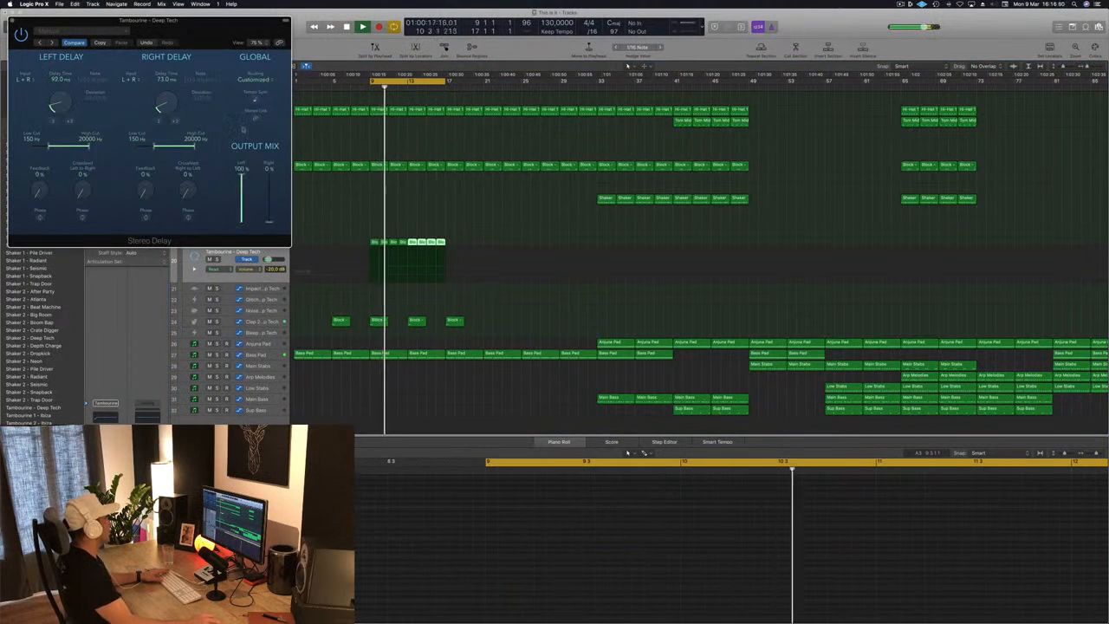
left_click_drag(268, 222, 269, 170)
left_click_drag(163, 103, 158, 121)
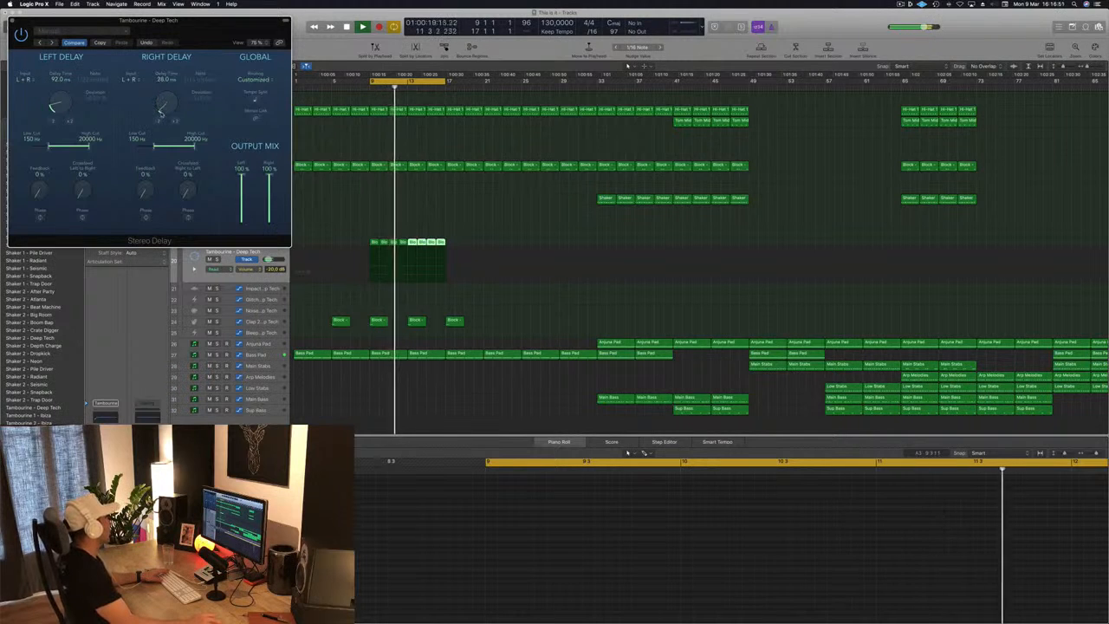
left_click_drag(61, 99, 58, 122)
left_click_drag(165, 109, 164, 106)
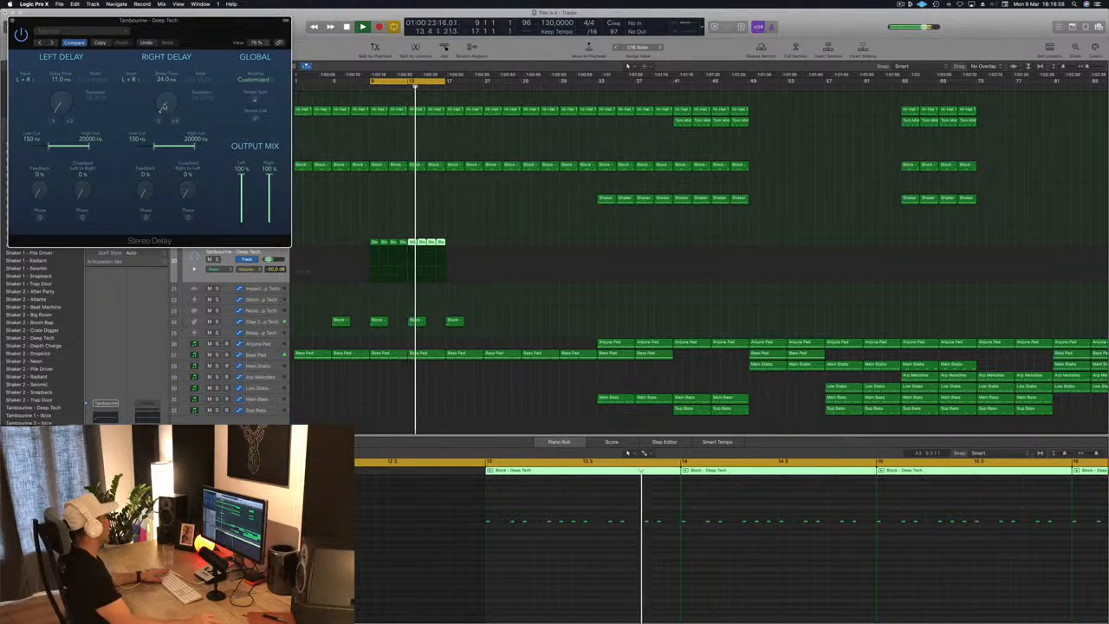
Step: Fine-tune the Tambourine's Stereo Delay to 22 ms on the left and 11 ms on the right, and close the plug-in
left_click(175, 122)
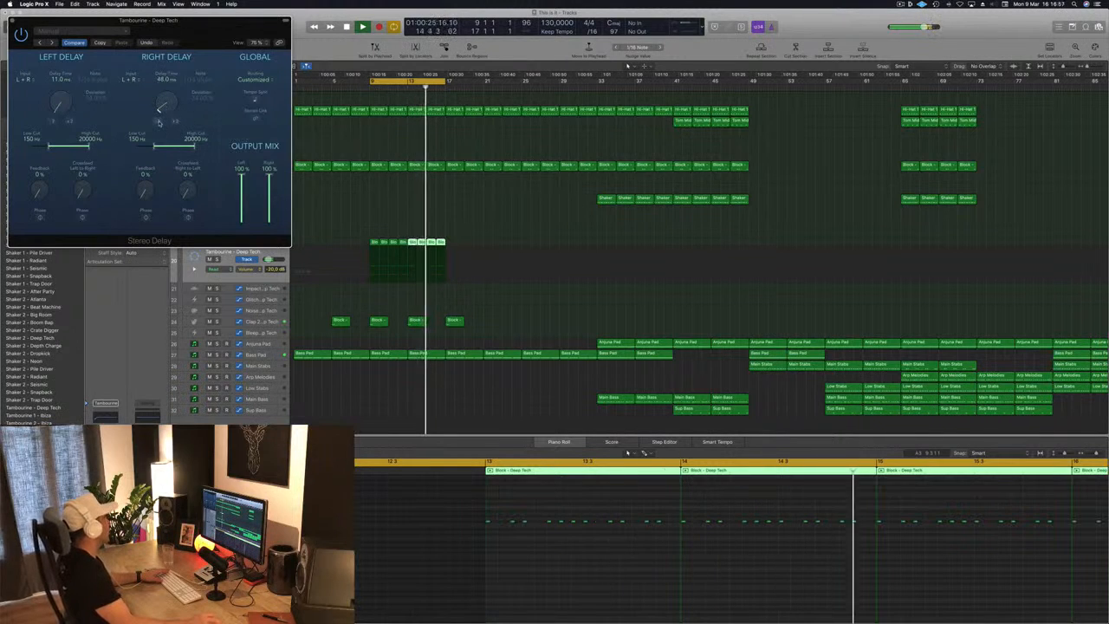
left_click(158, 122)
left_click(157, 122)
left_click(158, 122)
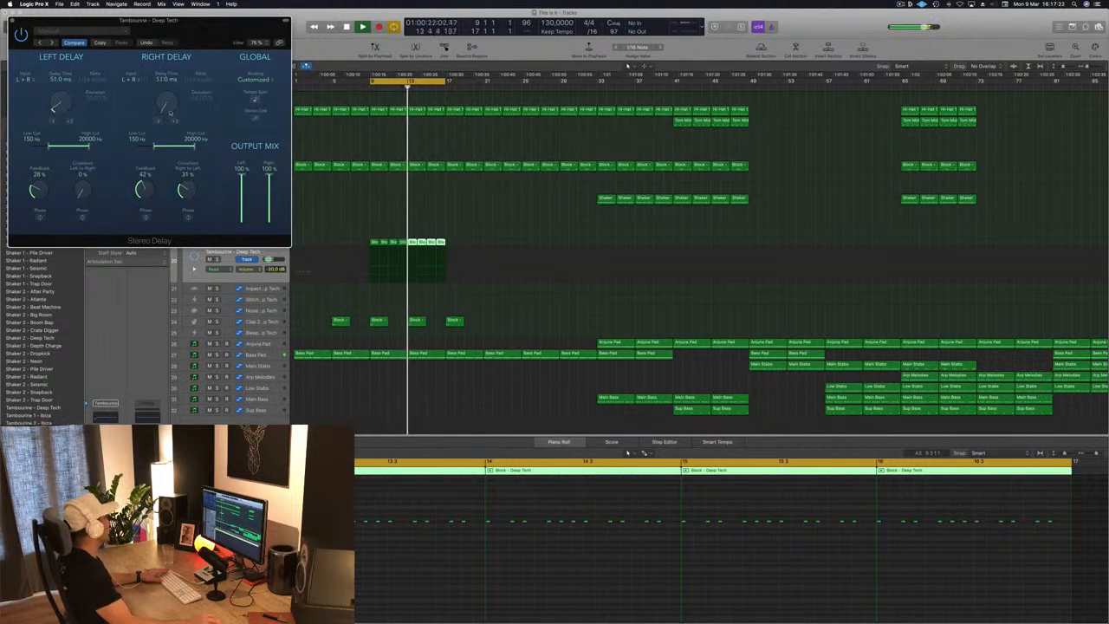
left_click_drag(71, 98, 56, 126)
left_click(69, 122)
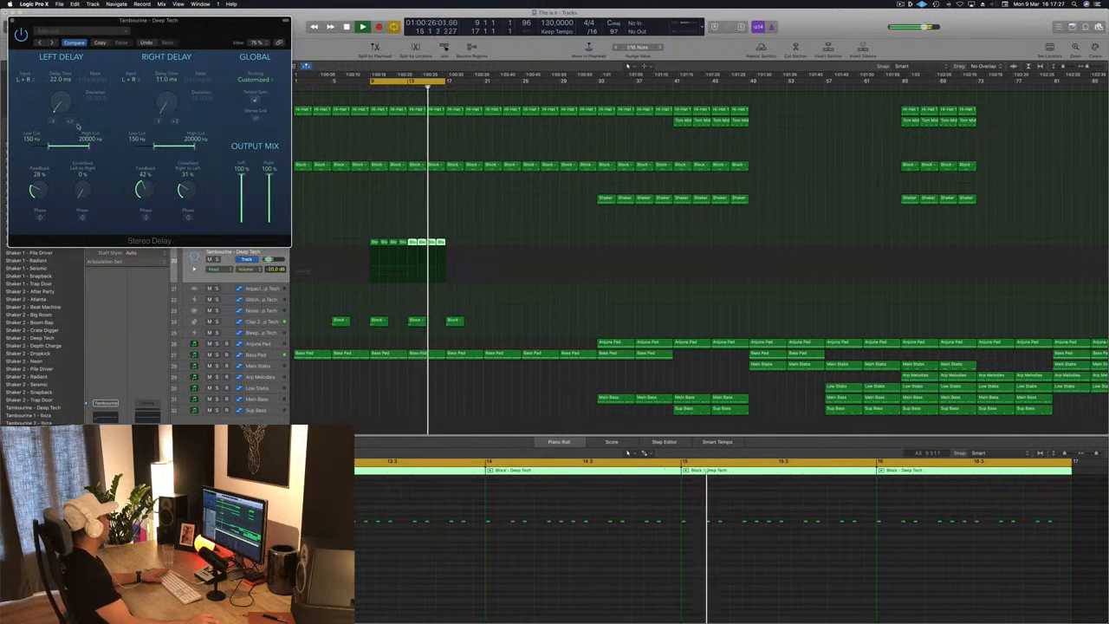
left_click_drag(217, 29, 463, 98)
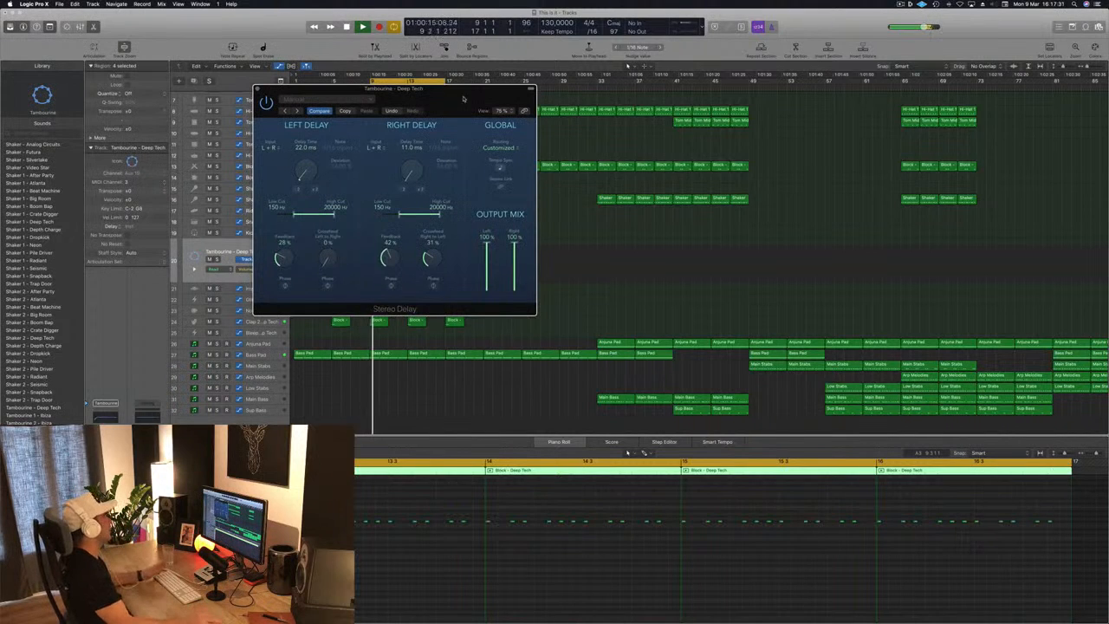
key("super+w")
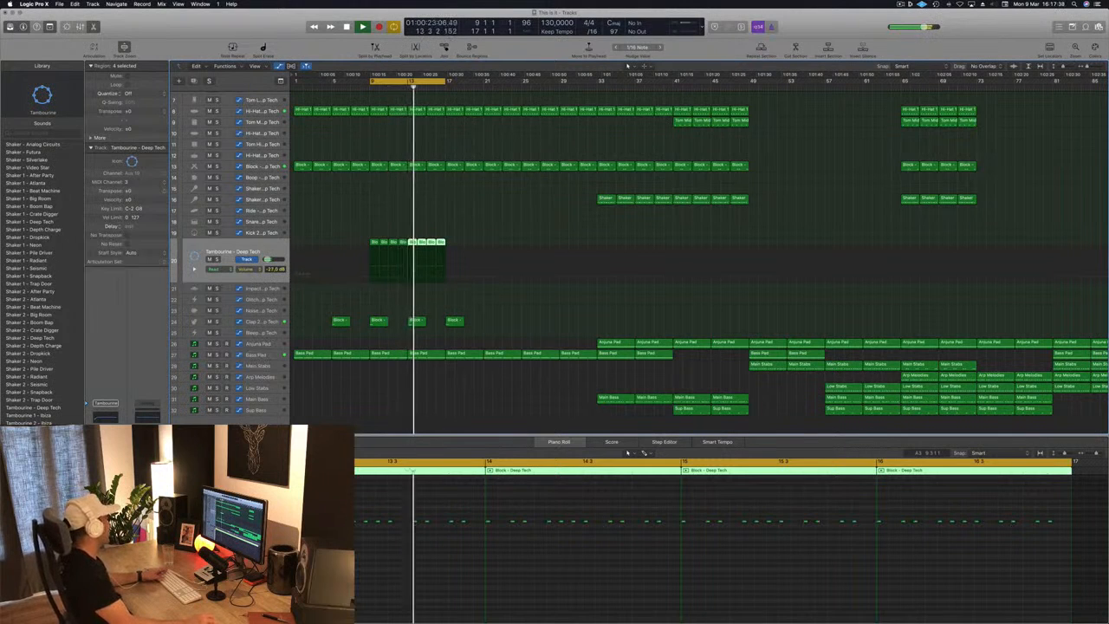
Step: Add a Bitcrusher to the Tambourine track in Wrap mode with 6-bit resolution, 21x downsampling and a 75.7% mix
left_click(105, 476)
left_click_drag(217, 40, 336, 72)
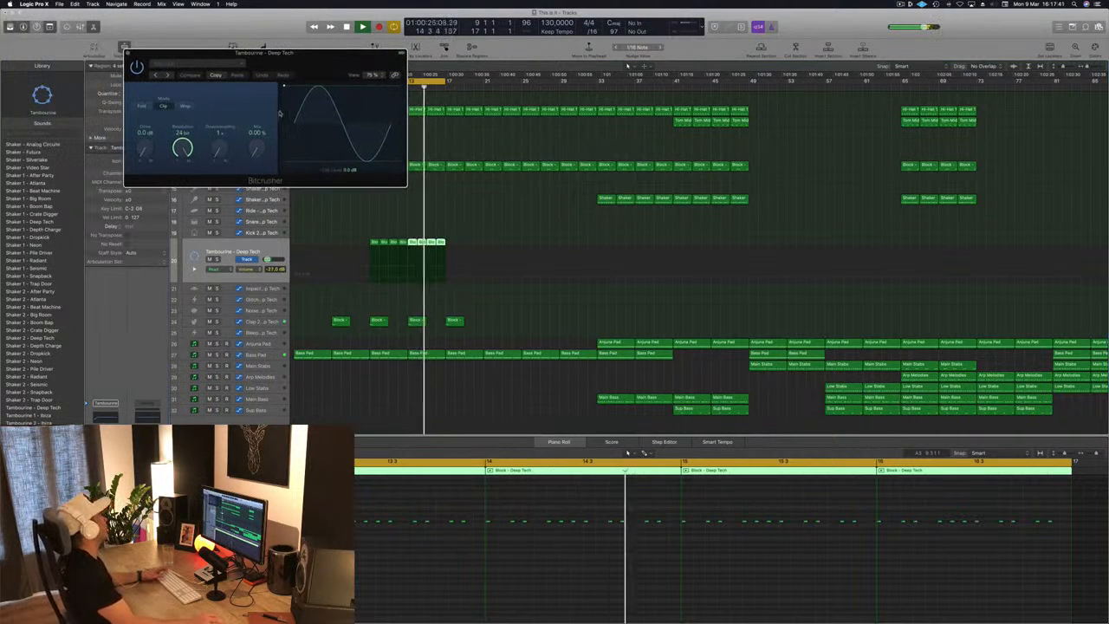
left_click_drag(220, 149, 183, 178)
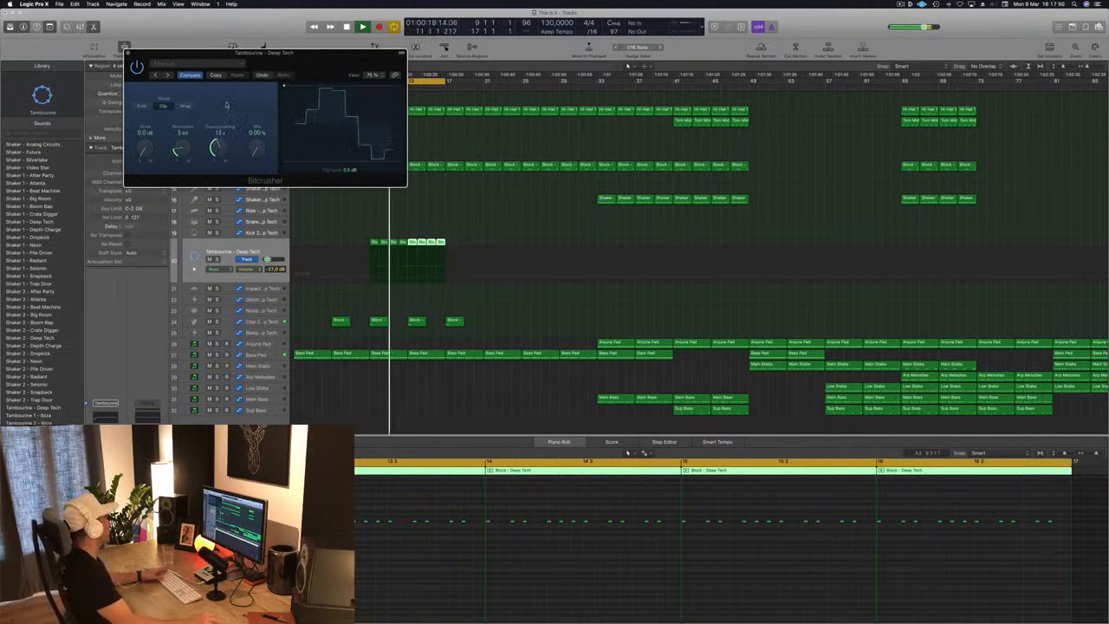
left_click(502, 259)
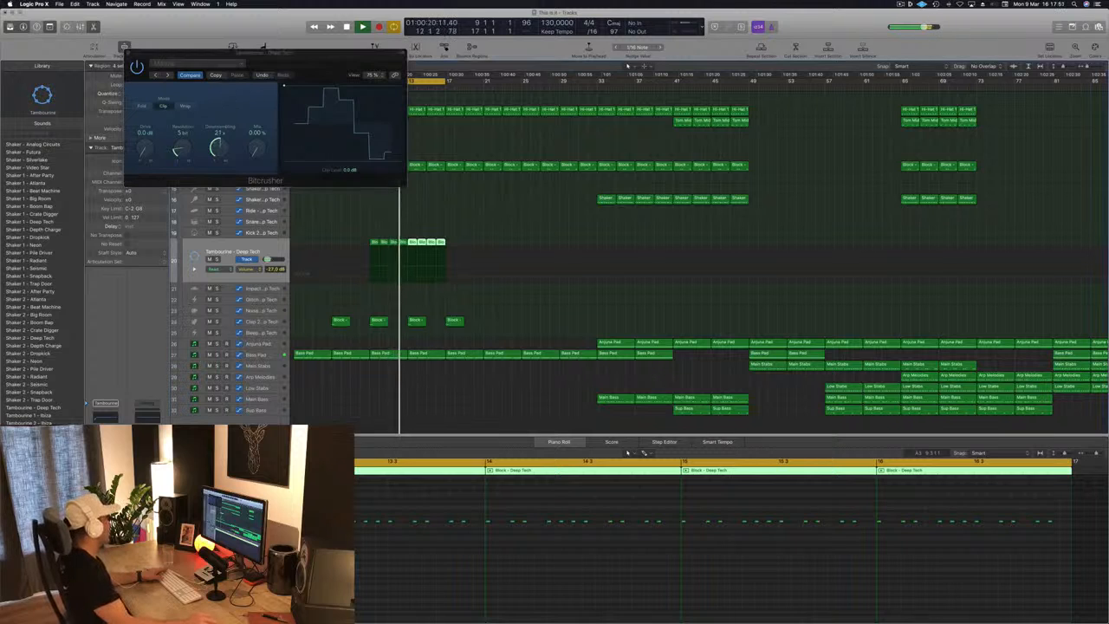
left_click_drag(186, 151, 192, 167)
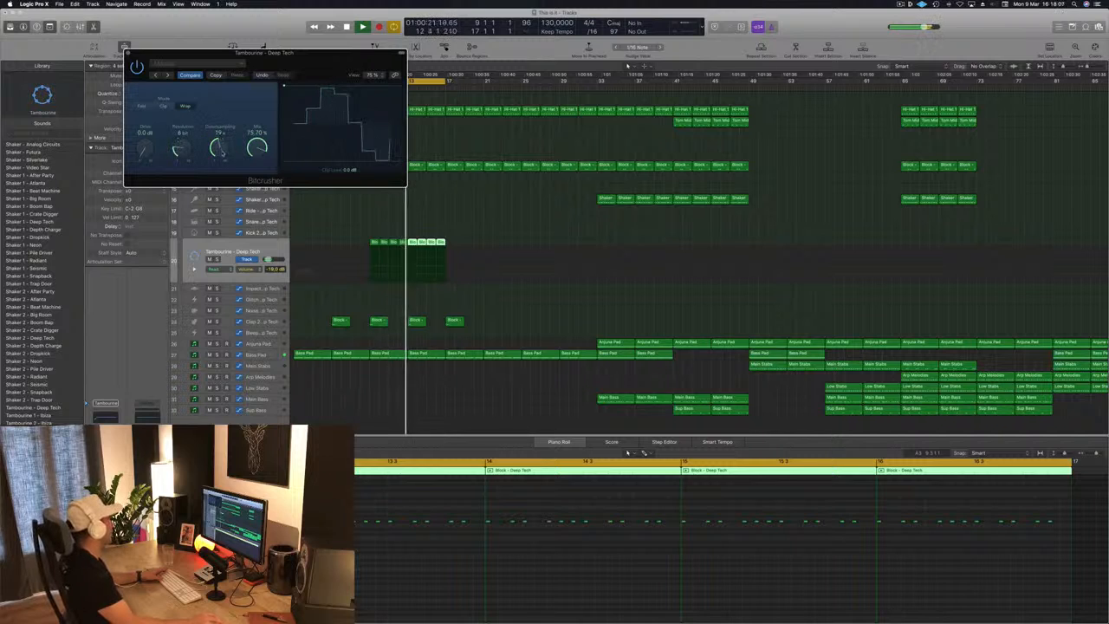
left_click_drag(223, 153, 223, 147)
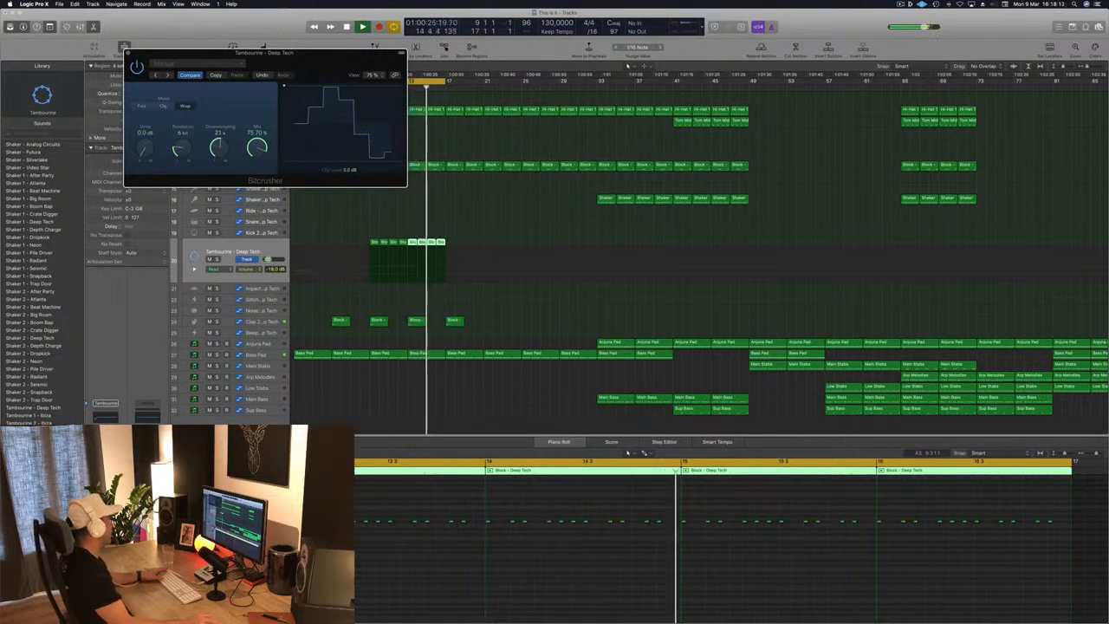
Step: Set the Bitcrusher's resolution to 8 bit and its mix to 72.3%, and close the plug-in
left_click(128, 53)
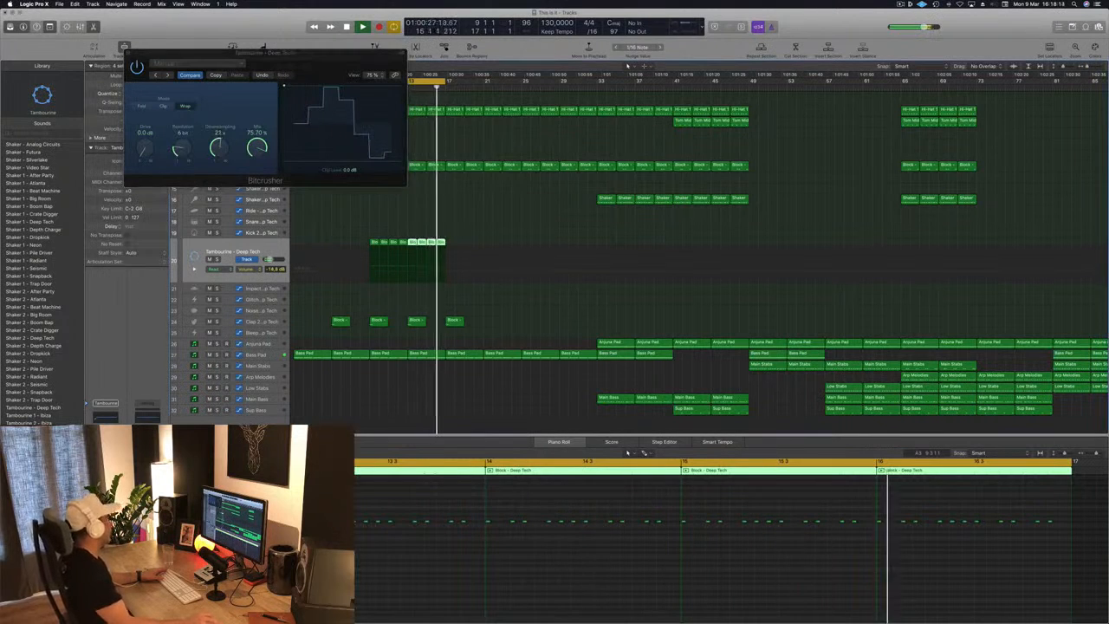
left_click_drag(184, 141, 185, 134)
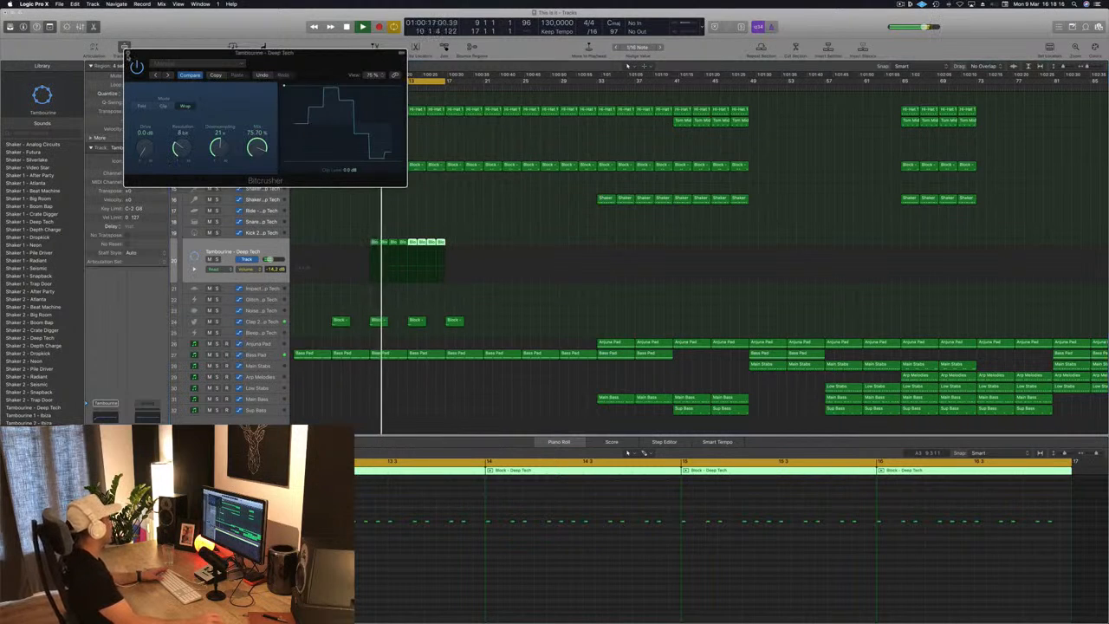
left_click(128, 53)
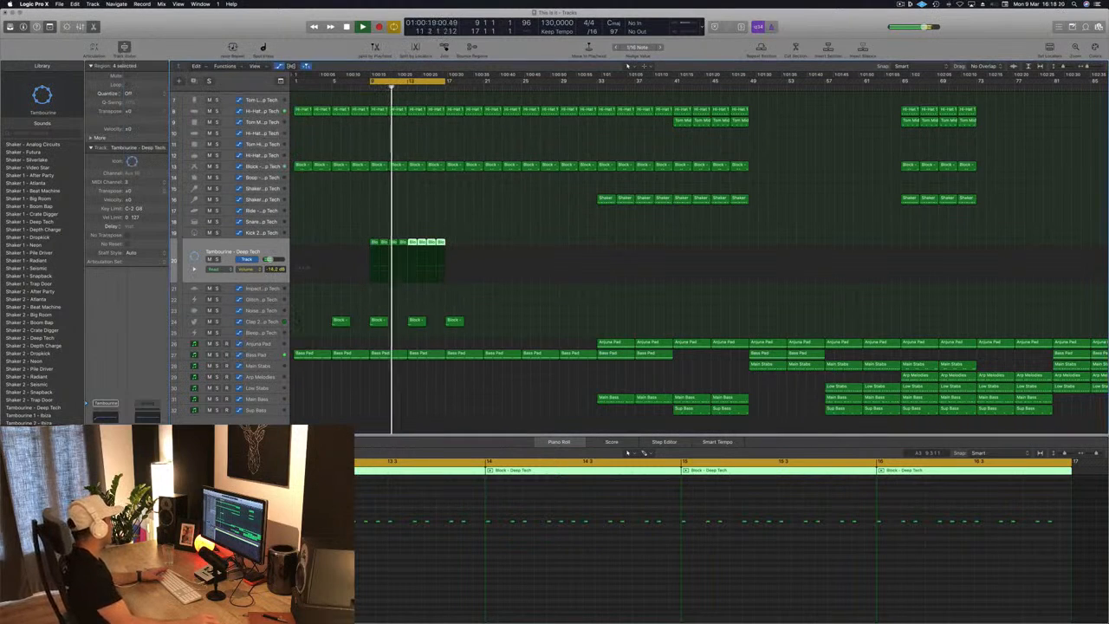
left_click(105, 452)
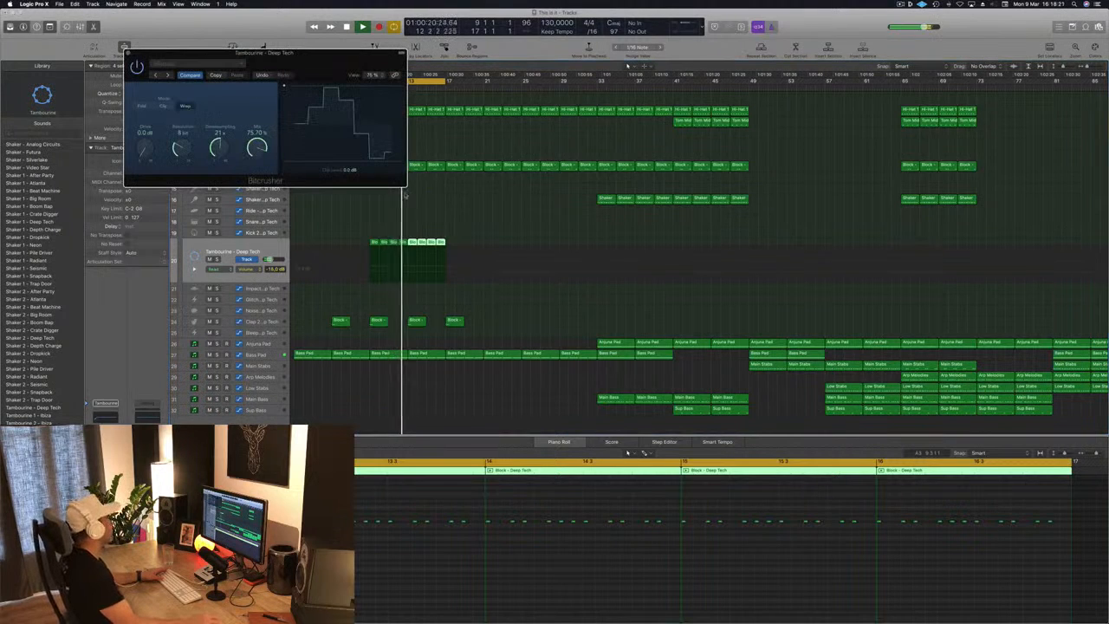
left_click_drag(258, 161, 262, 149)
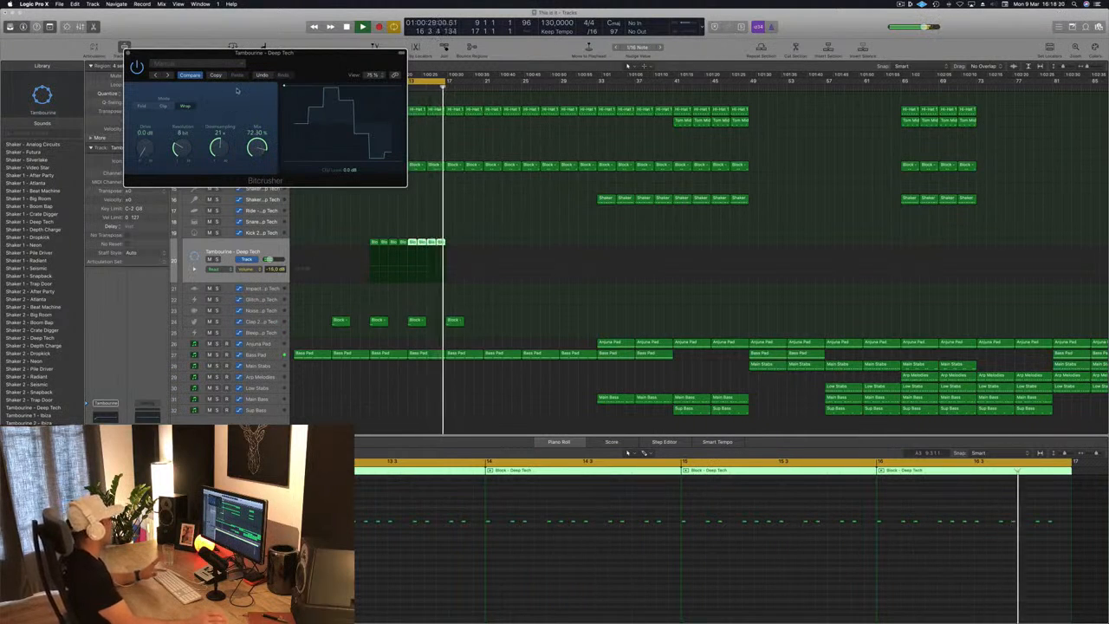
left_click_drag(313, 55, 322, 59)
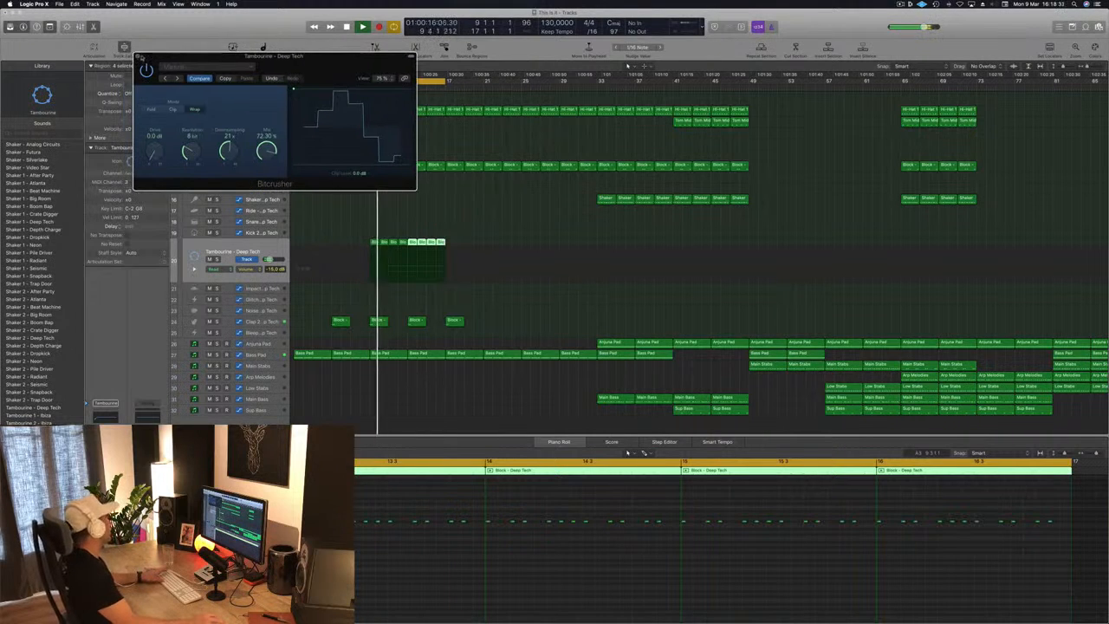
left_click(138, 56)
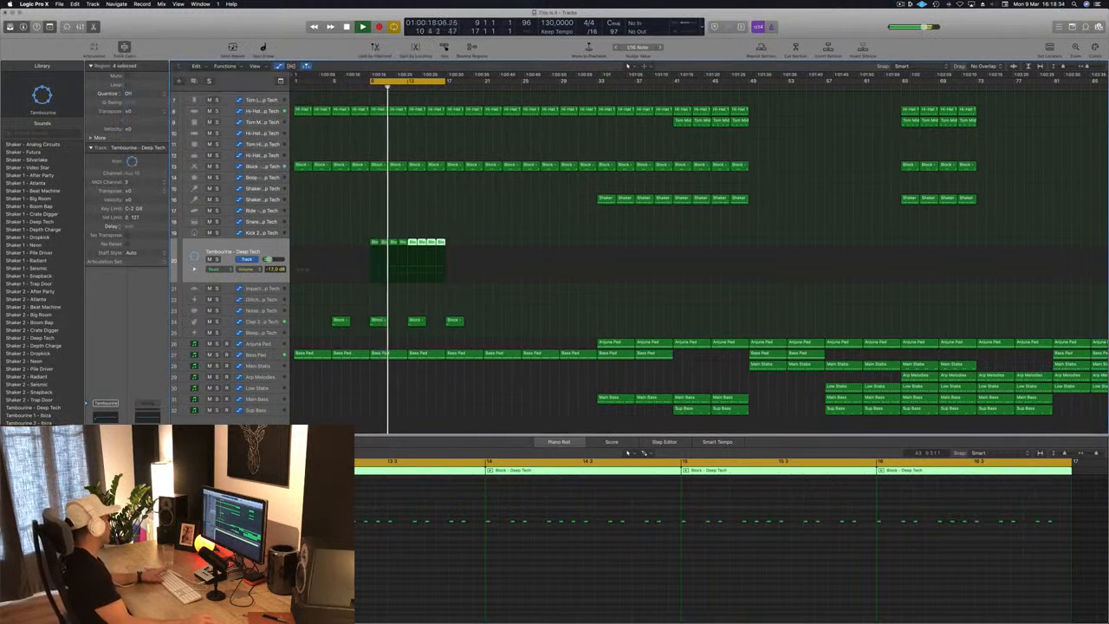
Step: Copy the eight Tambourine regions from bars 9–16 to bars 17–24, restart playback and save the project
left_click_drag(362, 239, 486, 252)
left_click_drag(374, 242, 450, 248)
key("space")
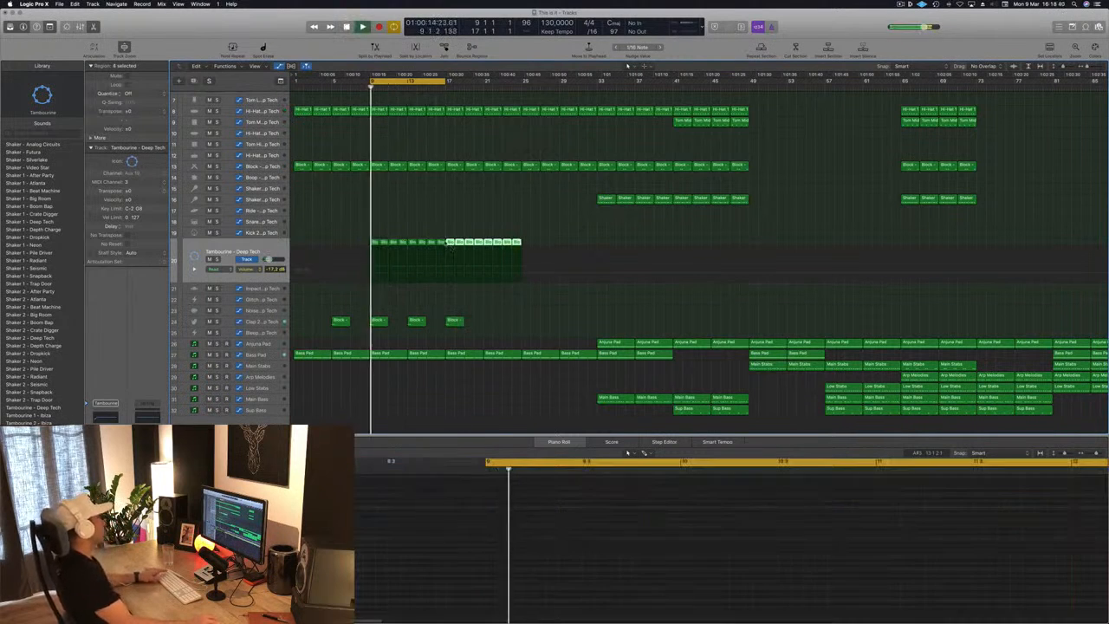
left_click(427, 220)
key("super+s")
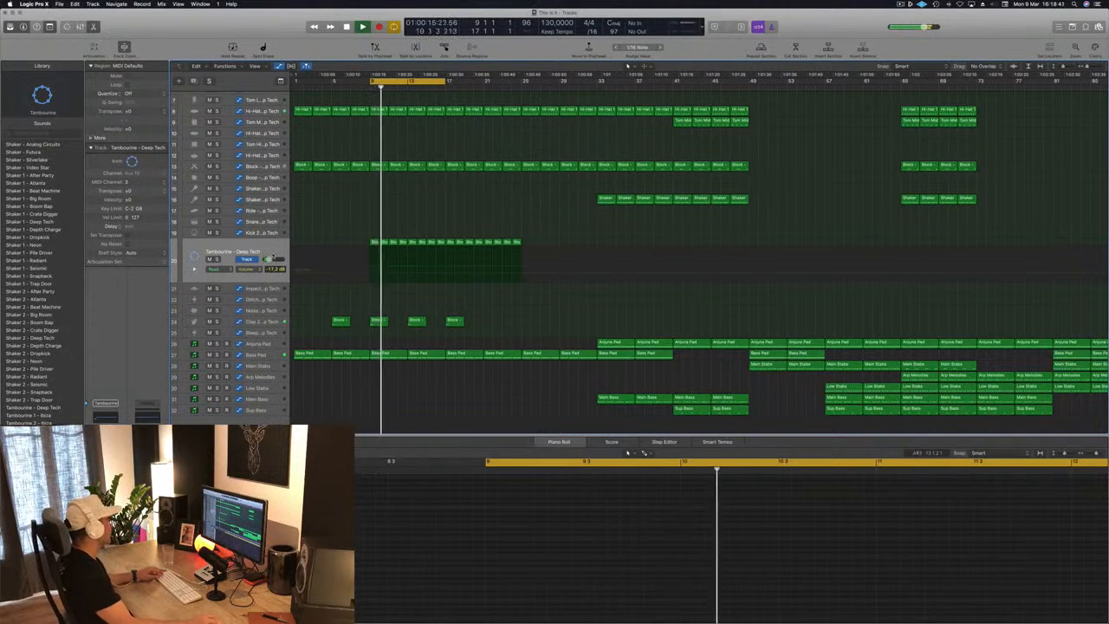
left_click(258, 250)
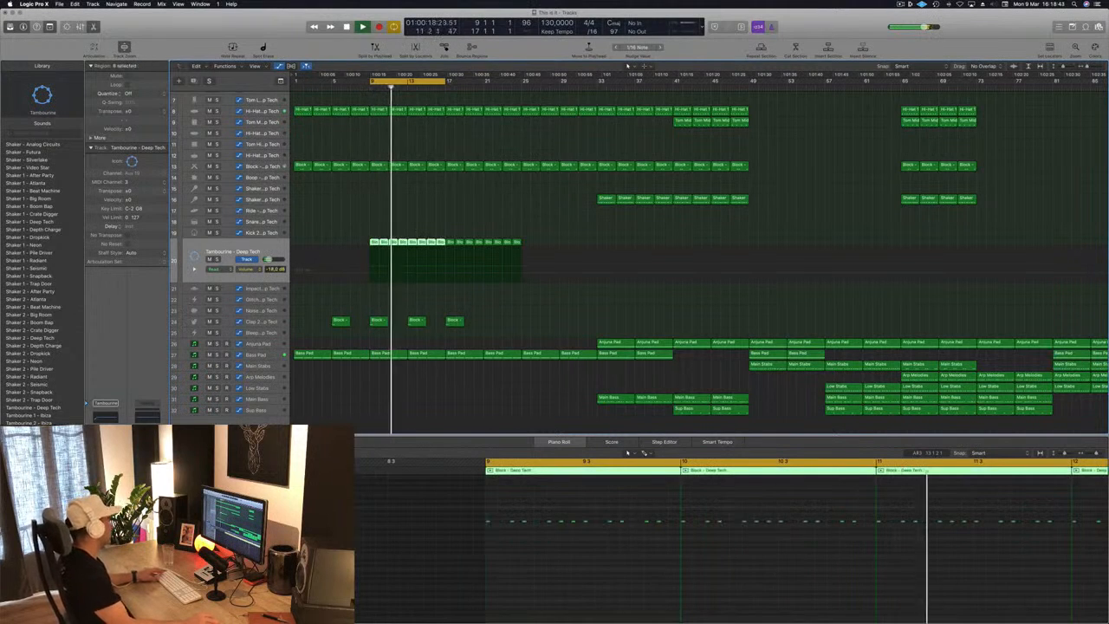
left_click(419, 215)
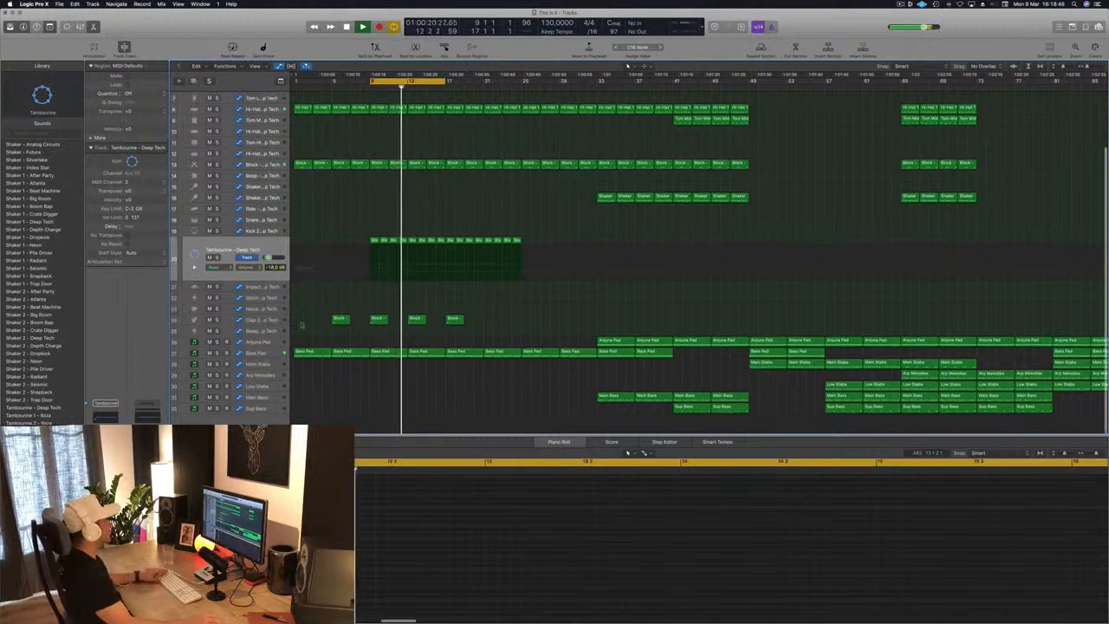
Step: Replace the Bass Pad regions in bars 17–32 with copies of the four cutoff-automated regions from bars 1–16
left_click(255, 354)
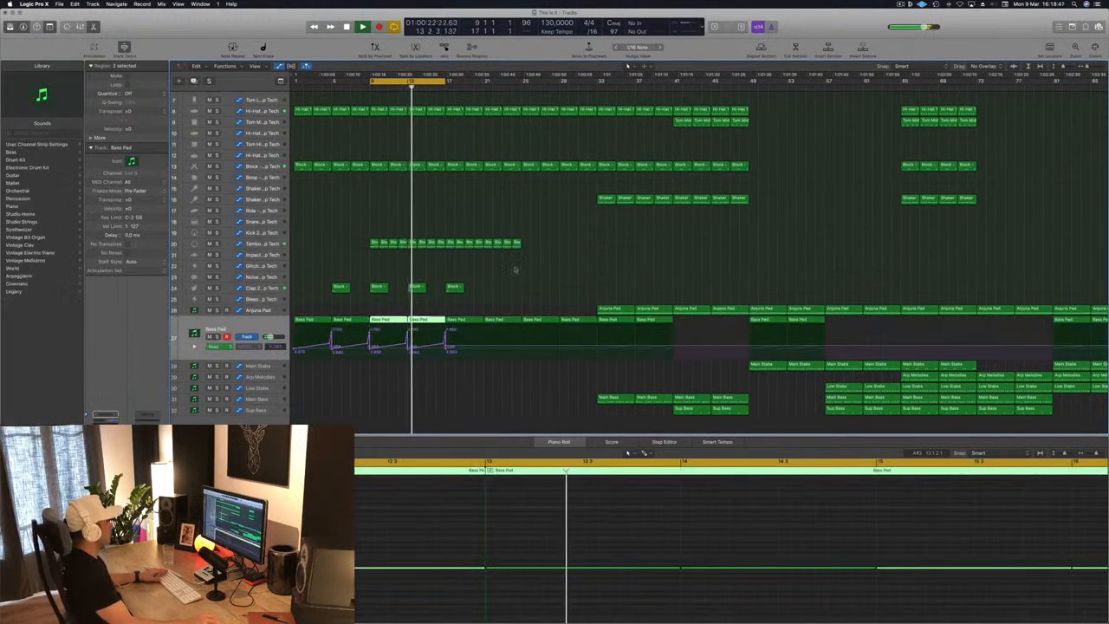
left_click(514, 271)
left_click_drag(461, 309, 568, 319)
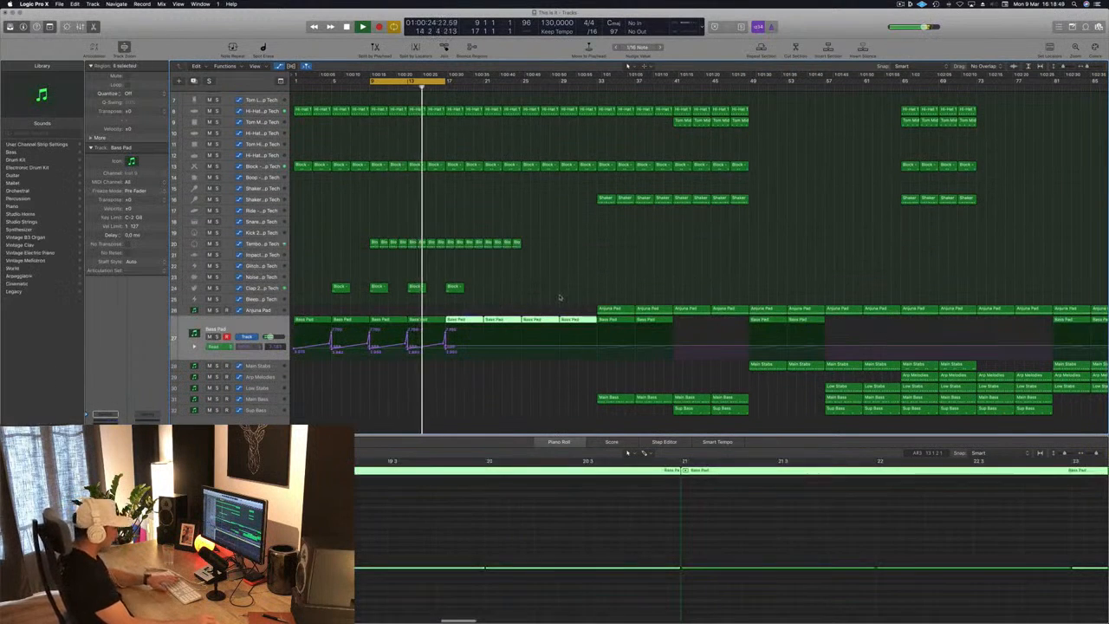
key("Delete")
left_click_drag(498, 313, 469, 319)
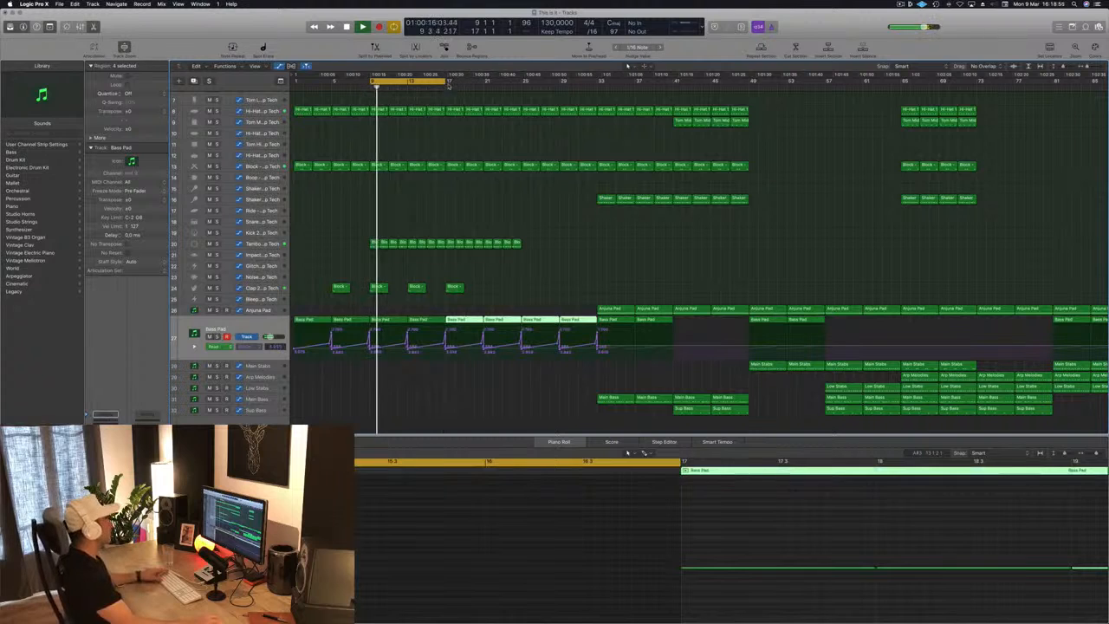
Step: Extend the end of the cycle range to bar 25 and deselect the copied Bass Pad regions
left_click_drag(447, 81, 523, 80)
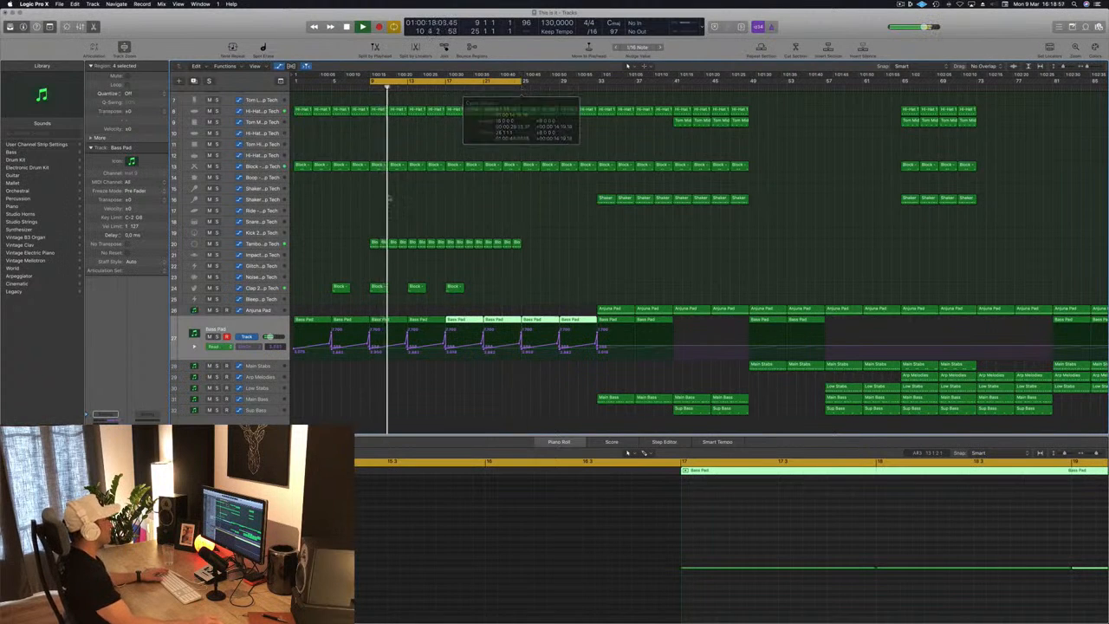
left_click(426, 204)
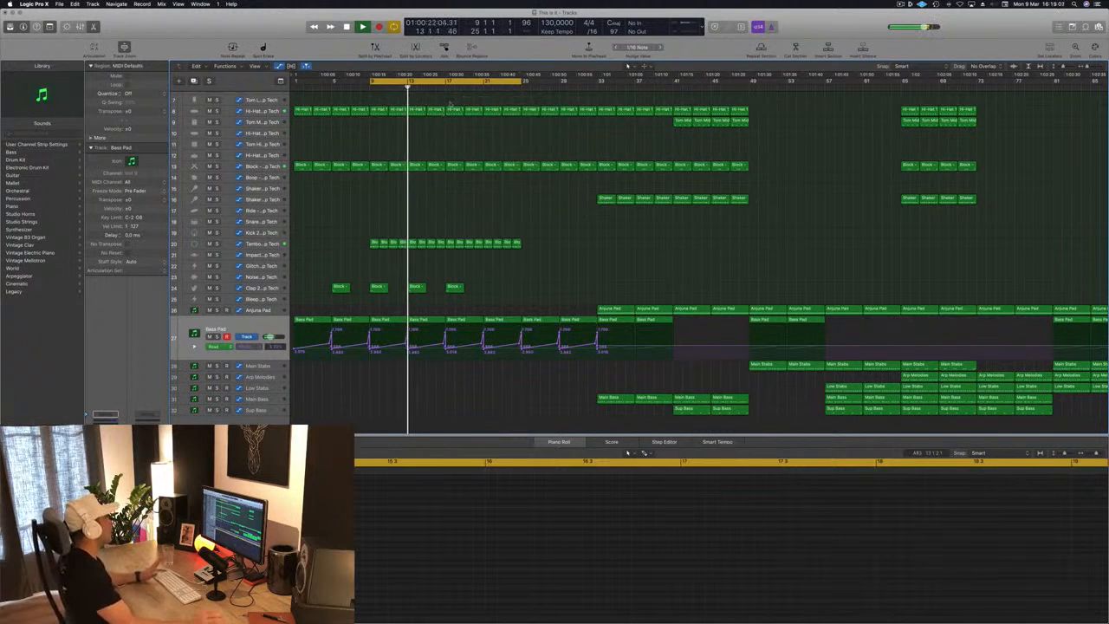
key("super+Right")
key("super+Right")
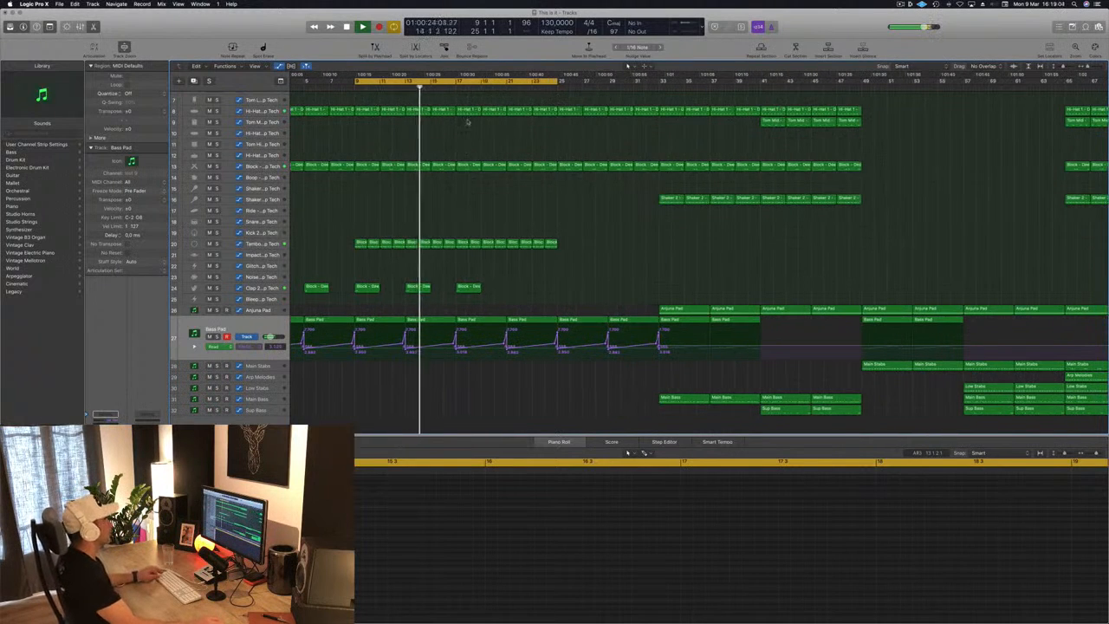
scroll(468, 121, "up", 4)
scroll(682, 120, "down", 2)
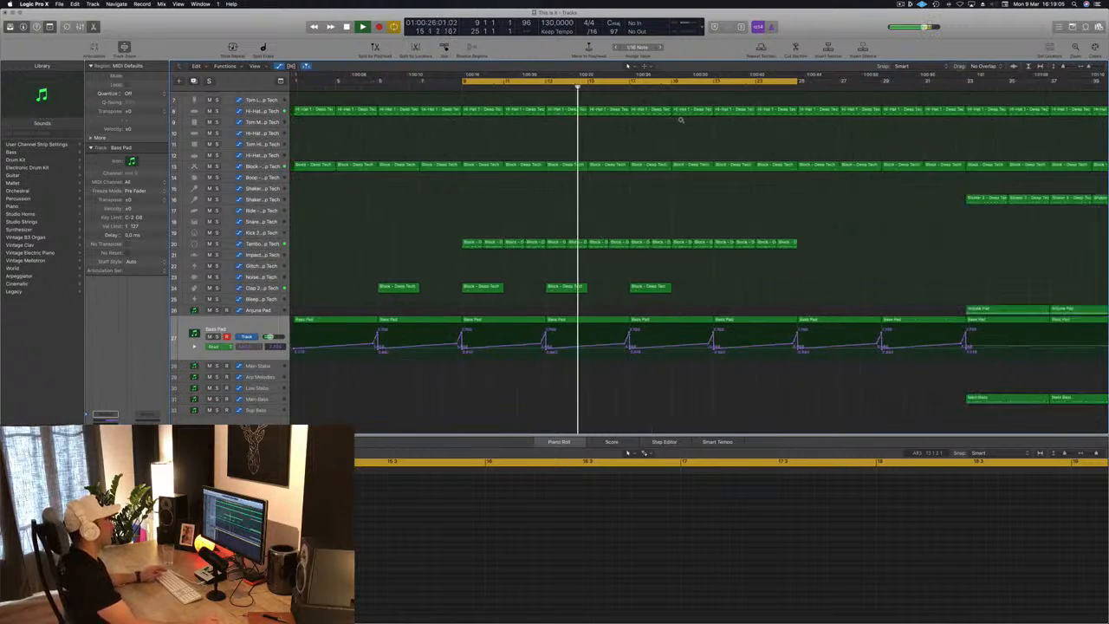
Step: Examine the notes of the Hi-Hat and Kick regions at bars 15–16 and restart playback from bar 9
scroll(680, 120, "down", 3)
scroll(736, 93, "up", 5)
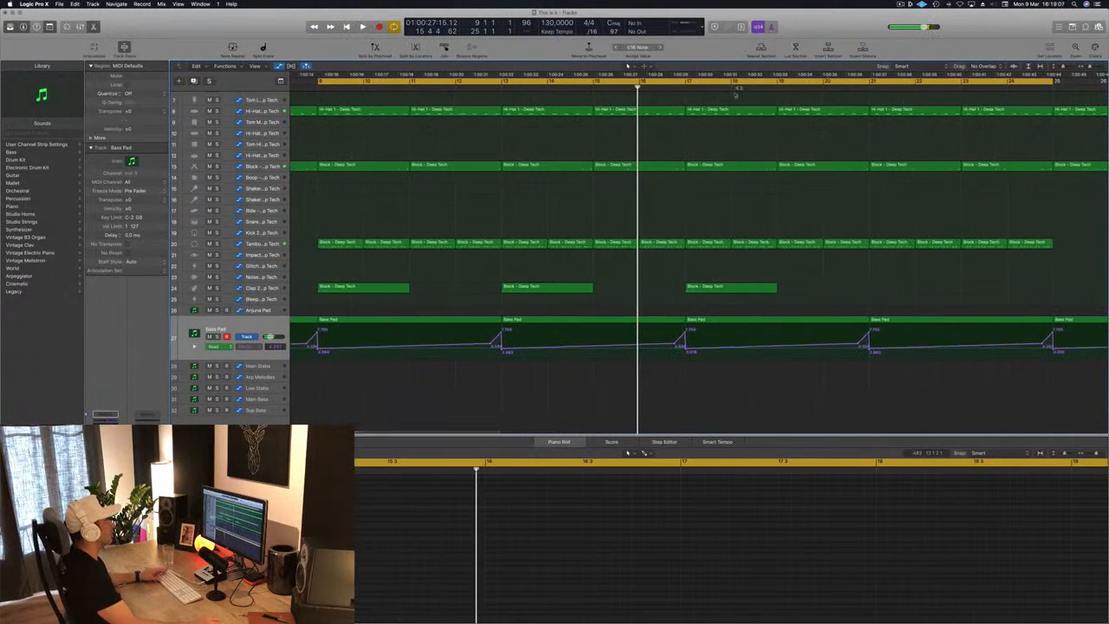
left_click(663, 113)
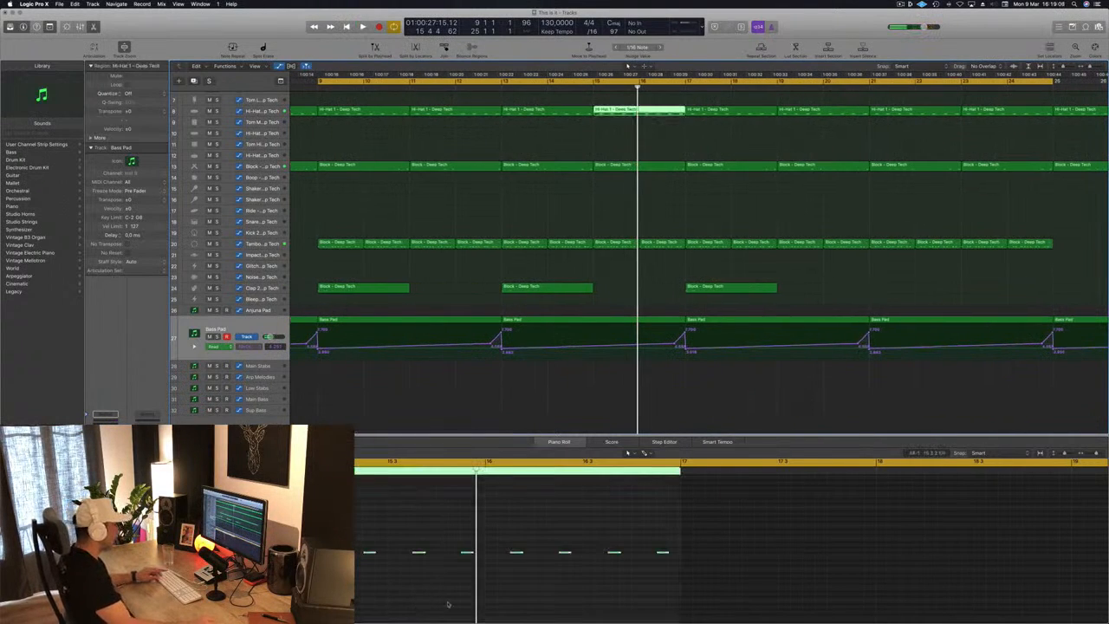
left_click(663, 552)
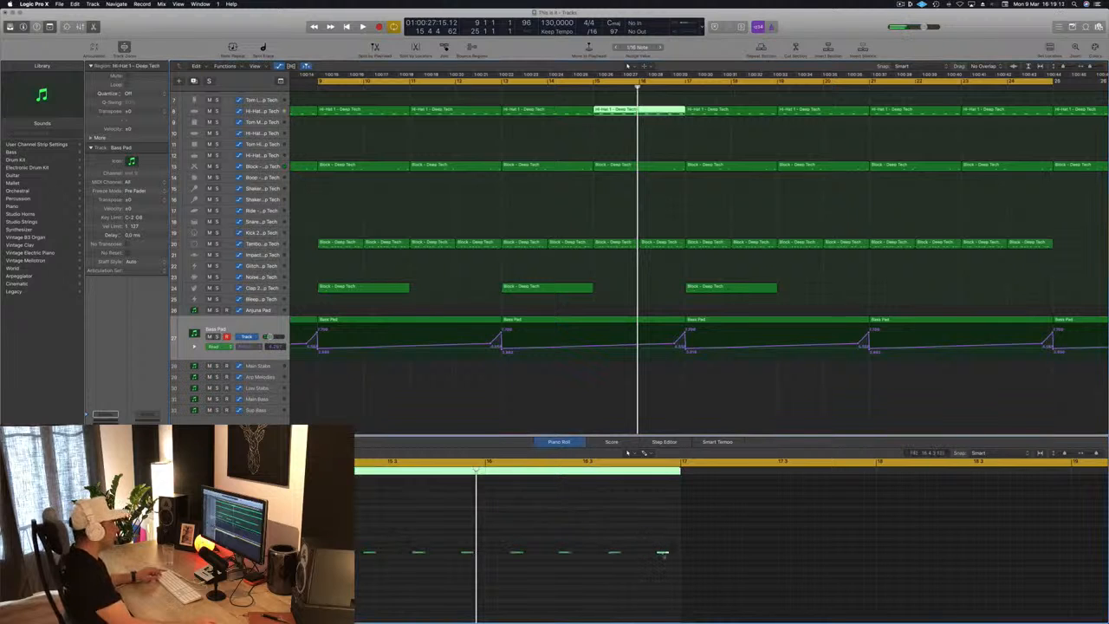
scroll(671, 126, "up", 3)
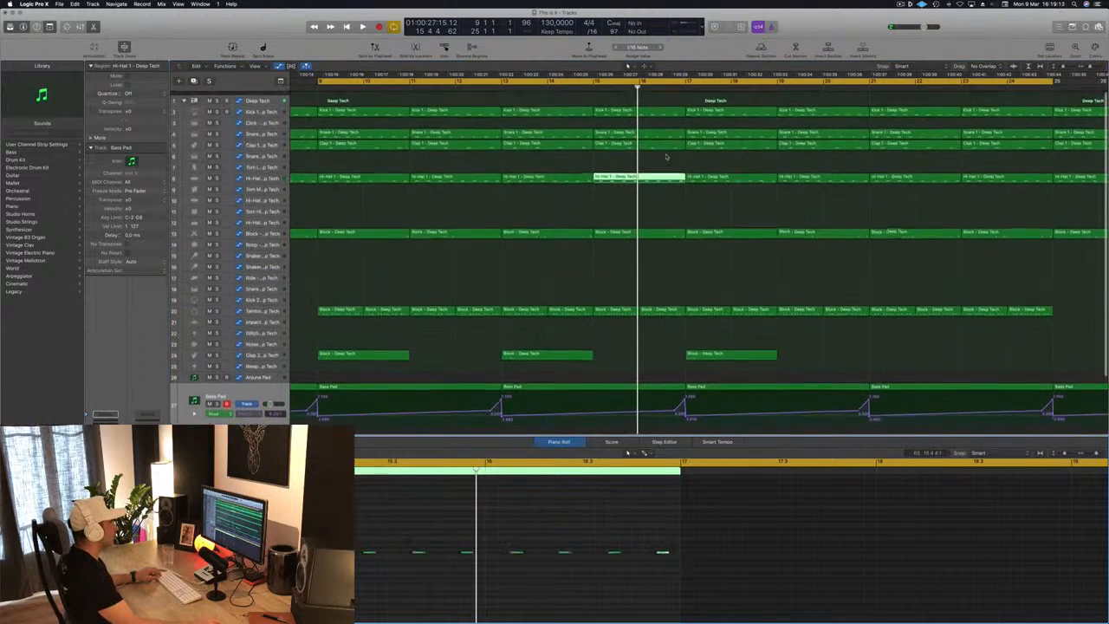
left_click(657, 108)
left_click_drag(623, 549, 615, 572)
key("space")
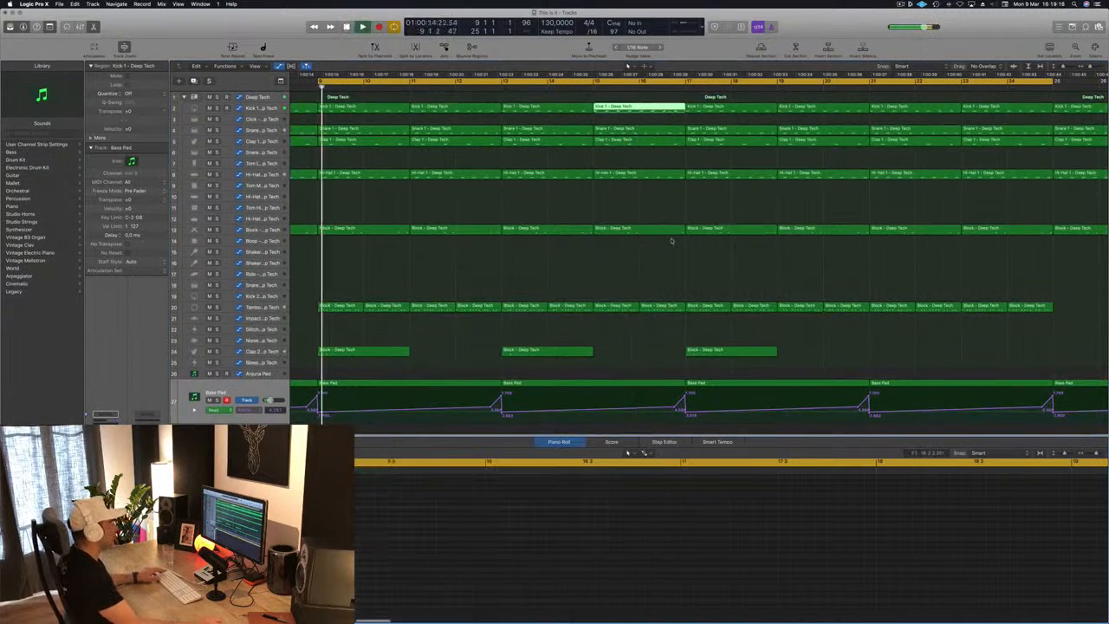
Step: Cut the Snare, Clap, Hi-Hat and Block parts from the second half of bar 16, leaving the Kick playing
left_click_drag(668, 121, 684, 208)
left_click(684, 192)
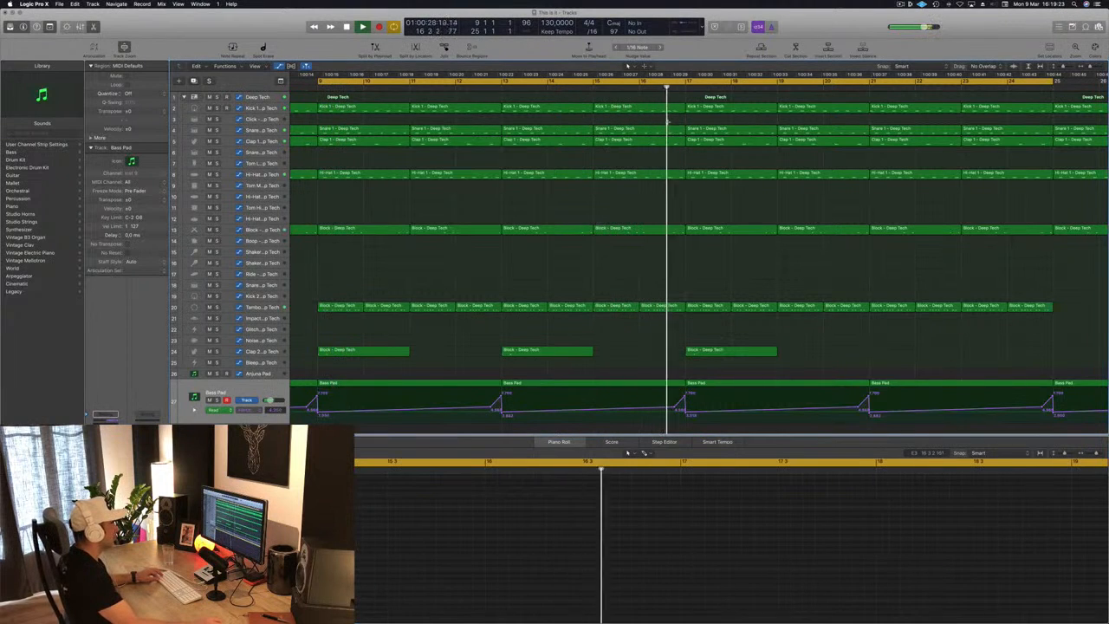
left_click_drag(665, 123, 685, 300)
key("Delete")
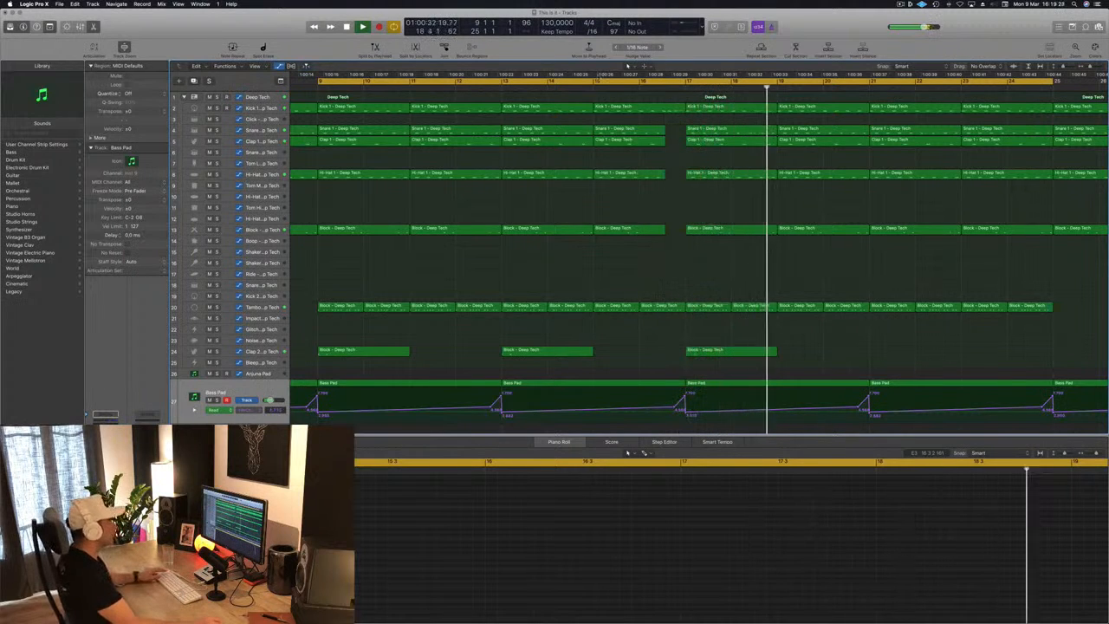
Step: Play the cycle again from bar 9 to review the drum break before bar 17 and the Tambourine part
left_click(568, 98)
scroll(650, 146, "left", 2)
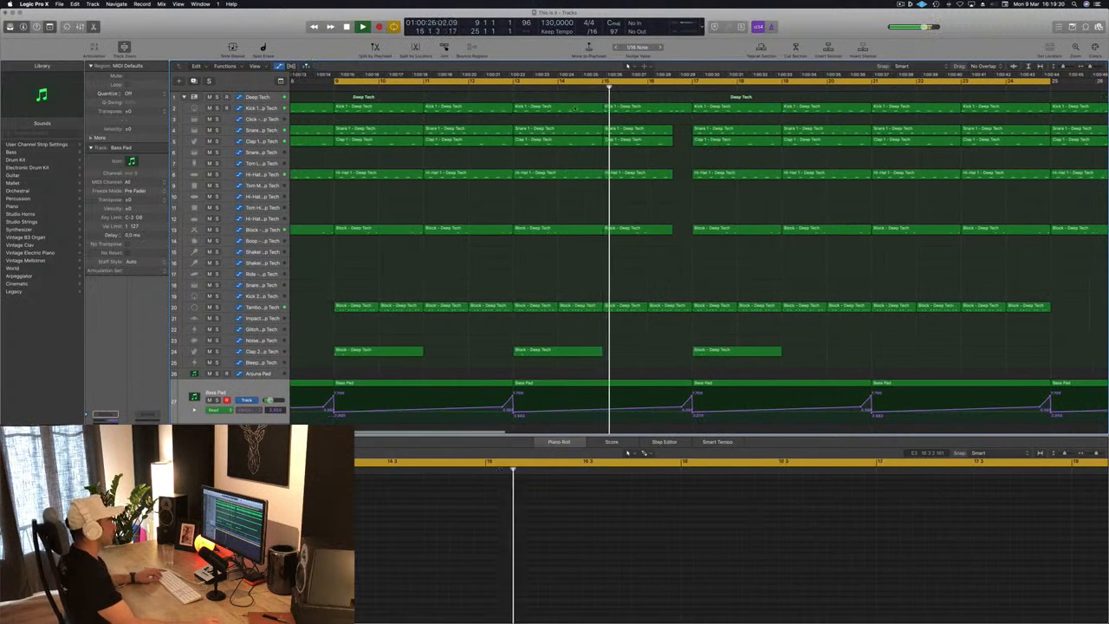
key("super+Left")
key("super+Left")
key("super+Left")
key("super+Left")
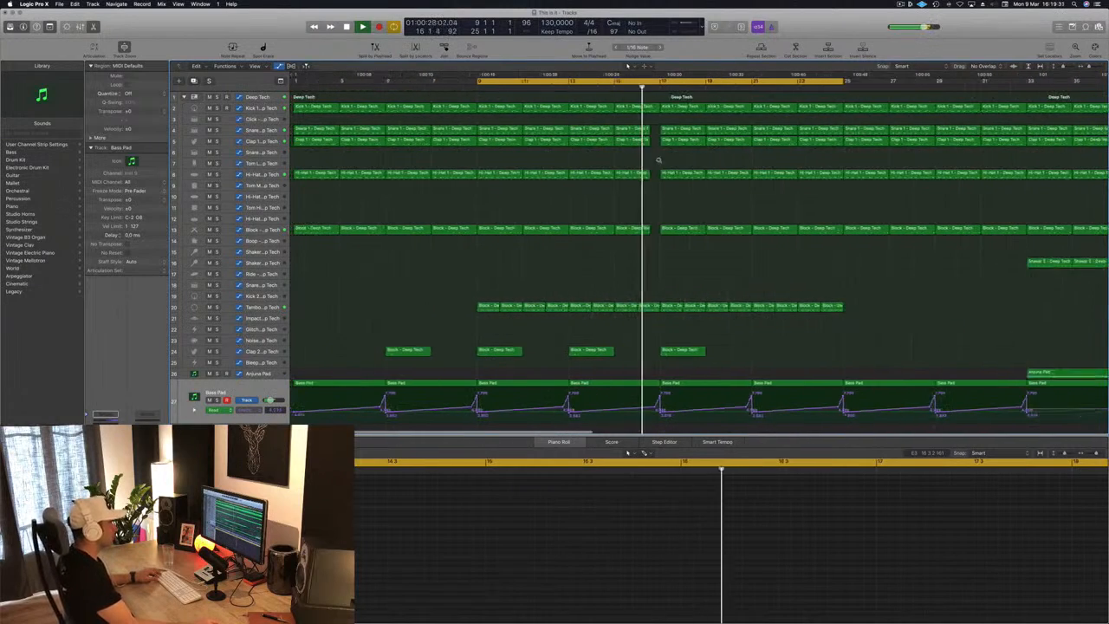
key("super+Right")
scroll(608, 176, "right", 2)
scroll(608, 178, "down", 5)
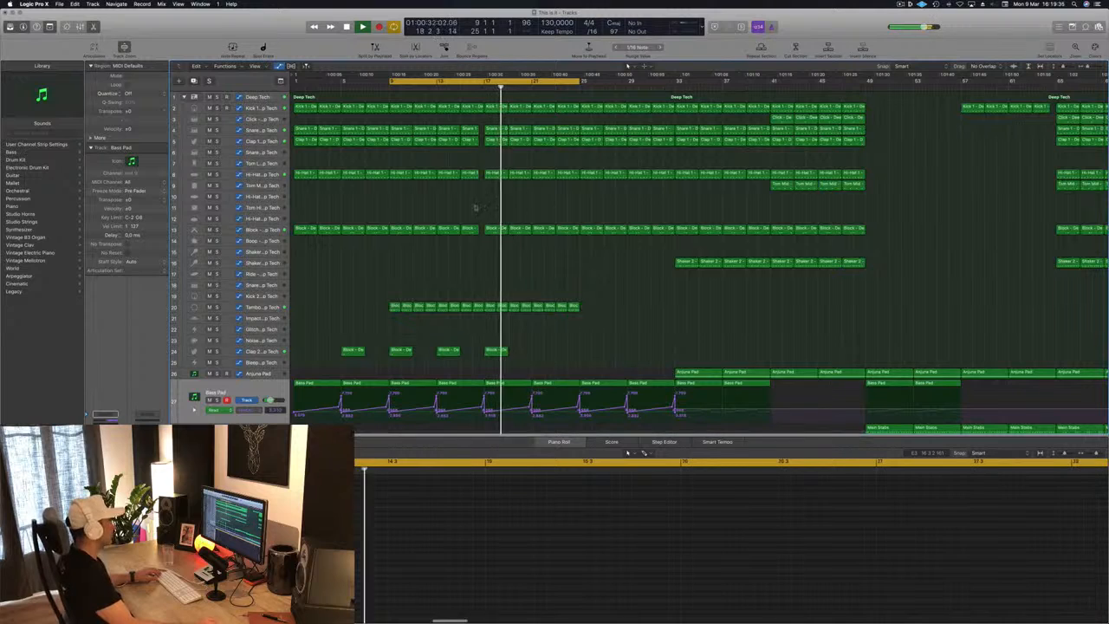
key("Return")
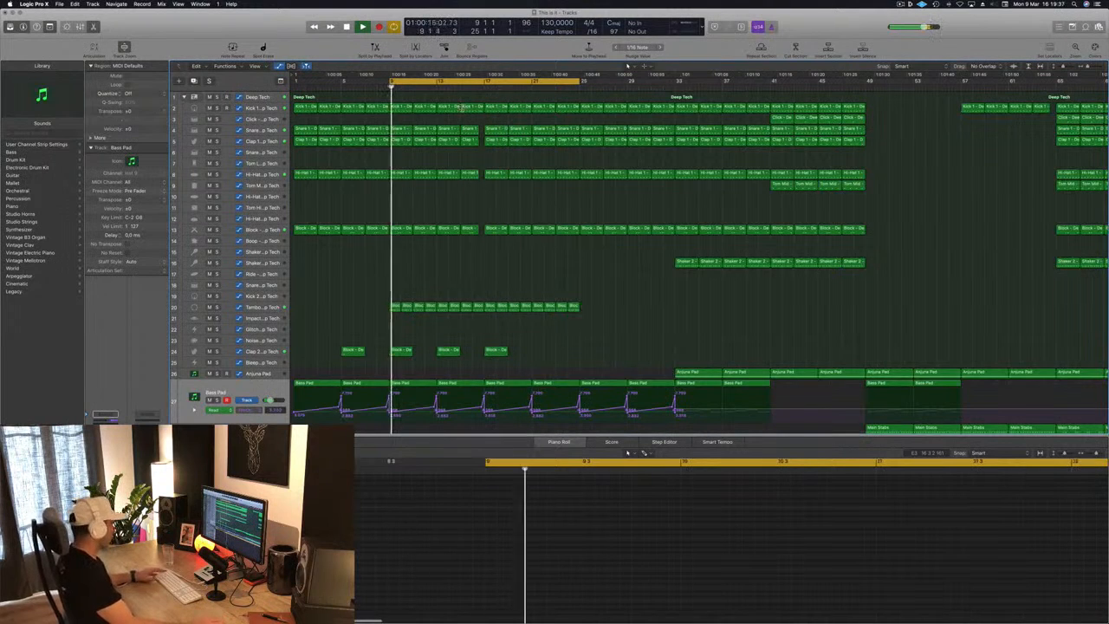
left_click(256, 309)
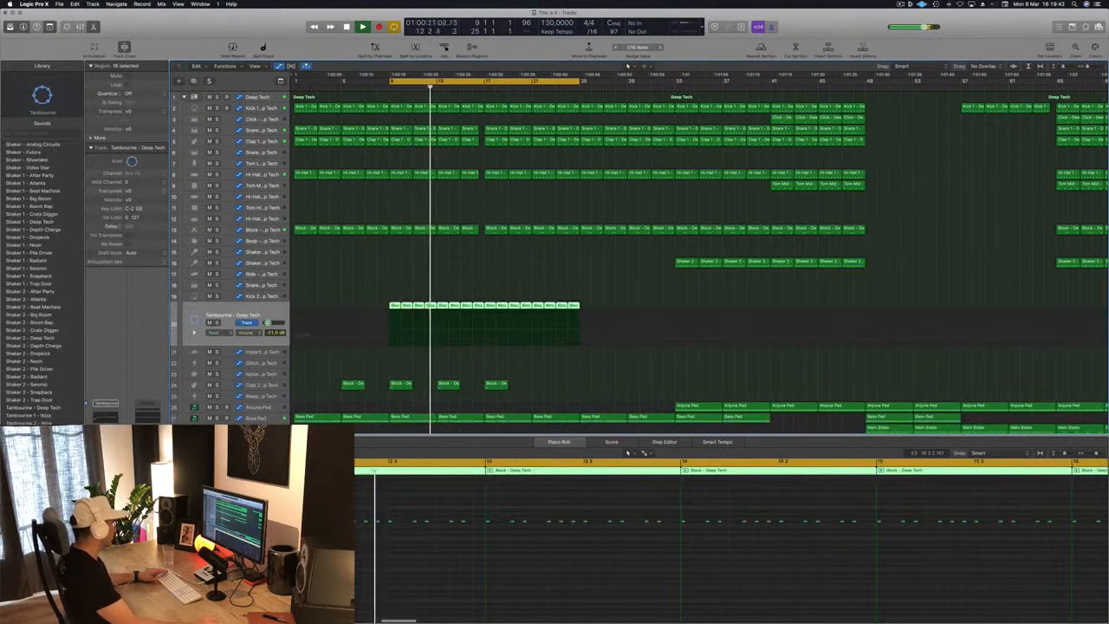
left_click(543, 278)
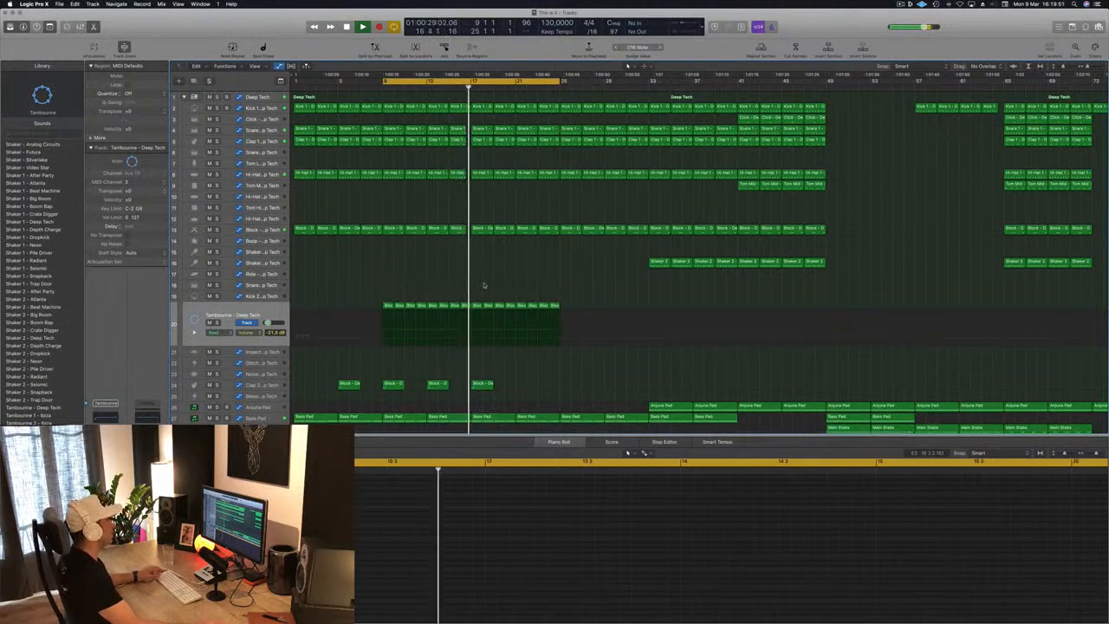
Step: Copy the Anjuna Pad region from bar 33 to bar 17 and delete every chord in it except the first
scroll(498, 269, "down", 3)
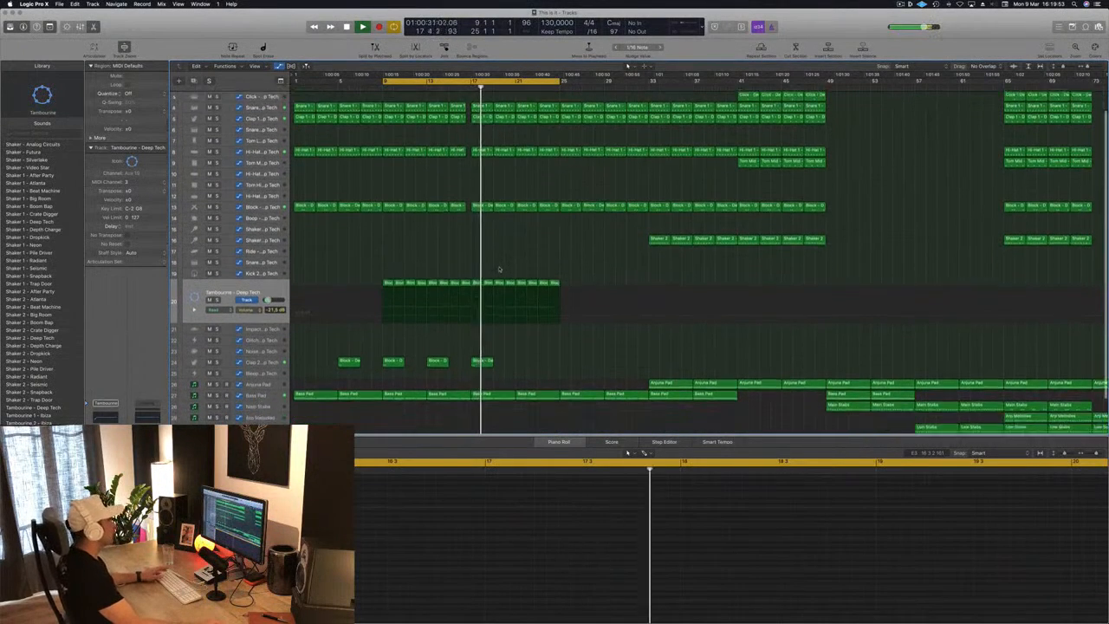
left_click(667, 342)
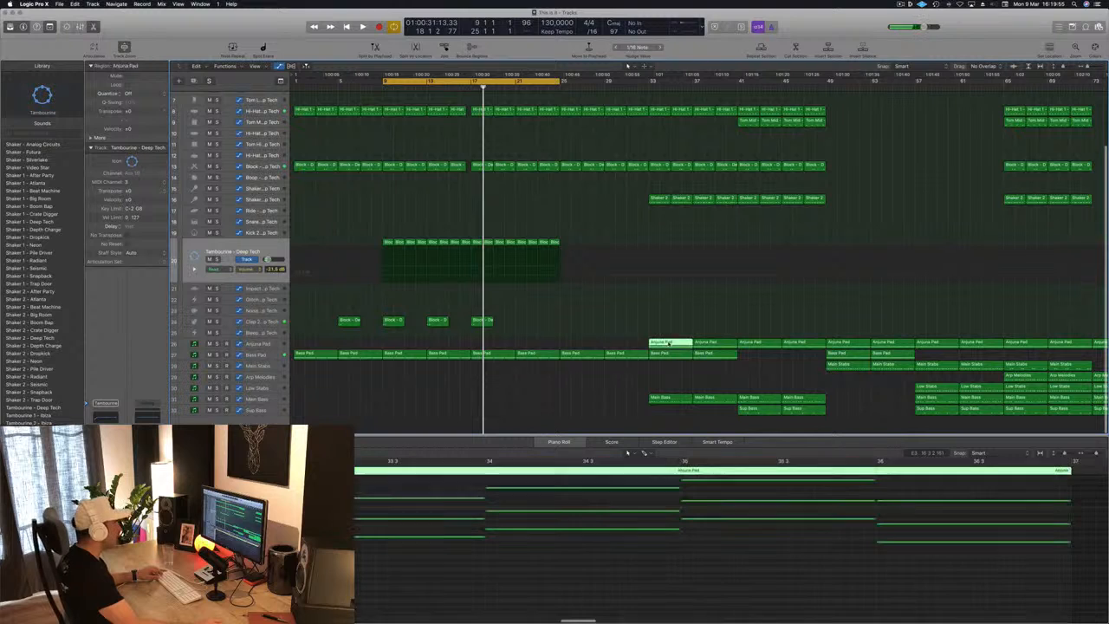
left_click_drag(674, 344, 496, 344)
key("super+Left")
scroll(408, 564, "up", 5)
scroll(407, 564, "down", 1)
scroll(407, 564, "down", 2)
left_click_drag(357, 520, 617, 601)
key("Delete")
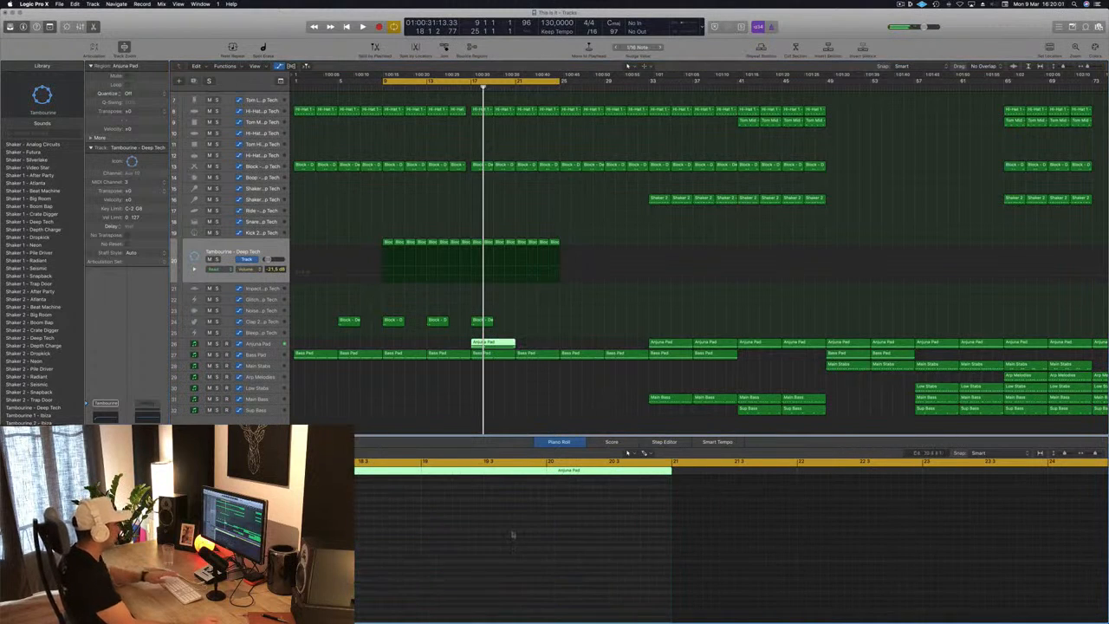
Step: Repeat the first chord across bars 18–20 of the copied Anjuna Pad region and restart playback
scroll(504, 550, "left", 3)
scroll(504, 550, "left", 3)
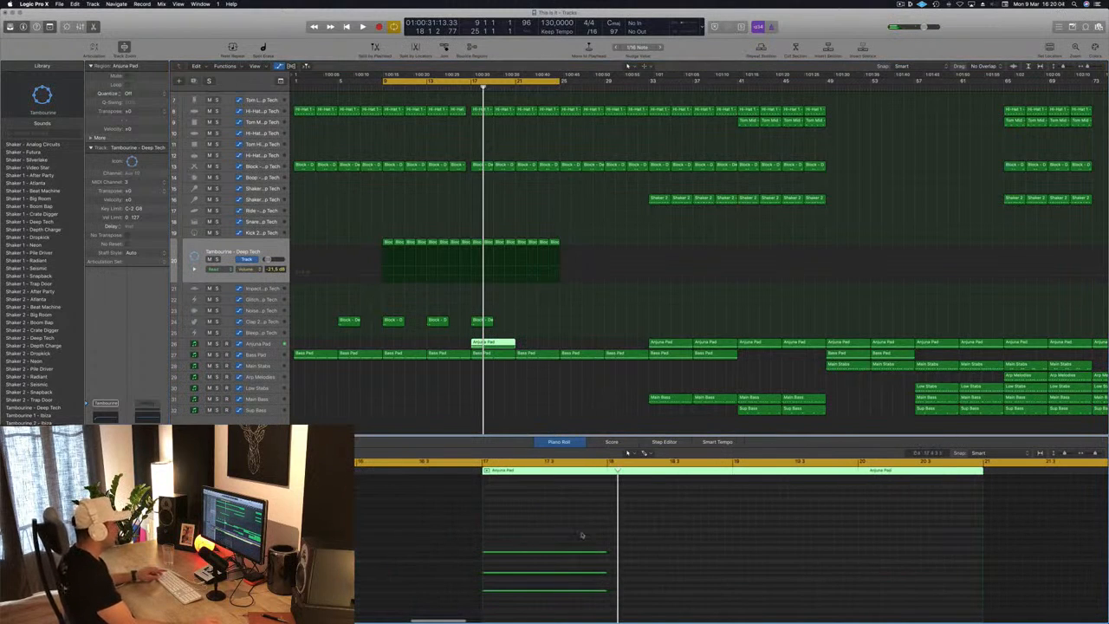
left_click_drag(572, 552, 692, 558)
left_click_drag(524, 534, 668, 598)
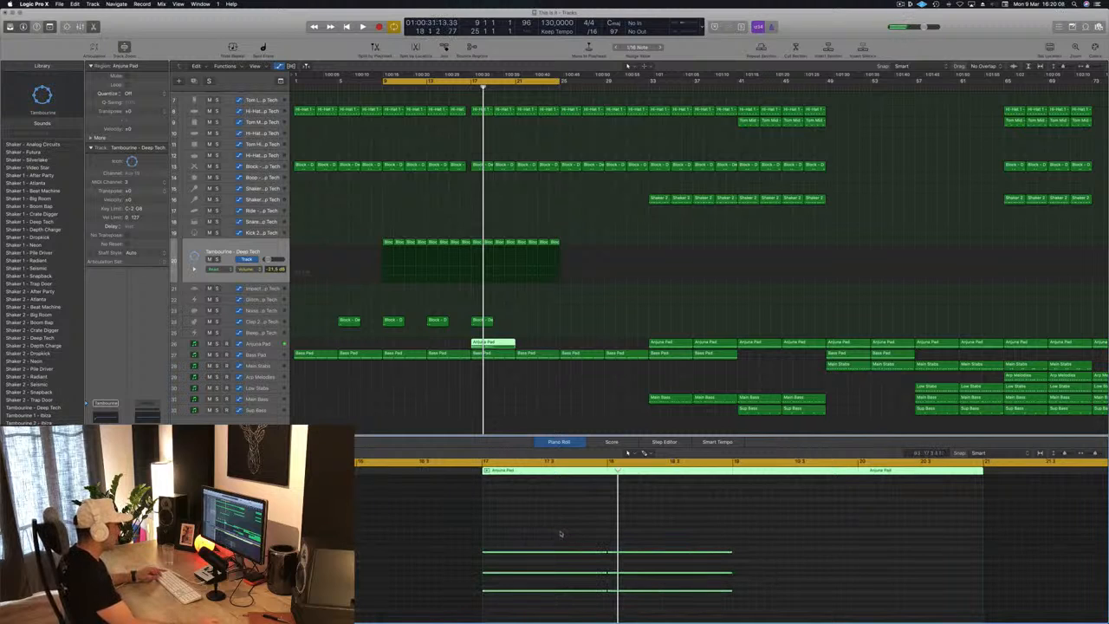
left_click_drag(702, 560, 802, 561)
key("space")
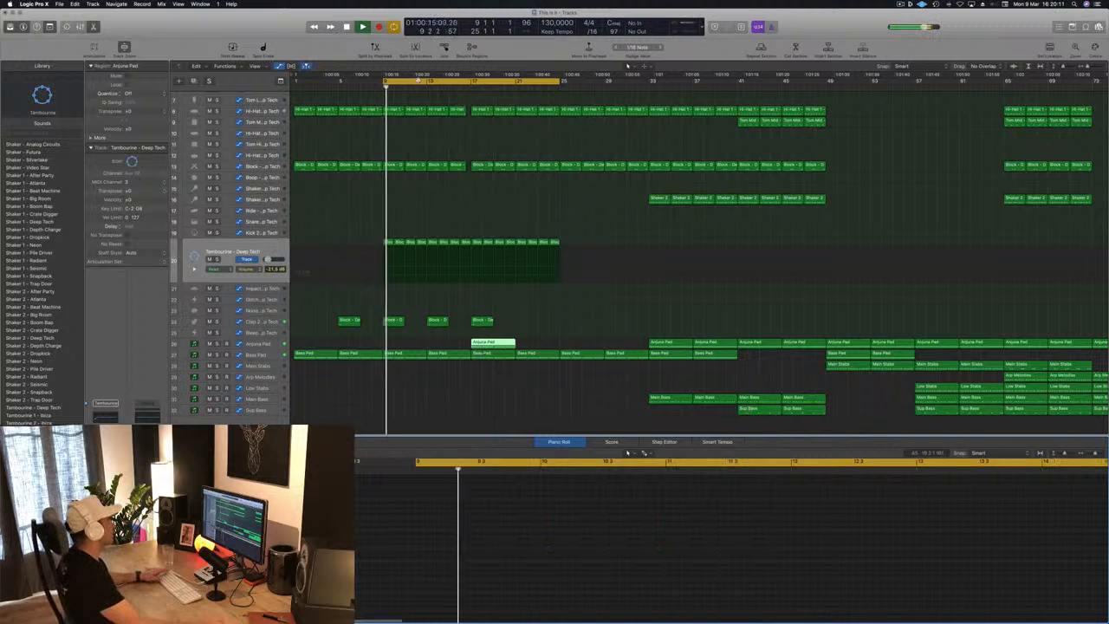
Step: Draw a cutoff sweep on the Anjuna Pad track rising from bar 17 to bar 19, dropping, and rising again to bar 21
left_click(489, 343)
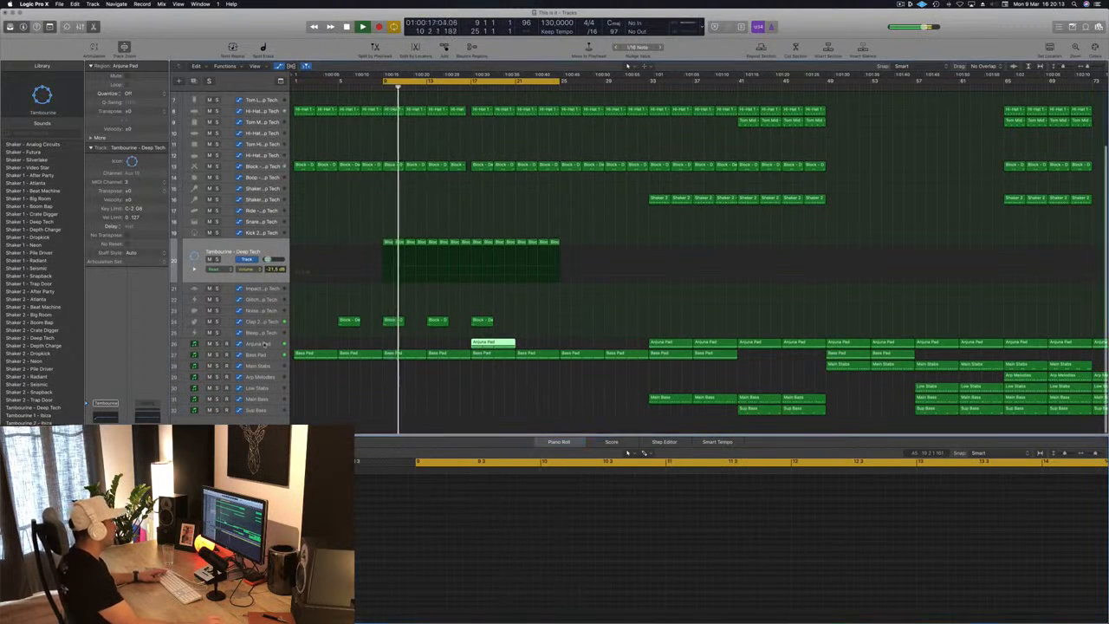
left_click_drag(472, 337, 498, 342)
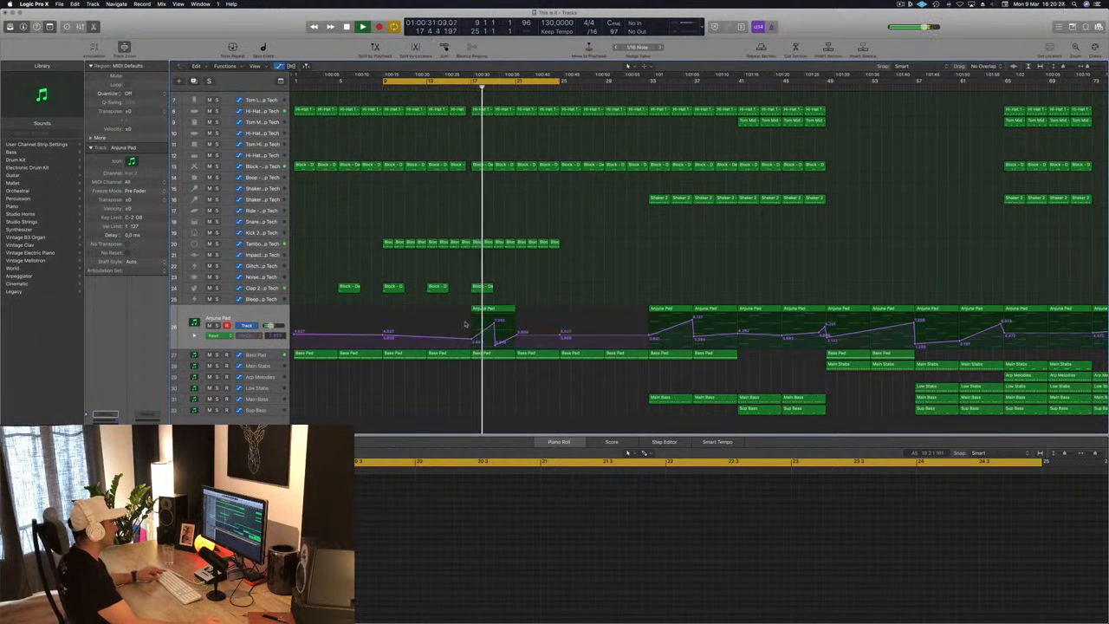
key("super+Right")
key("super+Right")
key("super+Right")
key("super+Right")
key("super+Right")
key("super+Right")
left_click_drag(505, 324, 505, 328)
key("super+Left")
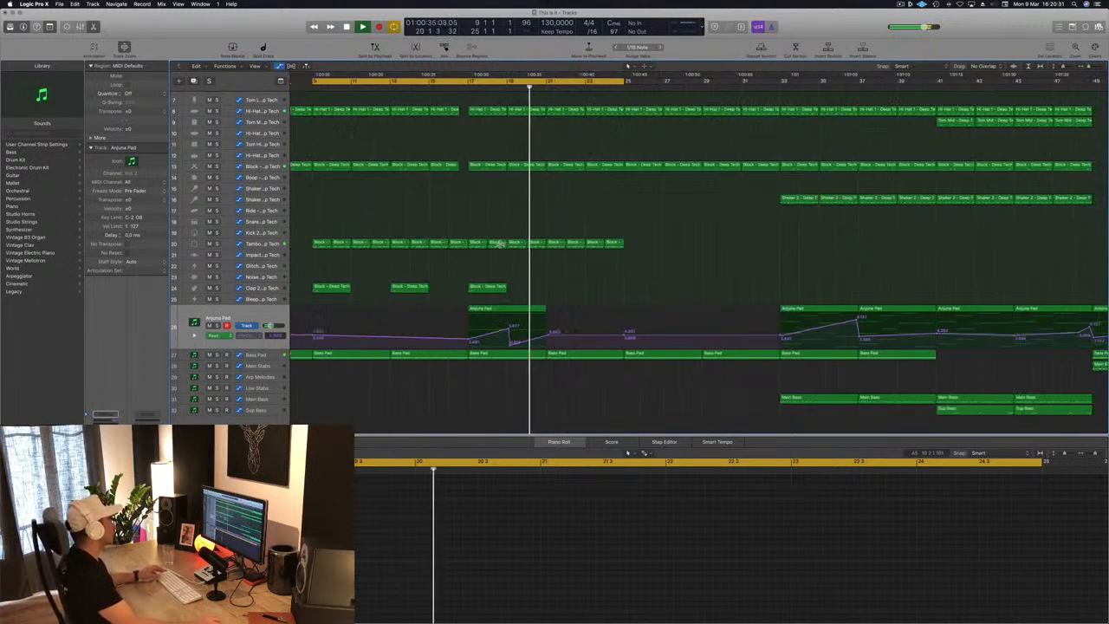
Step: Move the start of the cycle range to bar 17 and play the Anjuna Pad section from there
key("Return")
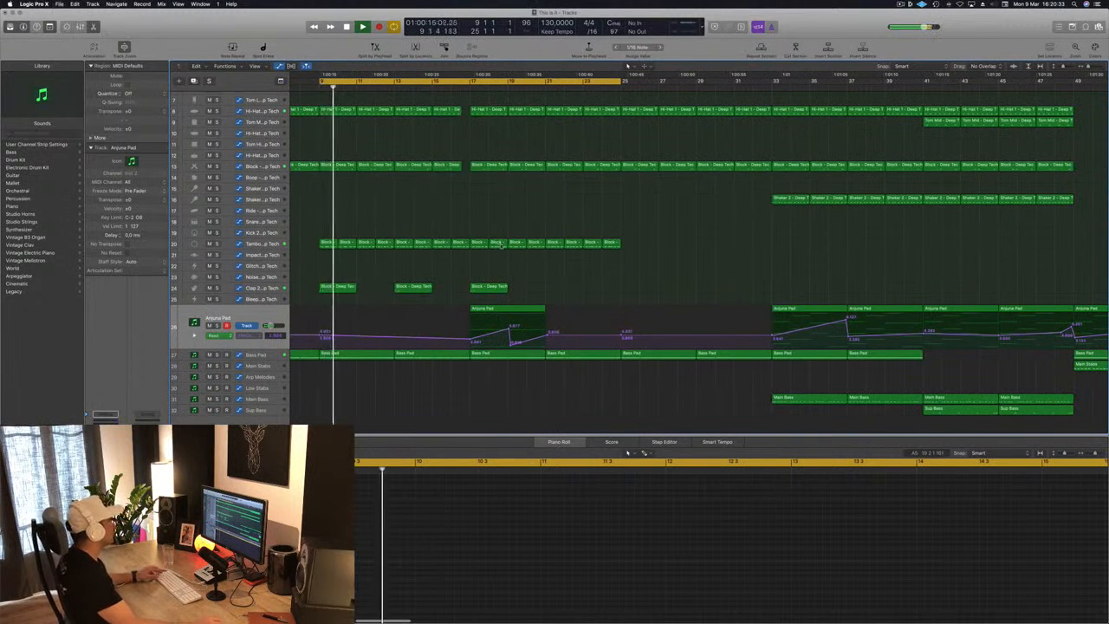
key("super+Left")
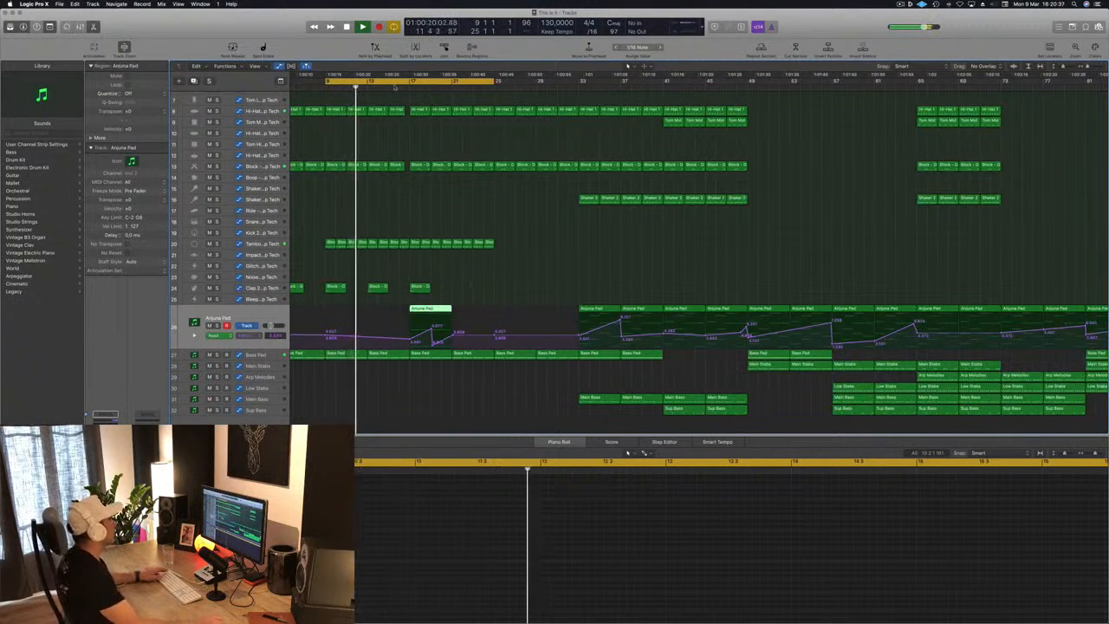
left_click_drag(325, 81, 411, 82)
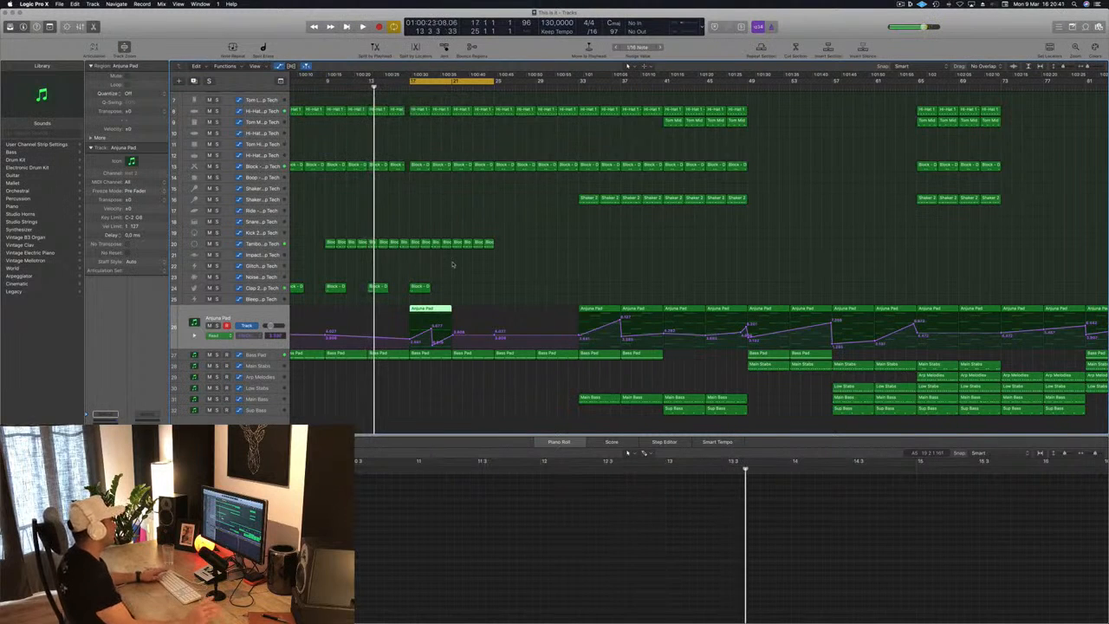
key("space")
scroll(490, 269, "up", 5)
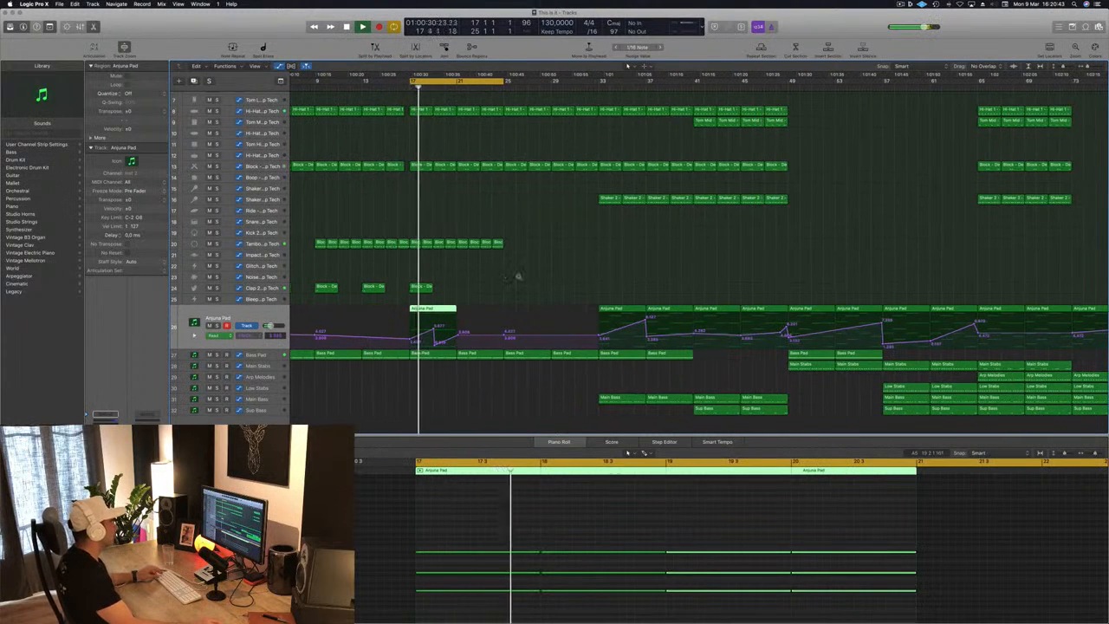
scroll(537, 278, "left", 5)
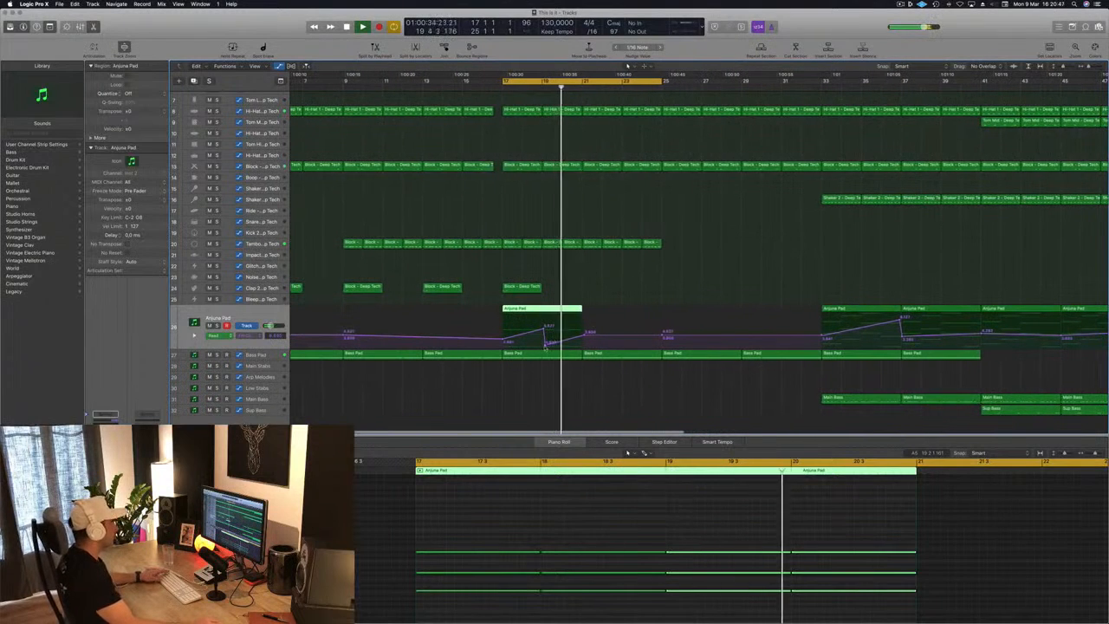
Step: Adjust the low cutoff automation points at bars 17 and 19 on the Anjuna Pad track and replay the cycle
left_click(546, 344)
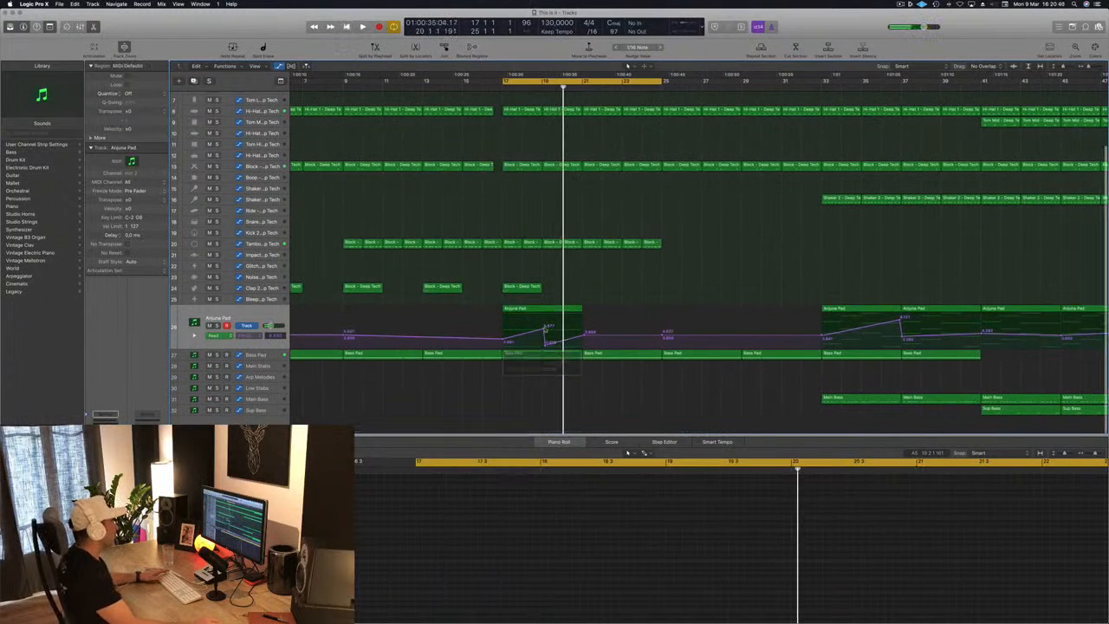
left_click(503, 341)
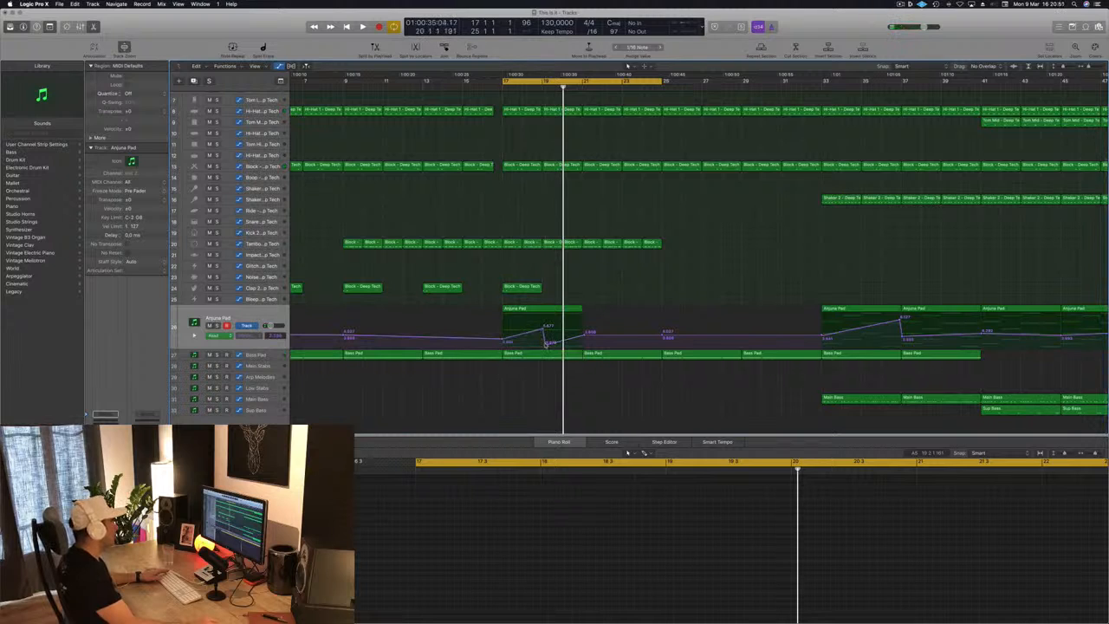
left_click(546, 343)
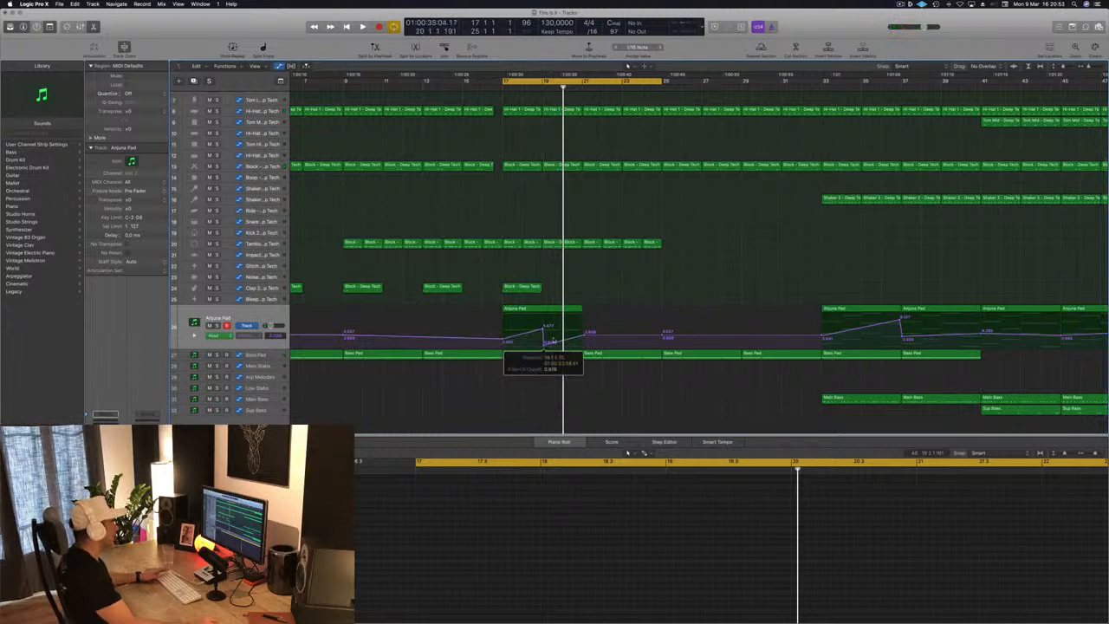
key("space")
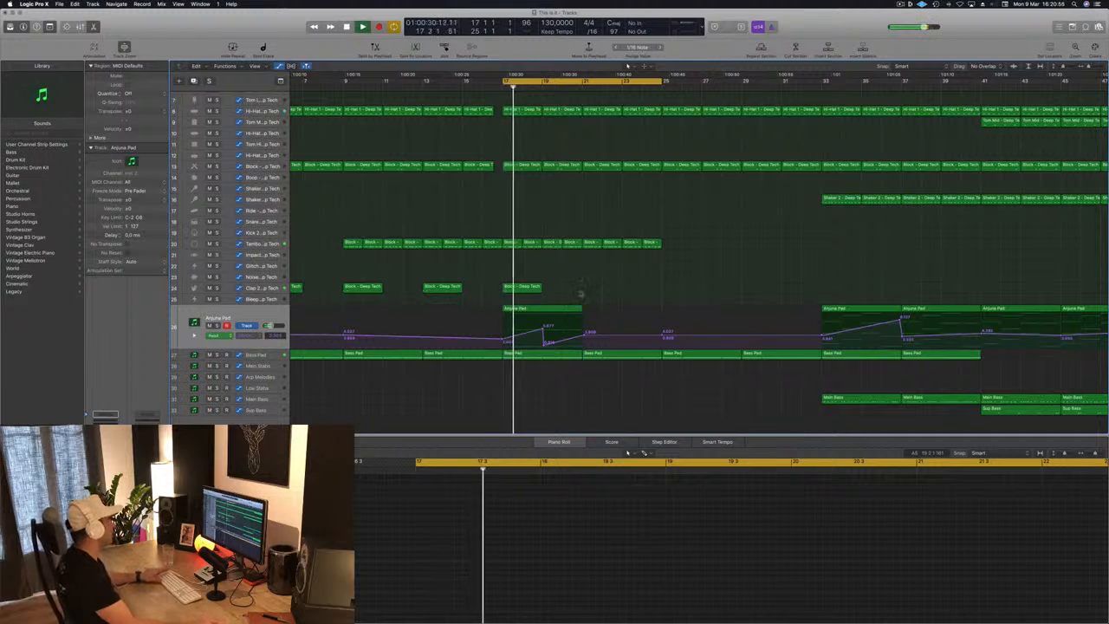
Step: Copy the Tambourine region at bar 19 onto the Glitch track
scroll(589, 259, "up", 1)
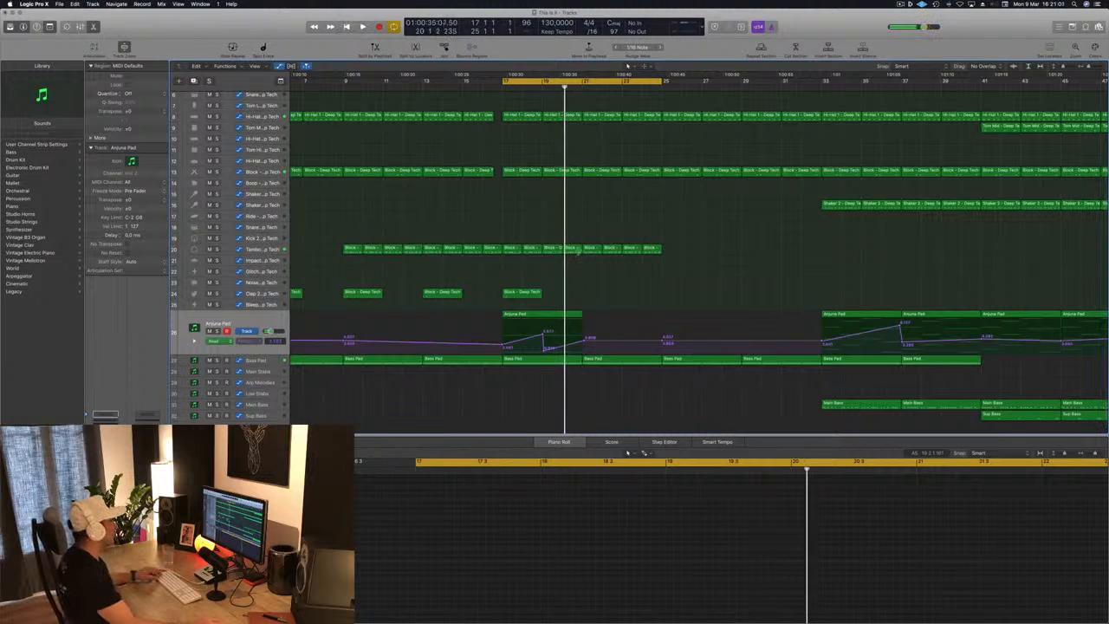
left_click_drag(575, 252, 558, 282)
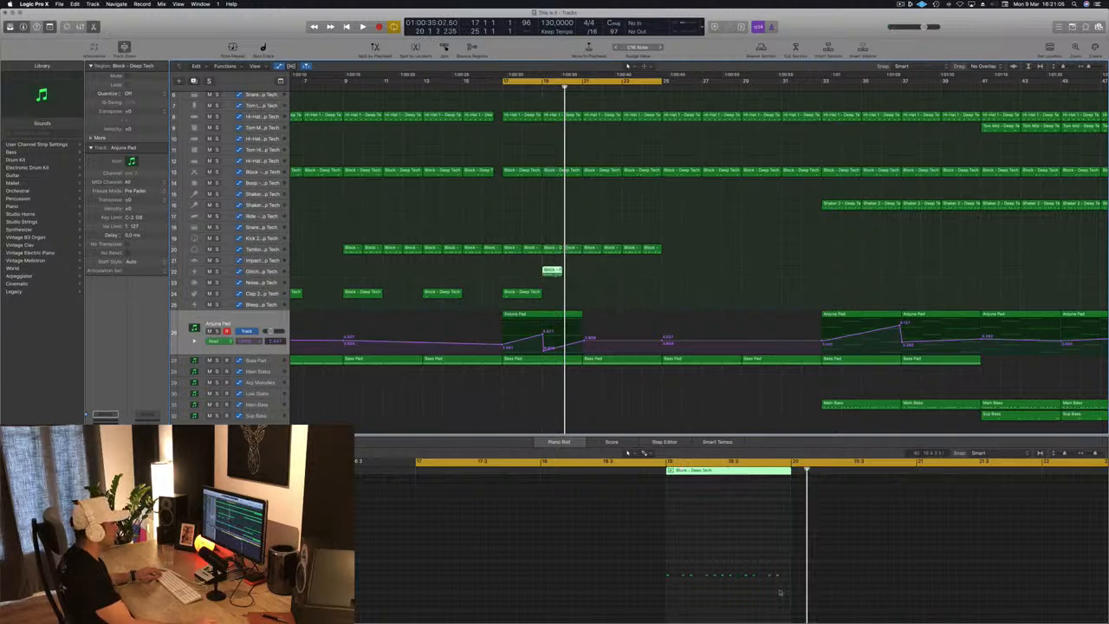
Step: Delete every note except the first from the copied region at bar 19 on the Glitch track, and play the section
left_click_drag(682, 570, 791, 600)
key("Delete")
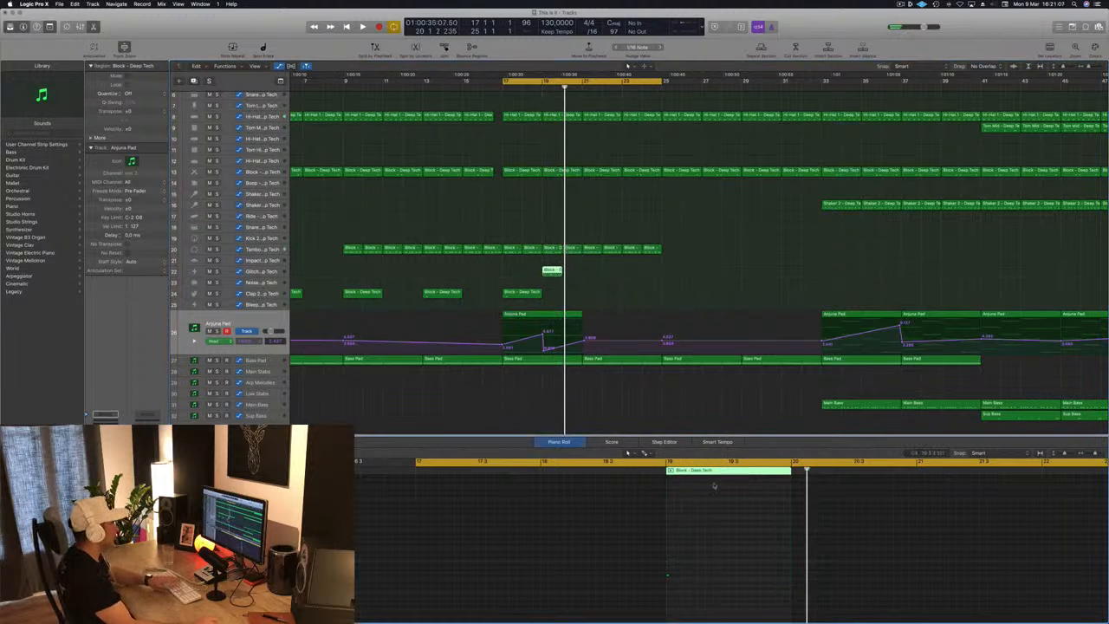
left_click_drag(719, 543, 630, 600)
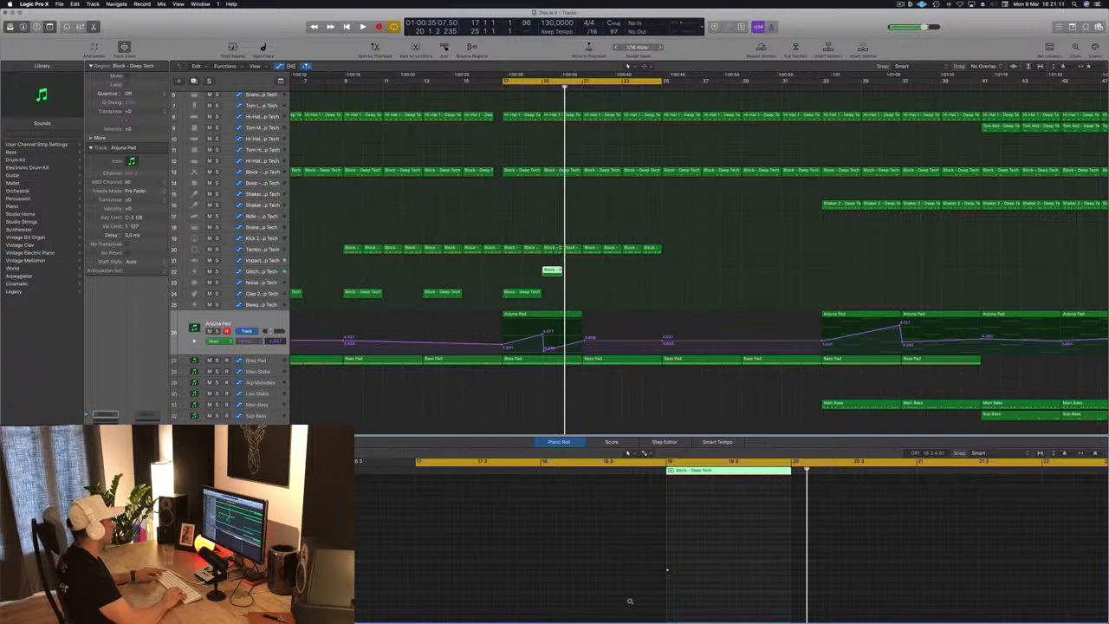
key("space")
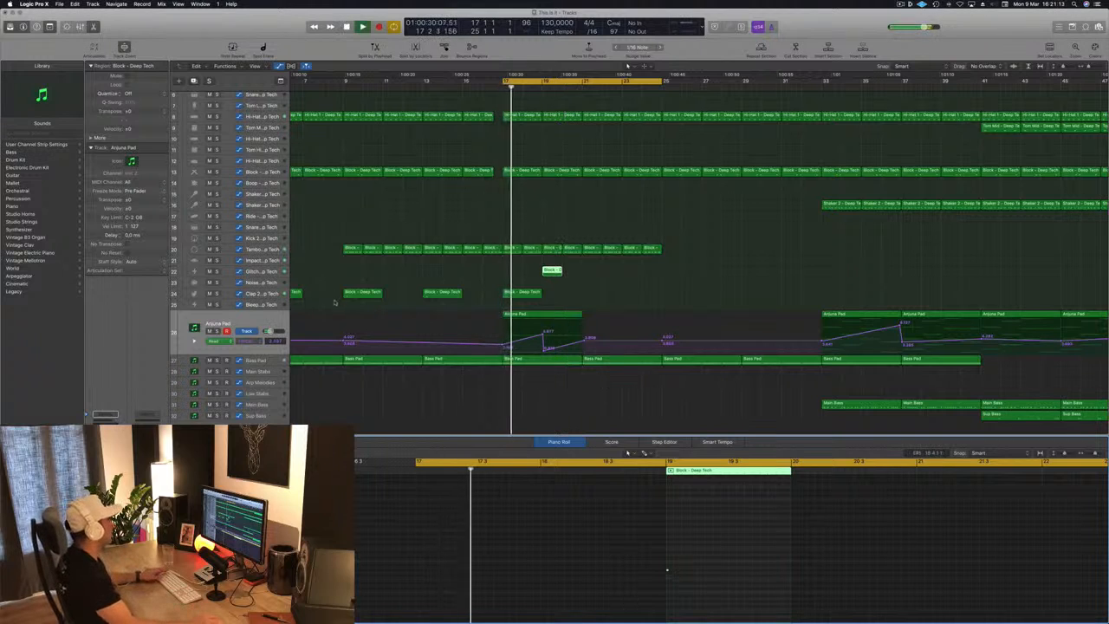
Step: Copy the remaining note in the Glitch region to the fourth sixteenth of bar 19 and play the result
scroll(666, 541, "up", 5)
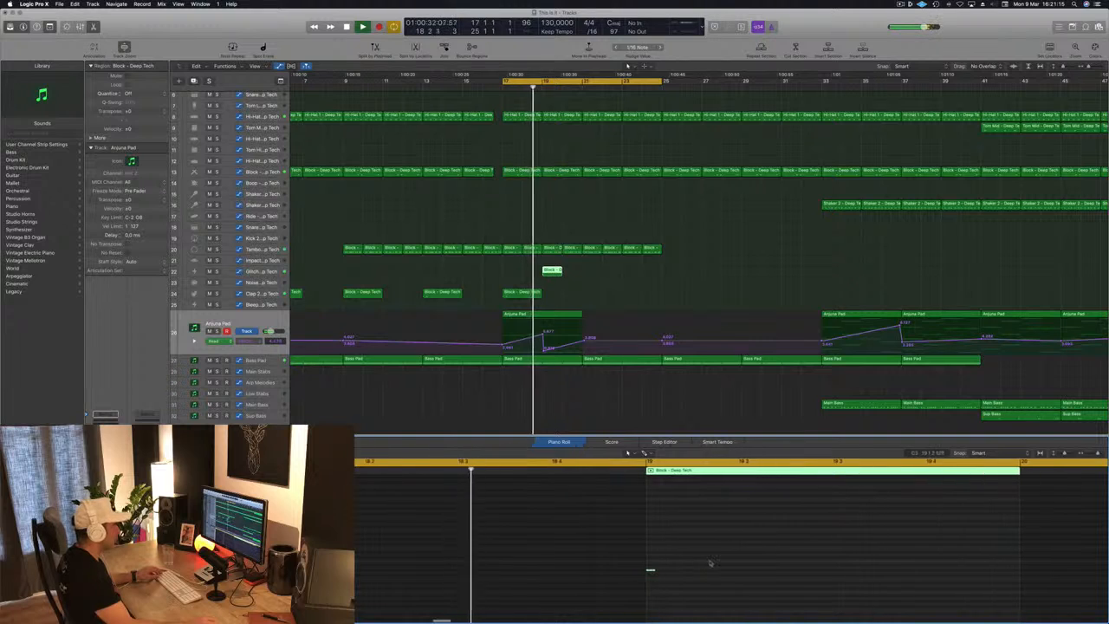
scroll(710, 563, "left", 1)
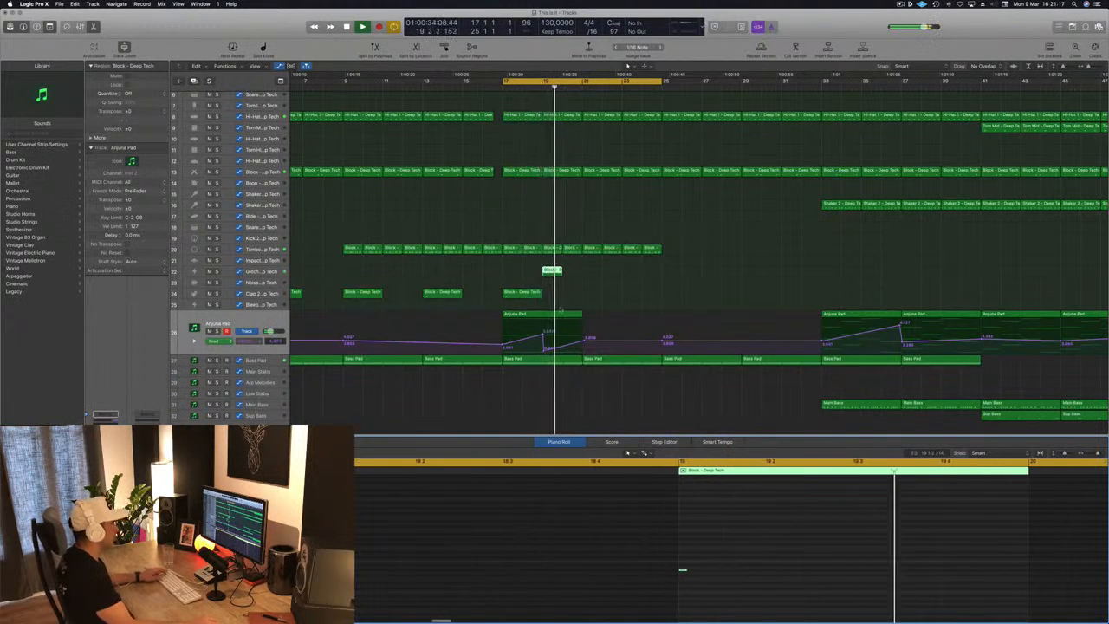
left_click_drag(708, 561, 673, 582)
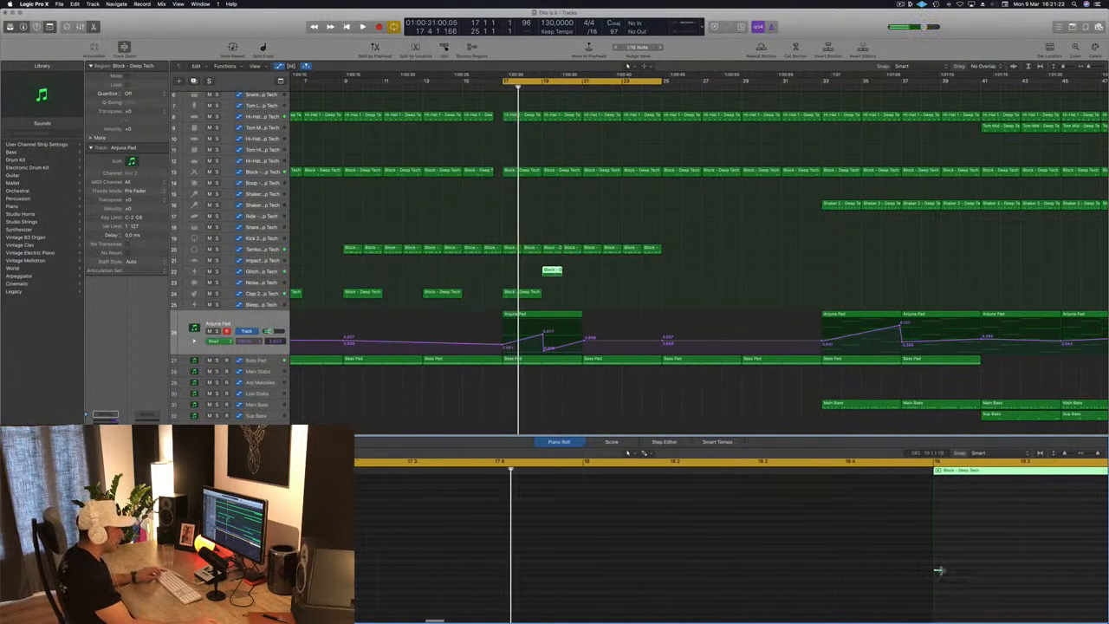
left_click_drag(937, 571, 1004, 569)
key("space")
Step: Try replacement sounds on the Glitch track during playback, including Cowbell High - Silverlake and Noise - Big Room
left_click(267, 271)
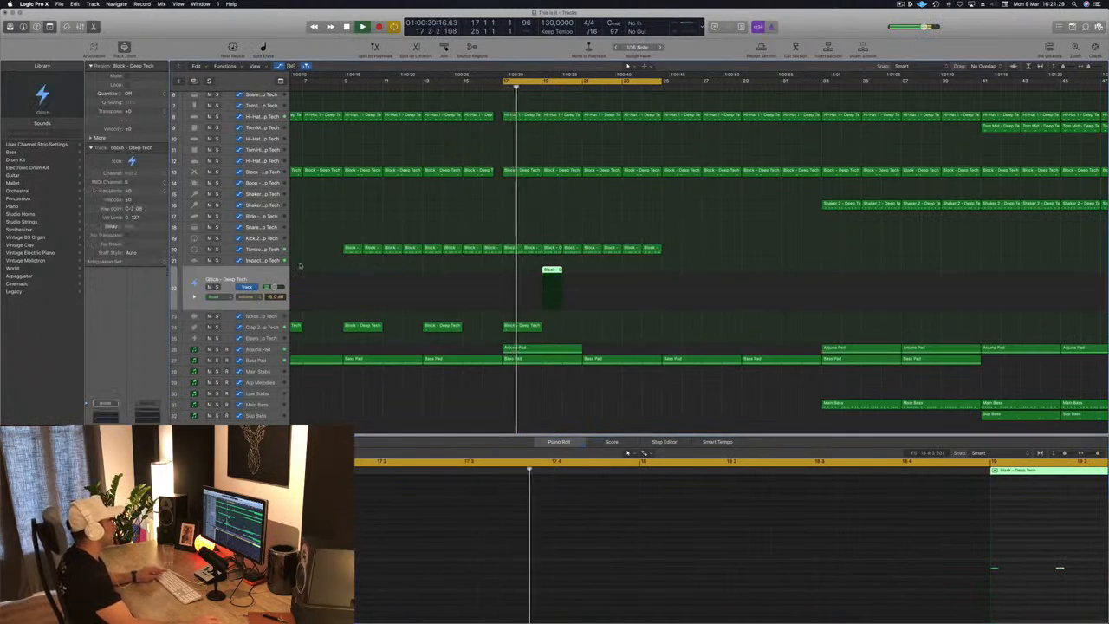
scroll(41, 260, "down", 2)
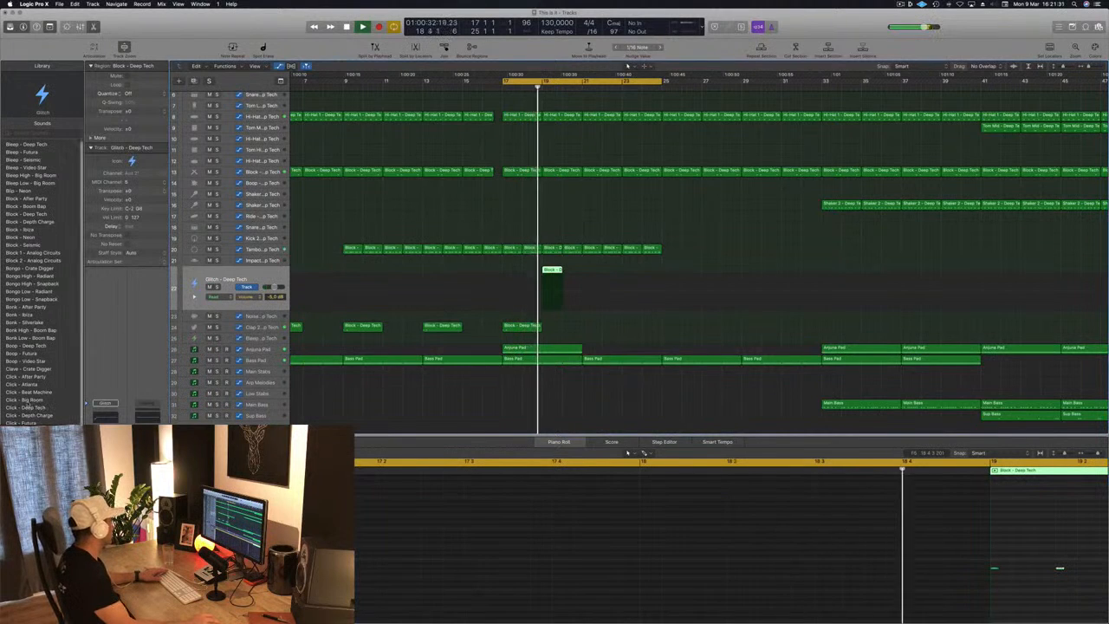
scroll(34, 433, "down", 3)
left_click(35, 432)
key("space")
key("space")
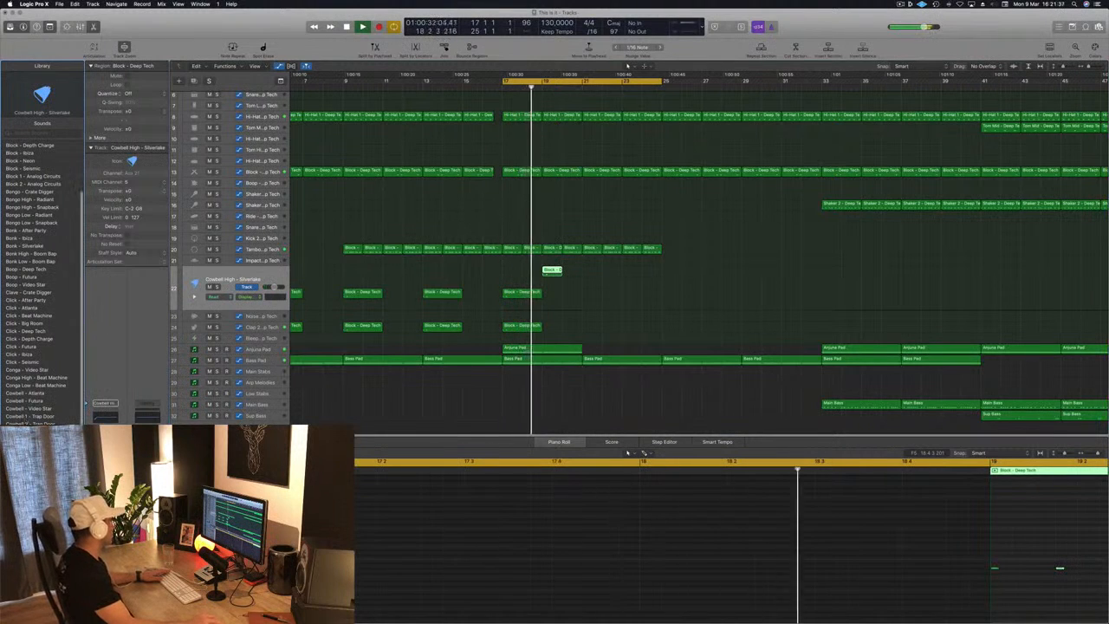
scroll(34, 277, "down", 4)
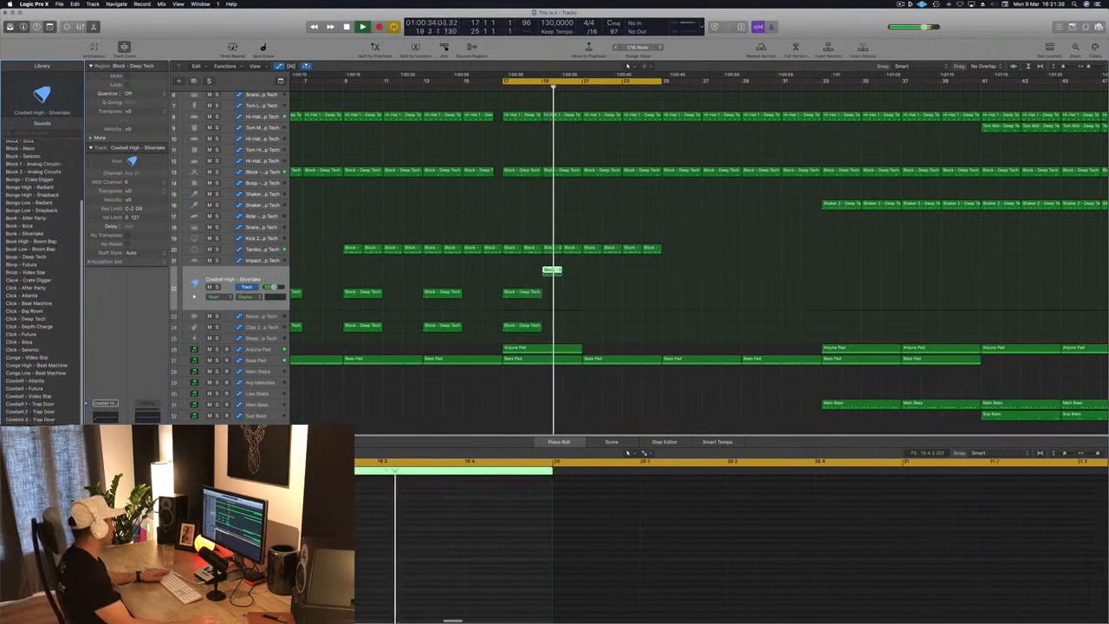
key("super+z")
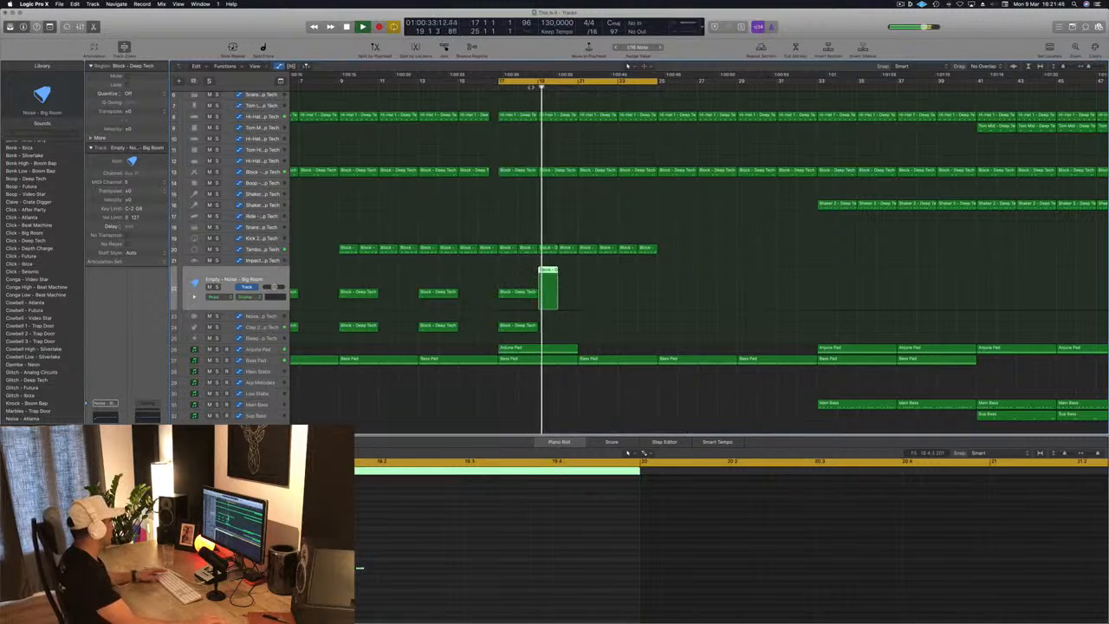
key("super+Up")
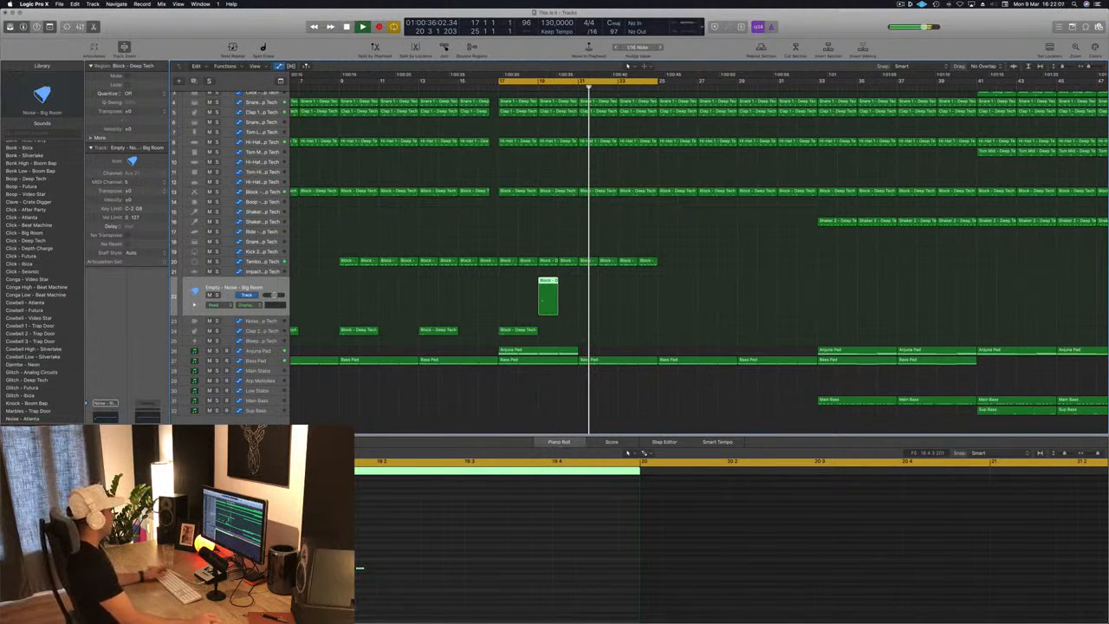
Step: Force-quit Logic Pro X and reopen the This is it.logicx project in its auto-saved version
right_click(530, 606)
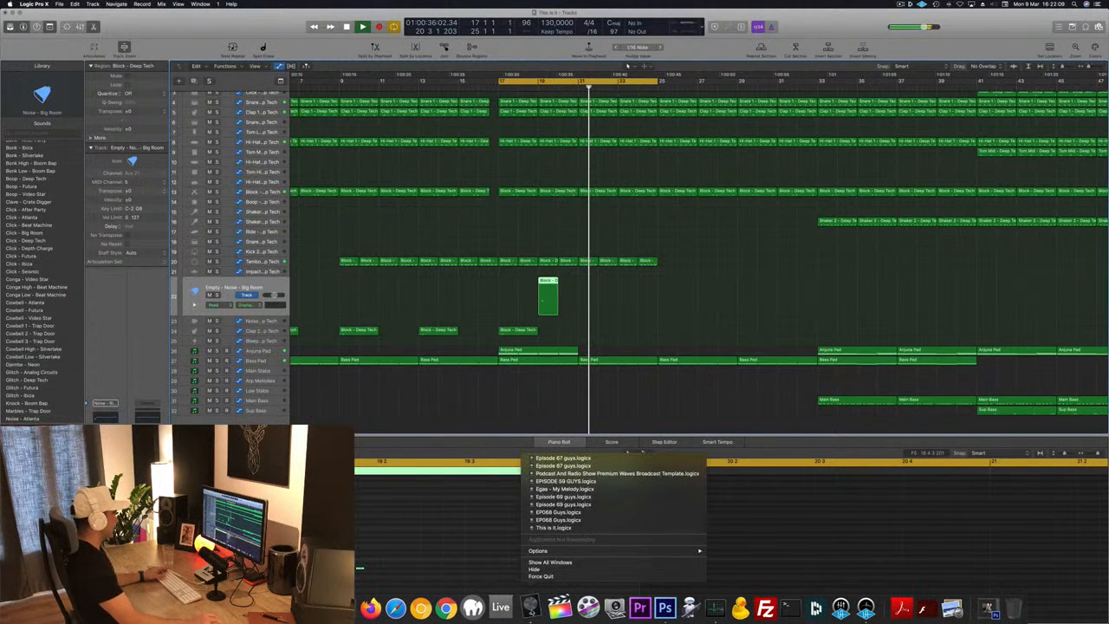
left_click(539, 576)
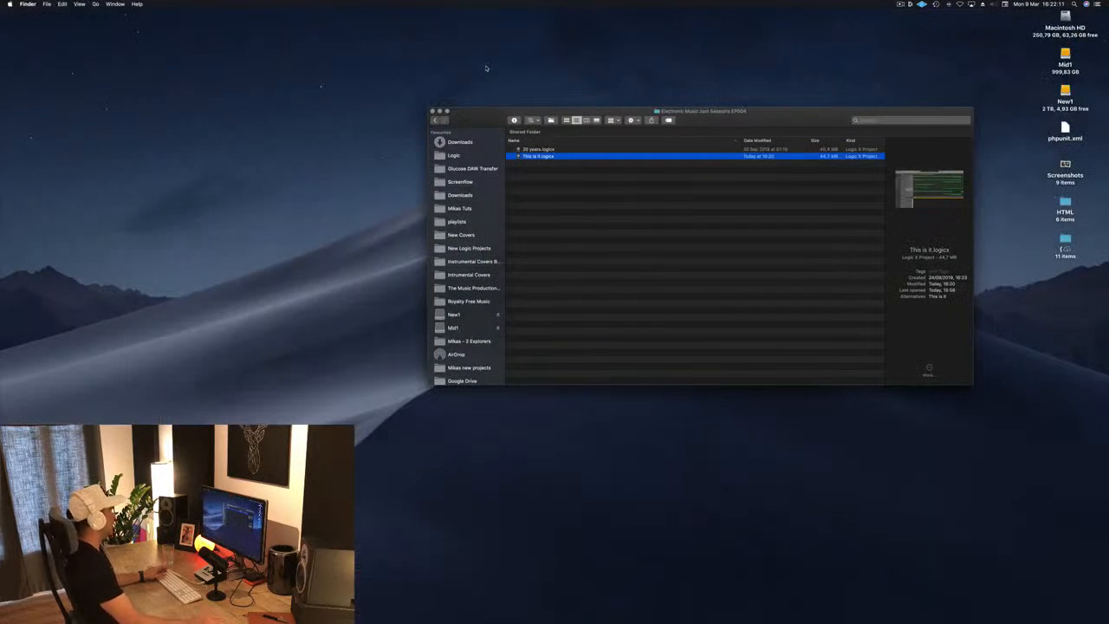
left_click(587, 170)
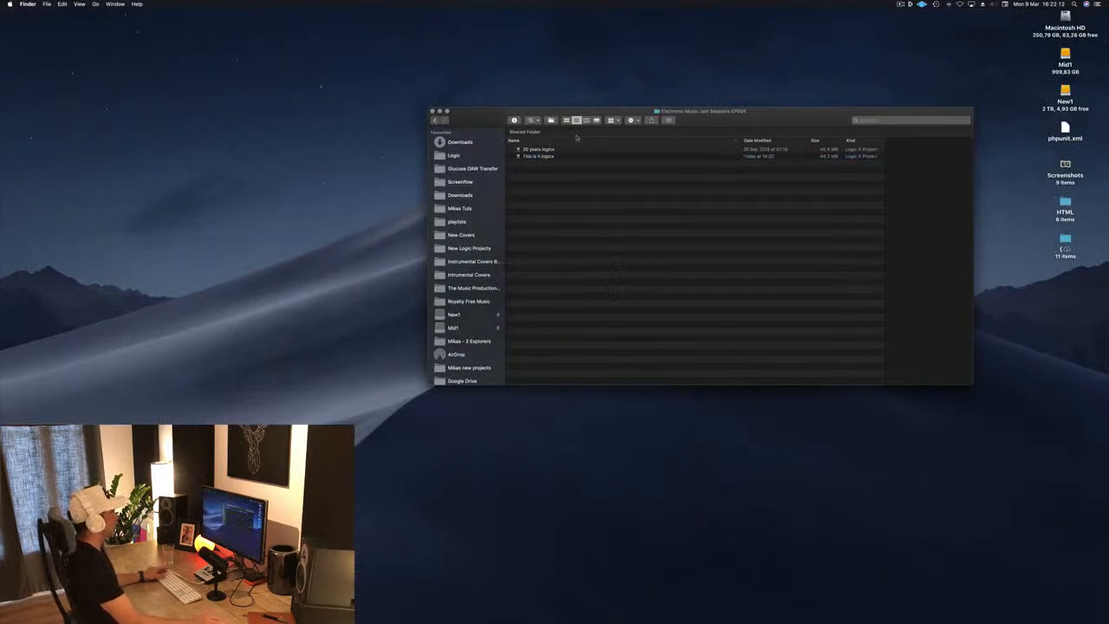
left_click(537, 156)
left_click(545, 56)
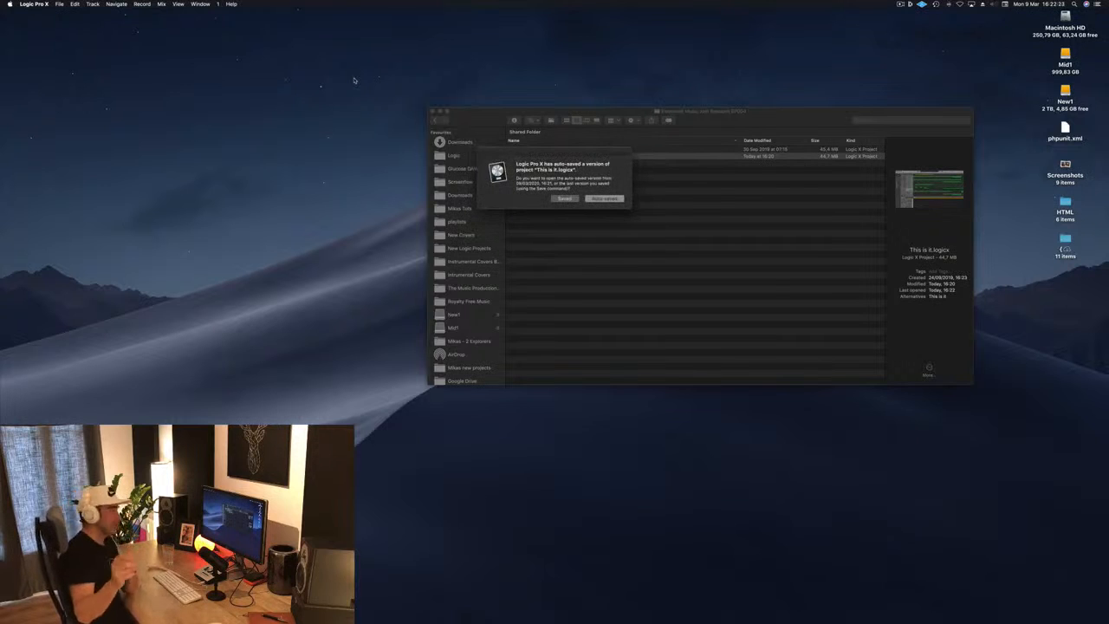
left_click(604, 199)
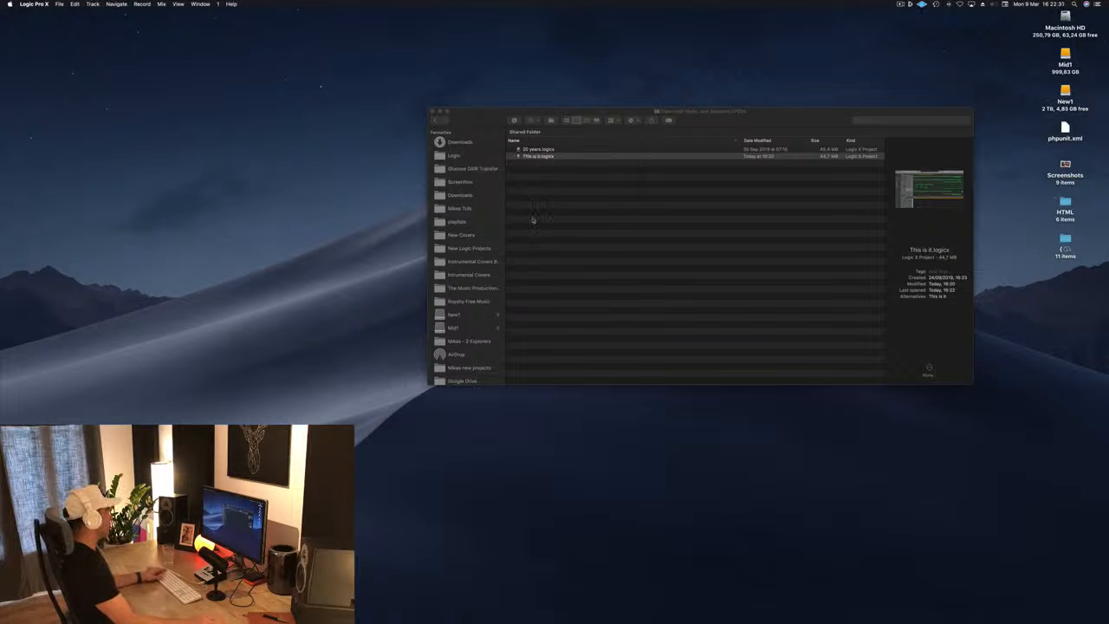
Step: Duplicate the single note in the Glitch track's bar 19 region onto the fourth sixteenth of the bar
key("space")
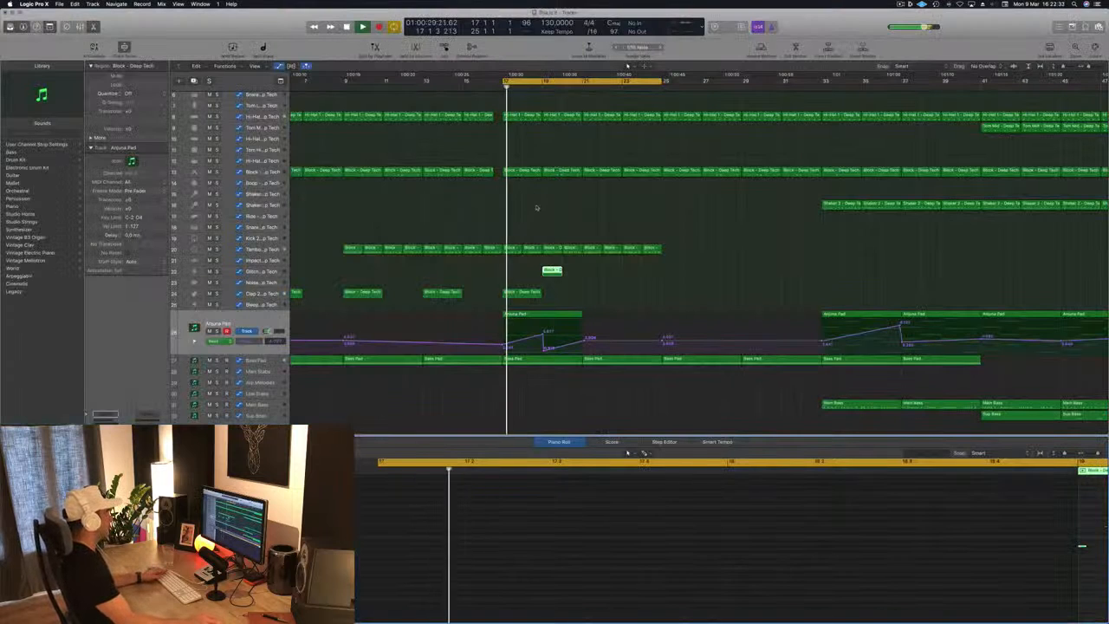
left_click(264, 274)
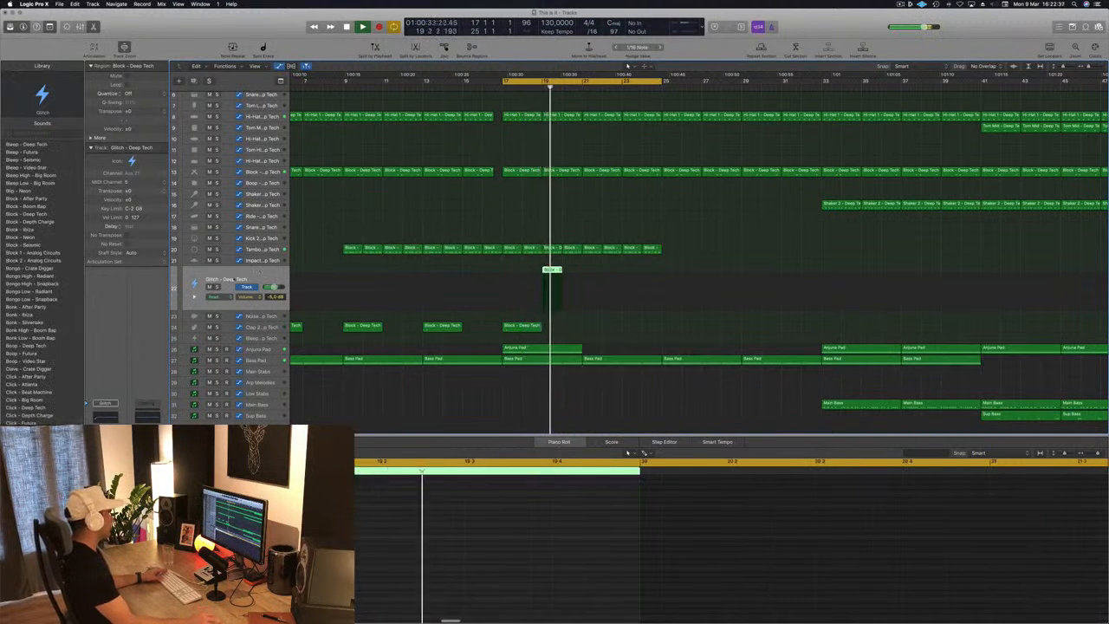
key("space")
scroll(847, 523, "right", 5)
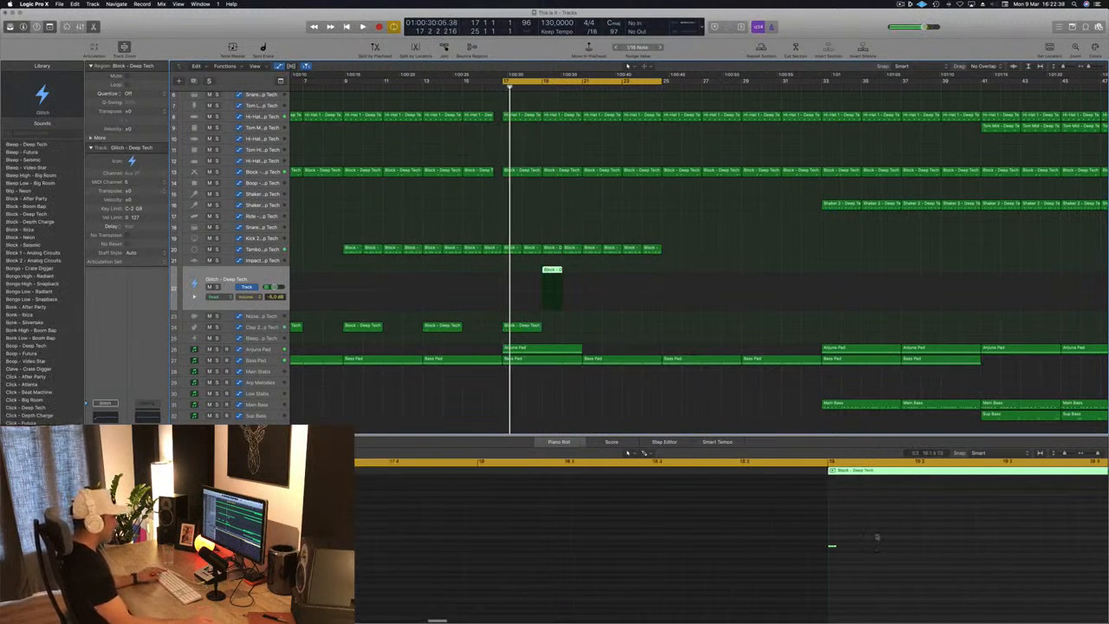
left_click_drag(828, 548, 891, 544)
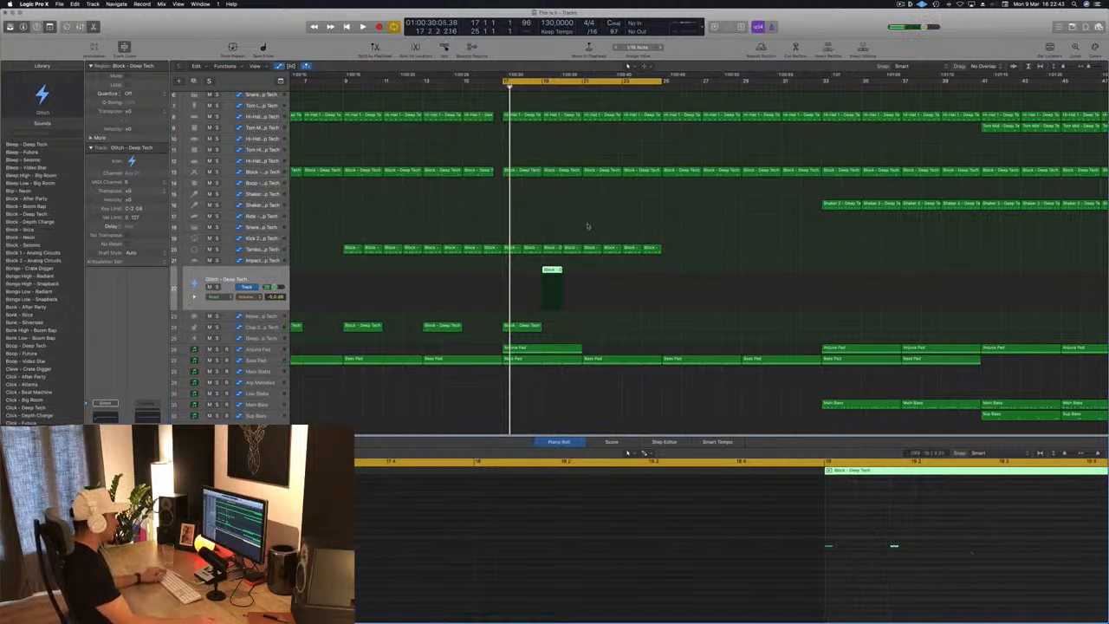
key("space")
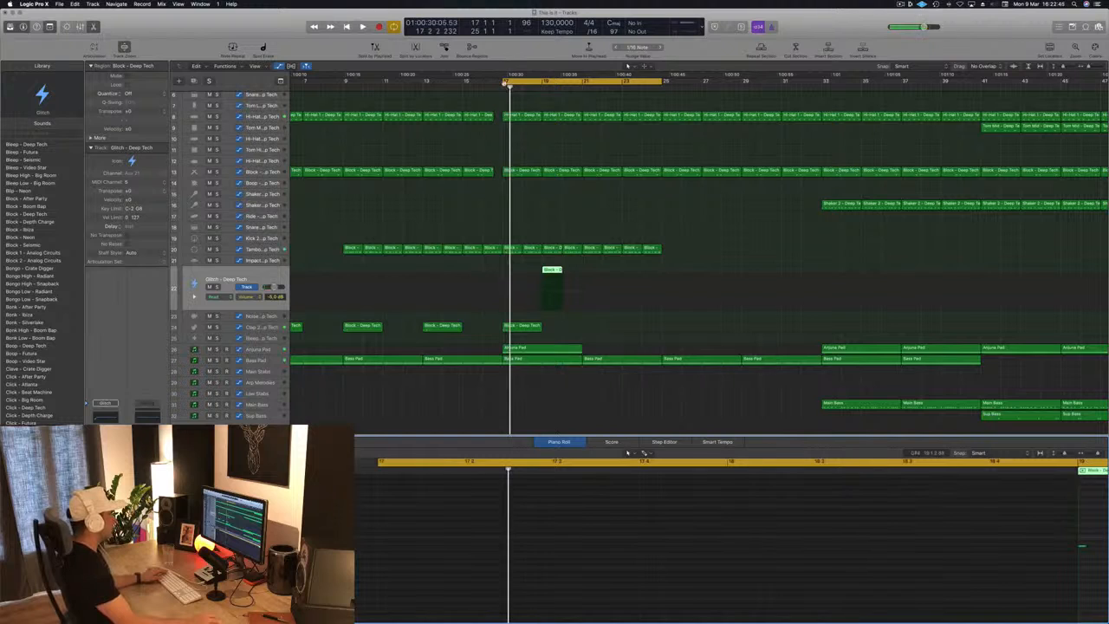
Step: Start the cycle range at bar 19 and change the Glitch track's sound to Thump - Analog Circuits
left_click_drag(503, 81, 541, 82)
key("space")
key("space")
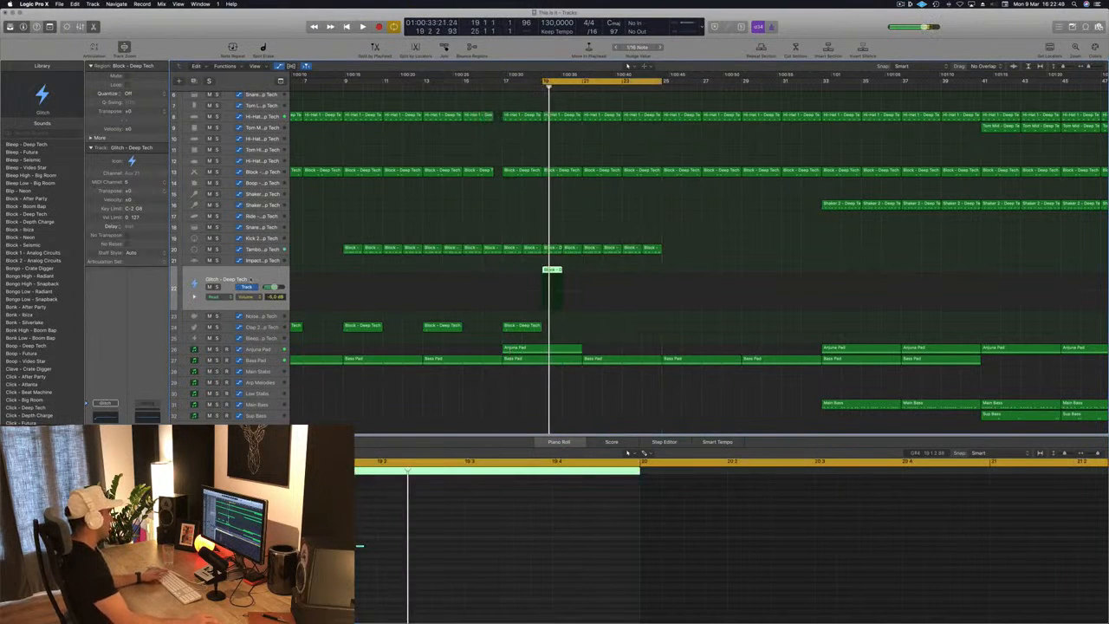
scroll(42, 277, "down", 10)
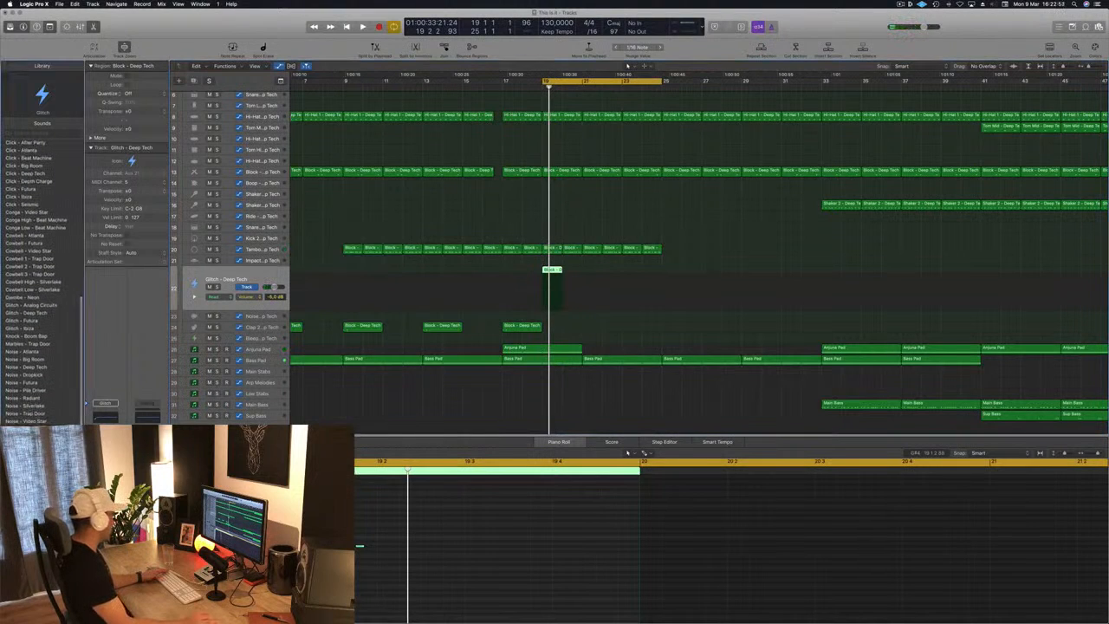
key("Up")
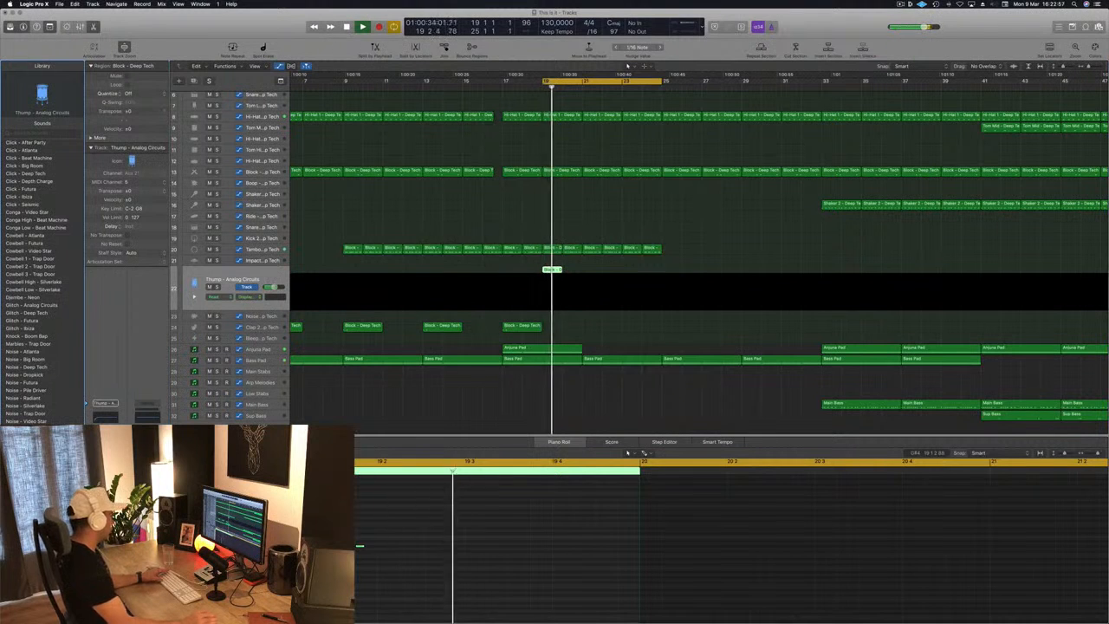
key("space")
Step: Extend the start of the cycle range back to bar 17 and listen to the Thump hits in context
left_click_drag(541, 80, 502, 81)
key("space")
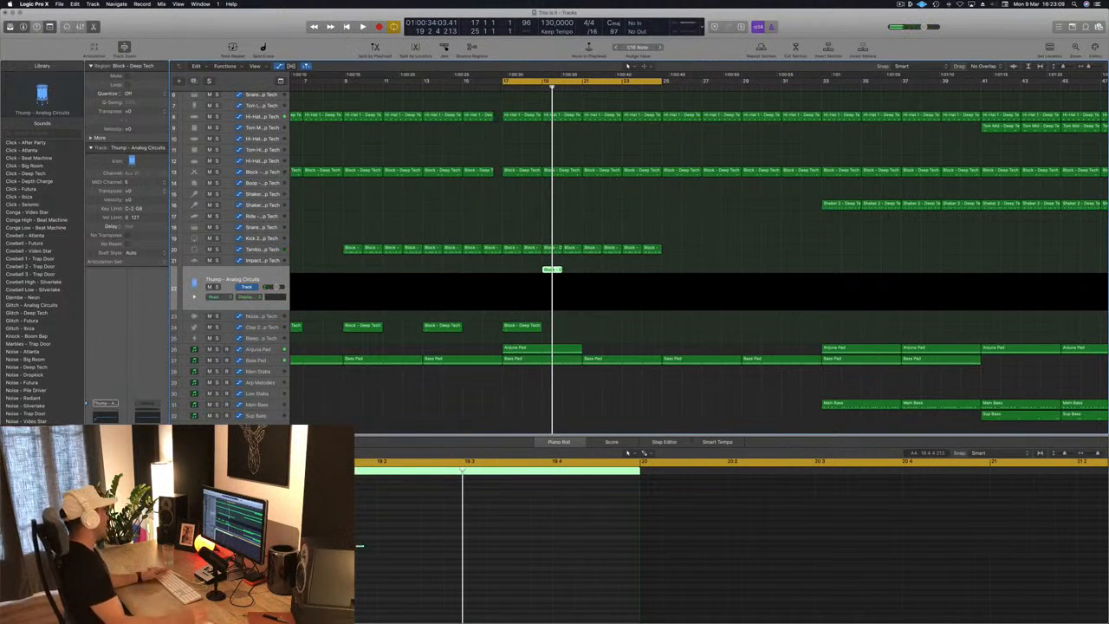
key("space")
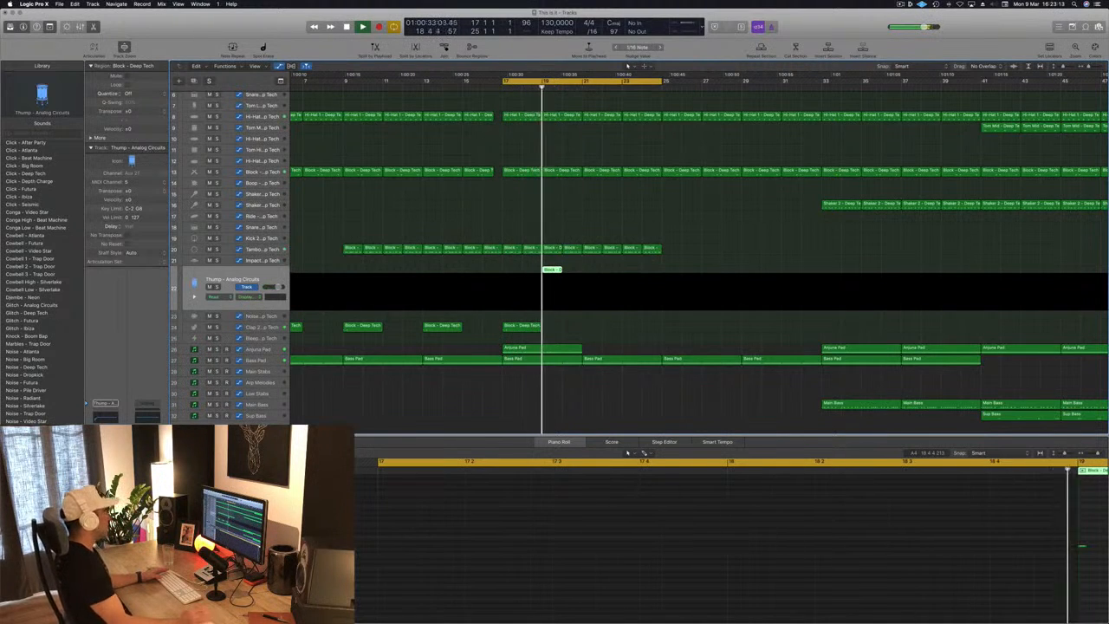
key("space")
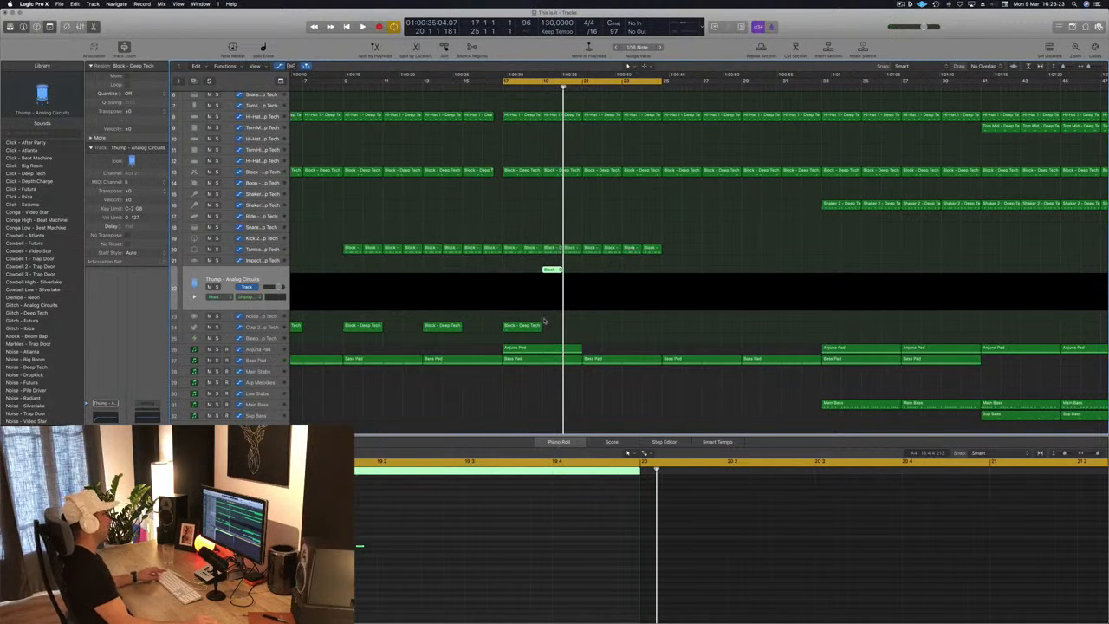
Step: Copy the Anjuna Pad, clap and Thump regions of bars 17 to 21 four bars further on and play the cycle
left_click(513, 261)
left_click_drag(498, 355, 629, 279)
left_click(493, 273)
key("space")
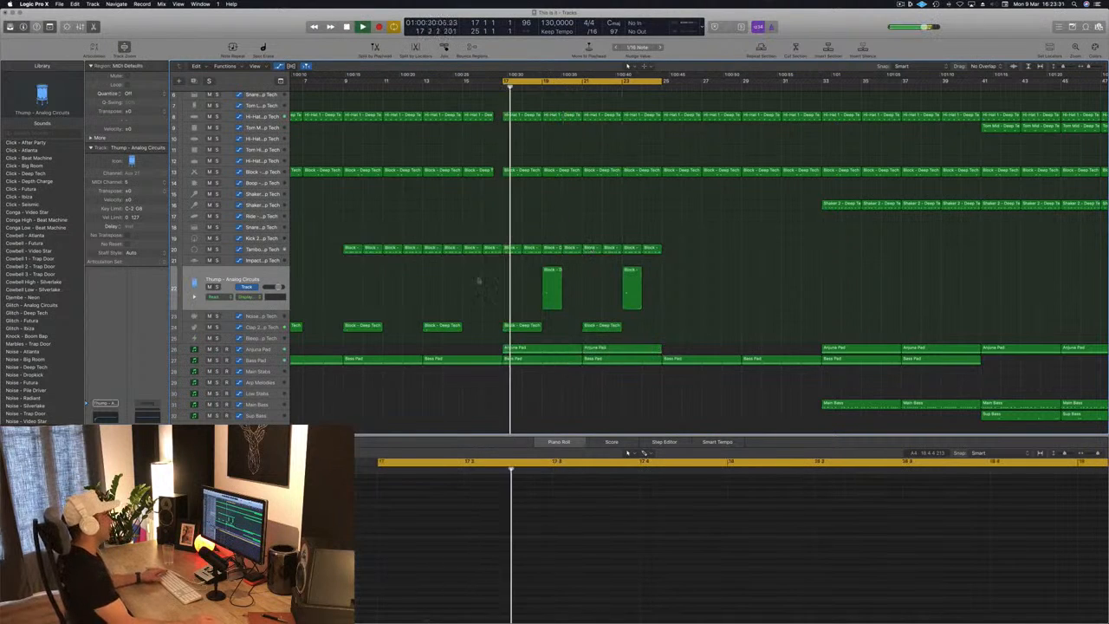
Step: Copy the Tambourine, Thump, clap and Anjuna Pad regions of bars 17 to 25 to bar 25 and play the arrangement
scroll(466, 287, "down", 5)
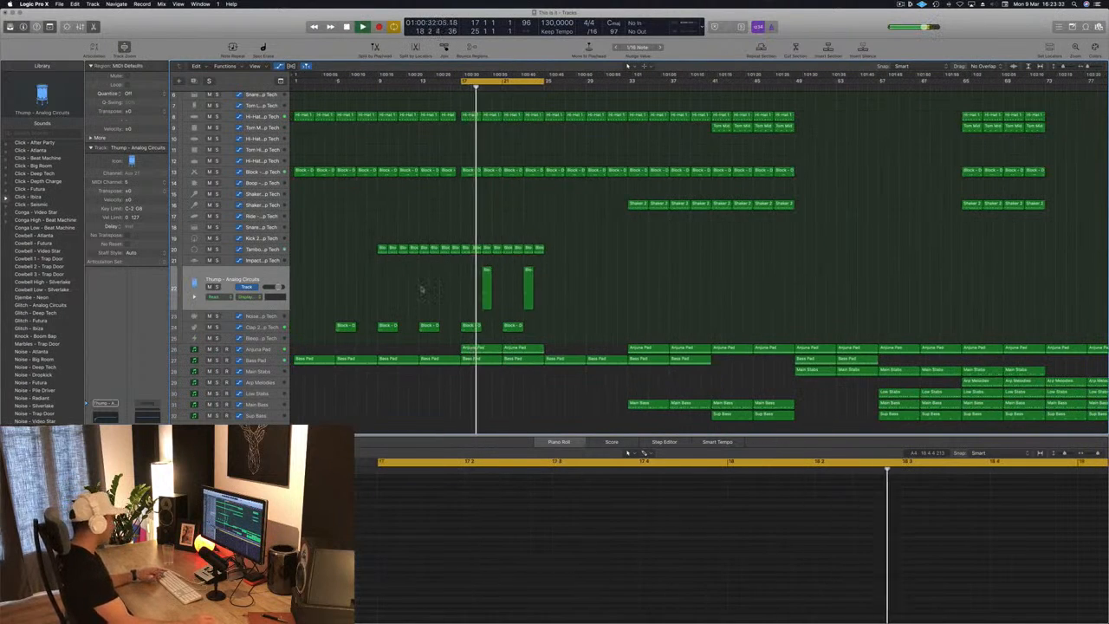
scroll(422, 289, "down", 1)
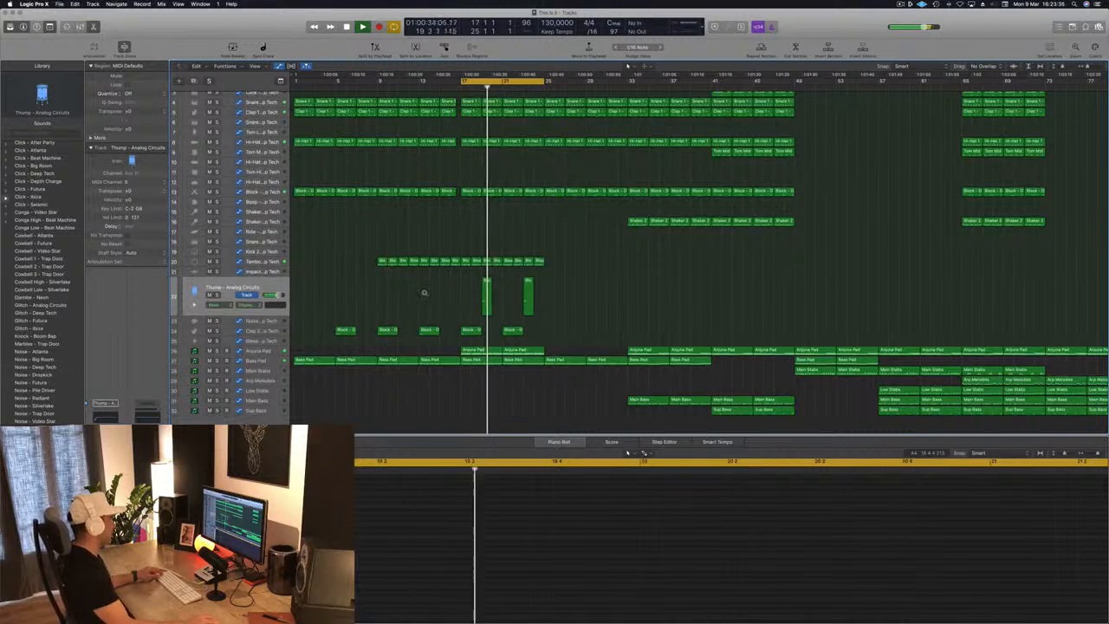
scroll(422, 289, "down", 3)
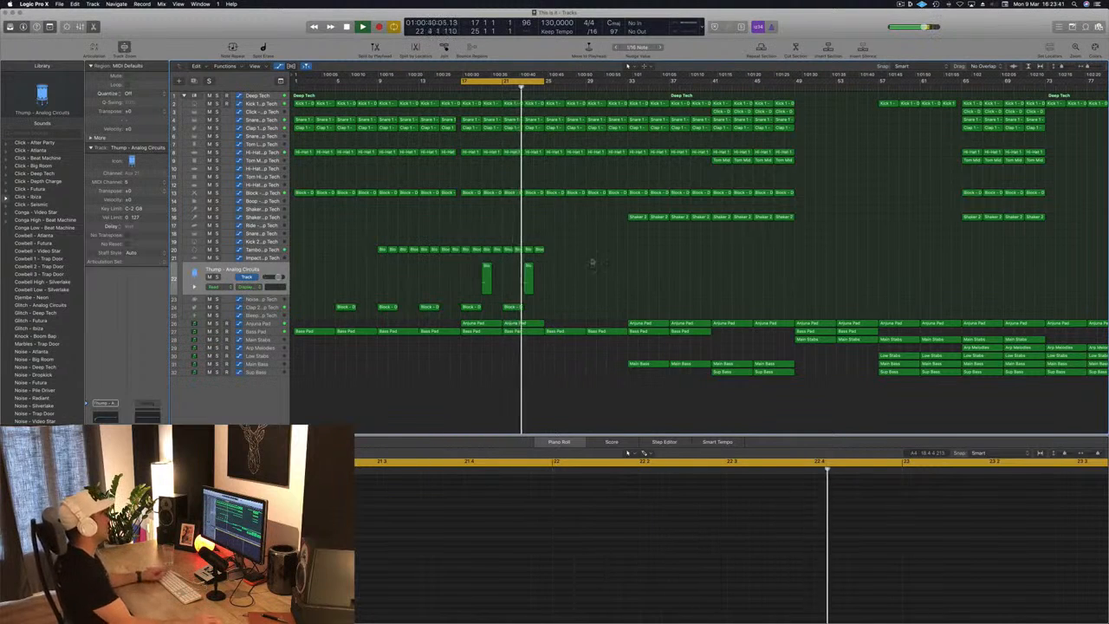
left_click_drag(567, 242, 468, 324)
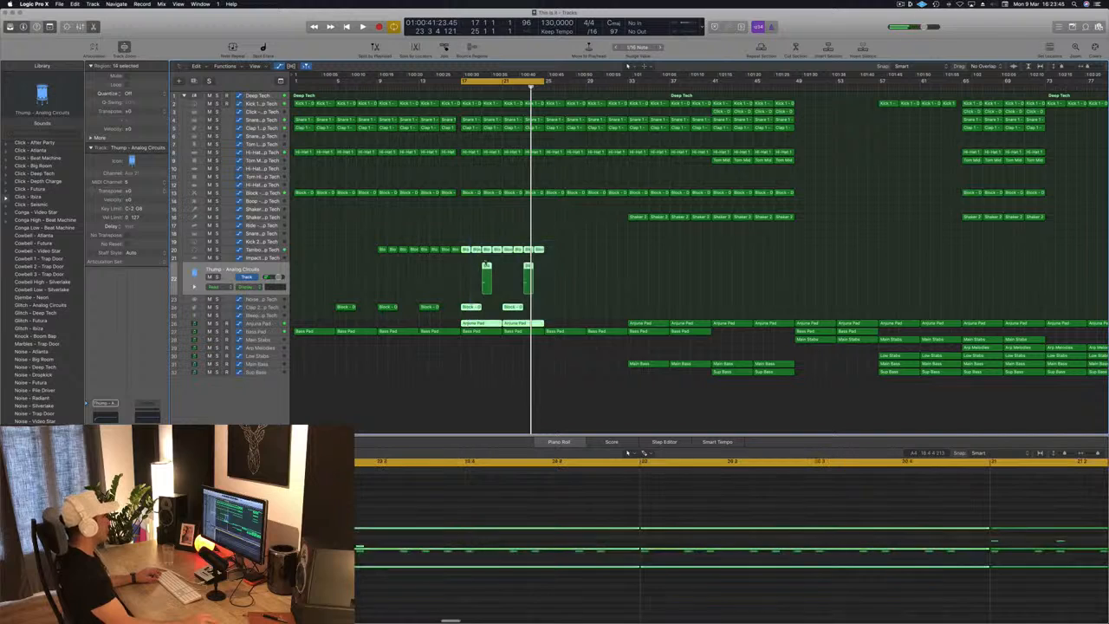
left_click_drag(465, 250, 548, 249)
key("space")
left_click(567, 242)
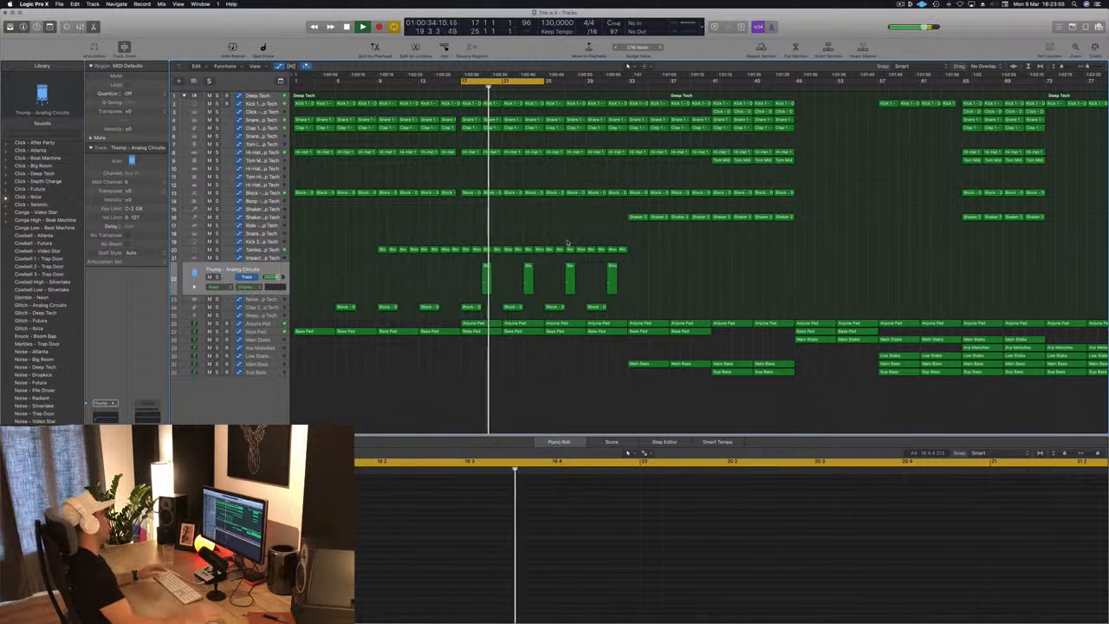
scroll(440, 194, "left", 3)
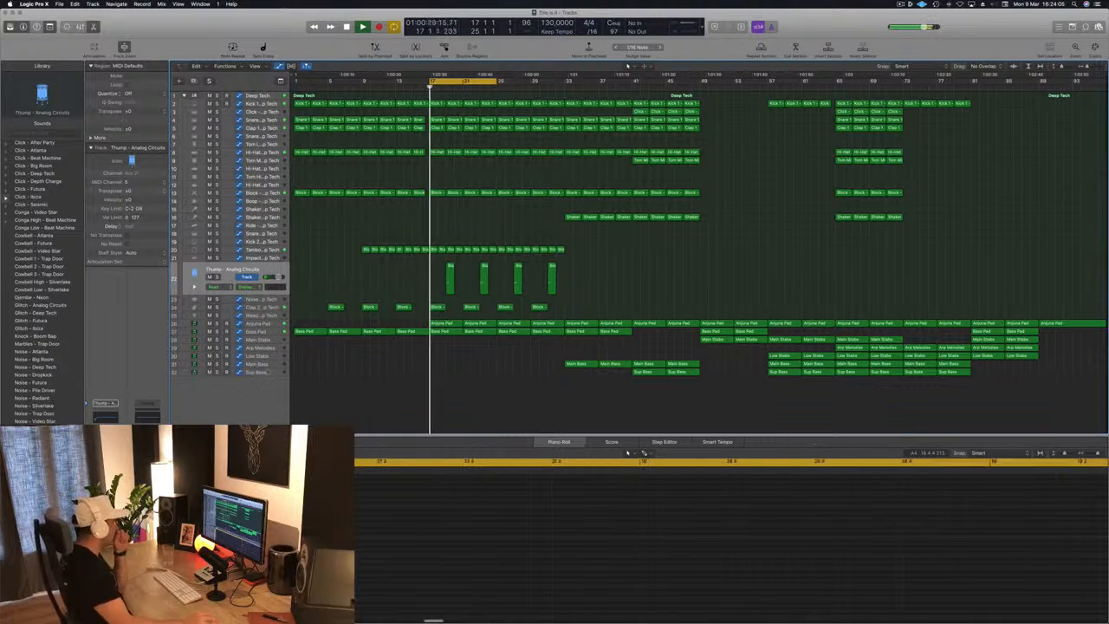
Step: Duplicate the Anjuna Pad track and place the empty duplicate directly above the original
left_click(263, 373)
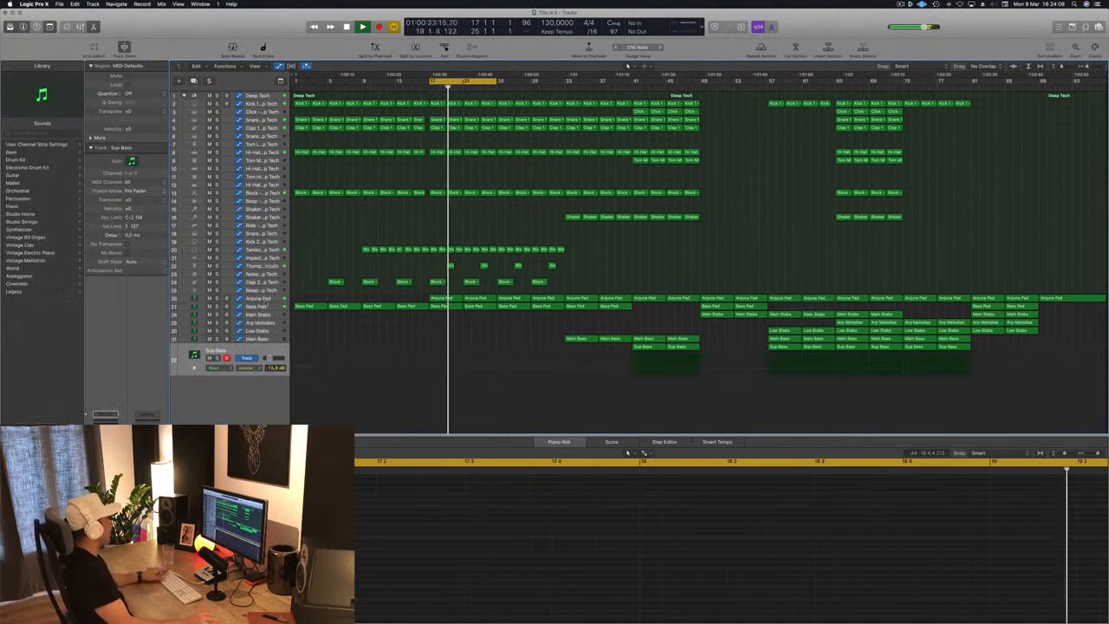
left_click(260, 298)
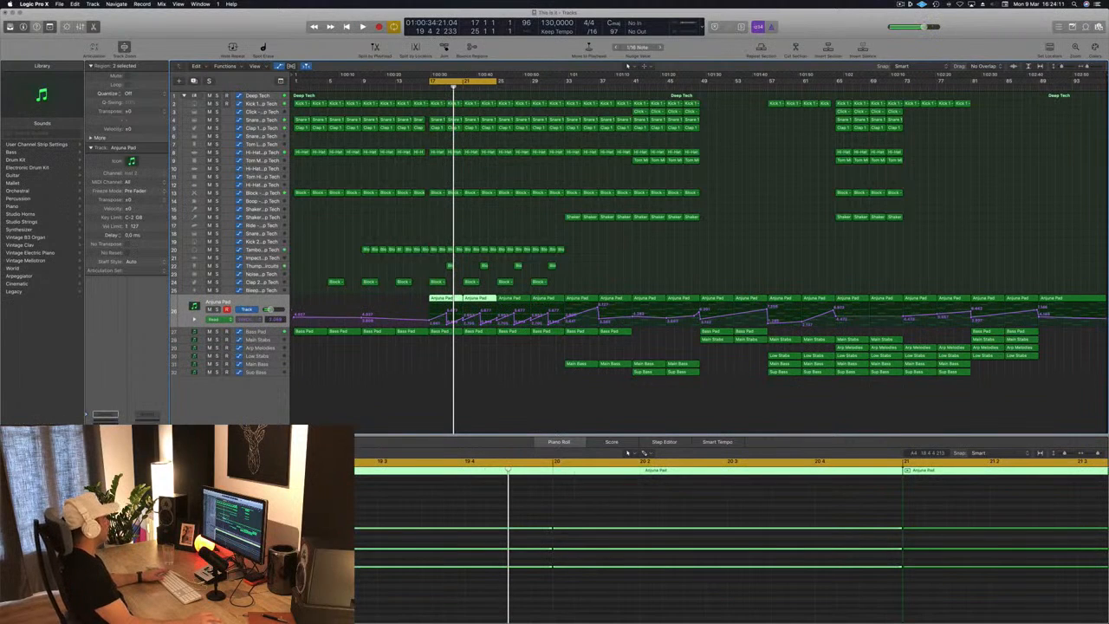
key("super+d")
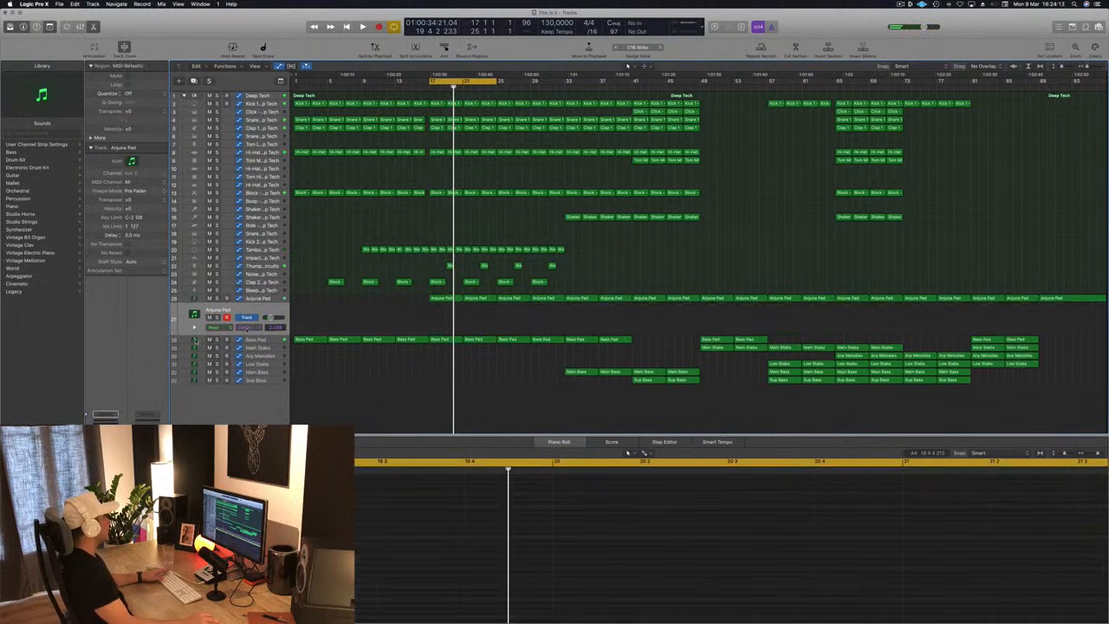
mouse_move(262, 311)
left_mouse_down()
mouse_move(264, 296)
mouse_move(264, 304)
left_mouse_up()
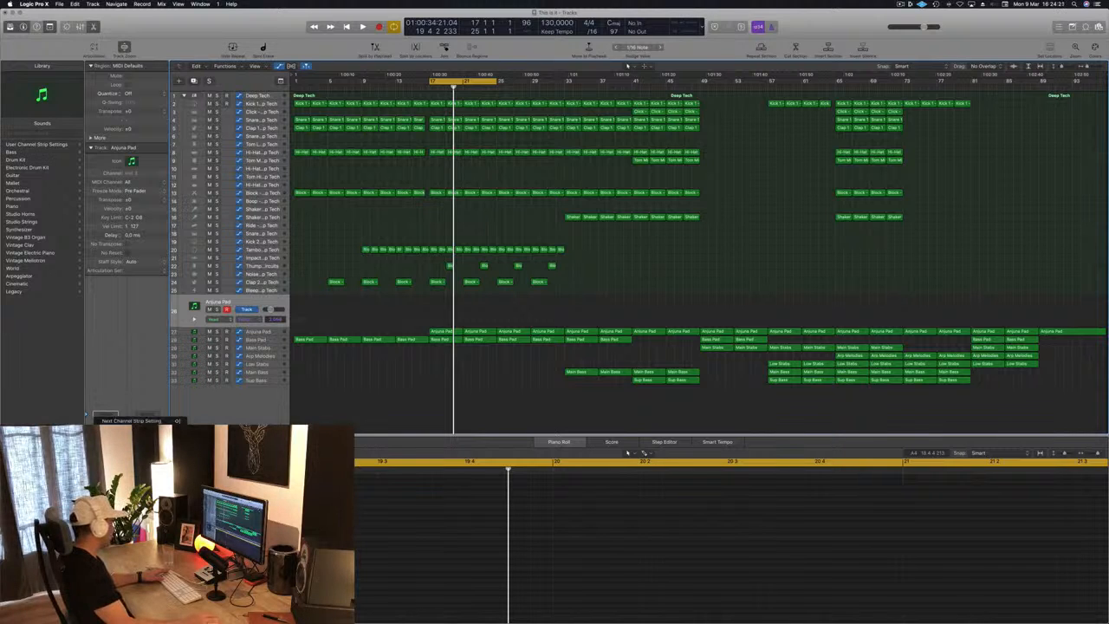
Step: Load the Mega Saw Riser With noise channel strip setting on the duplicate track and open Musical Typing during playback
key("bracketright")
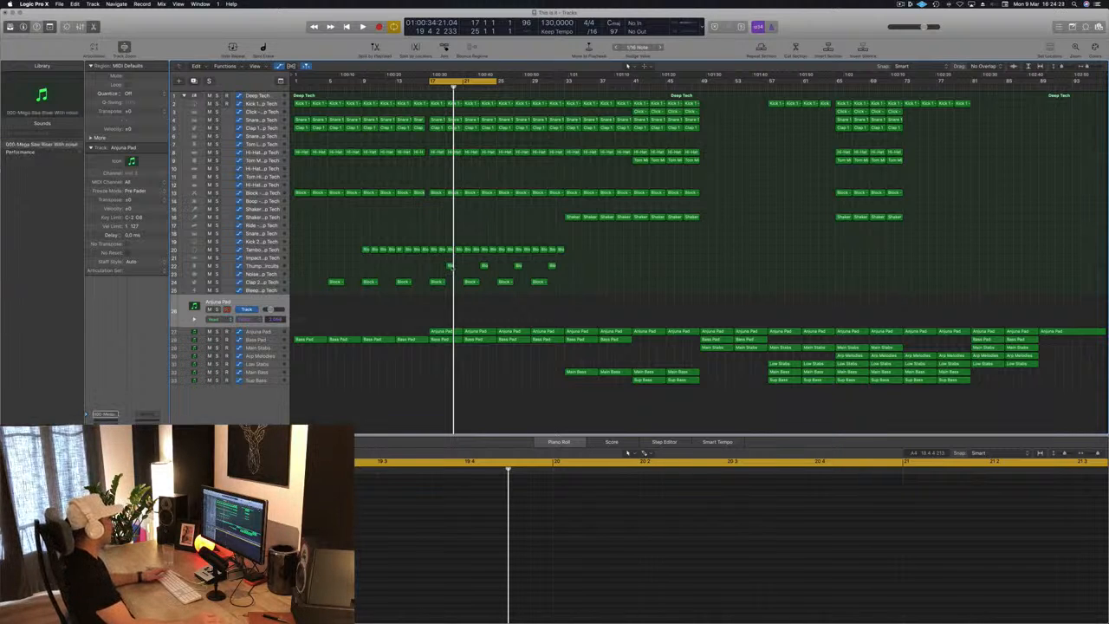
key("space")
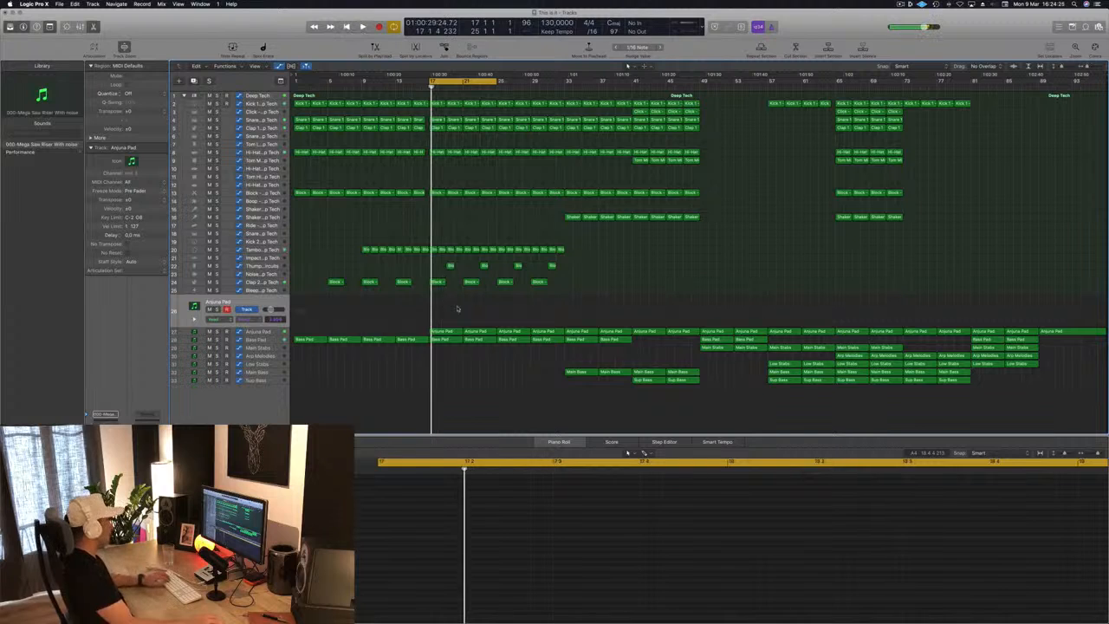
key("super+k")
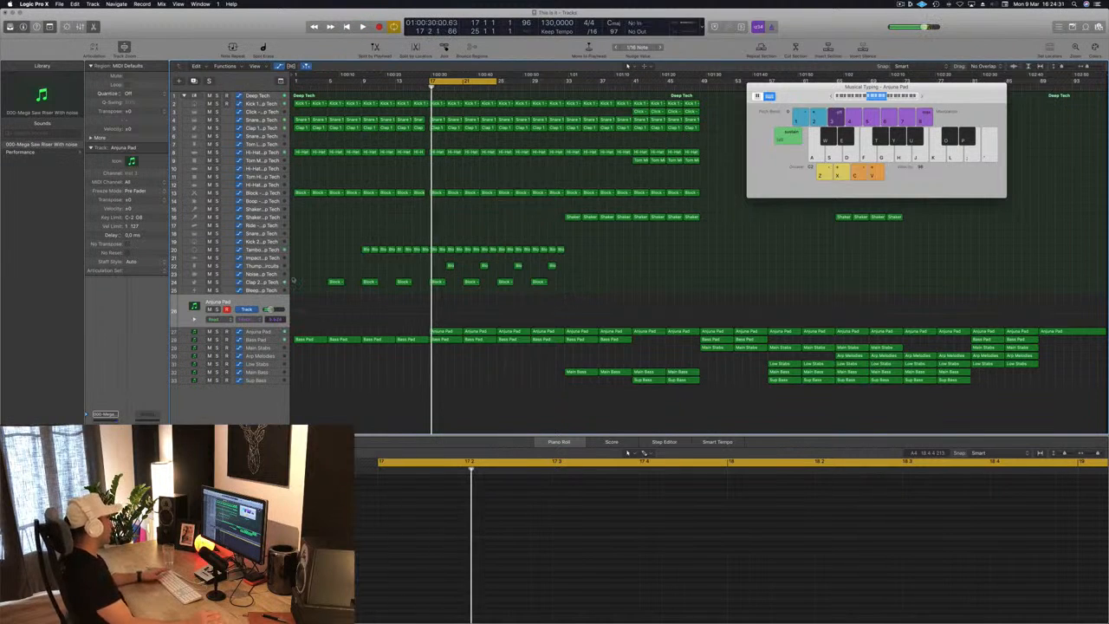
Step: Copy the Anjuna Pad region at bar 17 onto the riser track and delete all its notes after the first chord
left_click(448, 332)
left_click_drag(448, 333, 448, 314)
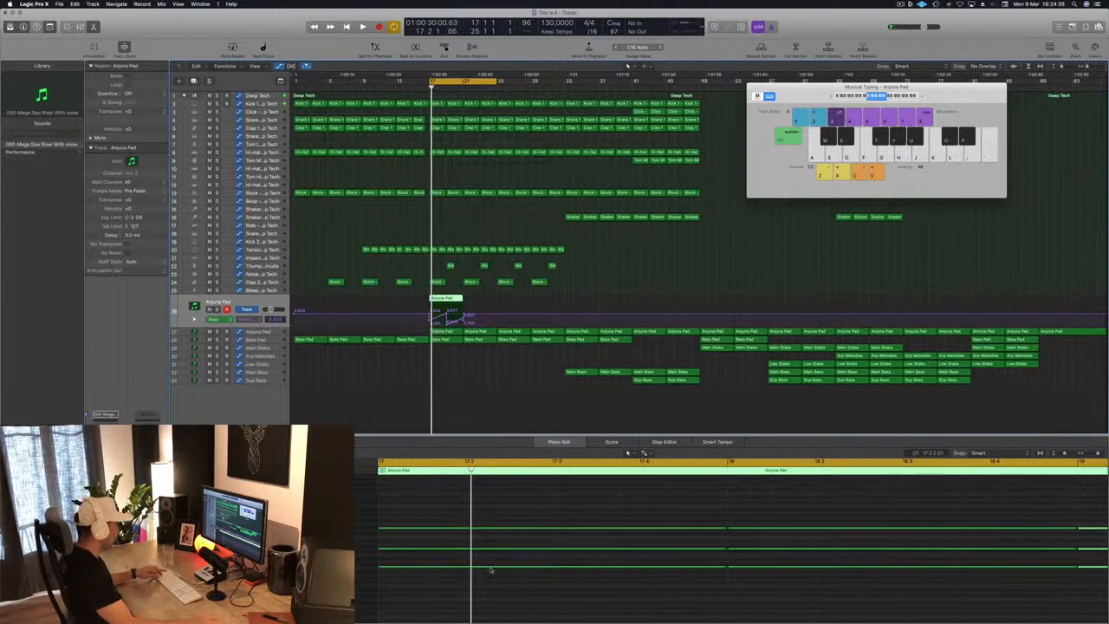
scroll(491, 570, "down", 5)
left_click_drag(541, 493, 736, 615)
key("Delete")
Step: Lengthen the three notes of the riser region's chord to the region's end at bar 21
left_click_drag(601, 495, 482, 594)
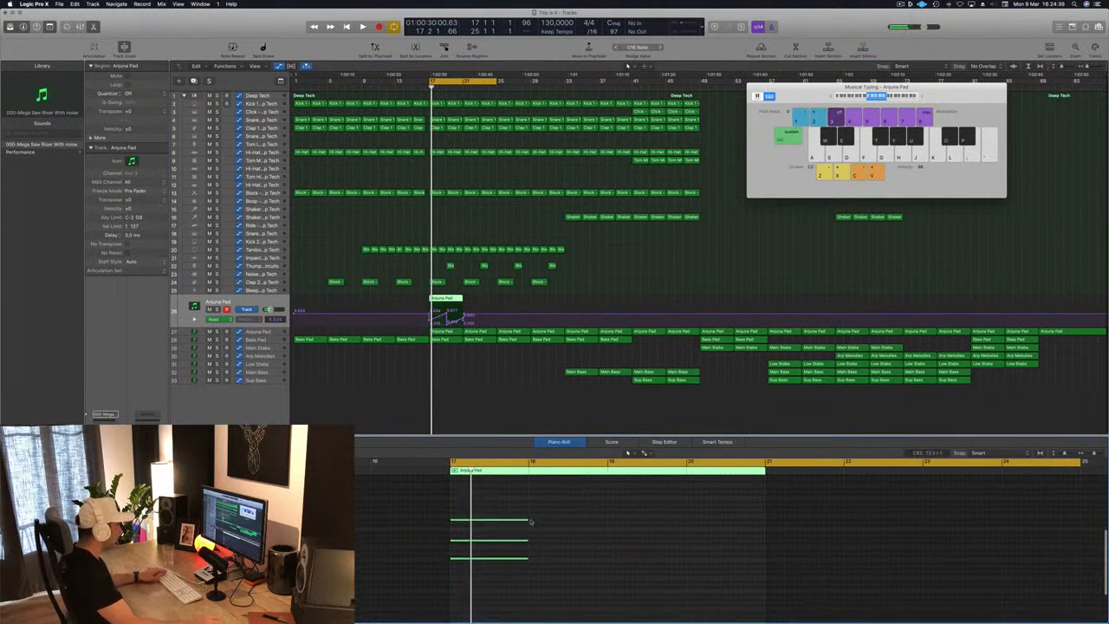
left_click_drag(525, 519, 750, 530)
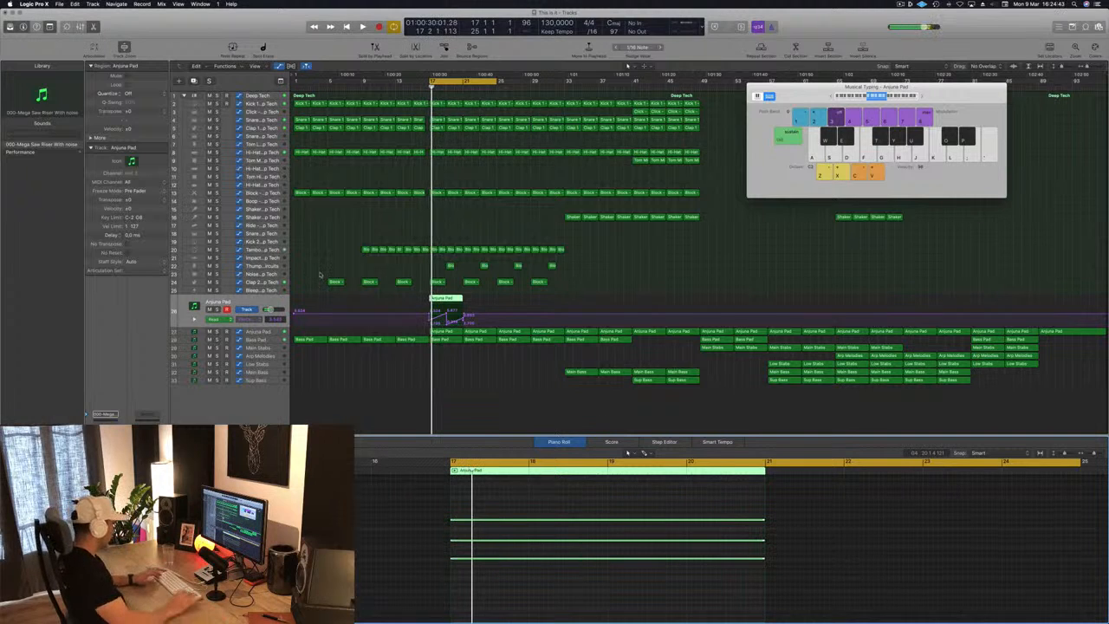
key("ctrl+super+z")
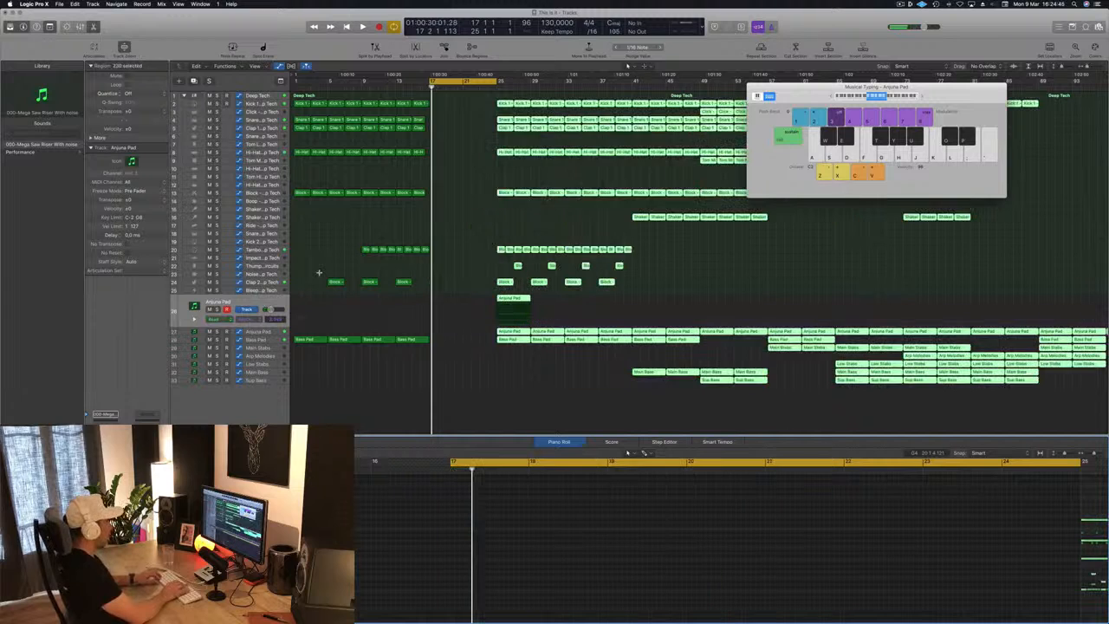
key("space")
key("space")
key("super+z")
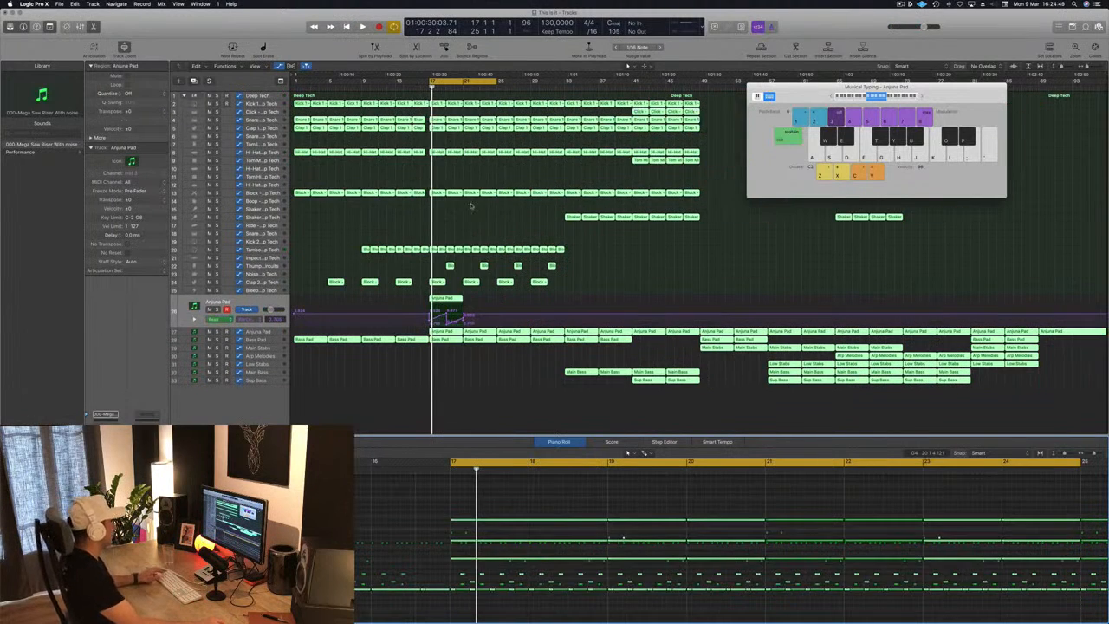
left_click(608, 287)
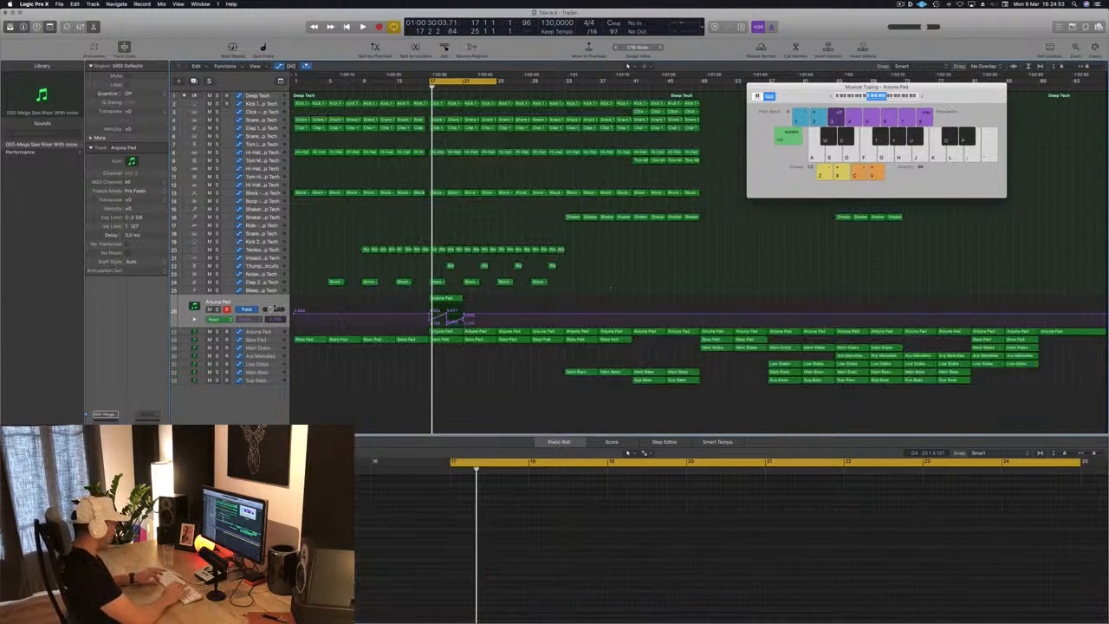
Step: Check the undo history, delete the copied automation from the riser track and play a short part of it
key("alt+super+z")
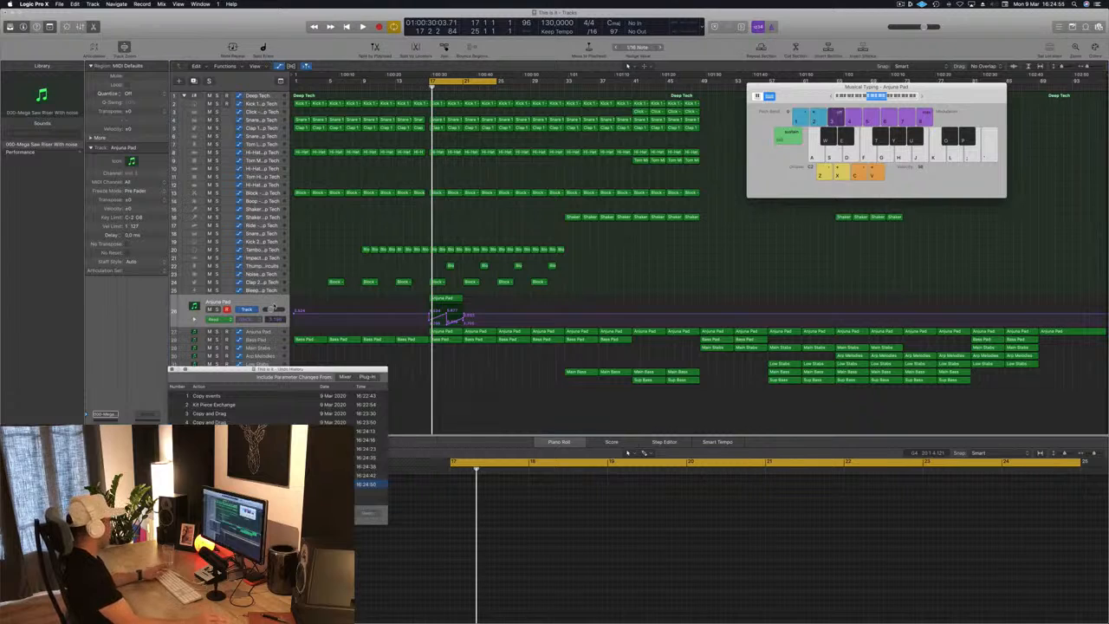
key("alt+super+z")
key("ctrl+super+BackSpace")
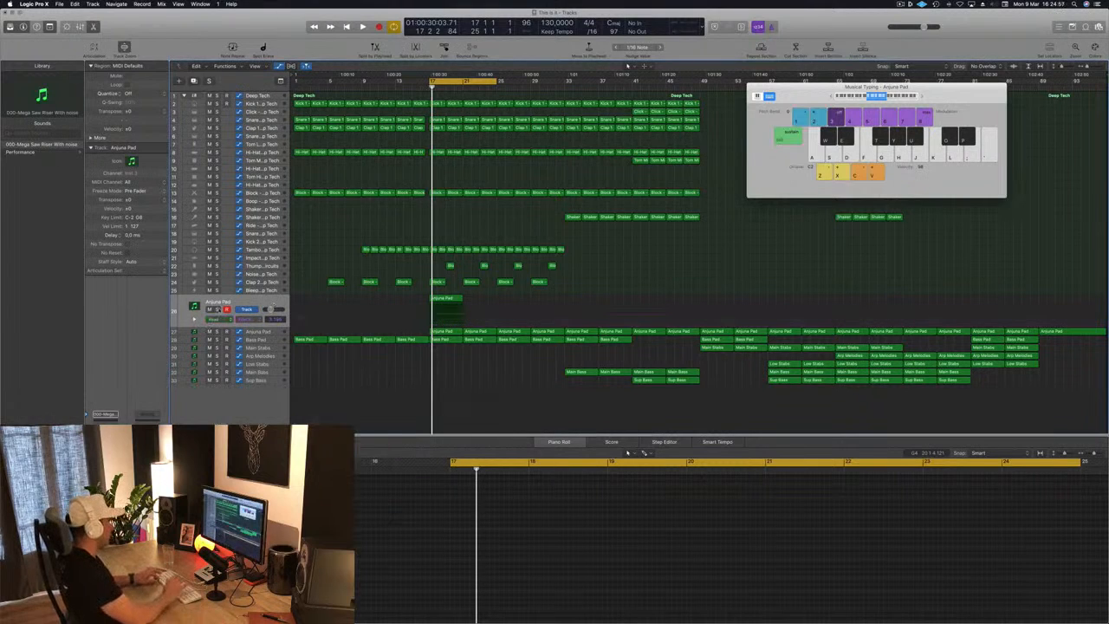
key("space")
key("space")
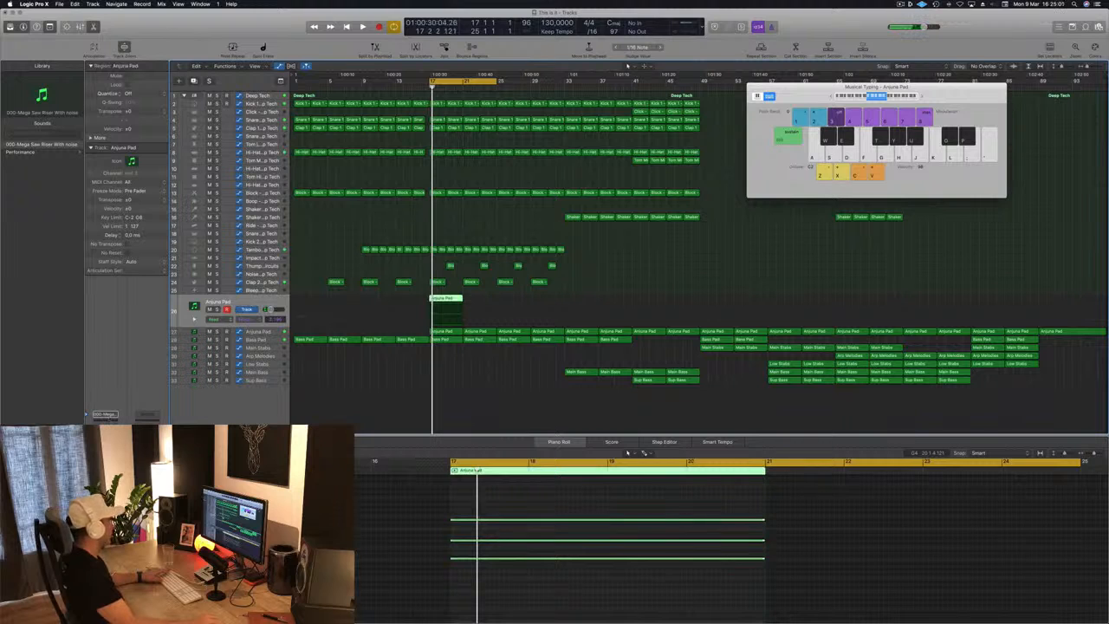
Step: Open the riser track's Sylenth1 instrument, load the preset Rizer 7 Raw, Deep And Dense and play the cycle
key("v")
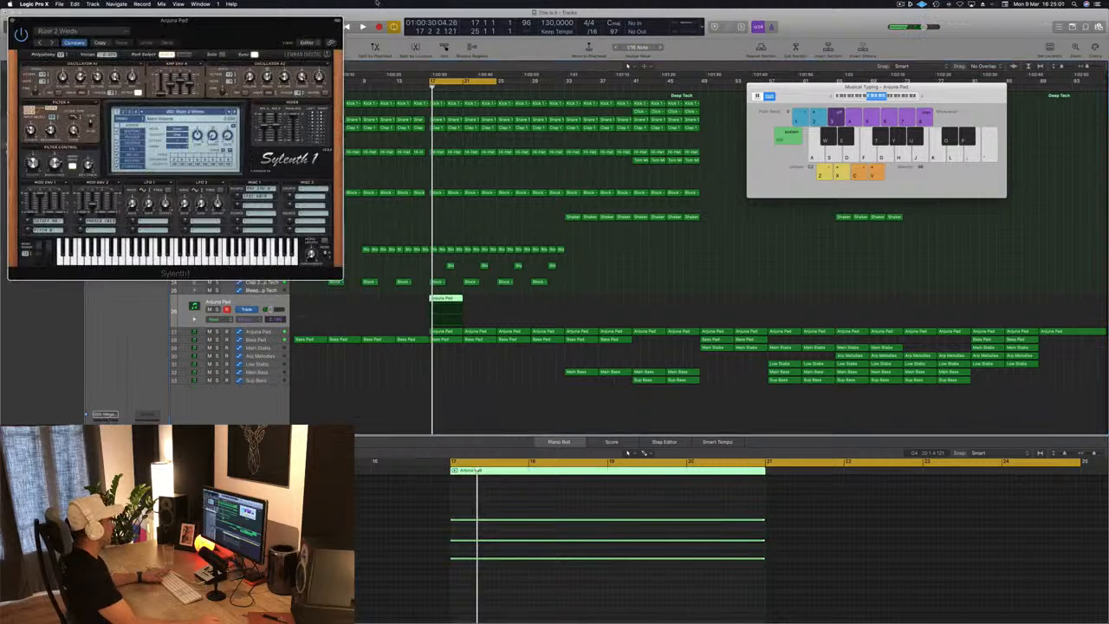
left_click_drag(258, 32, 697, 134)
left_click(667, 214)
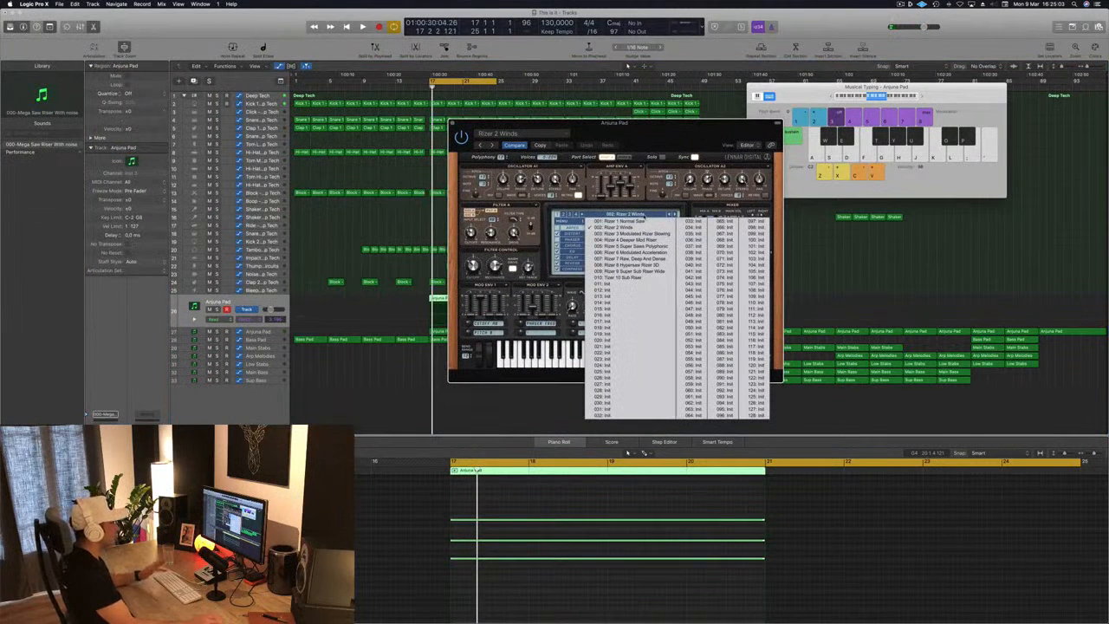
left_click_drag(670, 127, 814, 148)
left_click(772, 236)
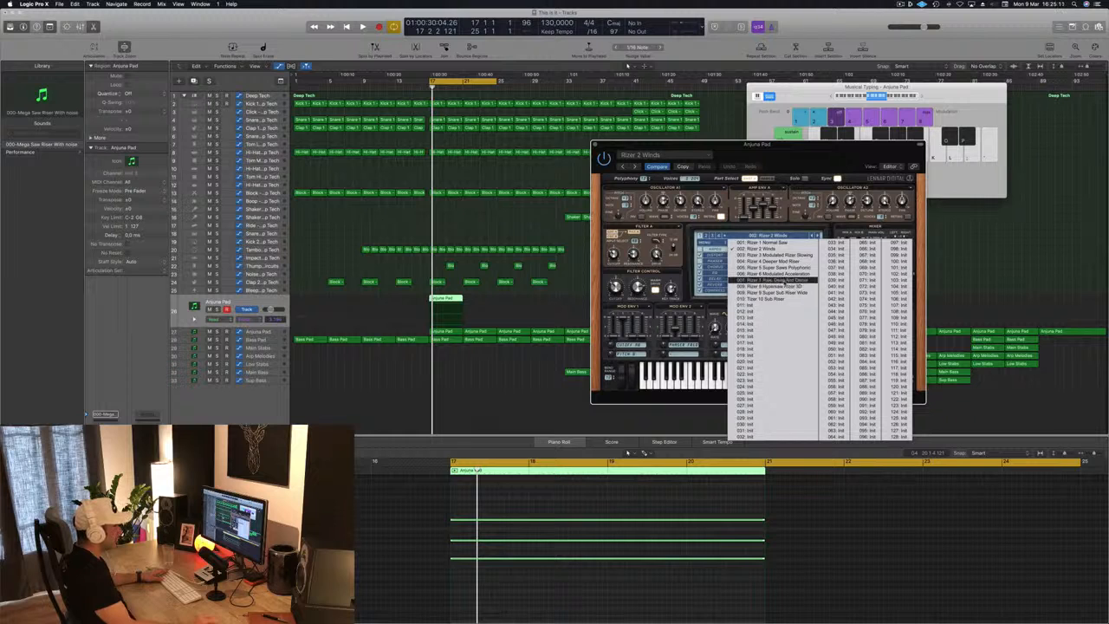
left_click(785, 282)
key("space")
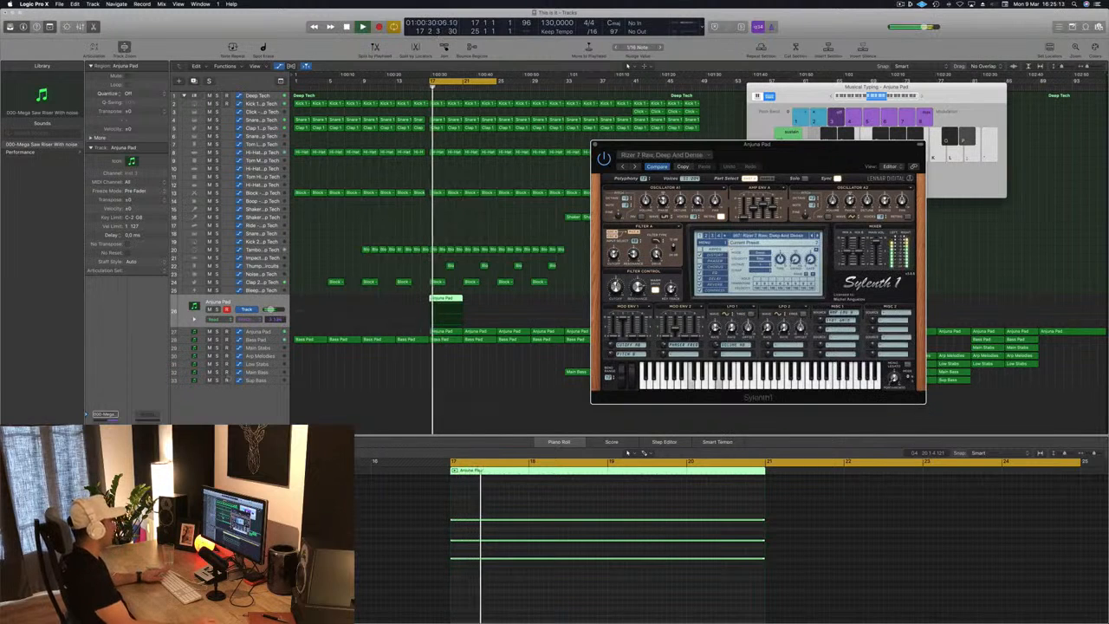
Step: Solo the riser track, switch Sylenth1 to the preset Rizer 8 Hypersaw Rizer 3D and play it
left_click_drag(796, 154, 866, 115)
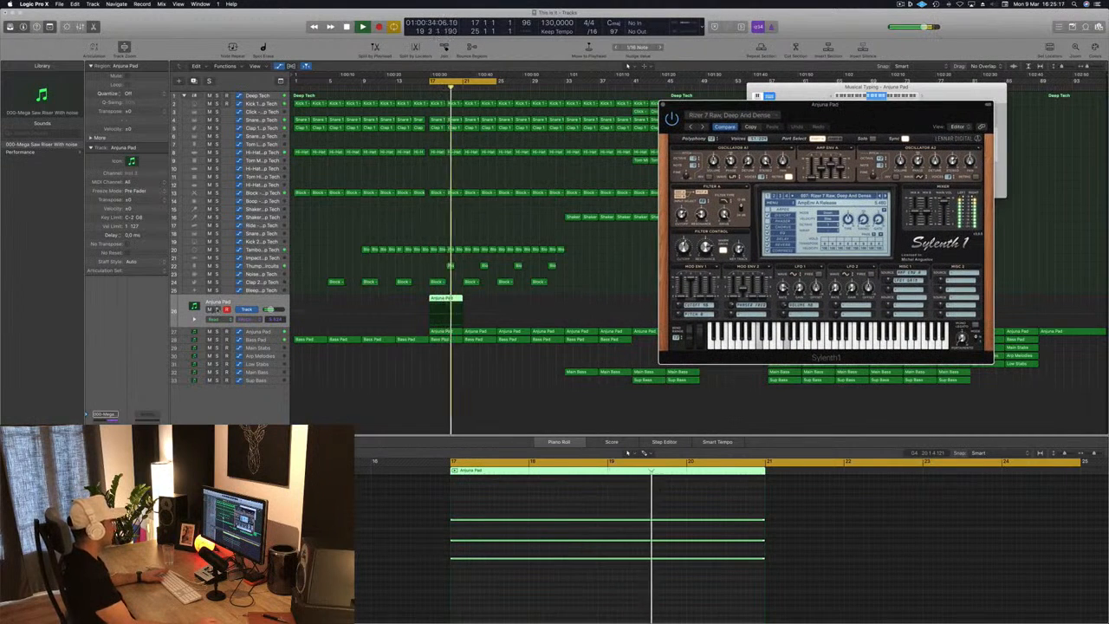
key("ctrl+s")
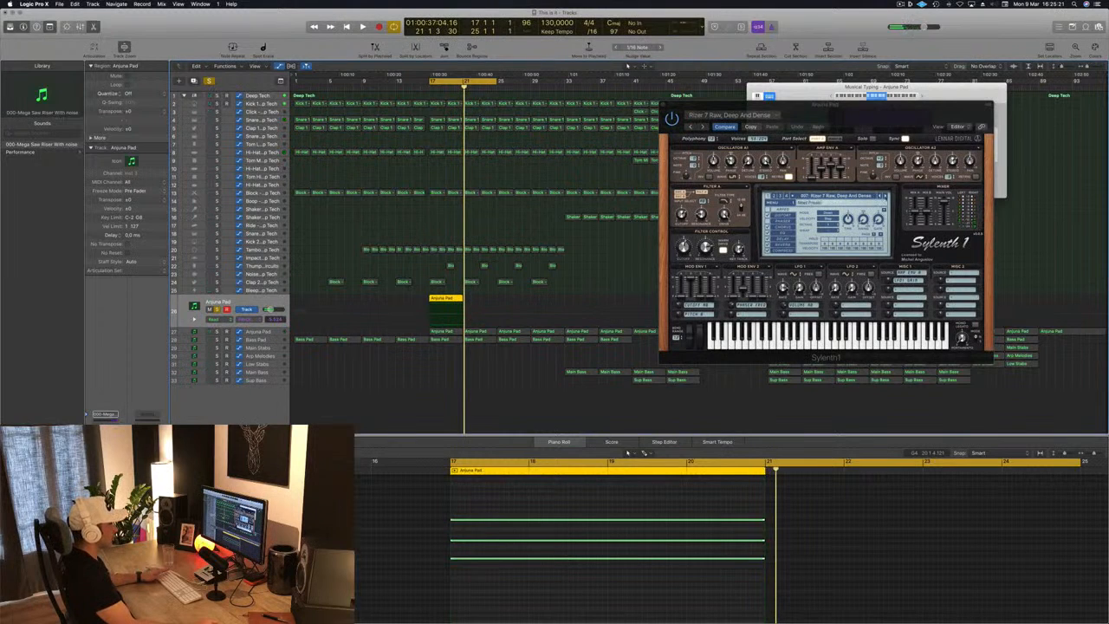
left_click(884, 197)
key("space")
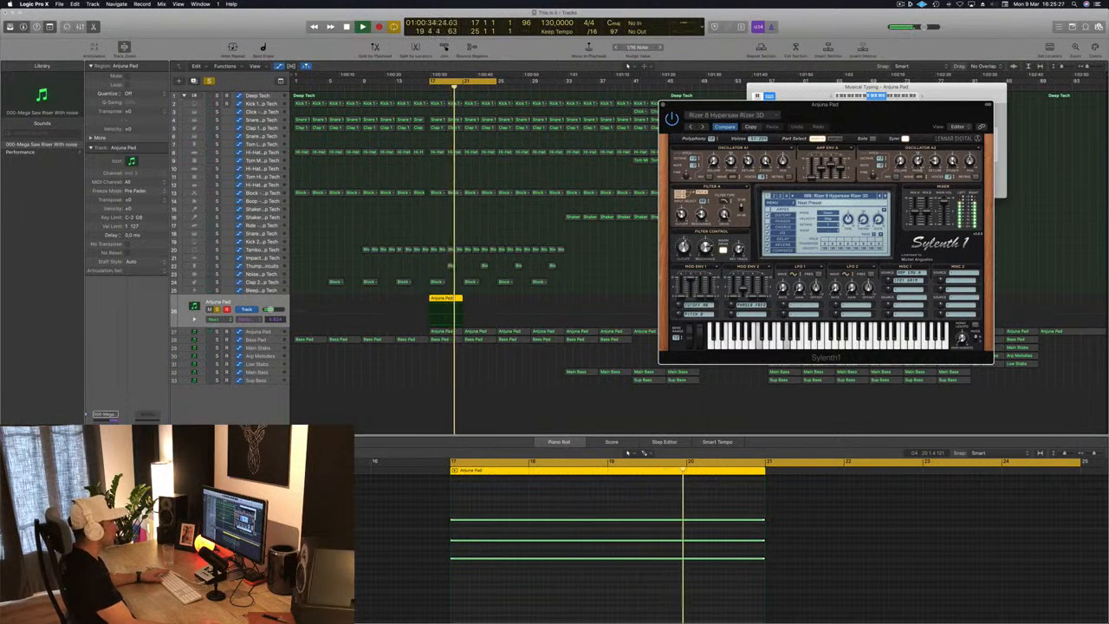
Step: Extend the riser region and its three notes to bar 25
key("super+Left")
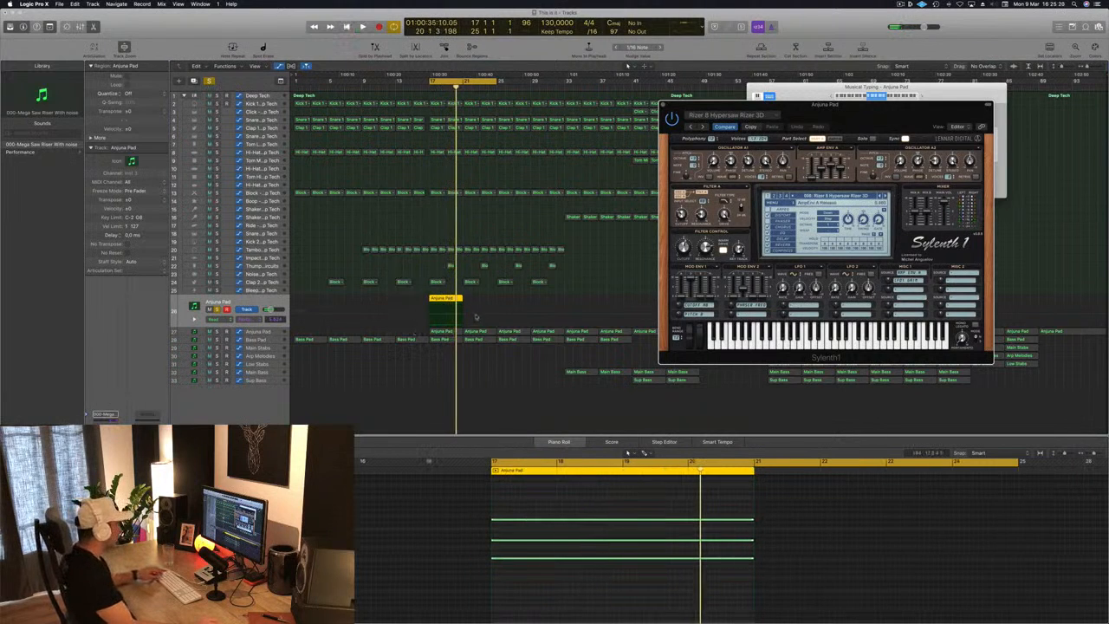
left_click_drag(461, 298, 497, 298)
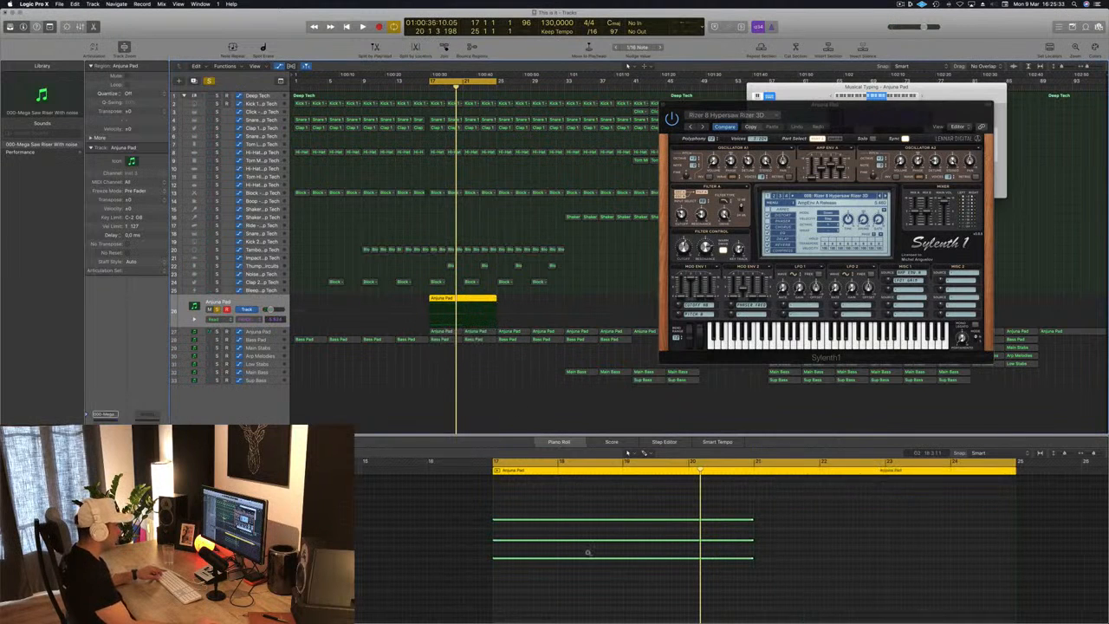
key("super+Left")
left_click_drag(785, 487, 740, 592)
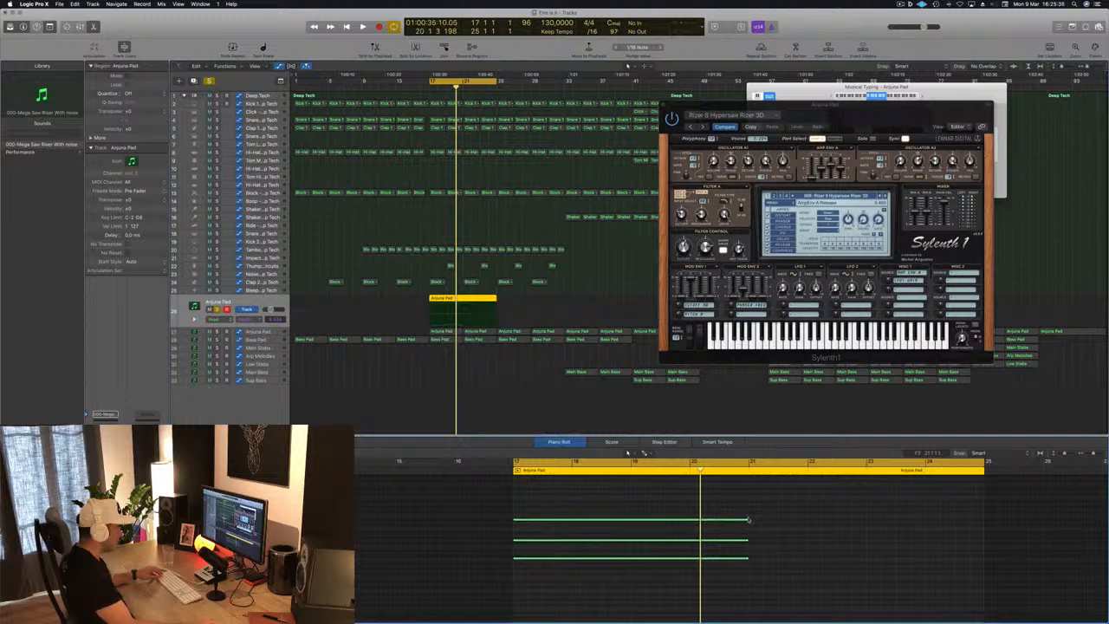
left_click_drag(747, 521, 951, 521)
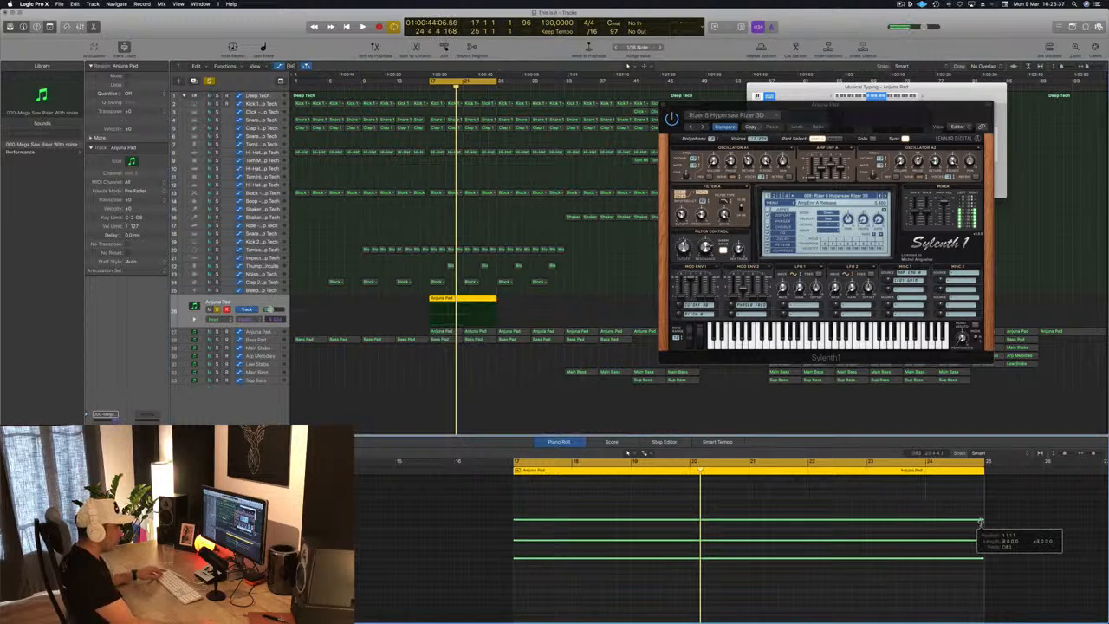
Step: Delete the two lower notes of the riser chord, keeping only the highest one, and listen to the result
key("space")
left_click_drag(887, 118, 821, 123)
key("space")
left_click_drag(494, 528, 572, 580)
key("Delete")
key("space")
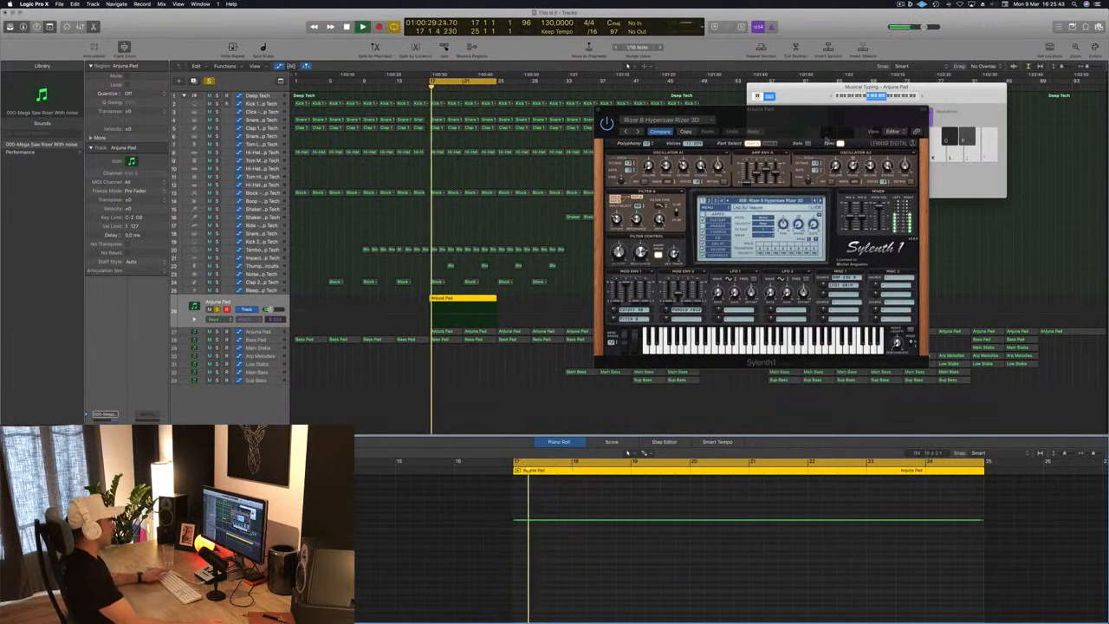
Step: Audition the Sylenth1 preset Rizer 9 Super Sub Riser Wide, then switch to Tizer 10 Sub Riser and play it through
left_click(820, 201)
key("space")
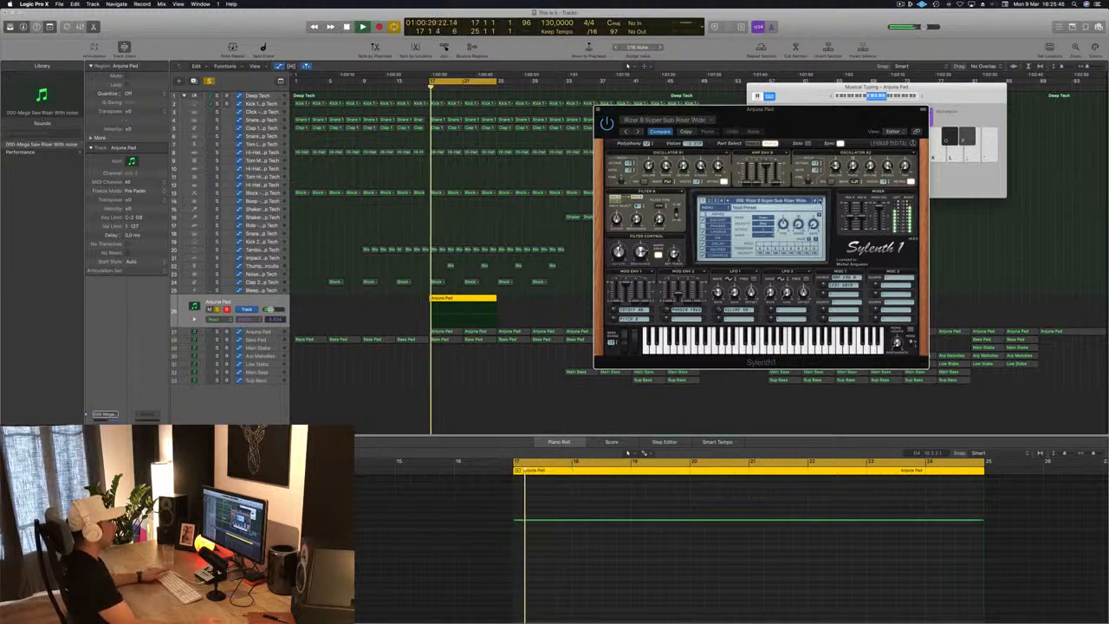
key("space")
left_click(820, 201)
key("space")
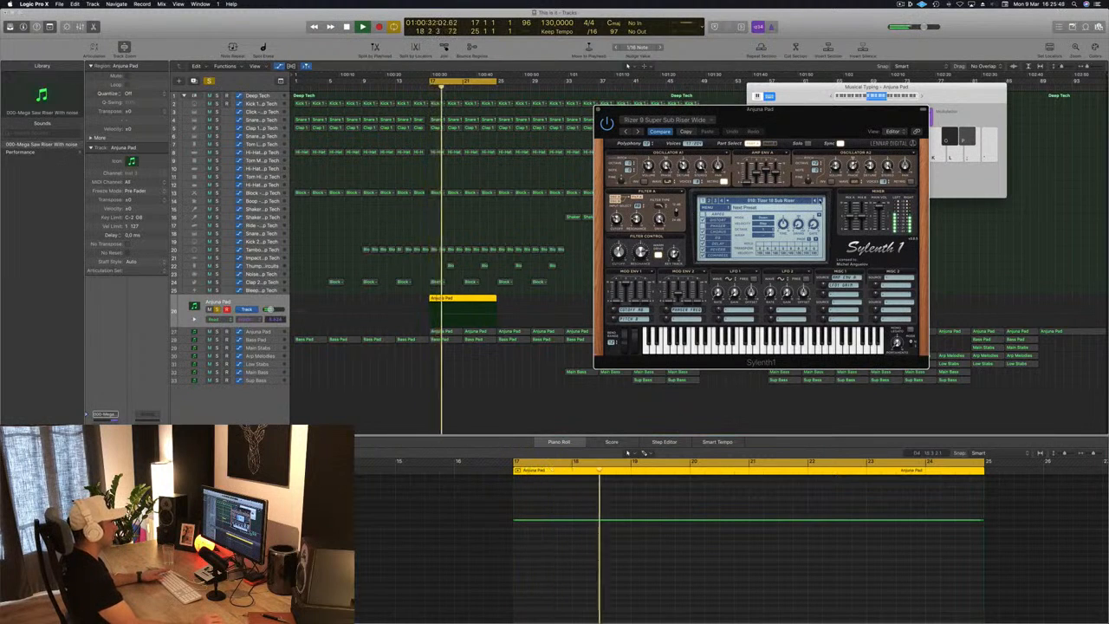
left_click_drag(818, 121, 926, 147)
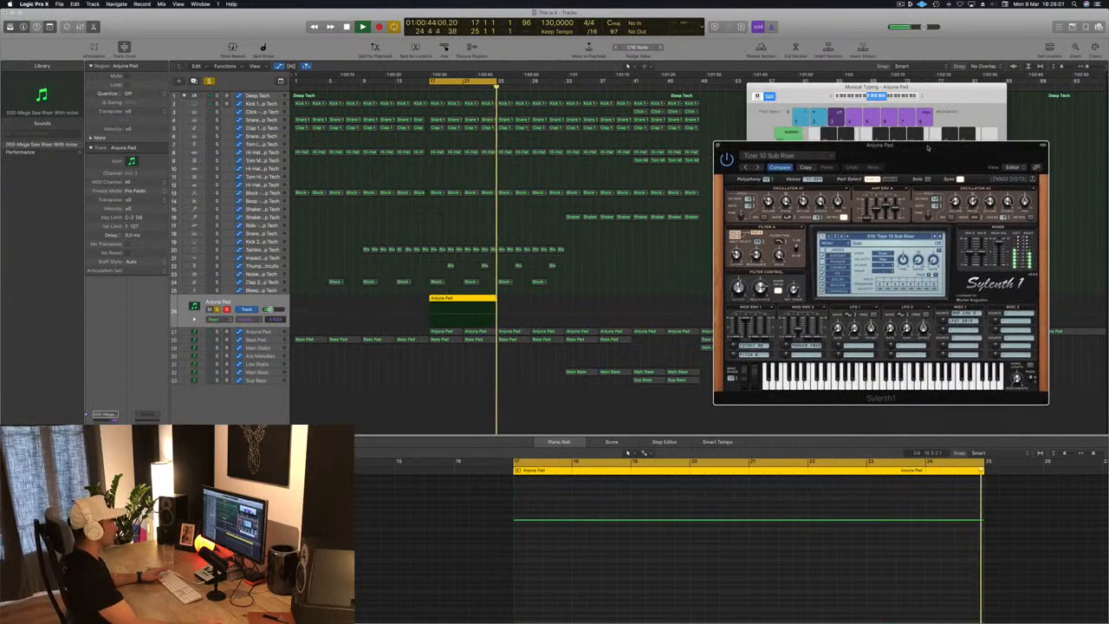
Step: Extend the riser region and its single note to bar 33
left_click(496, 299)
left_click_drag(496, 299, 564, 317)
left_click_drag(735, 520, 938, 521)
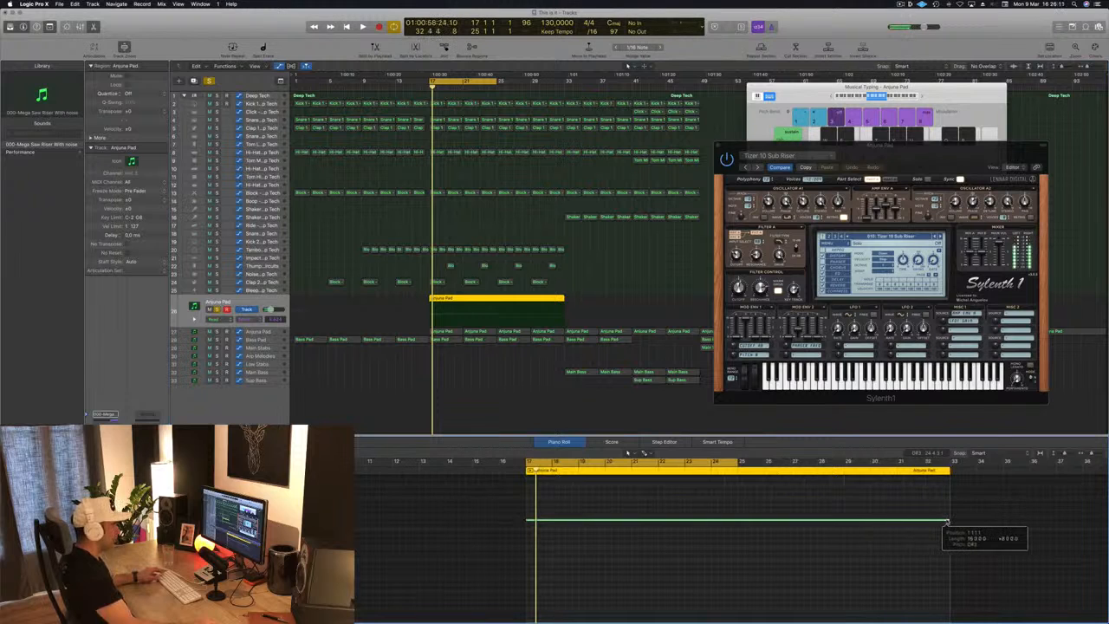
Step: Extend the end of the cycle range to bar 33, listen to the full riser and close the Sylenth1 window
left_click_drag(919, 159, 766, 107)
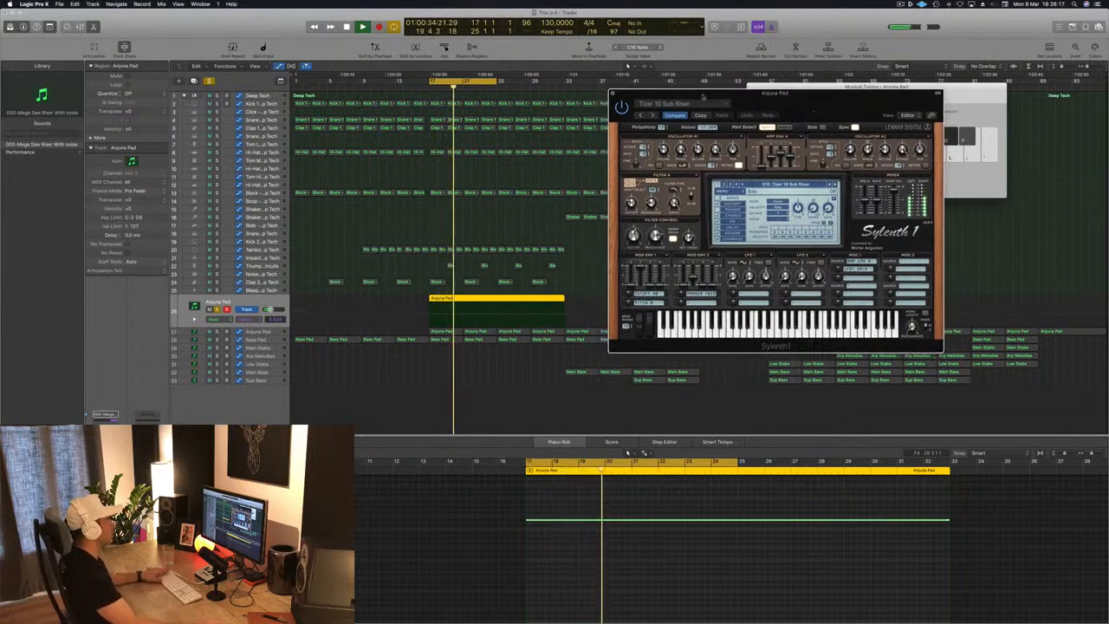
left_click(489, 82)
left_click(489, 81)
left_click(490, 81)
left_click_drag(495, 81, 559, 82)
left_click_drag(670, 93, 722, 86)
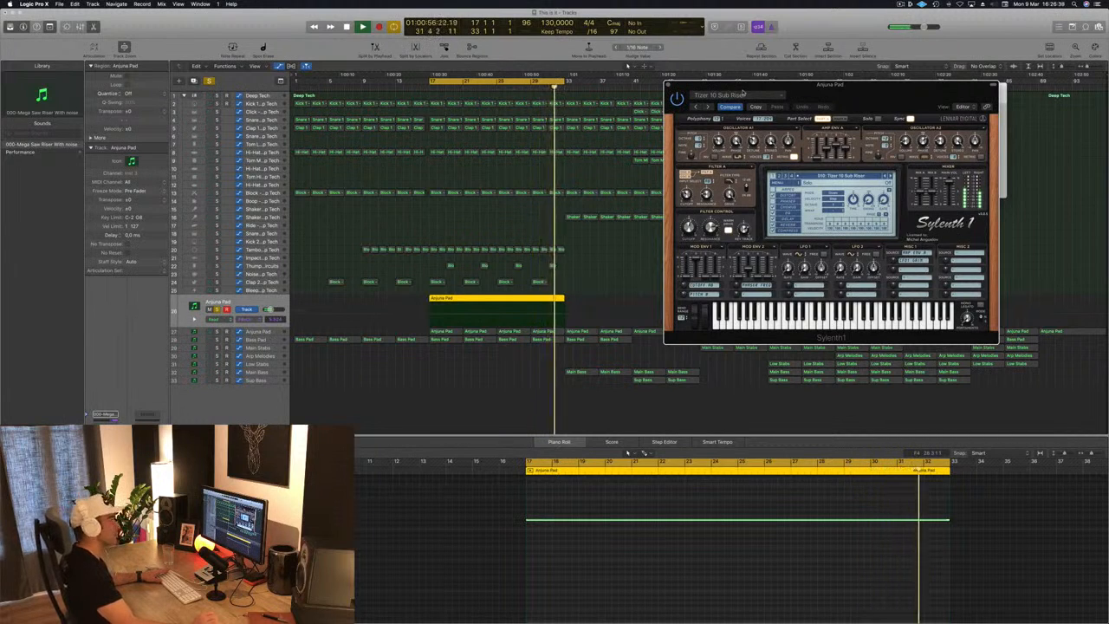
left_click(668, 86)
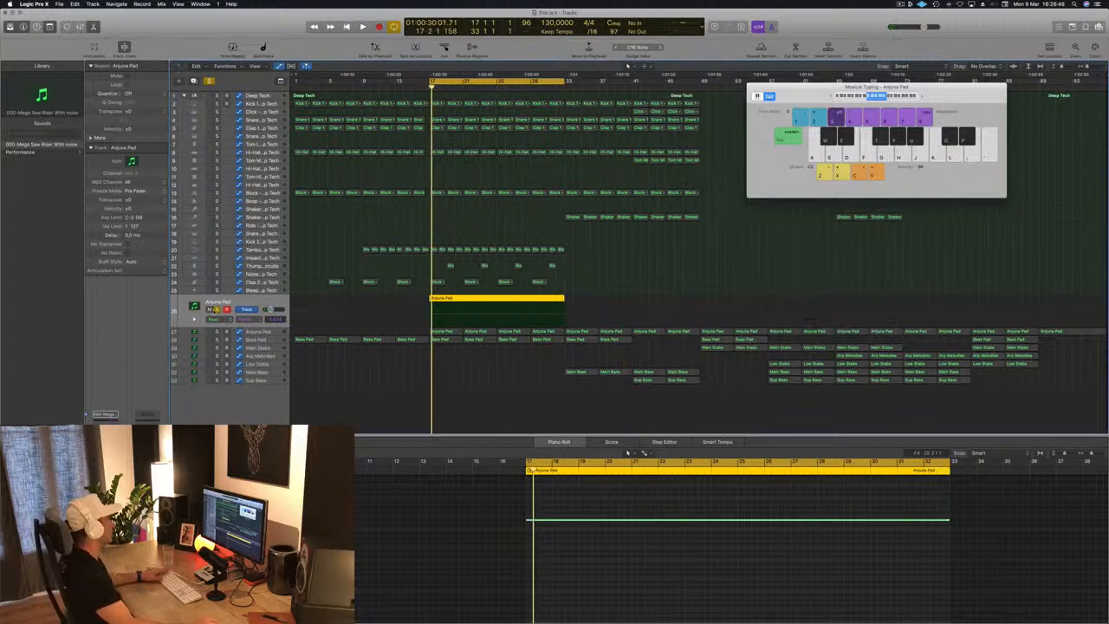
Step: Turn off solo on the riser track and play bars 17 to 33 in the full mix
key("s")
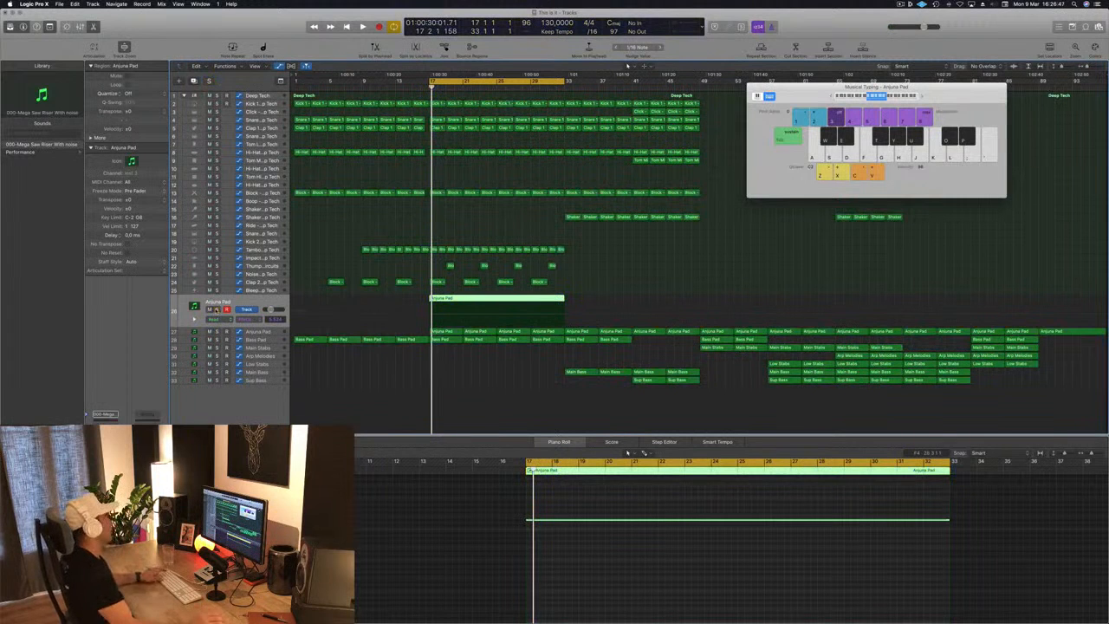
key("space")
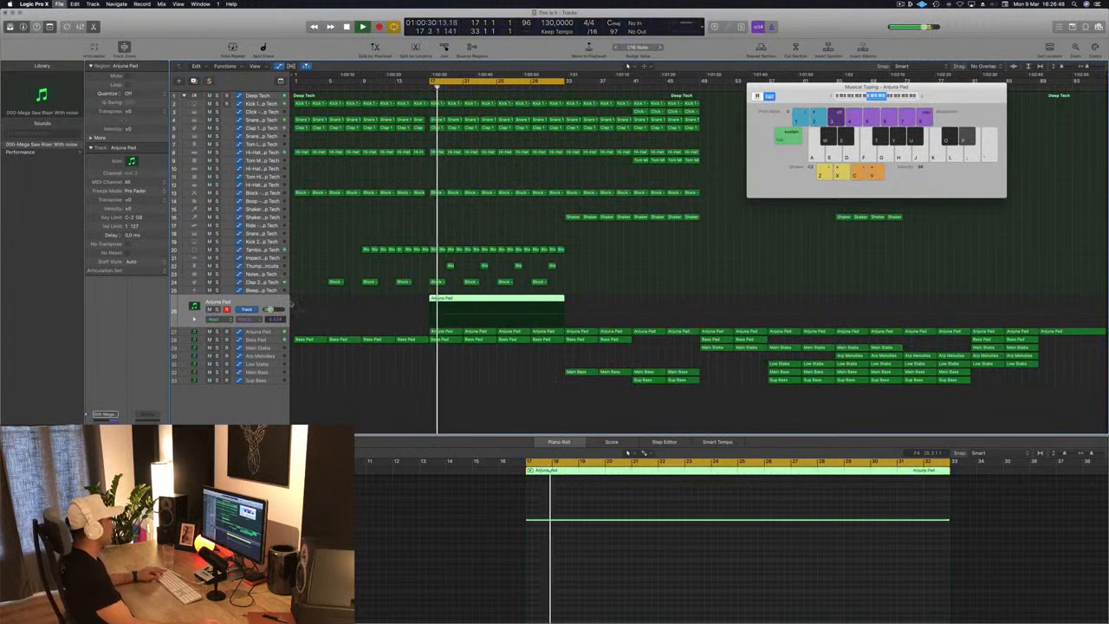
key("super+Right")
key("super+Left")
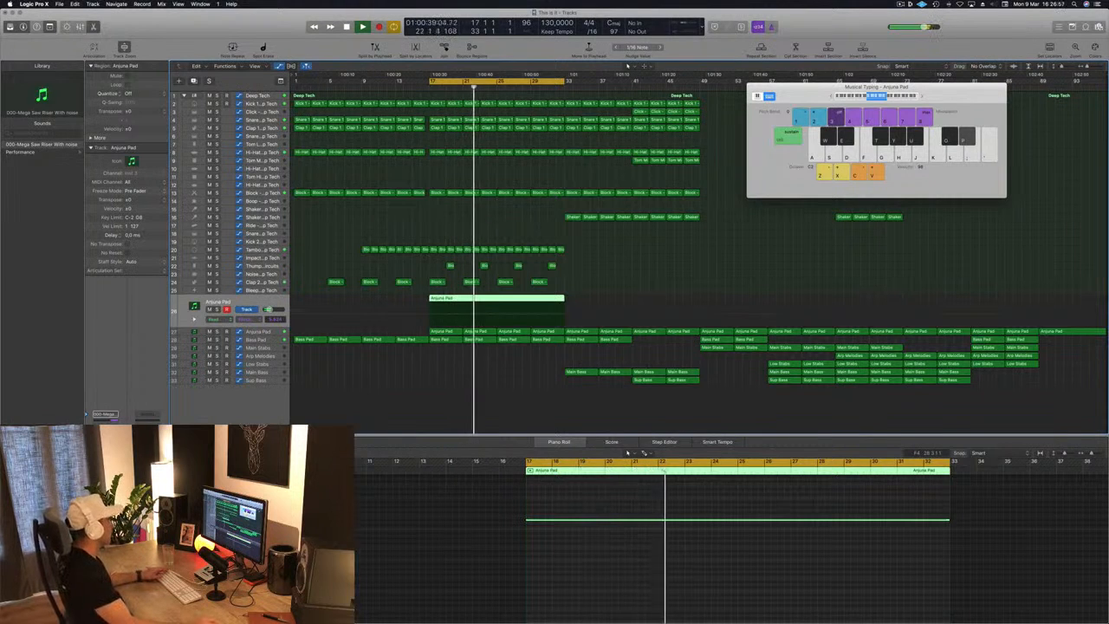
Step: Sidechain the riser track's Compressor to Bus 14 (Kick 1 - Deep Tech), adjust its threshold and close the plug-in window
key("v")
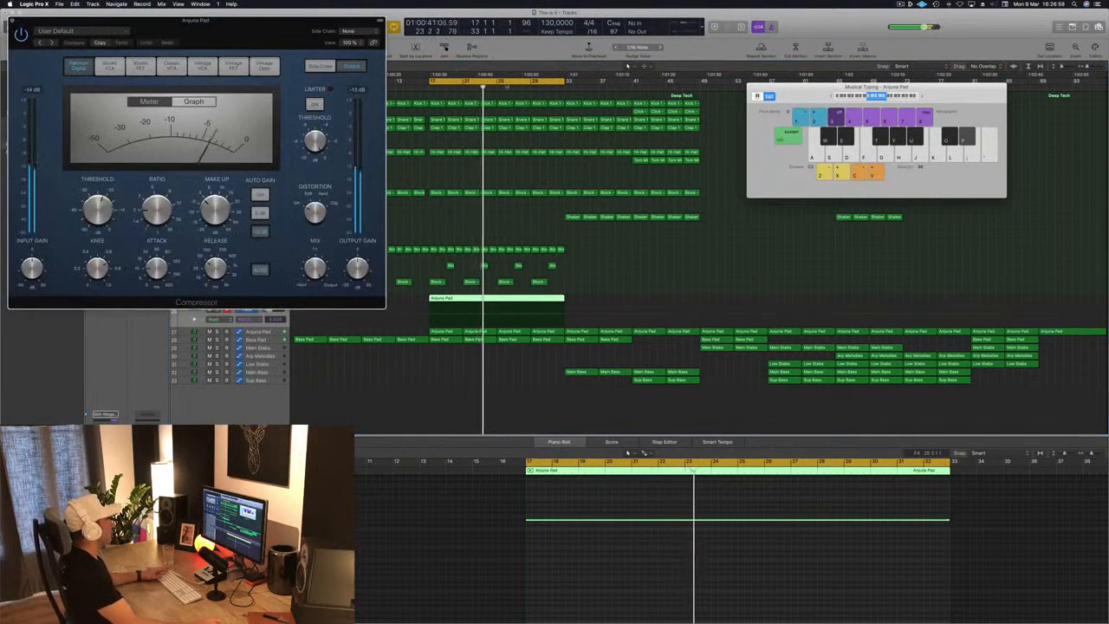
left_click_drag(196, 20, 562, 104)
left_click(712, 116)
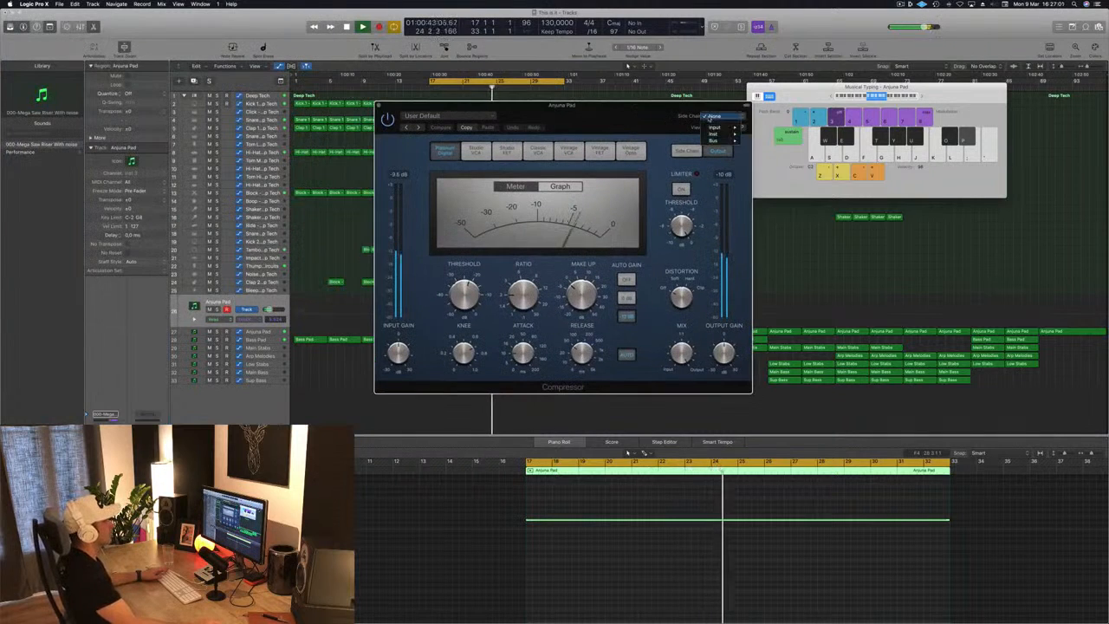
mouse_move(713, 141)
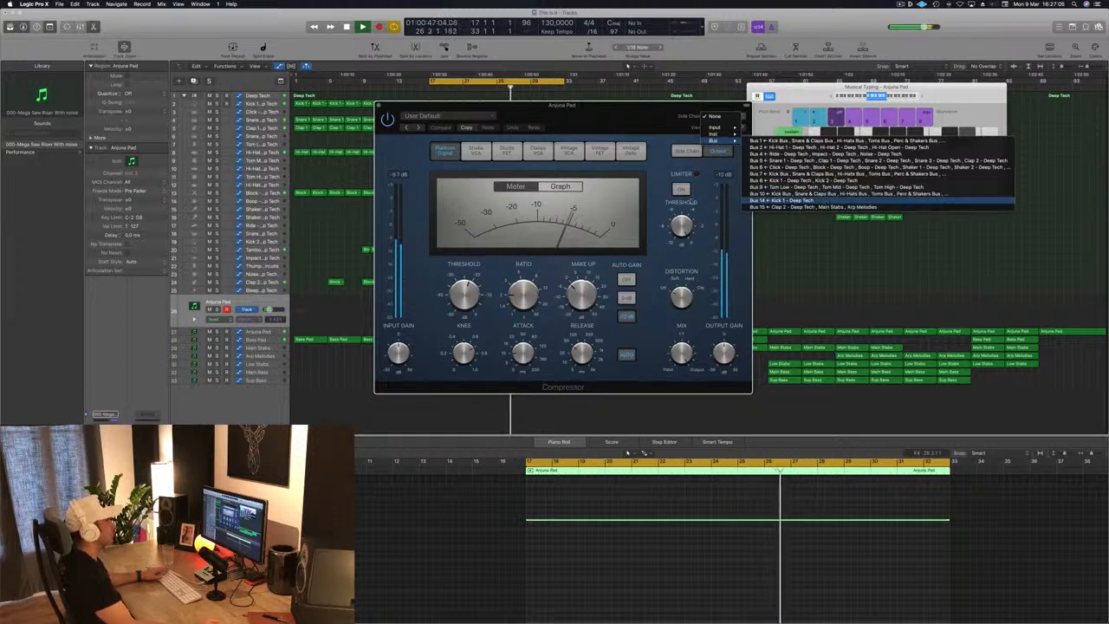
left_click(779, 200)
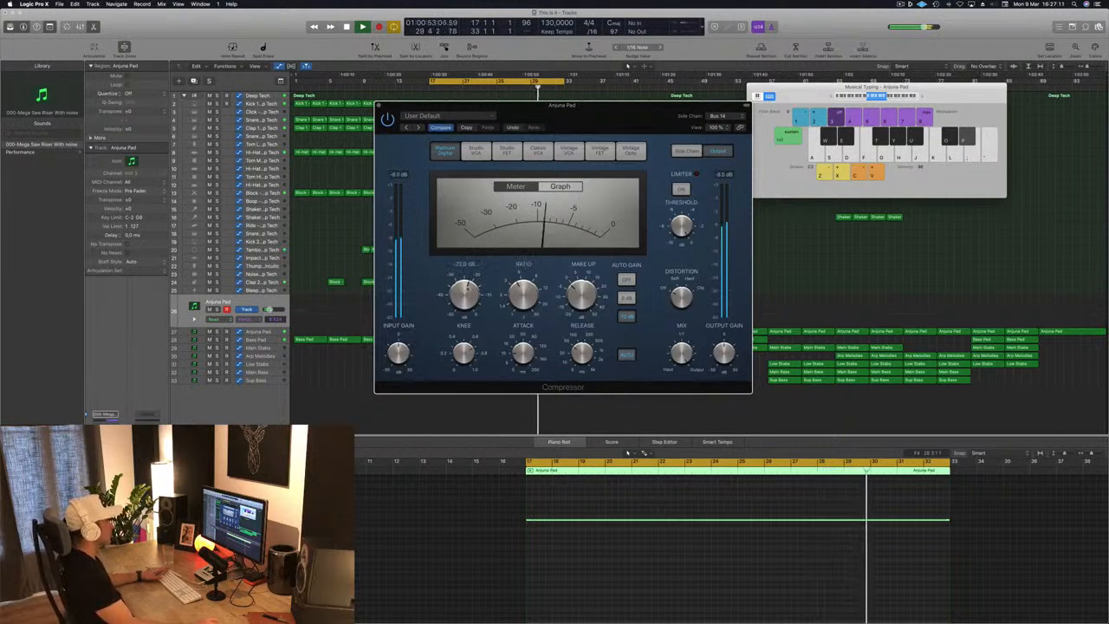
left_click(377, 105)
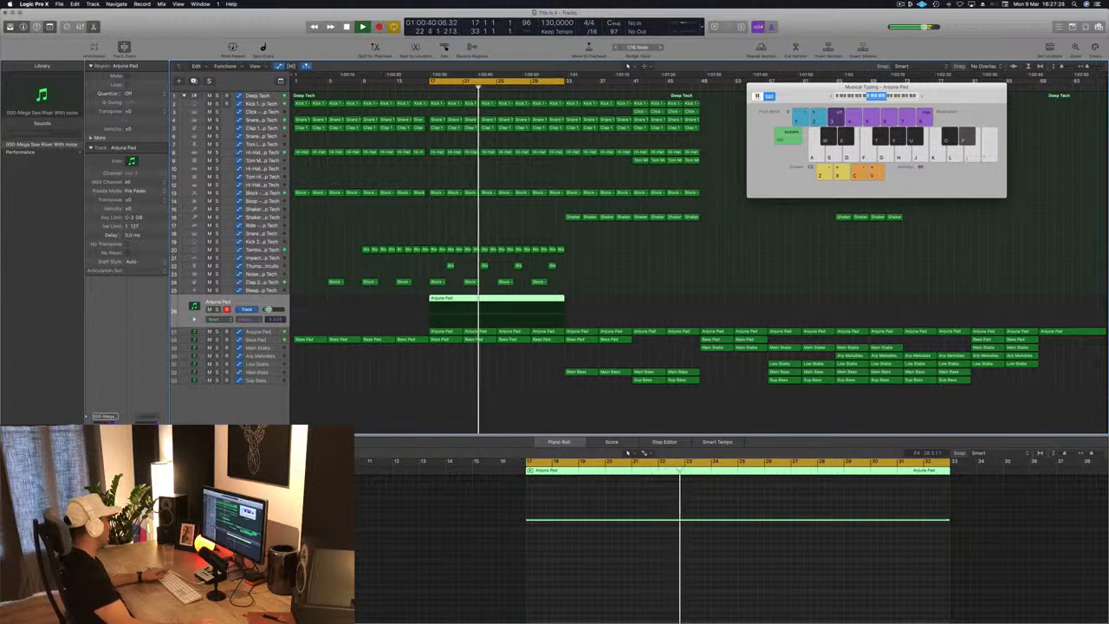
Step: Remove the Bass Pad automation drop at bar 29 so the last ramp climbs continuously from bar 25 to bar 33
left_click(657, 263)
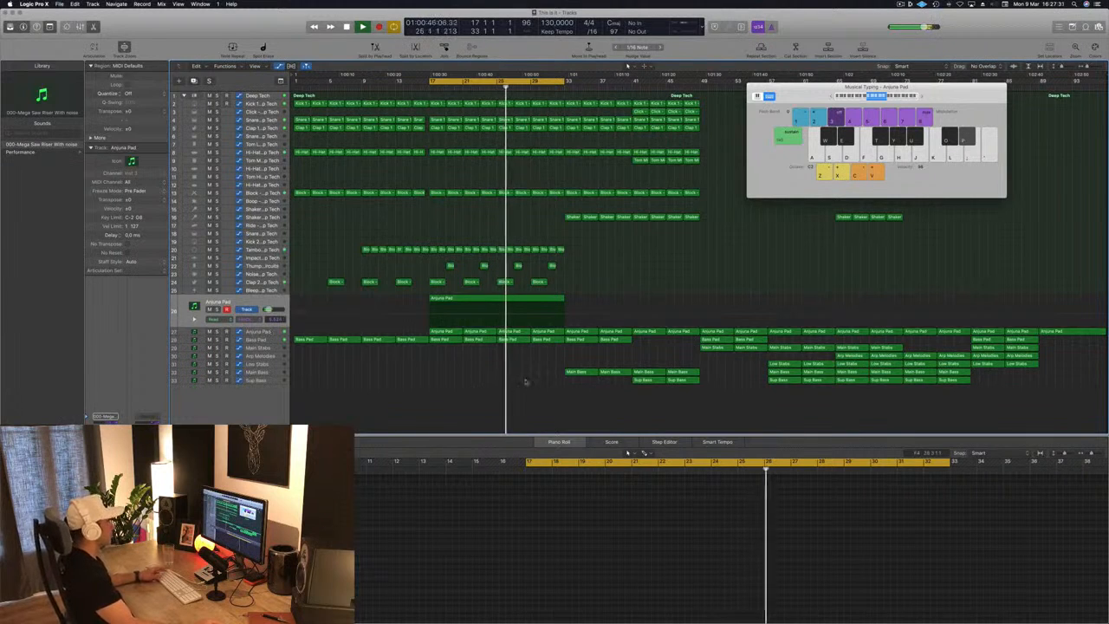
left_click(274, 341)
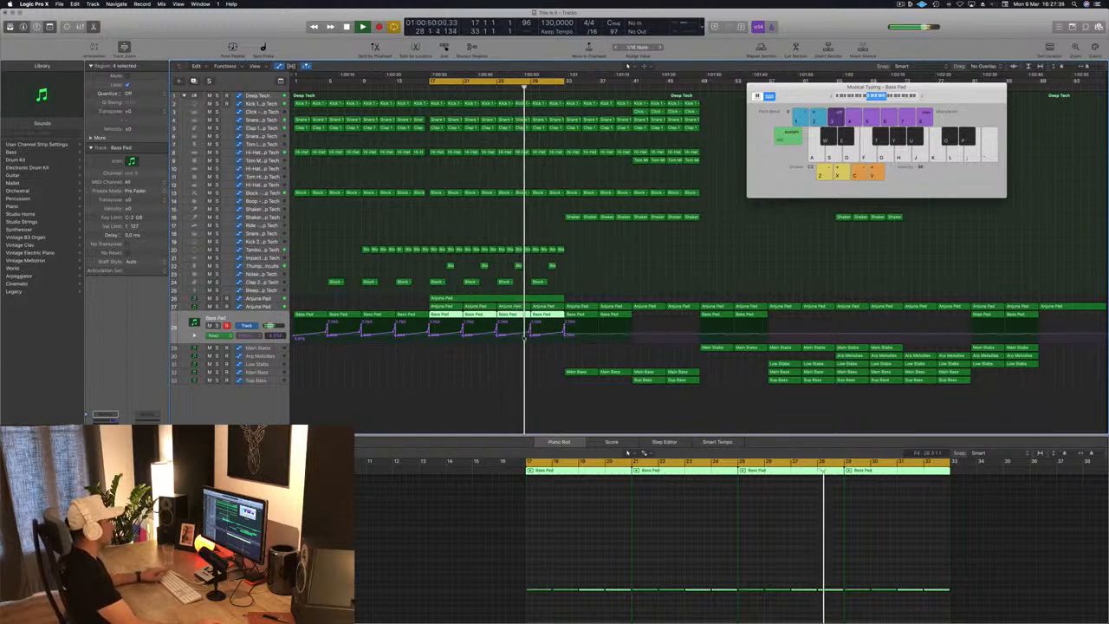
left_click(531, 336)
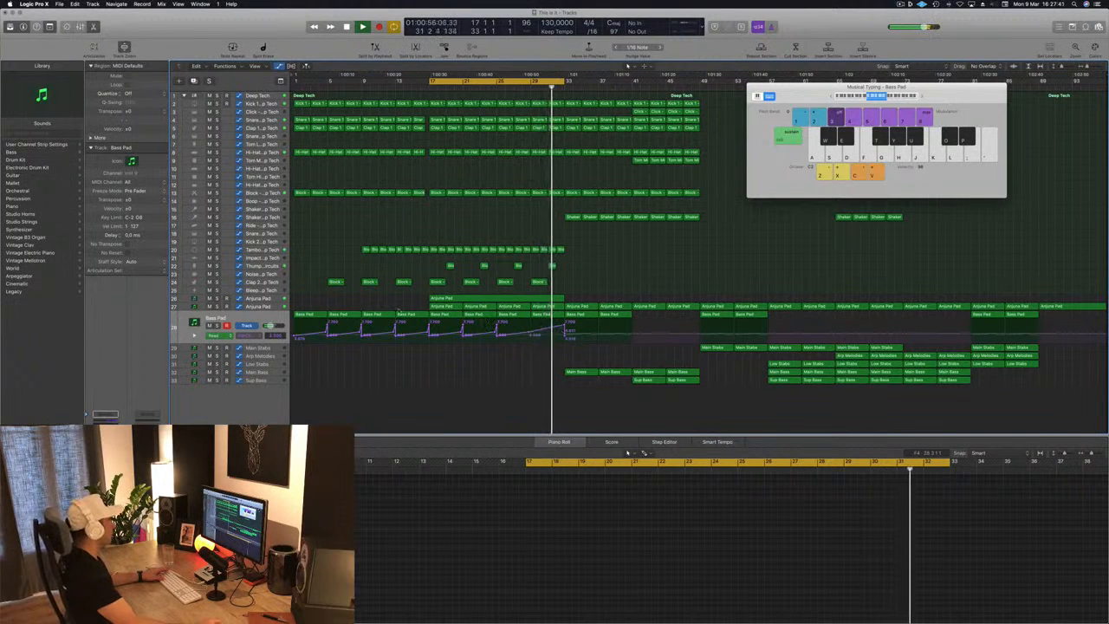
Step: Reshape the Anjuna Pad automation into one longer, higher ramp from bar 29 to bar 33
left_click(259, 308)
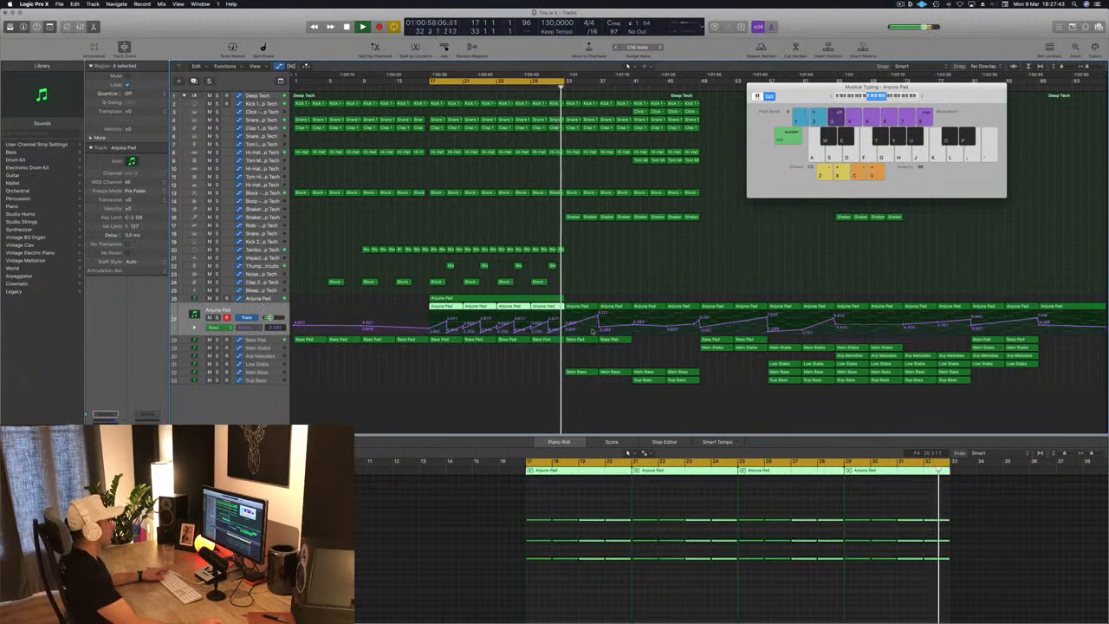
left_click(549, 329)
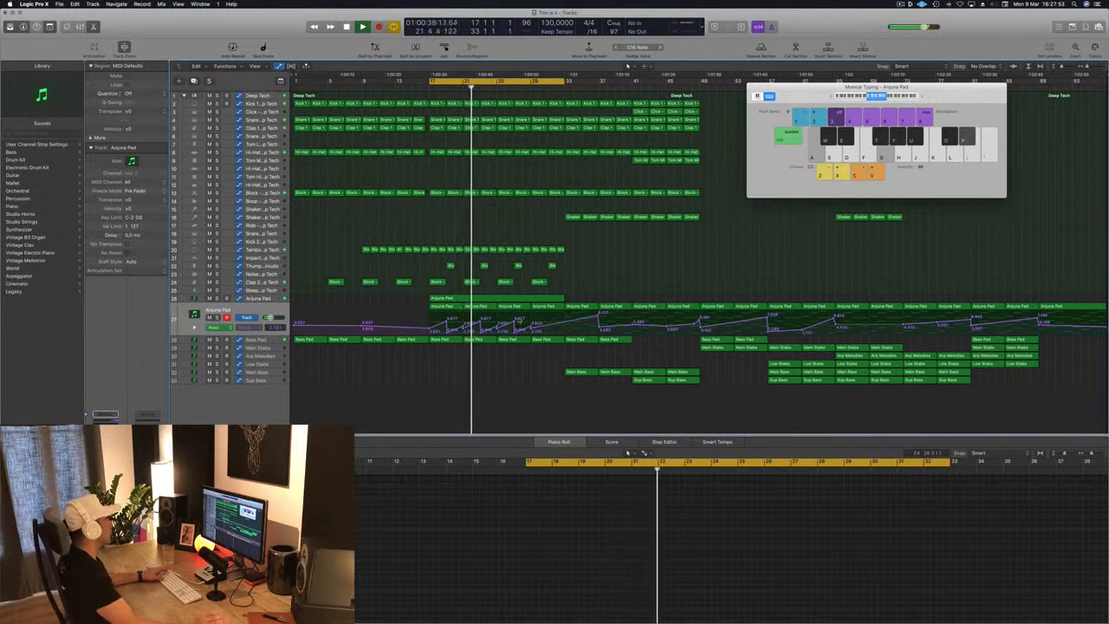
left_click(532, 327)
left_click_drag(533, 327, 567, 316)
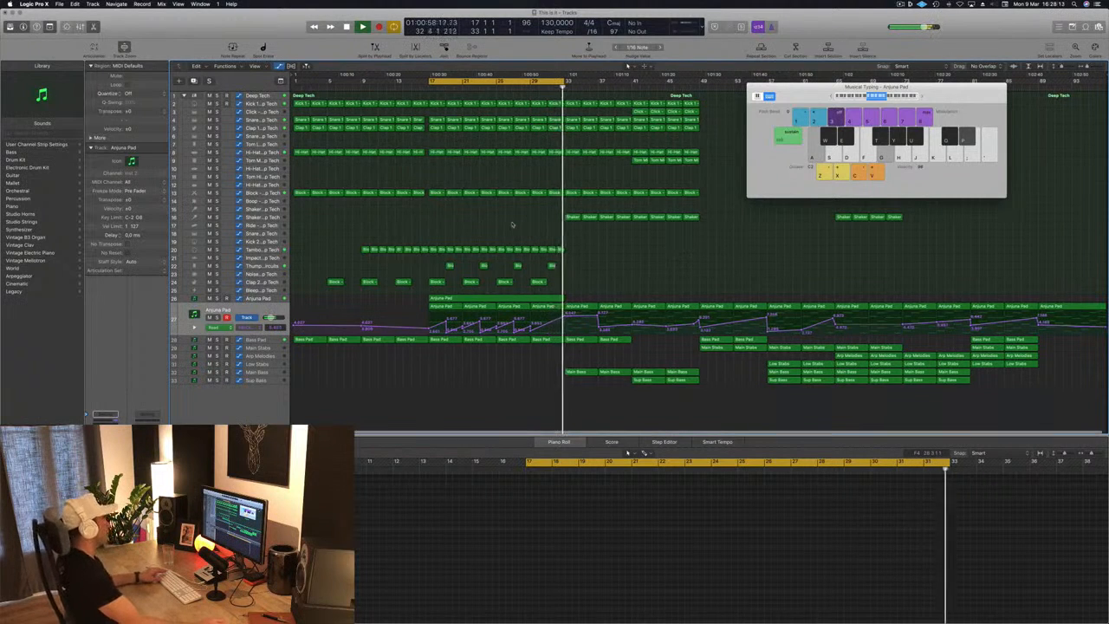
Step: Copy the shaker regions from bar 33 into bars 25 to 33 and play the section
left_click_drag(545, 212, 498, 221)
left_click(489, 233)
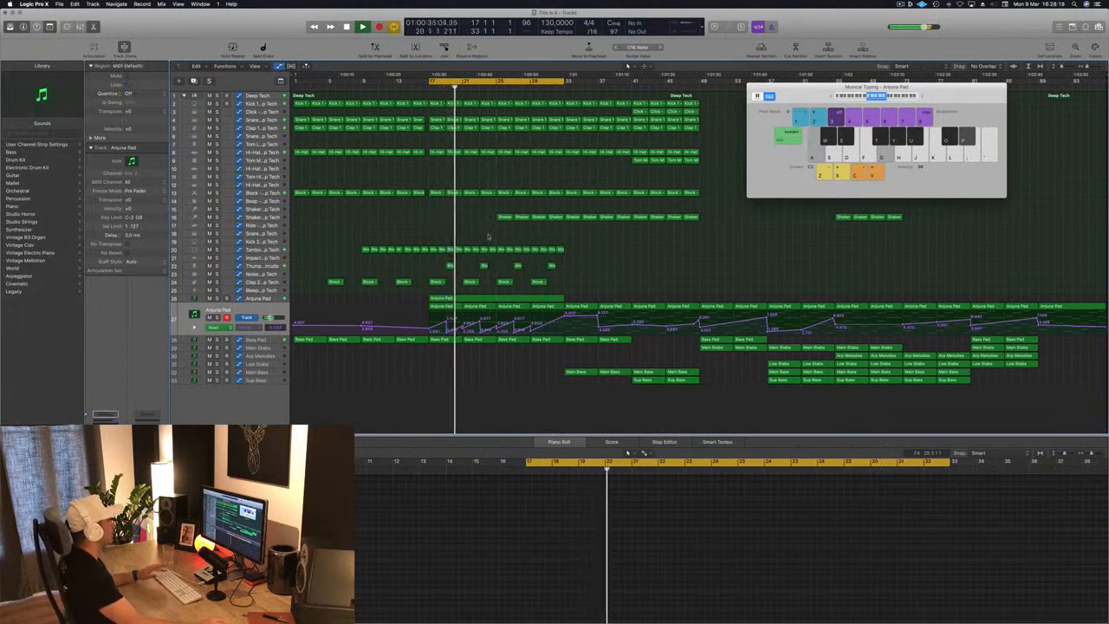
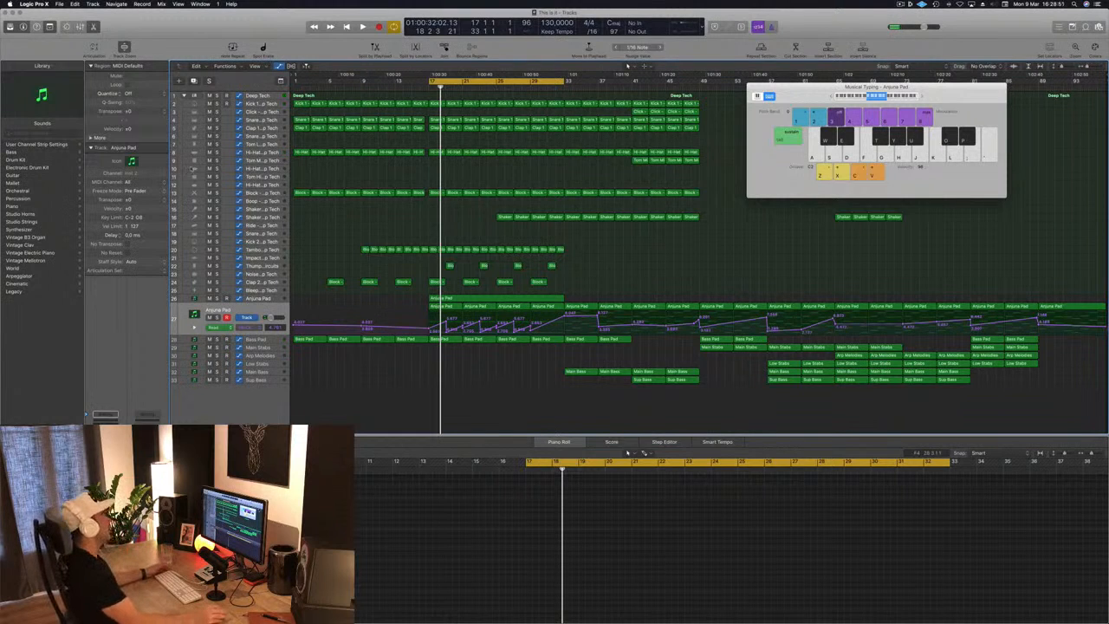
key("space")
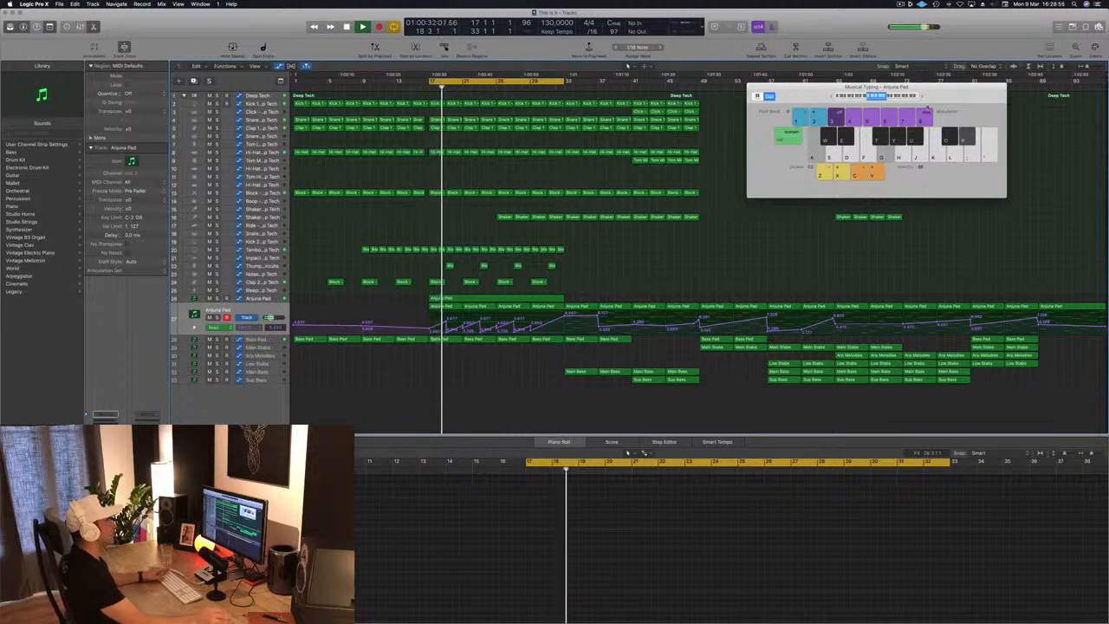
Step: Close the Musical Typing window, select the riser track and listen through the section up to bar 33
left_click_drag(943, 99, 959, 111)
key("super+k")
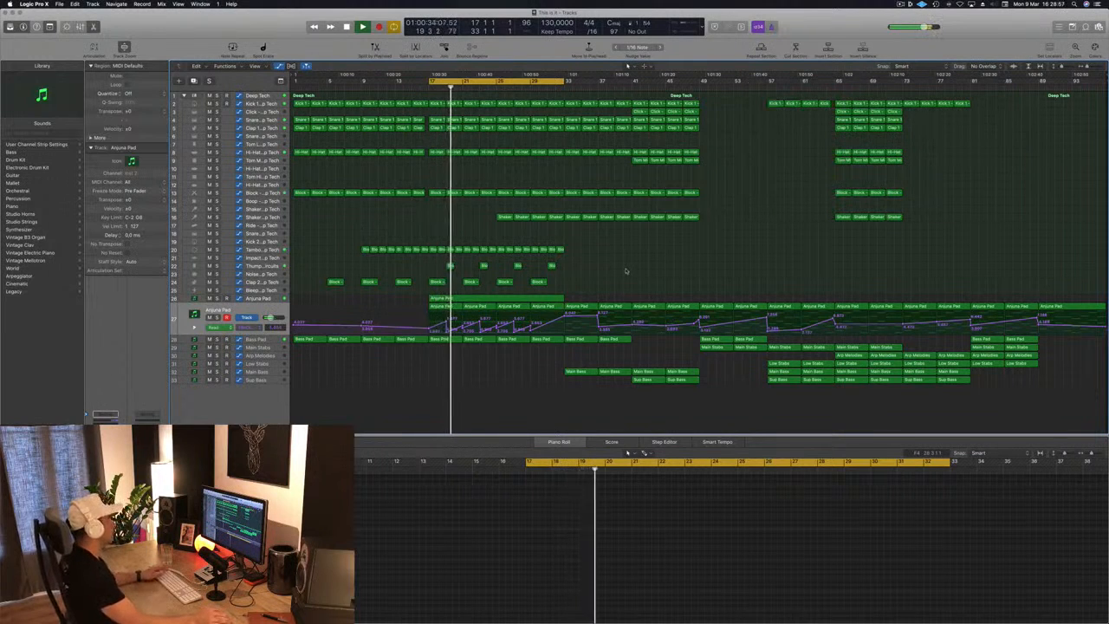
left_click(272, 299)
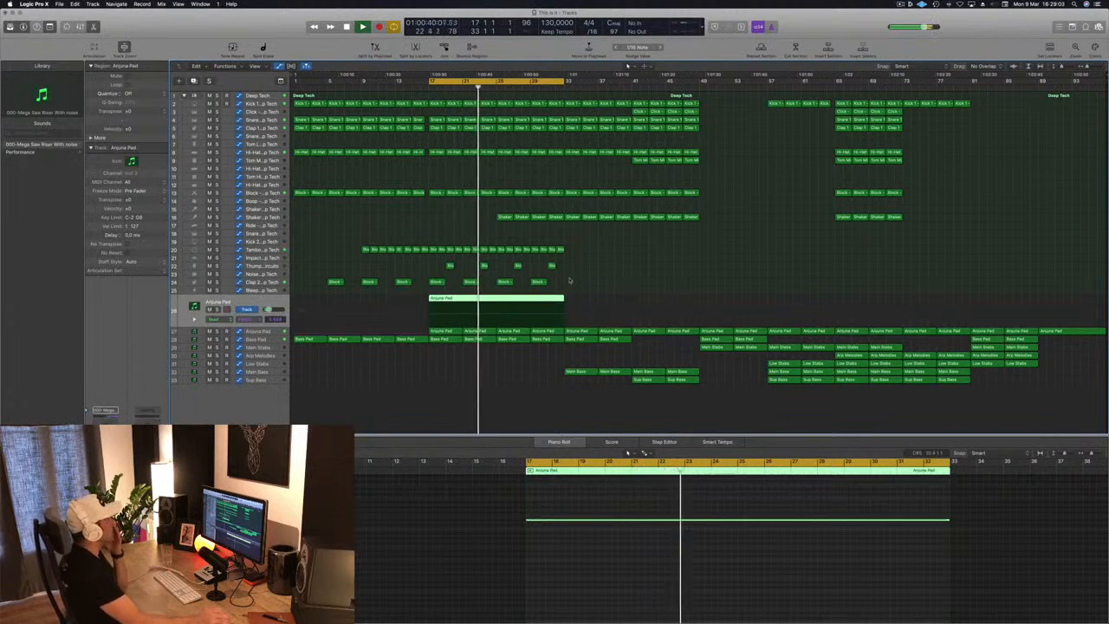
left_click(576, 278)
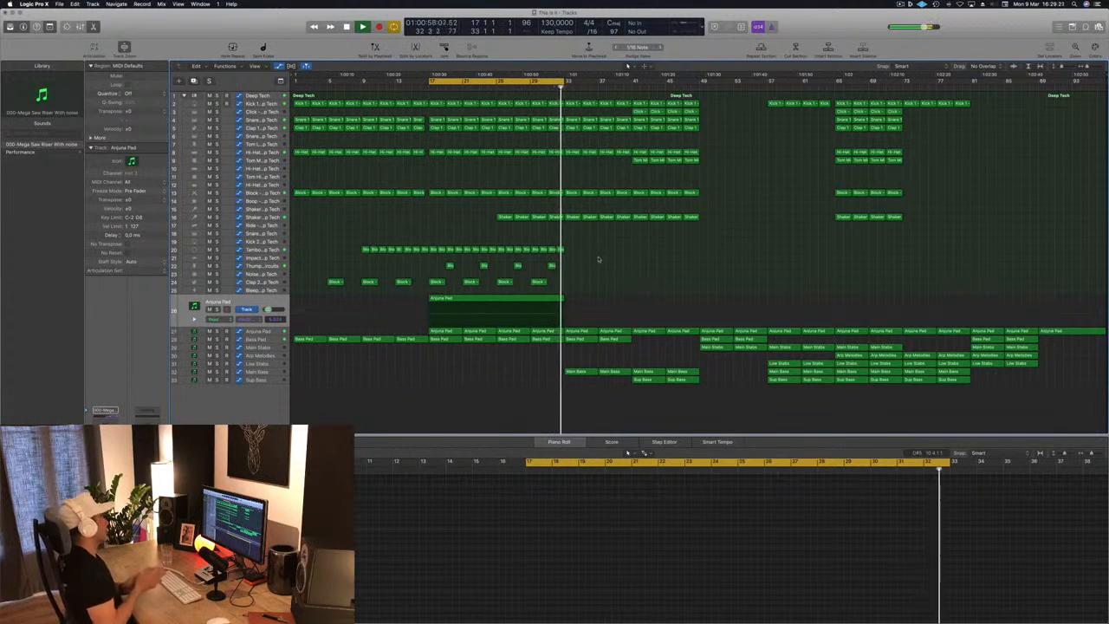
key("space")
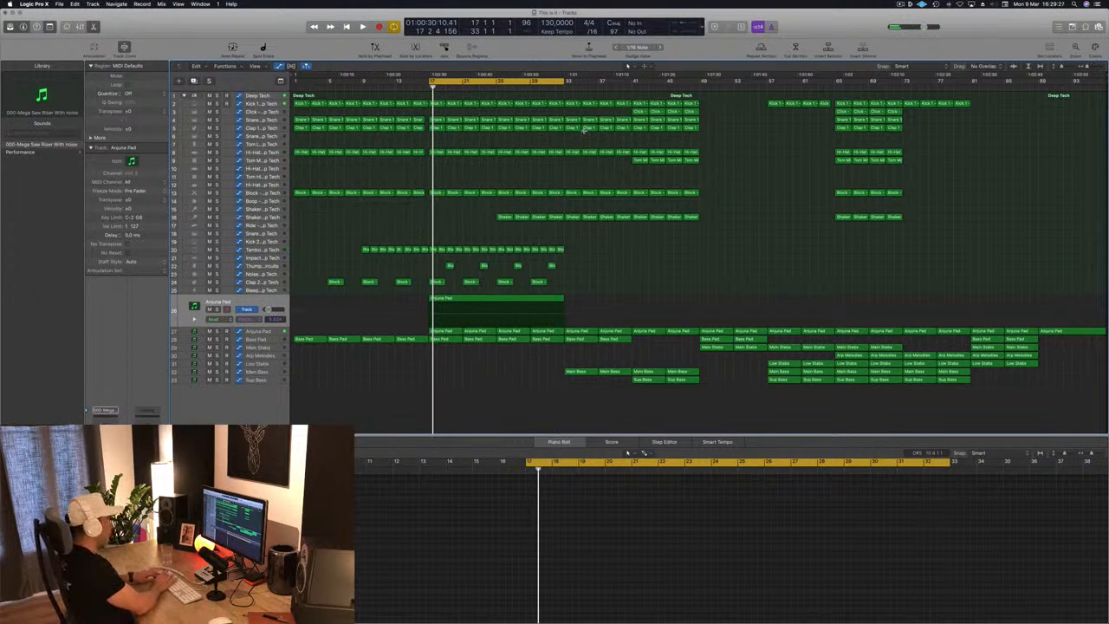
Step: Repeat the whole section between bars 17 and 33 twice, shifting the rest of the arrangement later
key("super+r")
key("super+r")
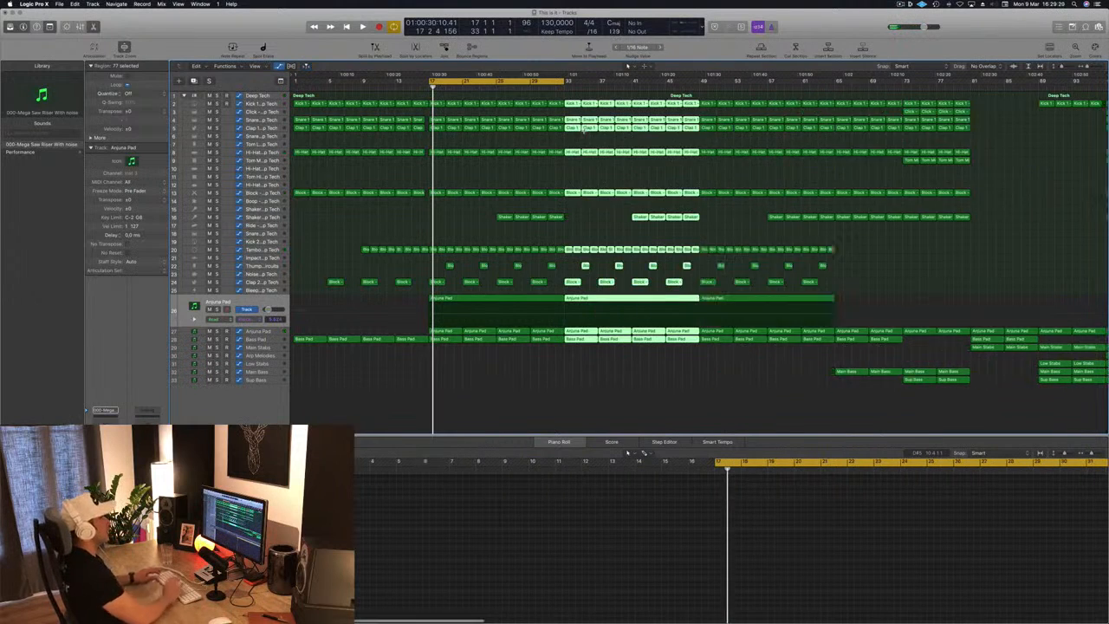
key("super+Left")
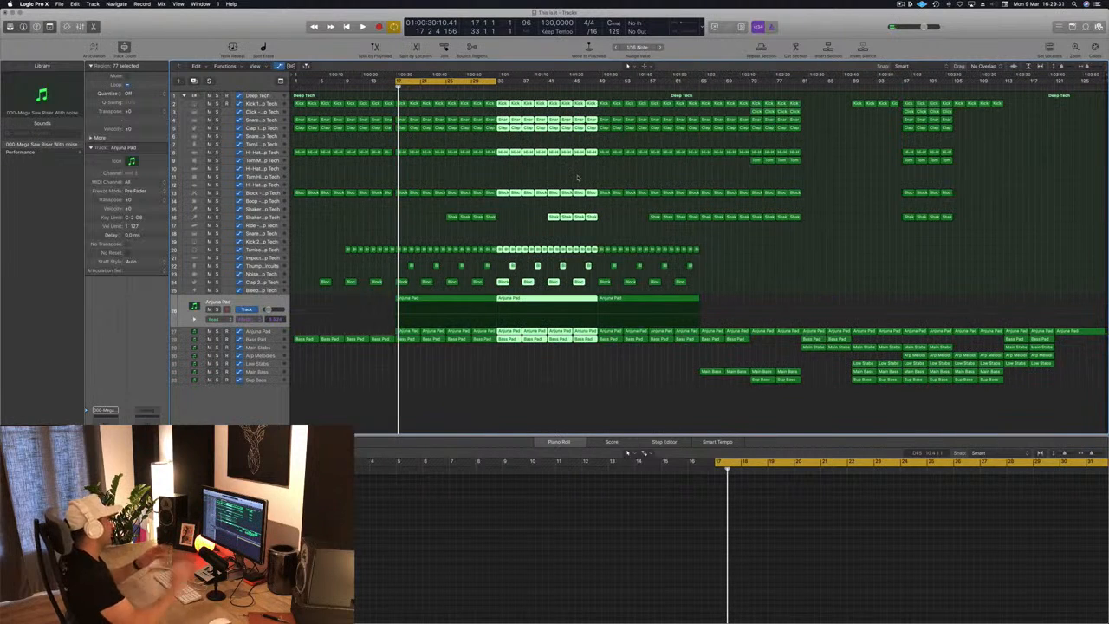
Step: Move the cycle range to bars 33 to 49, clear the region selection and start playback
key("super+u")
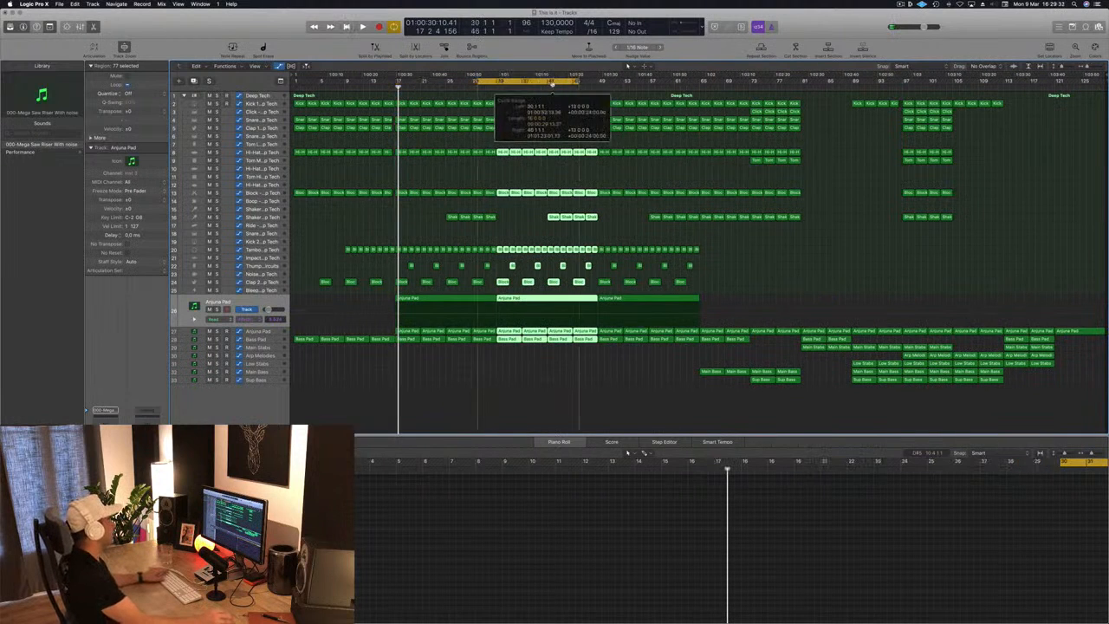
left_click(533, 224)
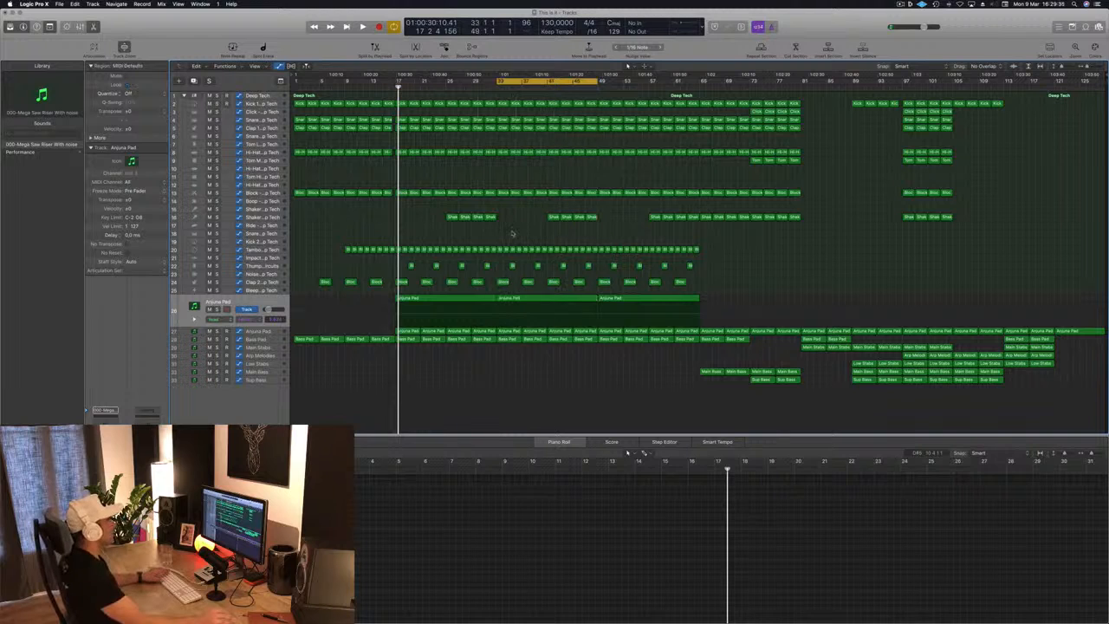
key("space")
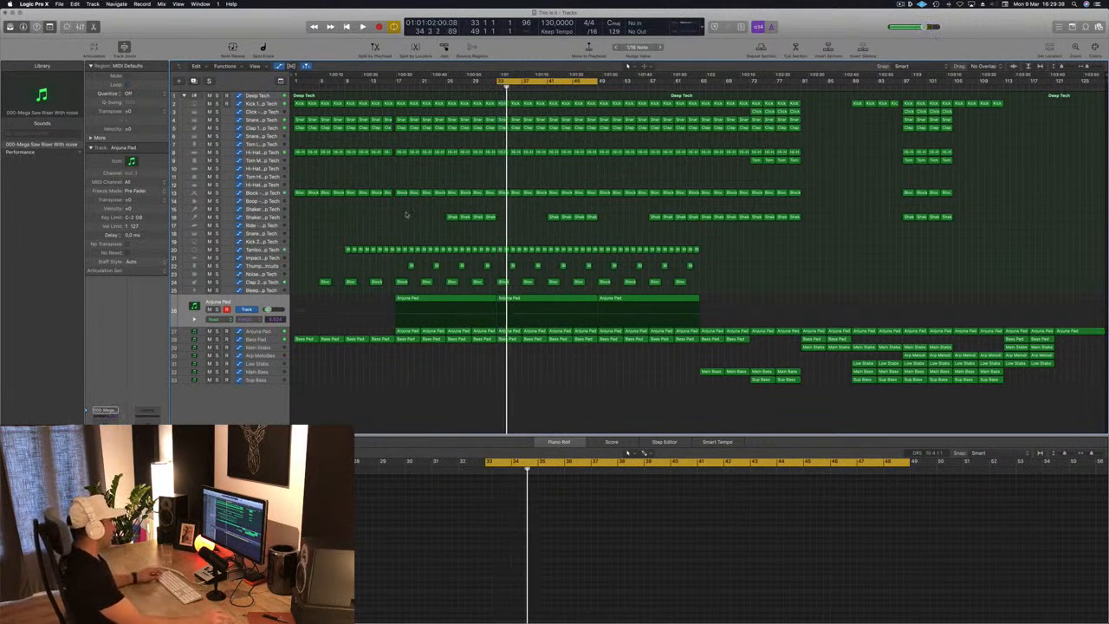
Step: Copy the shaker regions into the empty bars 33 to 41 and audition the new section
mouse_move(499, 223)
left_mouse_down()
mouse_move(488, 220)
mouse_move(502, 217)
left_mouse_up()
left_click(461, 239)
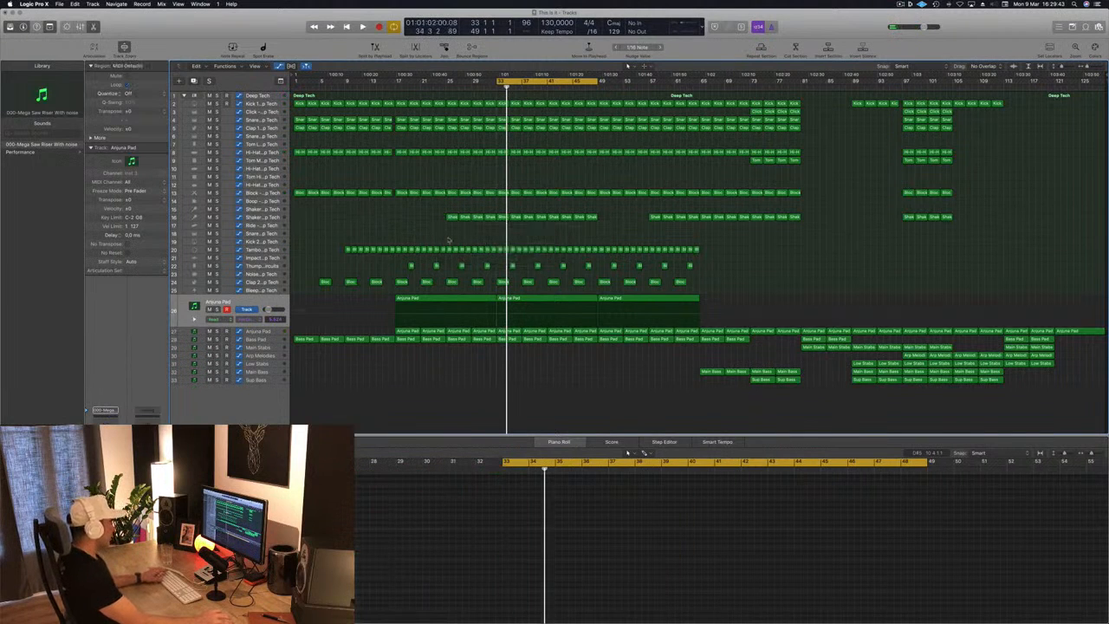
key("space")
key("space")
key("space")
key("space")
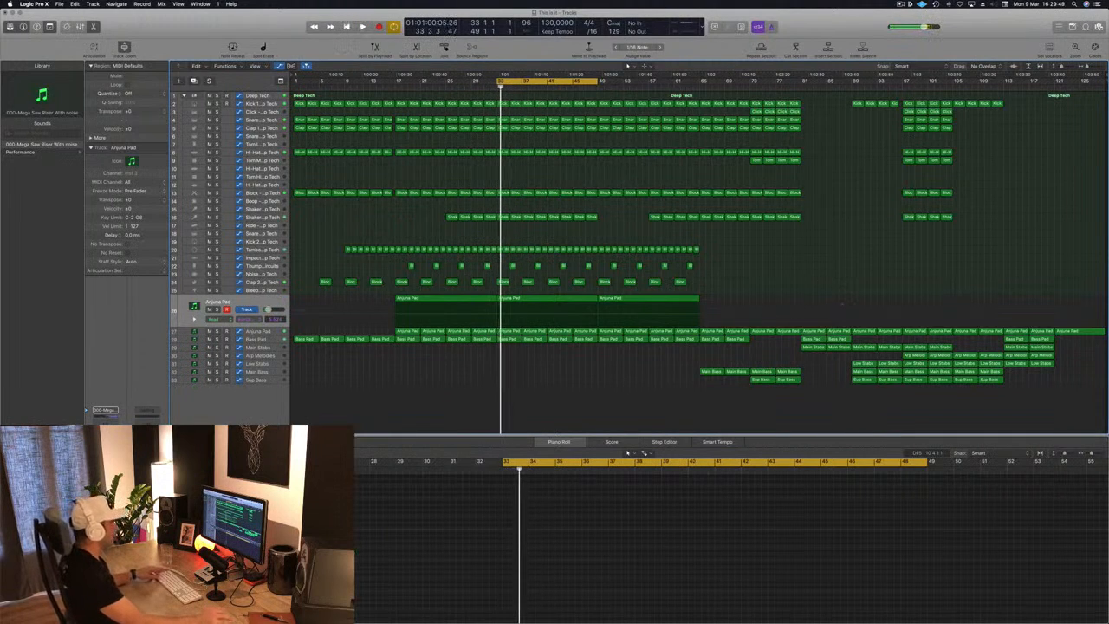
Step: Copy the first Main Bass region from bar 65 to bar 33
left_click(708, 371)
left_click_drag(710, 372, 507, 373)
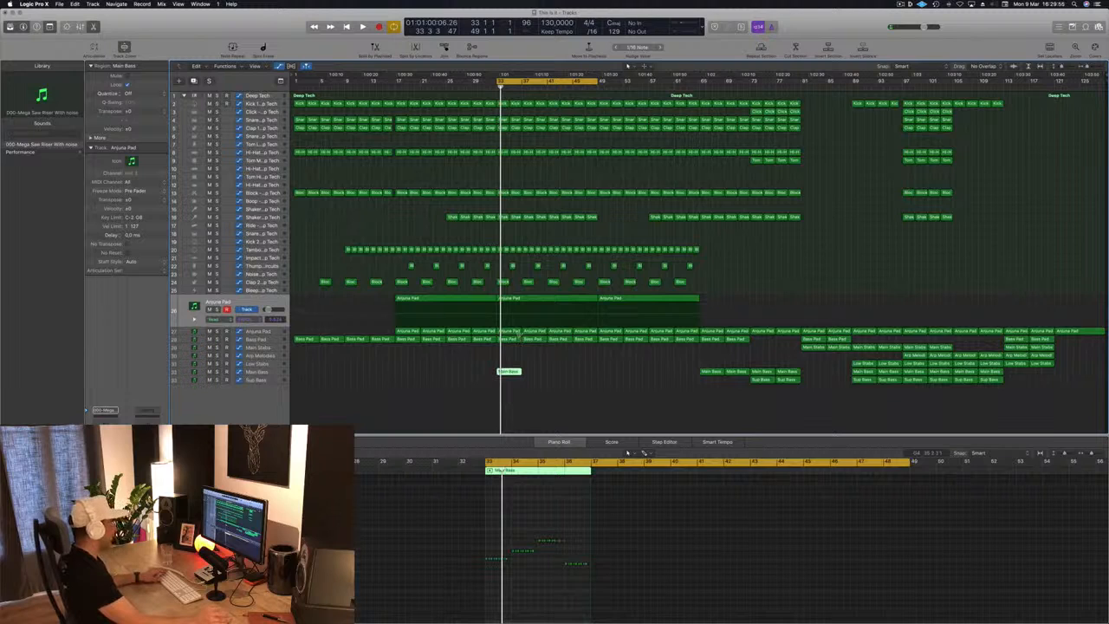
key("space")
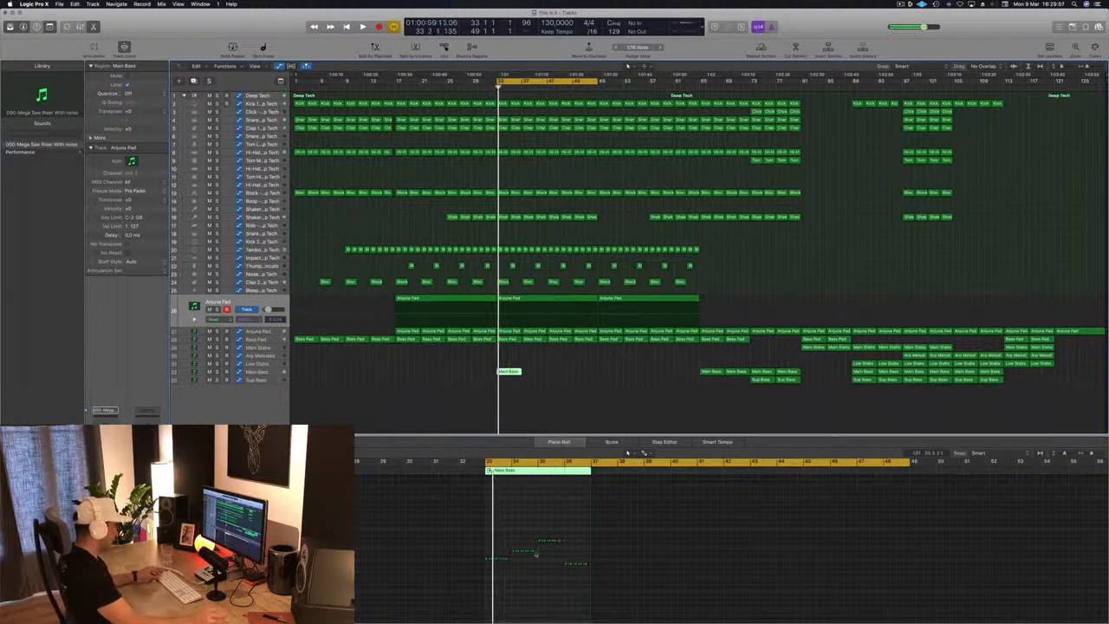
Step: Replace the notes after the first bar of the copied Main Bass region with copies of the first bar's single-pitch pattern, and play it
key("z")
left_click_drag(576, 535, 905, 606)
key("BackSpace")
left_click_drag(633, 542, 574, 561)
left_click_drag(702, 547, 682, 565)
key("space")
Step: Add cutoff automation points to the Main Bass track around bars 33 to 37 and lower the cutoff at bar 33
left_click(260, 370)
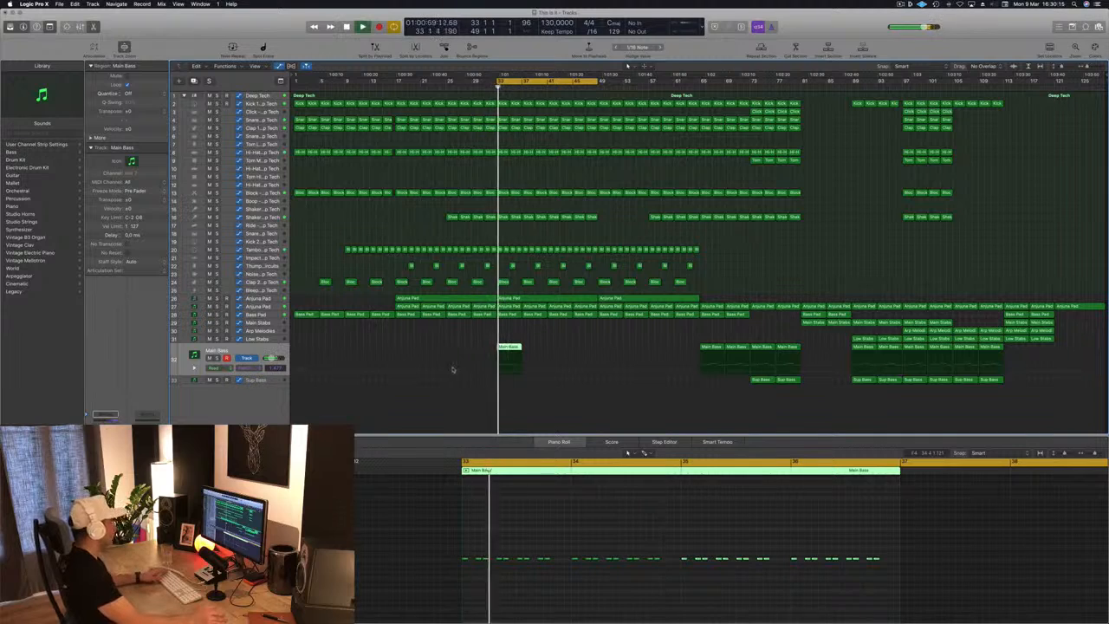
left_click(522, 373)
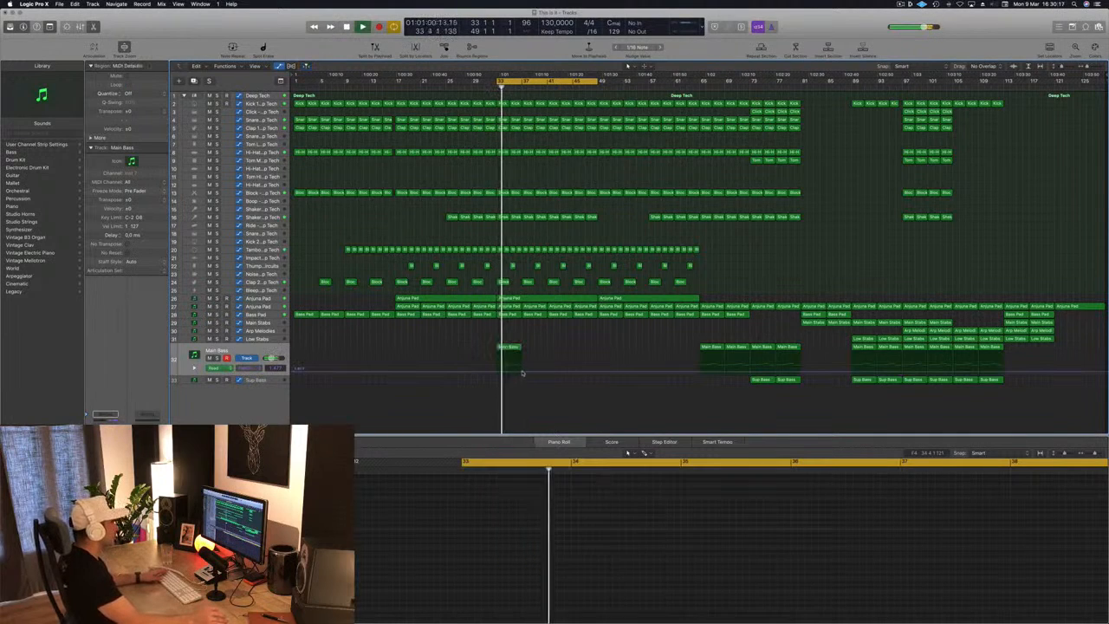
left_click(521, 373)
key("space")
left_click(489, 375)
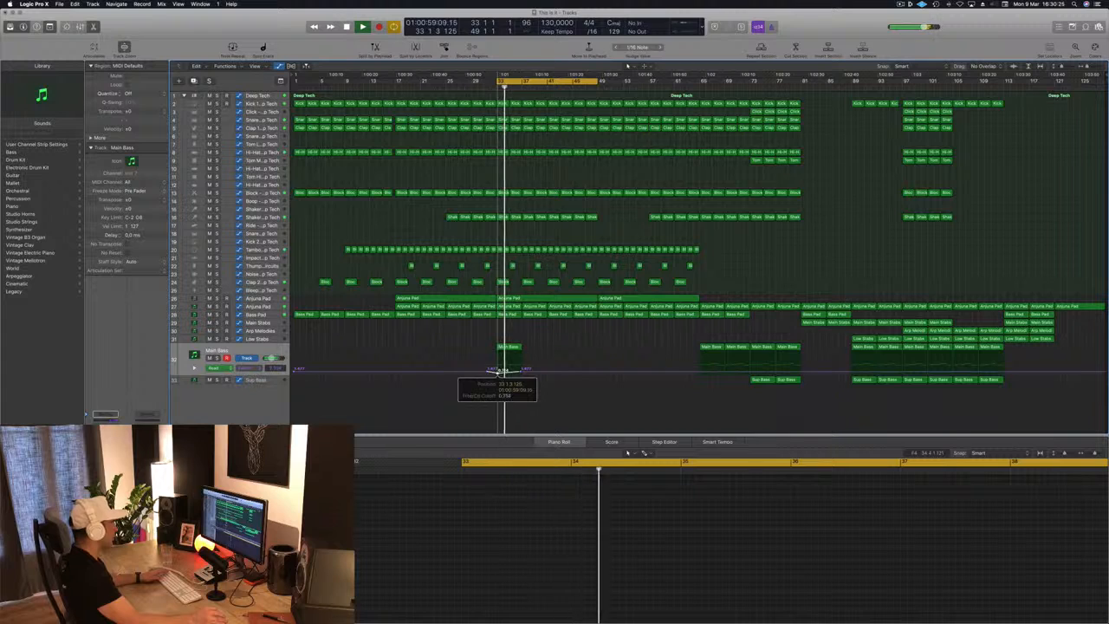
Step: Copy the last bass note of bar 33 forward to fill the gap at the bar's end in the Main Bass region, and play it
left_click(509, 347)
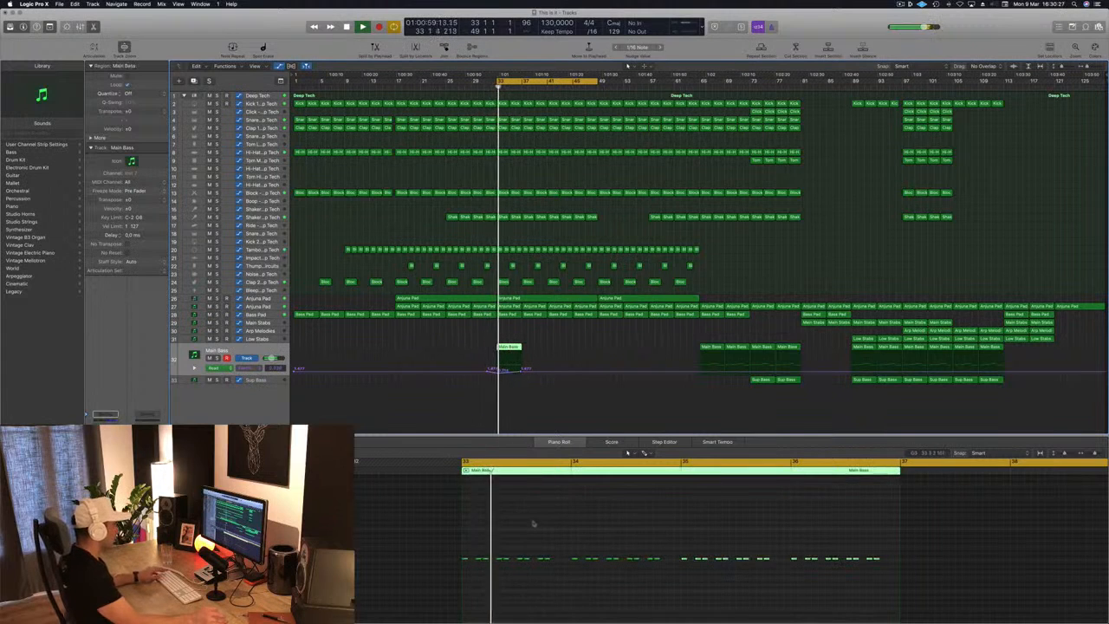
left_click(565, 524)
key("super+Right")
key("super+Right")
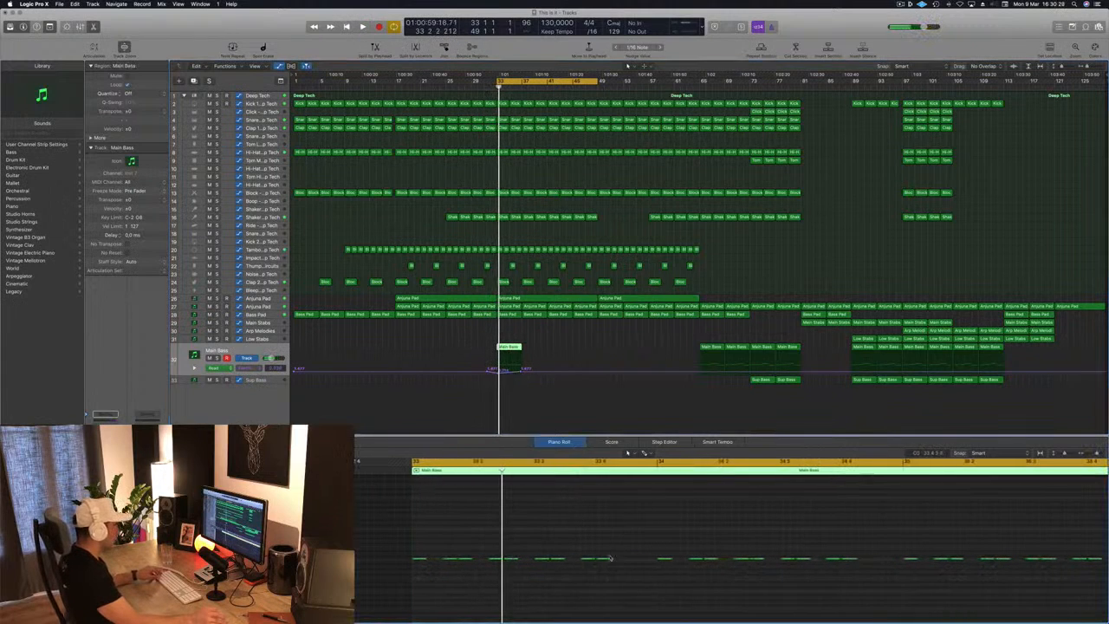
left_click_drag(605, 559, 638, 554)
key("space")
key("super+Left")
scroll(604, 529, "left", 1)
scroll(719, 534, "left", 8)
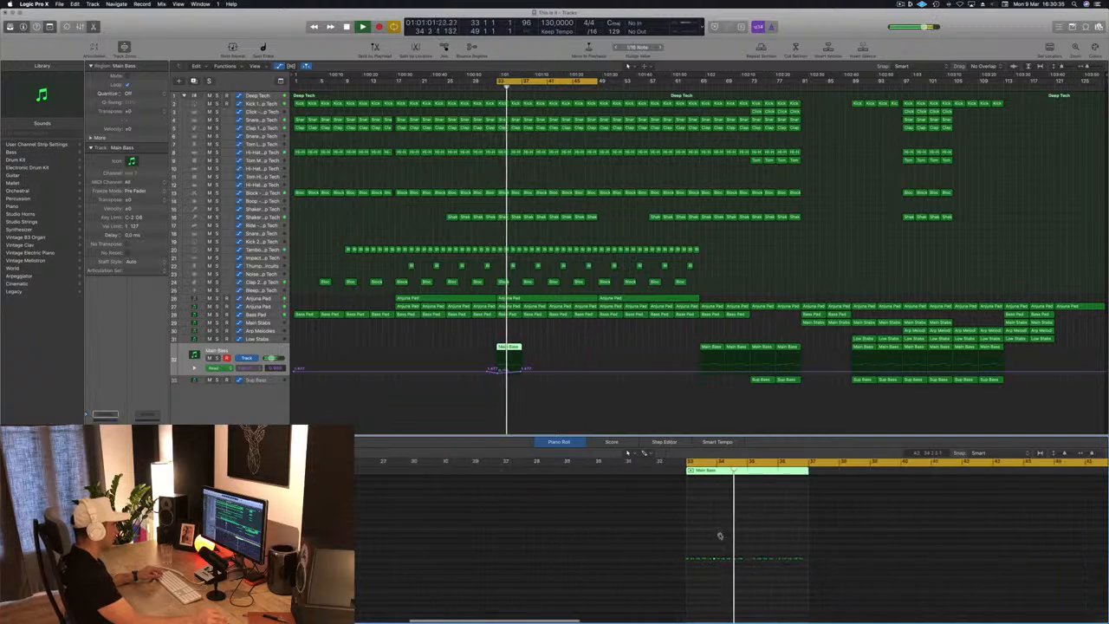
key("space")
Step: Add the same extra note at the ends of bars 34, 35 and 36 in the Main Bass region
scroll(732, 525, "right", 8)
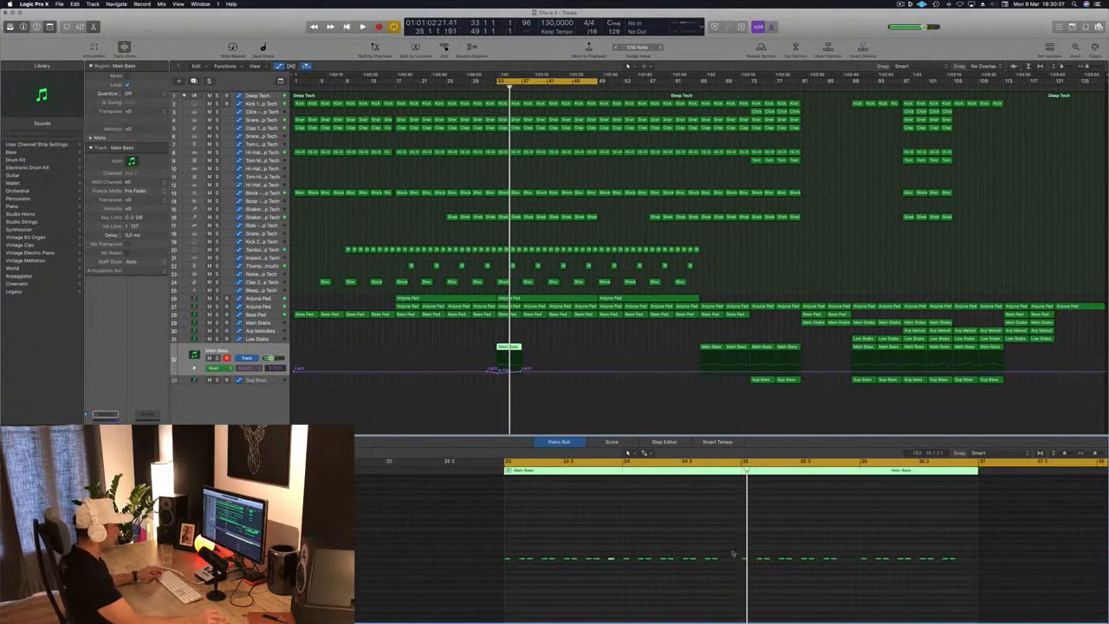
left_click_drag(714, 560, 729, 561)
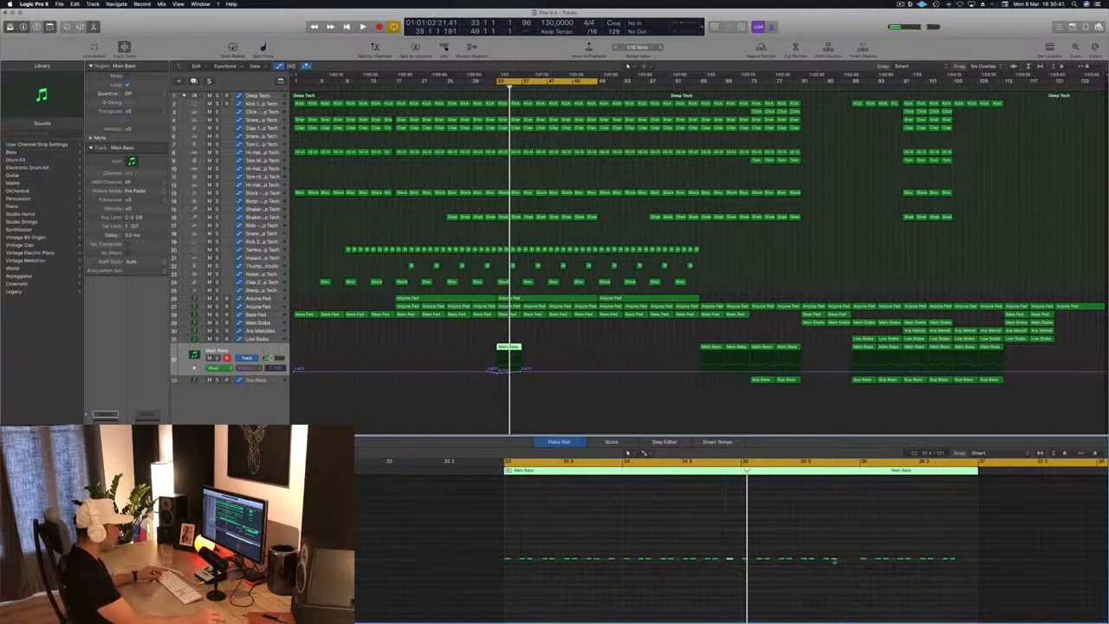
left_click_drag(833, 559, 848, 561)
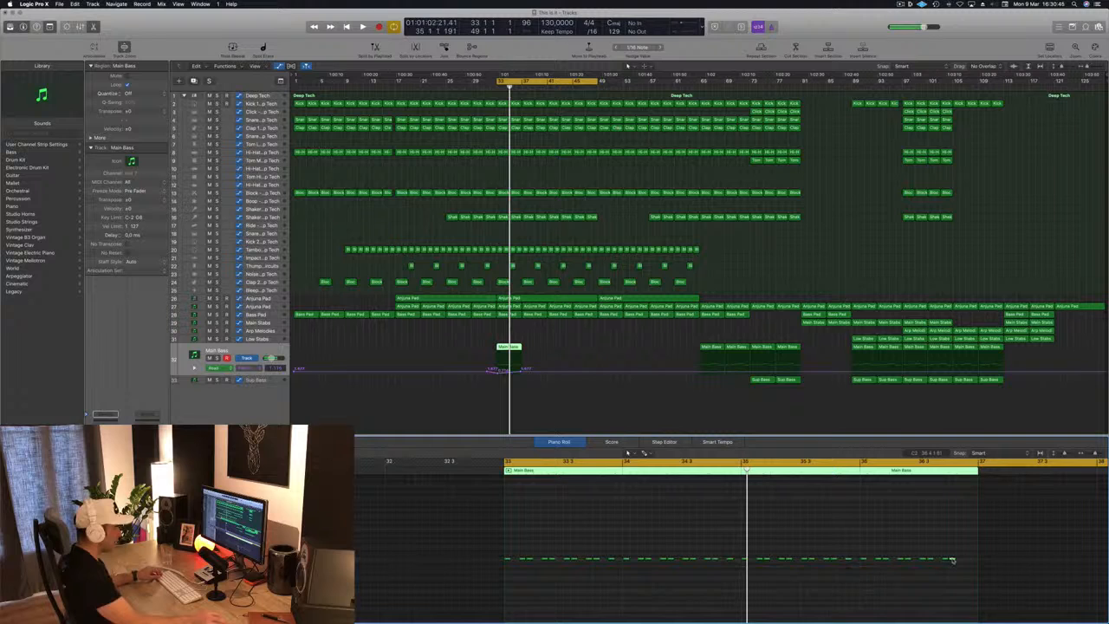
left_click_drag(962, 559, 968, 564)
Step: Audition the edited bass and copy the Main Bass region three times to fill bars 37 to 49
key("space")
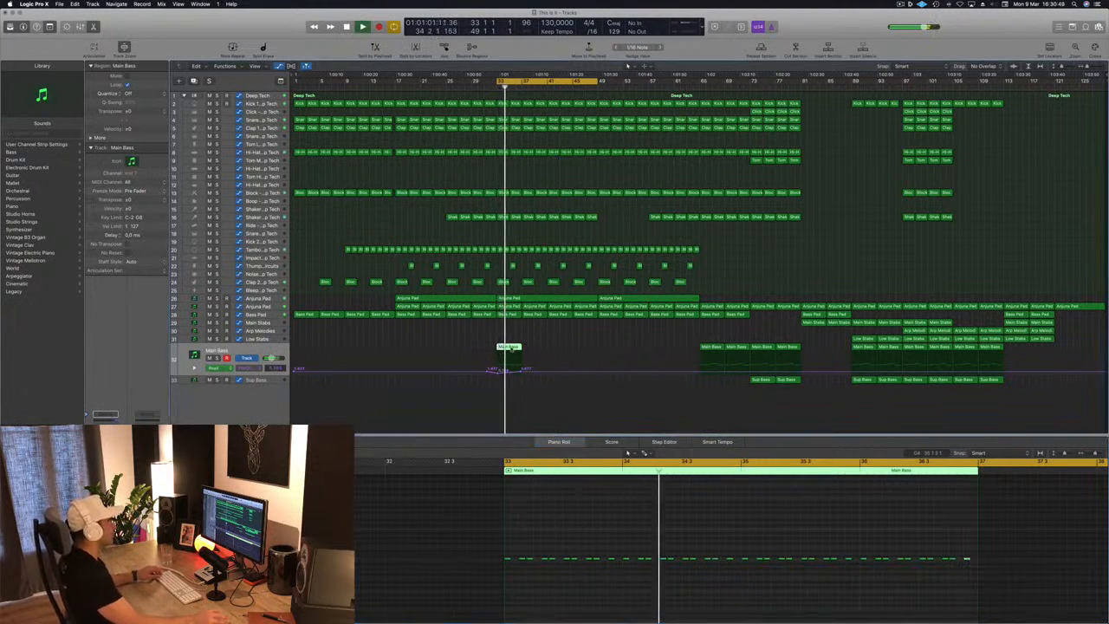
left_click_drag(517, 348, 559, 355)
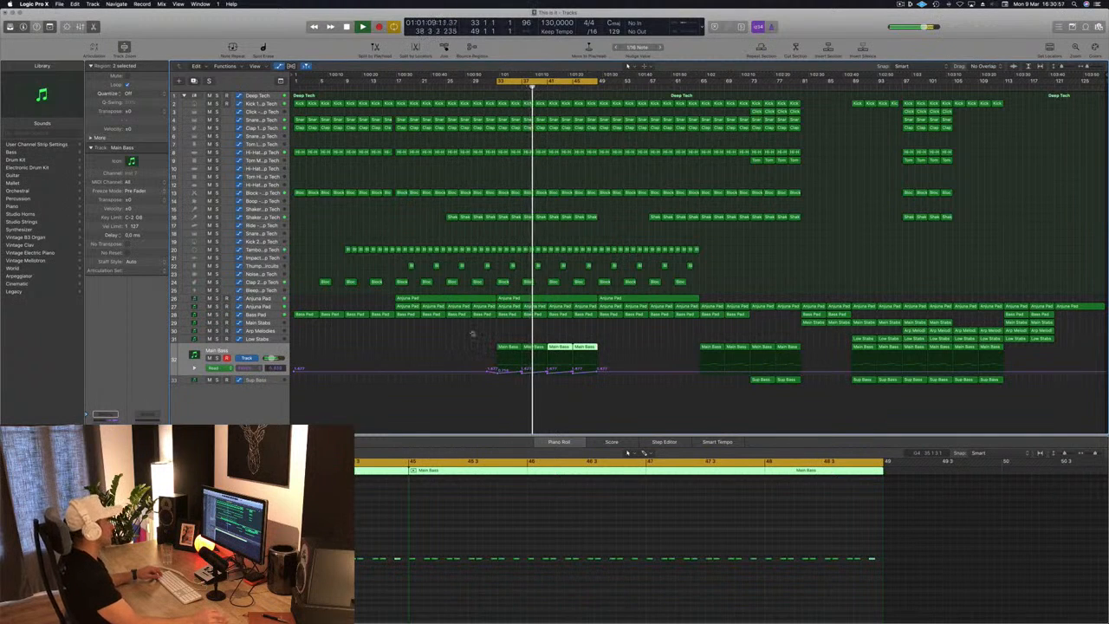
left_click(472, 334)
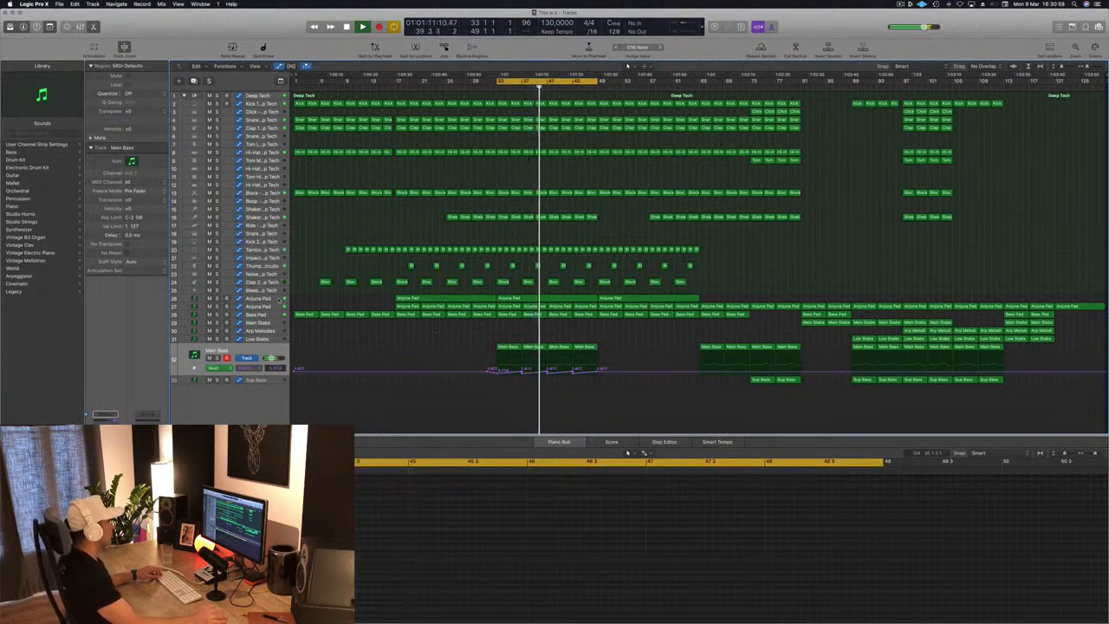
Step: Duplicate the upper Anjuna Pad riser track and copy its bars 33 to 49 region onto the new track
left_click(278, 299)
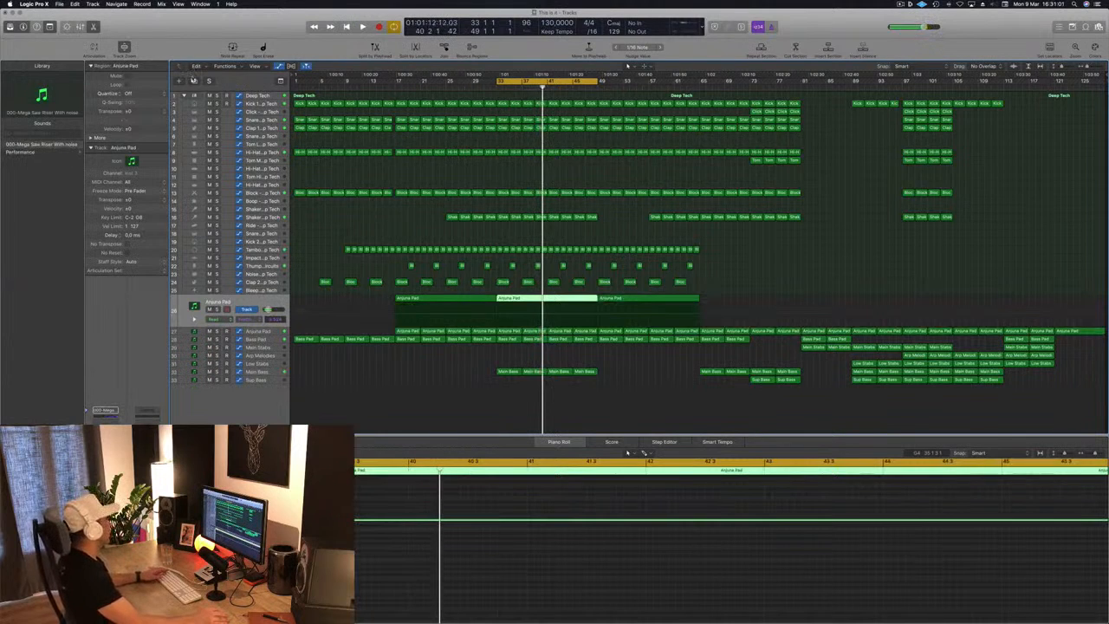
left_click(892, 225)
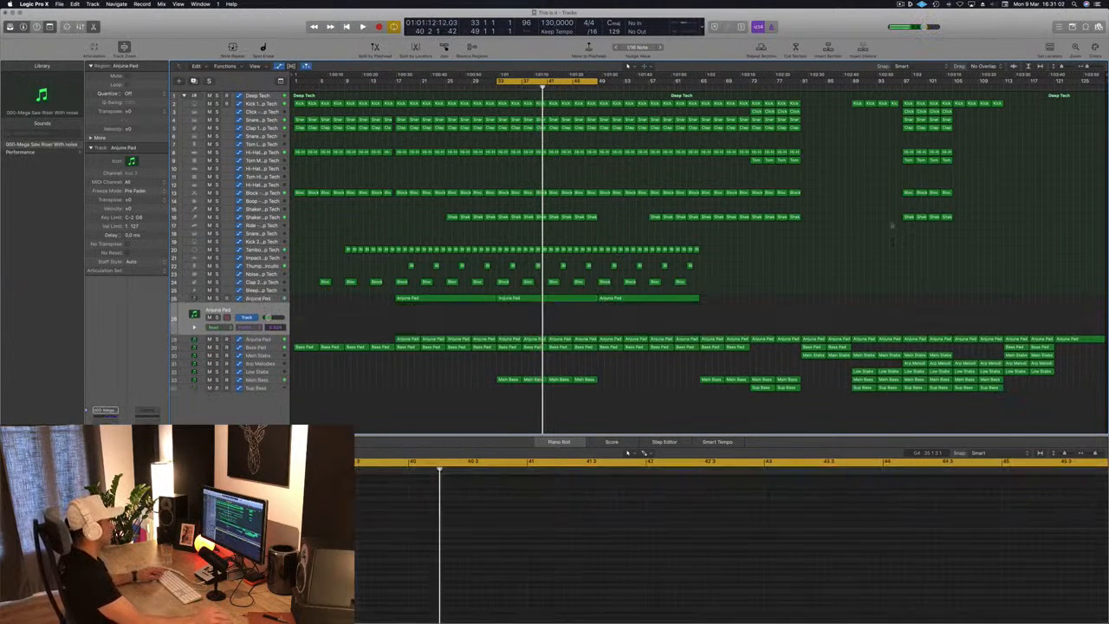
left_click(517, 301)
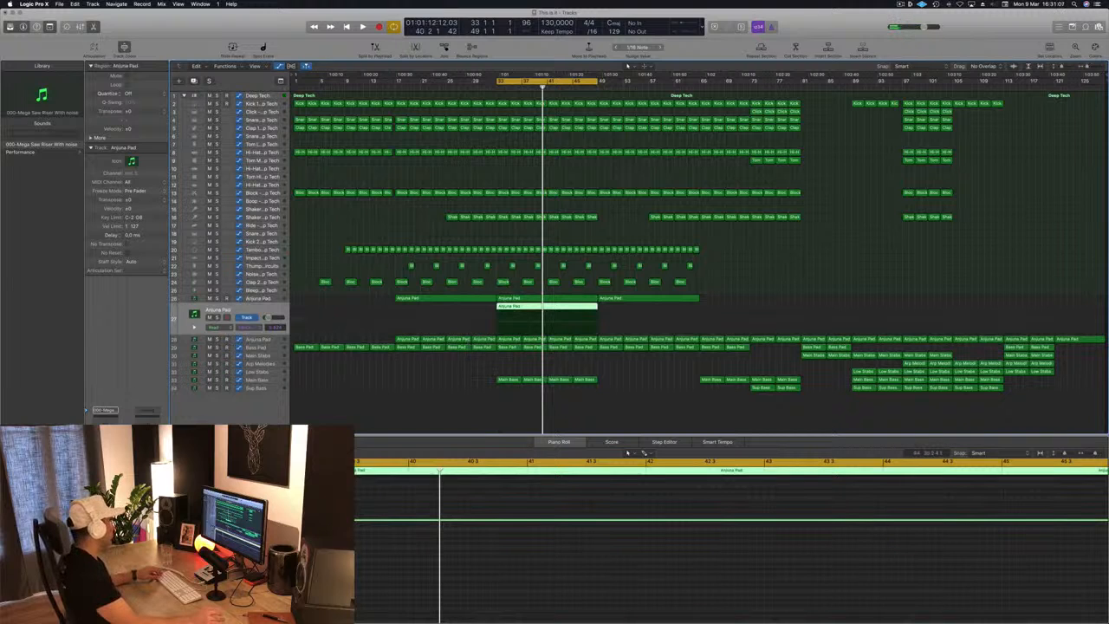
Step: Load a different riser preset in Sylenth1 on the duplicated Anjuna Pad track and audition it from bar 33
key("v")
left_click_drag(259, 36, 475, 127)
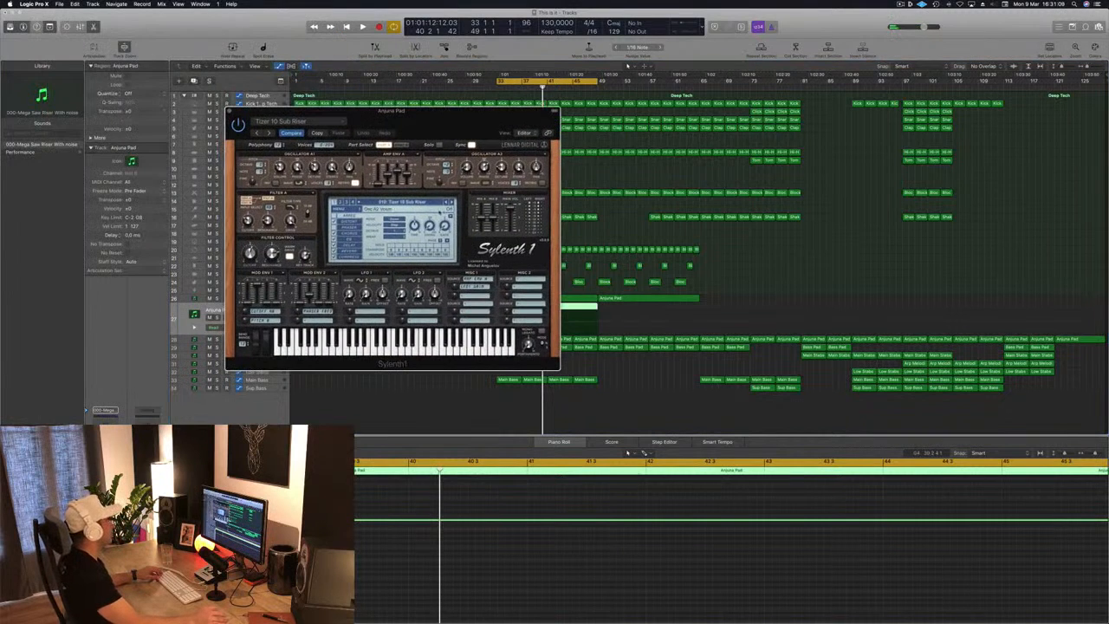
left_click(406, 203)
left_click(397, 208)
key("space")
left_click_drag(437, 110, 720, 158)
left_click(730, 237)
key("space")
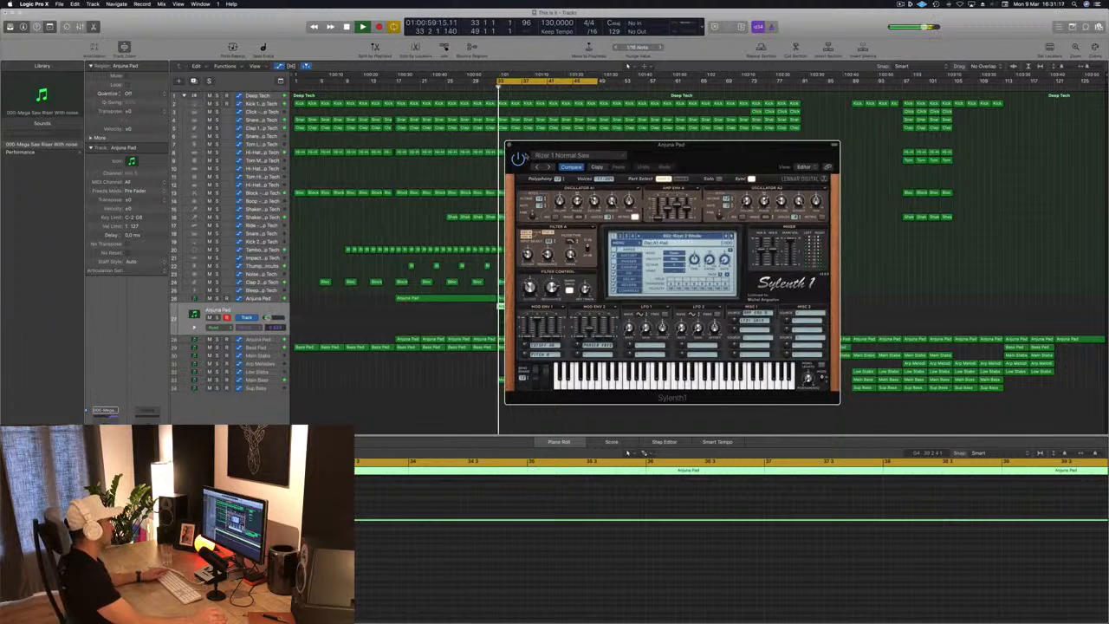
key("super+w")
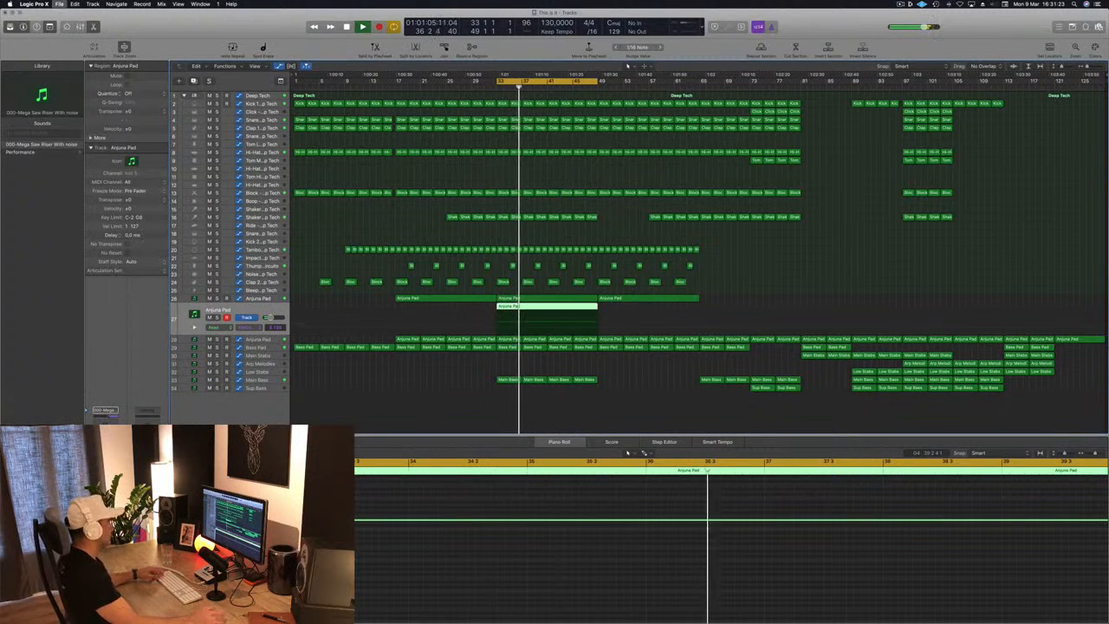
left_click(463, 408)
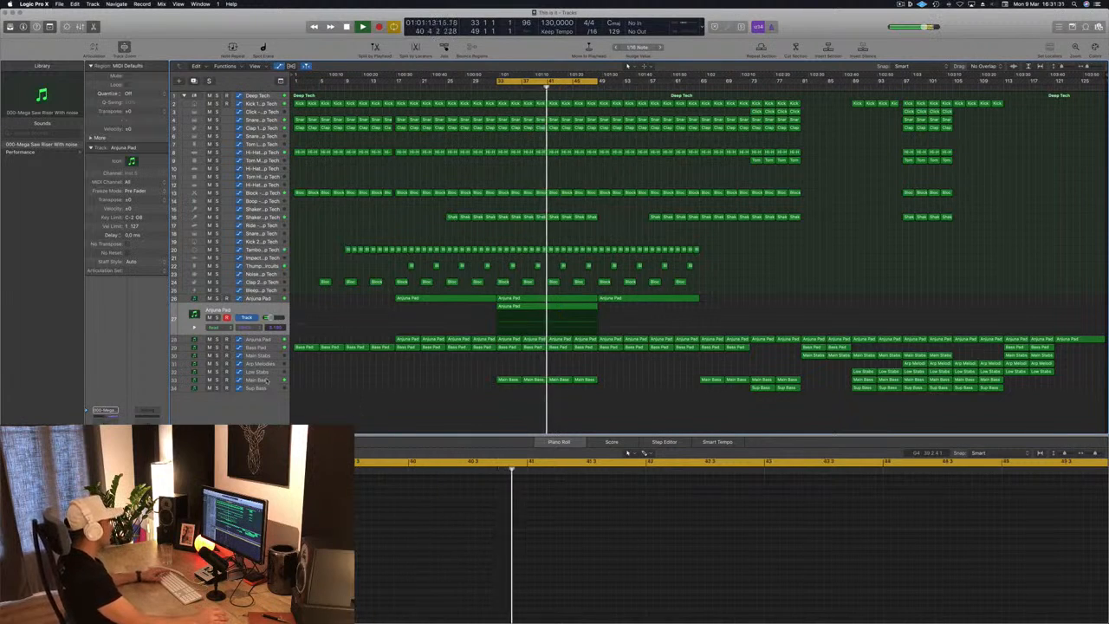
Step: Reshape the Main Bass cutoff automation into a rise from bar 33 to 41, then another up to a higher value at bar 49
left_click(267, 380)
key("space")
key("super+Down")
key("super+Down")
key("super+Down")
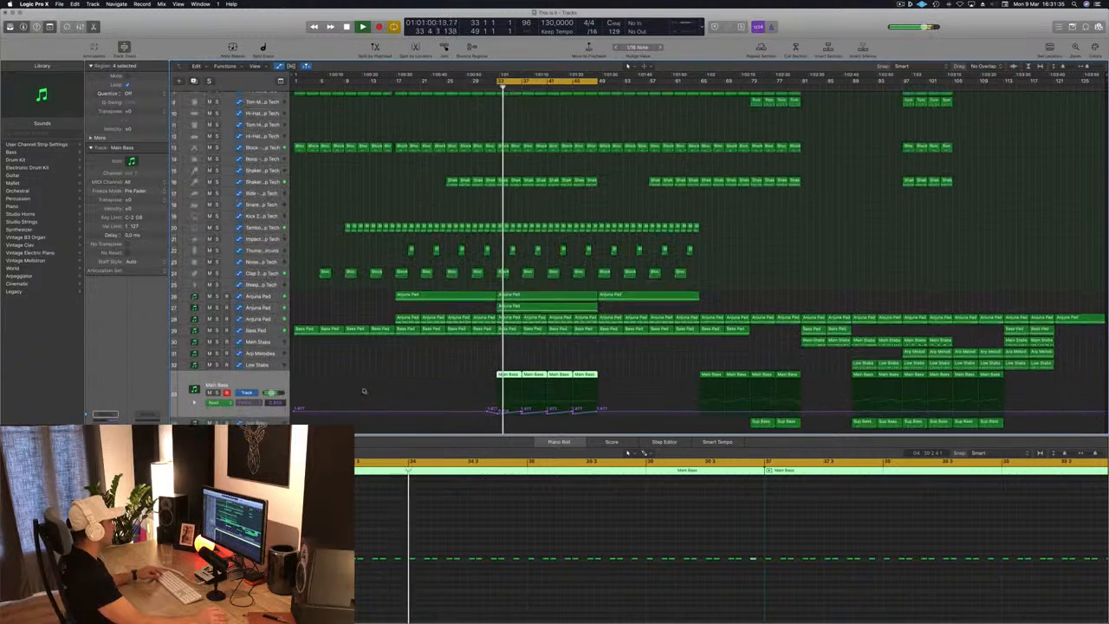
key("super+Right")
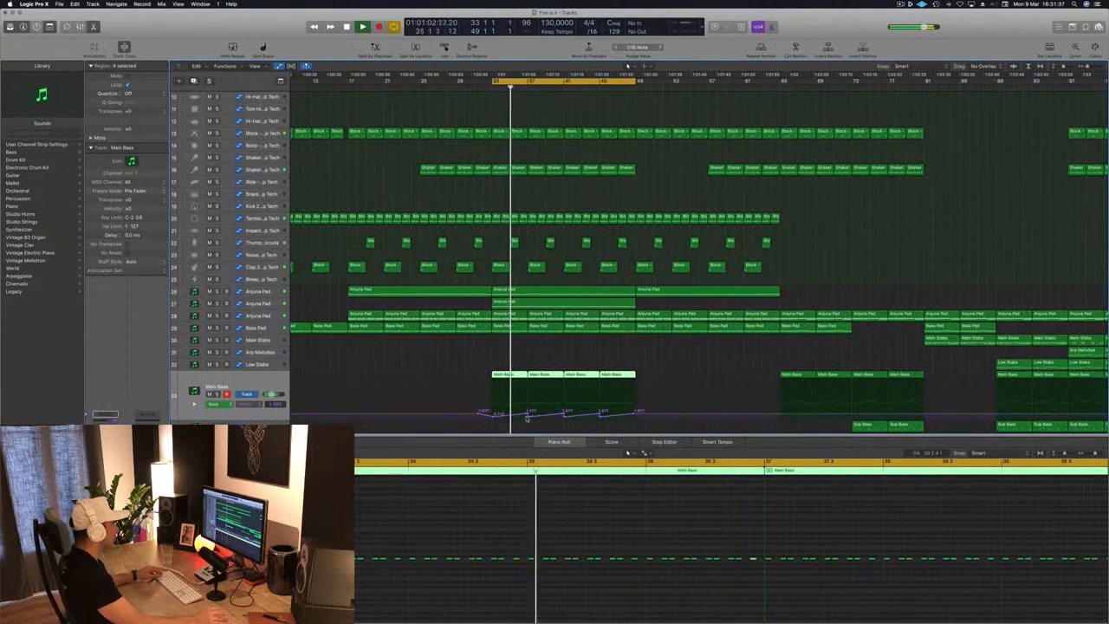
left_click(526, 415)
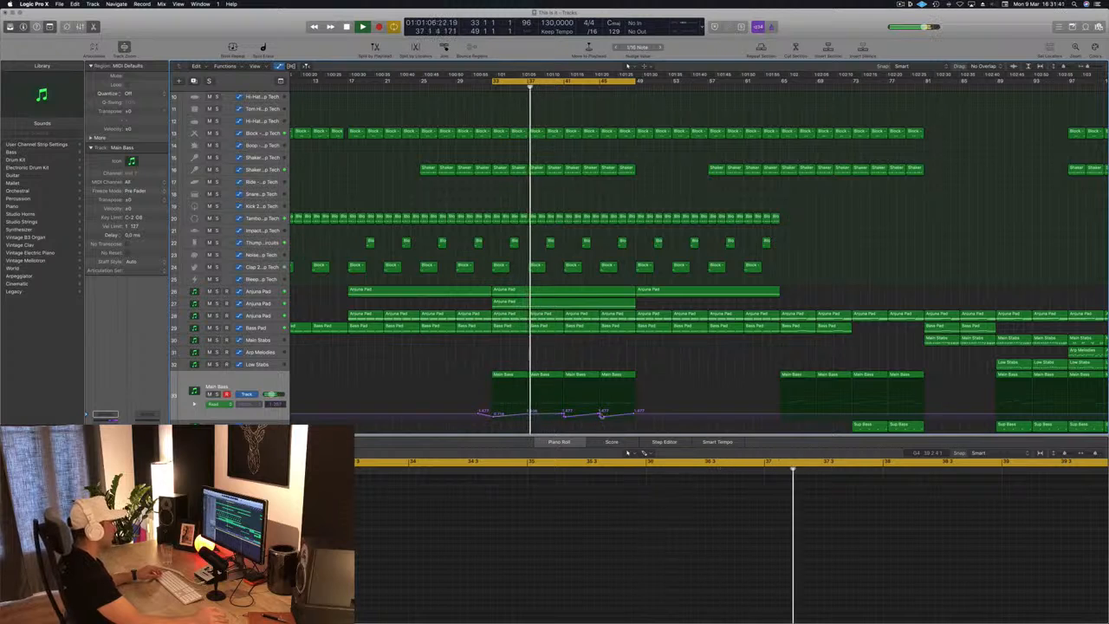
left_click_drag(637, 417, 563, 414)
left_click_drag(637, 417, 637, 410)
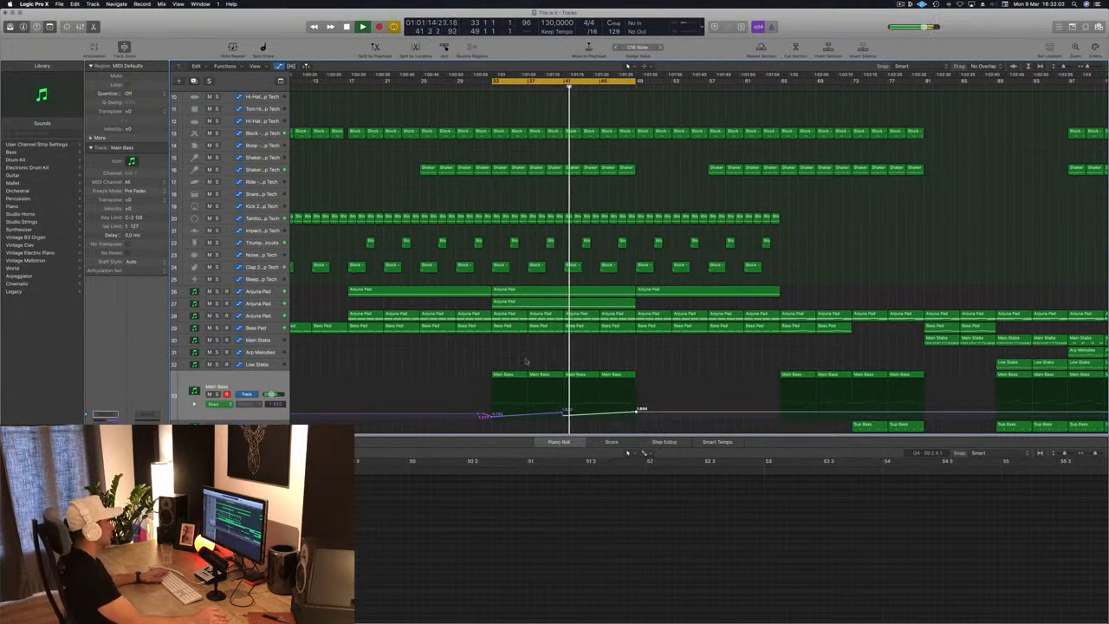
key("super+Left")
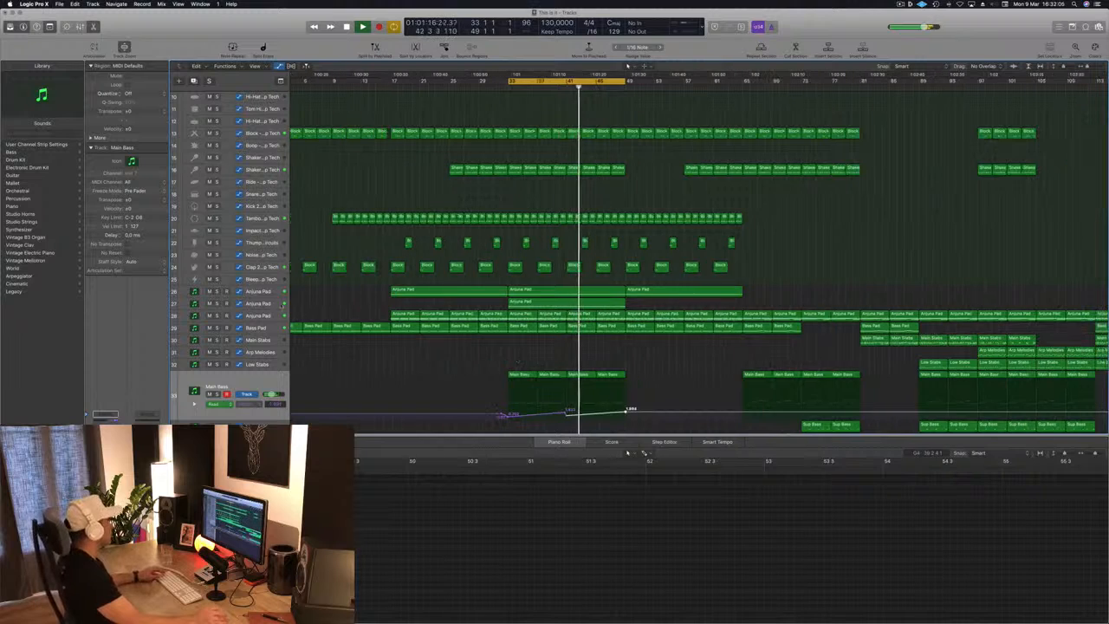
Step: Check the duplicated Anjuna Pad track in solo, then apply a Channel EQ low cut at 440 Hz to it
left_click(273, 304)
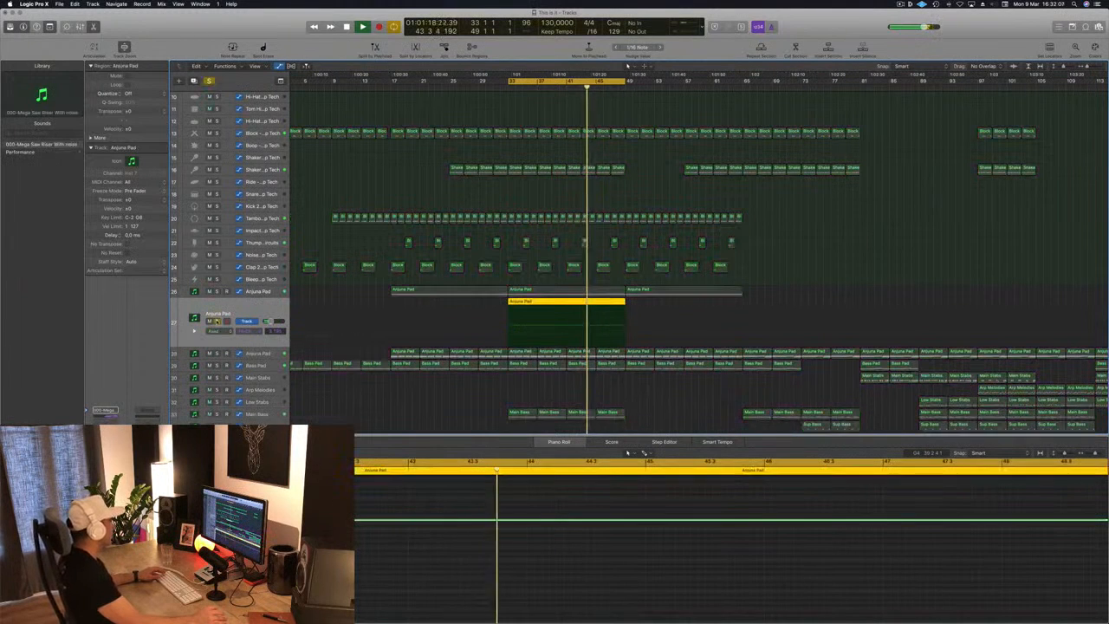
key("ctrl+s")
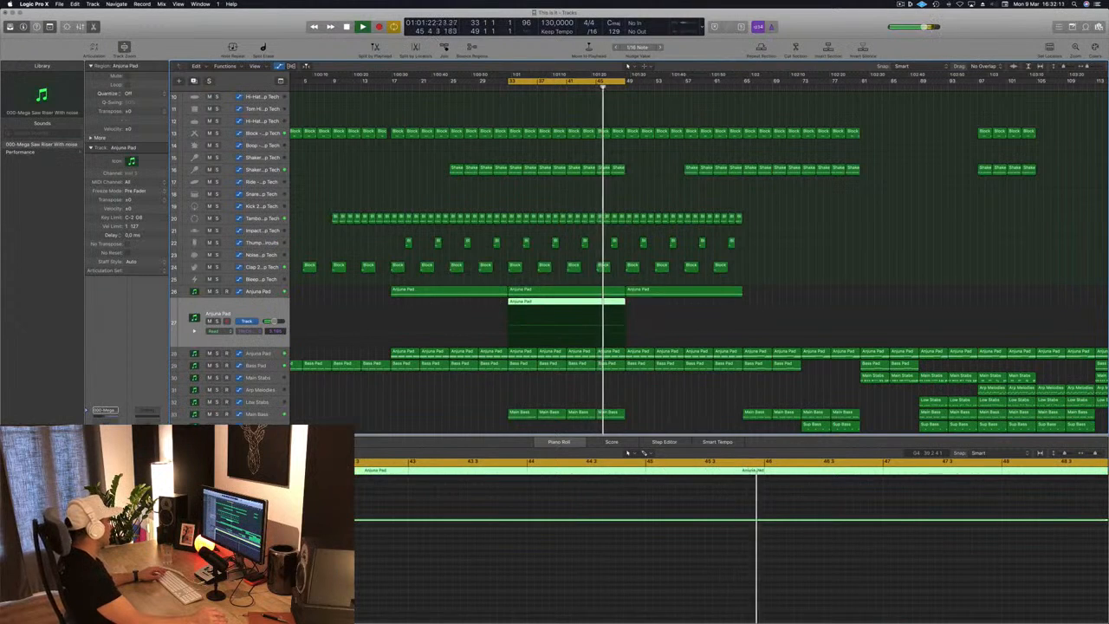
left_click(106, 428)
left_click(56, 63)
left_click_drag(62, 145, 287, 147)
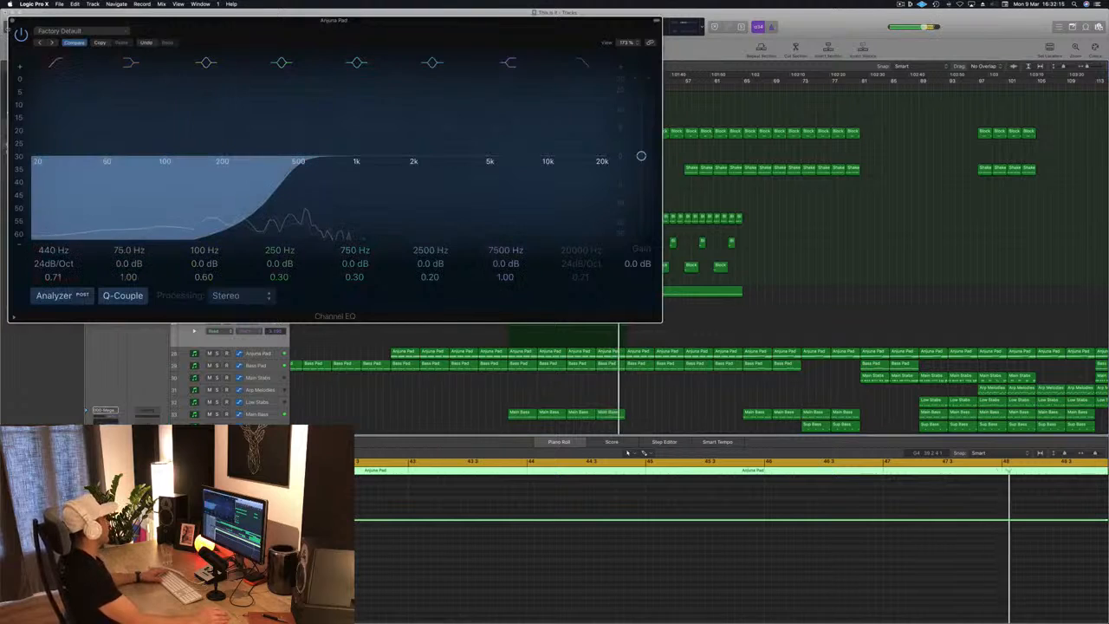
left_click(11, 20)
key("super+Left")
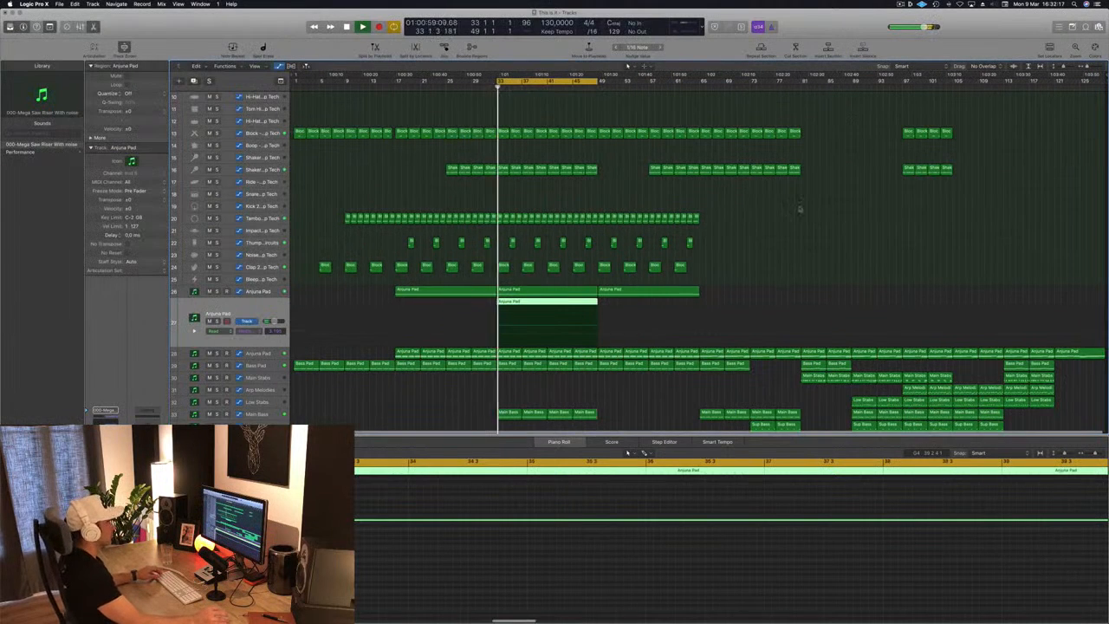
left_click(632, 197)
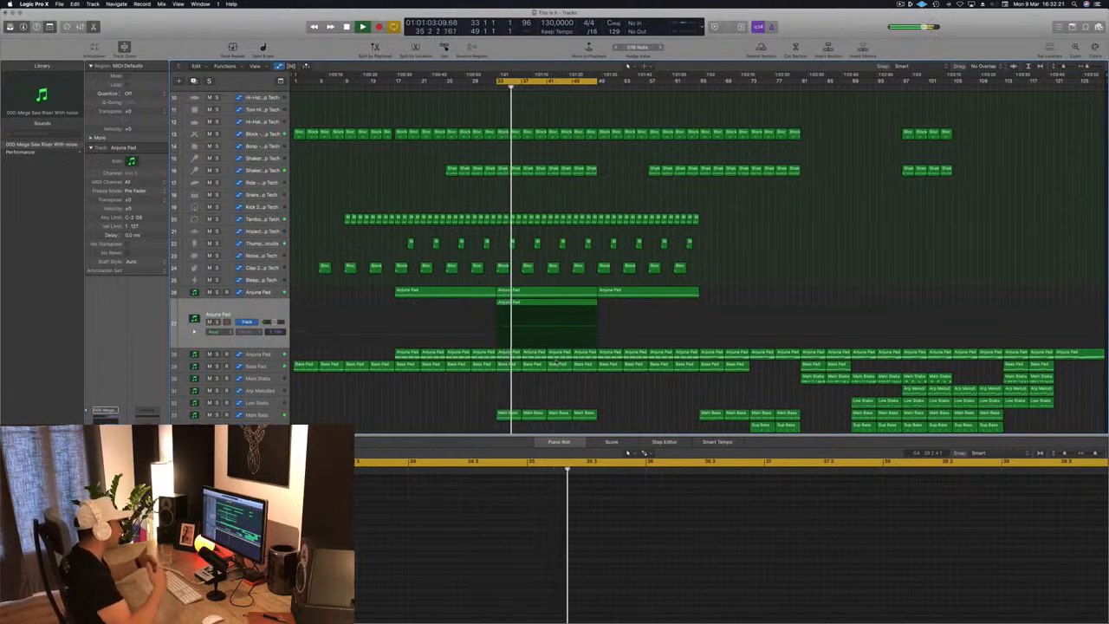
Step: Copy the Shaker 2 region at bar 47 down onto the empty Snare 3 track
scroll(567, 394, "up", 1)
scroll(572, 387, "down", 2)
scroll(628, 385, "down", 2)
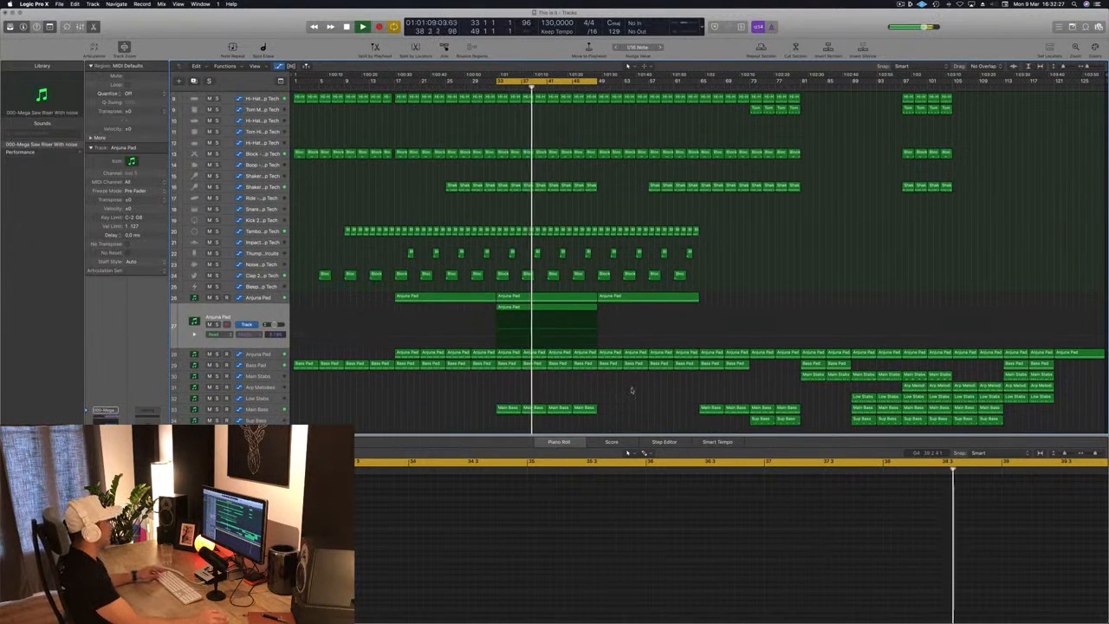
scroll(631, 391, "down", 1)
scroll(636, 383, "down", 3)
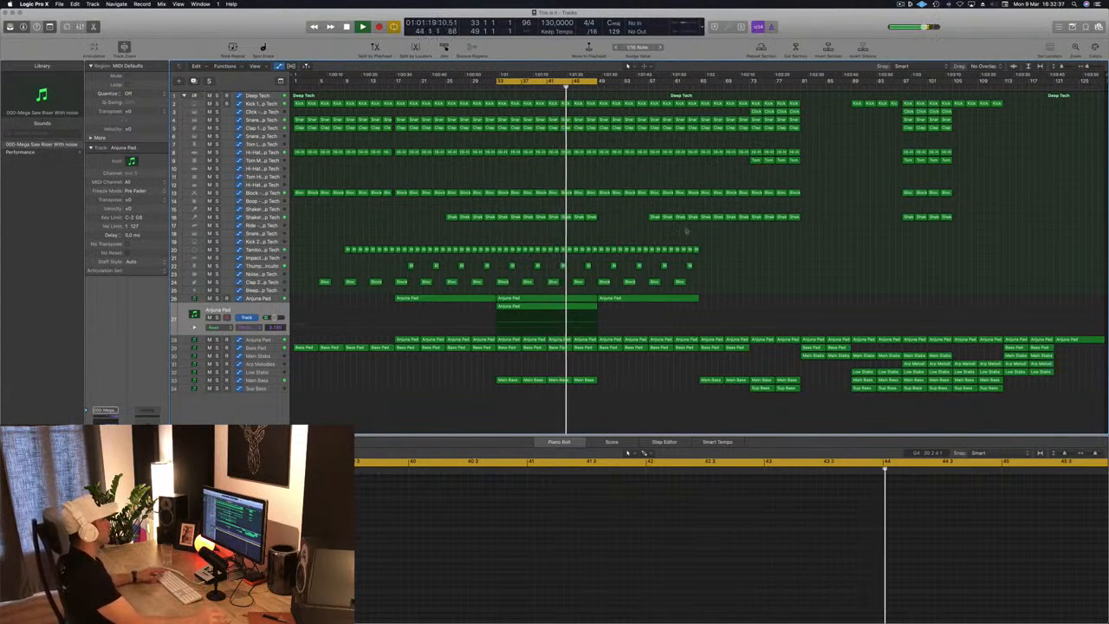
left_click(590, 217)
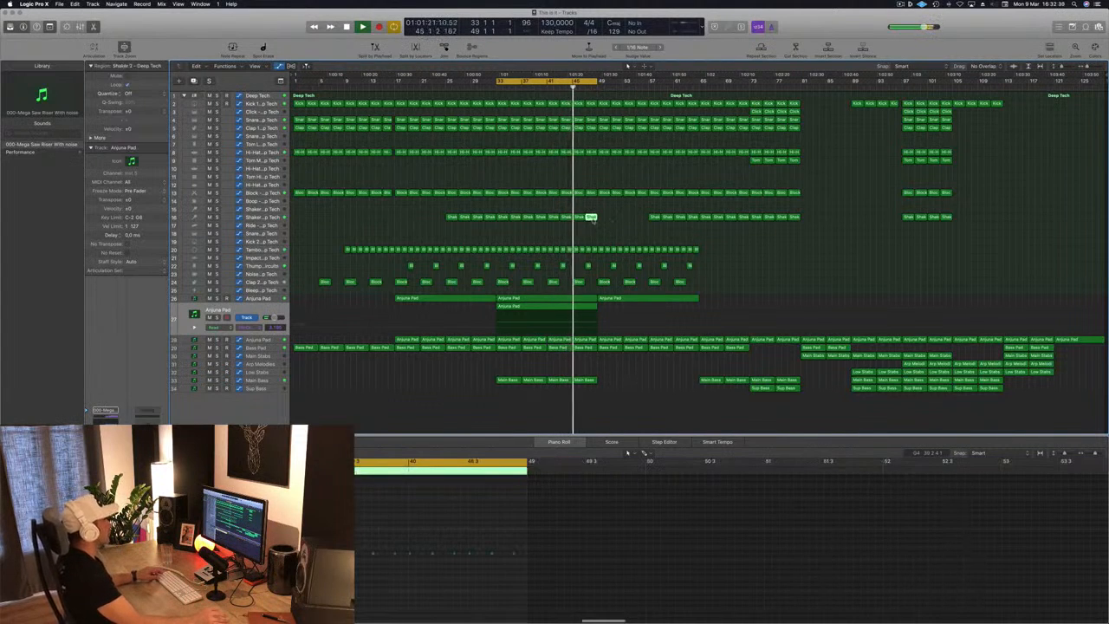
left_click_drag(590, 217, 590, 233)
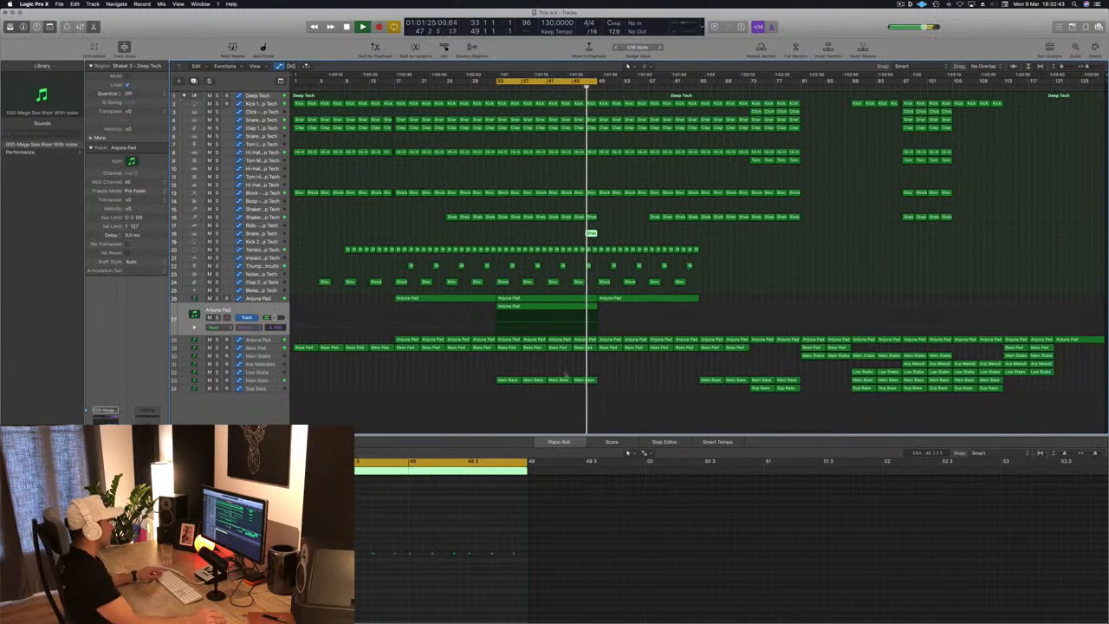
Step: Delete all notes except those near the end of bar 48 in the region copied to the Snare 3 track
scroll(390, 575, "left", 6)
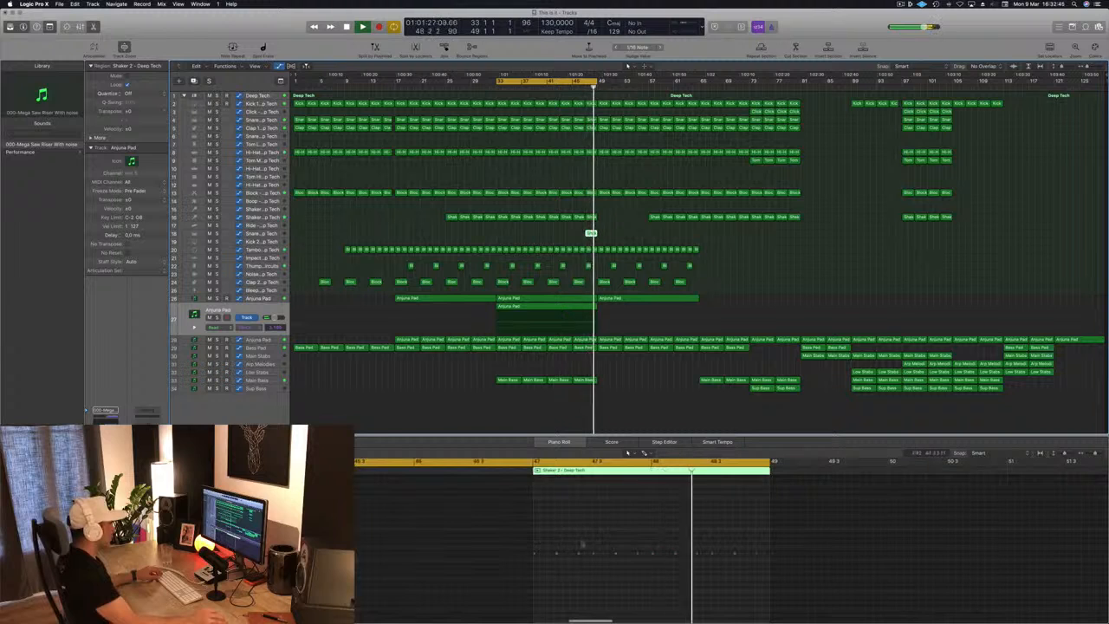
left_click_drag(719, 548, 526, 564)
key("Delete")
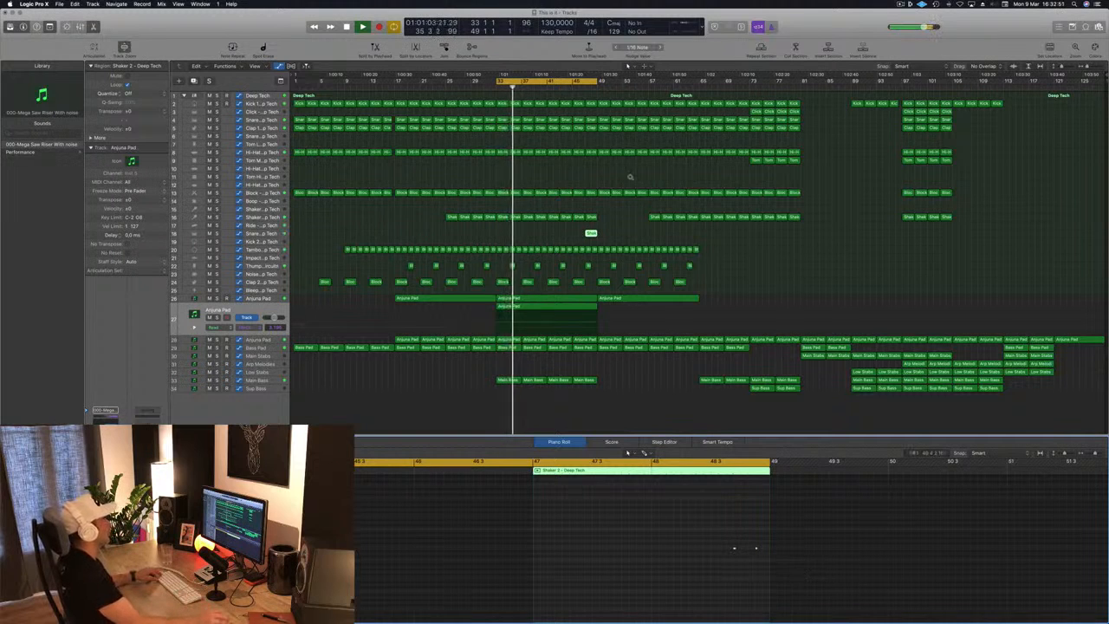
Step: Arrange the remaining snare notes into a three-hit fill within the last beat of bar 48
key("super+Right")
key("super+Right")
key("super+Right")
key("super+Right")
key("super+Left")
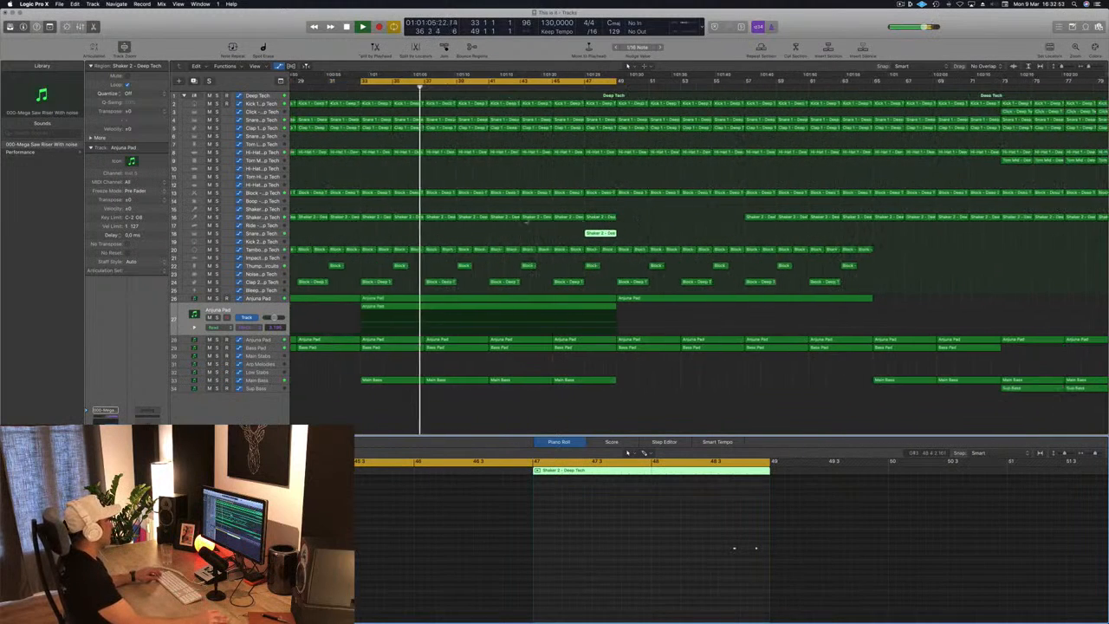
left_click(284, 235)
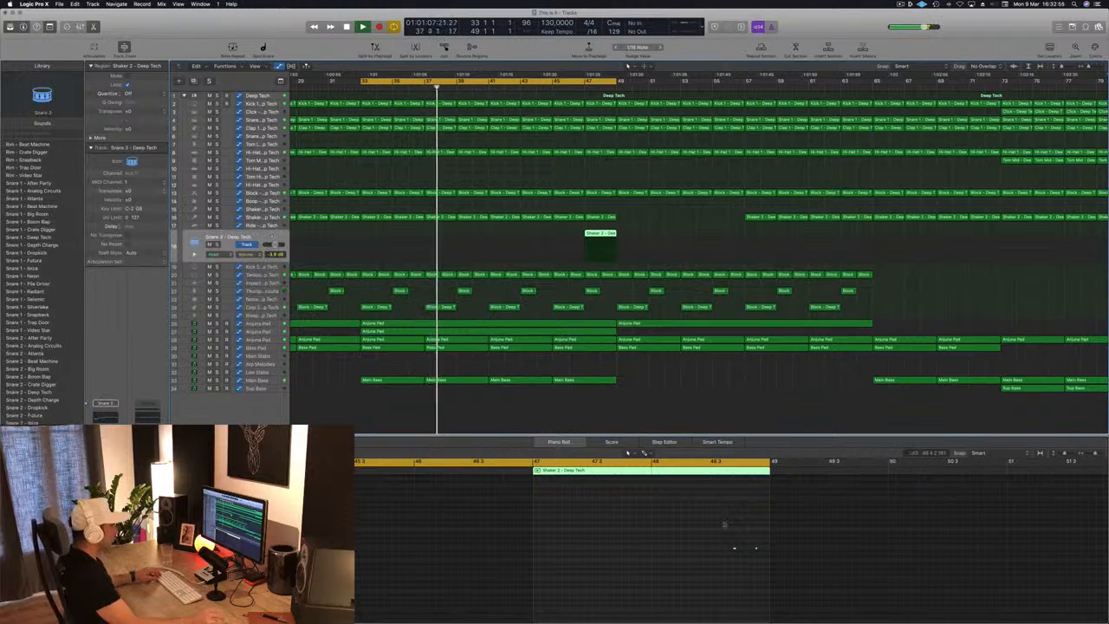
scroll(726, 528, "up", 3)
scroll(732, 529, "up", 3)
left_click(780, 539)
left_click(715, 549)
left_click_drag(715, 550, 807, 553)
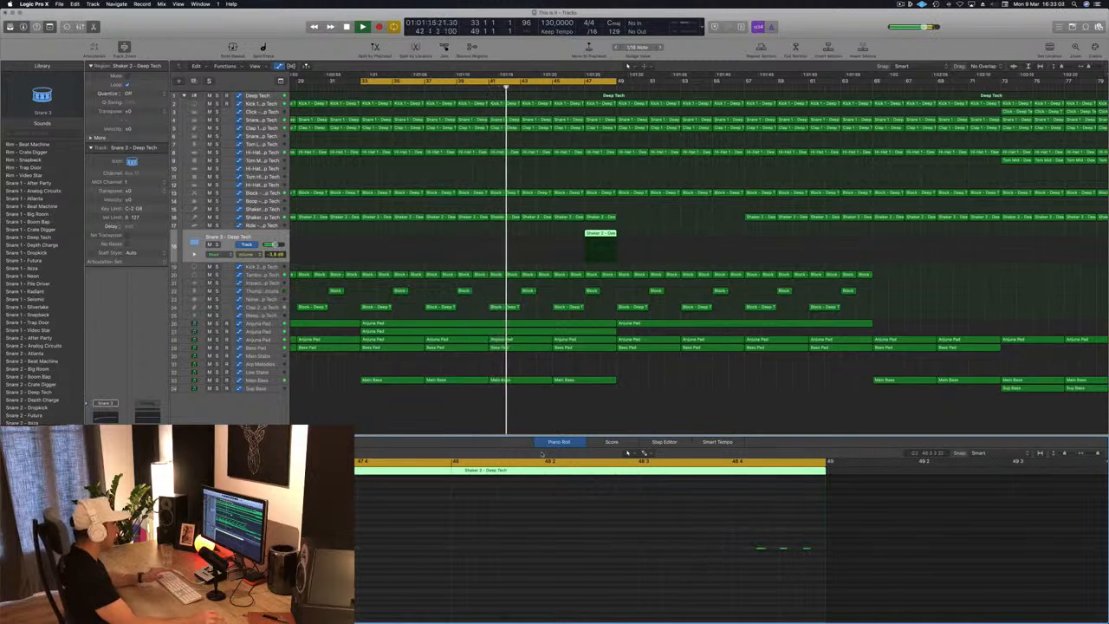
Step: Extend the cycle range to bar 51 and play back the section from bar 33 to check the snare fill
left_click(600, 235)
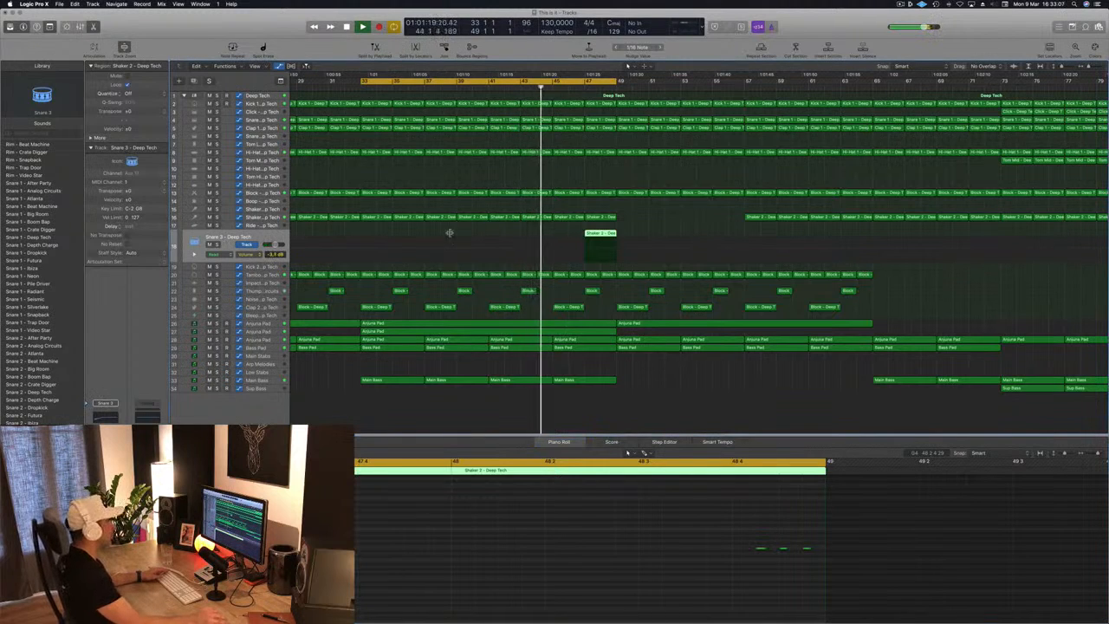
left_click_drag(620, 82, 648, 87)
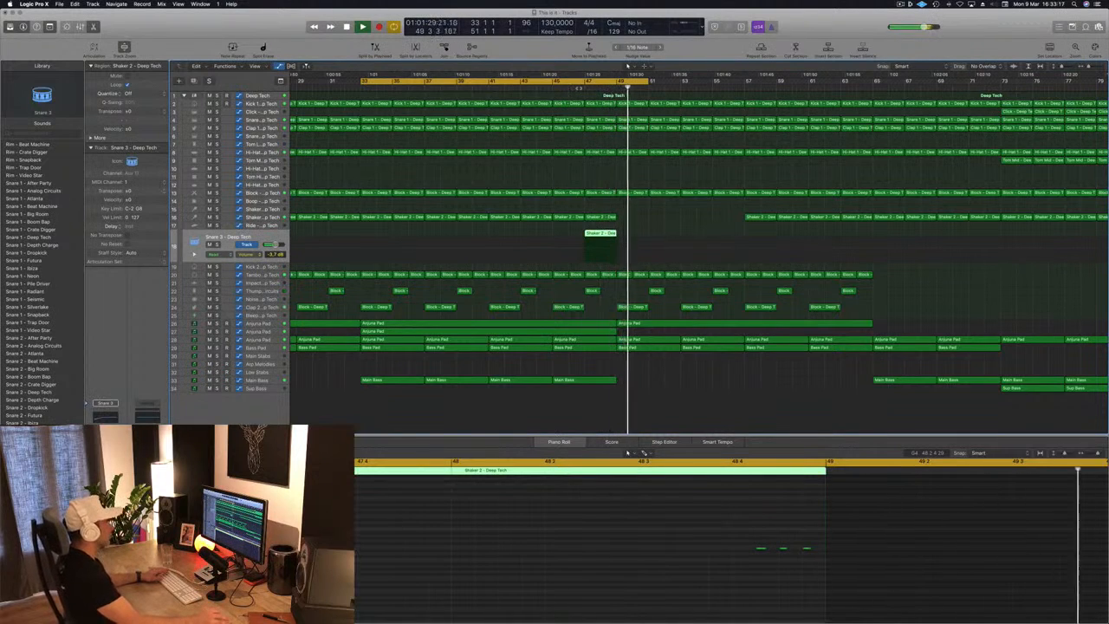
left_click(581, 87)
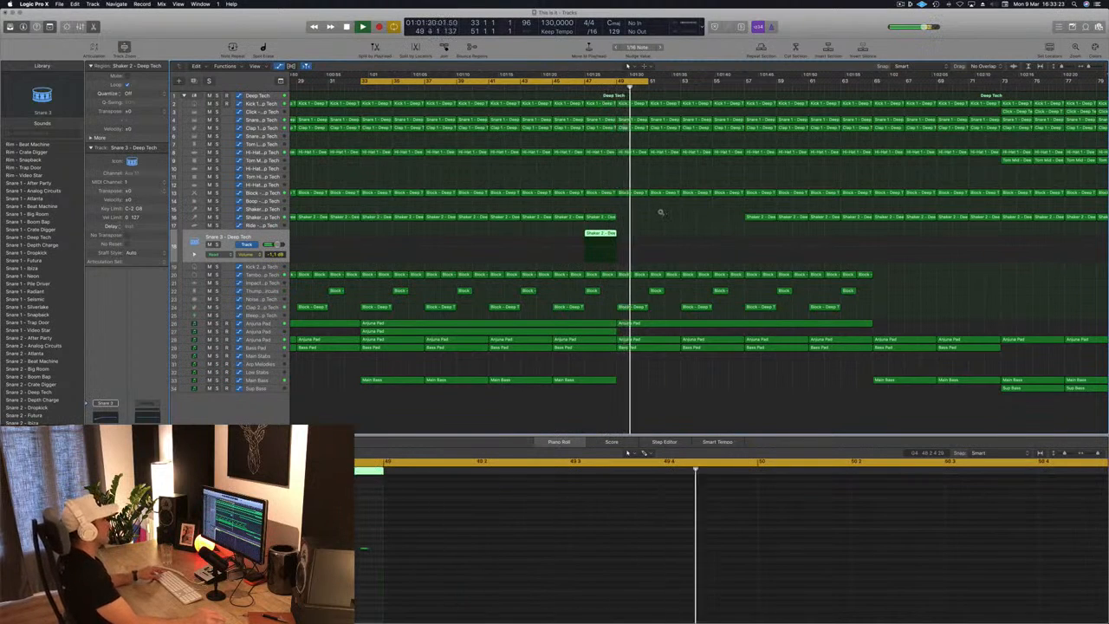
key("super+Left")
key("super+Left")
key("super+Left")
key("super+Left")
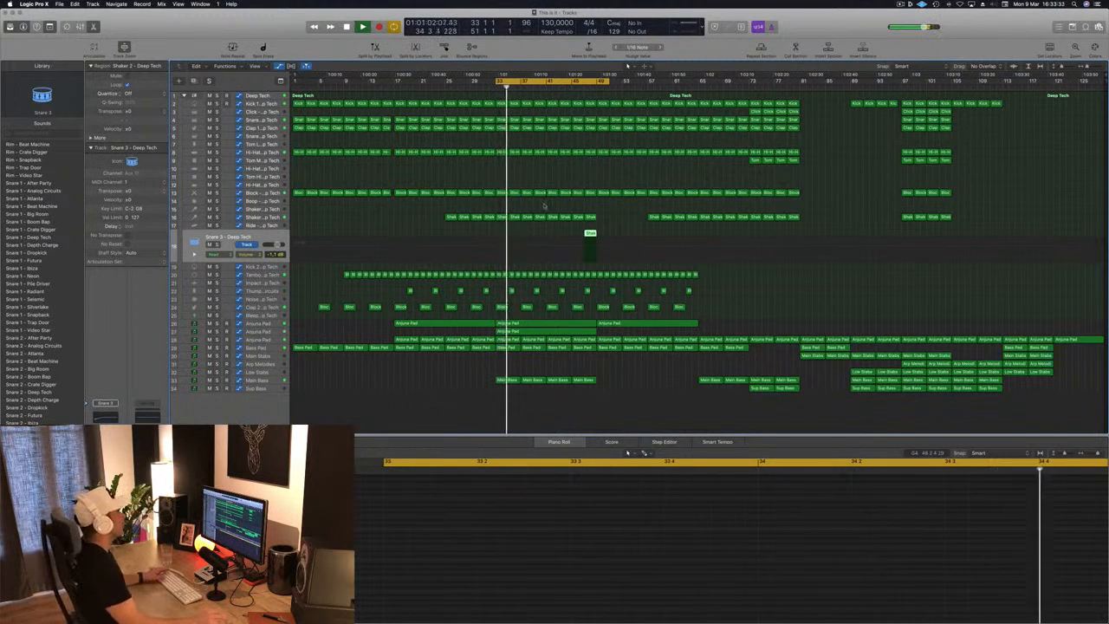
left_click(406, 224)
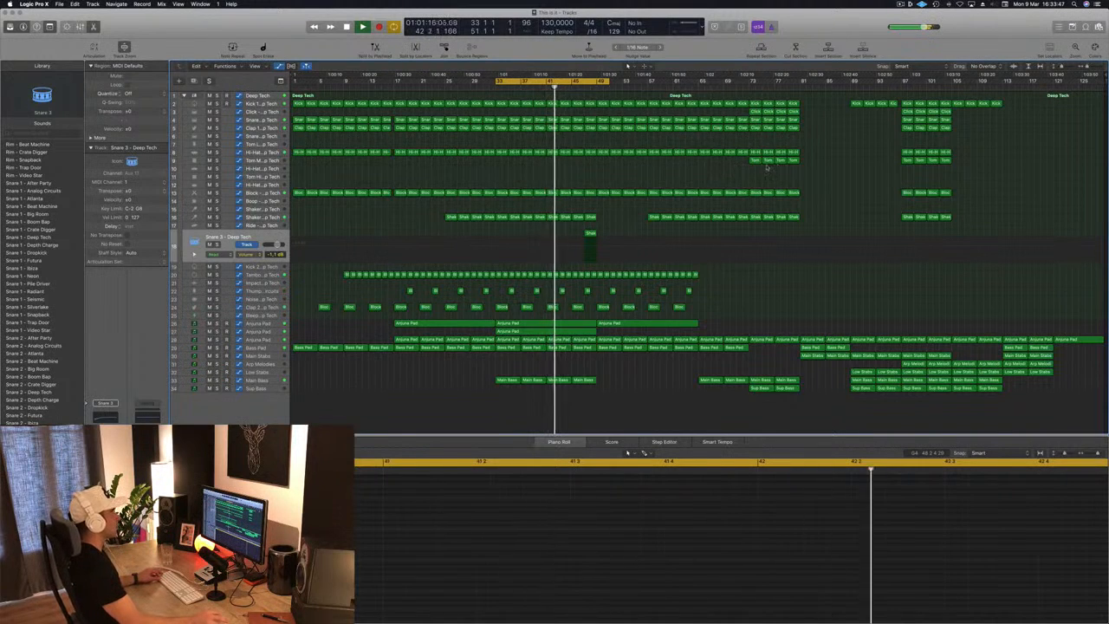
Step: Move the four Tom Mid regions starting at bar 73 to bar 41 and play the section back with them
left_click(753, 160)
left_click_drag(753, 160, 556, 167)
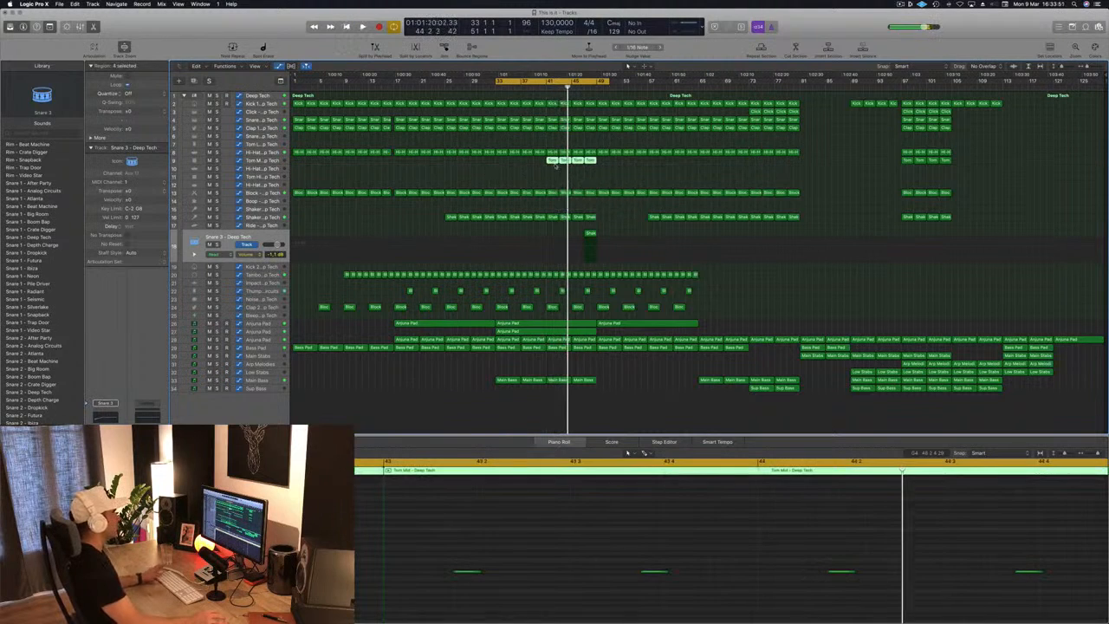
left_click(490, 189)
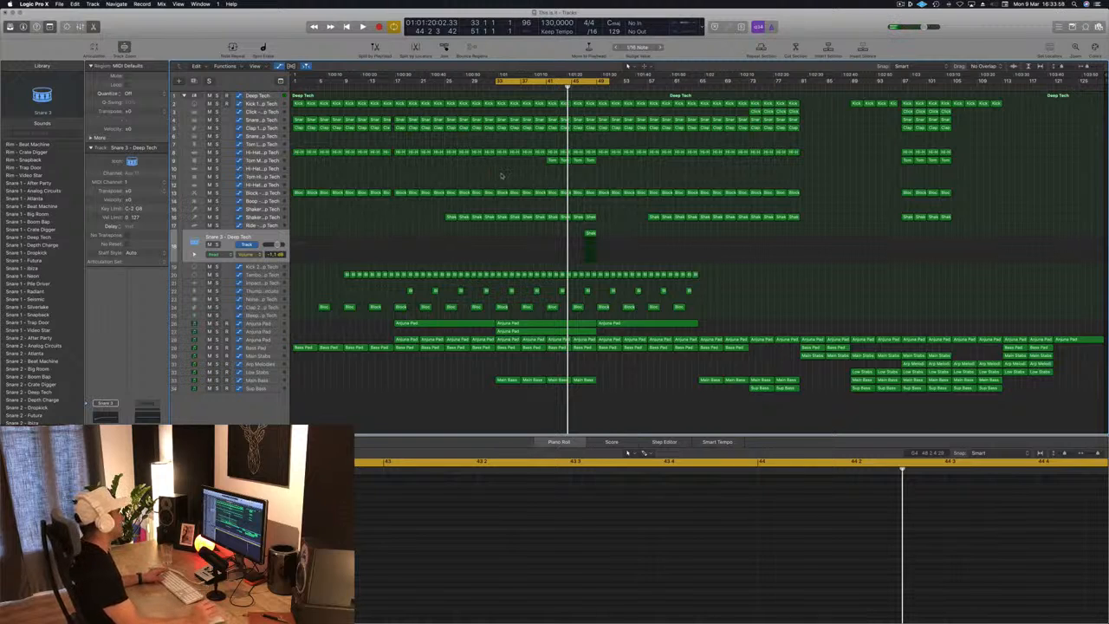
key("space")
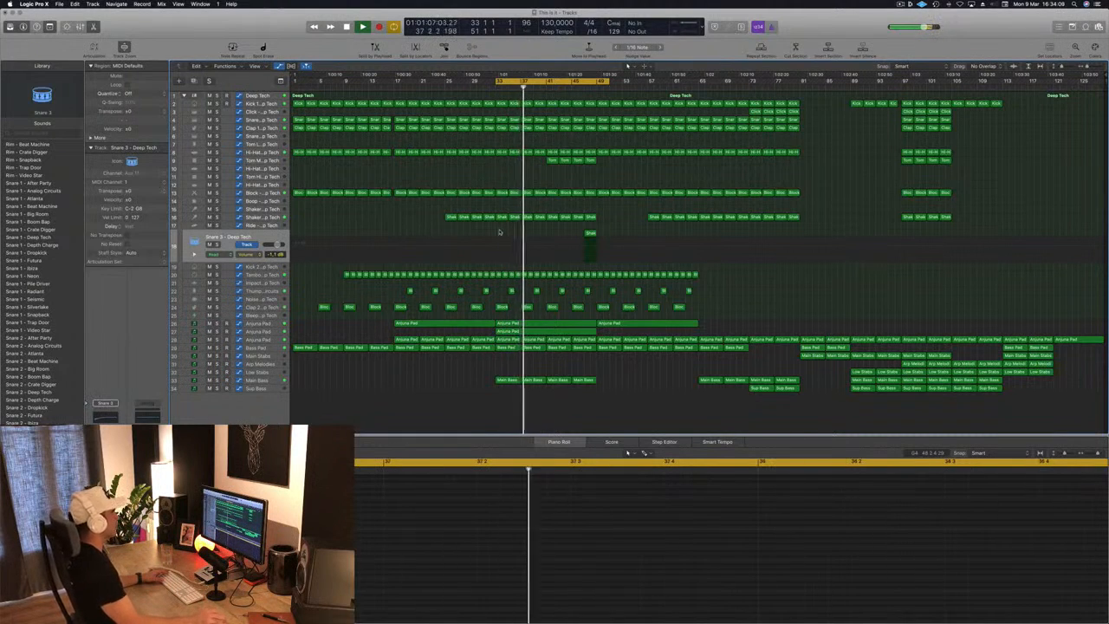
left_click(544, 86)
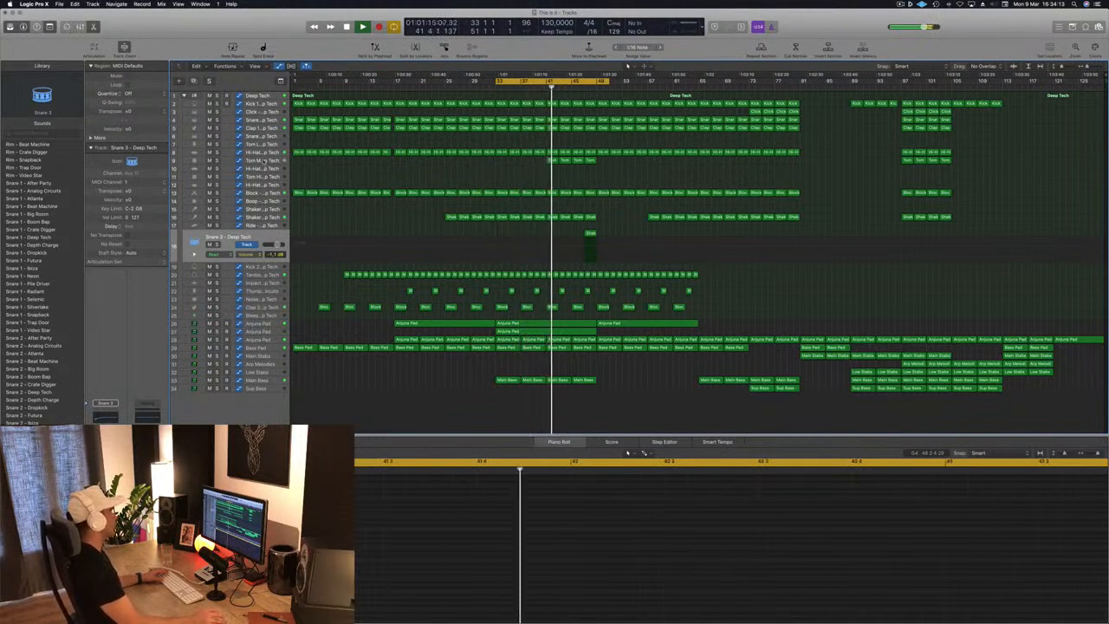
left_click(572, 160)
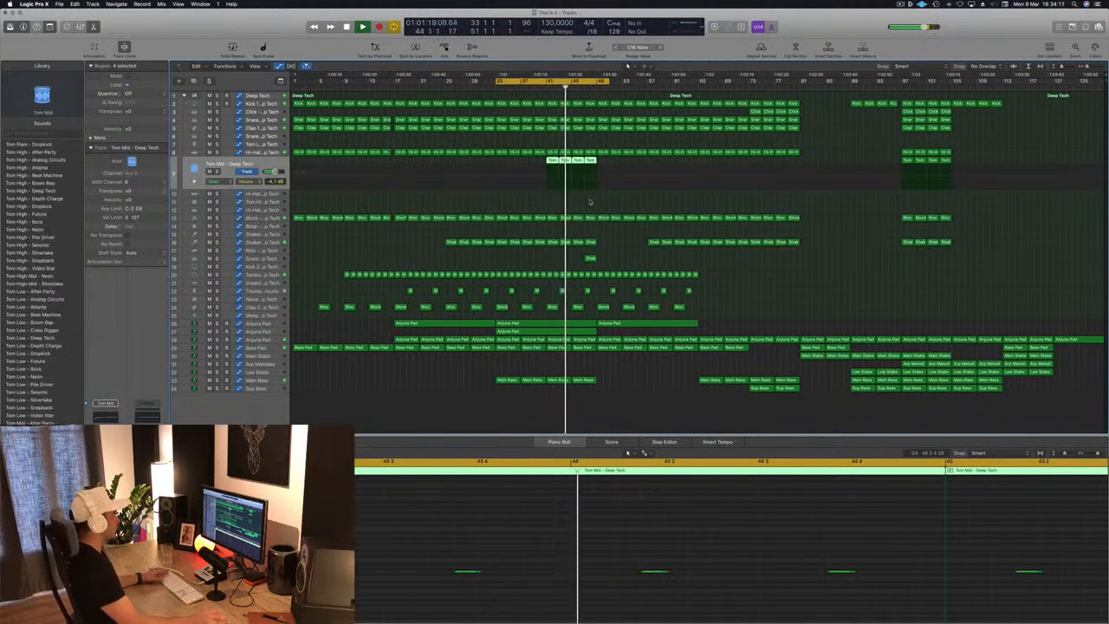
left_click(547, 207)
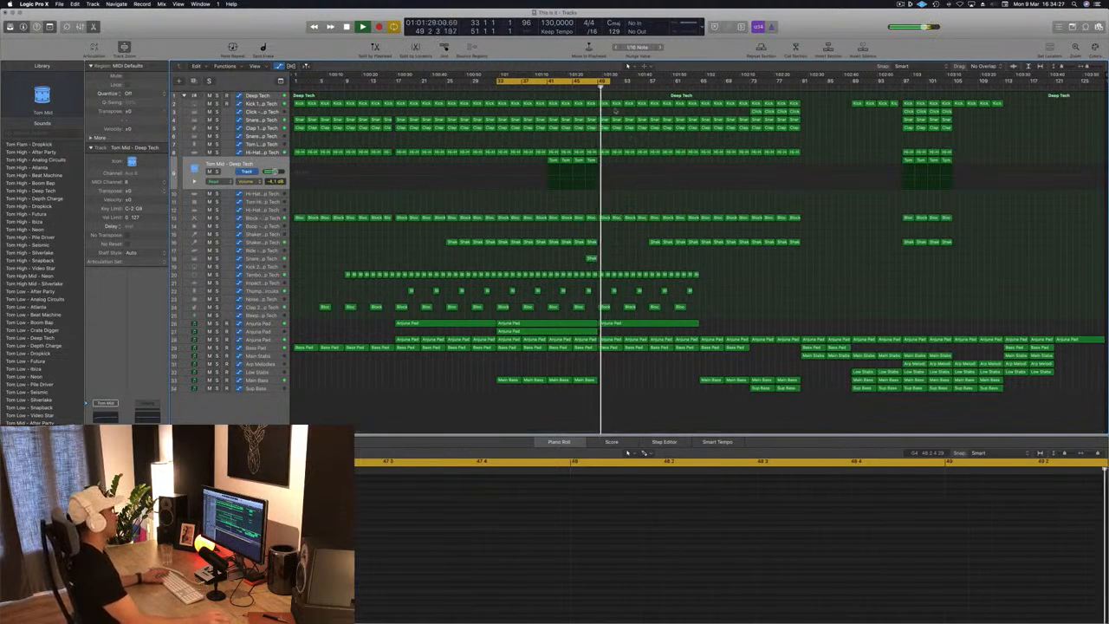
Step: Audition the snare fill in a bar 47 to 51 cycle and change the Snare 3 sound to Snare 1 - Big Room
left_click(583, 88)
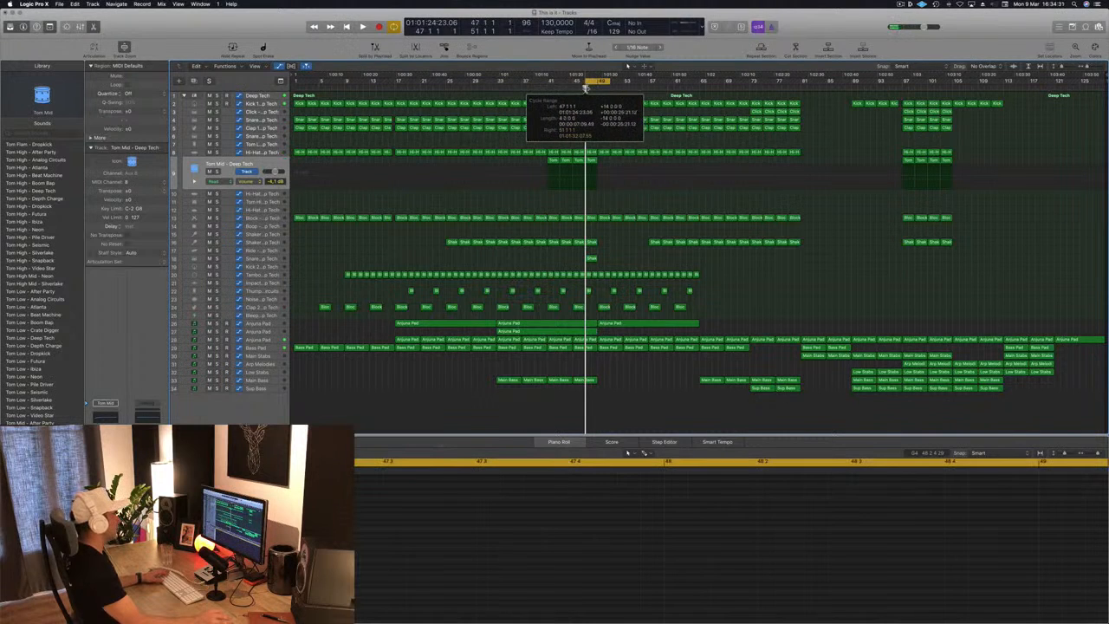
key("space")
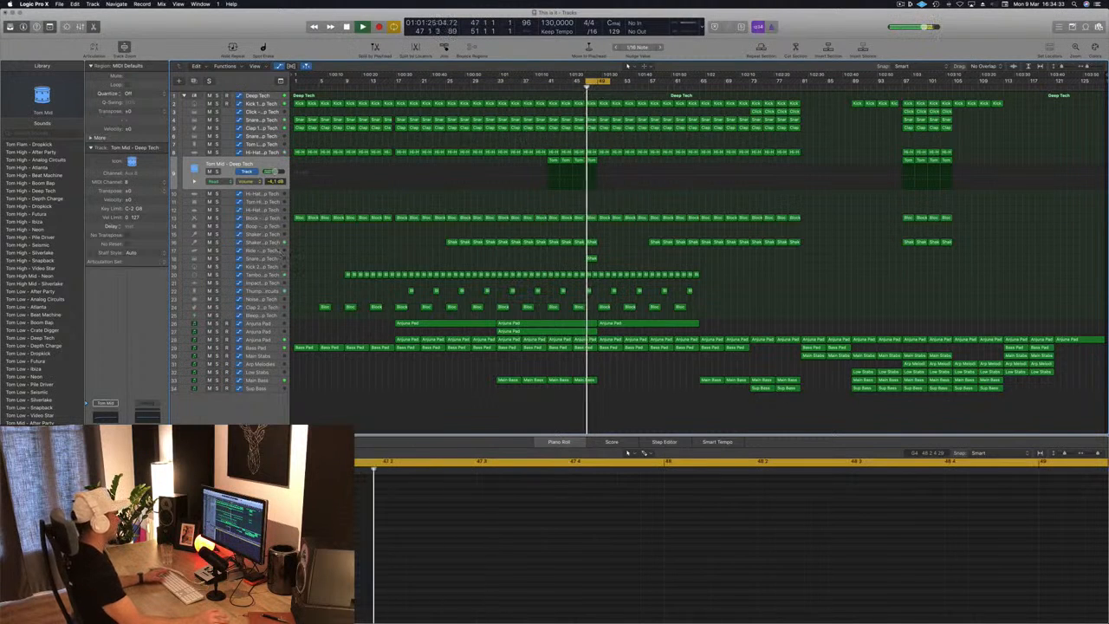
left_click(279, 252)
left_click(279, 258)
key("space")
key("space")
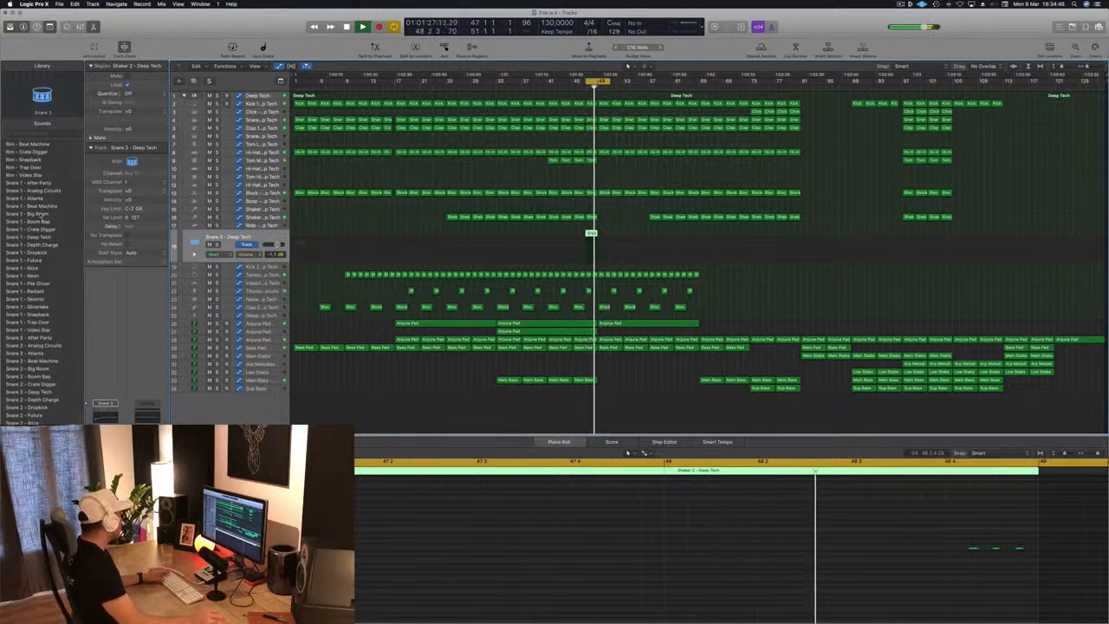
left_click(41, 214)
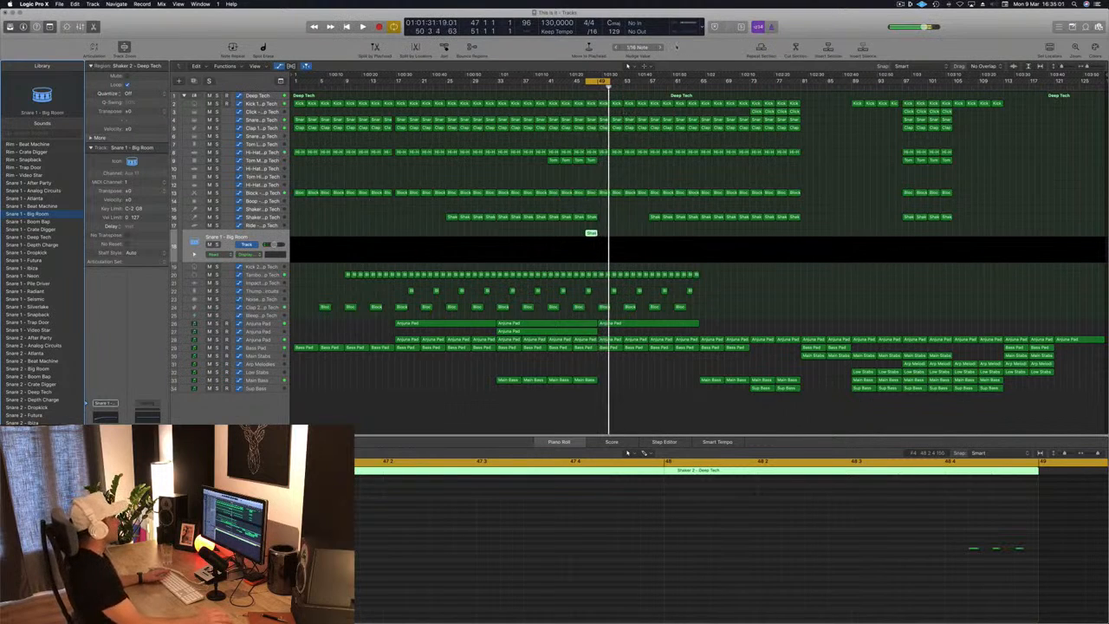
Step: Shift the cycle range to bars 49 to 53 and play the arrangement from about bar 32
left_click_drag(606, 82, 611, 83)
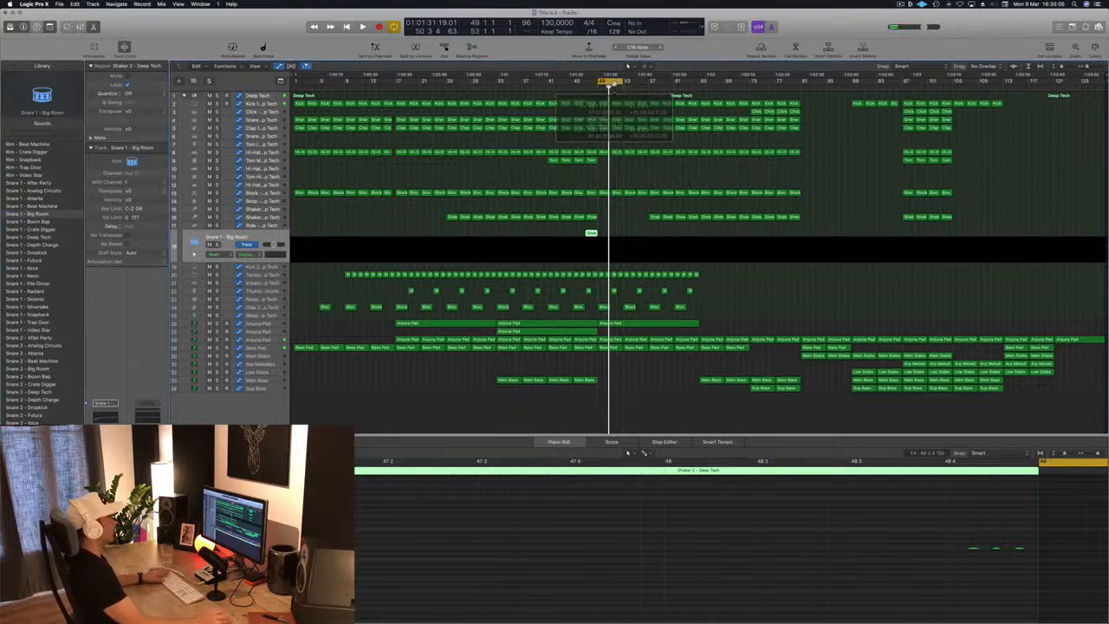
key("space")
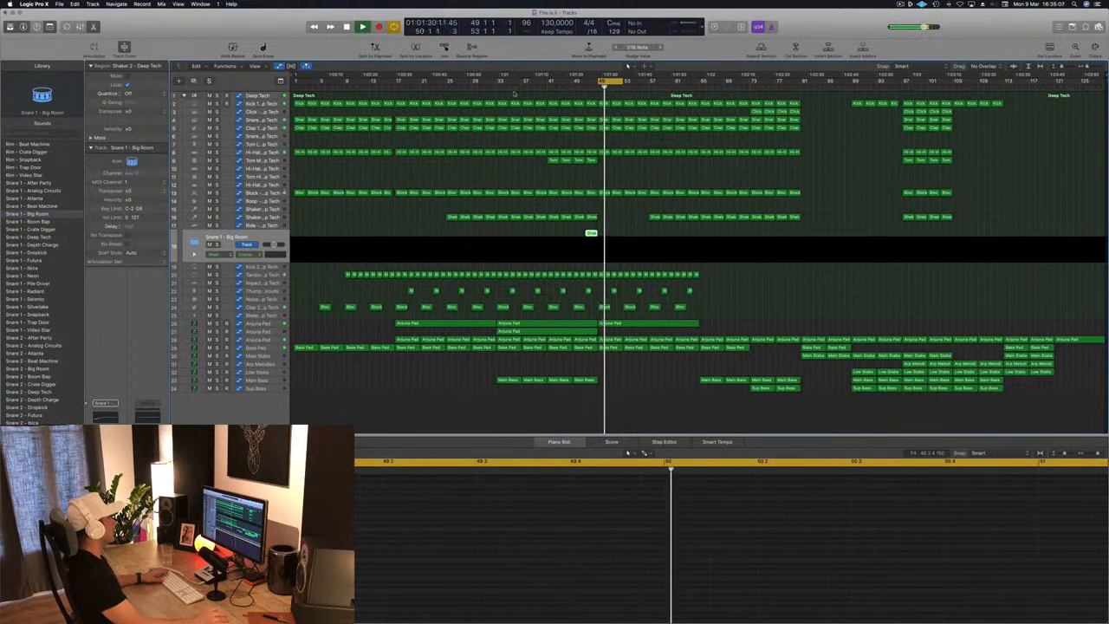
left_click(486, 88)
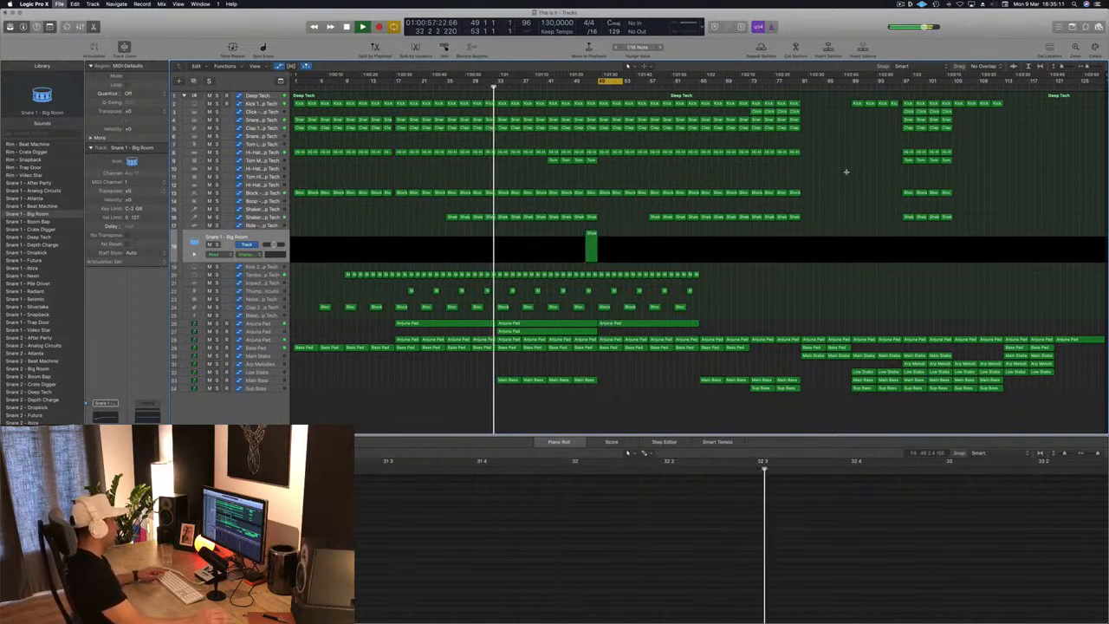
left_click(272, 268)
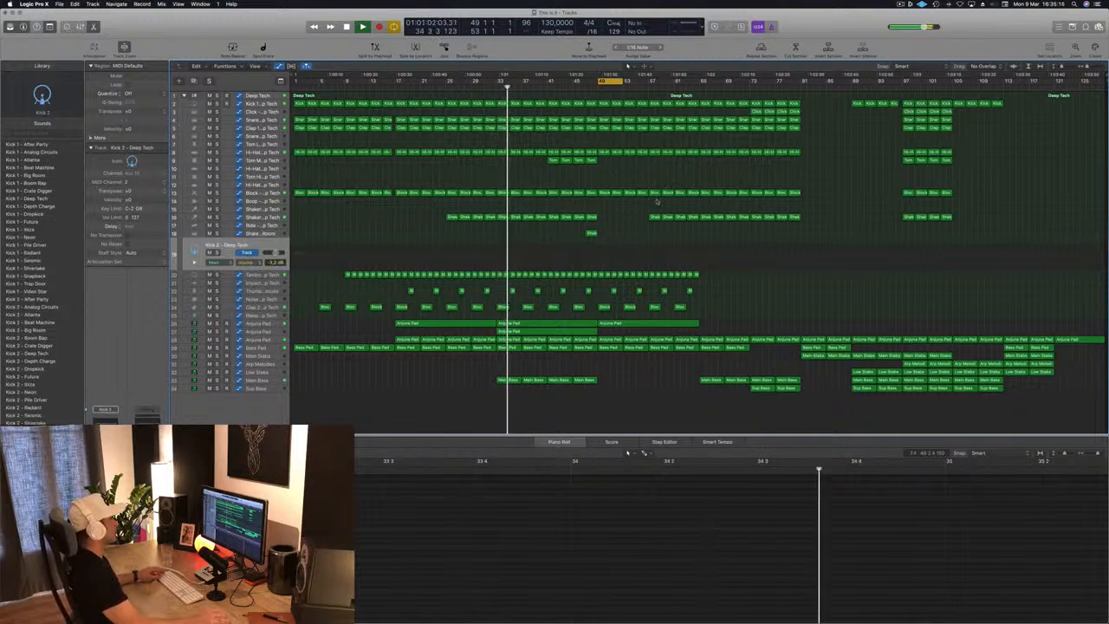
Step: Delete the snare, clap, hi-hat, block and tambourine regions between bars 49 and 57
left_click(599, 87)
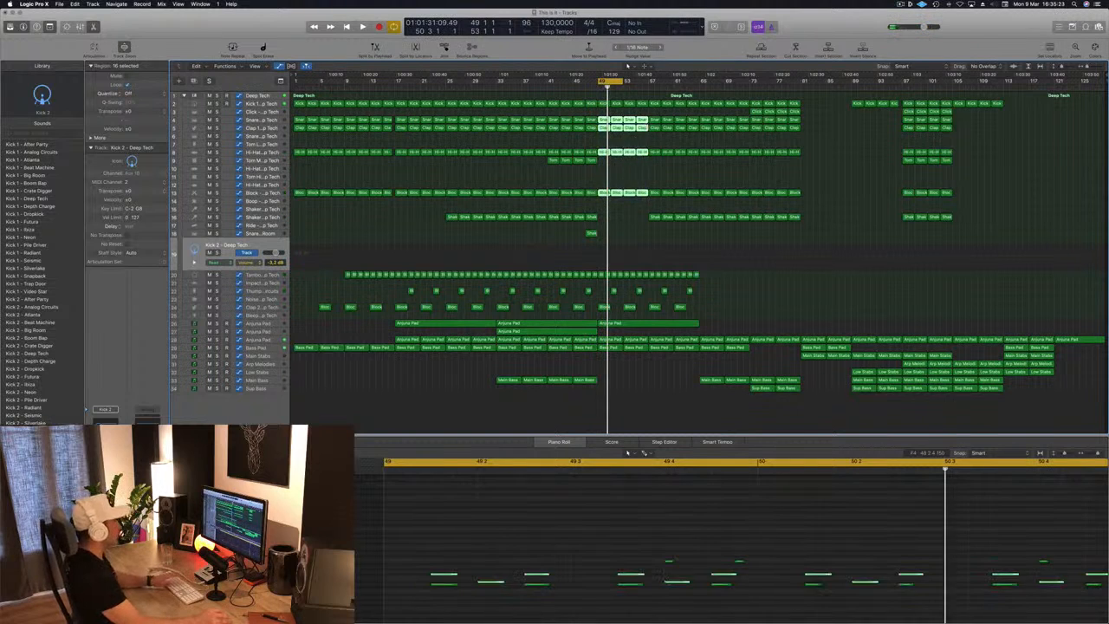
key("Delete")
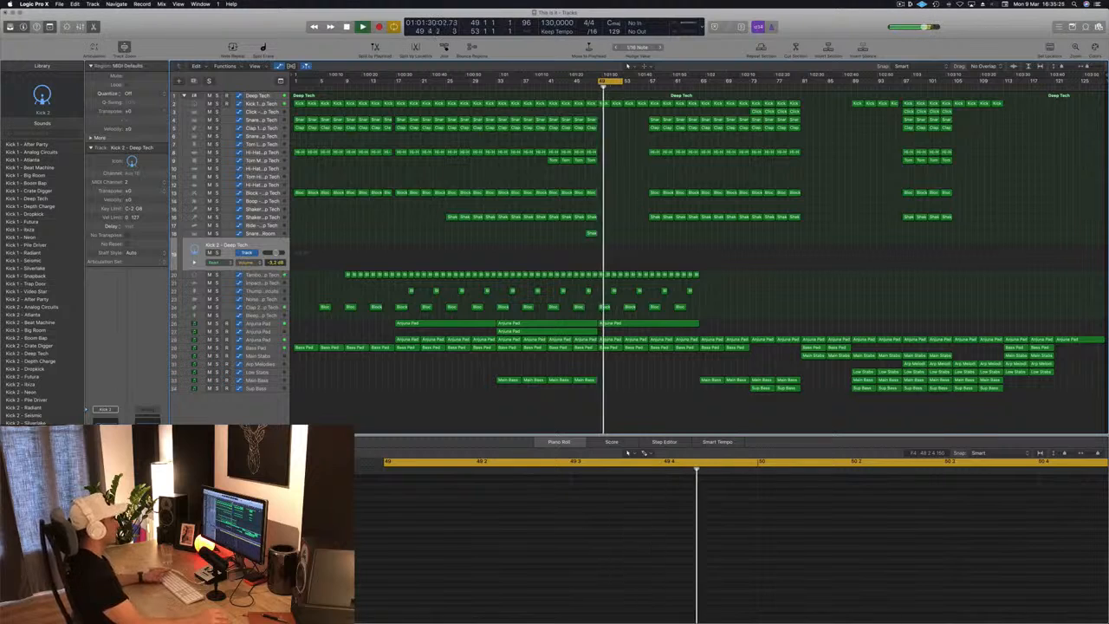
left_click(600, 274)
key("Delete")
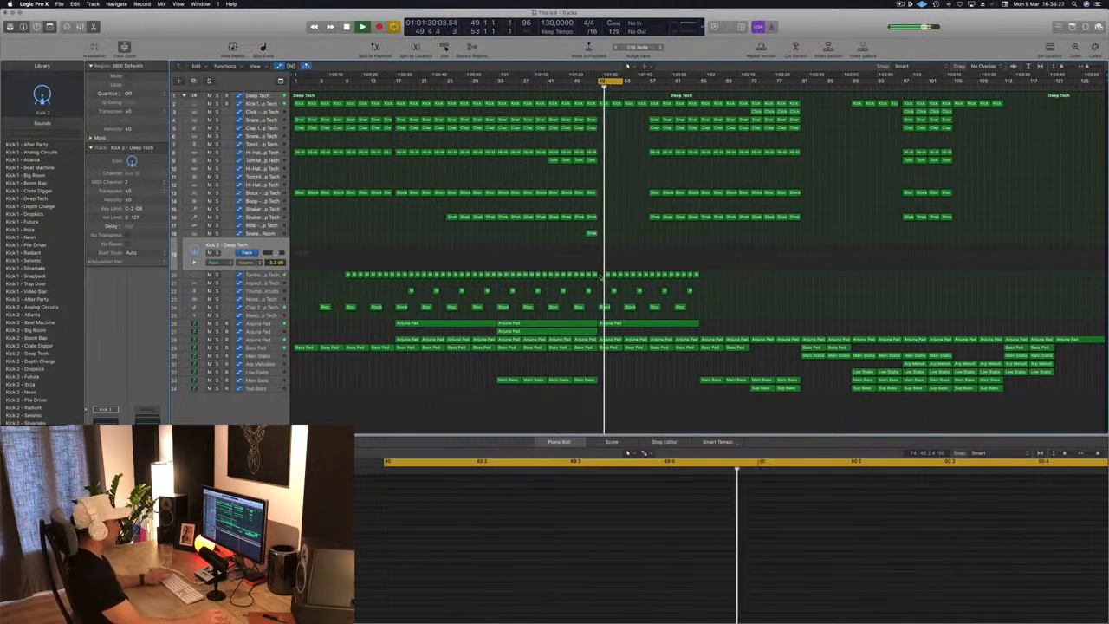
left_click_drag(601, 275, 645, 278)
key("Delete")
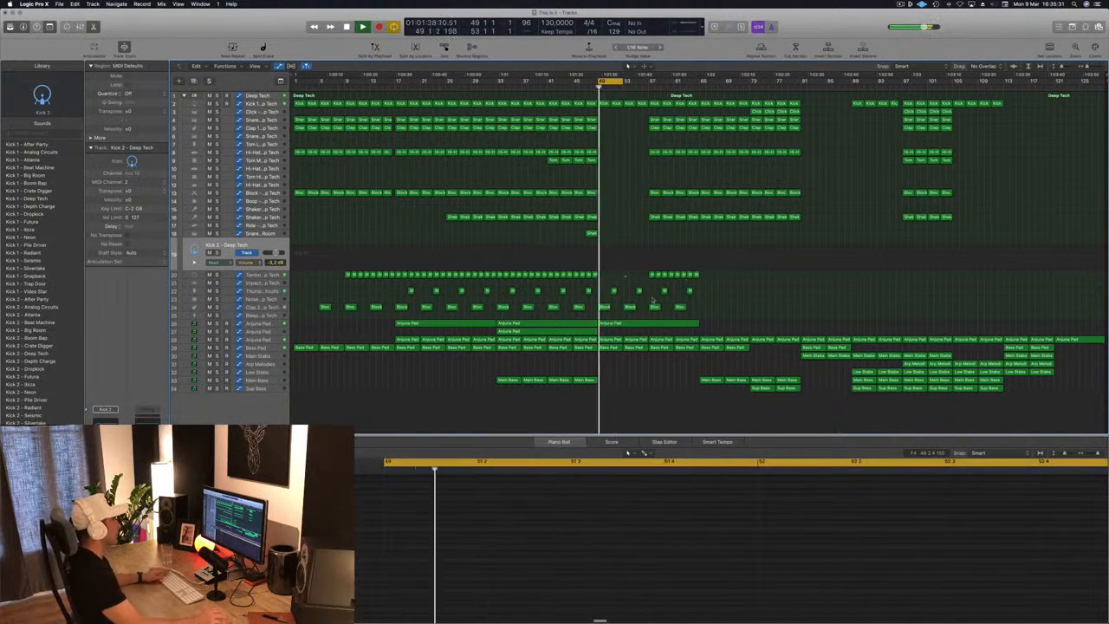
Step: Delete the long Anjuna Pad region at bar 49 and the shorter Anjuna Pad and Bass Pad regions between bars 49 and 65
left_click(670, 324)
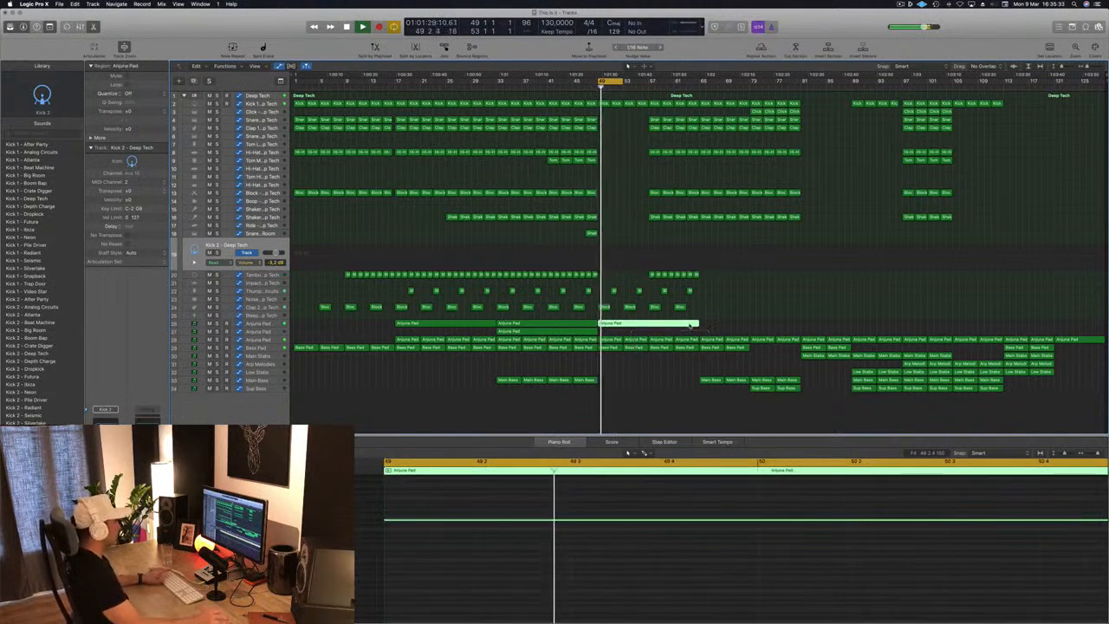
key("Delete")
key("space")
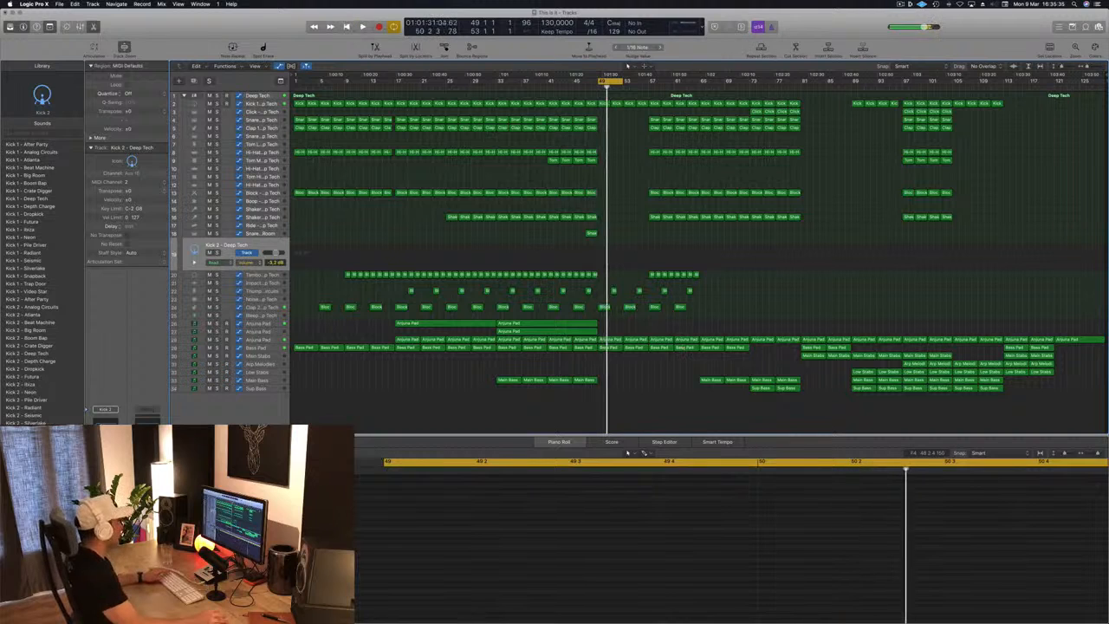
left_click(265, 340)
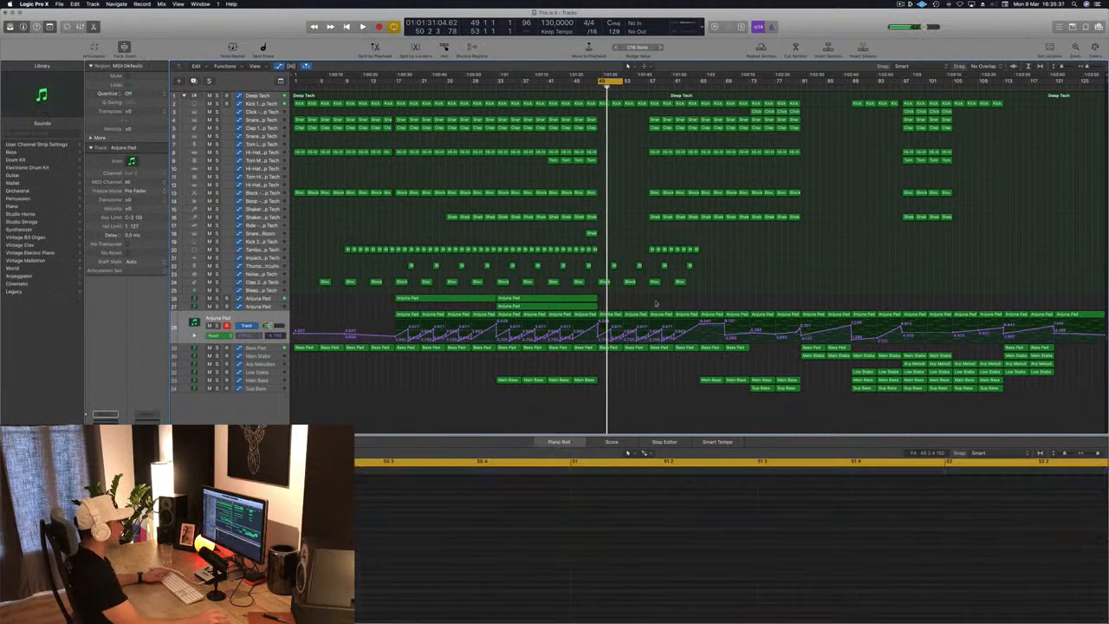
key("Delete")
left_click_drag(693, 353, 691, 348)
key("Delete")
Step: Copy the Anjuna Pad, Bass Pad and Main Bass regions at bar 65 and the Sup Bass regions at bar 73 to bar 49
left_click_drag(708, 302, 733, 349)
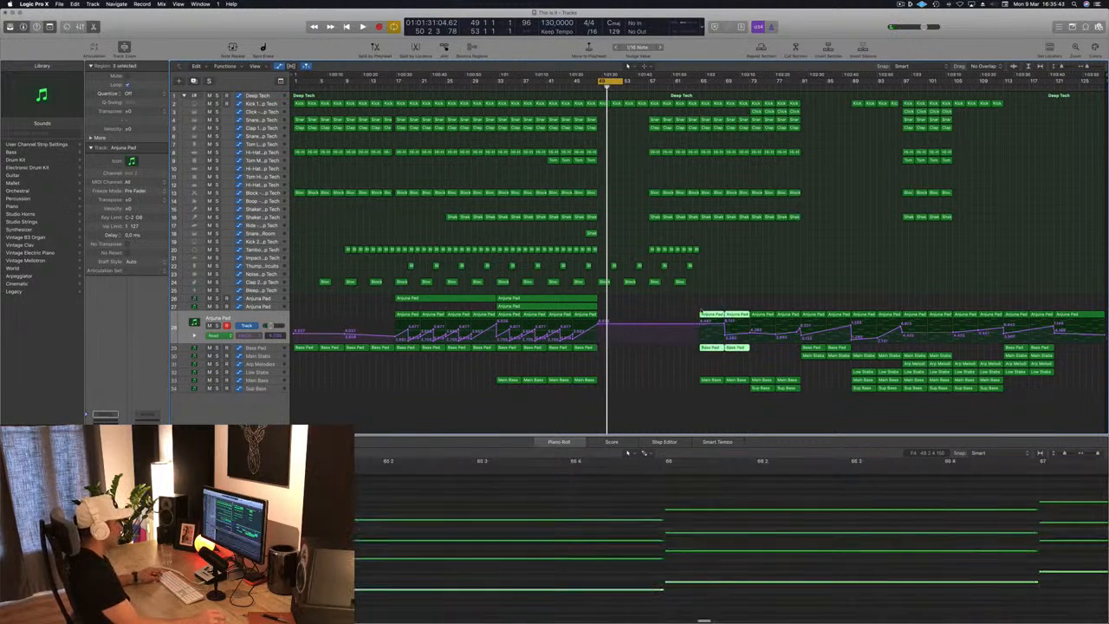
left_click_drag(701, 313, 612, 320)
left_click(717, 382)
left_click_drag(709, 381, 609, 387)
left_click(759, 388)
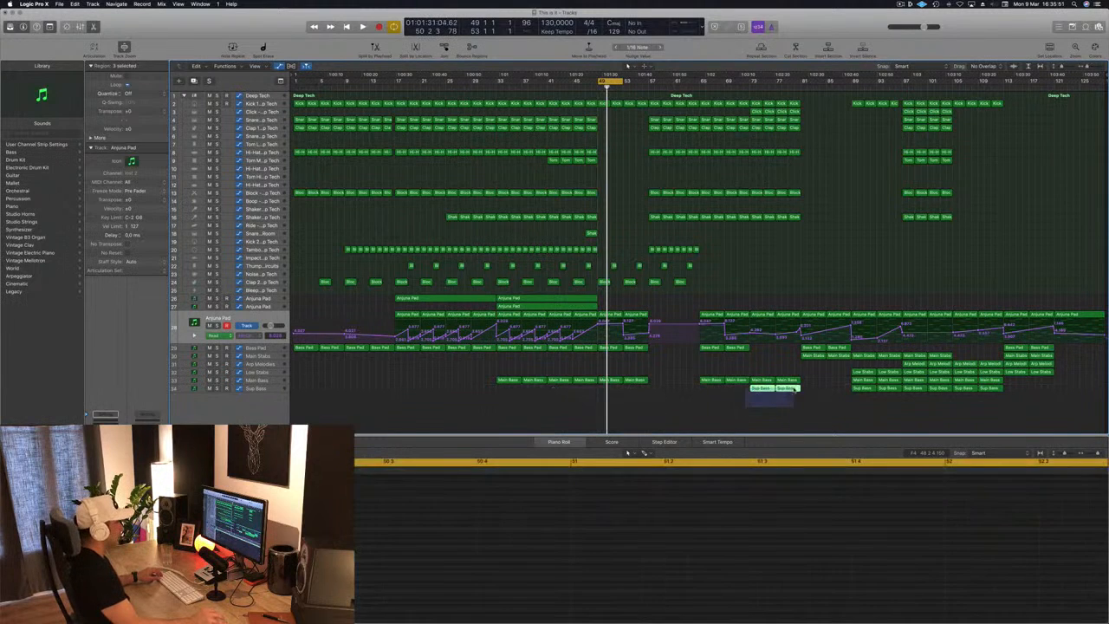
left_click_drag(760, 388, 610, 388)
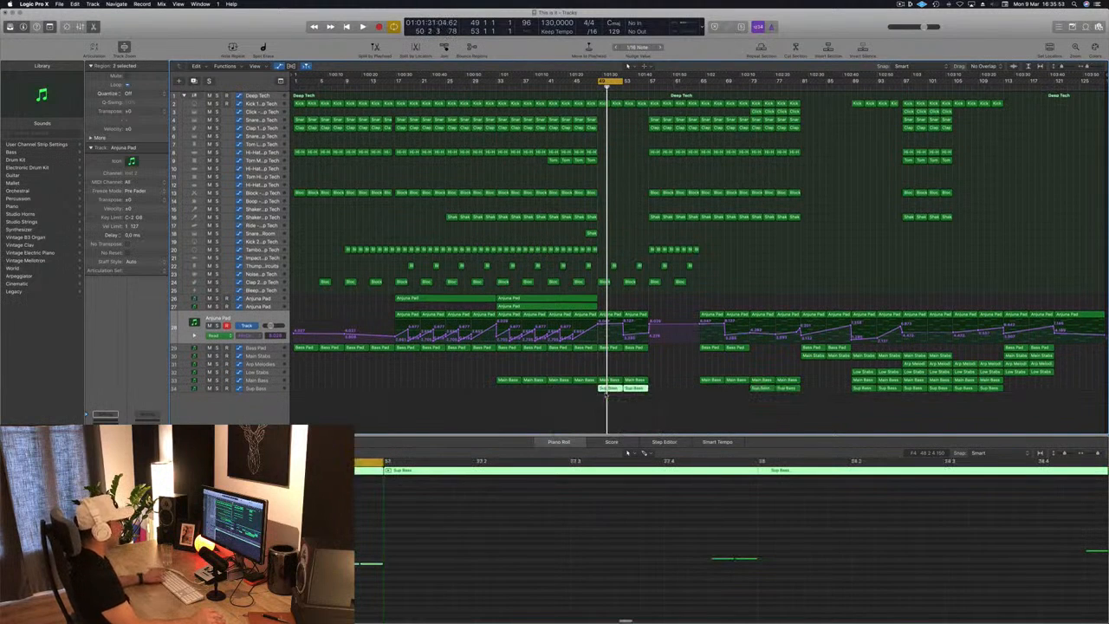
Step: Lower the Anjuna Pad automation at bar 49 so that it ramps up towards bar 53
key("space")
scroll(622, 194, "up", 5)
scroll(622, 196, "down", 2)
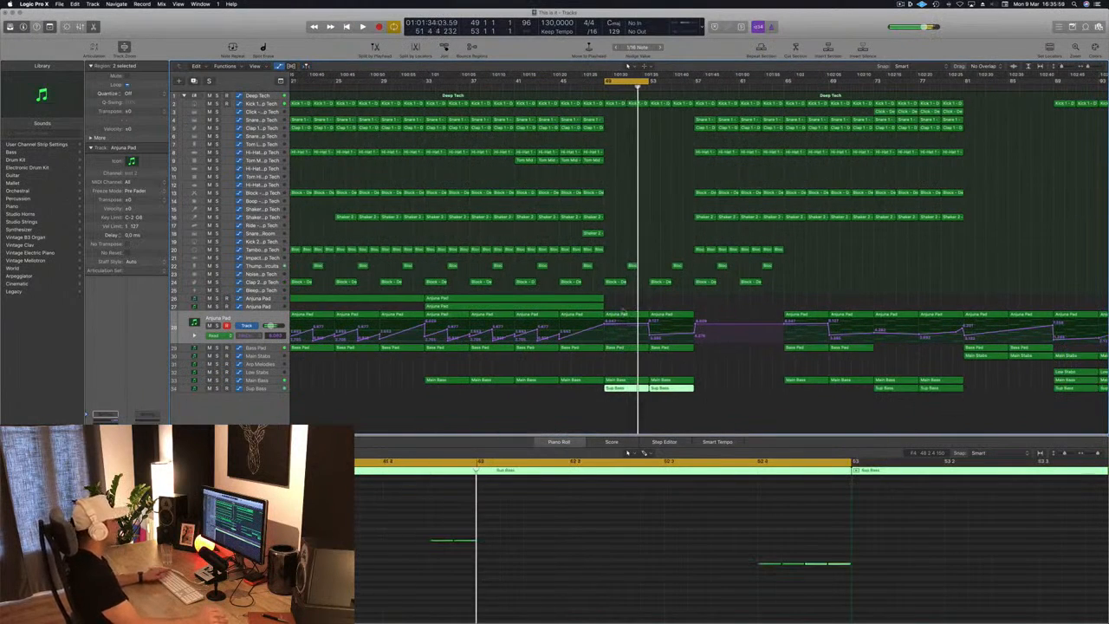
left_click(610, 324)
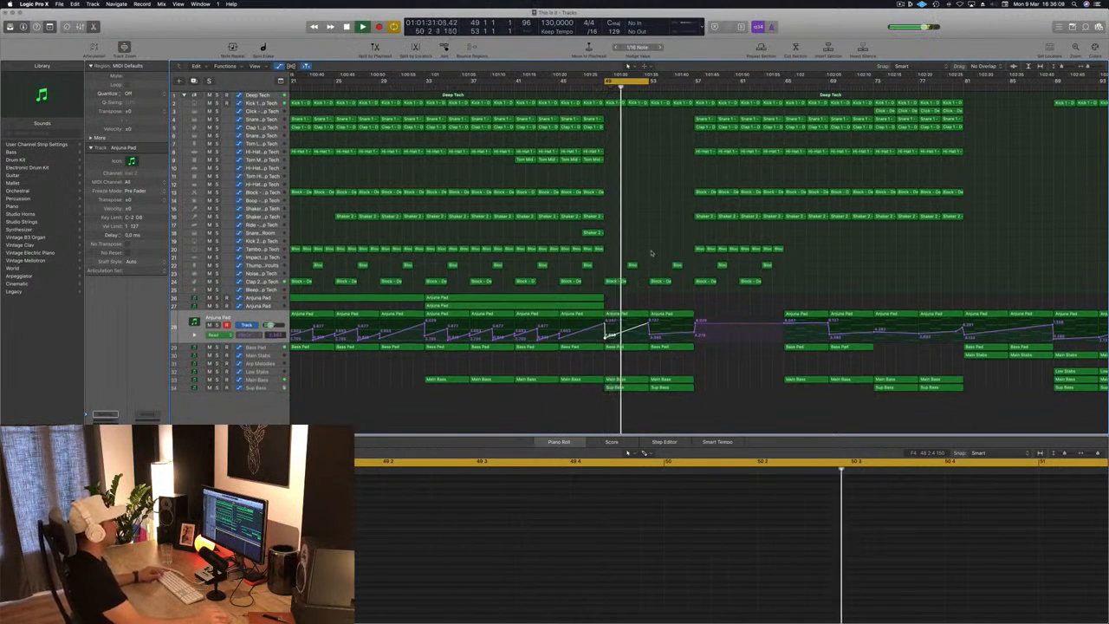
Step: Lower the Main Bass filter cutoff automation point at bar 49 and play it together with the Sup Bass
left_click(271, 381)
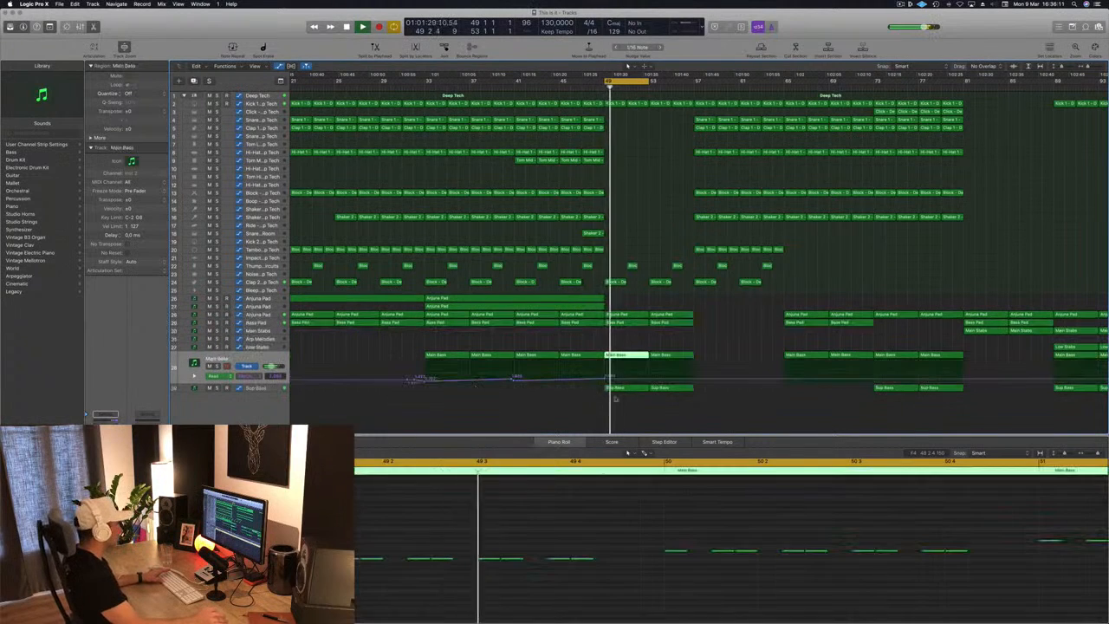
left_click(604, 379)
key("space")
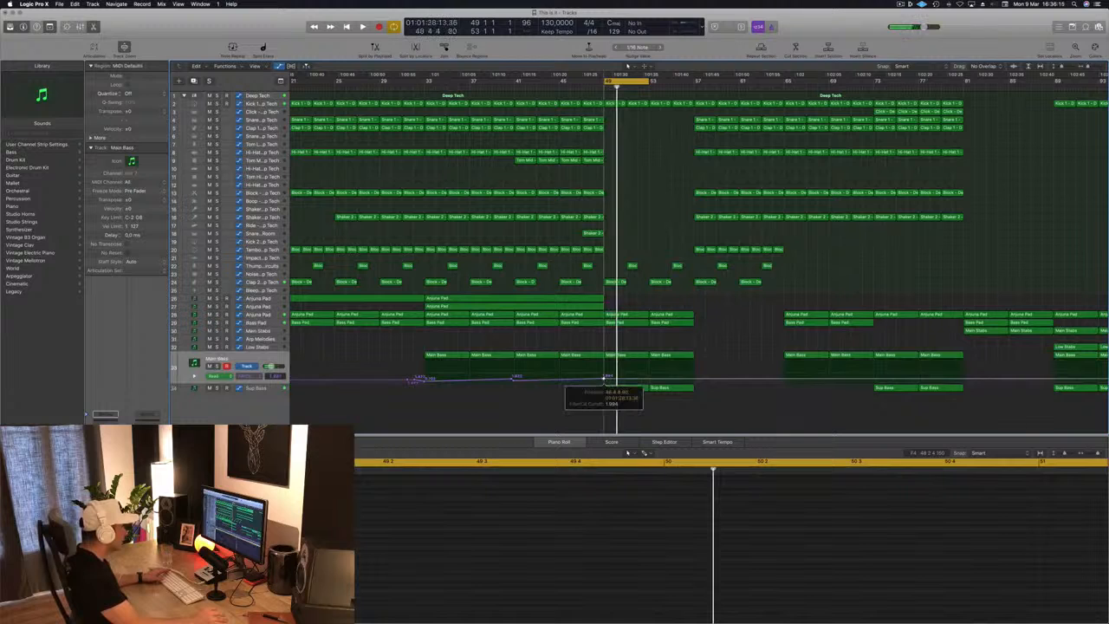
key("space")
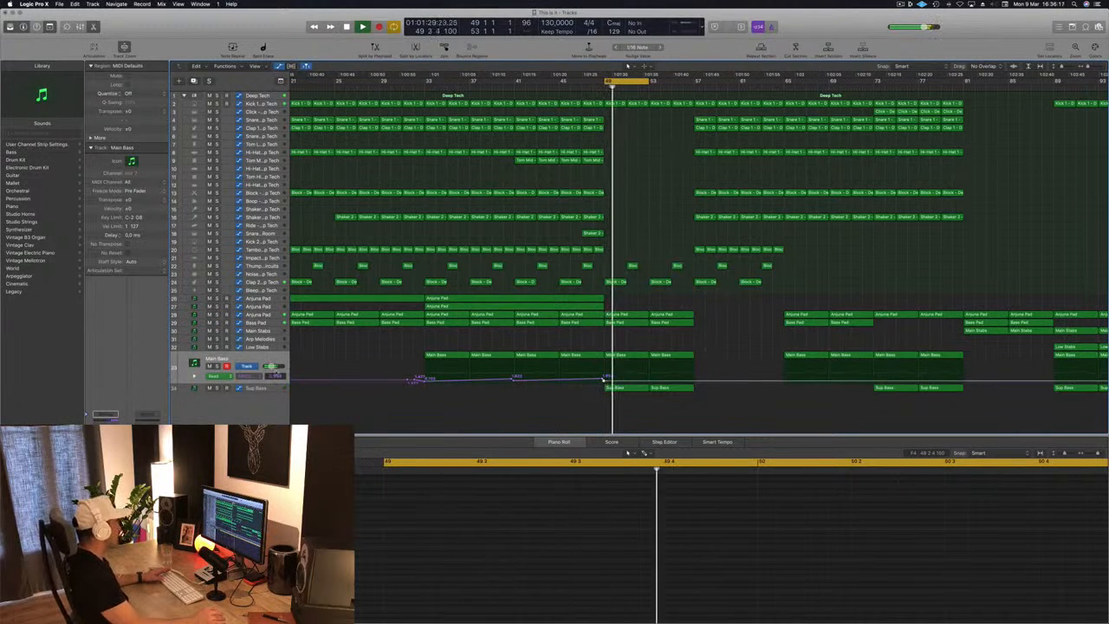
left_click(613, 387)
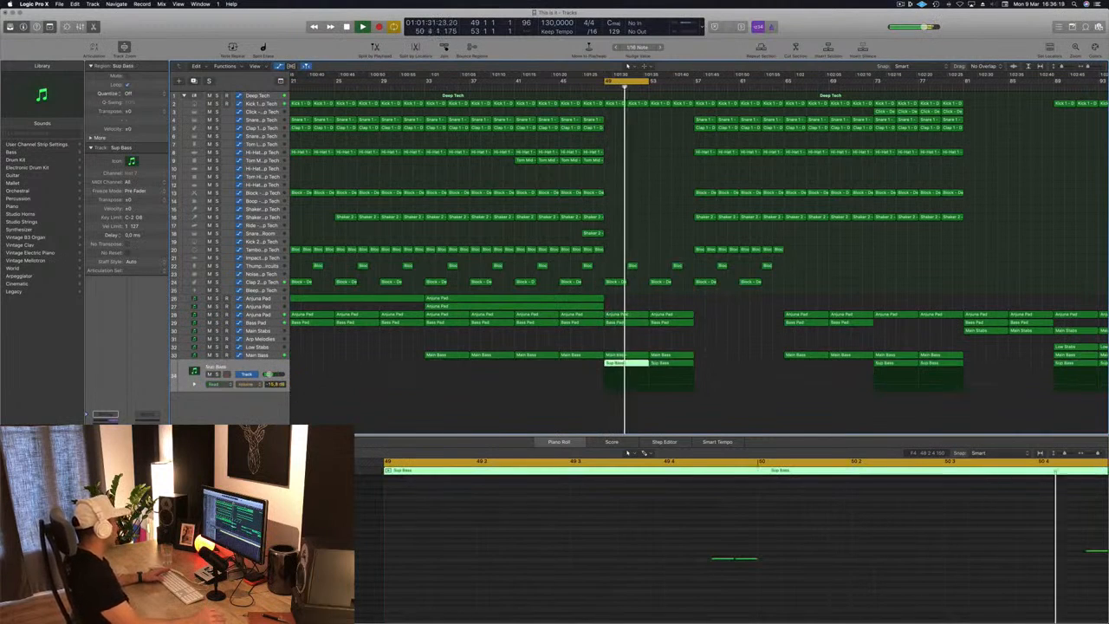
Step: Check the Channel EQ curve on the Sup Bass track while it plays, and close the plug-in window
left_click(105, 432)
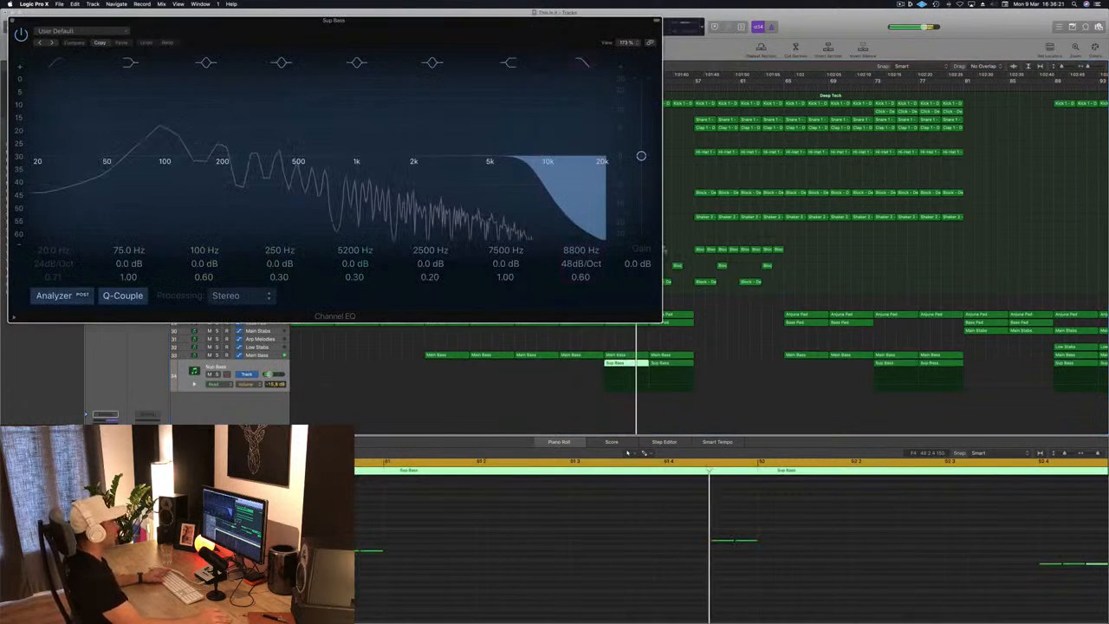
left_click(683, 222)
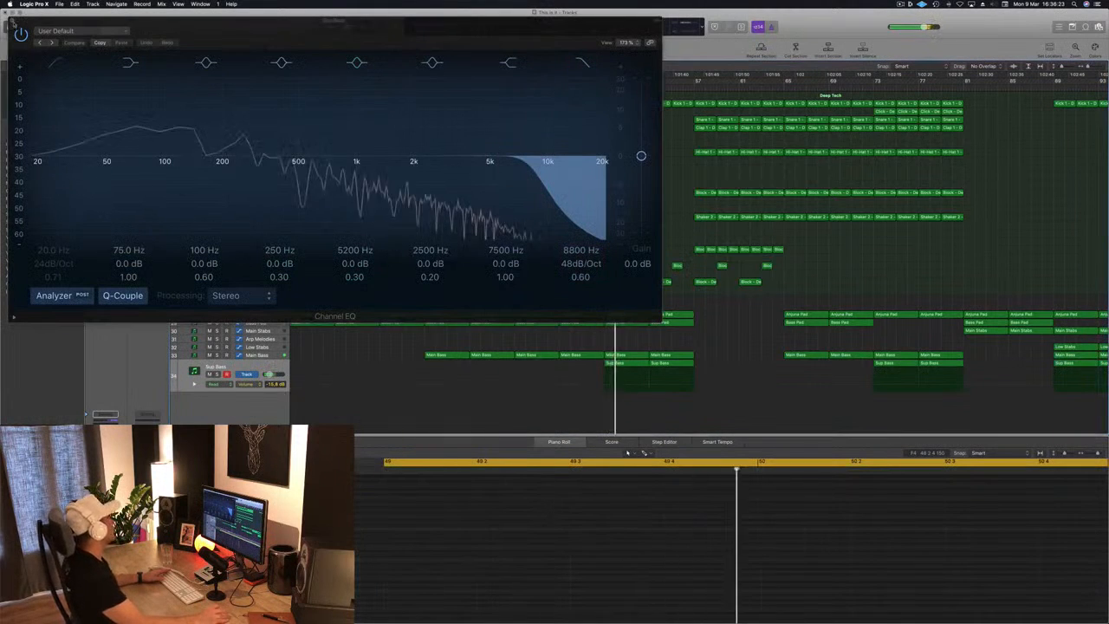
left_click(11, 25)
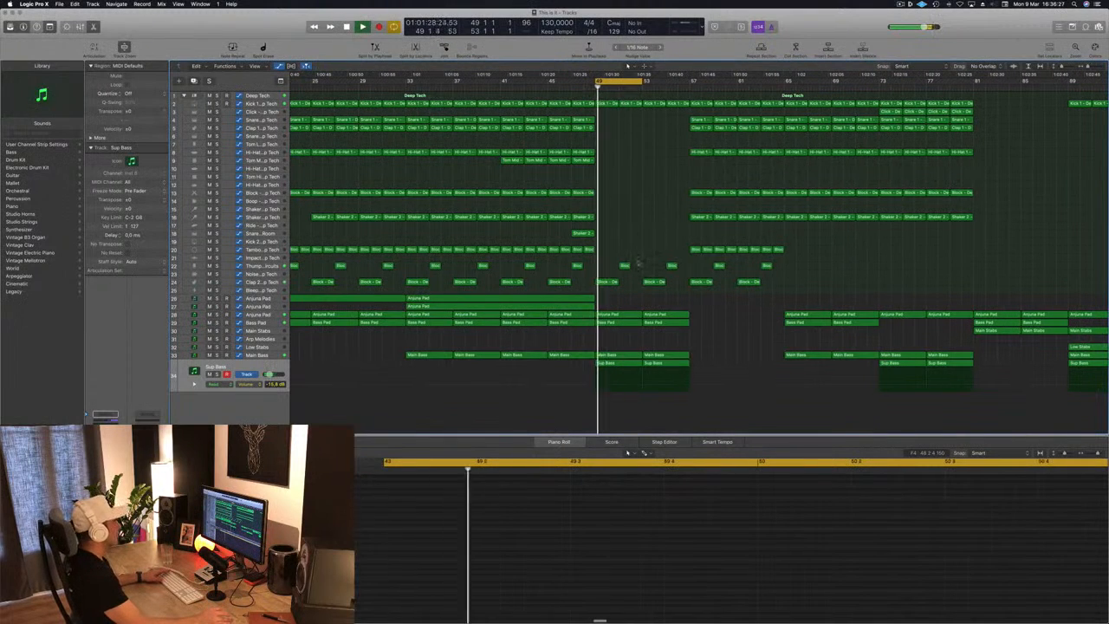
Step: Delete the two Thump track regions between bars 49 and 57, and extend the cycle range to bar 57 for playback
key("Delete")
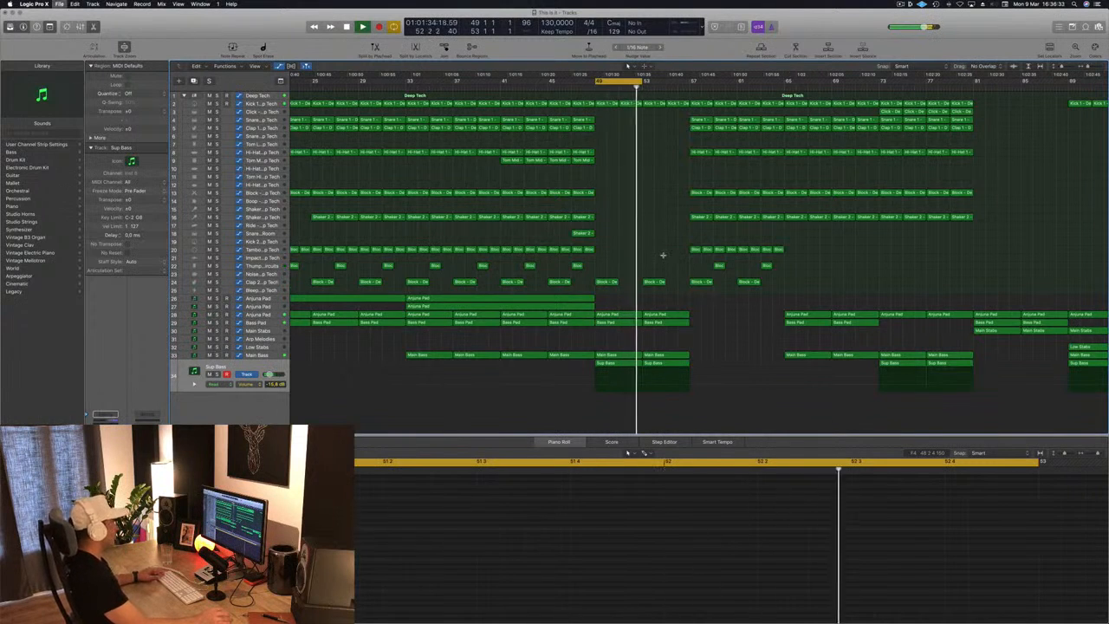
scroll(663, 262, "down", 3)
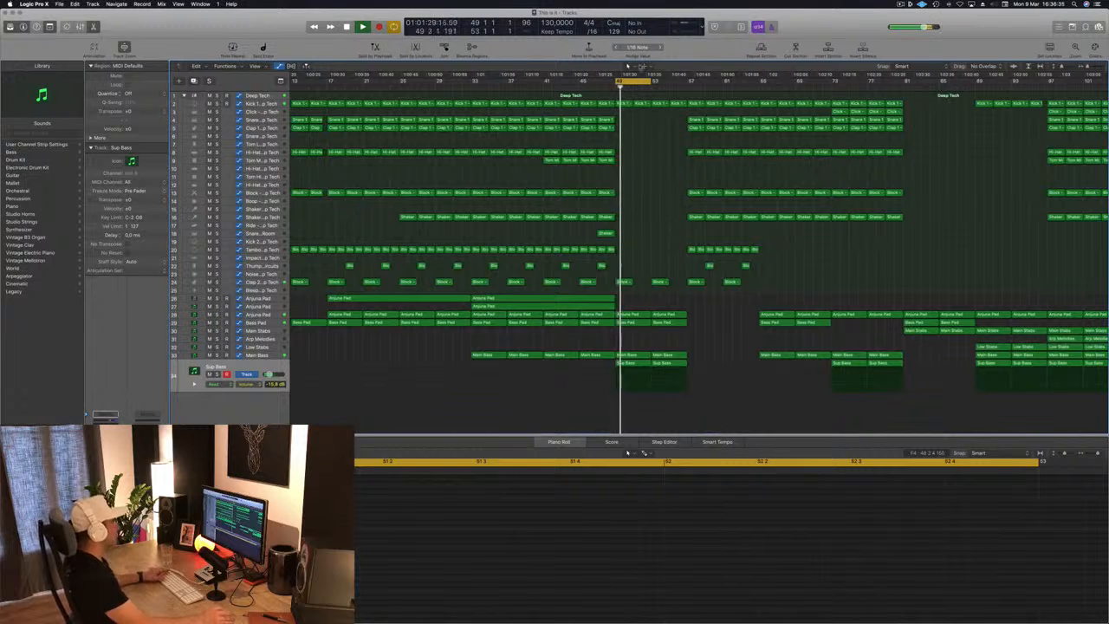
left_click_drag(650, 81, 687, 81)
key("space")
key("space")
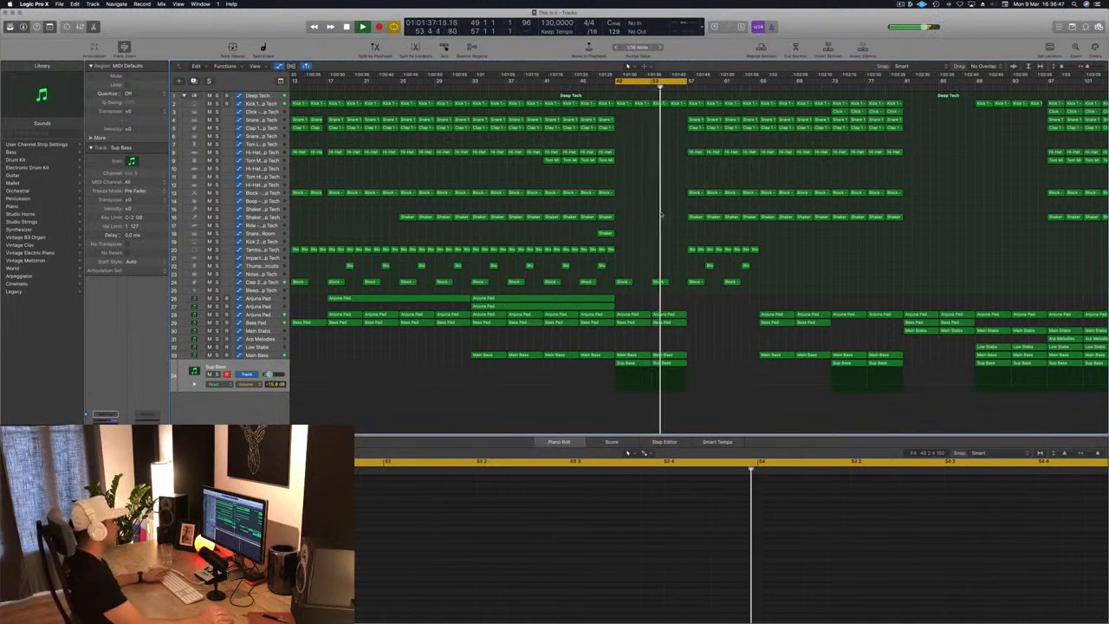
key("Return")
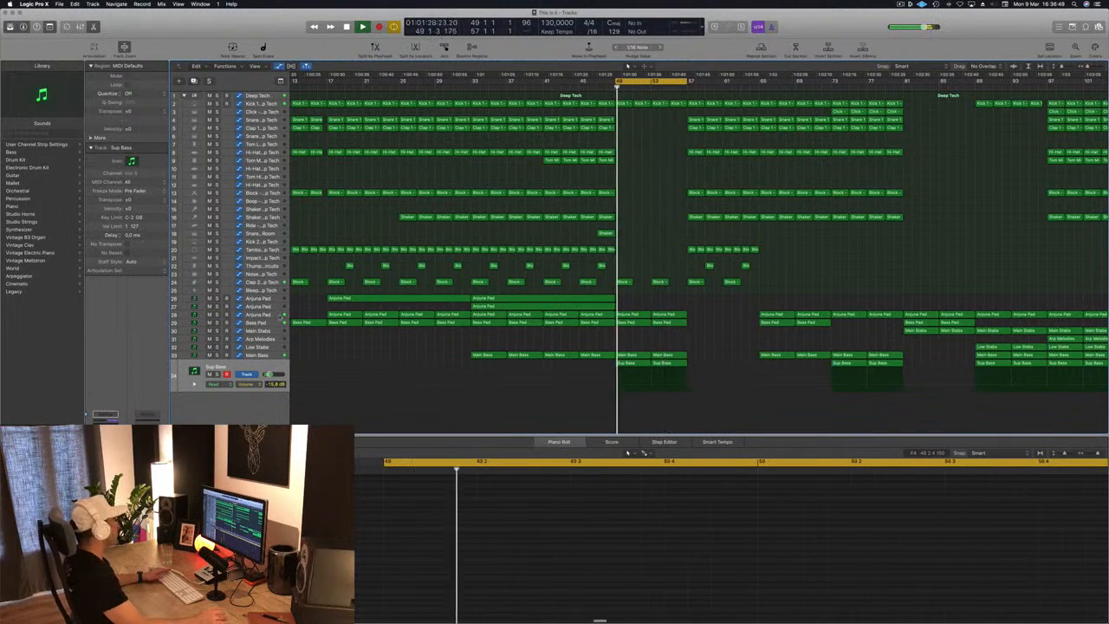
Step: Lower the Anjuna Pad filter cutoff automation at bars 53 and 57 so the second half falls gently
left_click(258, 314)
key("space")
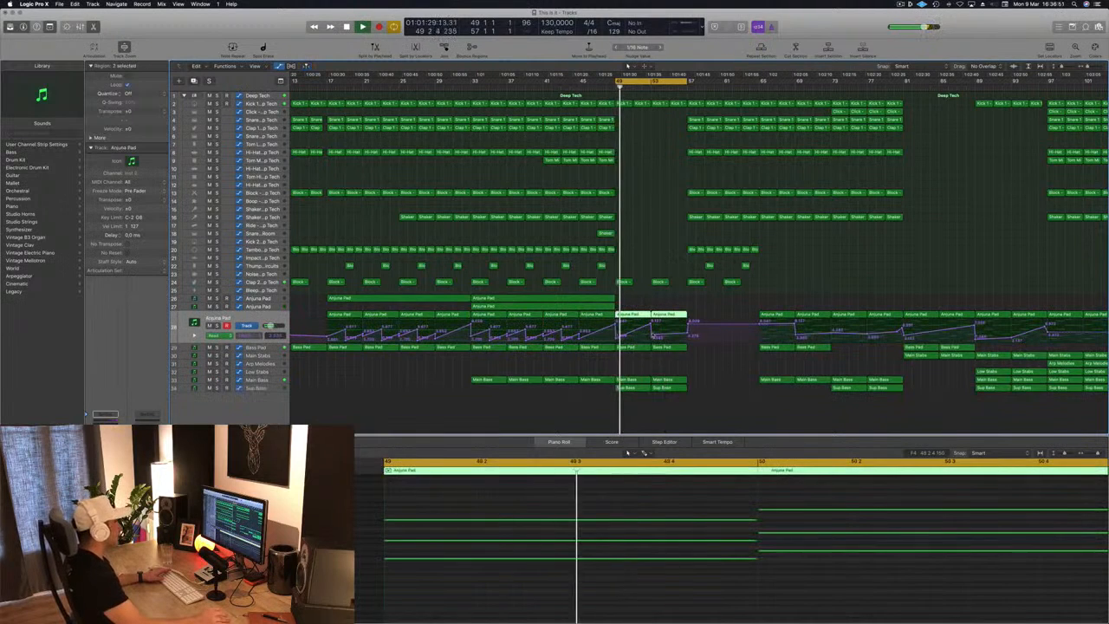
left_click(655, 335)
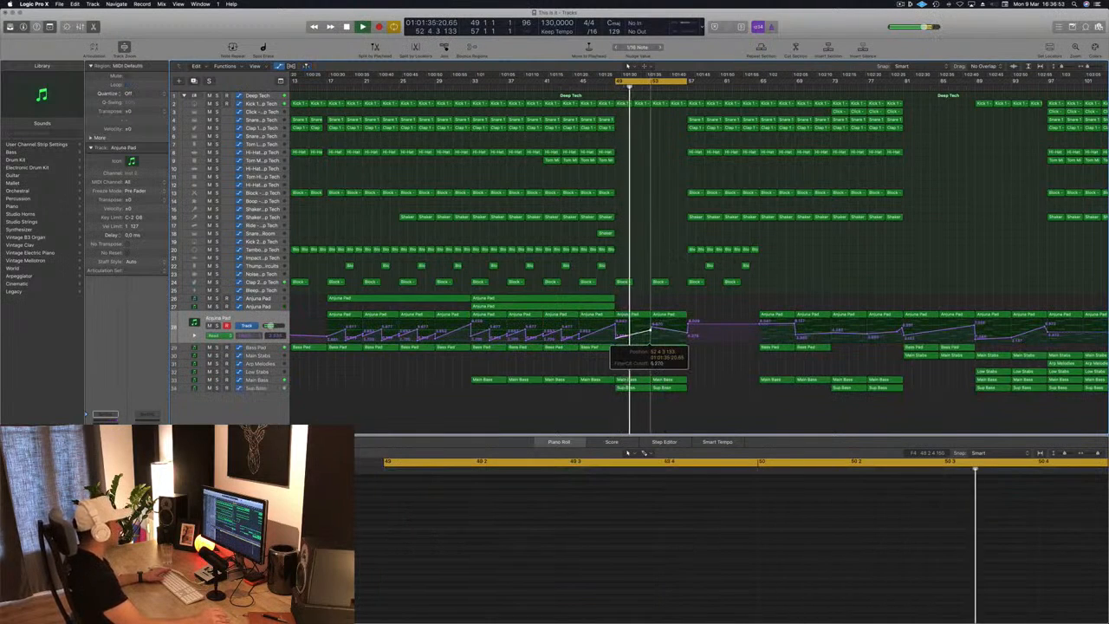
left_click(688, 323)
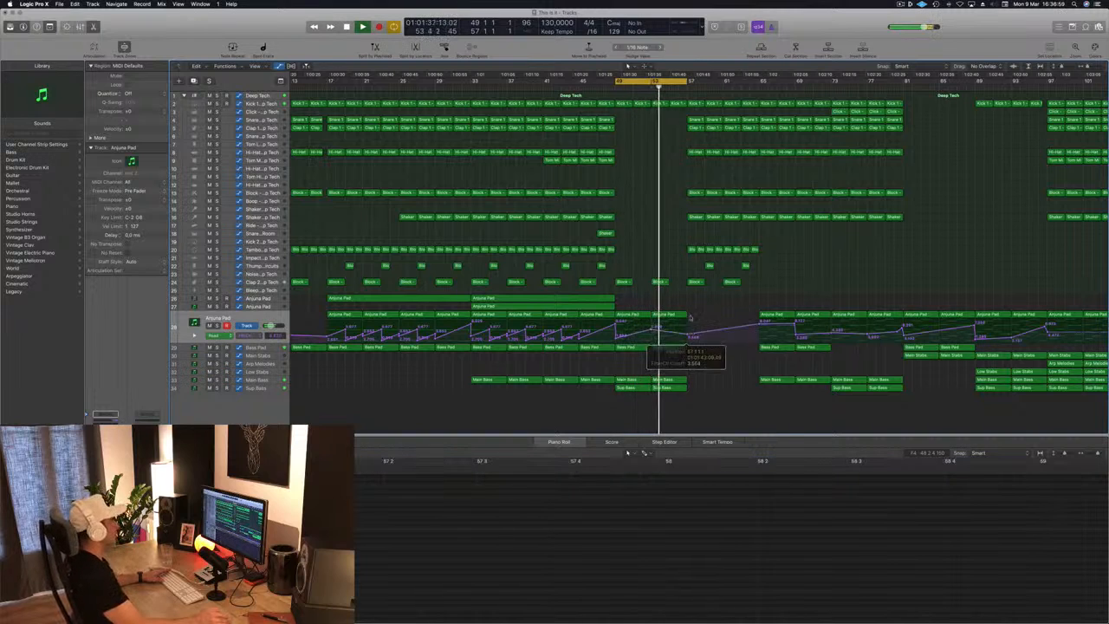
key("space")
key("space")
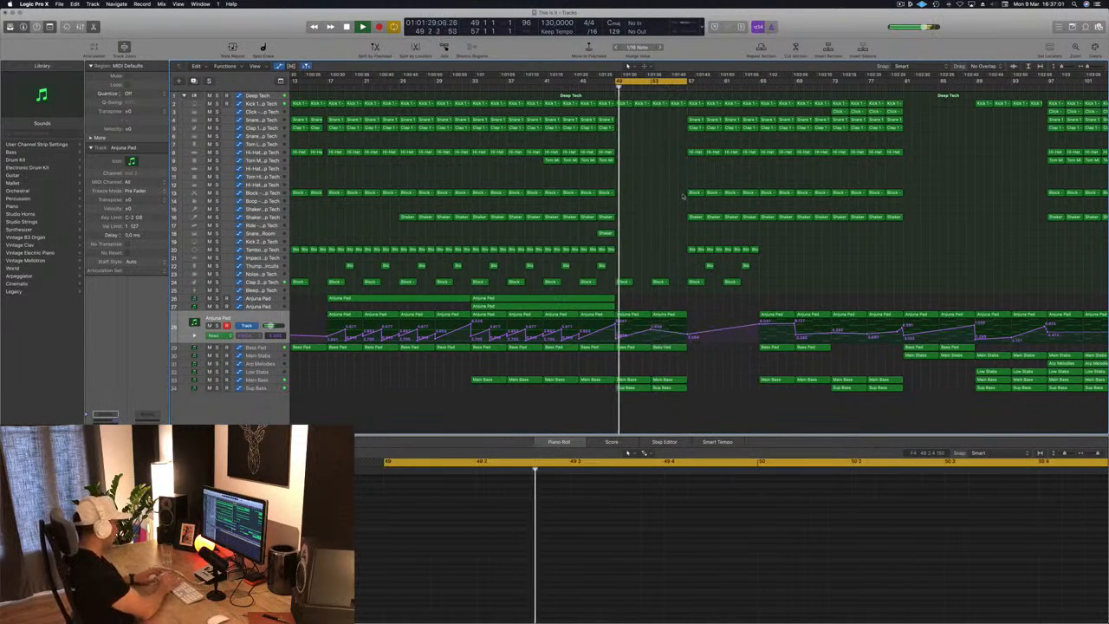
Step: Repeat the bar 49 to 57 section three times so the breakdown runs to bar 81
key("ctrl+super+r")
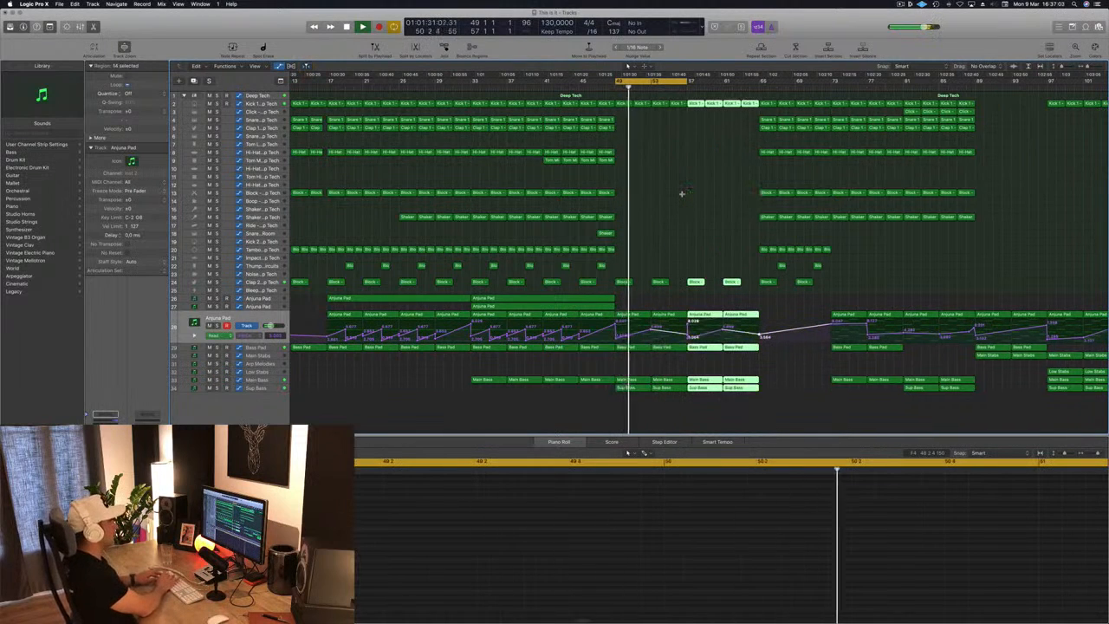
key("ctrl+super+r")
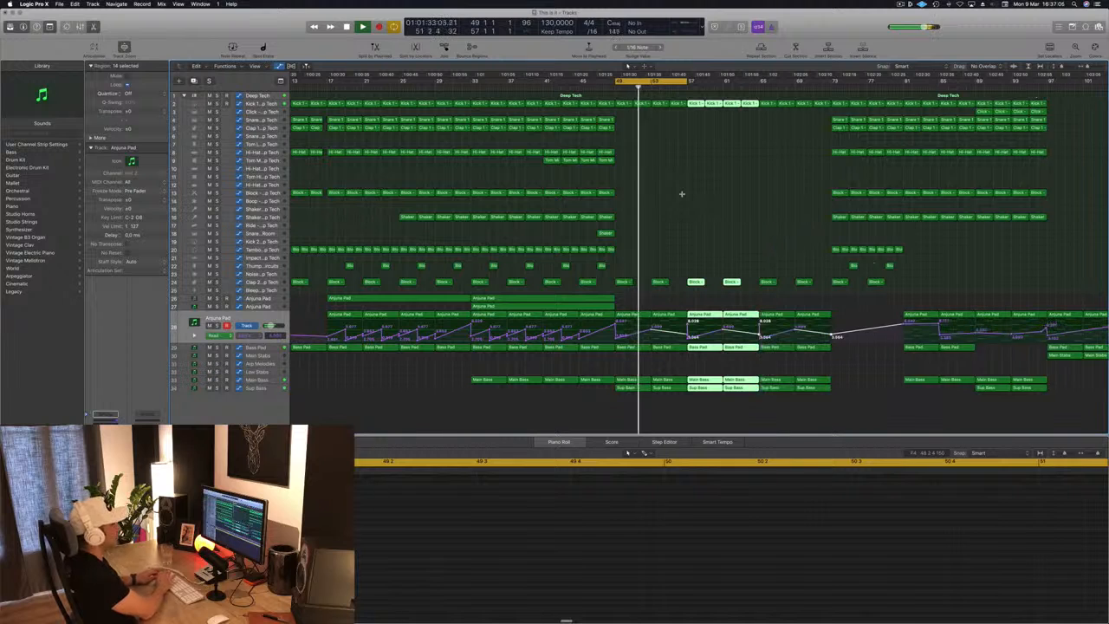
key("ctrl+super+r")
key("space")
key("space")
left_click(683, 197)
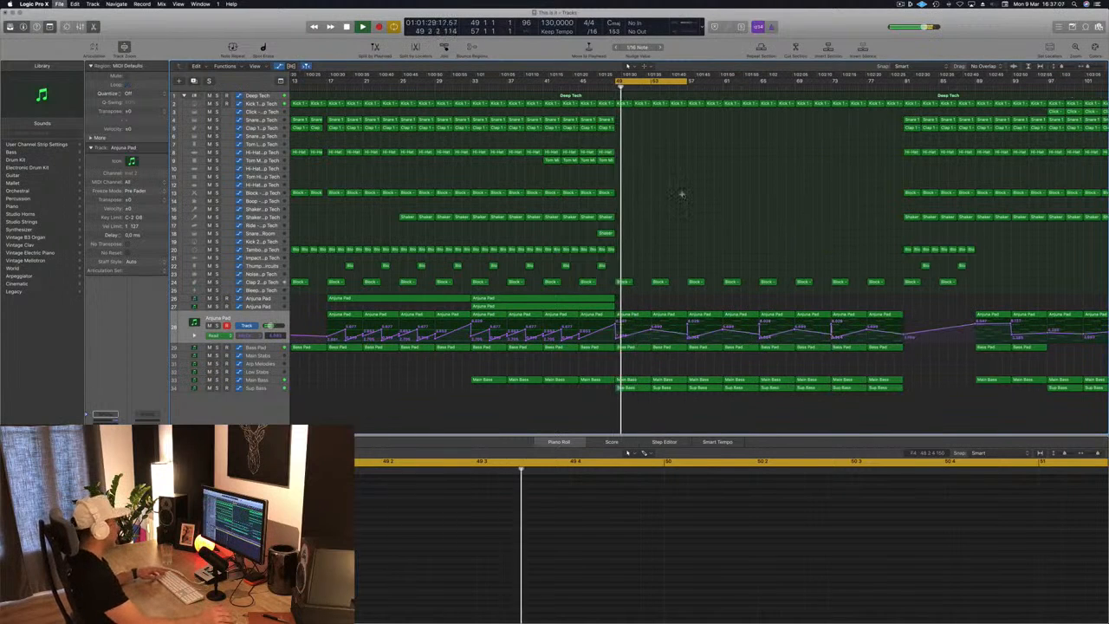
Step: Duplicate the Arp Melodies track and move the Arp Melodies region from bar 121 to bar 49 on the new track
key("super+Left")
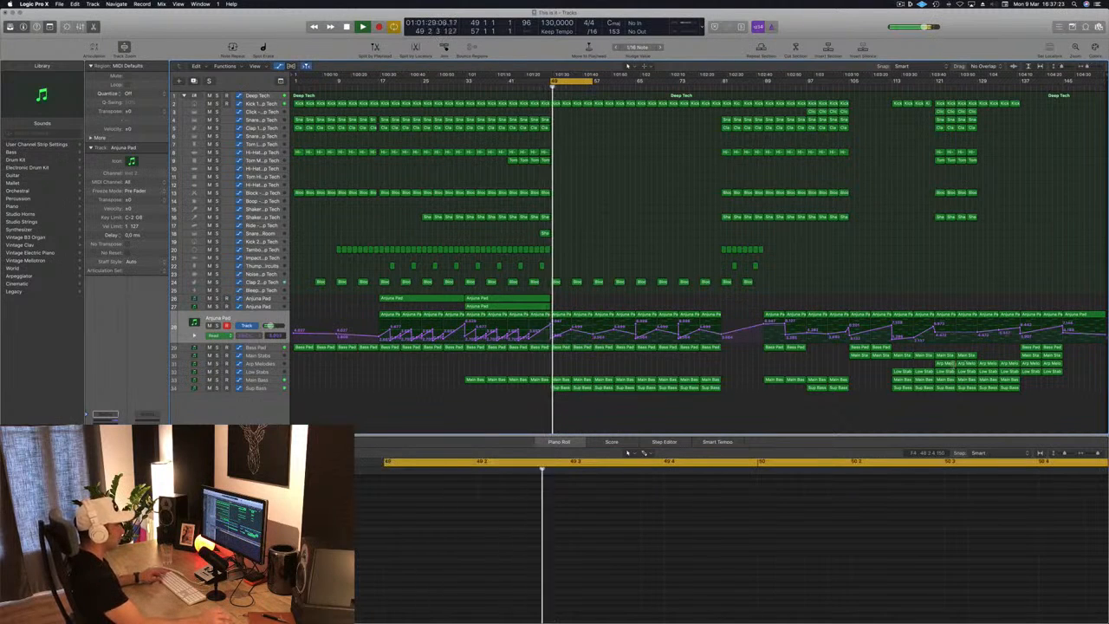
left_click(947, 367)
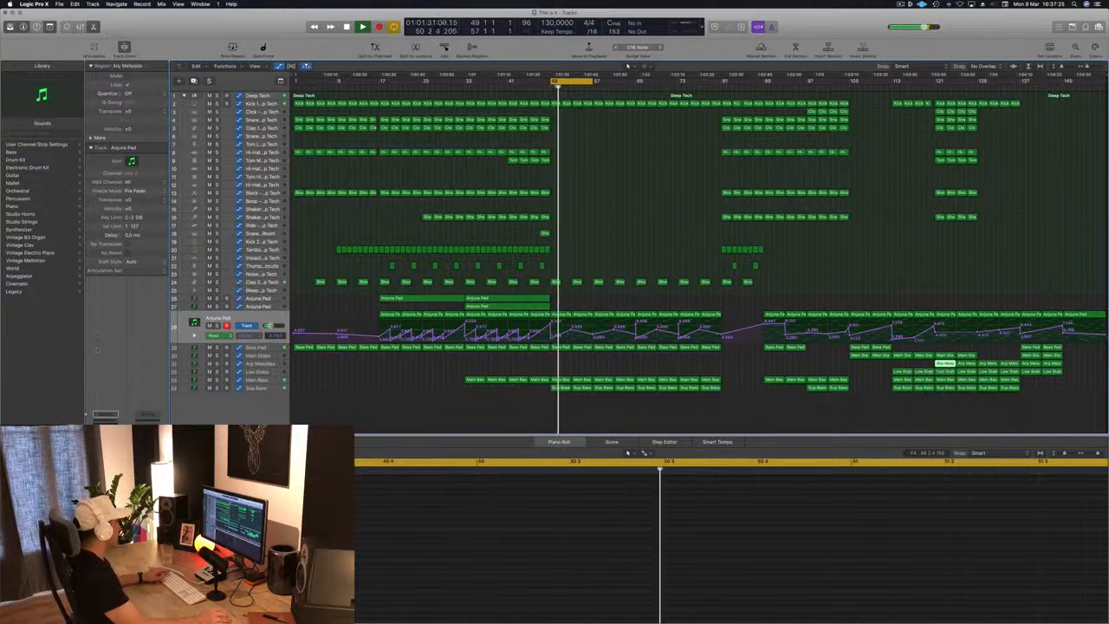
left_click(258, 365)
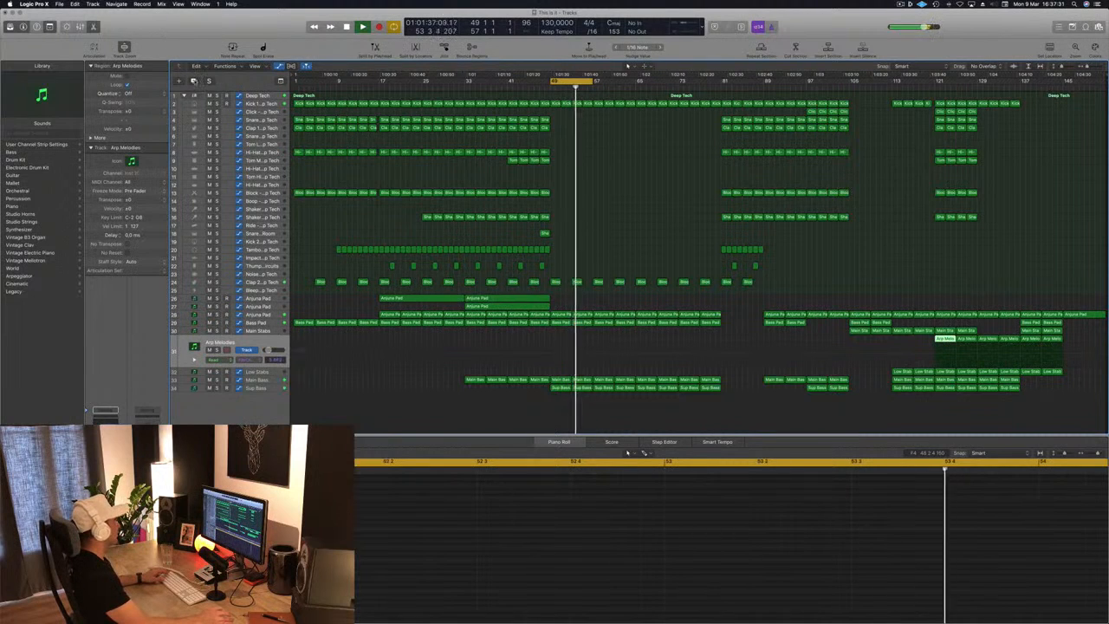
key("super+d")
left_click_drag(942, 339, 561, 351)
key("space")
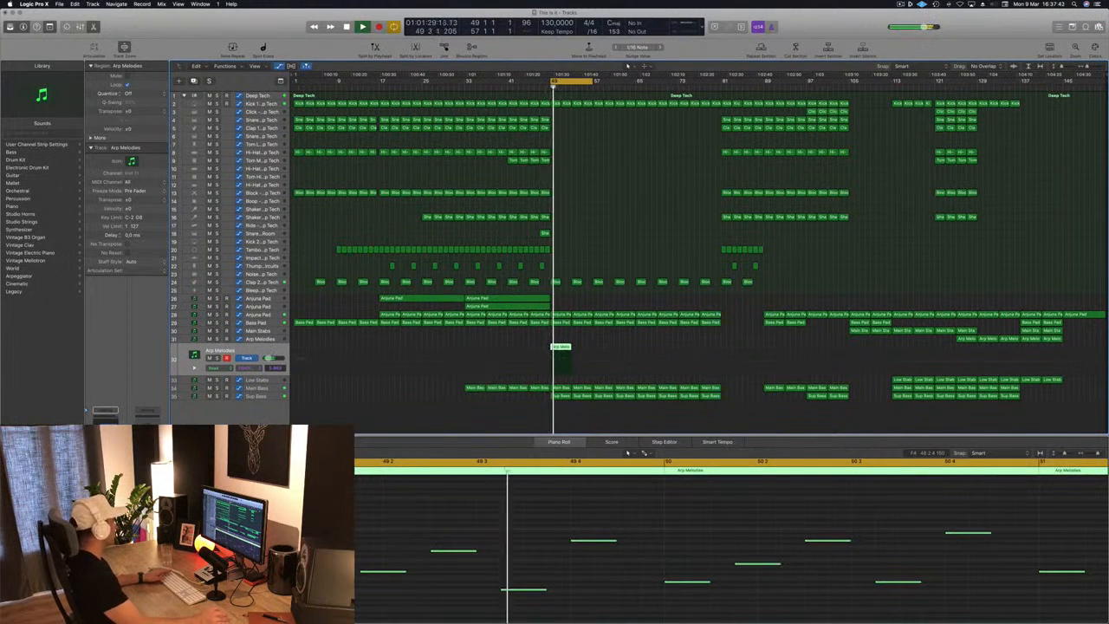
Step: Open the Sylenth1 synth of the duplicated Arp Melodies track and place its window clear of the bar 49 regions during playback
left_click(105, 444)
left_click_drag(173, 24, 787, 142)
key("space")
key("space")
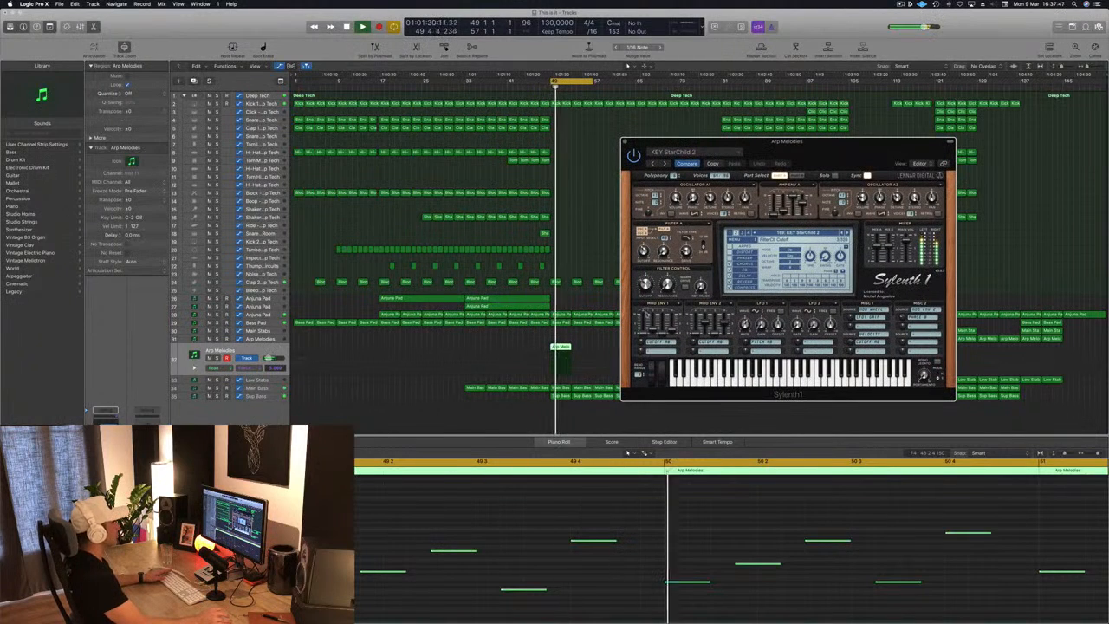
left_click_drag(646, 141, 745, 153)
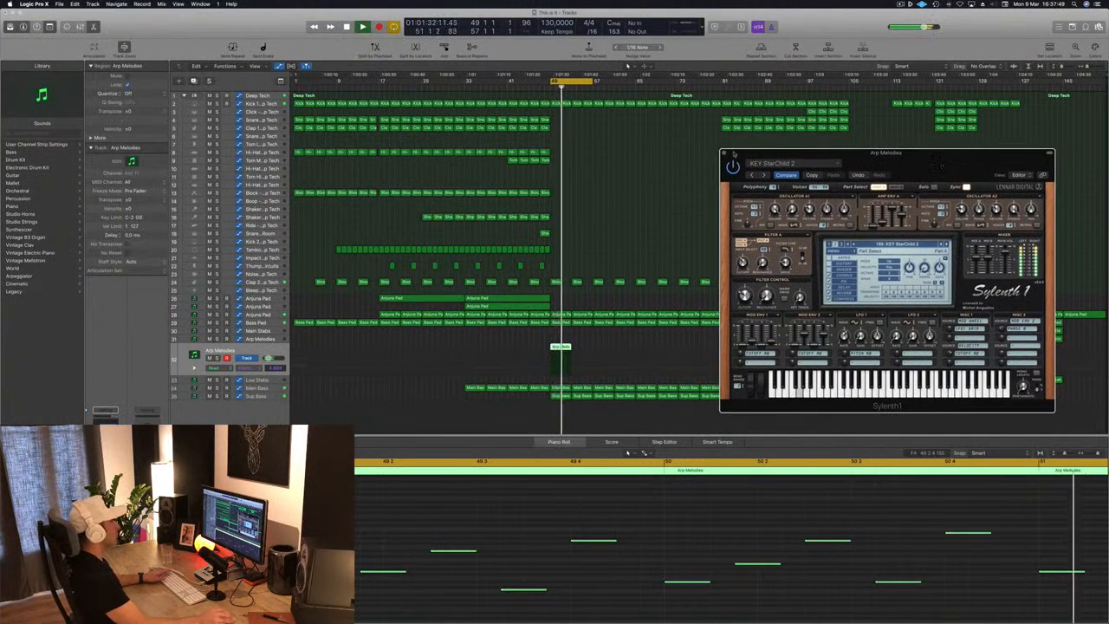
Step: Close the Sylenth1 window and repeat the Arp Melodies region at bar 49 to fill the track up to bar 81
left_click(724, 153)
key("space")
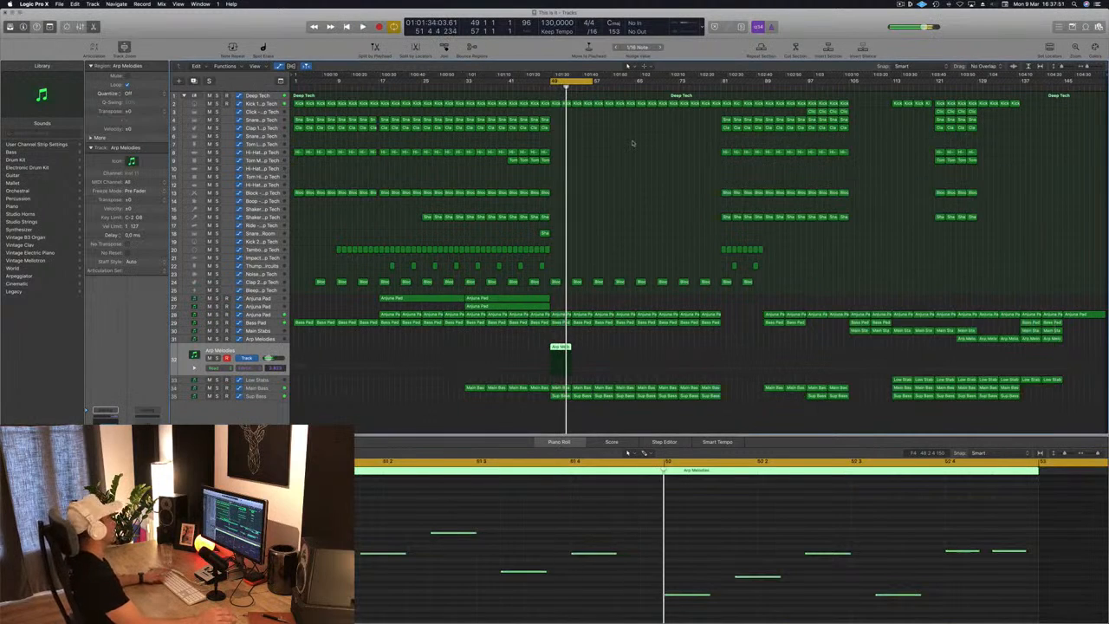
key("space")
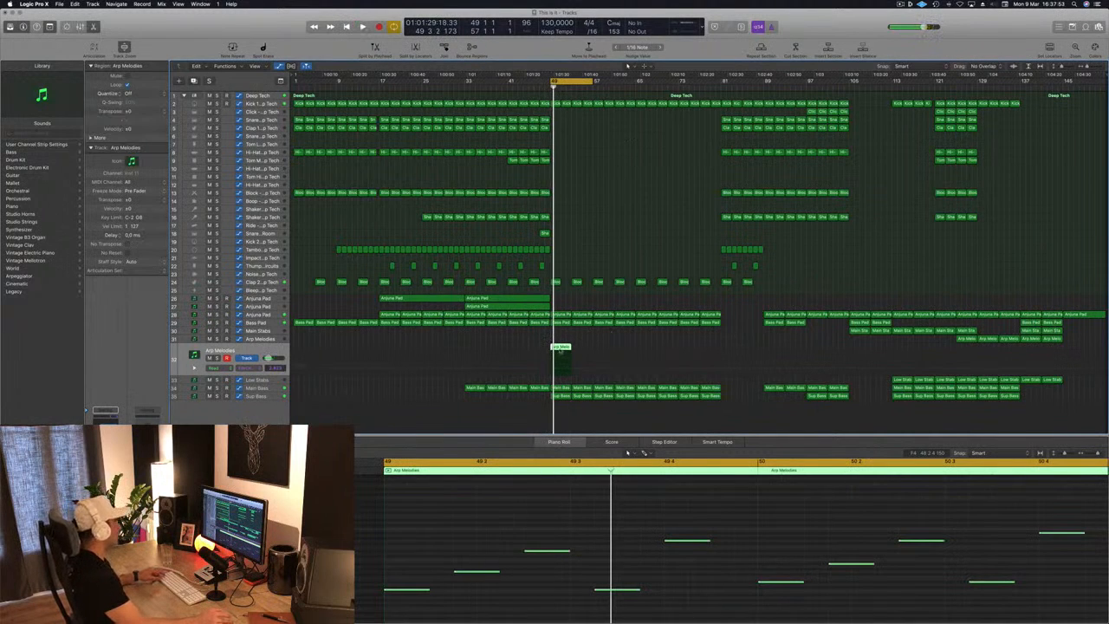
left_click_drag(559, 349, 644, 352)
left_click(559, 348)
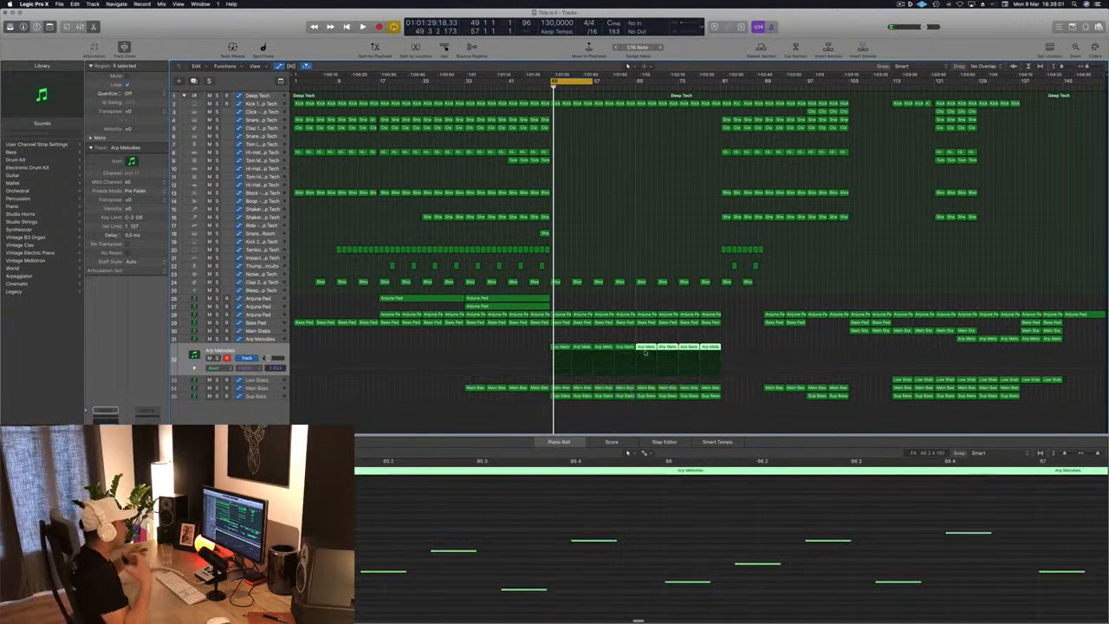
Step: Play the loop and write a Filter A Cutoff move in Sylenth1 with the Arp Melodies track in Touch automation mode
left_click(643, 241)
key("space")
left_click(242, 349)
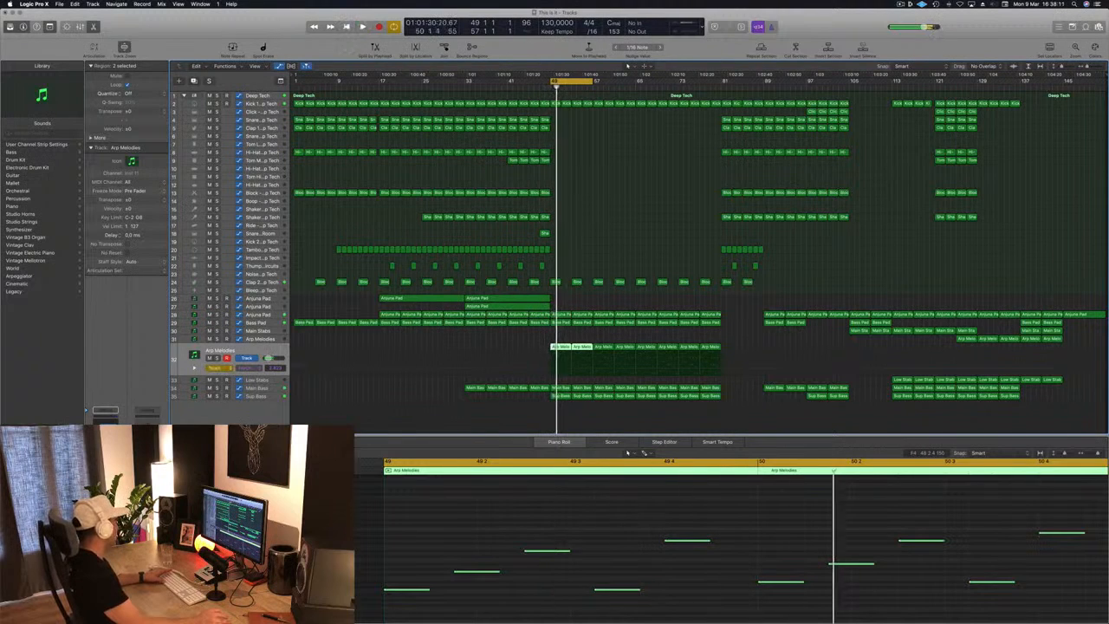
key("v")
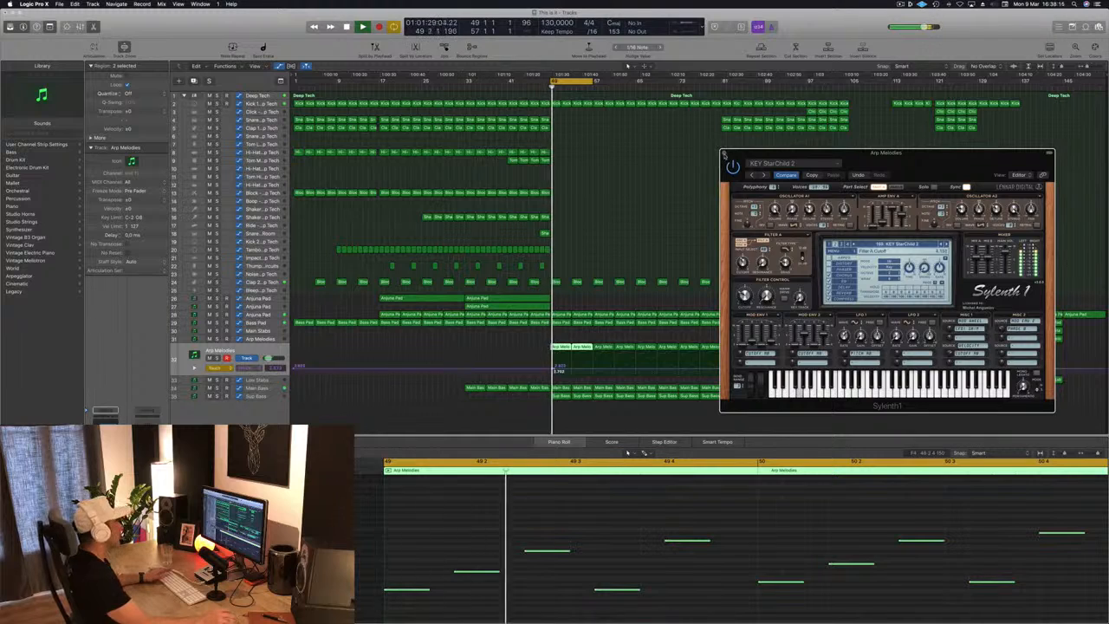
key("v")
Step: Shape the Arp Melodies cutoff automation with points at bars 1 and 49, lowest at bar 49, and return the track to Read mode
left_click_drag(552, 369, 553, 372)
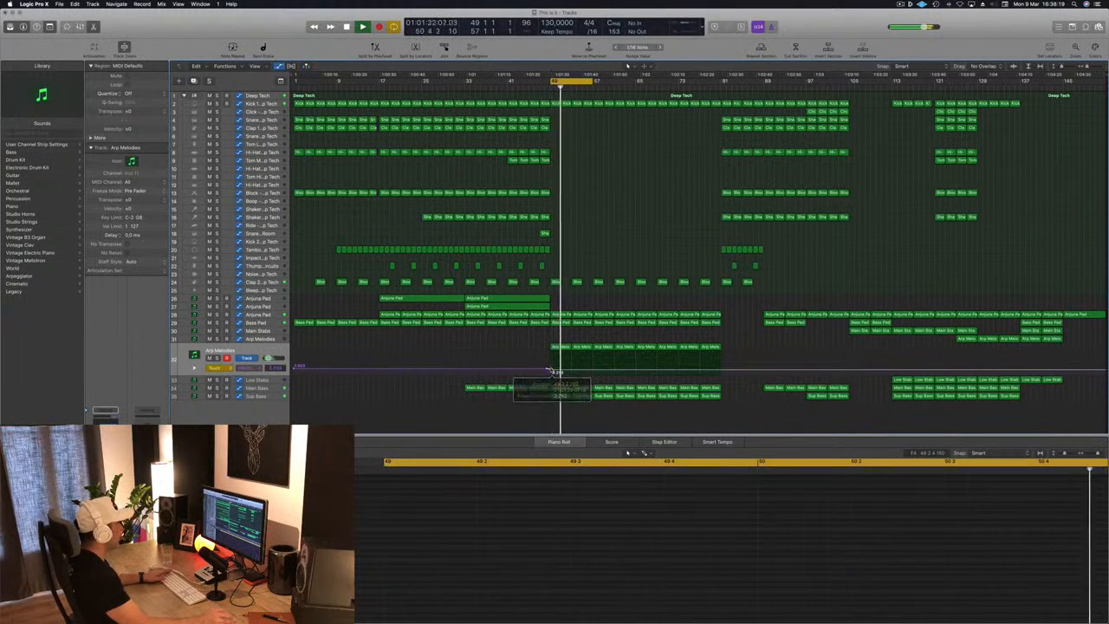
left_click(544, 369)
left_click_drag(294, 369, 294, 371)
left_click(214, 367)
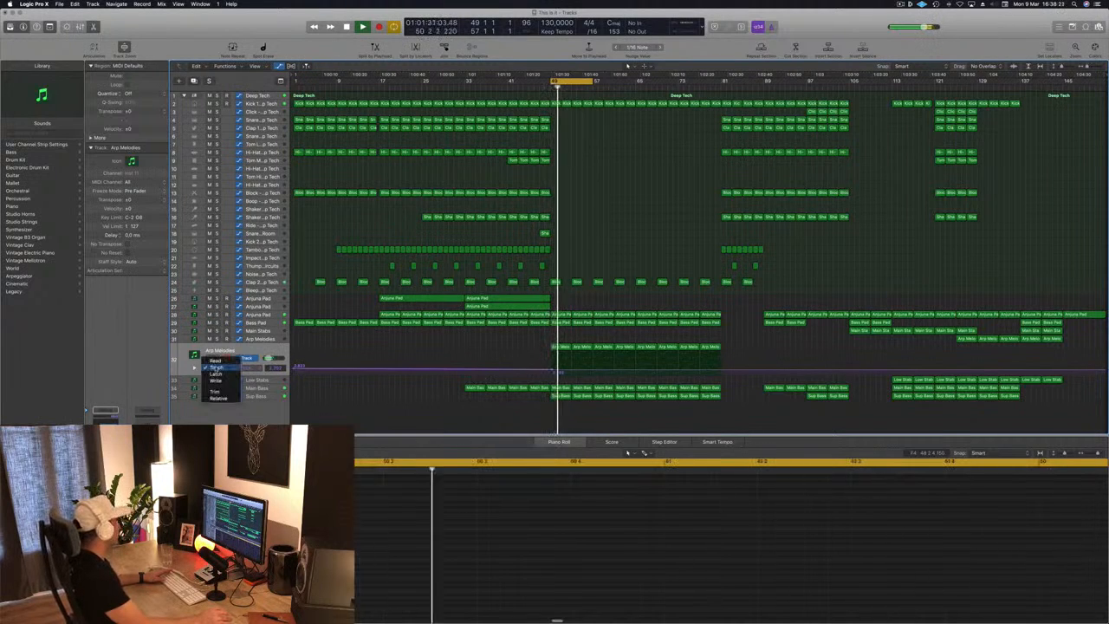
left_click(215, 360)
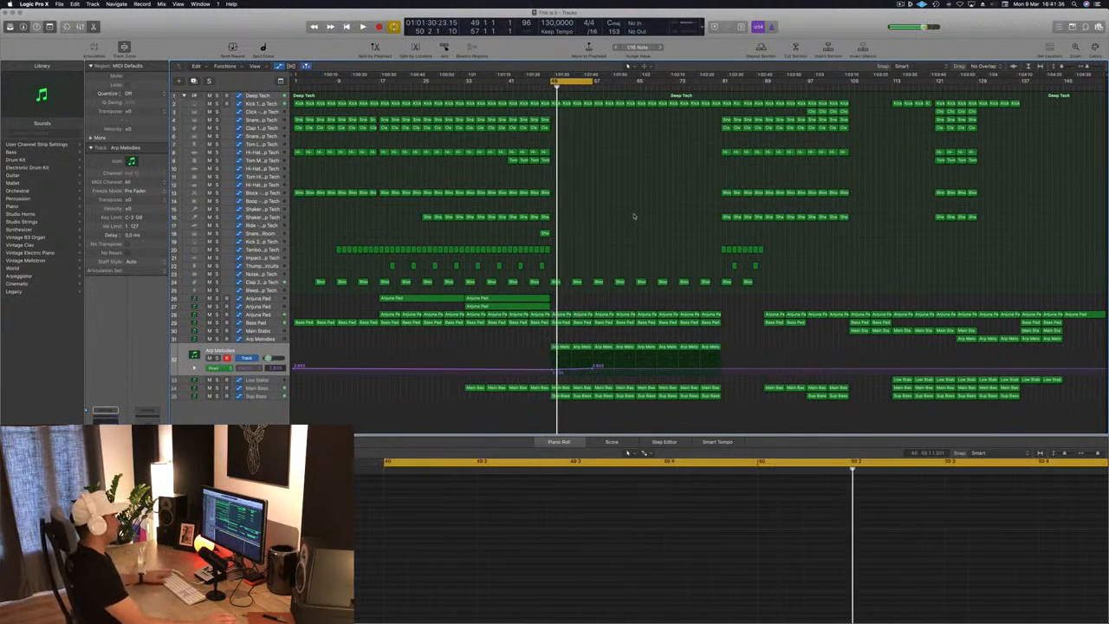
Step: Play the arrangement and extend the cycle range to end at bar 65
key("space")
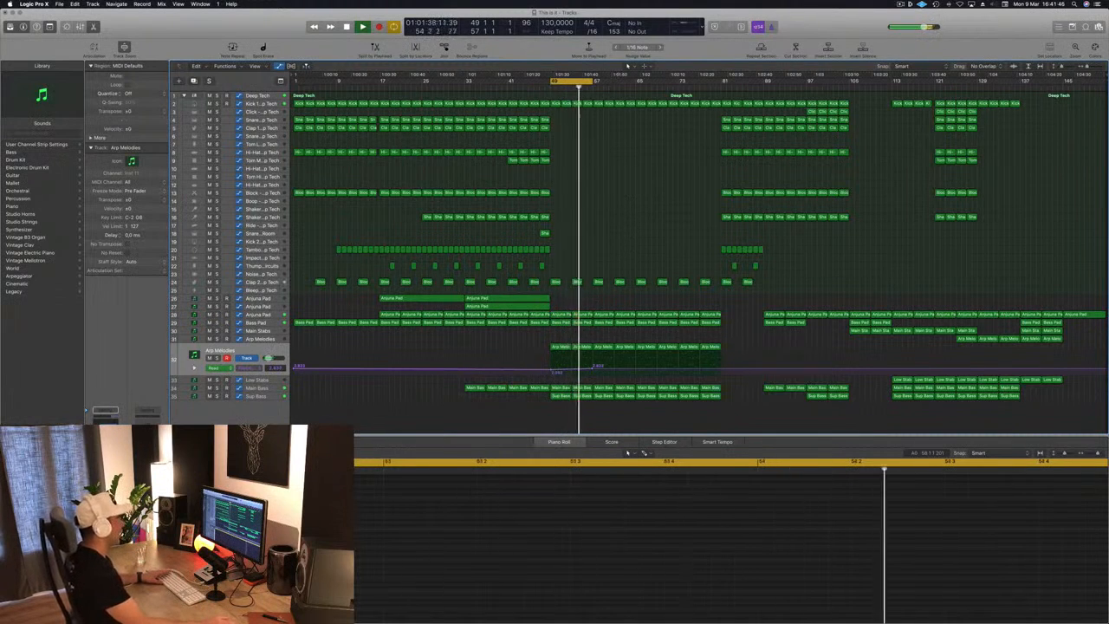
left_click_drag(596, 80, 637, 80)
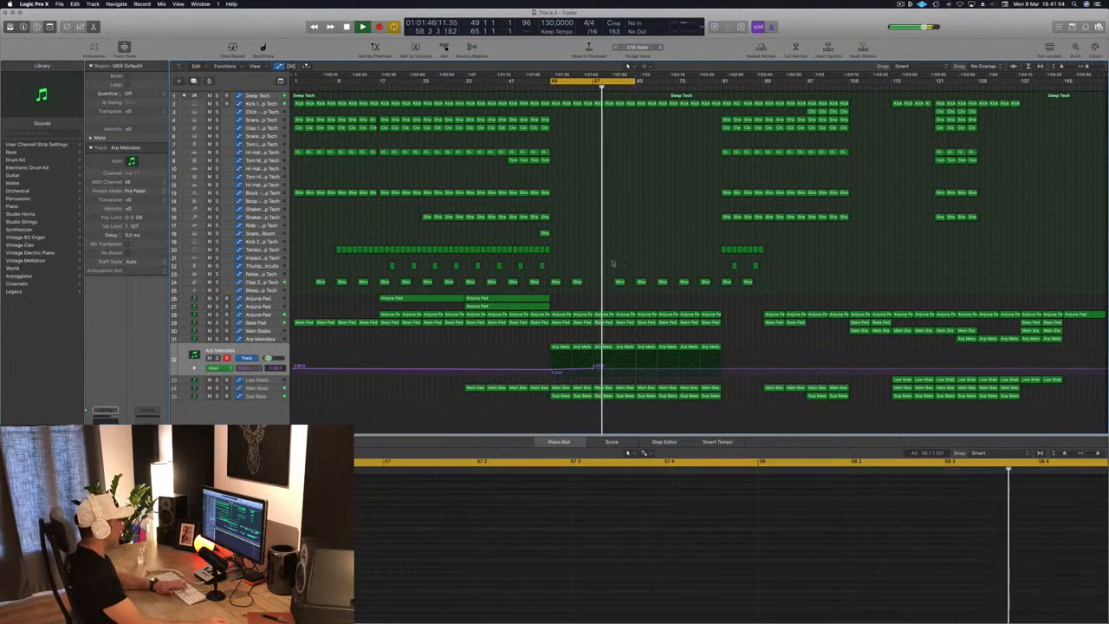
key("super+BackSpace")
left_click(608, 193)
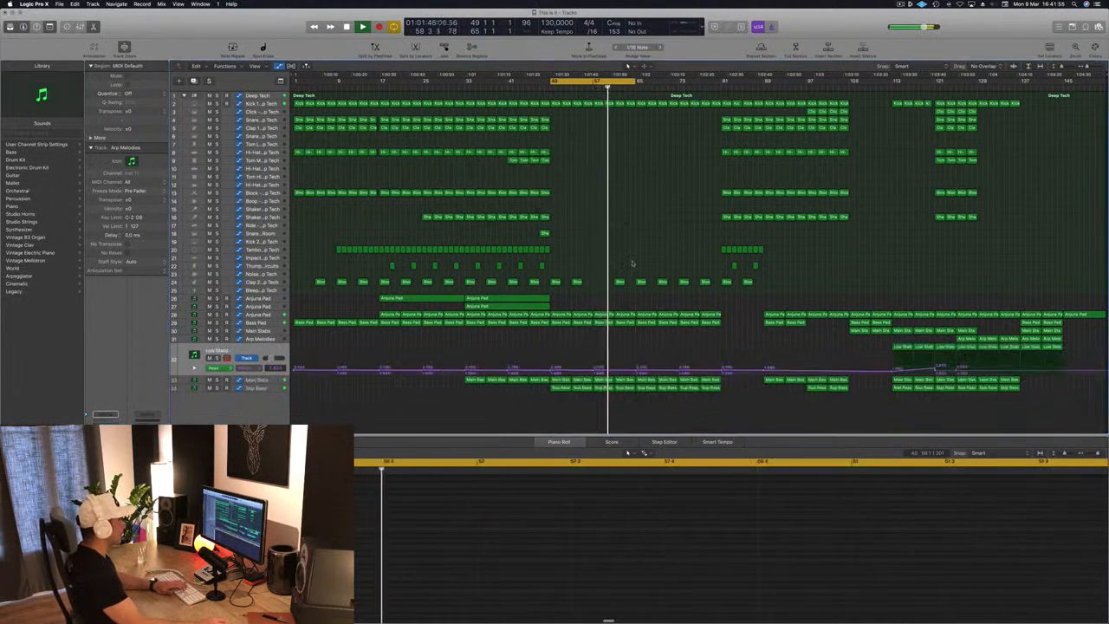
key("super+z")
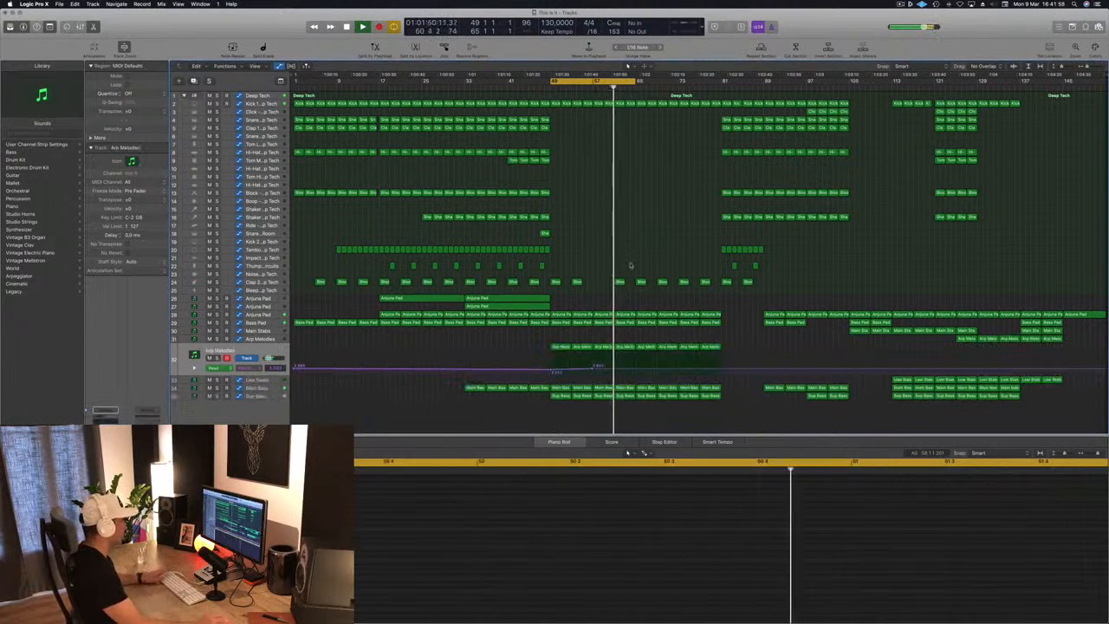
Step: Delete the Clap regions at bars 61 and 65 on track 24 and the Kick regions from bar 65 to bar 81
left_click(619, 283)
key("BackSpace")
left_click(641, 281)
key("BackSpace")
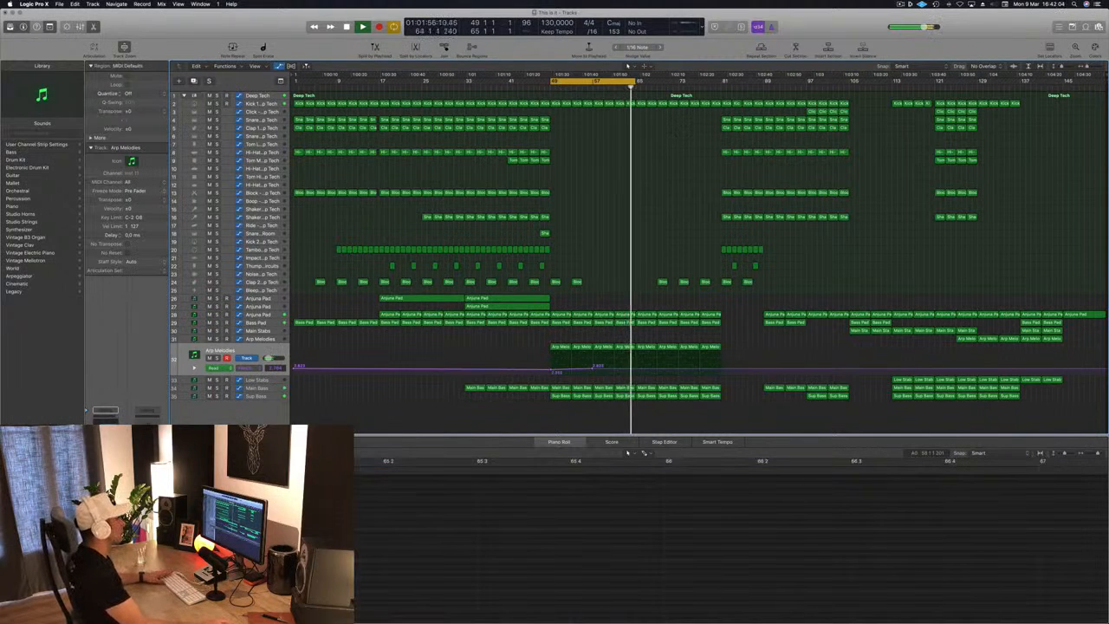
left_click(643, 105)
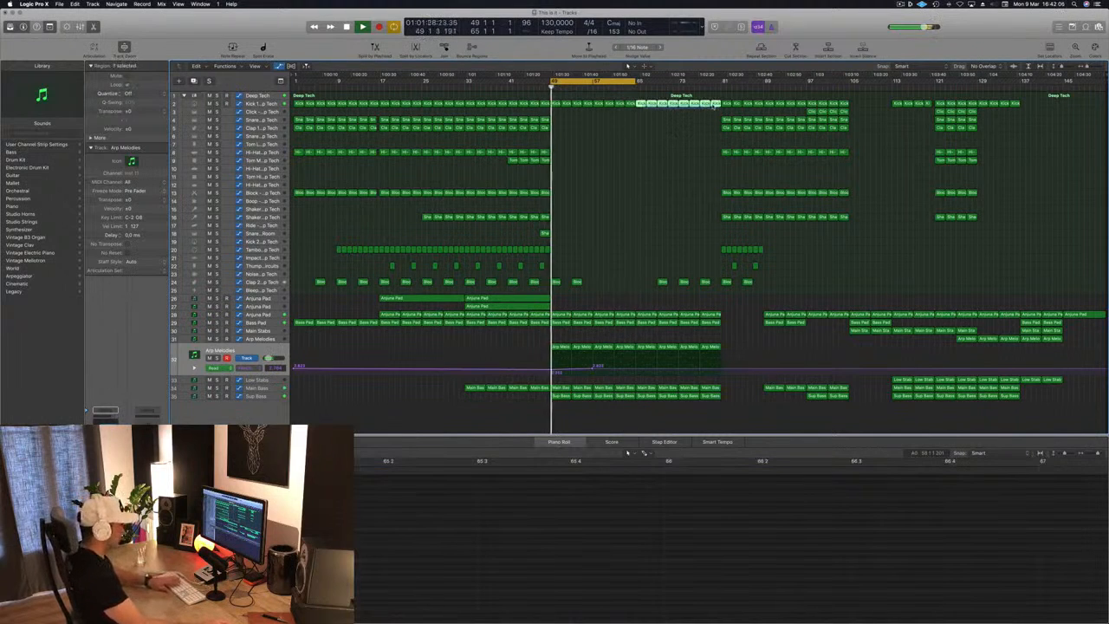
key("BackSpace")
Step: Extend the cycle range to bar 81 and copy the Arjuna Pad regions on tracks 26 and 27 to bars 65–81
left_click_drag(639, 81, 723, 81)
left_click_drag(568, 297, 683, 297)
key("super+s")
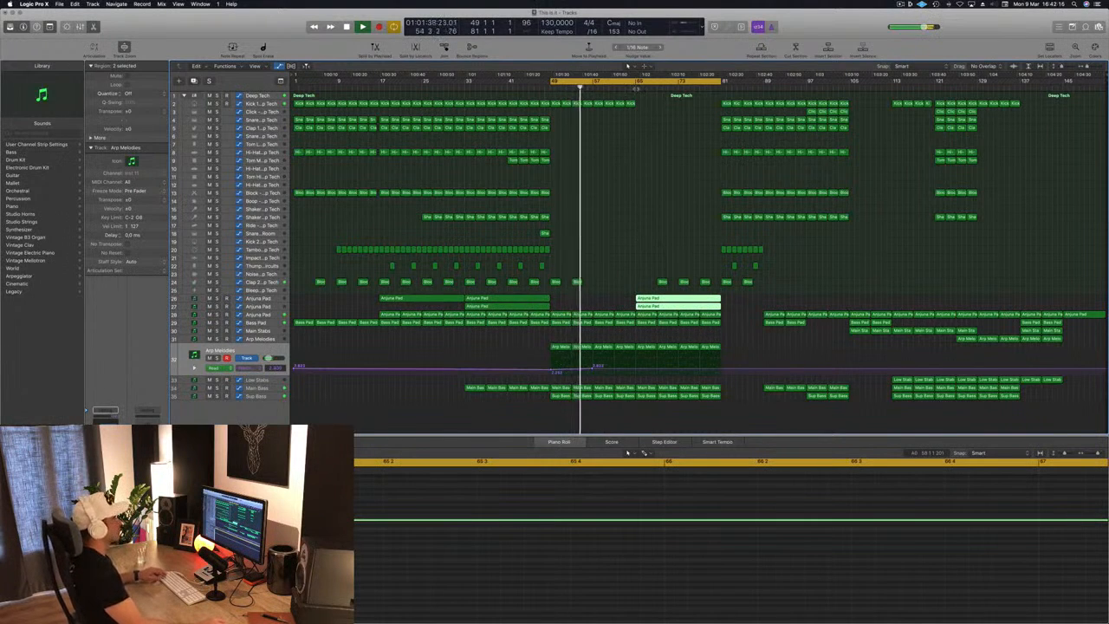
Step: Delete the three Clap regions on track 24 between bars 69 and 81
left_click_drag(663, 272, 708, 284)
key("BackSpace")
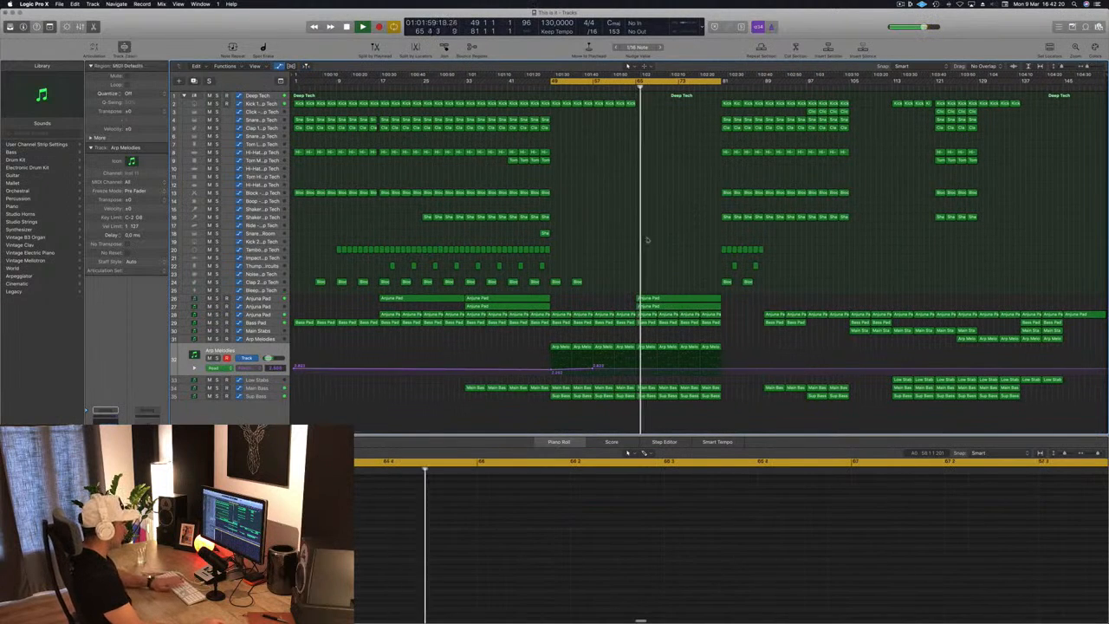
Step: Add a lowered automation point at bar 65 on Arp Melodies and stop playback with the playhead near bar 63
left_click(635, 371)
left_click_drag(635, 371, 635, 373)
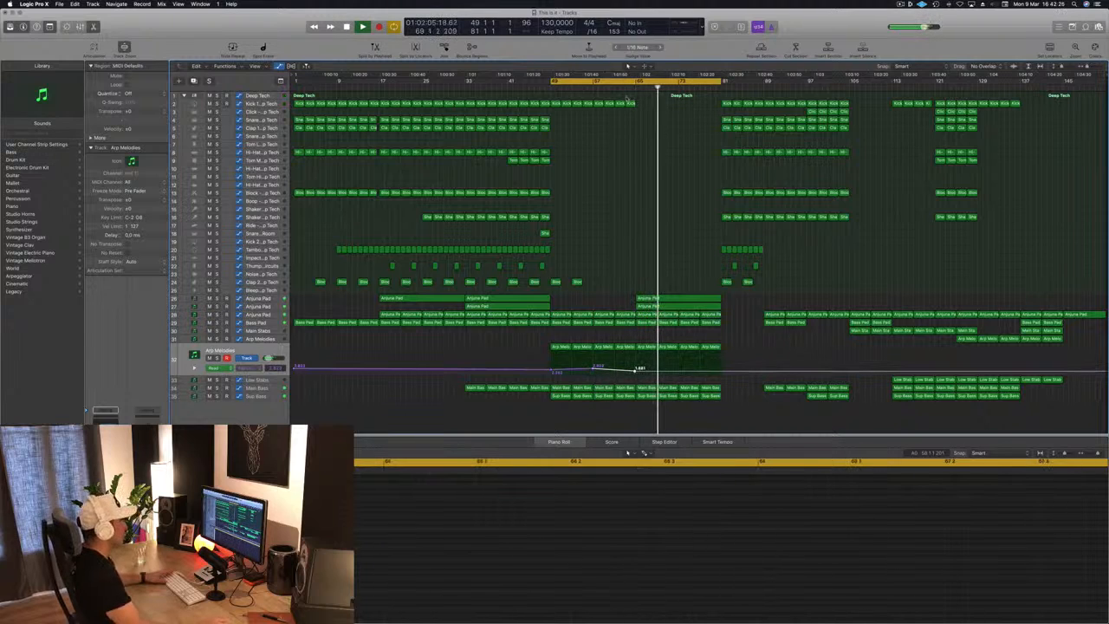
left_click(623, 88)
key("space")
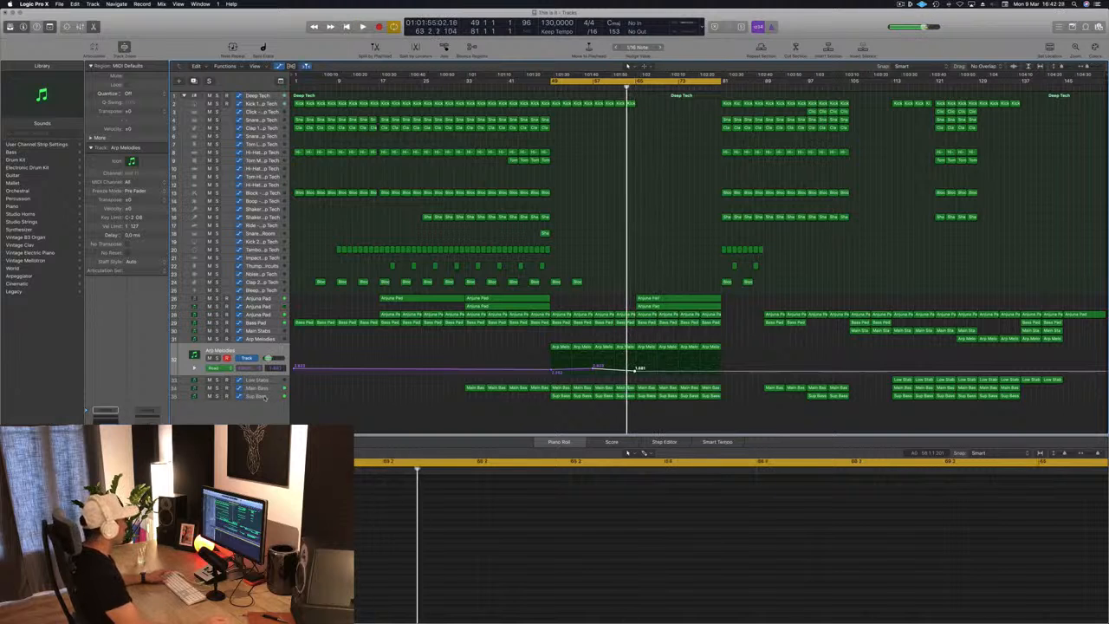
Step: Lower the Main Bass automation at bar 65 so it ramps up to bar 73, and restart playback
left_click(265, 397)
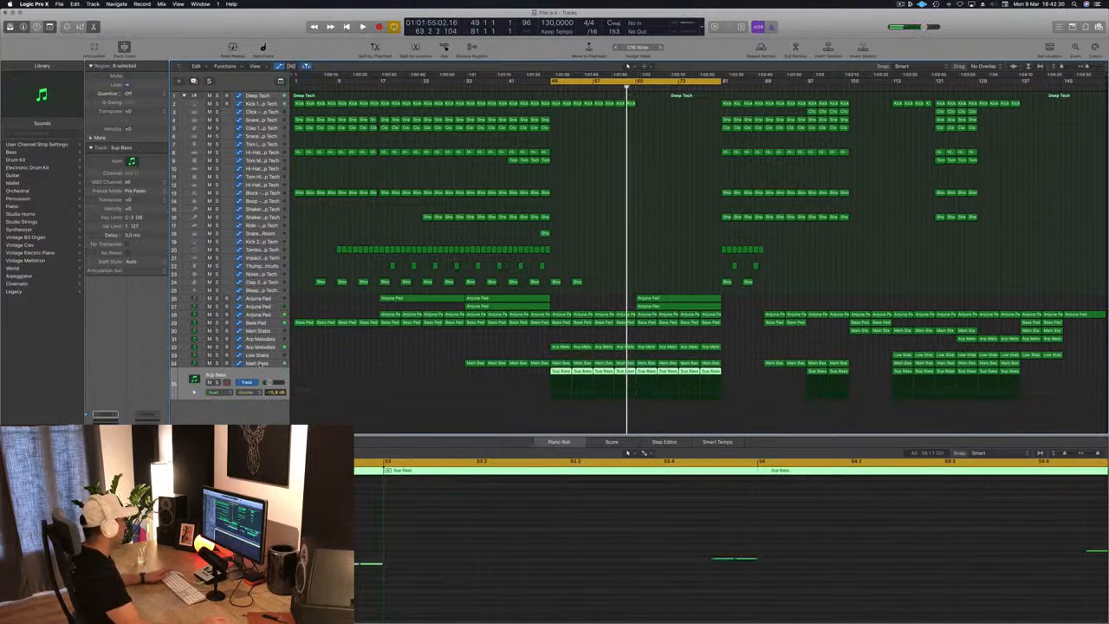
left_click(258, 363)
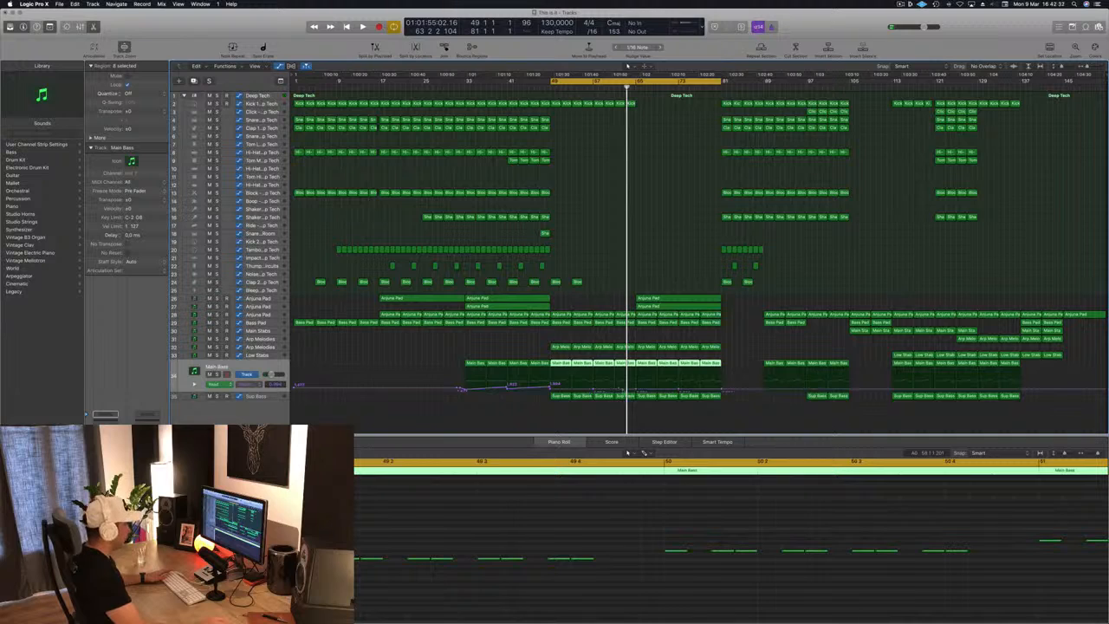
left_click(637, 389)
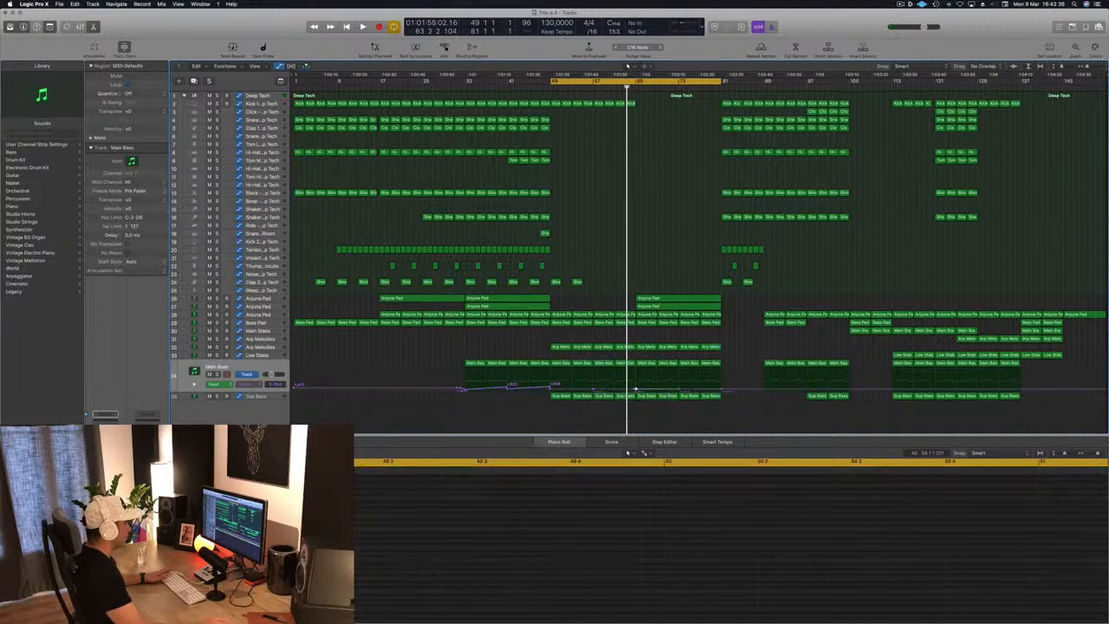
key("space")
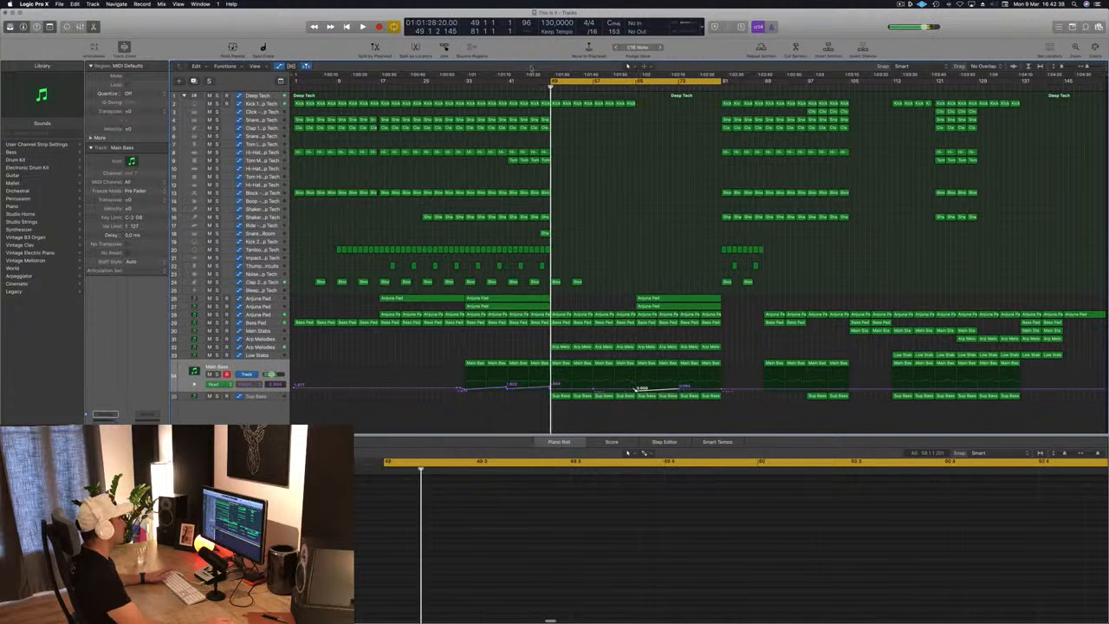
Step: Shorten the cycle range to bars 65–81 and replay that section
left_click_drag(602, 90, 635, 96)
key("space")
key("space")
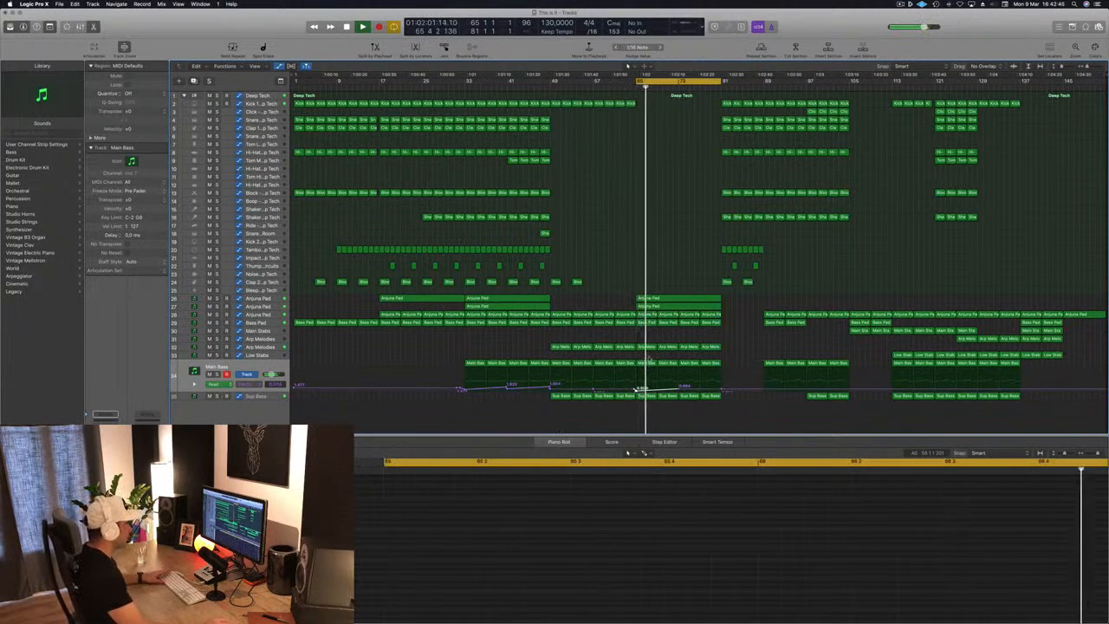
key("space")
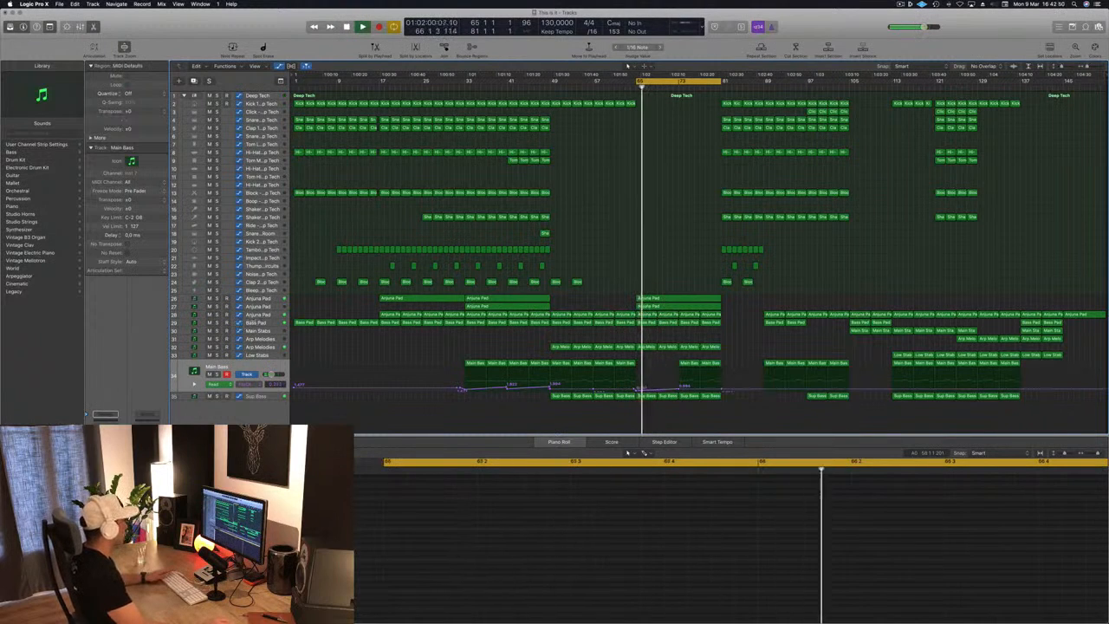
Step: Show the Arjuna Pad automation on track 28, deselect its regions and replay the section from bar 65
left_click(258, 315)
key("space")
key("space")
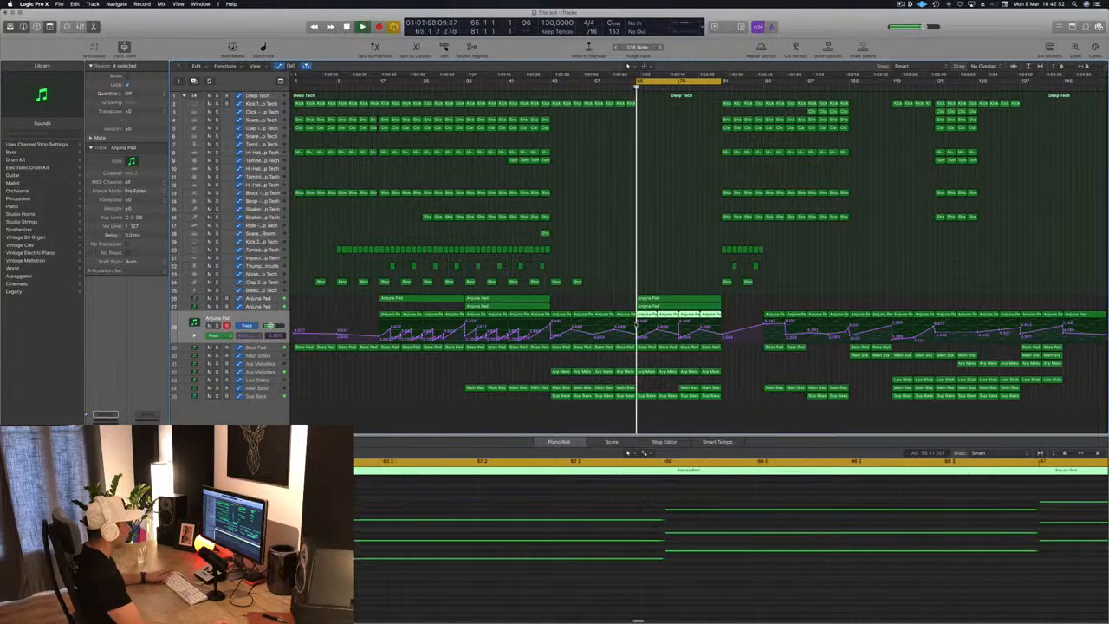
key("shift+alt+d")
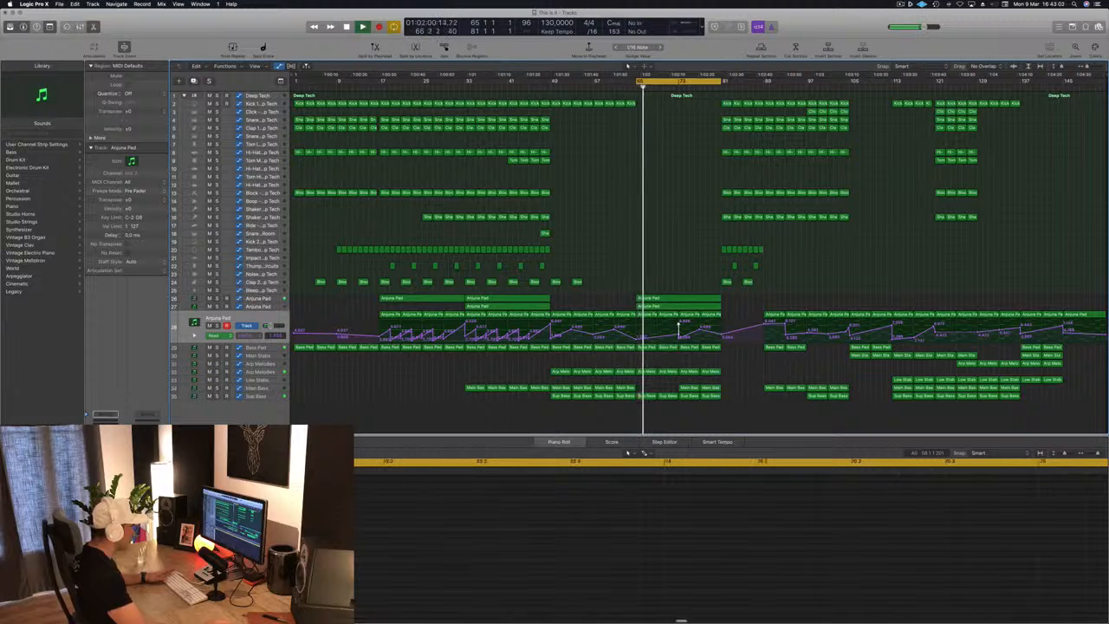
key("space")
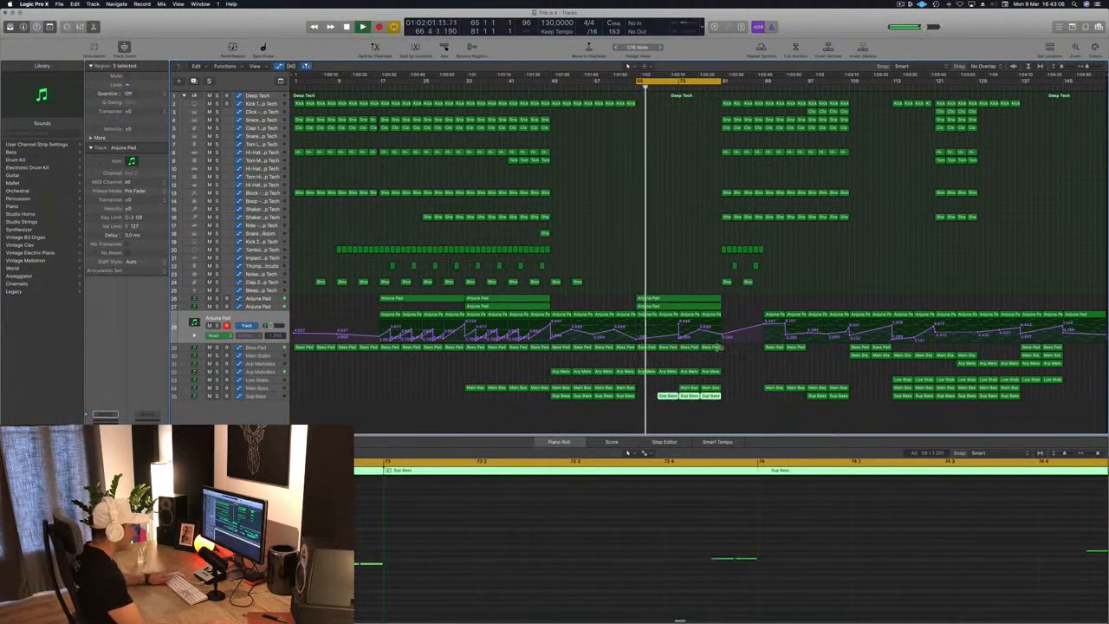
key("space")
key("space")
Step: Remove the automation jump at bar 73 on the track 28 Arjuna Pad and restart playback from bar 65
left_click(262, 307)
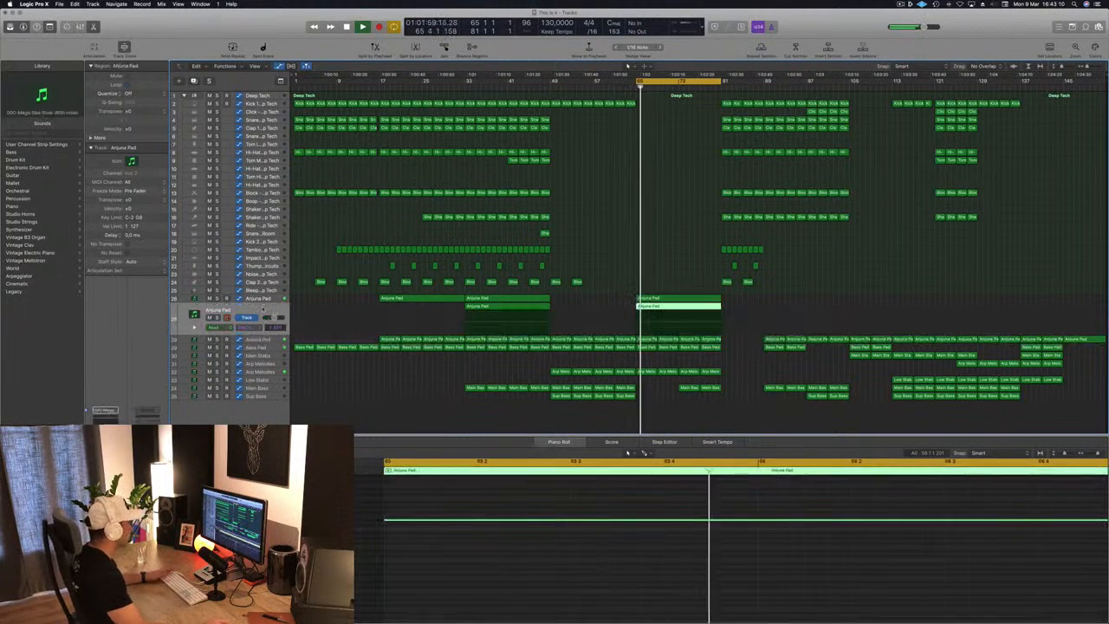
left_click(260, 339)
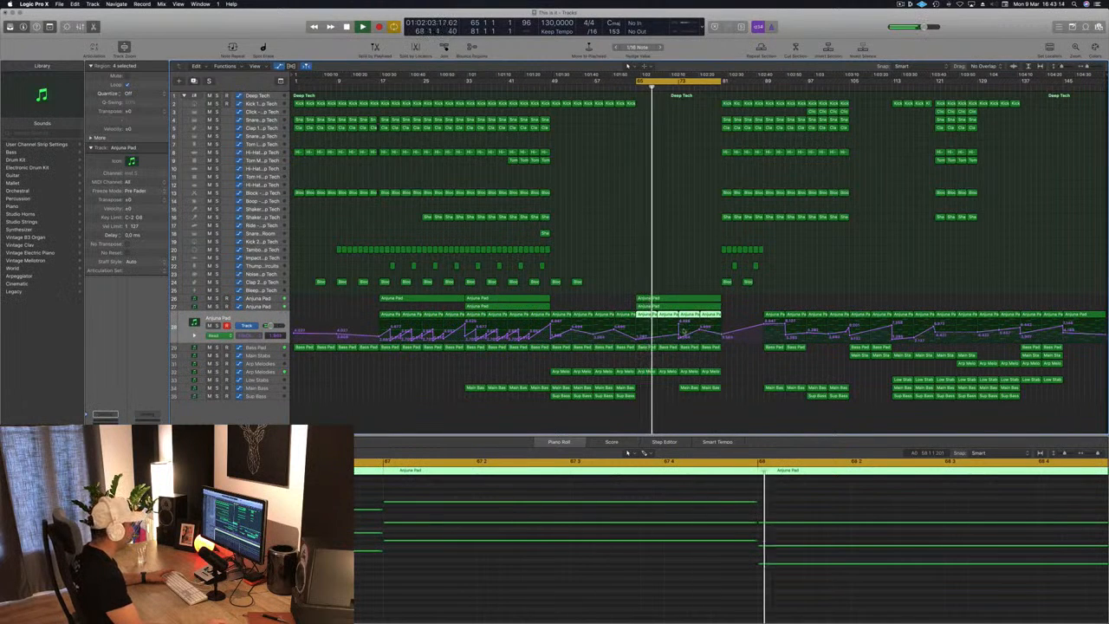
left_click(678, 327)
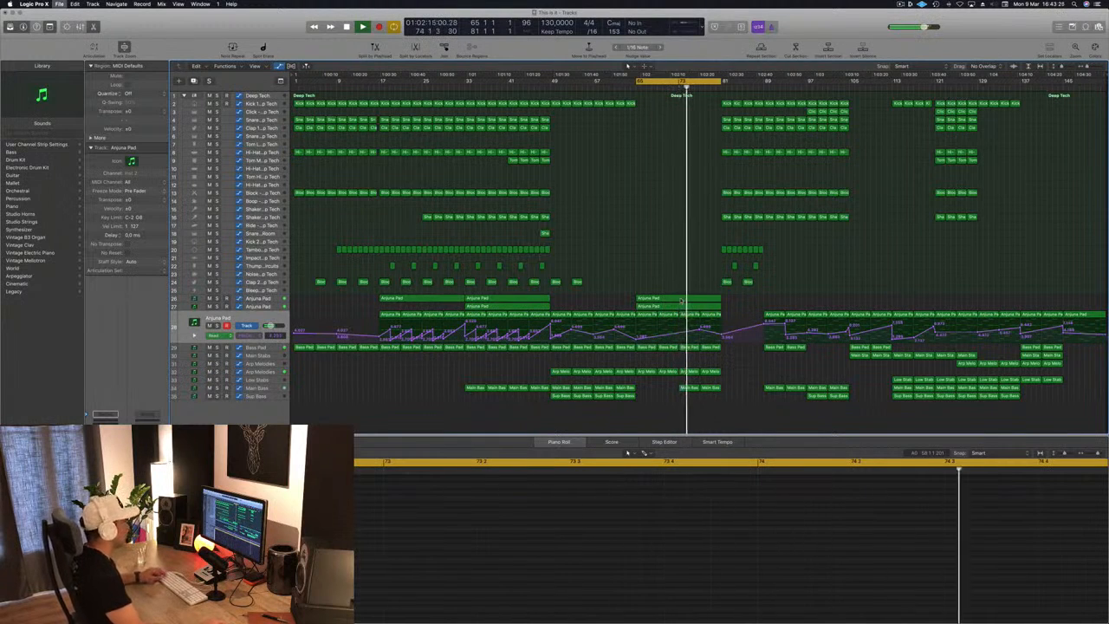
key("Return")
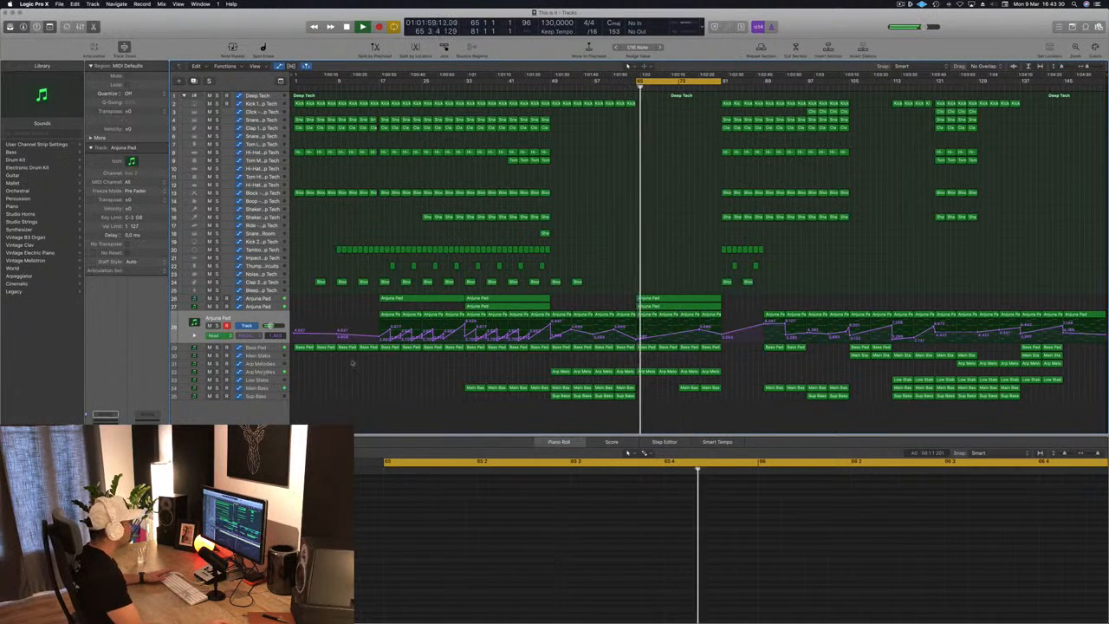
Step: Add an automation point at bar 73 on the lower Arp Melodies track and raise it above the bar 65 level
left_click(285, 372)
left_click(678, 374)
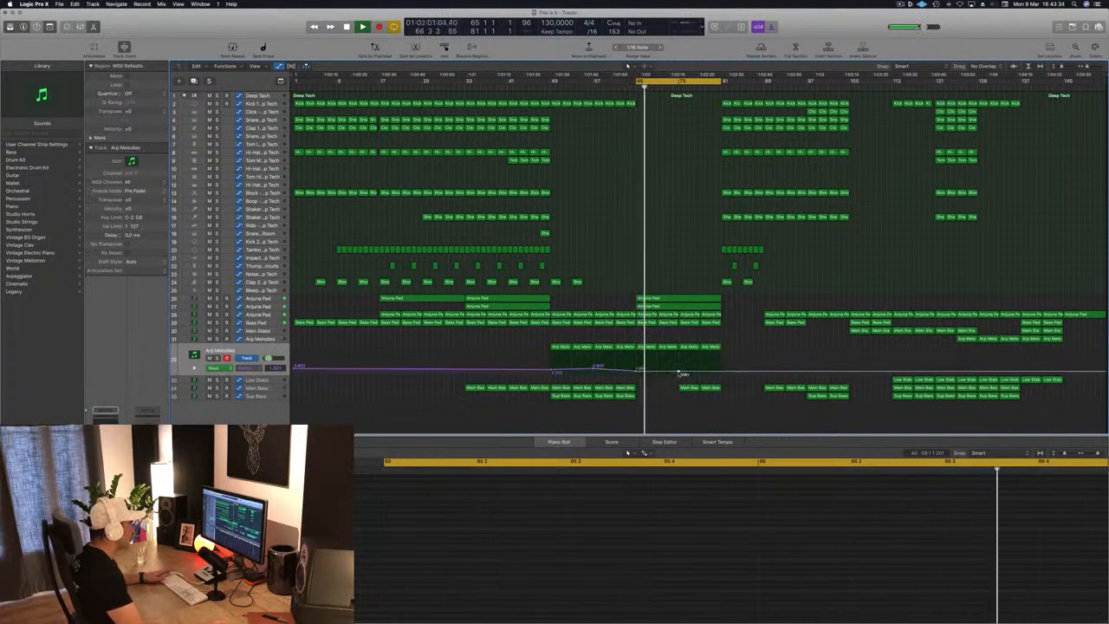
left_click_drag(679, 373, 678, 367)
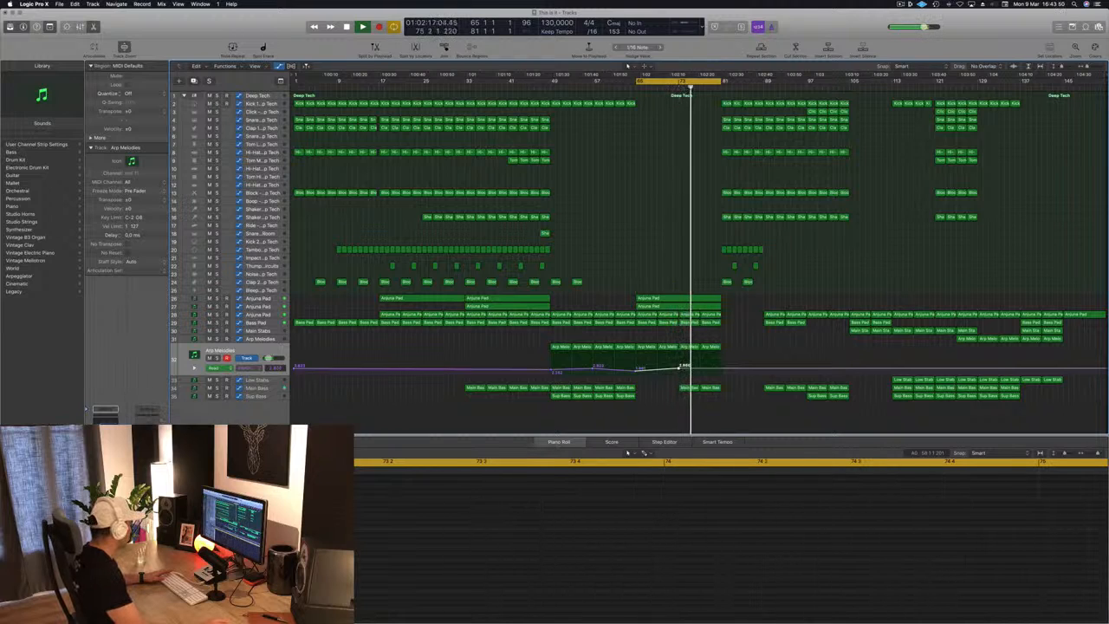
Step: Replay the section and add a raised automation point at bar 81 on the lower Arp Melodies track
key("space")
key("space")
left_click(721, 369)
left_click_drag(721, 370, 721, 366)
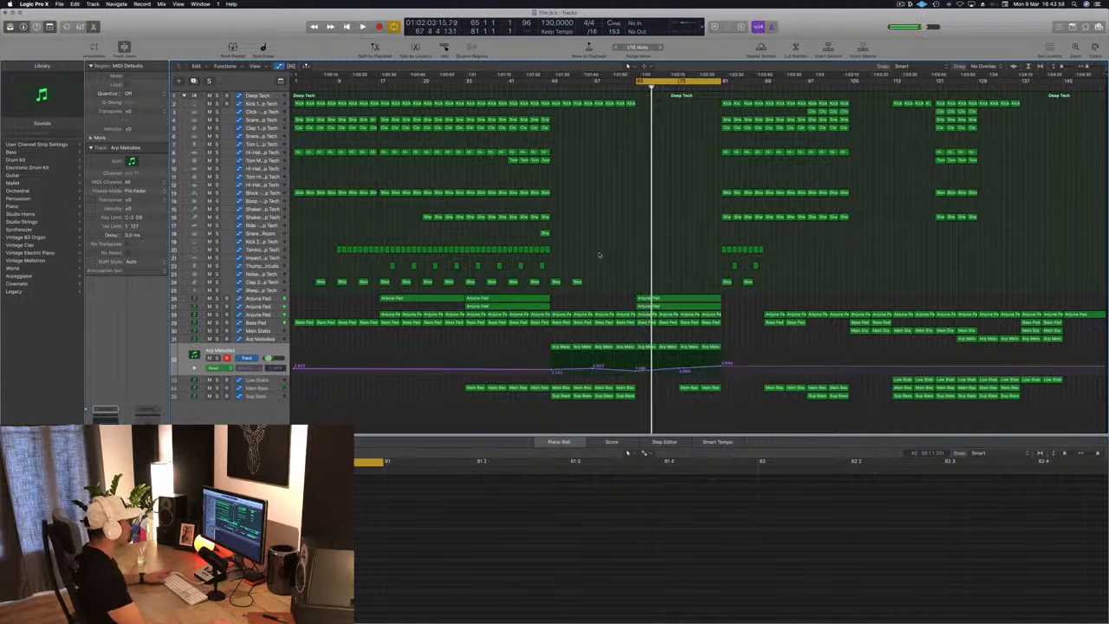
Step: Copy the last Block - Deep Tech region before bar 49 on track 22 to bar 65
left_click_drag(542, 265, 637, 268)
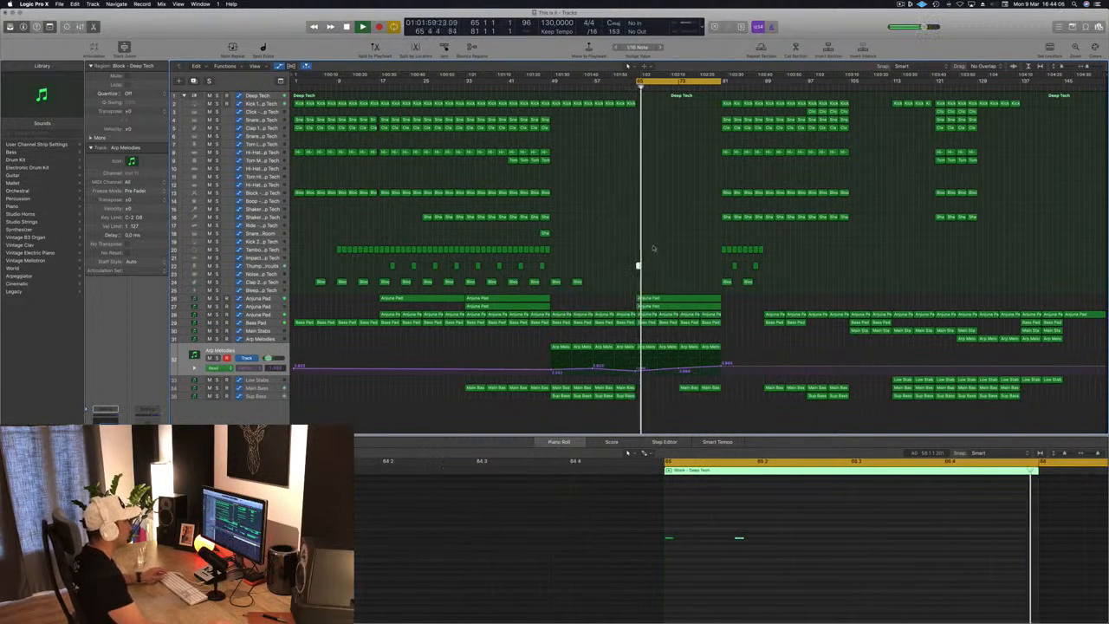
Step: Delete the Block - Deep Tech region at bar 65 on track 22, and raise the lower Arp Melodies automation at bar 81
left_click(739, 538)
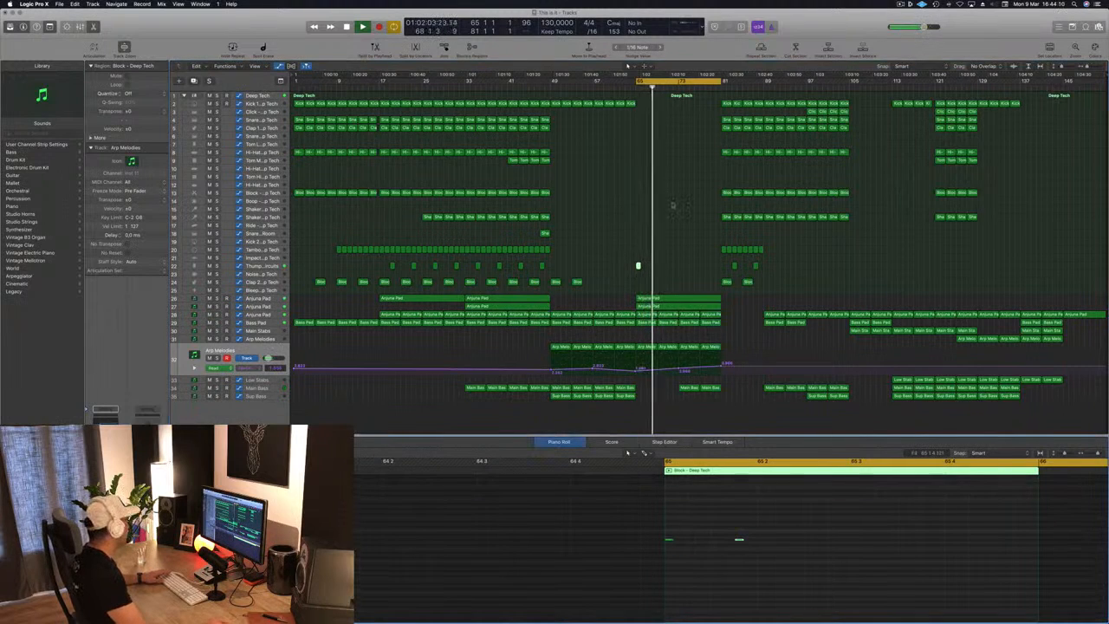
left_click(638, 265)
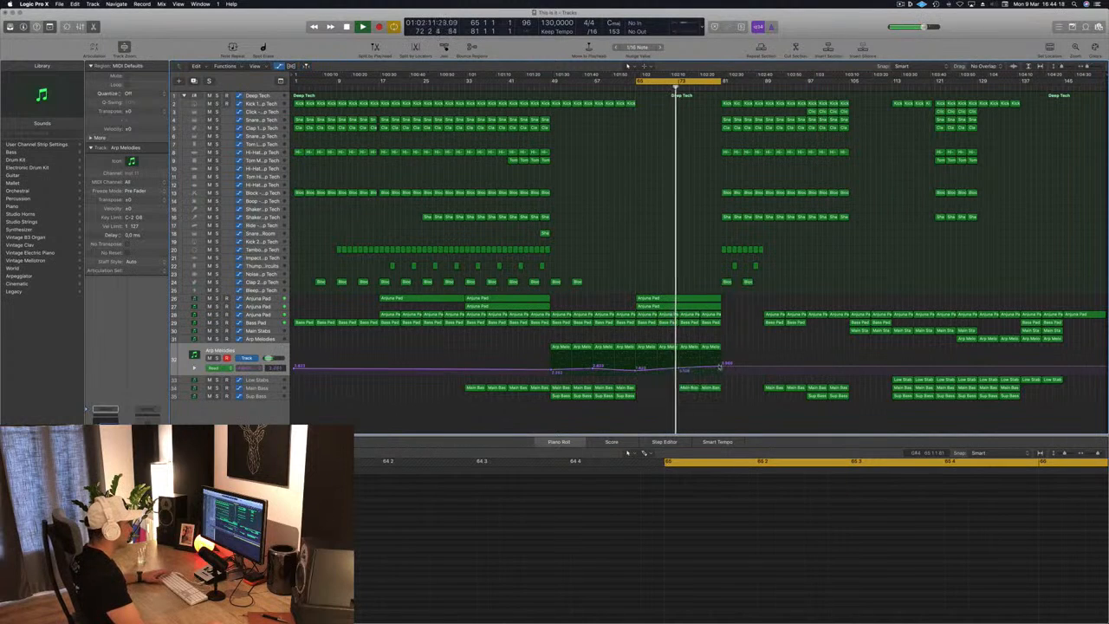
left_click_drag(725, 364, 697, 368)
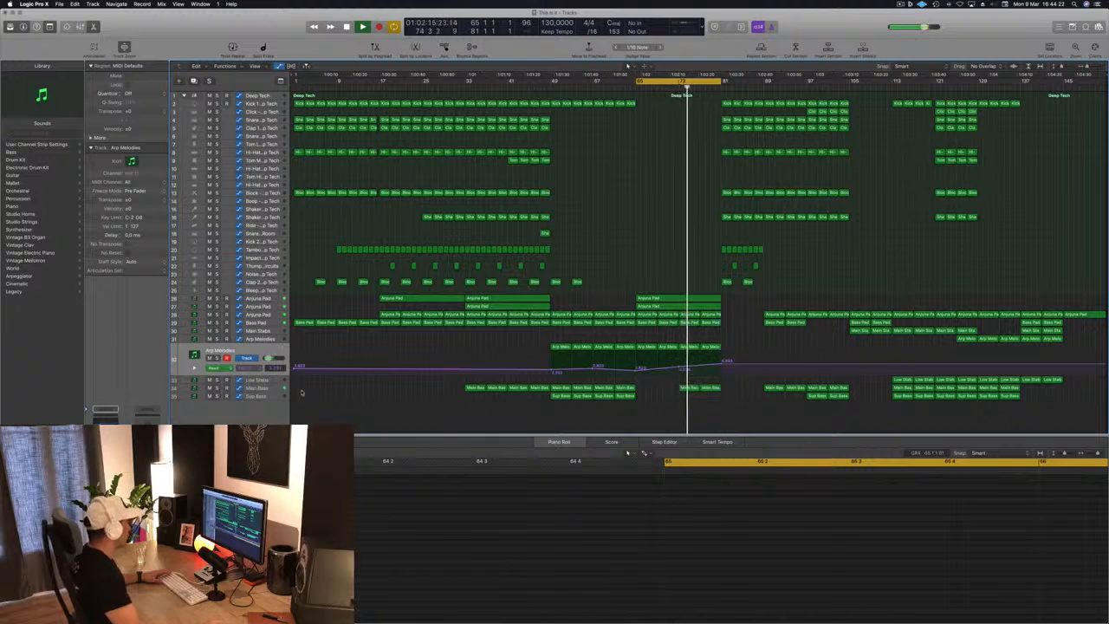
Step: Adjust the Main Bass automation points between bars 65 and 81 so the curve climbs more steeply from bar 77 toward bar 81
left_click(271, 390)
left_click(664, 86)
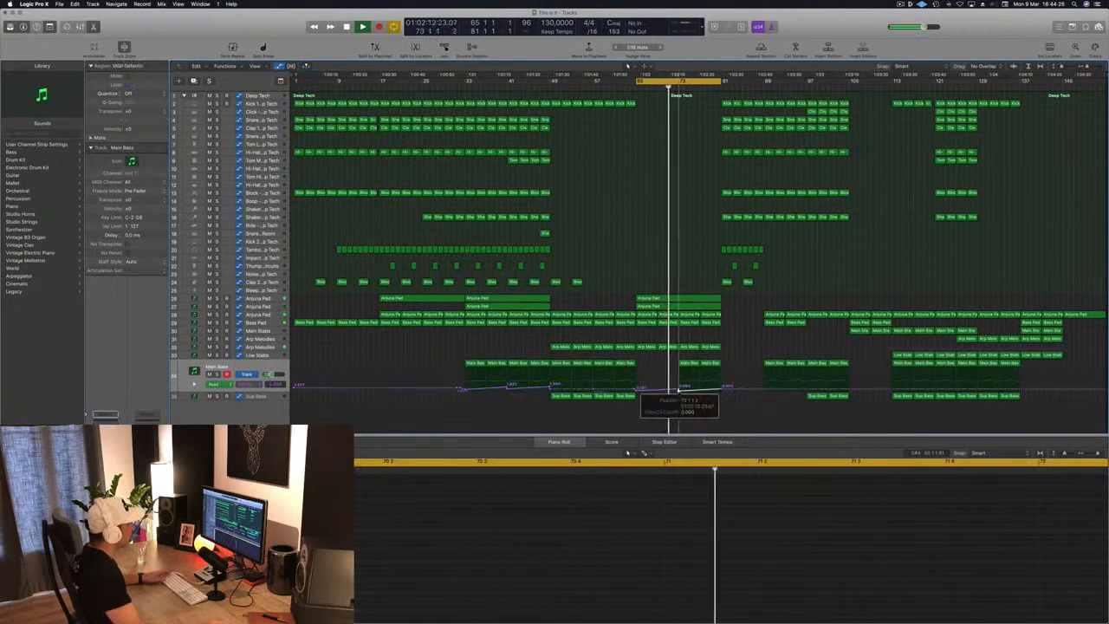
scroll(679, 391, "up", 3)
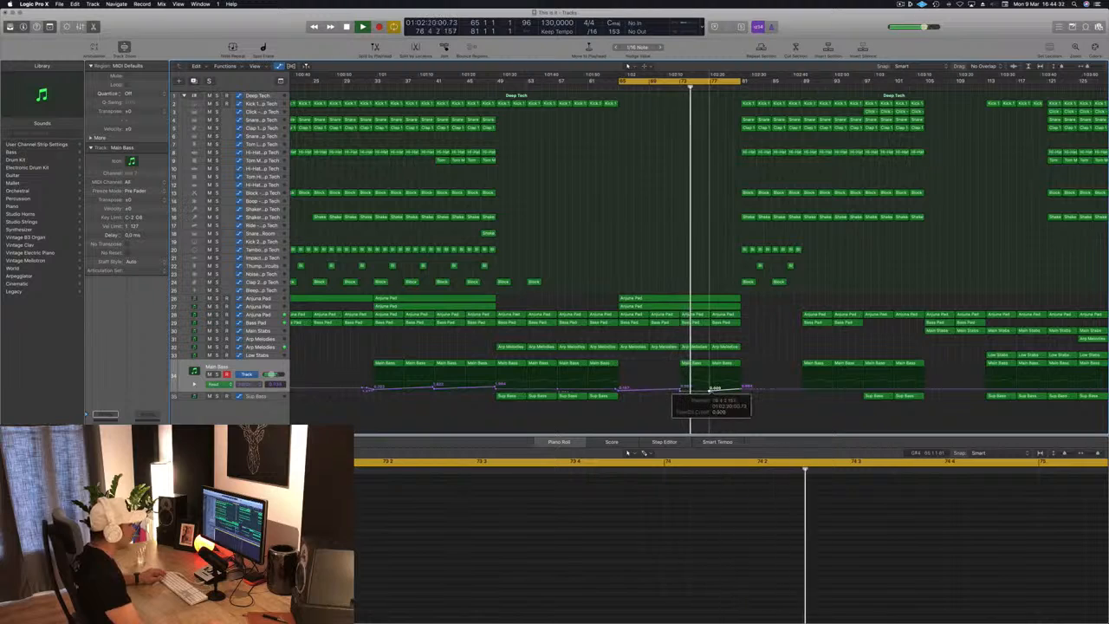
left_click_drag(740, 391, 724, 389)
left_click(730, 388)
scroll(715, 388, "down", 3)
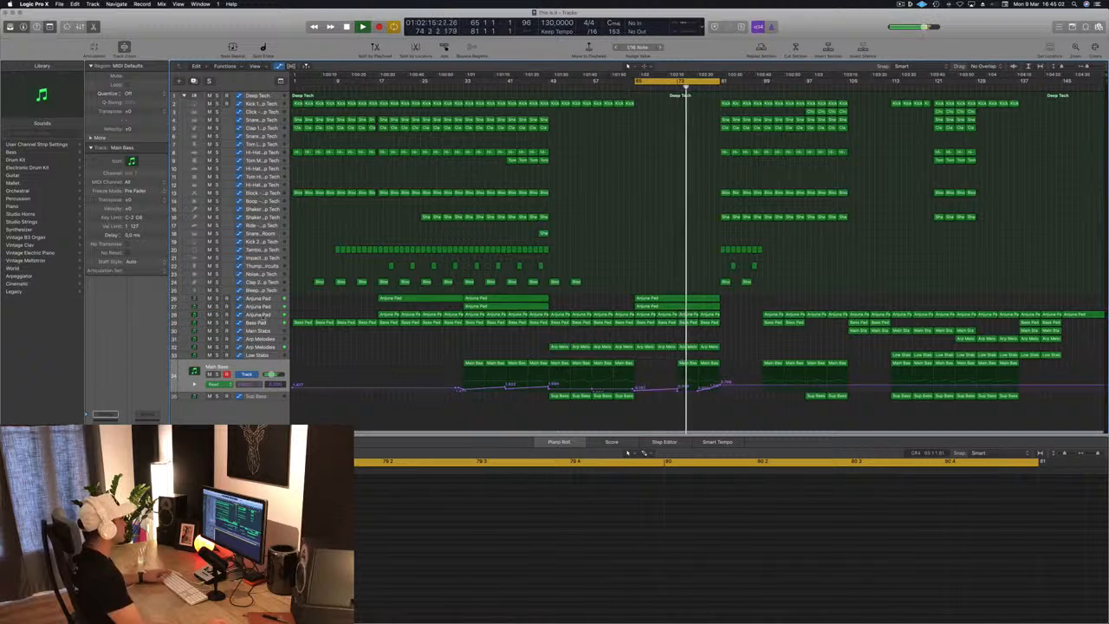
Step: Raise the automation on the track 28 Arjuna Pad to a peak just before bar 81
key("Up")
key("Up")
key("Up")
key("Up")
key("Up")
key("Up")
left_click_drag(720, 334, 715, 322)
left_click(719, 323)
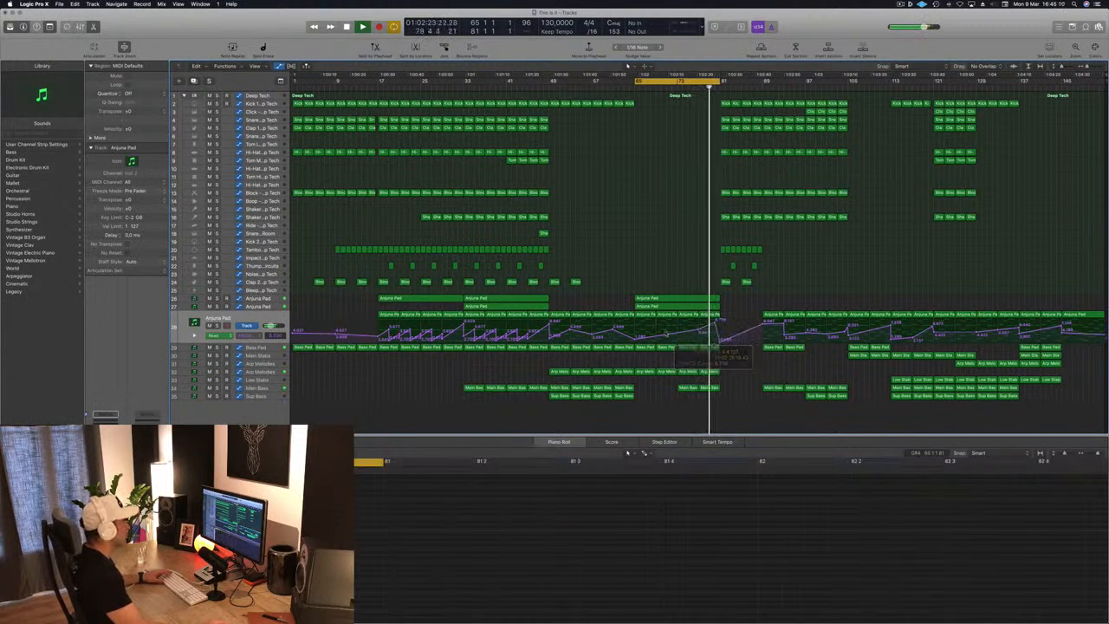
Step: Reshape the Bass Pad automation to dip at bar 65, rise to a peak just before bar 81, and drop at bar 81
left_click(272, 348)
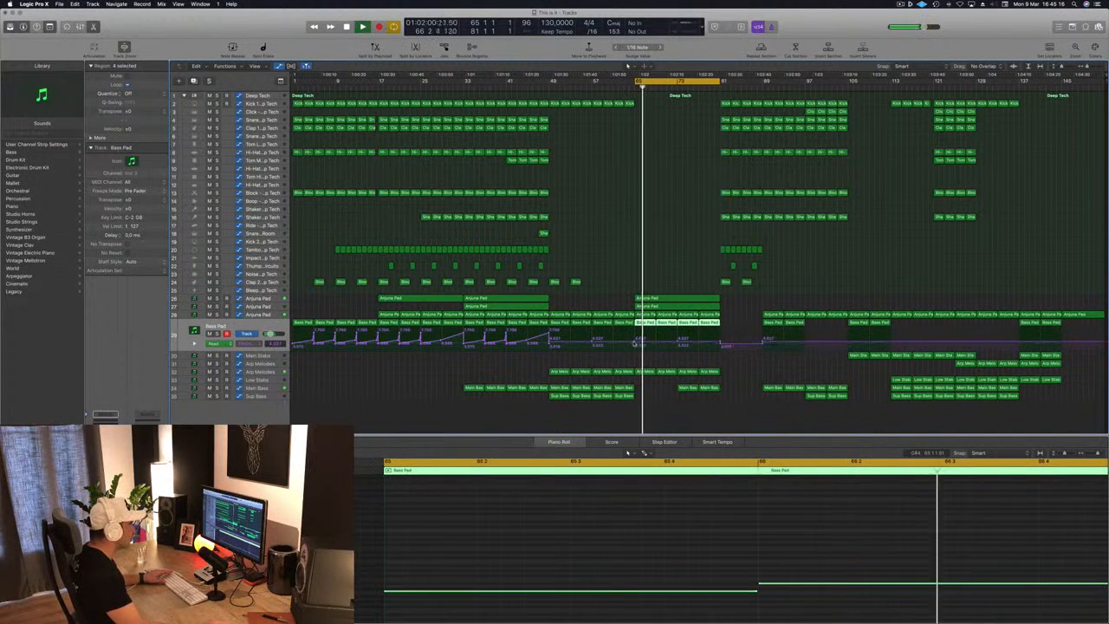
left_click(633, 345)
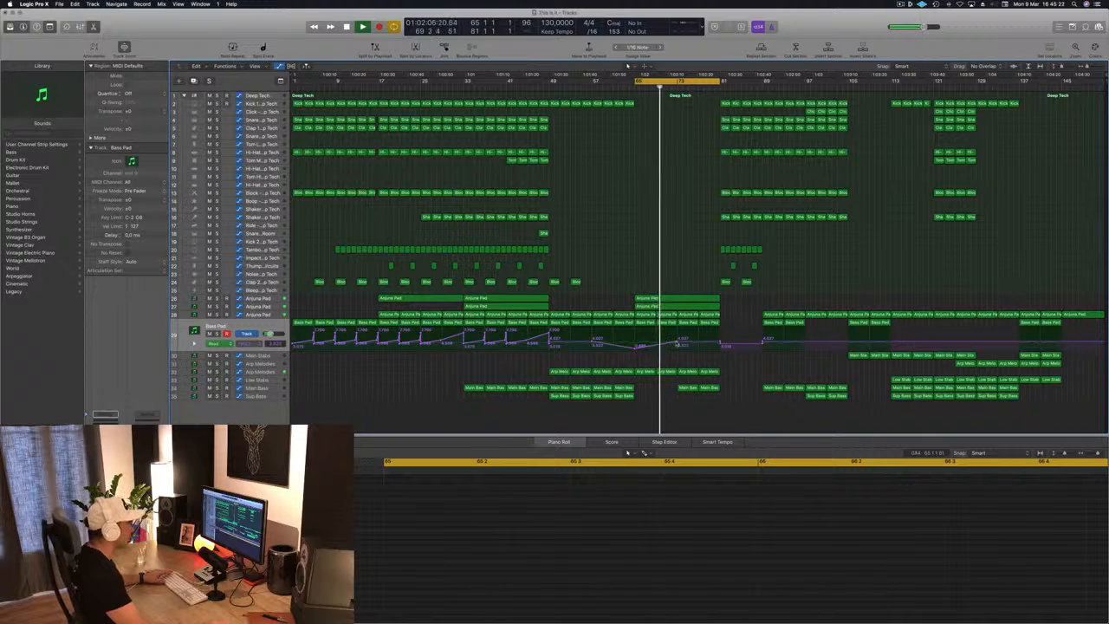
left_click_drag(678, 343, 717, 331)
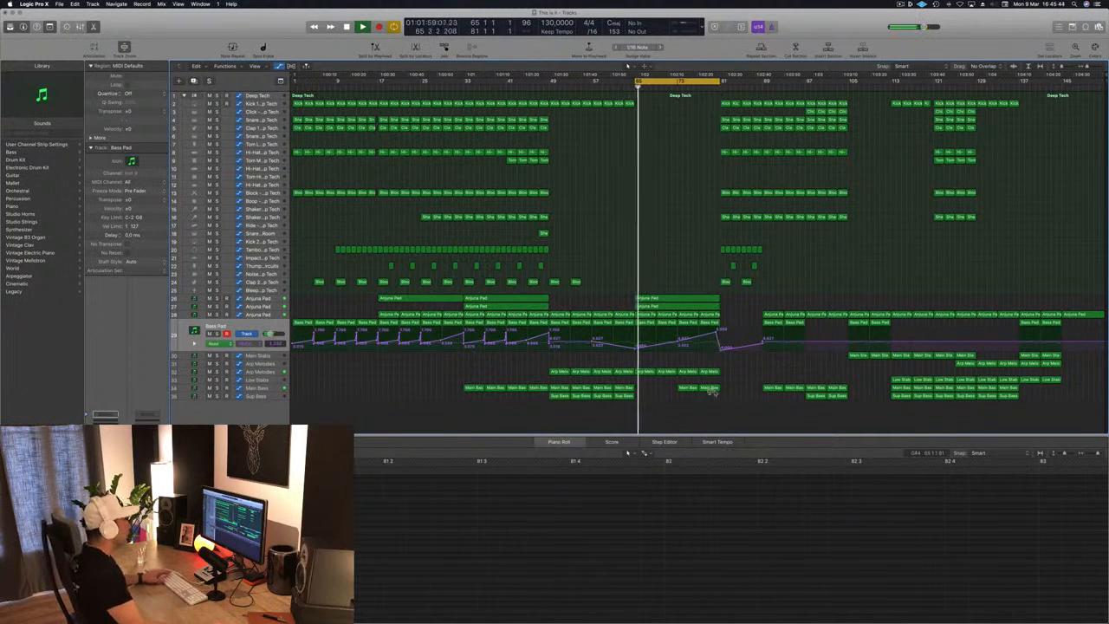
Step: Split off about the last half bar of the Main Bass region before bar 81 and delete it
key("super+Right")
key("super+Right")
key("super+Right")
key("super+Right")
scroll(802, 405, "up", 1)
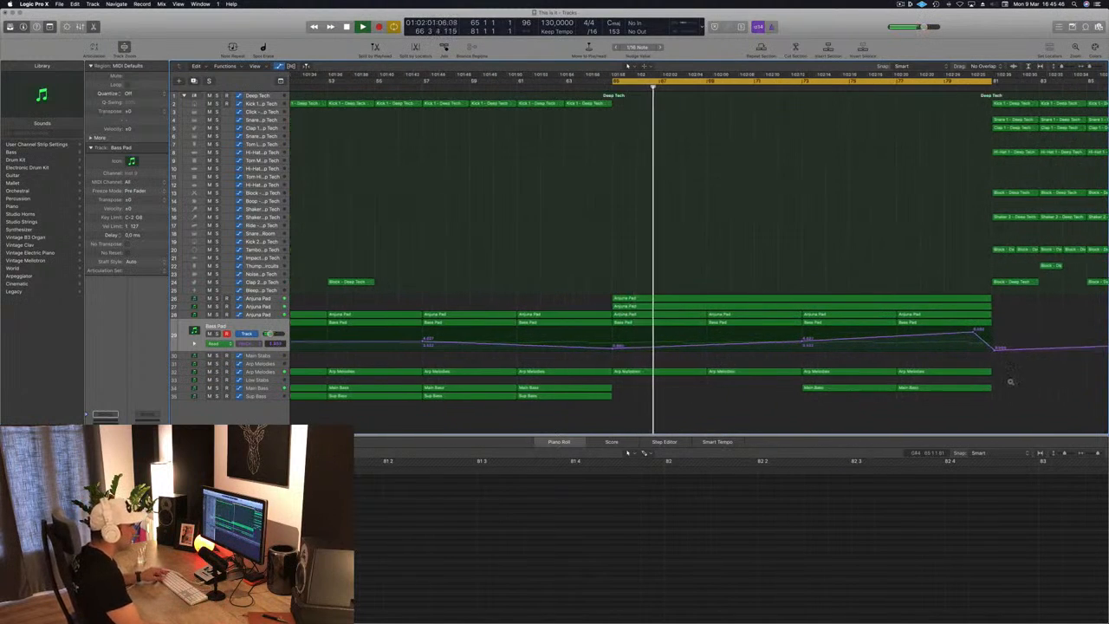
scroll(1011, 384, "down", 2)
left_click(929, 388)
left_click_drag(928, 388, 938, 392)
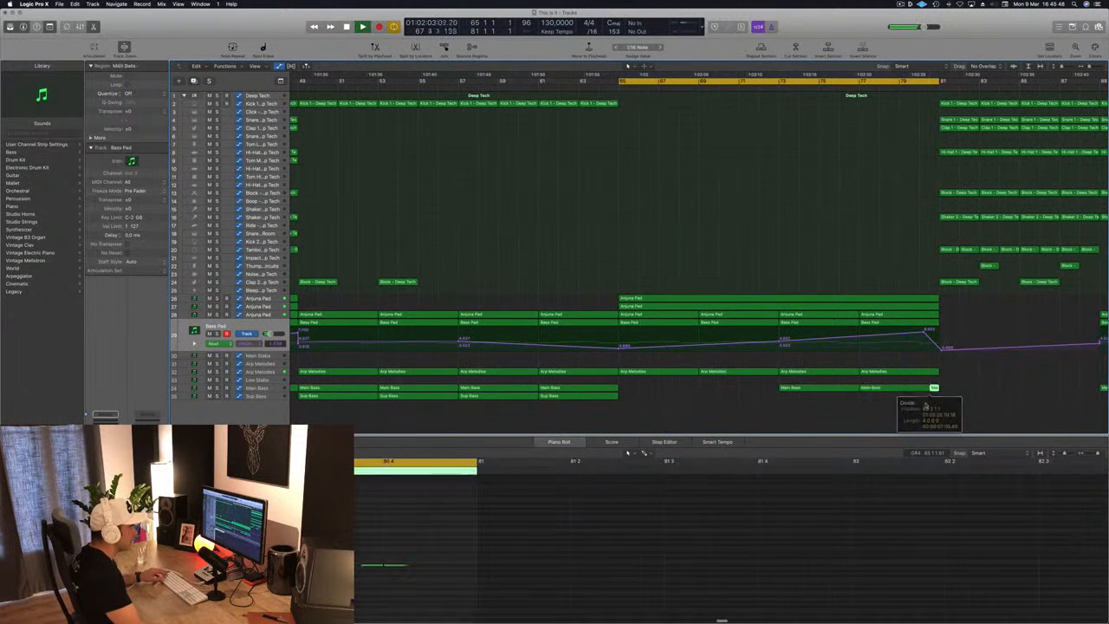
key("Delete")
Step: Copy the Kick 1 - Deep Tech region at bar 81 to bar 79
scroll(881, 236, "left", 1)
scroll(882, 234, "left", 3)
key("super+Left")
key("super+Left")
key("super+Left")
key("super+Left")
key("super+Left")
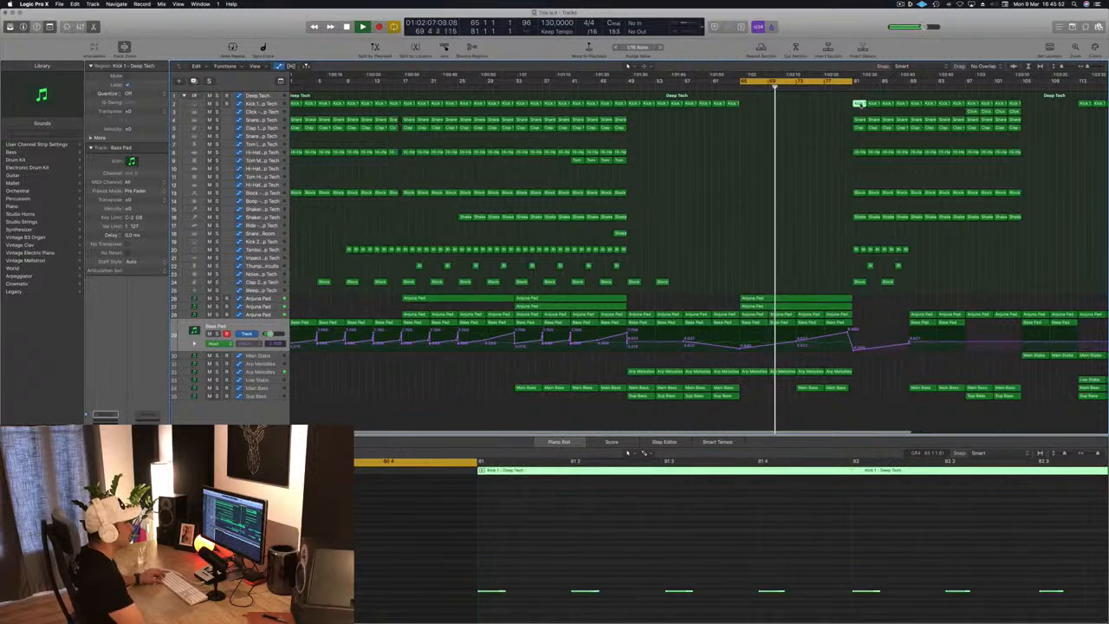
left_click(845, 103)
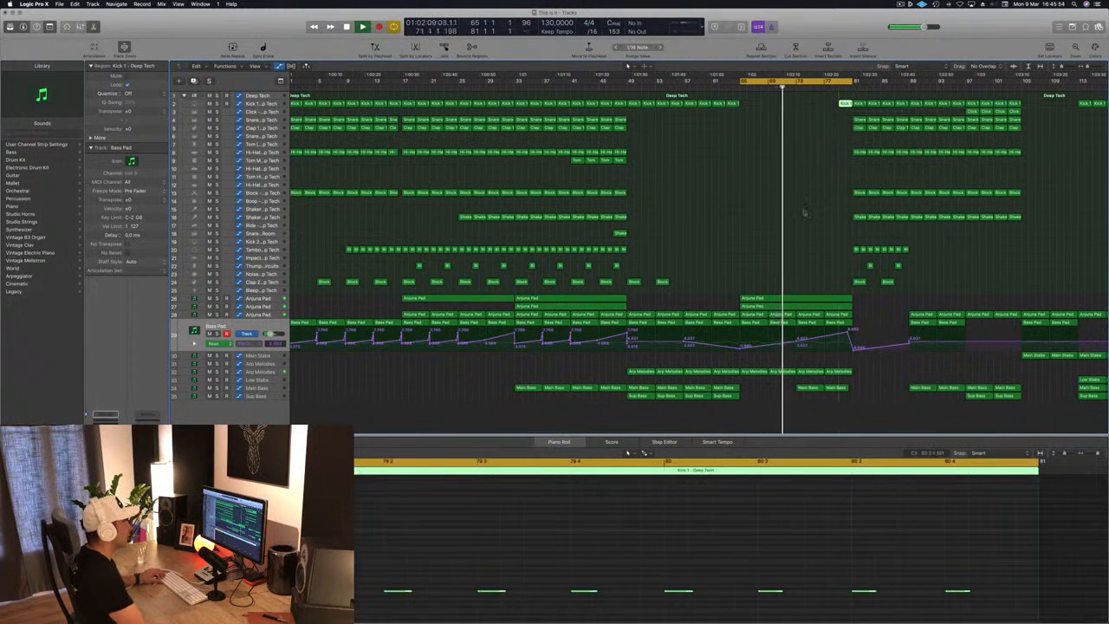
Step: Copy all kick notes in the bar 79 region an eighth note later to double the kick pattern
scroll(599, 569, "down", 2)
scroll(528, 564, "left", 2)
scroll(528, 563, "left", 1)
left_click_drag(409, 578, 944, 605)
left_click_drag(410, 594, 447, 595)
Step: Shorten the kick notes in bar 80 and copy them about a sixteenth note later to form a roll
left_click_drag(672, 575, 939, 604)
left_click(924, 594)
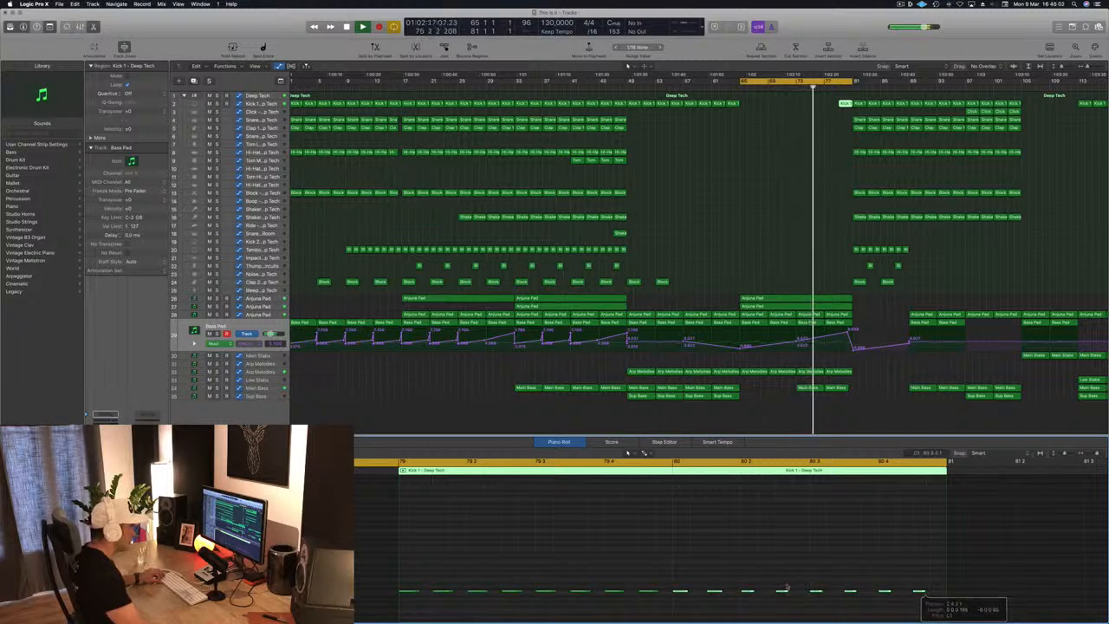
left_click_drag(685, 596, 700, 597)
left_click(772, 252)
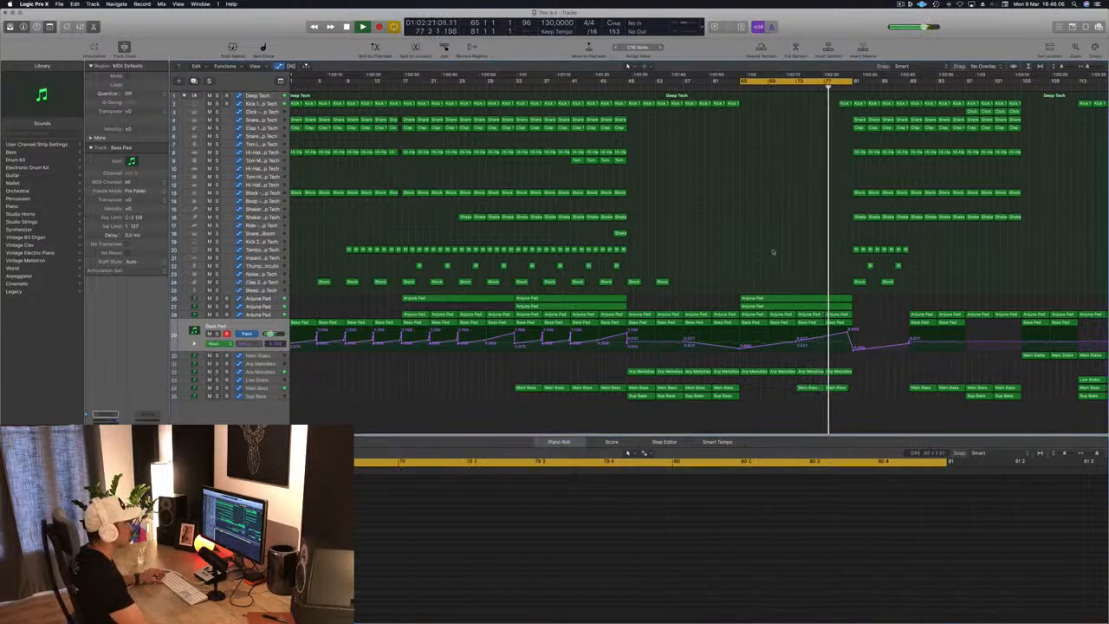
scroll(778, 250, "up", 5)
scroll(779, 250, "down", 3)
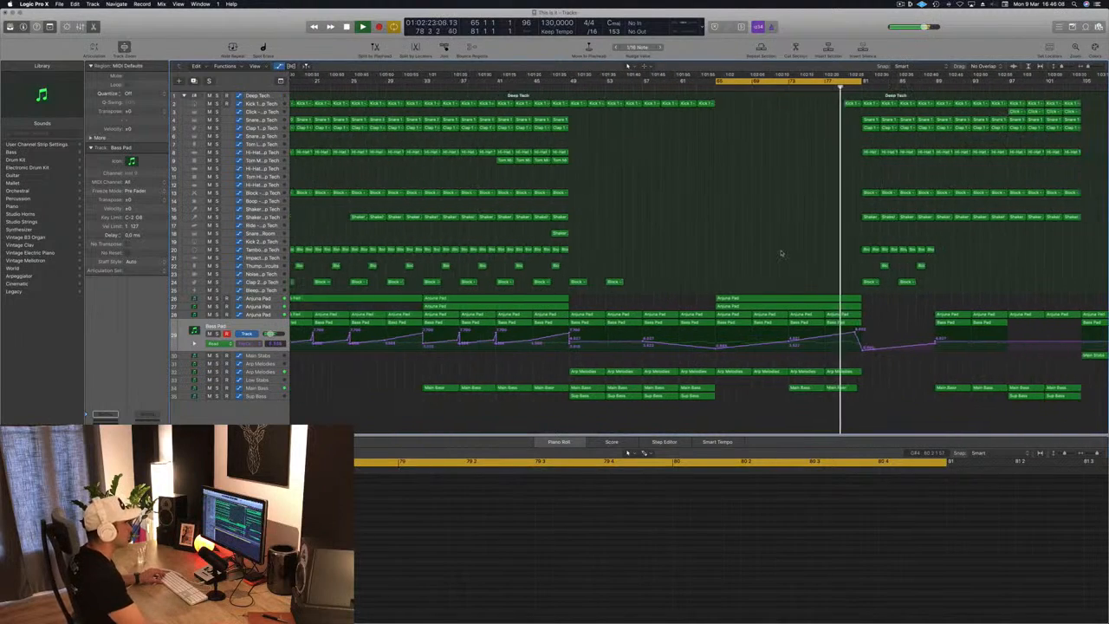
scroll(732, 247, "down", 2)
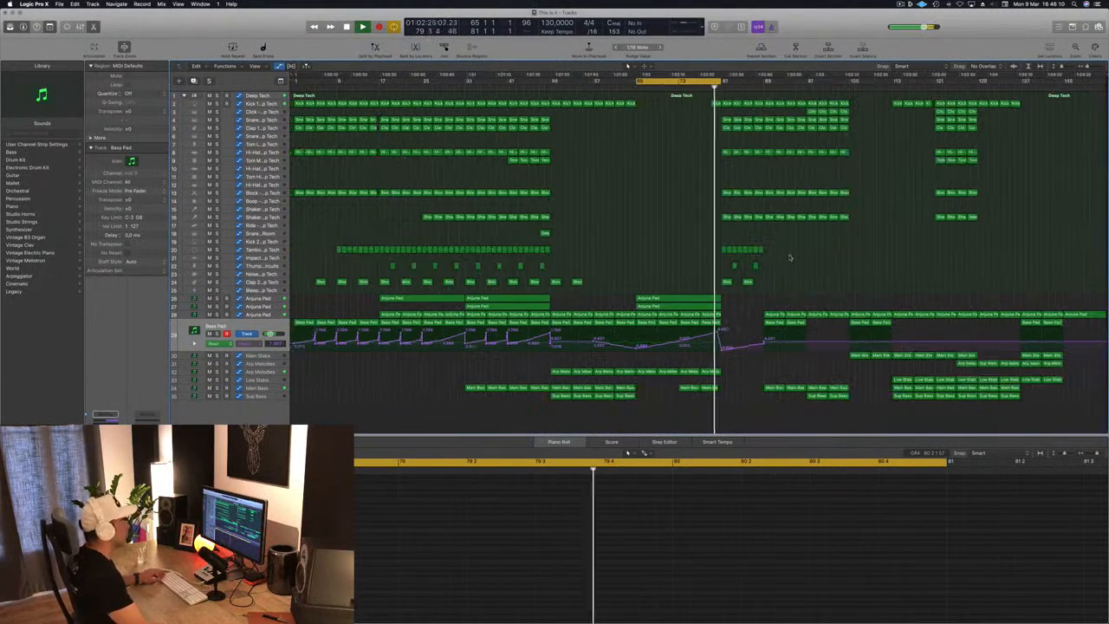
scroll(729, 245, "up", 1)
scroll(739, 247, "up", 1)
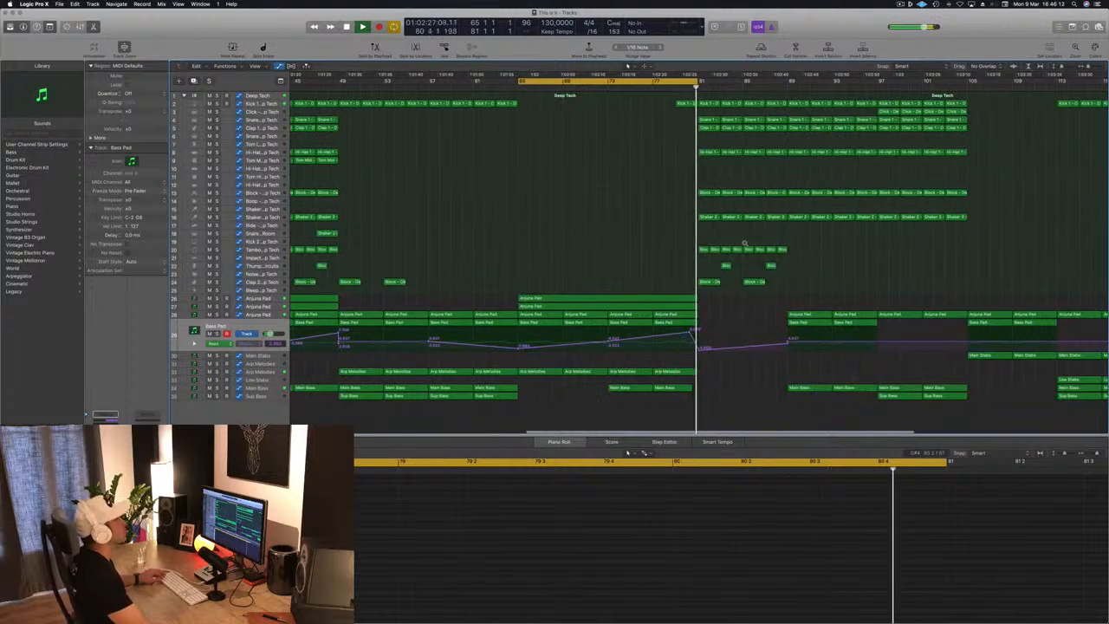
scroll(741, 246, "down", 5)
left_click(718, 88)
scroll(703, 143, "down", 1)
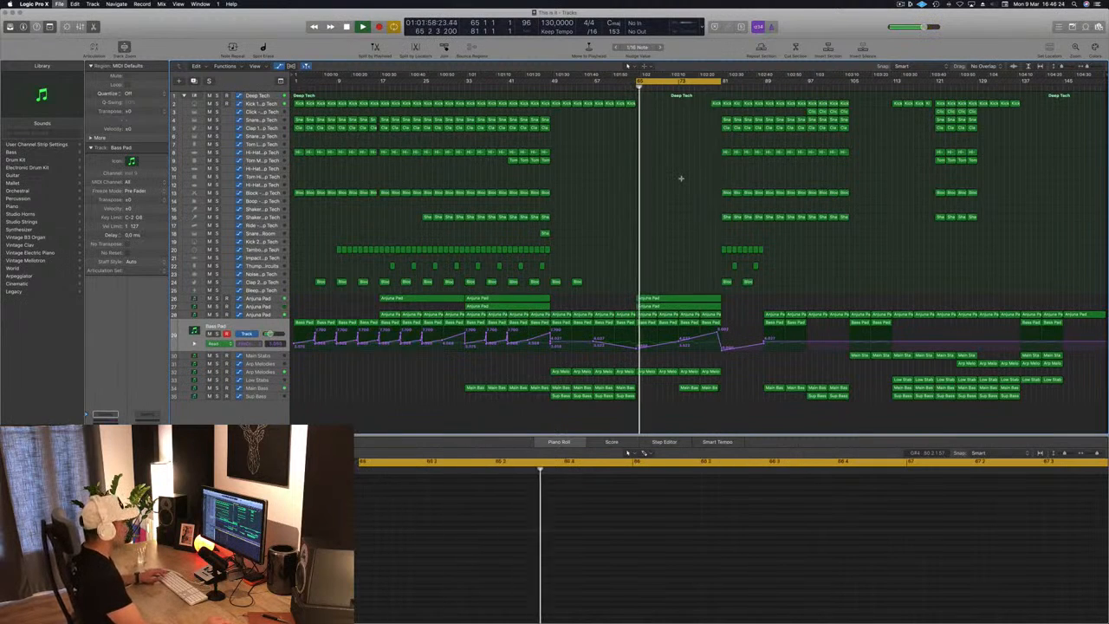
Step: Extend the start of the cycle range back to bar 61 and replay the section from there
key("super+Right")
key("super+Right")
key("super+Right")
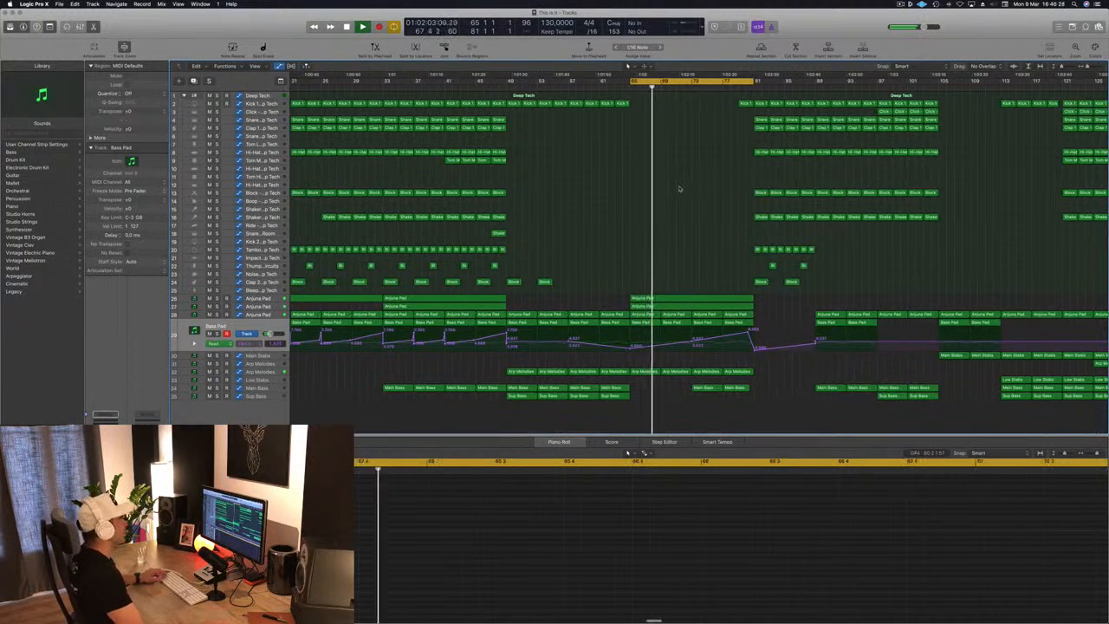
left_click_drag(632, 80, 598, 84)
key("space")
key("space")
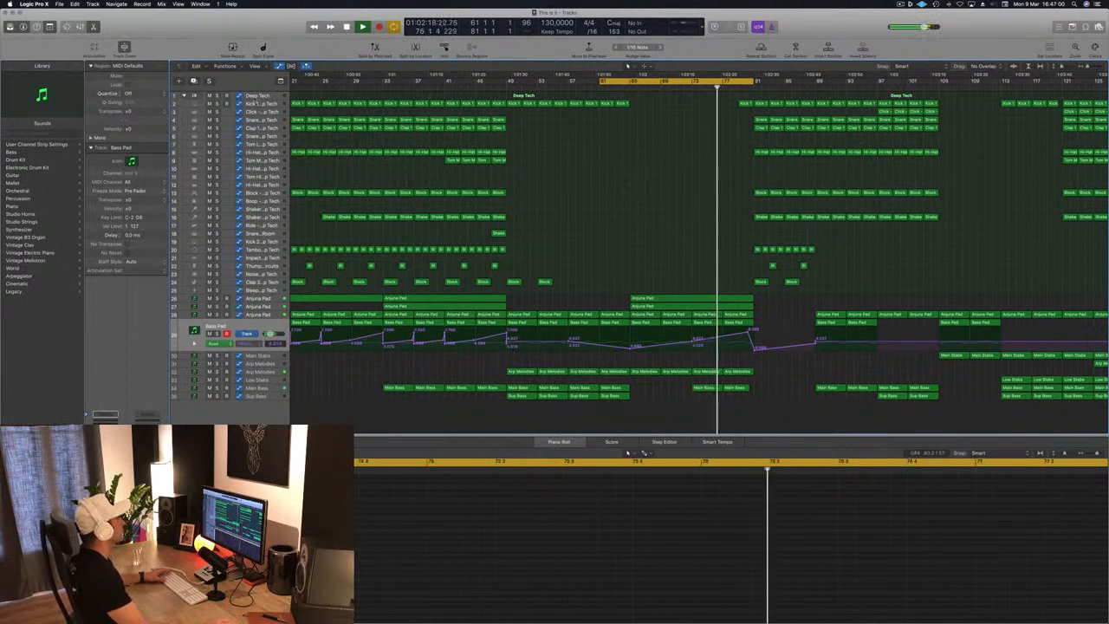
Step: Automate the Kick 1 volume to dip at bar 79 and rise back to -2,0 dB at bar 81
left_click(276, 104)
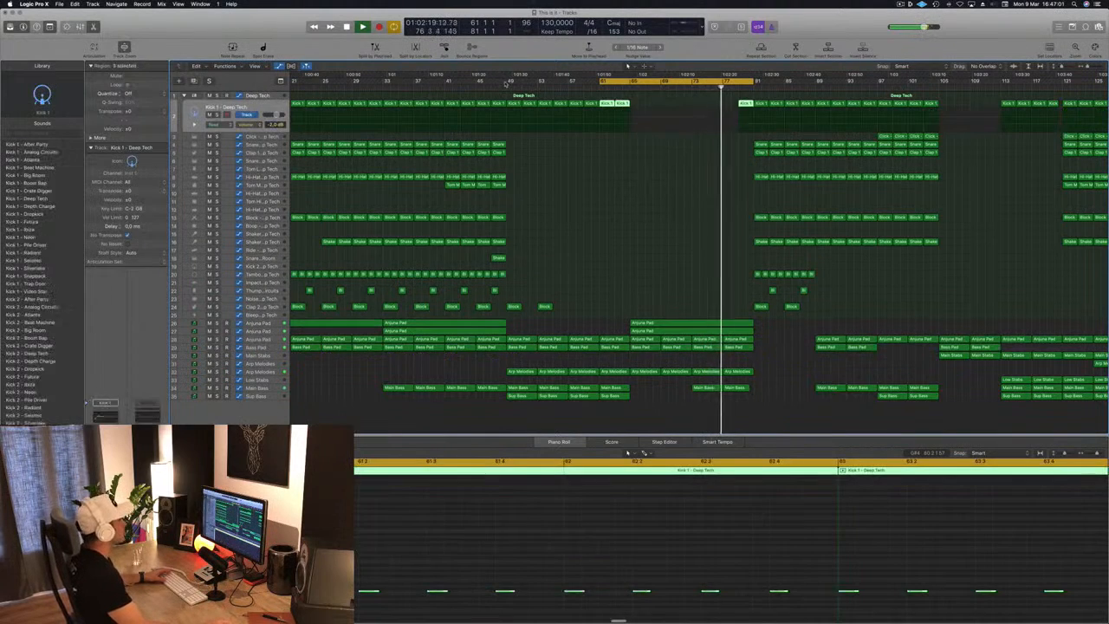
left_click(755, 121)
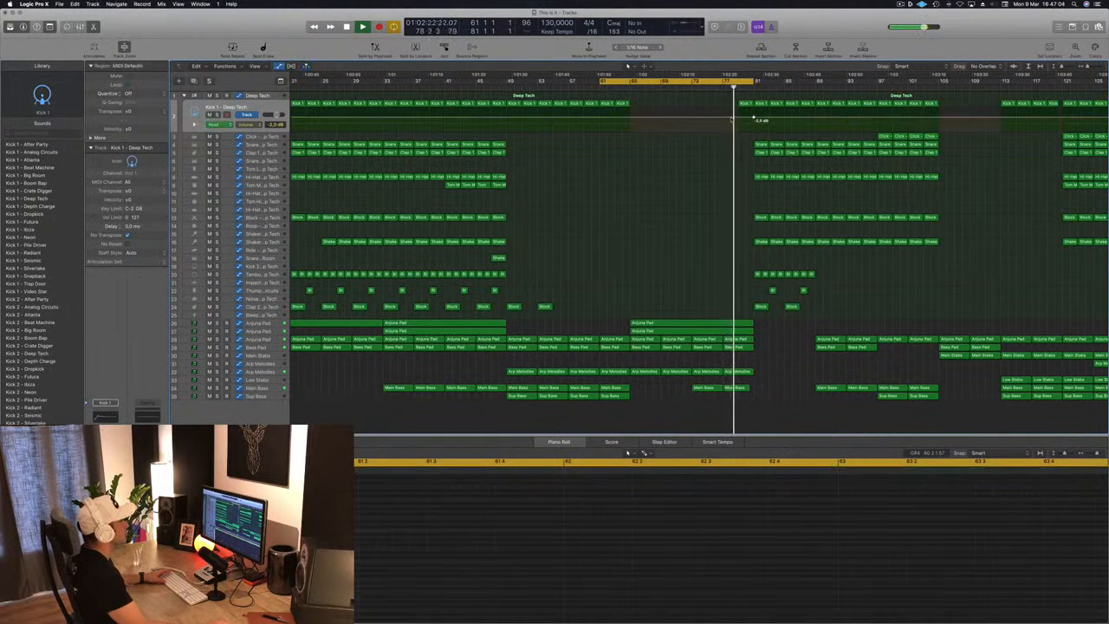
left_click_drag(735, 119, 740, 125)
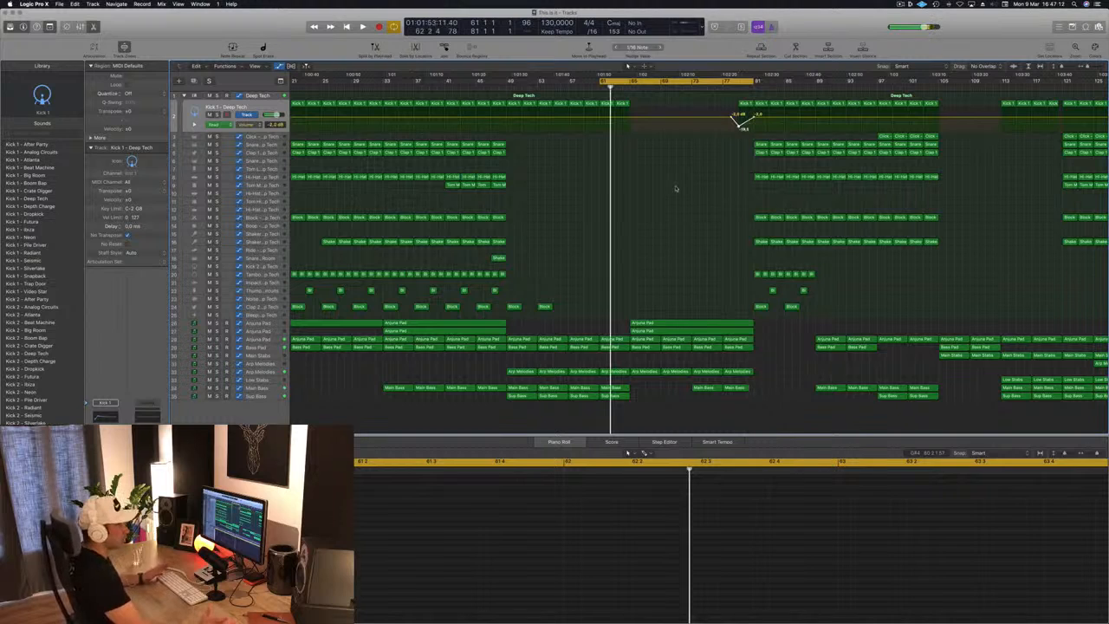
Step: Shorten the cycle range to bars 77 to 81 and play back the kick build-up
key("space")
left_click_drag(604, 84, 723, 85)
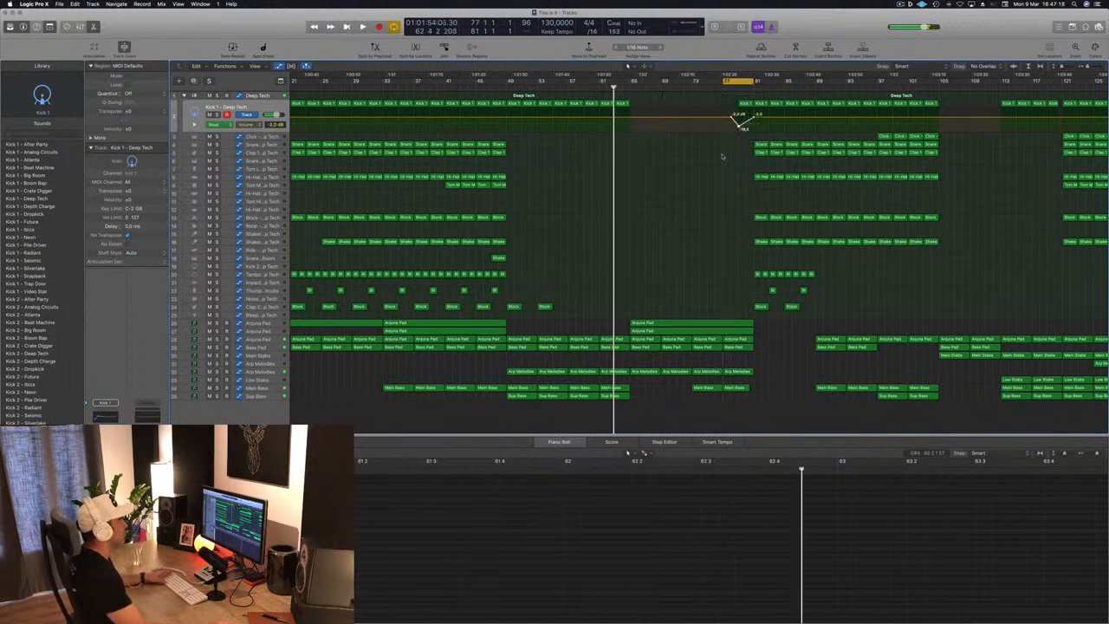
key("space")
key("super+Right")
key("super+Right")
key("super+Right")
key("super+Right")
key("super+Right")
key("super+Left")
key("super+Left")
key("super+Left")
key("super+Left")
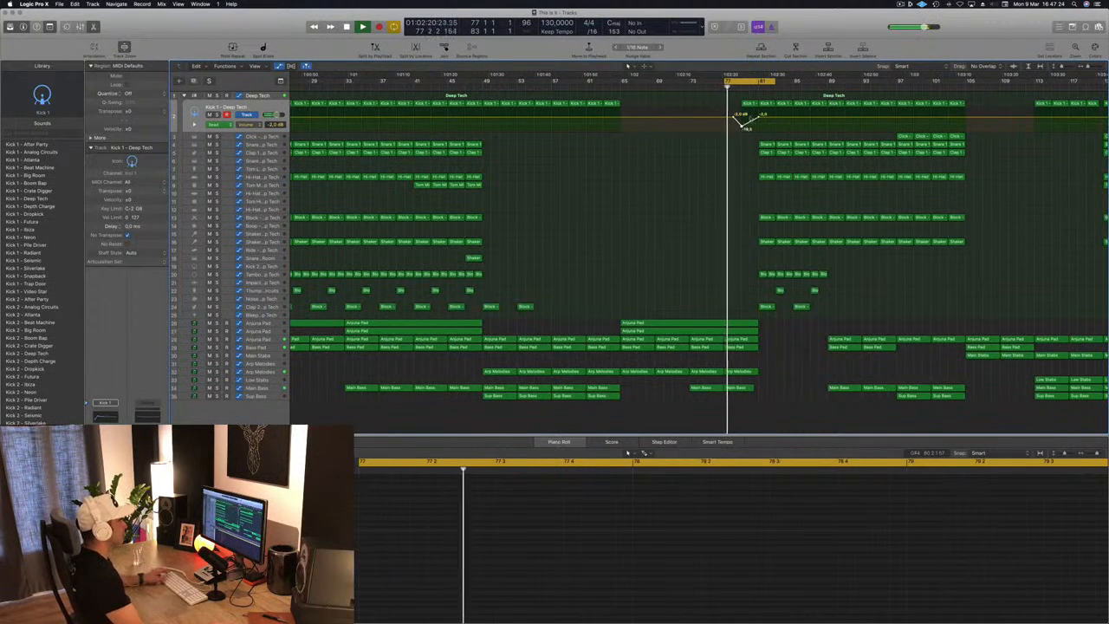
Step: Move the cycle range to start at bar 81 and restart playback from there
left_click_drag(741, 84, 775, 85)
key("space")
key("space")
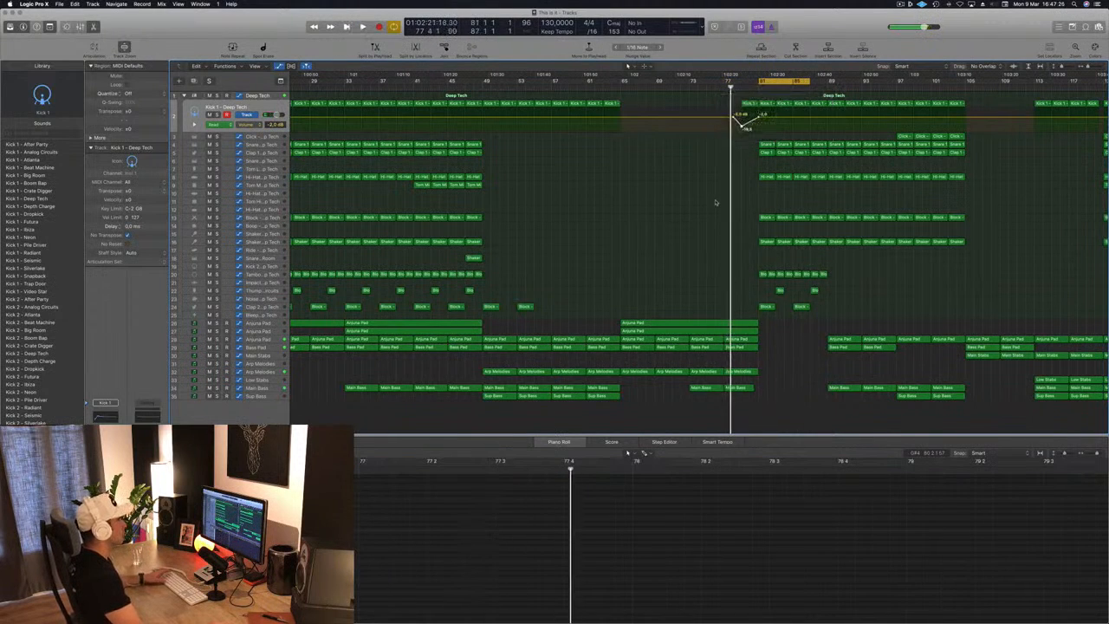
Step: Copy the four Tom Mid - Deep Tech regions before bar 49 to bar 81 and play back the result
scroll(684, 226, "down", 3)
scroll(647, 229, "down", 1)
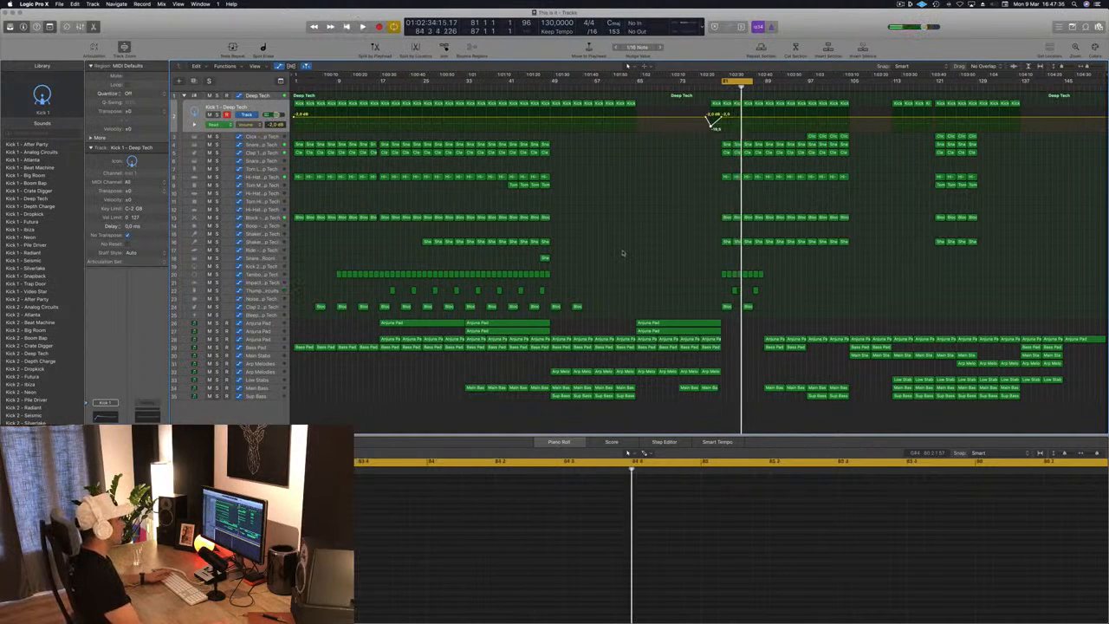
left_click_drag(550, 188, 725, 190)
key("space")
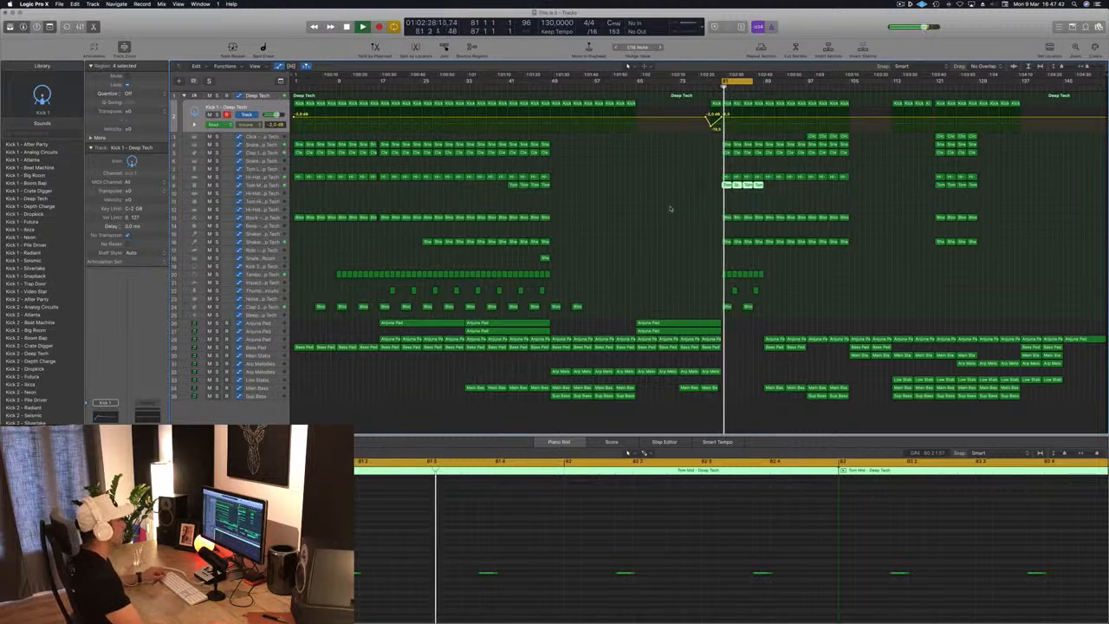
left_click(630, 418)
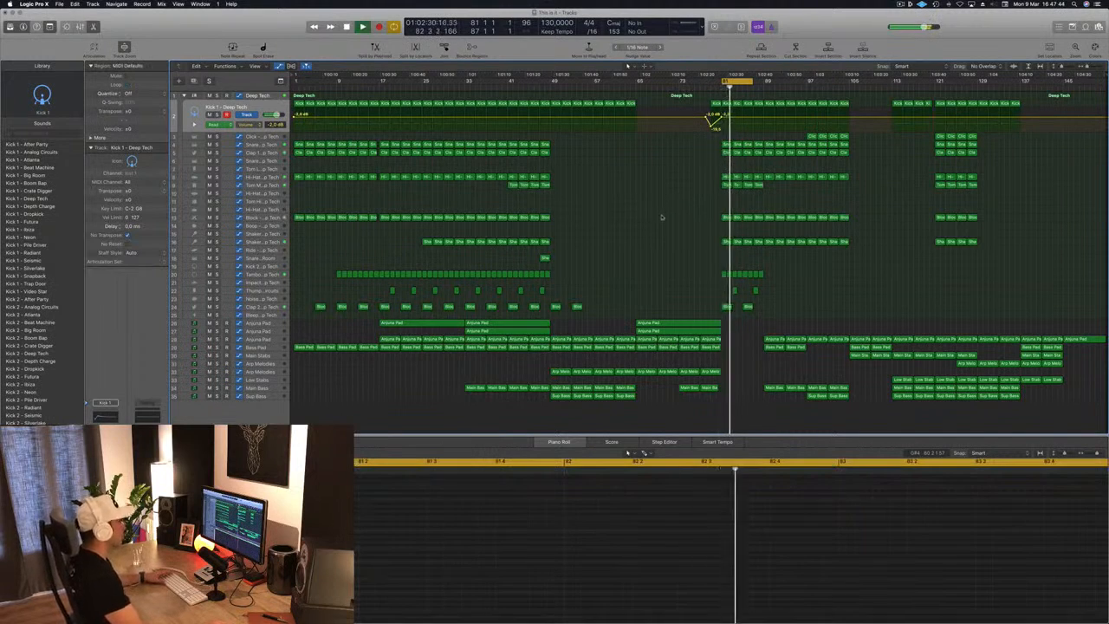
key("space")
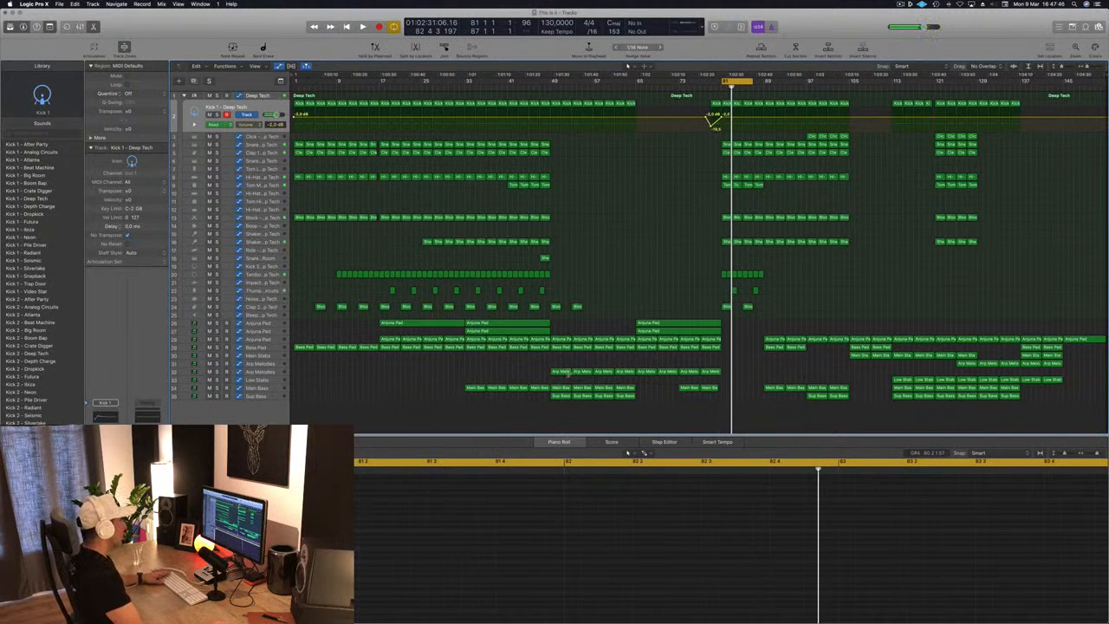
Step: Place copies of the Main Bass region at bars 81 and 85, and replay the section from bar 81
left_click(691, 389)
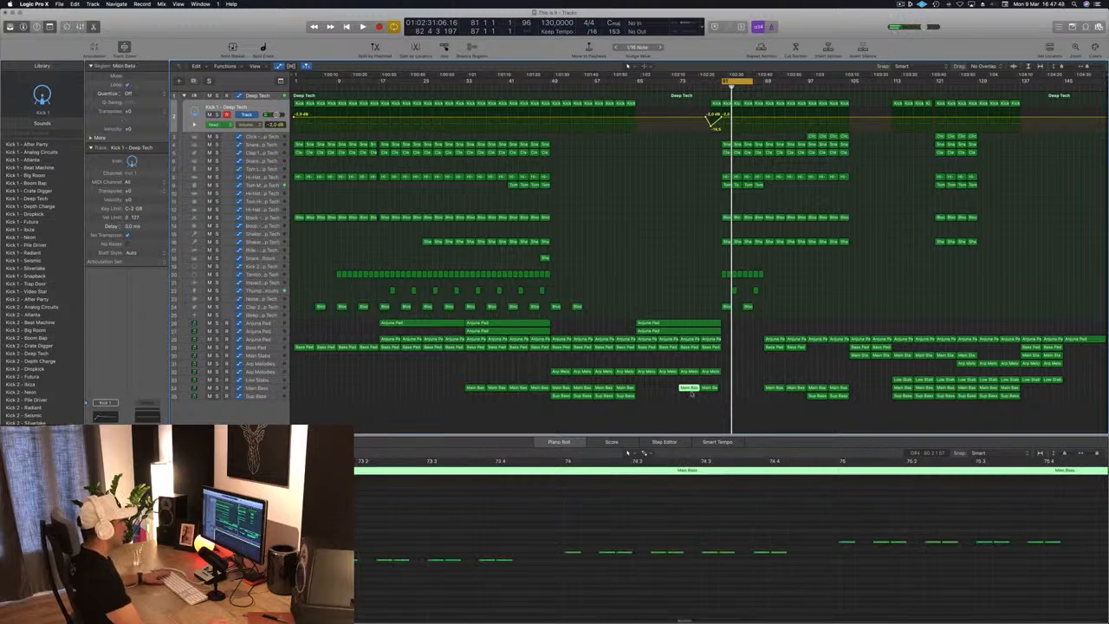
left_click_drag(771, 389, 732, 395)
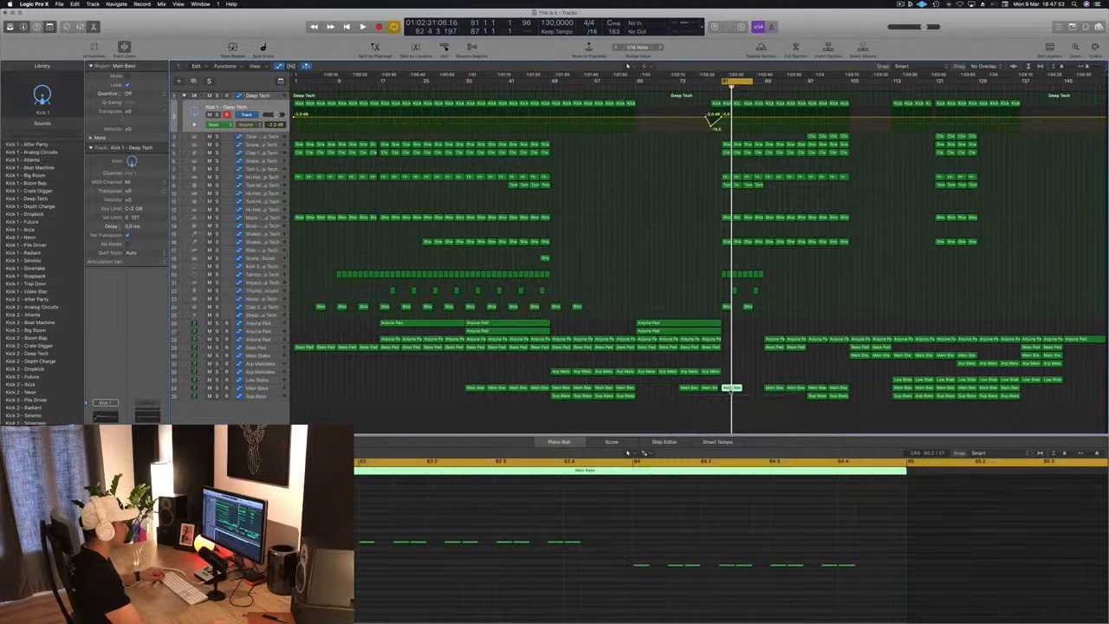
key("space")
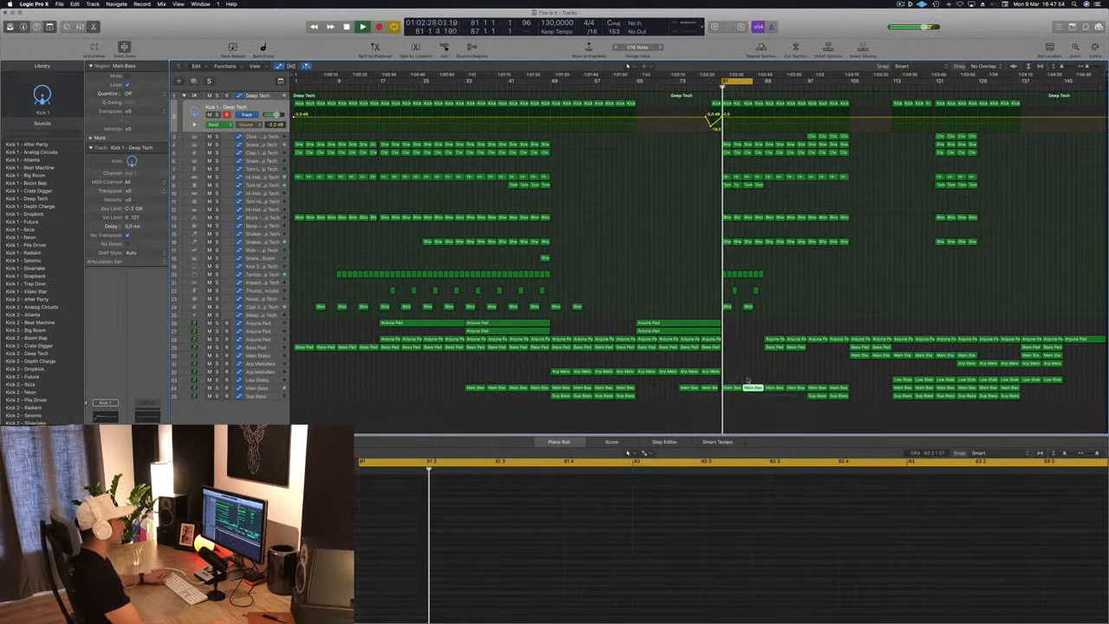
Step: Copy two Sup Bass regions to bars 81 and 85, adjust the Main Bass automation at bar 81, and play back the section
left_click(272, 391)
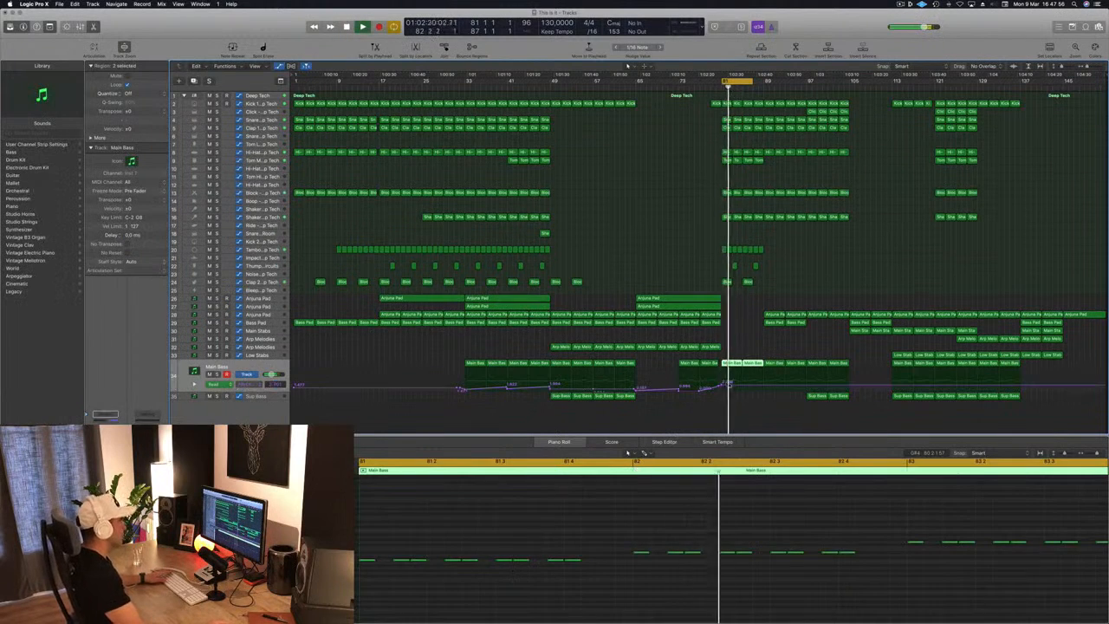
key("space")
left_click_drag(800, 402, 725, 382)
key("space")
left_click(724, 387)
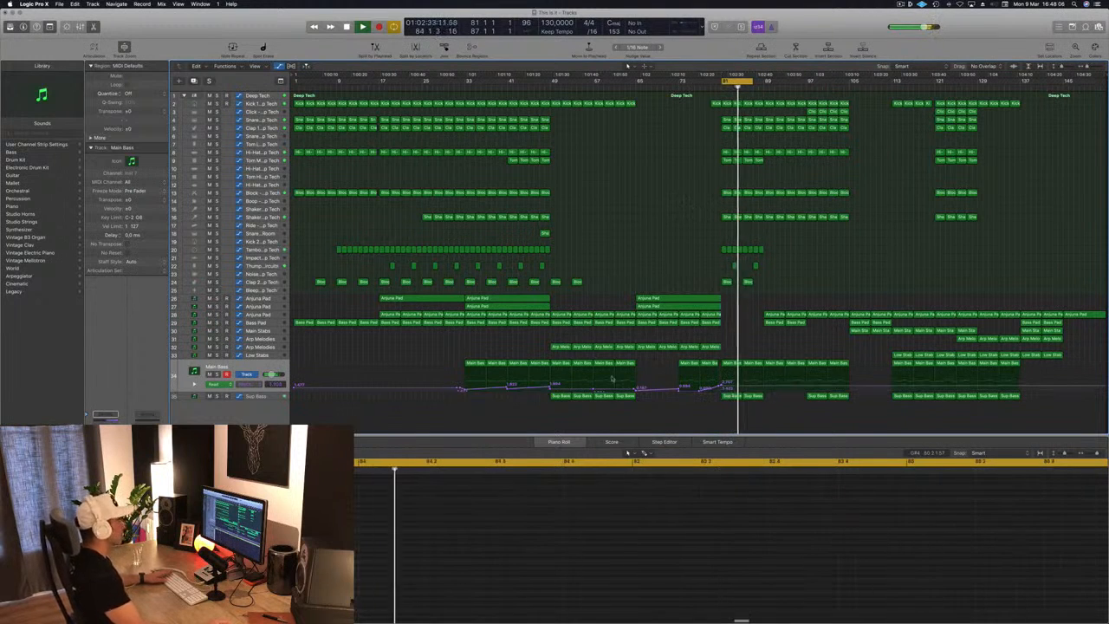
key("space")
left_click(261, 396)
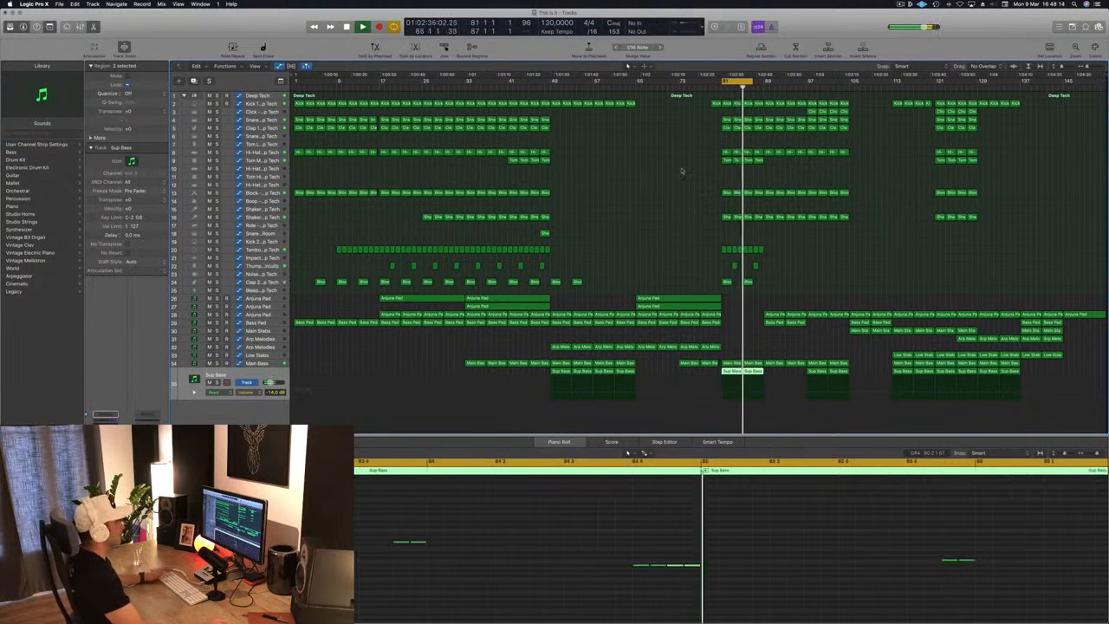
key("space")
Step: Copy the Bass Pad region from bar 89 to bar 81 and adjust its automation points at bars 81 and 85
left_click(762, 322)
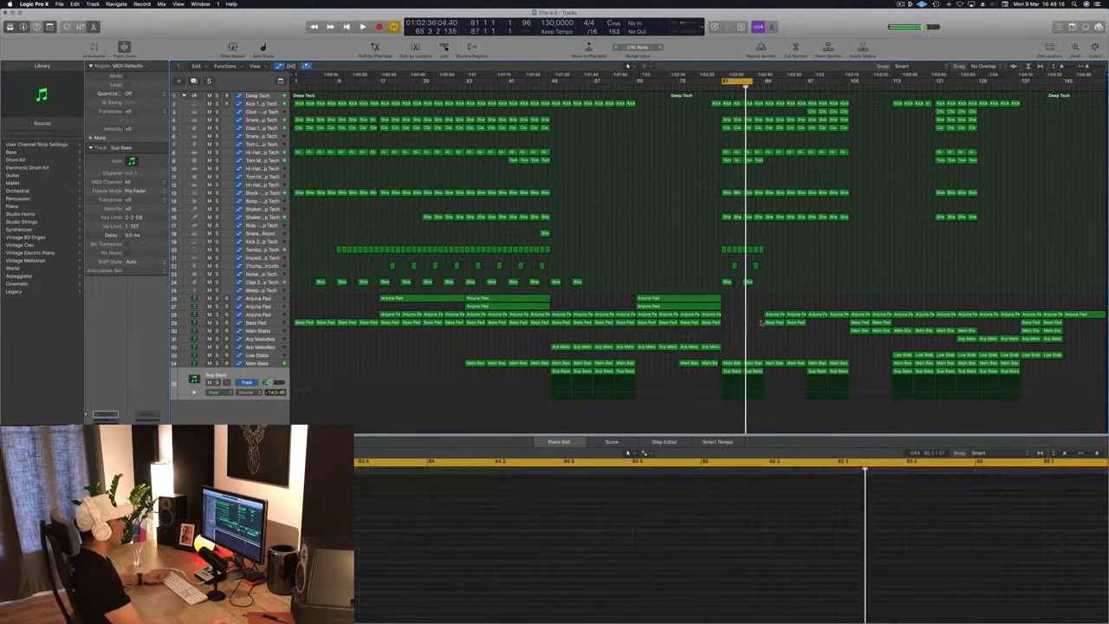
left_click(774, 324)
left_click_drag(767, 323, 736, 326)
left_click(274, 325)
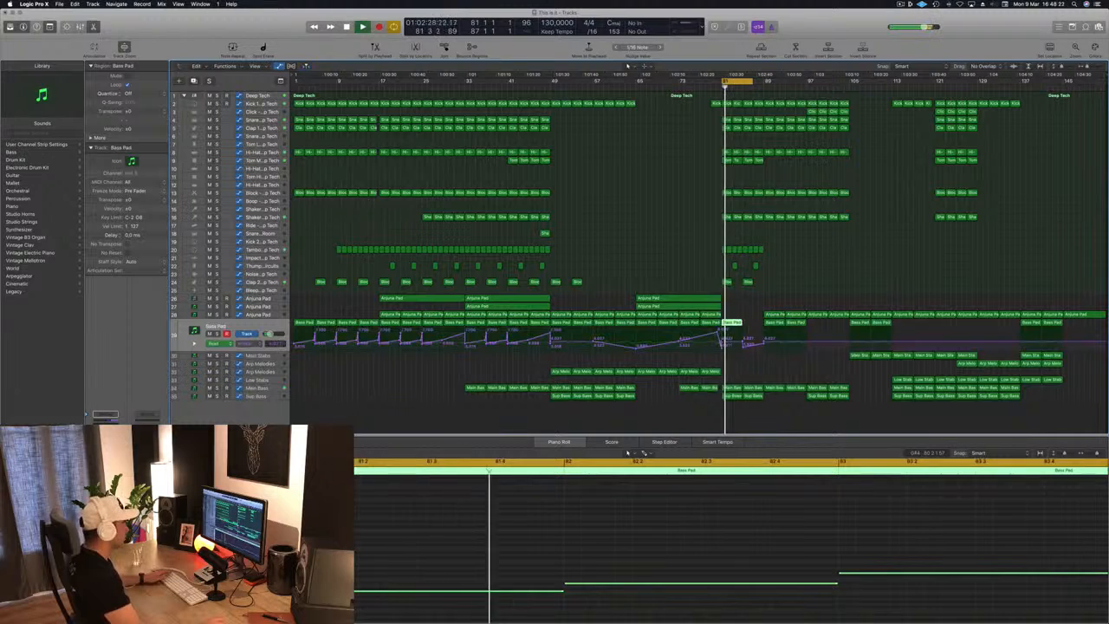
left_click(724, 335)
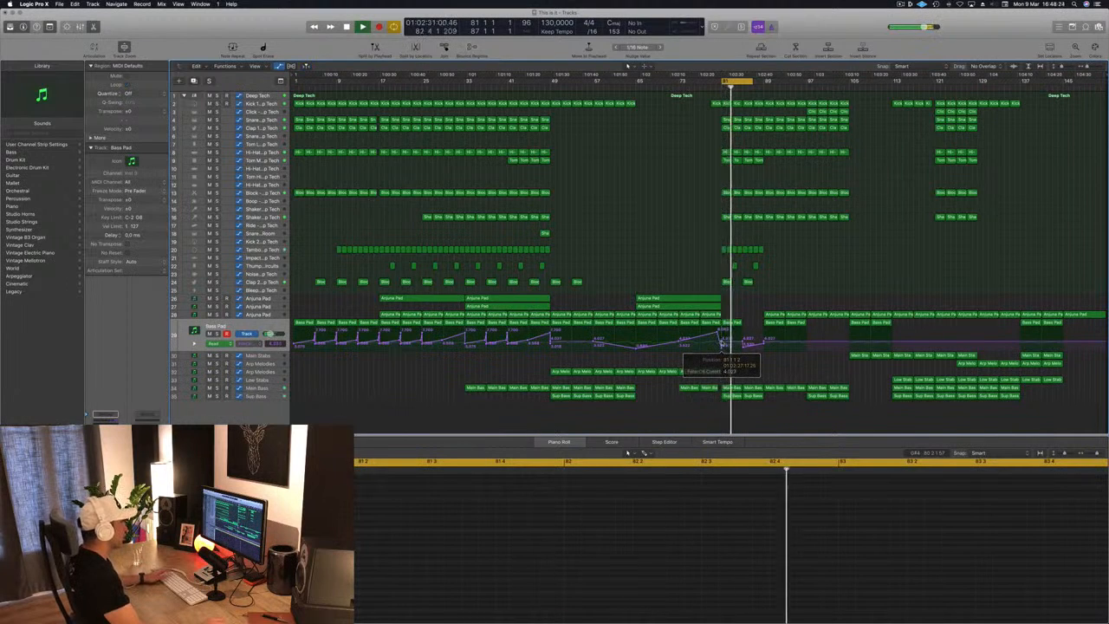
left_click_drag(742, 343, 743, 339)
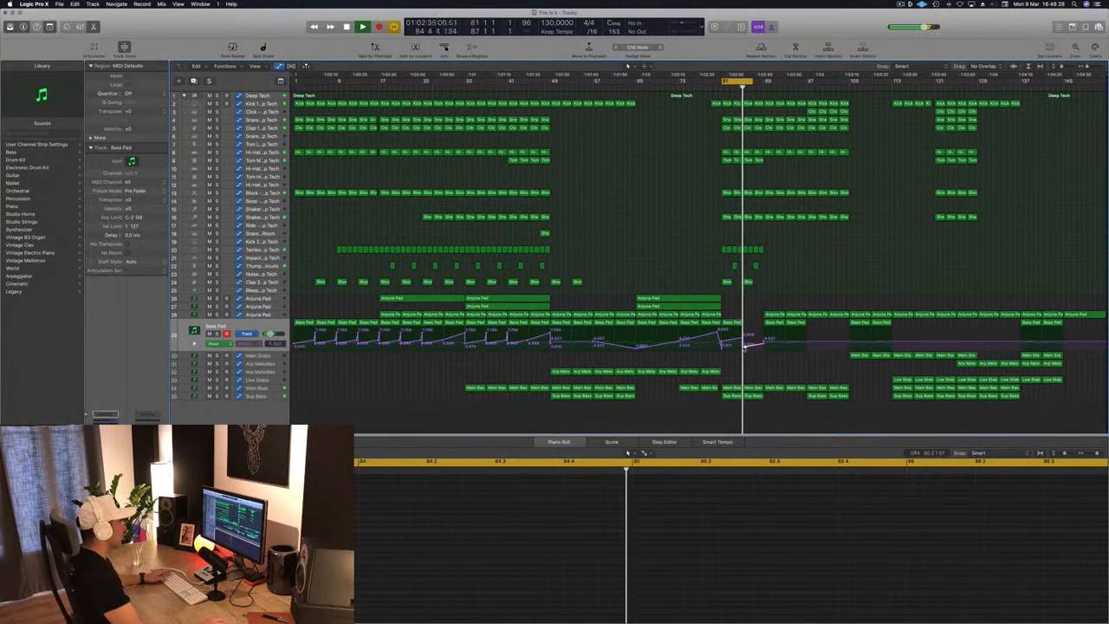
Step: Copy the Bass Pad region to bar 85 and reshape its automation so it rises smoothly through bar 85
left_click(735, 322)
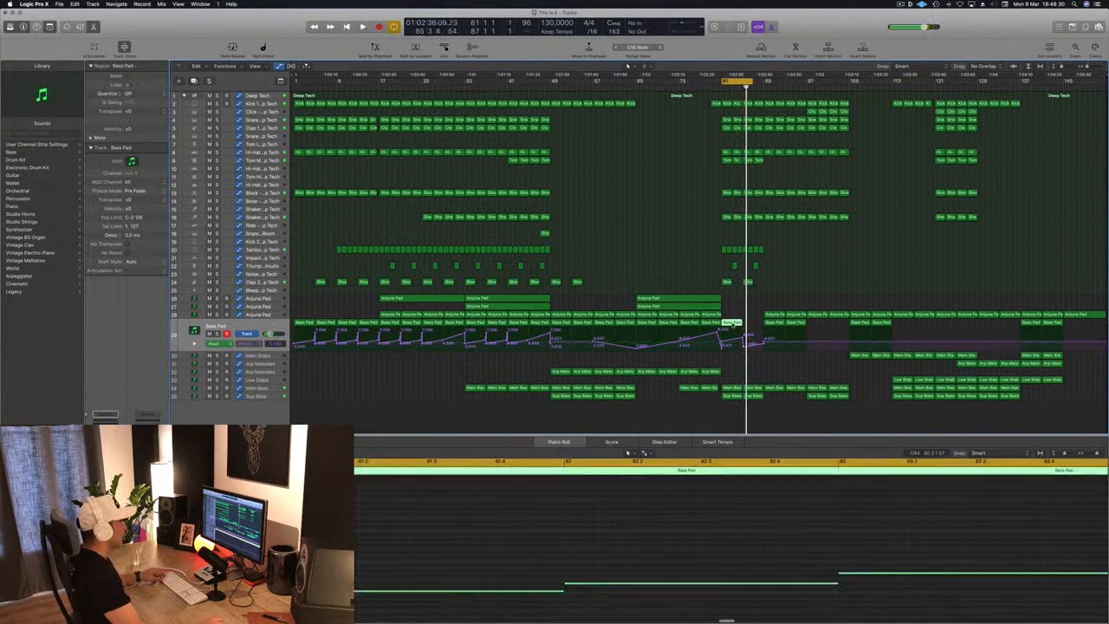
left_click(742, 344)
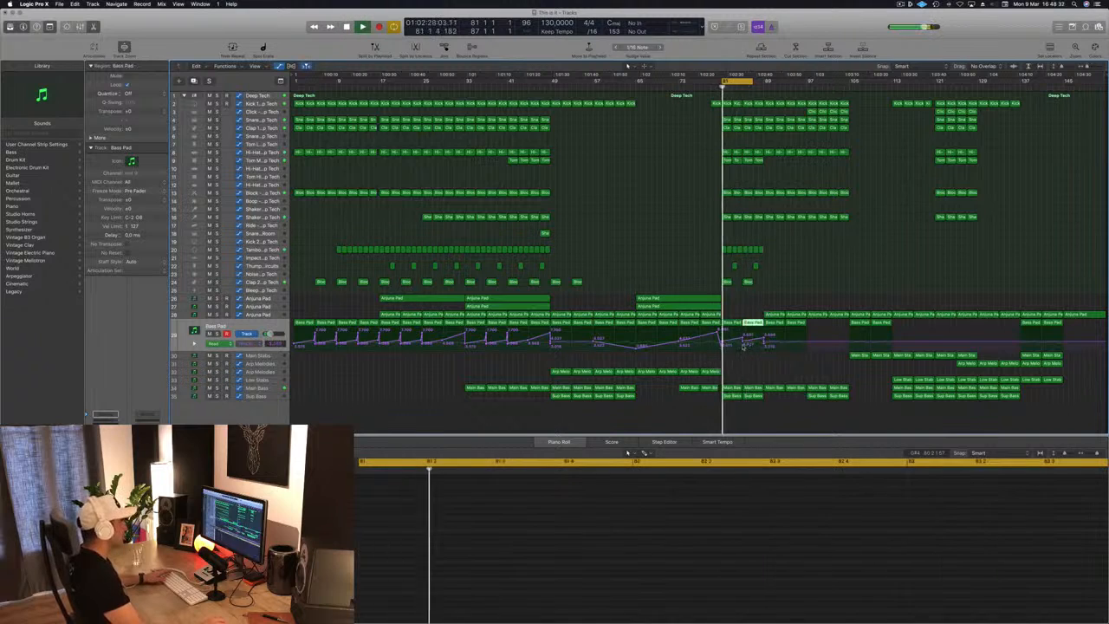
left_click(743, 342)
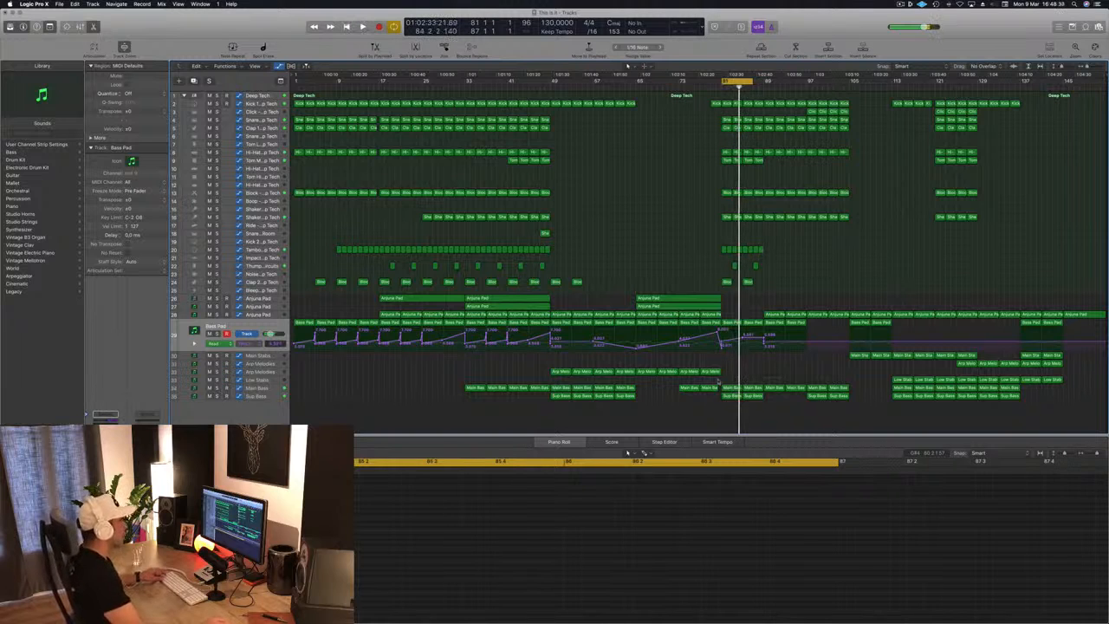
Step: Copy the Arp Melodies region to bar 81 and thin out its melody by deleting roughly every second note
left_click(730, 372)
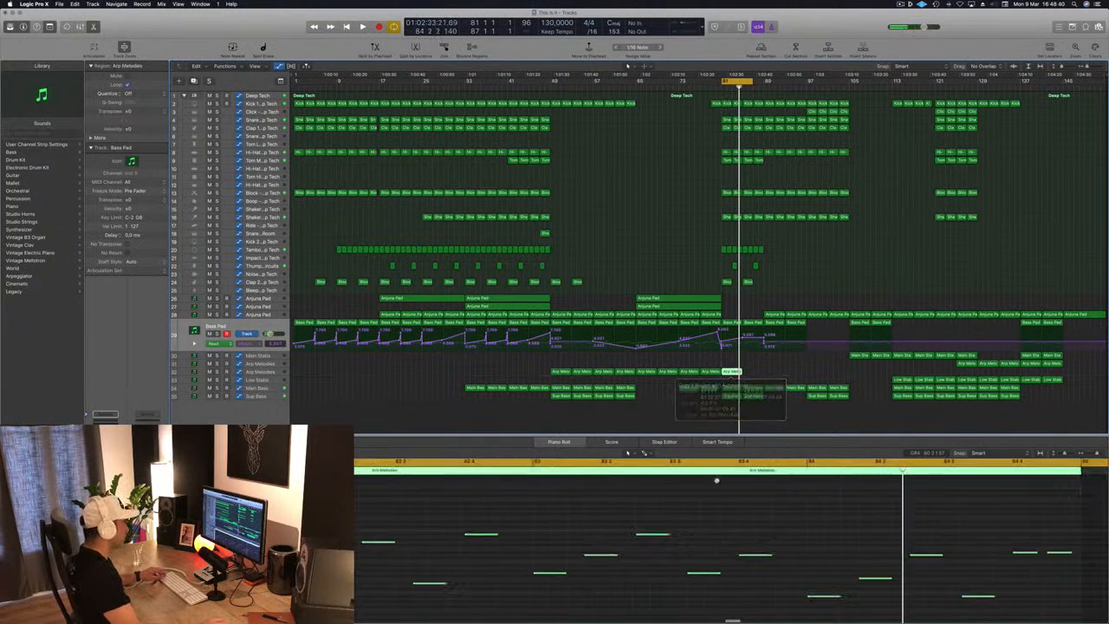
scroll(705, 518, "left", 5)
left_click(708, 506)
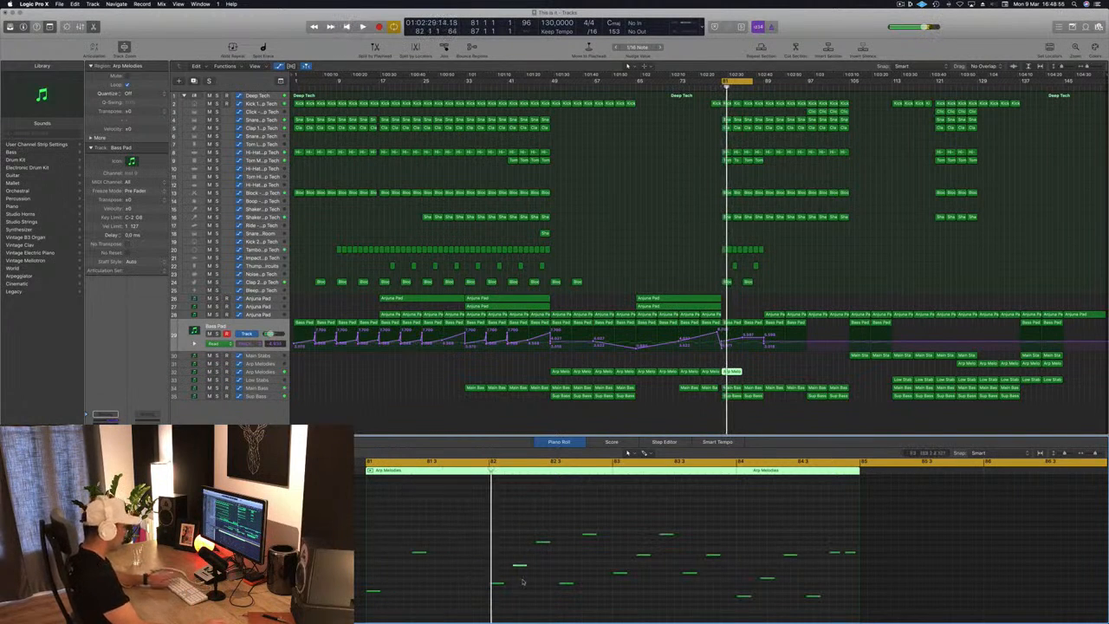
left_click_drag(568, 523, 598, 598)
key("Delete")
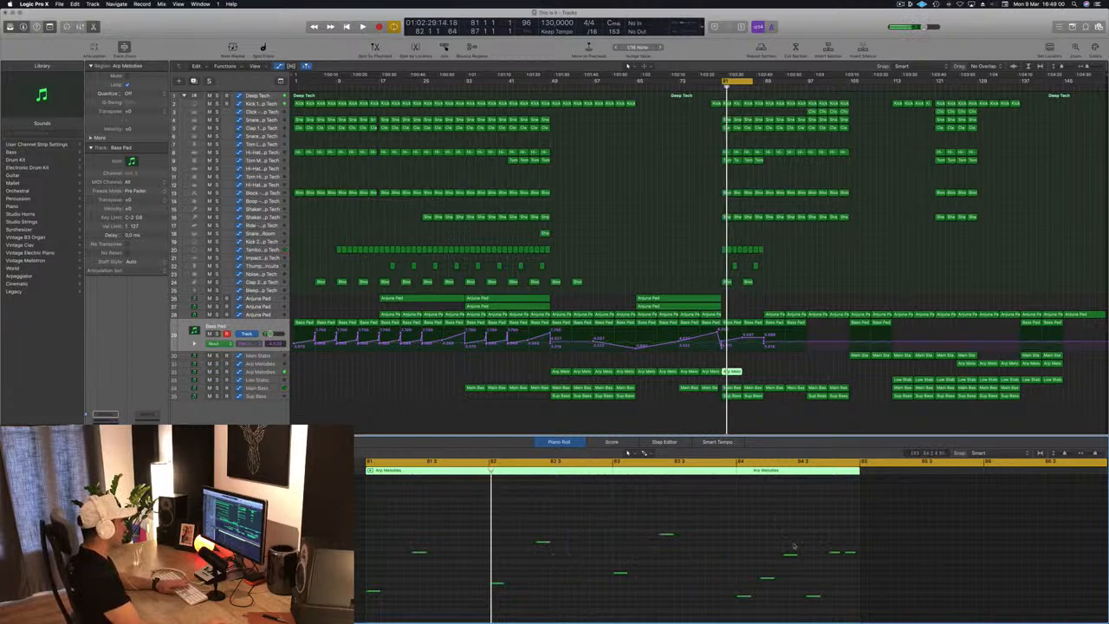
scroll(823, 606, "down", 2)
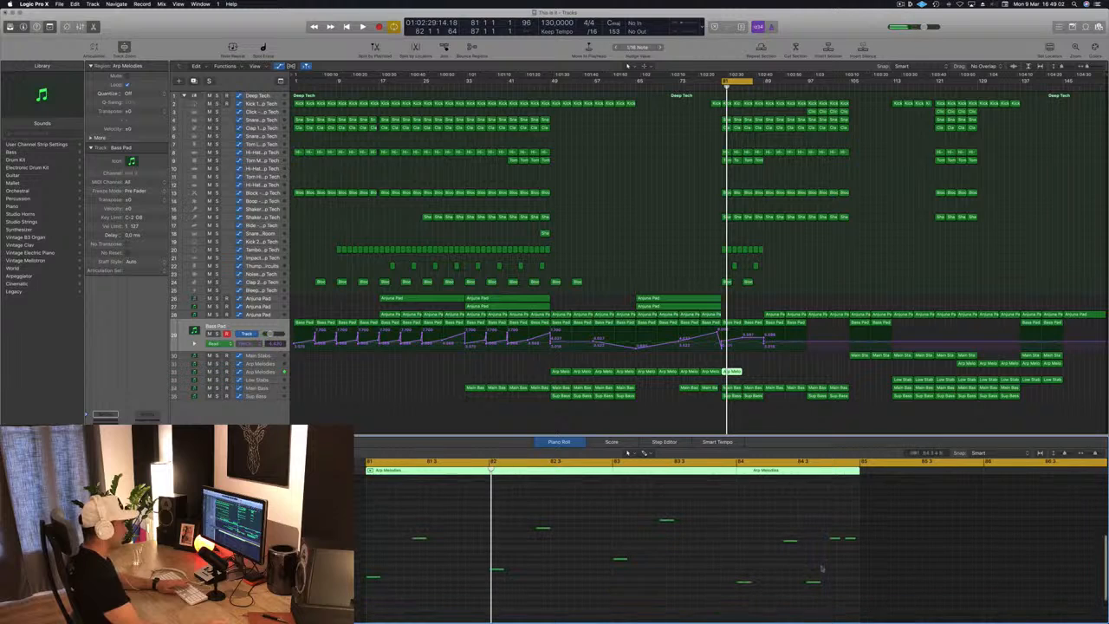
left_click_drag(806, 535, 864, 606)
key("Delete")
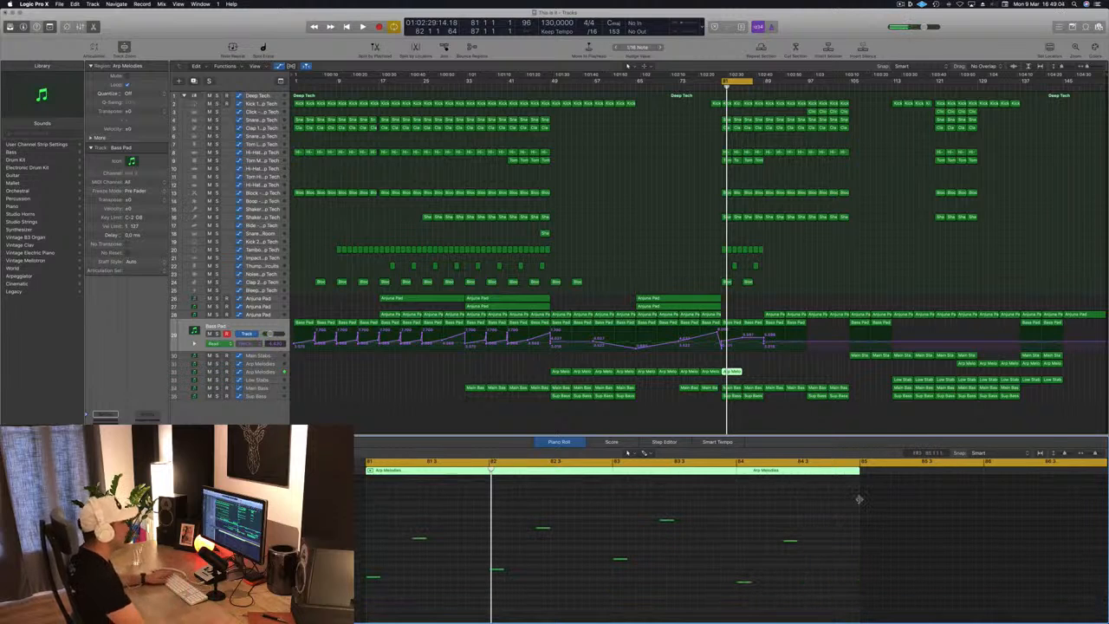
Step: Lower the Arp Melodies automation at bar 81, repeat its region at bars 85, 89 and 93, and play back the result
left_click(281, 372)
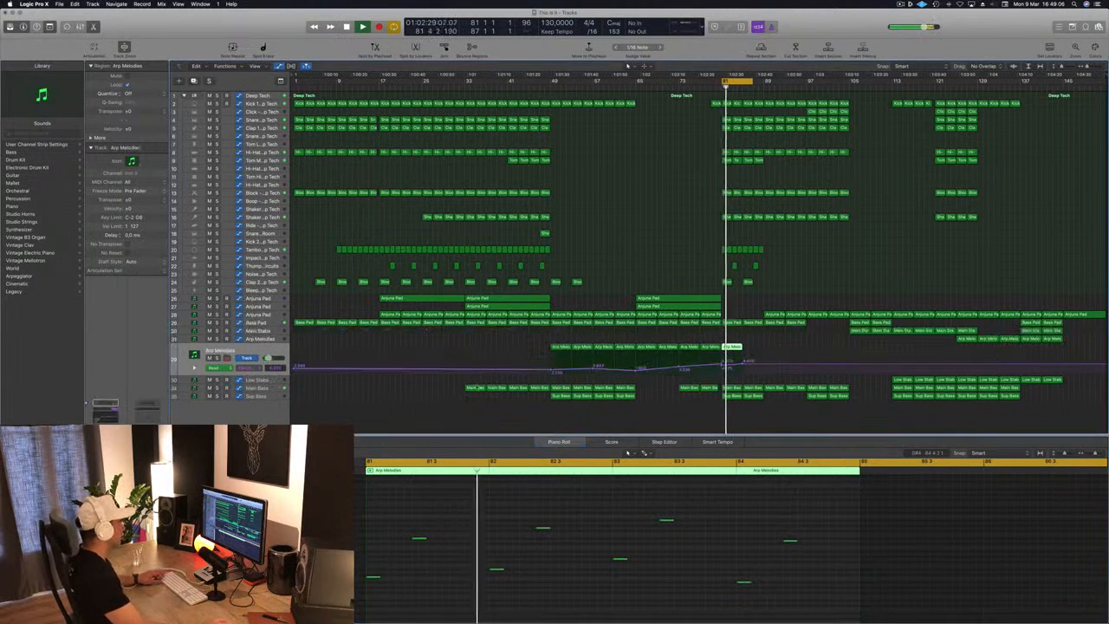
left_click_drag(733, 346, 722, 369)
key("space")
key("space")
key("space")
key("space")
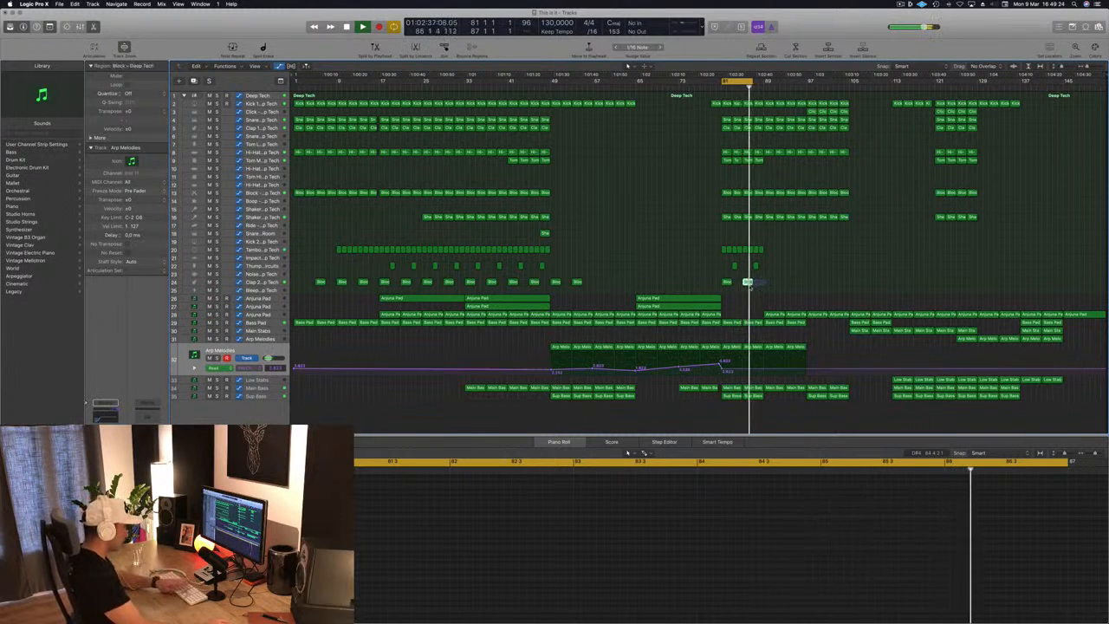
Step: Delete the Block region at bar 85 on the Clap 2 track and extend the cycle range to cover the repeated Arp Melodies regions
left_click(747, 282)
key("super+shift+3")
key("BackSpace")
key("space")
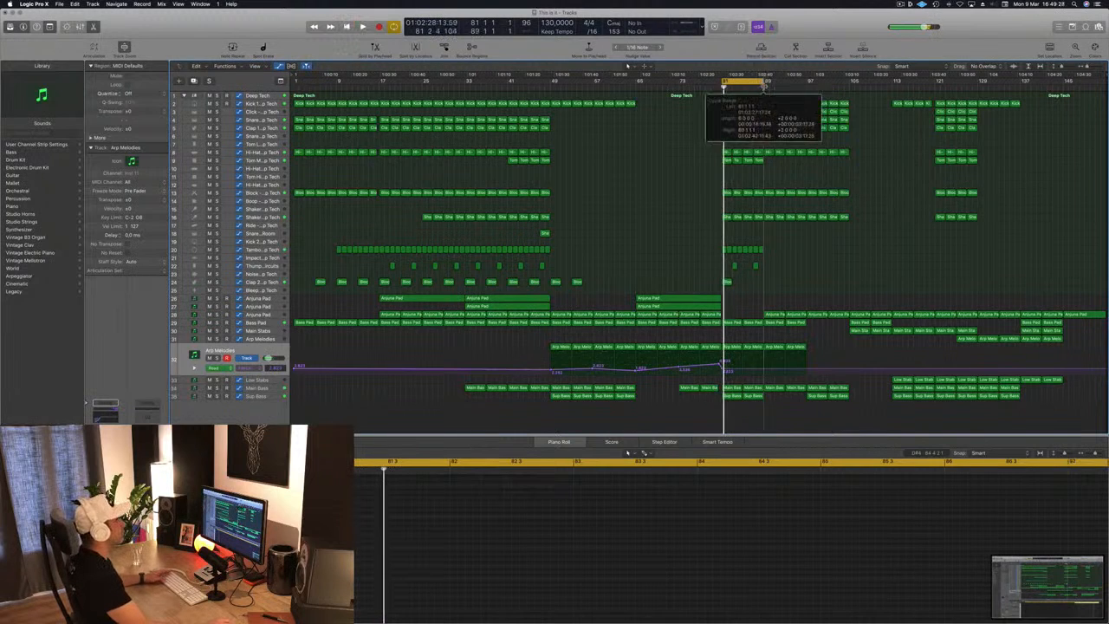
left_click_drag(754, 84, 804, 84)
key("space")
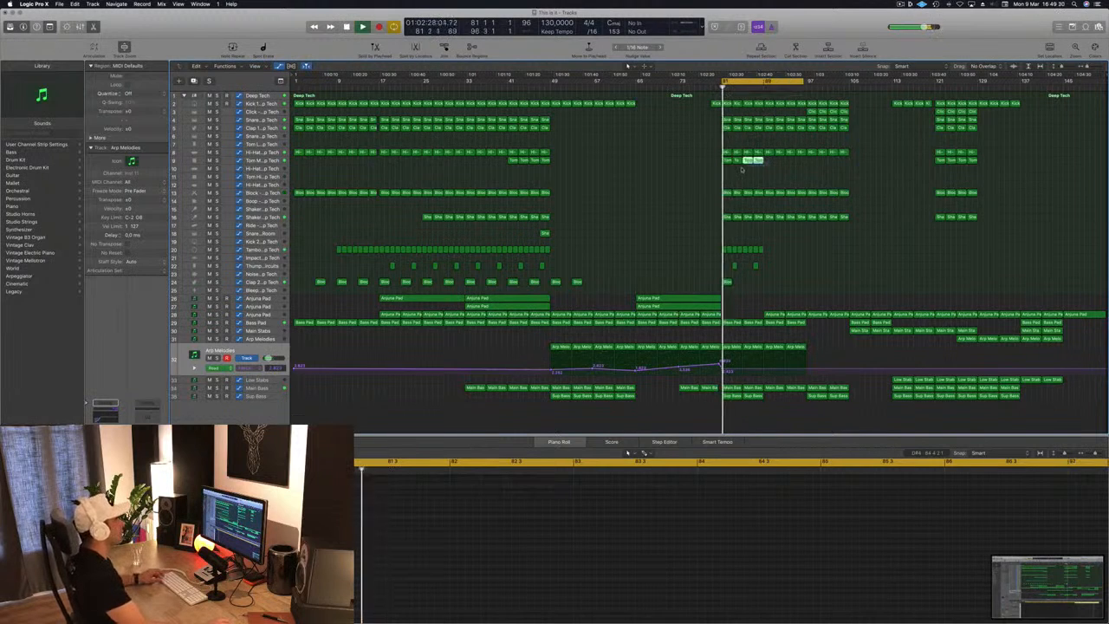
Step: Copy the four Tom Mid - Deep Tech regions from bar 81 to bar 89
left_click(728, 161)
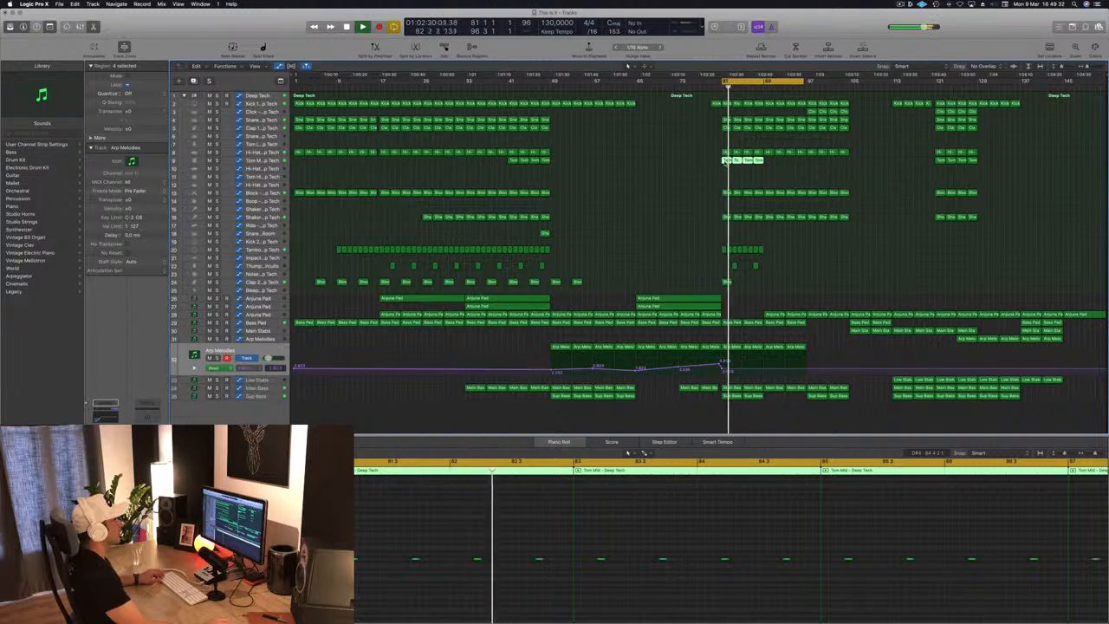
left_click_drag(726, 162, 767, 162)
key("space")
key("space")
Step: Try a copy of the Low Stabs region from bar 113 at bar 81 and audition the track with its automation shown
left_click(894, 380)
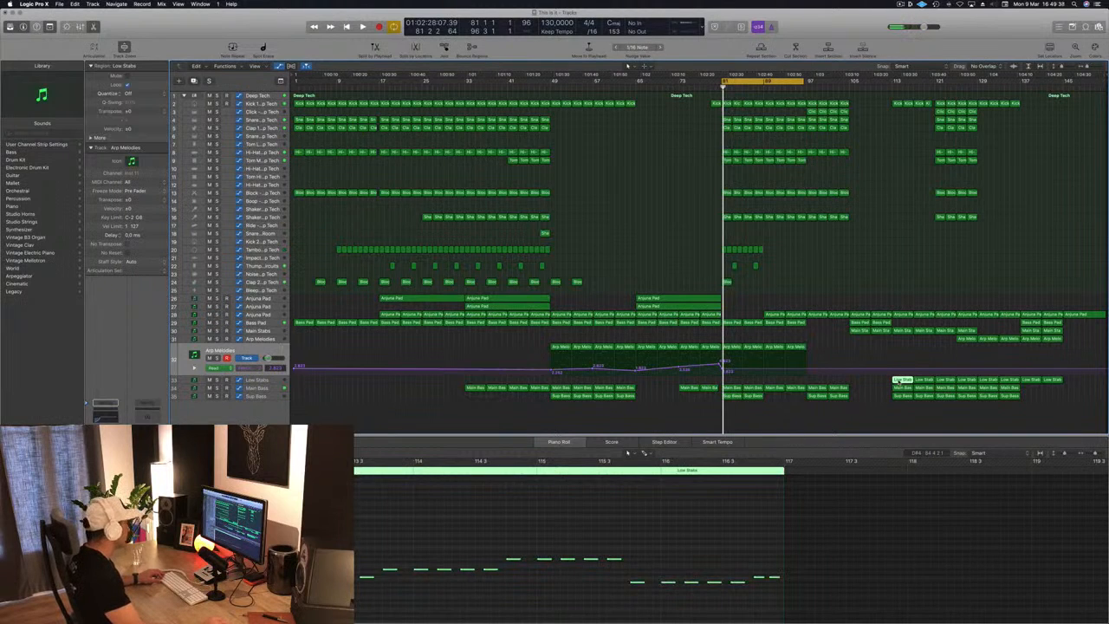
left_click_drag(877, 382, 726, 380)
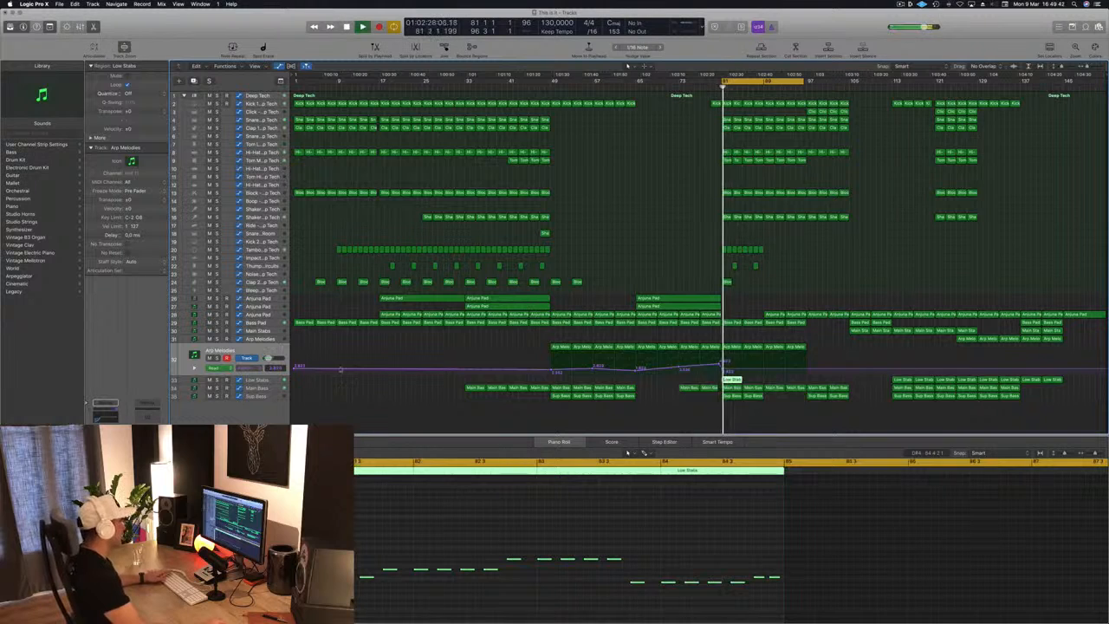
left_click(260, 381)
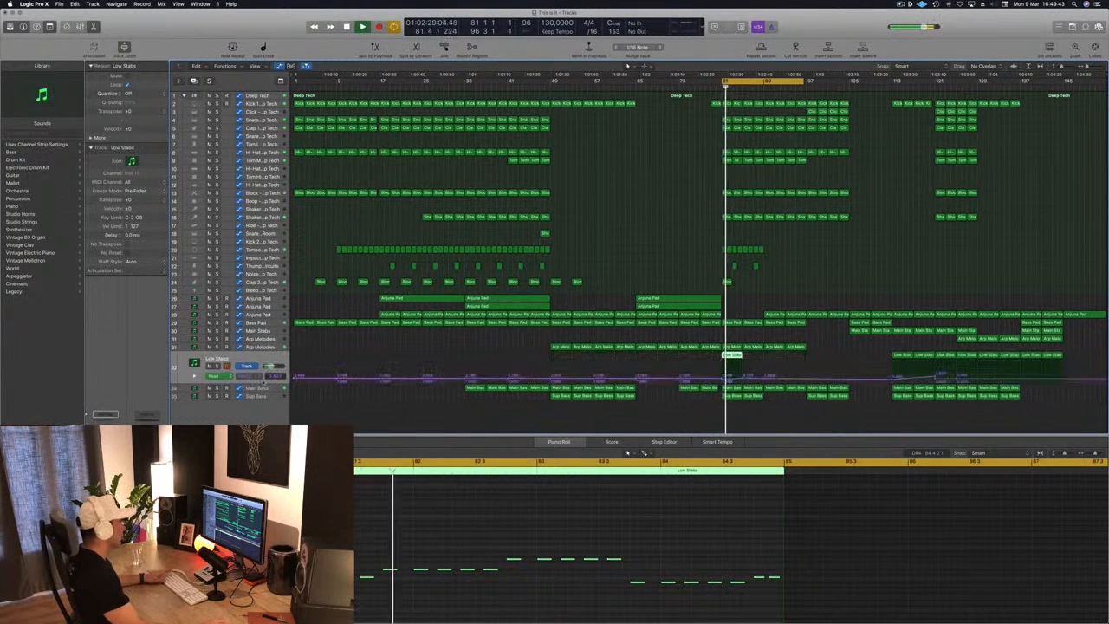
left_click(216, 365)
left_click(216, 366)
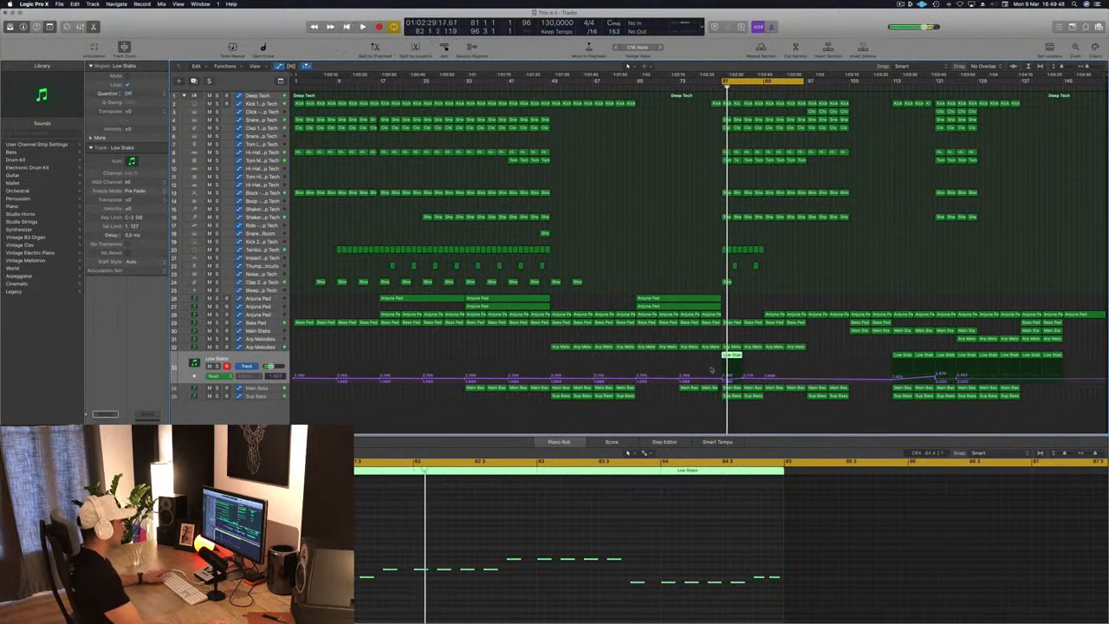
key("Delete")
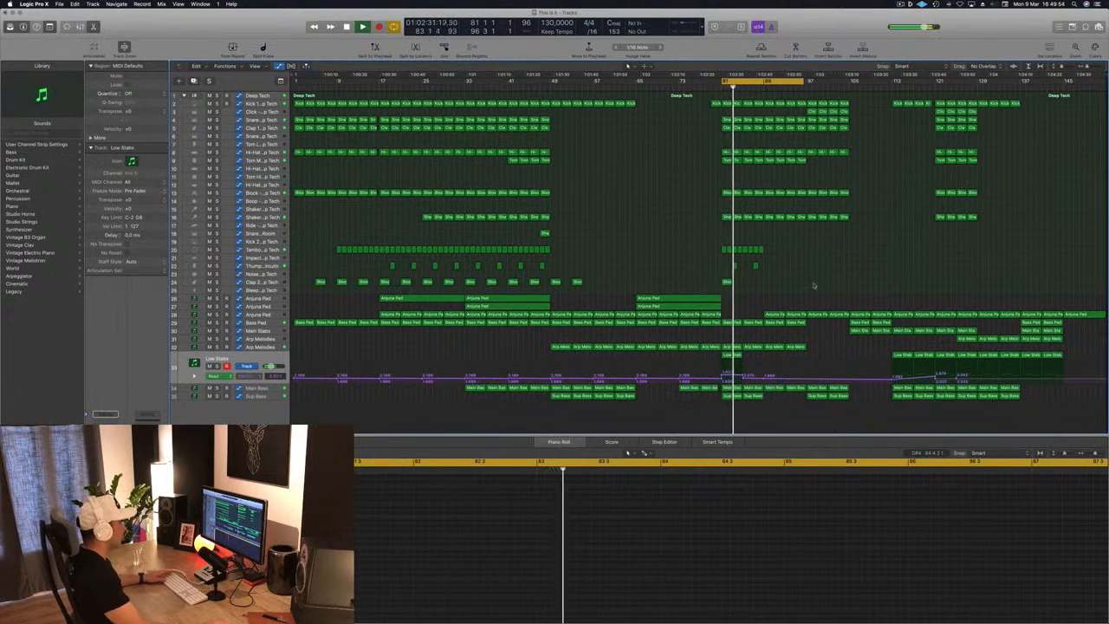
Step: Remove the Low Stabs region from bar 81
left_click(732, 358)
key("space")
key("Delete")
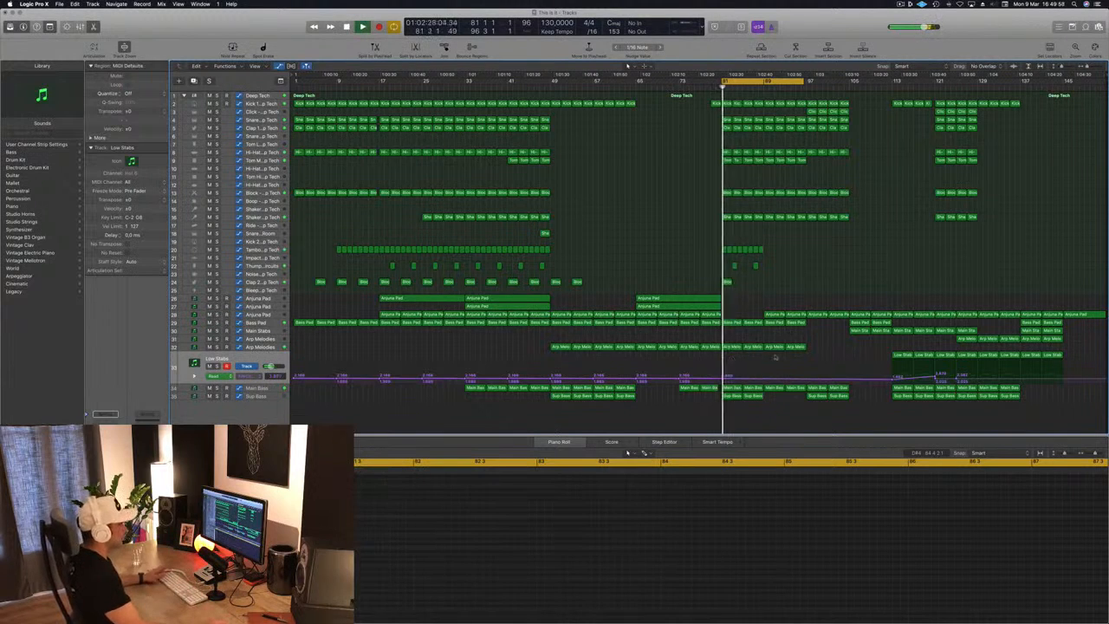
Step: Move the Main Stabs region from bar 105 to bar 81 and play it back with the drop
left_click(964, 338)
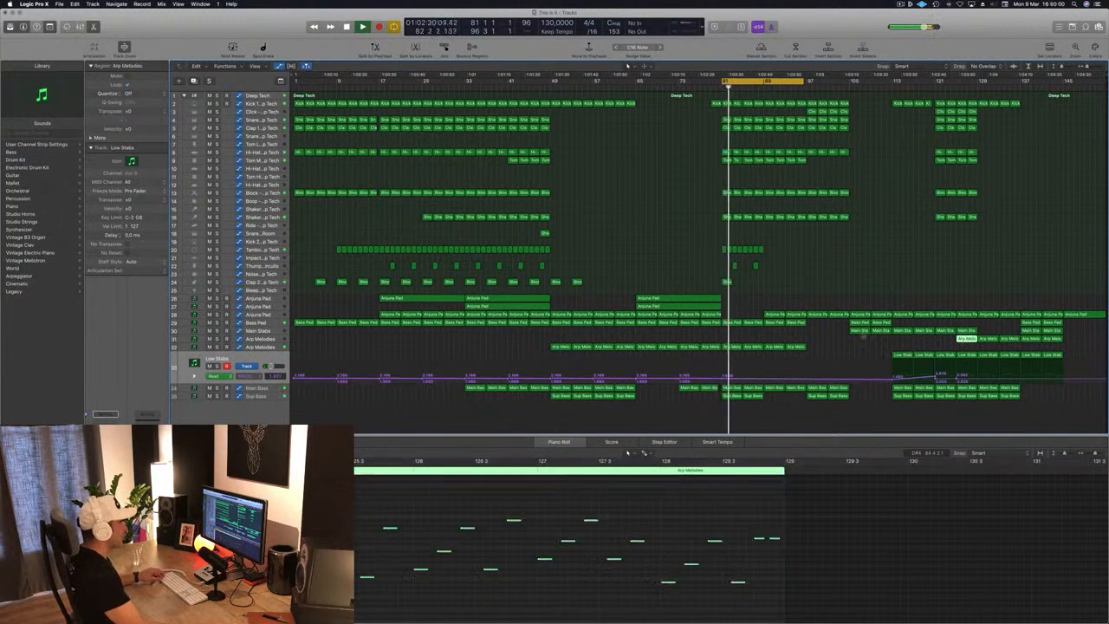
left_click(859, 331)
left_click_drag(844, 338, 720, 336)
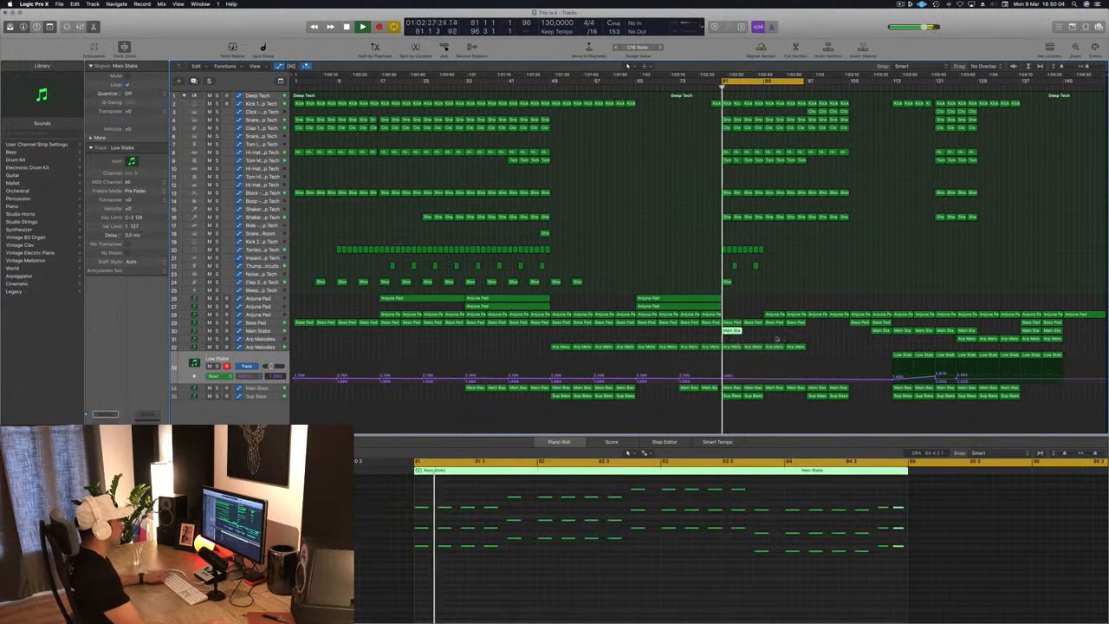
scroll(534, 615, "down", 1)
scroll(535, 615, "up", 1)
key("space")
key("space")
key("space")
key("space")
Step: Delete the Main Stabs chords following the first one in bar 81 and replay the section
left_click_drag(441, 499, 514, 570)
key("space")
key("Delete")
key("space")
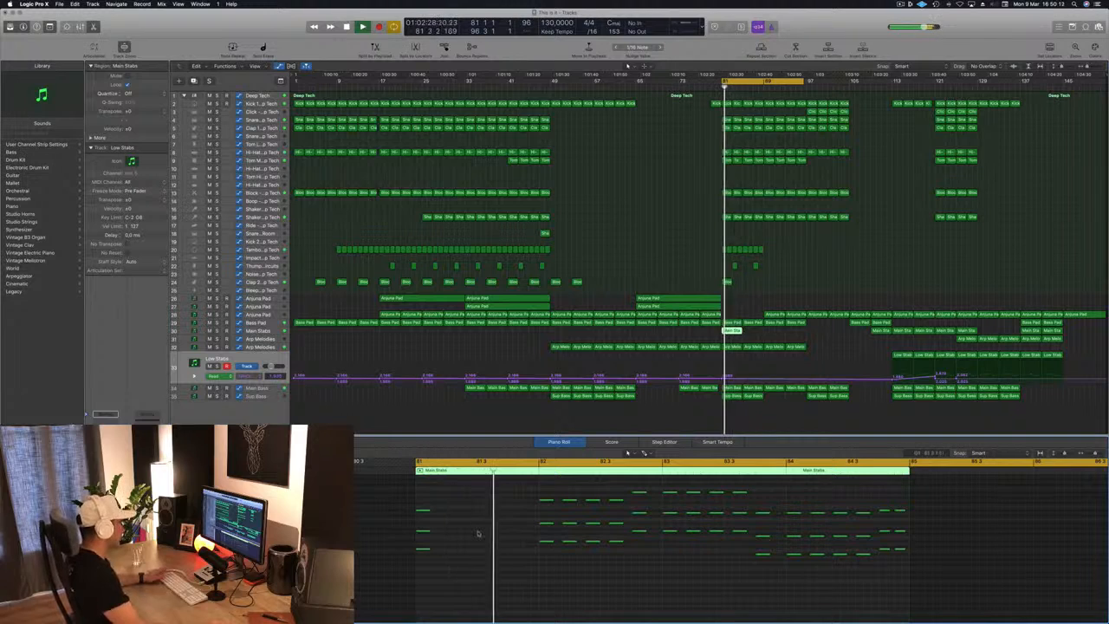
key("space")
key("space")
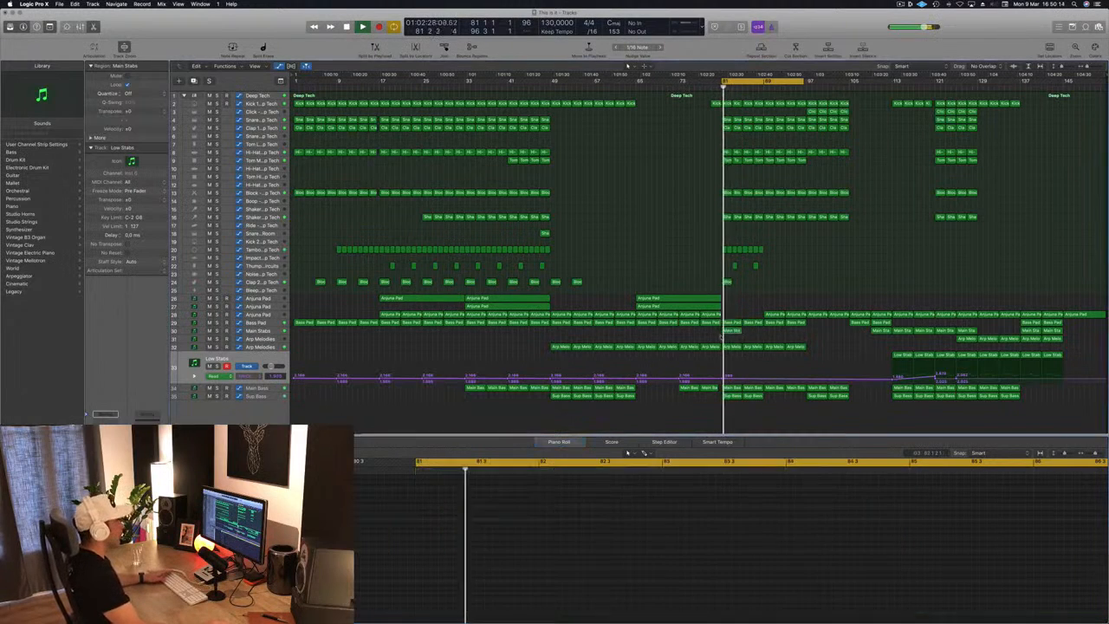
Step: Delete the Main Stabs region at bar 81 and replay the section from the cycle start
key("Delete")
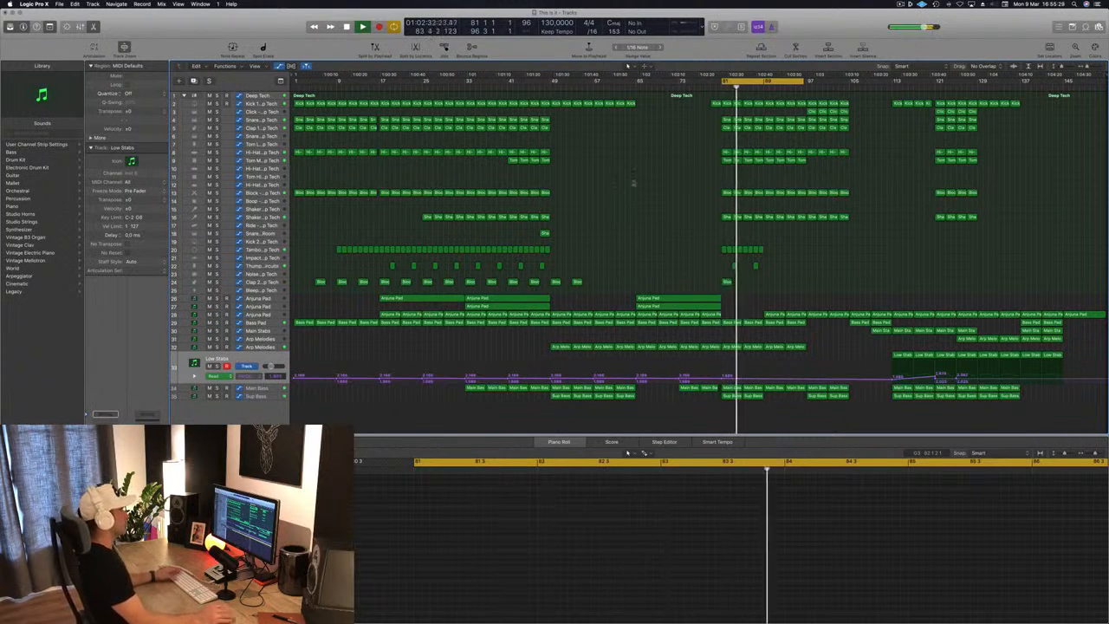
key("space")
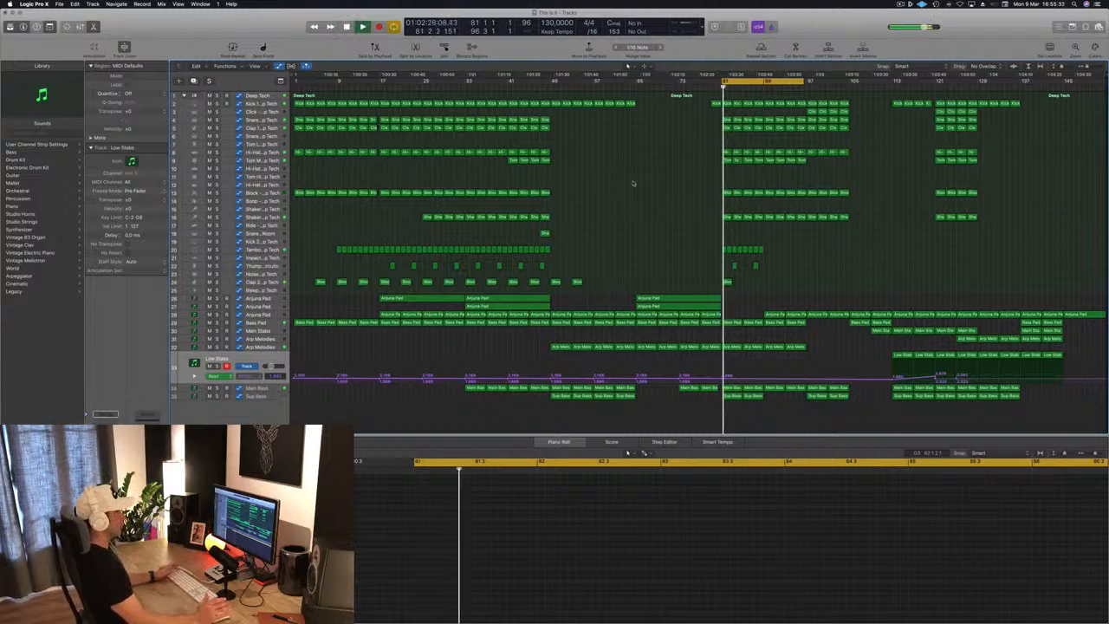
key("space")
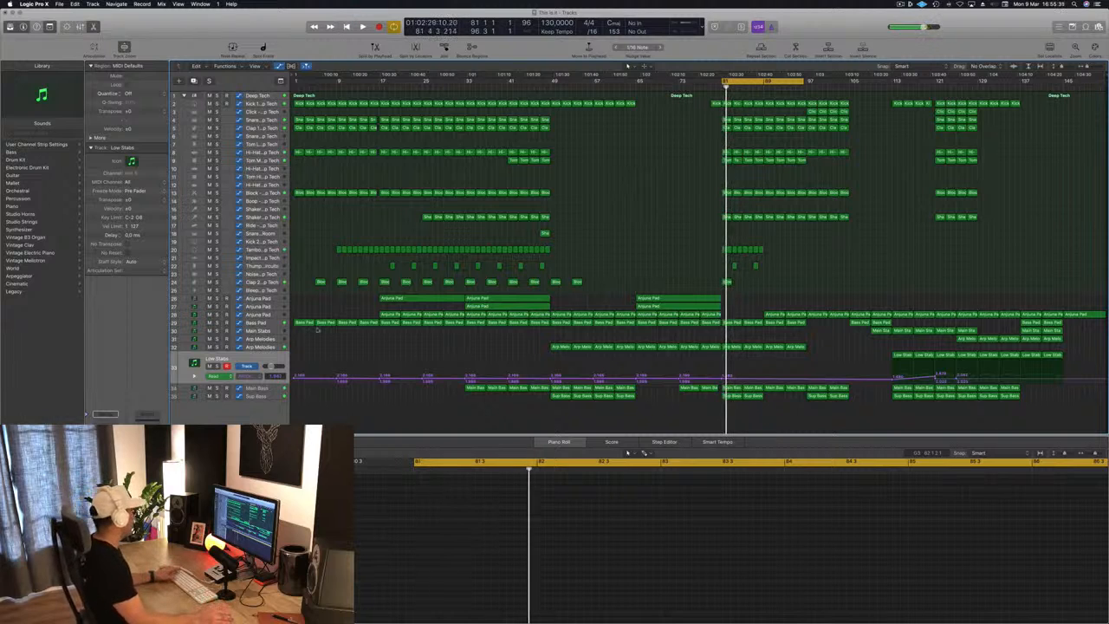
Step: Lower the Main Bass automation from bar 81 onward
left_click(270, 391)
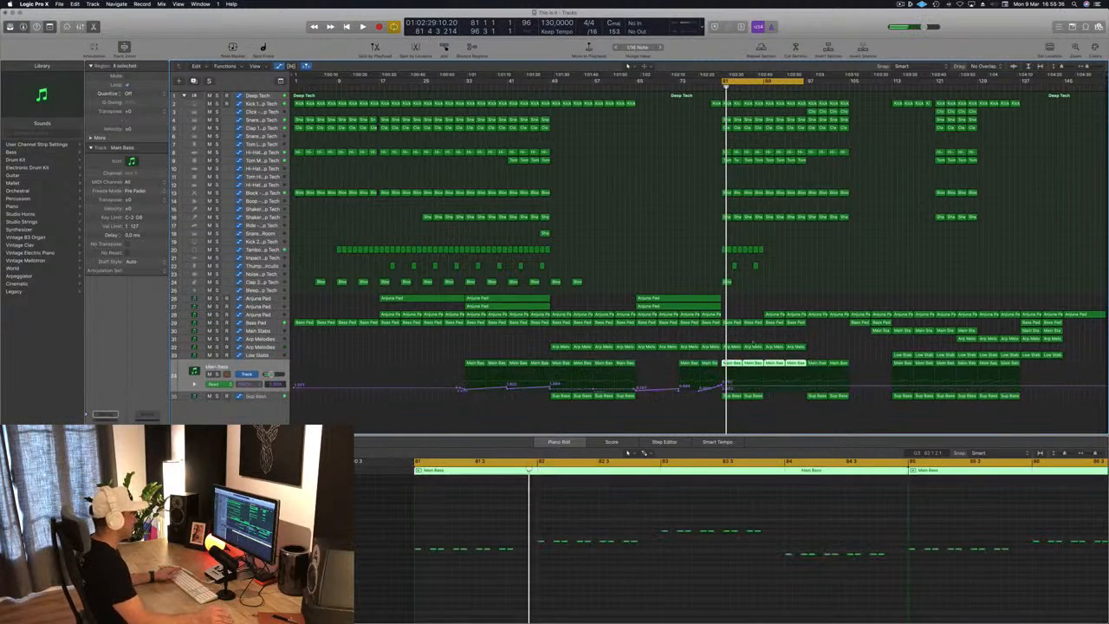
left_click(724, 386)
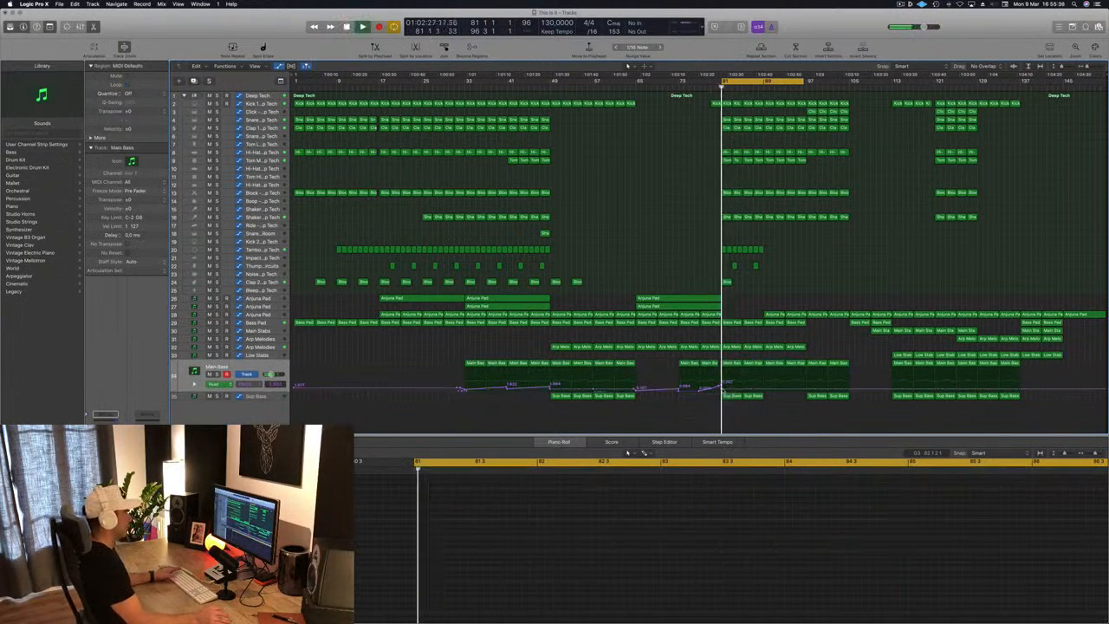
Step: Fine-tune the Main Bass automation at bar 81 and copy the Anjuna Pad region to fill bars 81 to 88
left_click_drag(722, 389, 723, 390)
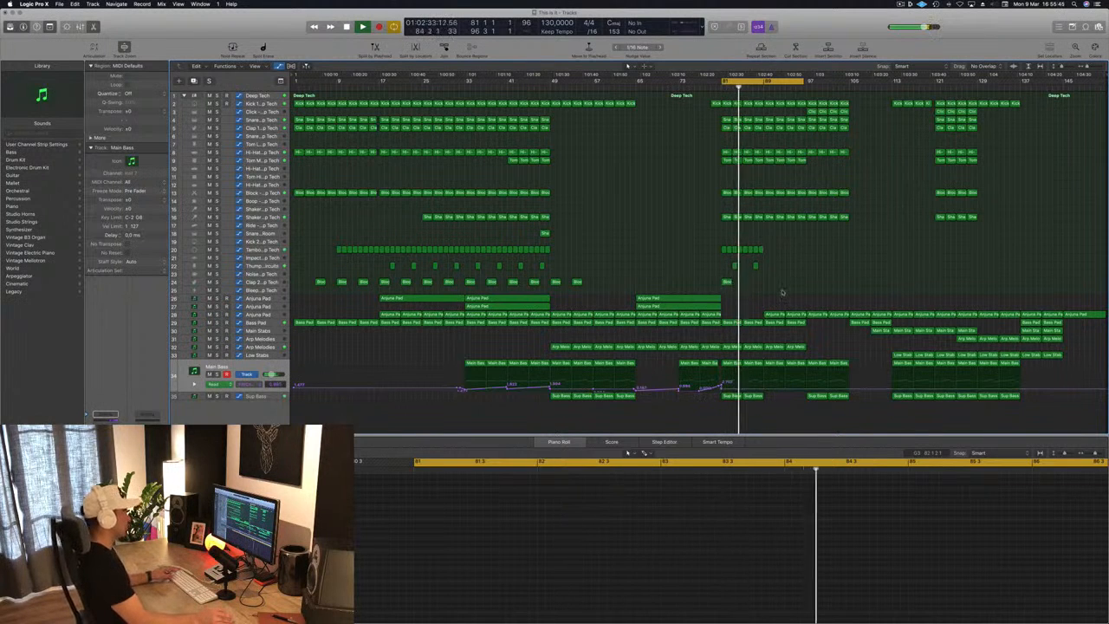
key("super+Right")
key("super+Right")
scroll(779, 293, "left", 1)
key("Return")
left_click_drag(707, 315, 773, 322)
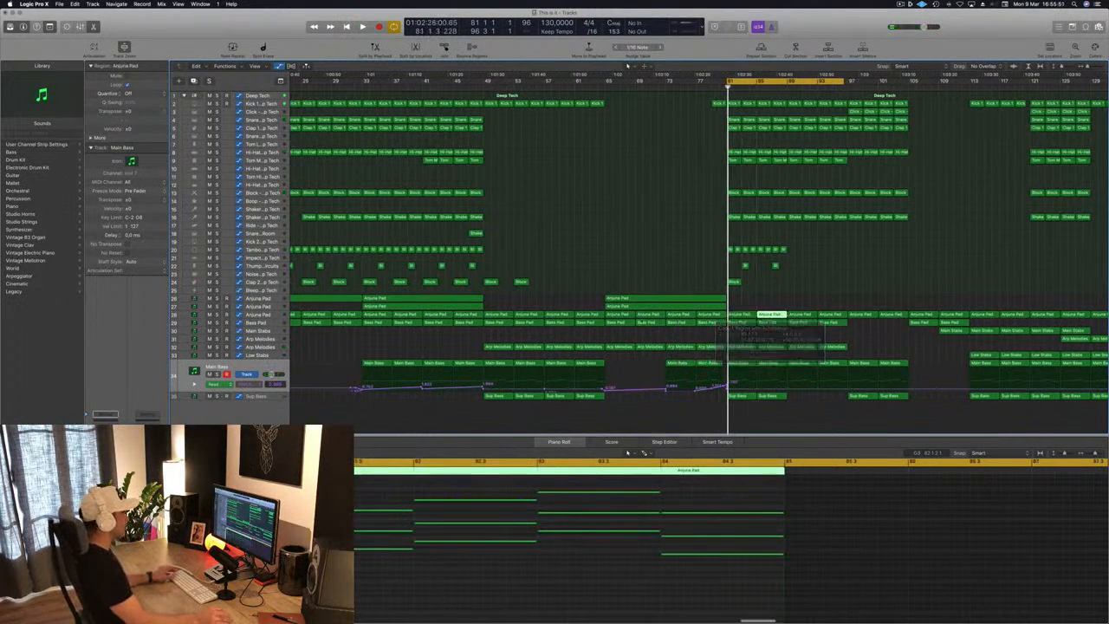
Step: Adjust the Anjuna Pad automation at the start of bar 81 and replay the drop
left_click(264, 317)
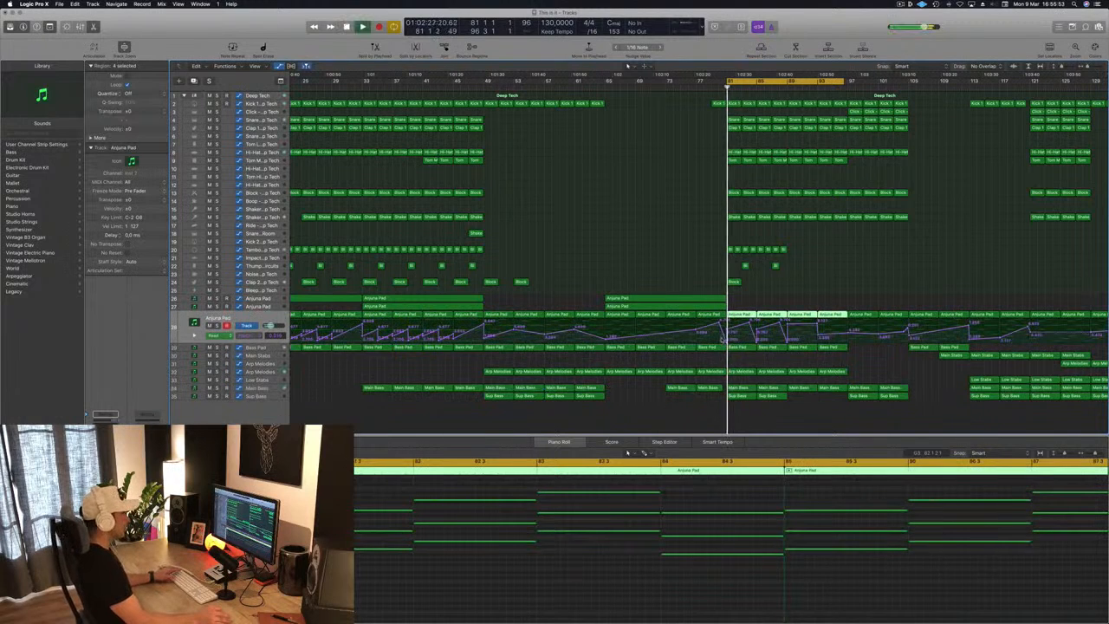
left_click(729, 333)
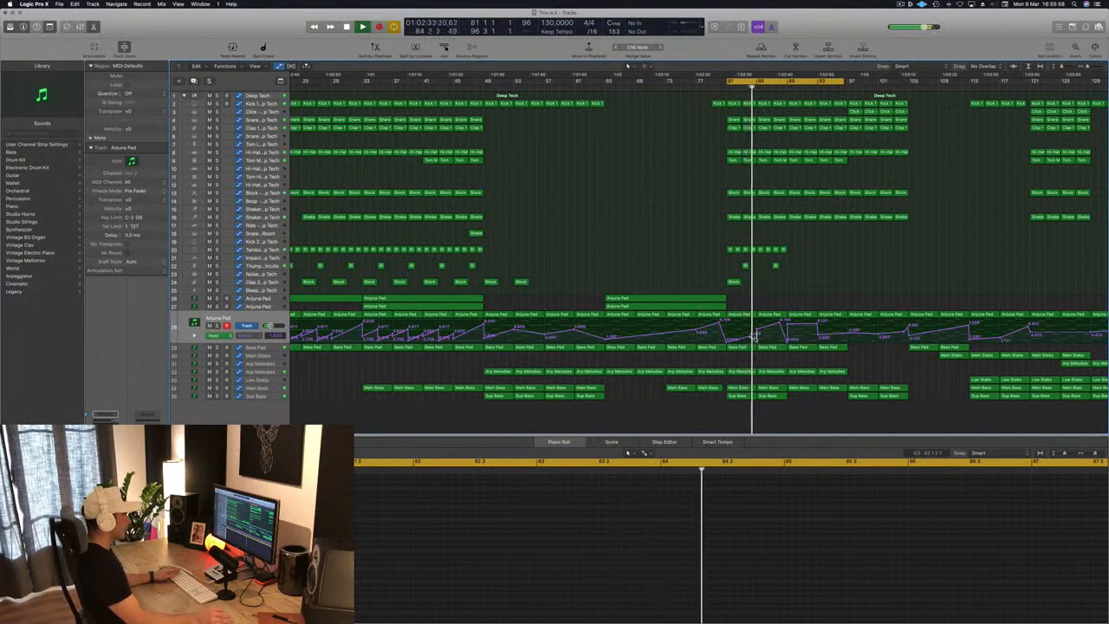
key("space")
key("space")
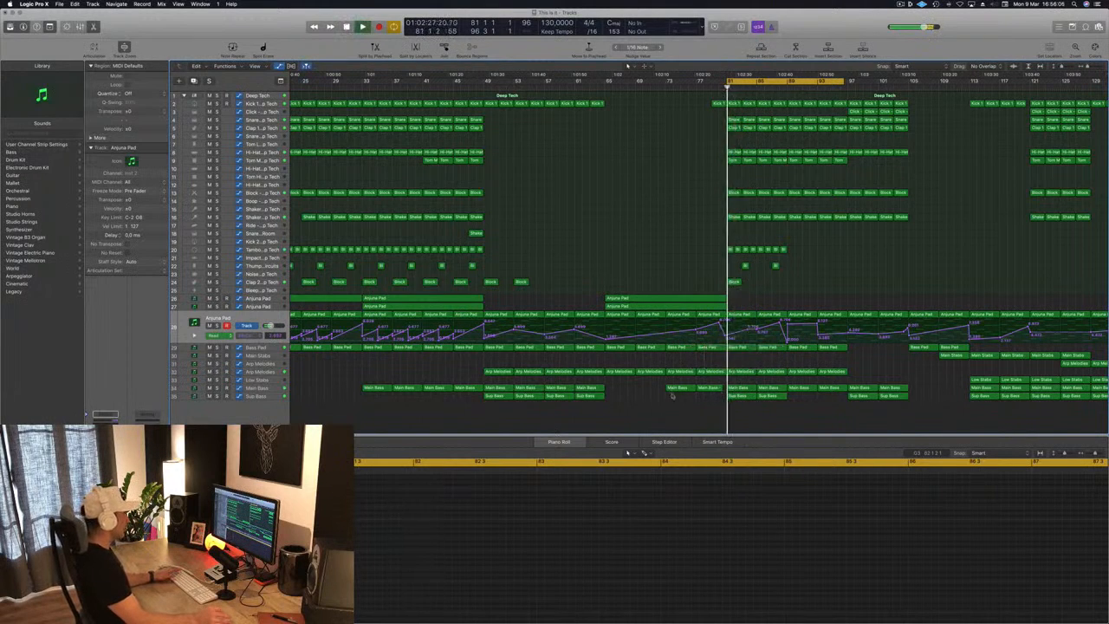
Step: Adjust the Main Bass automation point just before bar 81 and replay the transition into the drop
left_click(258, 389)
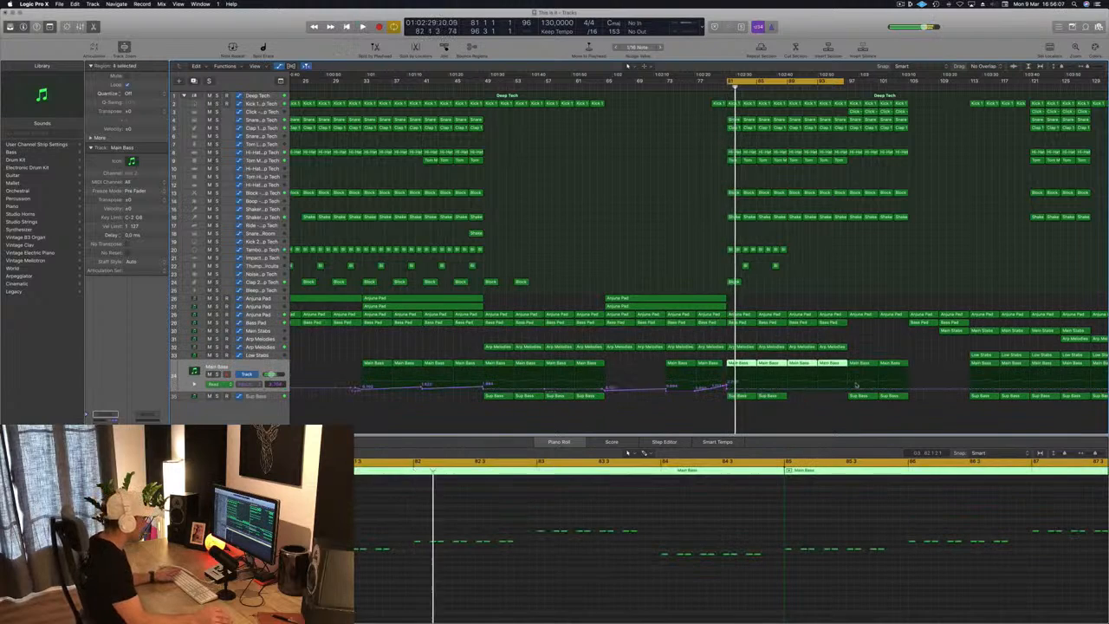
left_click(731, 388)
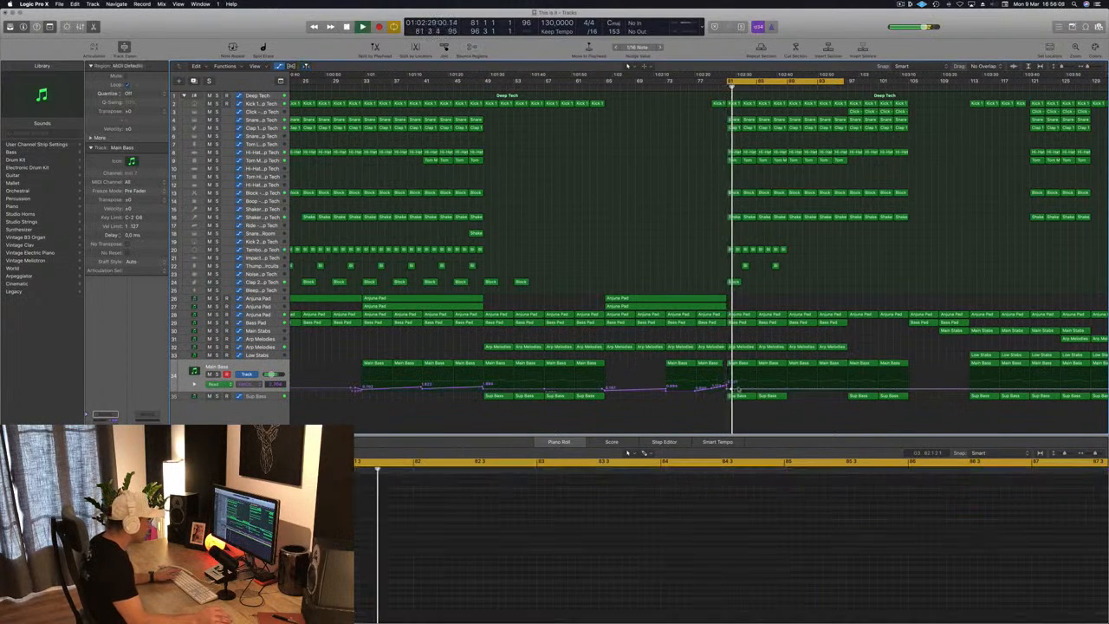
key("space")
key("space")
scroll(748, 388, "up", 10)
scroll(535, 371, "left", 2)
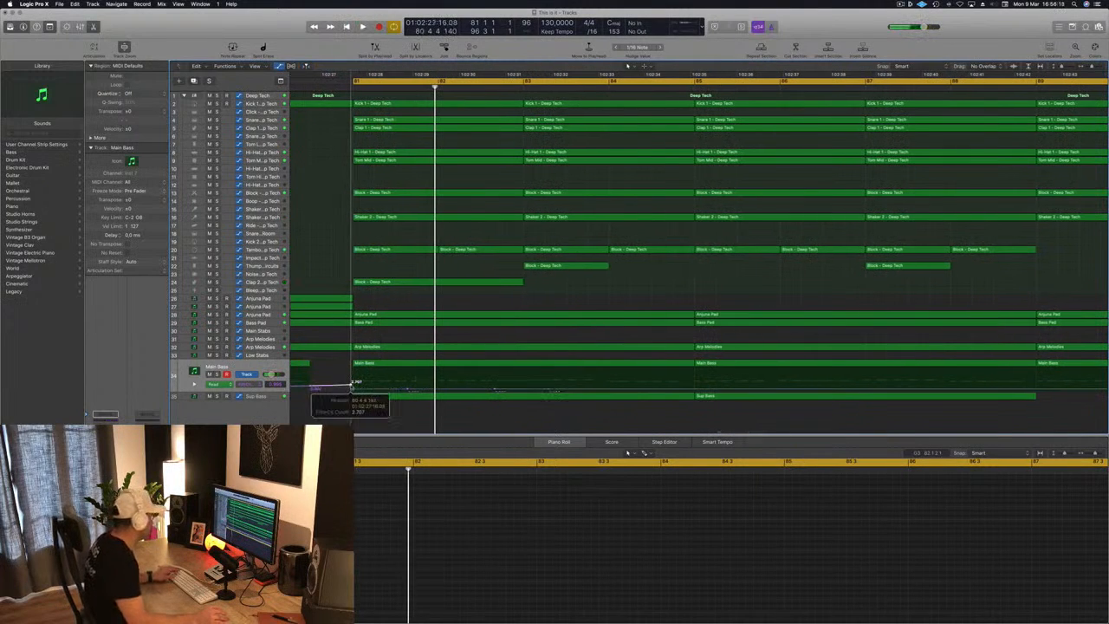
key("space")
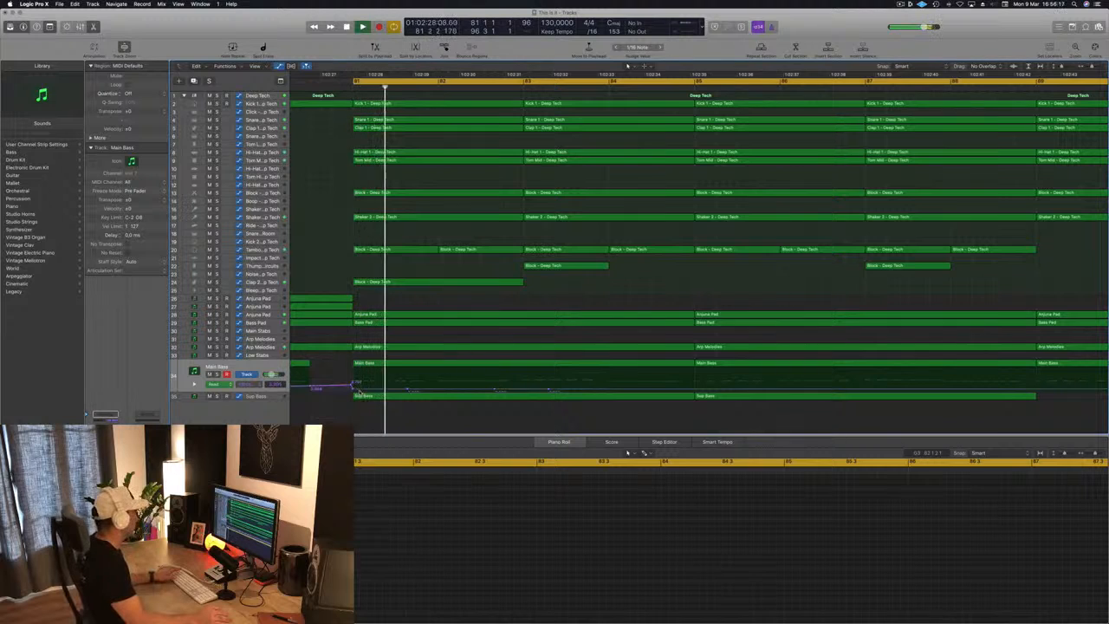
Step: Reshape the Anjuna Pad automation at bar 89 so it starts low and ramps up to bar 93
scroll(357, 390, "down", 5)
scroll(360, 393, "down", 3)
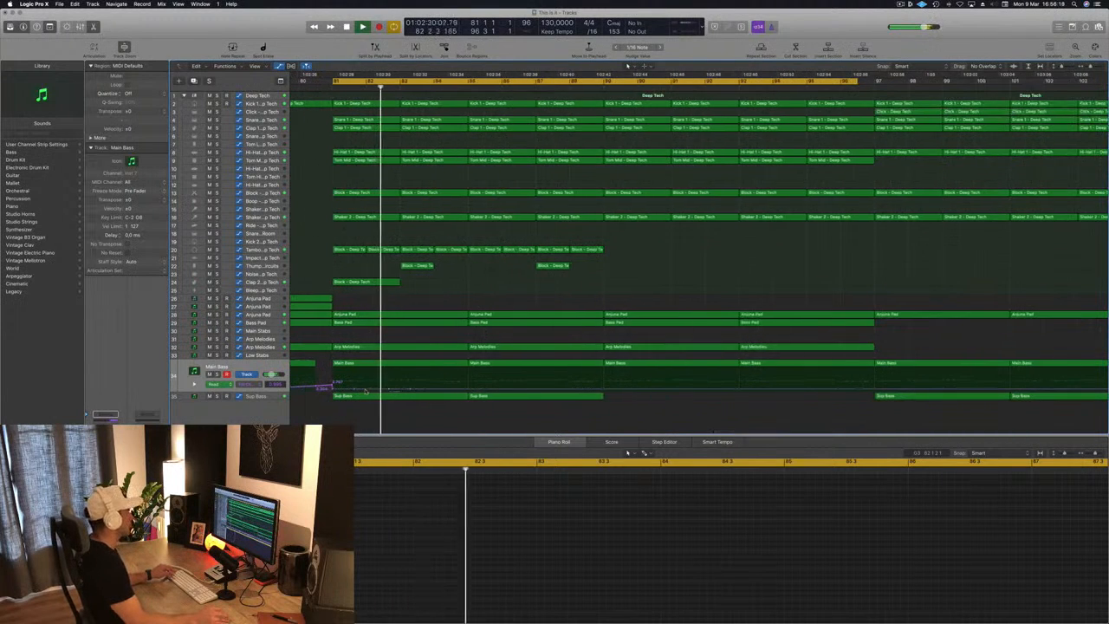
scroll(485, 380, "left", 5)
scroll(606, 368, "down", 3)
scroll(563, 342, "left", 1)
scroll(554, 346, "up", 2)
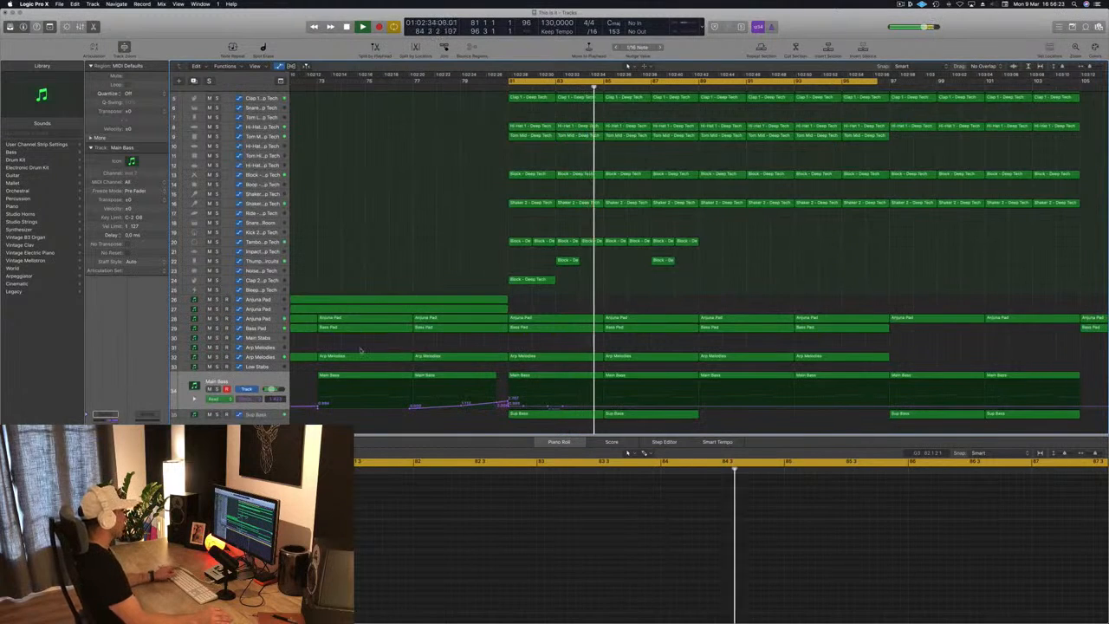
left_click(268, 319)
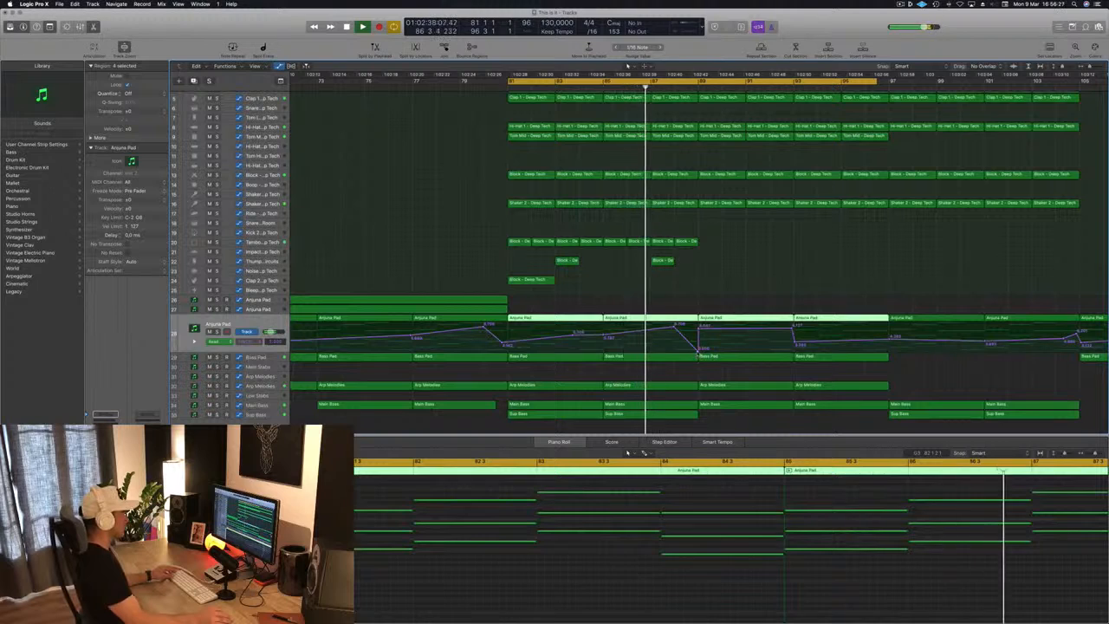
left_click(696, 351)
double_click(697, 350)
left_click(702, 328)
left_click_drag(701, 329, 699, 350)
scroll(701, 306, "left", 5)
scroll(700, 306, "left", 1)
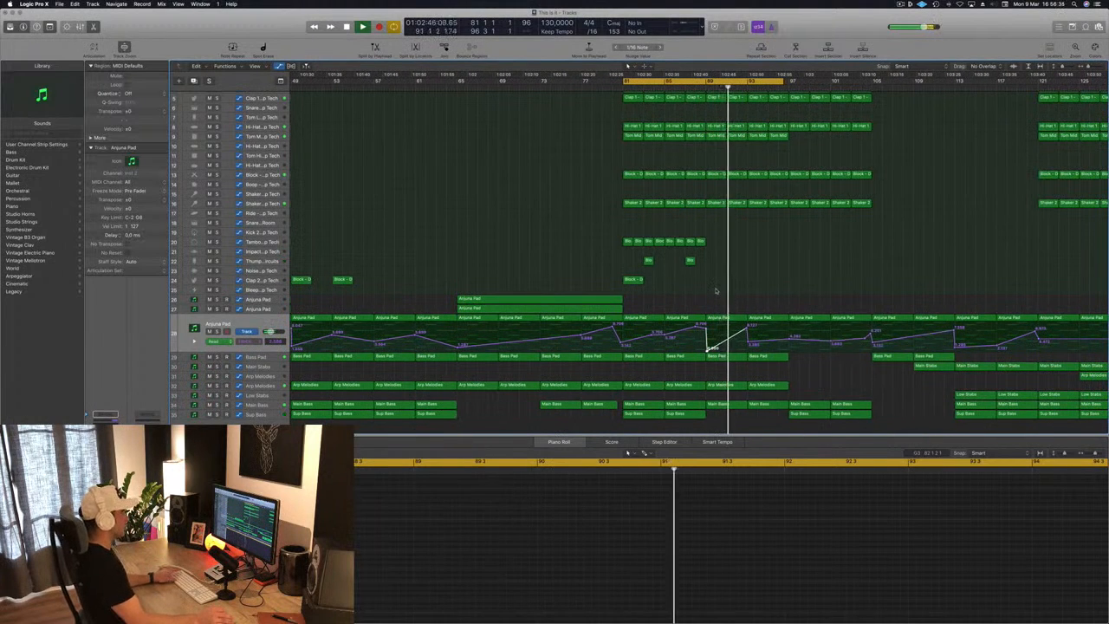
Step: Lower the Anjuna Pad automation point at bar 81 and replay the section from the cycle start
key("space")
key("space")
key("super+Left")
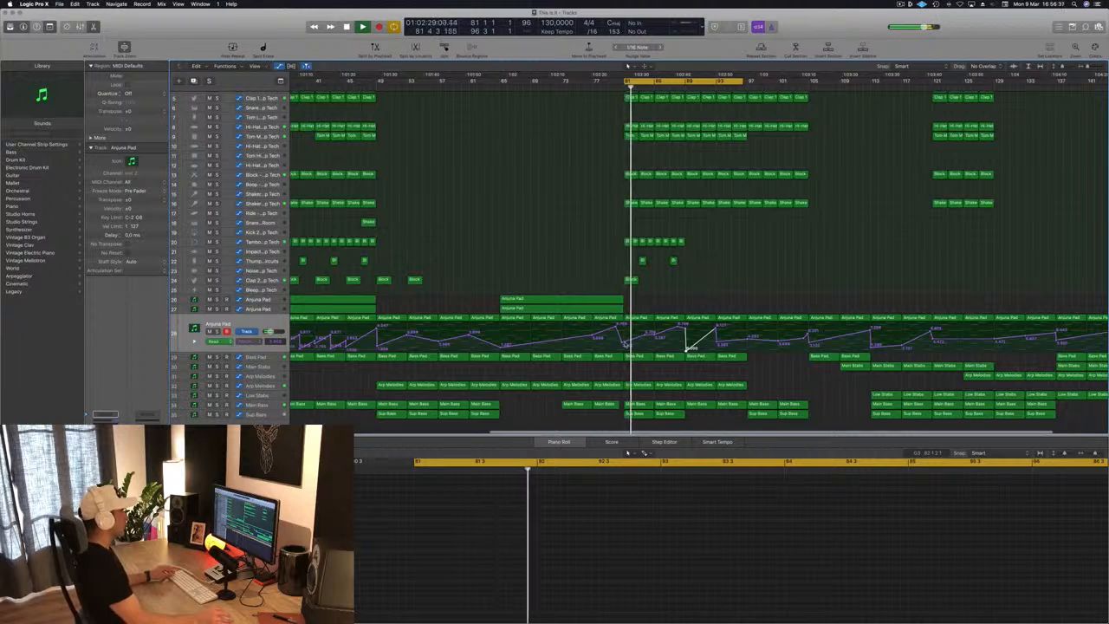
left_click_drag(623, 343, 625, 347)
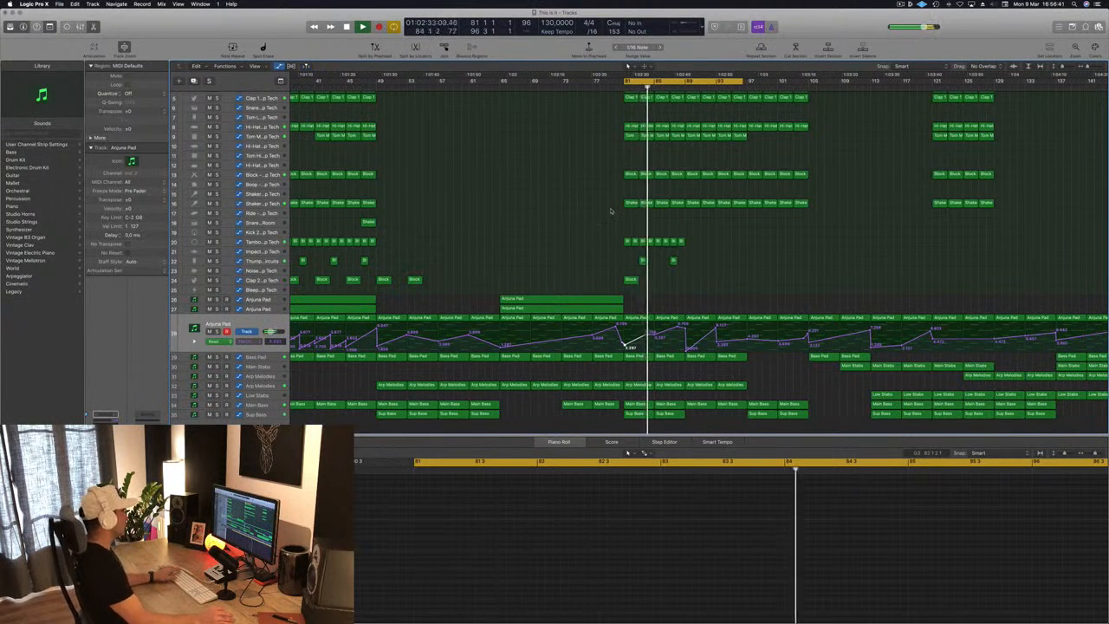
key("space")
key("space")
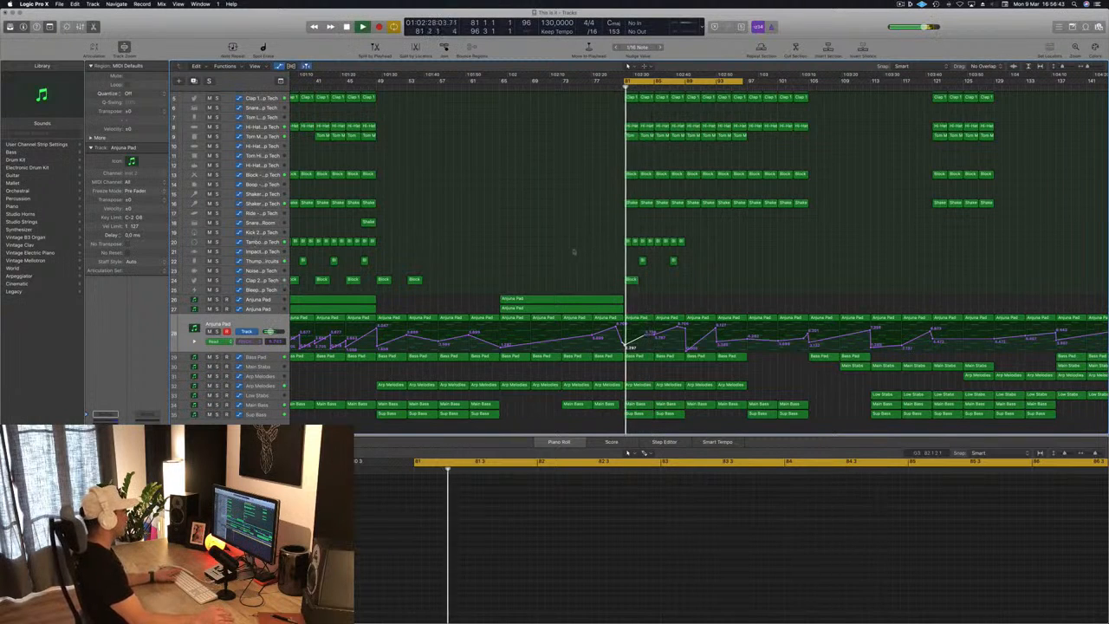
Step: Delete the Tambourine regions from bar 81 through bar 88
left_click_drag(572, 247, 718, 242)
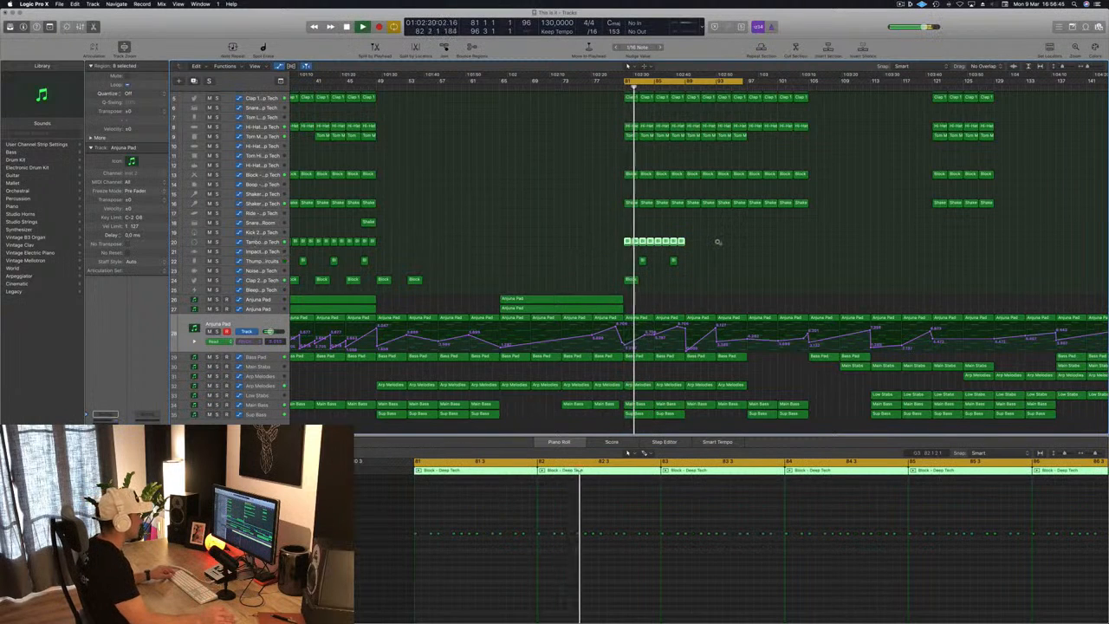
key("super+Right")
key("super+Right")
key("super+Right")
key("super+Right")
key("super+Right")
key("super+Right")
key("super+Right")
key("super+Right")
key("super+Left")
key("super+Left")
key("super+Left")
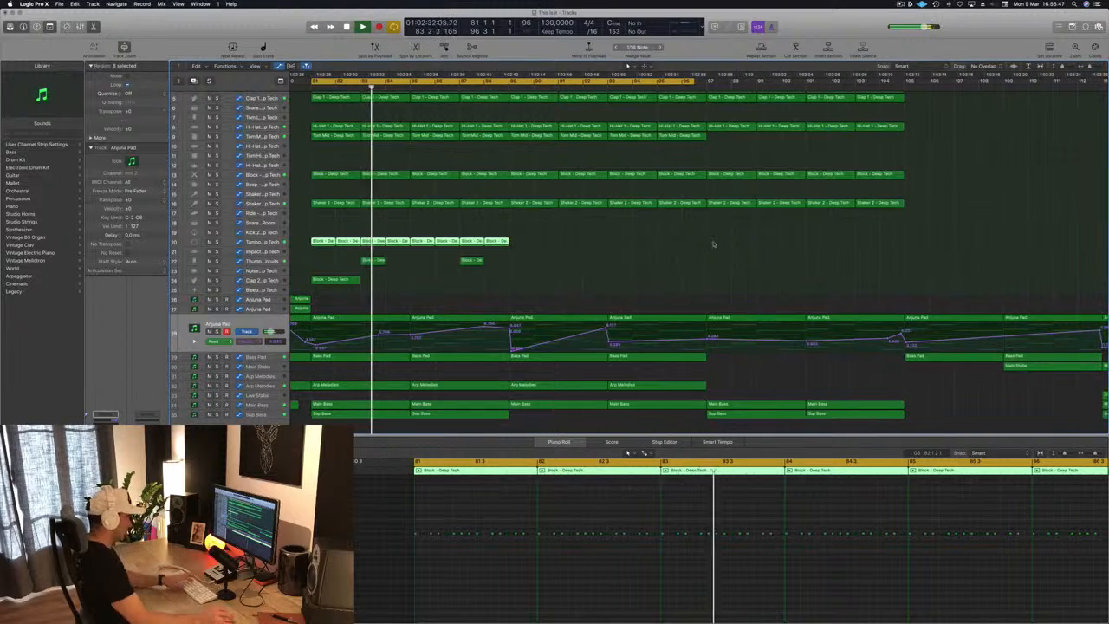
key("Delete")
Step: Copy the four Click regions from bars 97–104 to fill bars 81–96
key("super+Left")
key("super+Left")
scroll(575, 263, "left", 5)
scroll(600, 259, "up", 1)
scroll(600, 258, "up", 2)
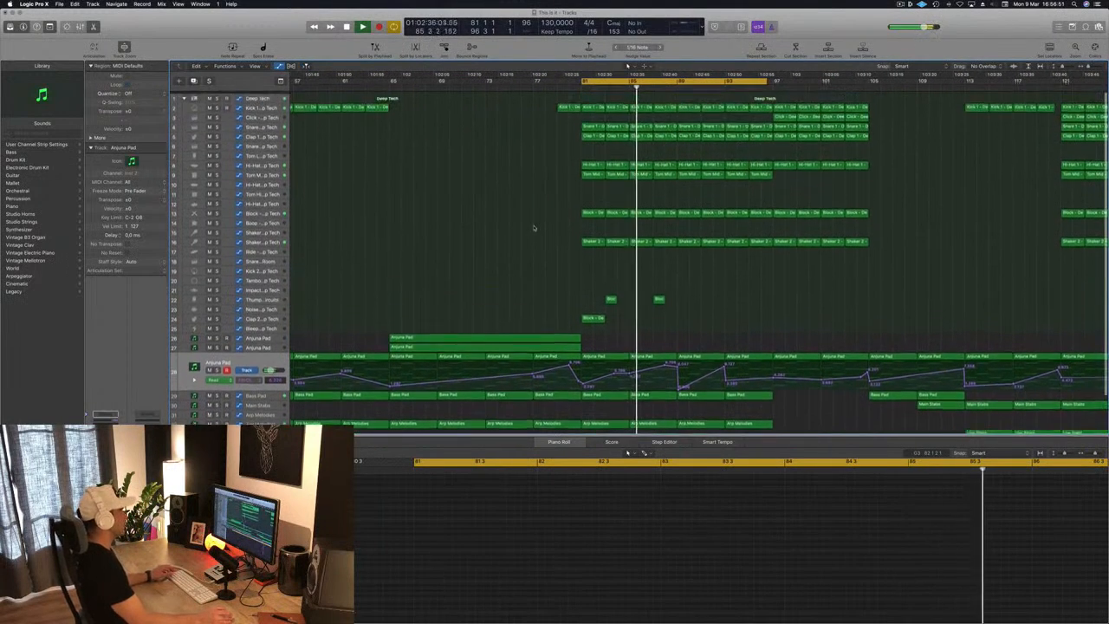
scroll(756, 103, "down", 1)
left_click_drag(766, 113, 878, 117)
mouse_move(781, 114)
left_mouse_down()
mouse_move(589, 115)
mouse_move(787, 124)
left_mouse_up()
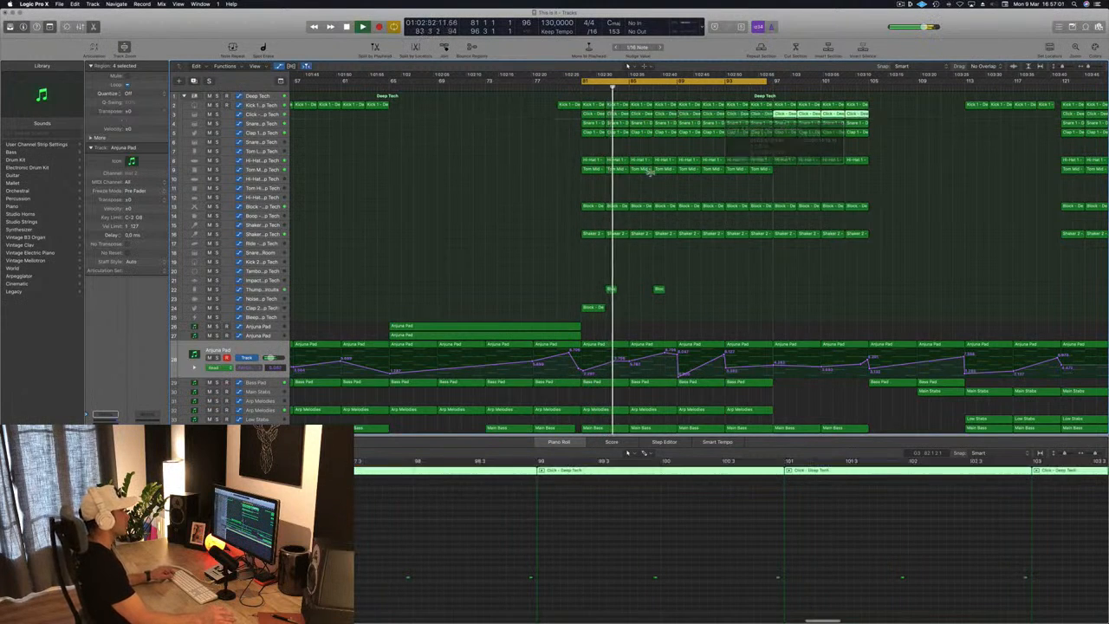
Step: Copy the two Sub Bass regions starting at bar 97 to bar 89 to close the gap before them
key("super+Up")
key("super+Up")
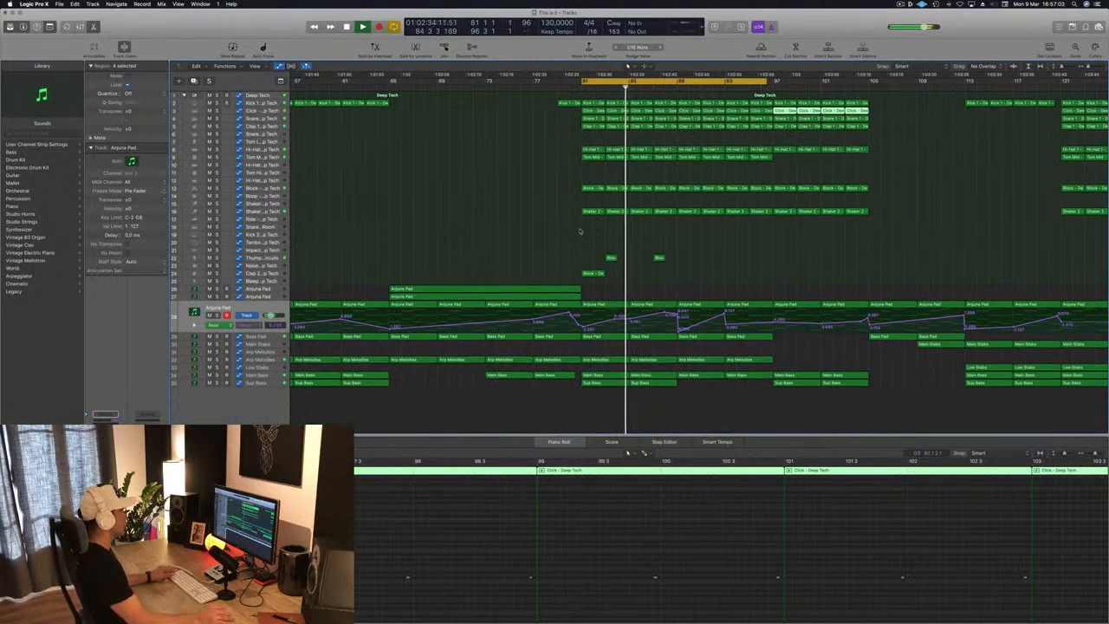
key("super+Left")
key("super+Left")
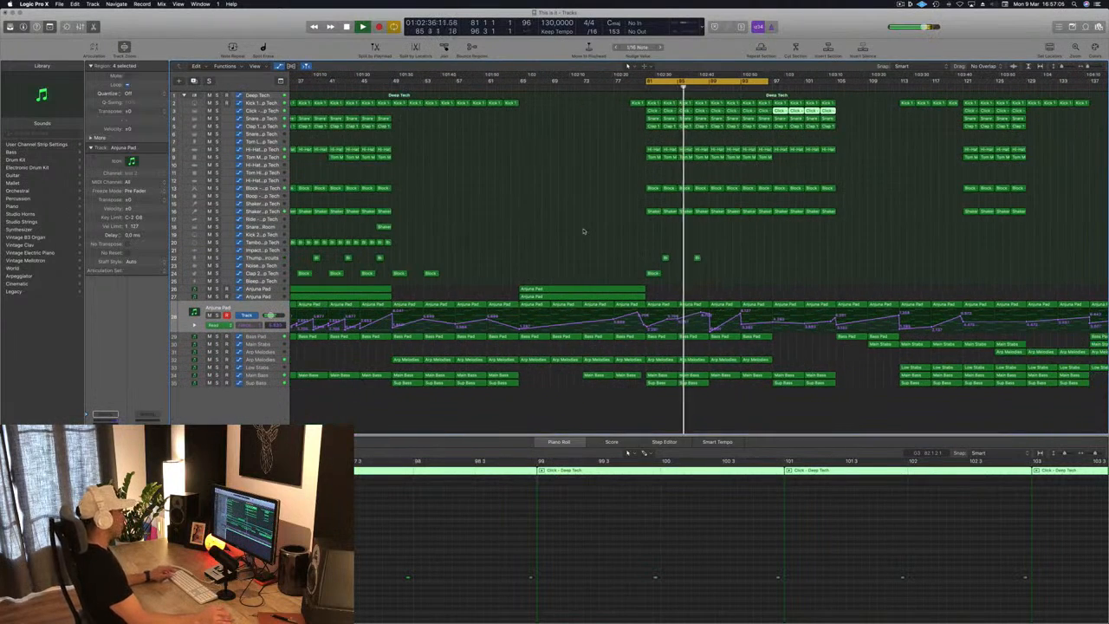
key("super+Left")
key("super+Left")
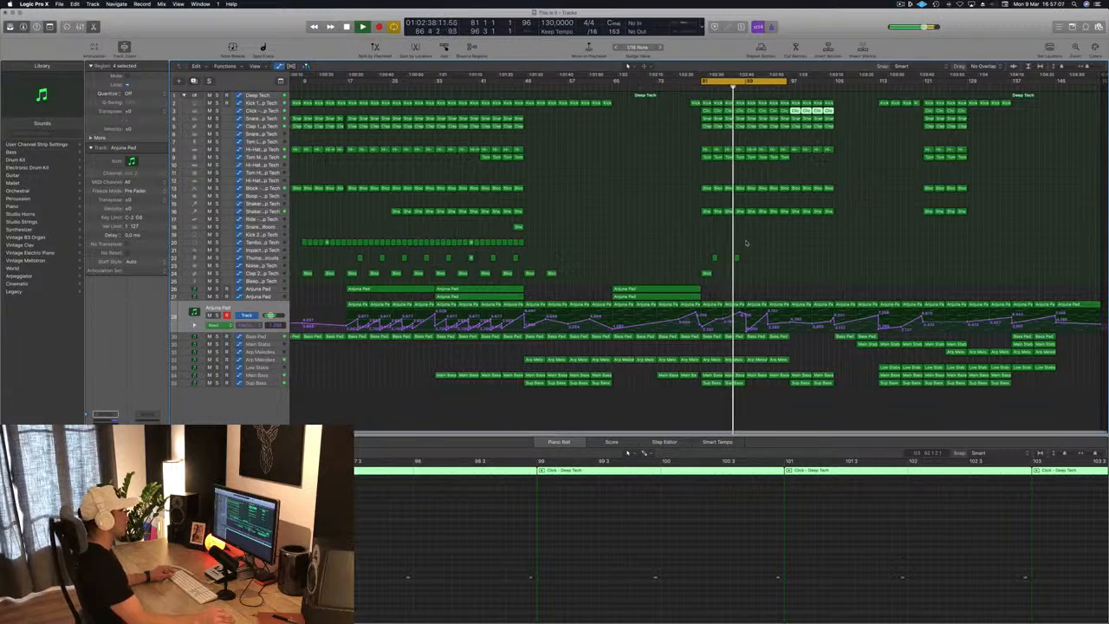
key("super+Right")
key("super+Right")
key("super+Left")
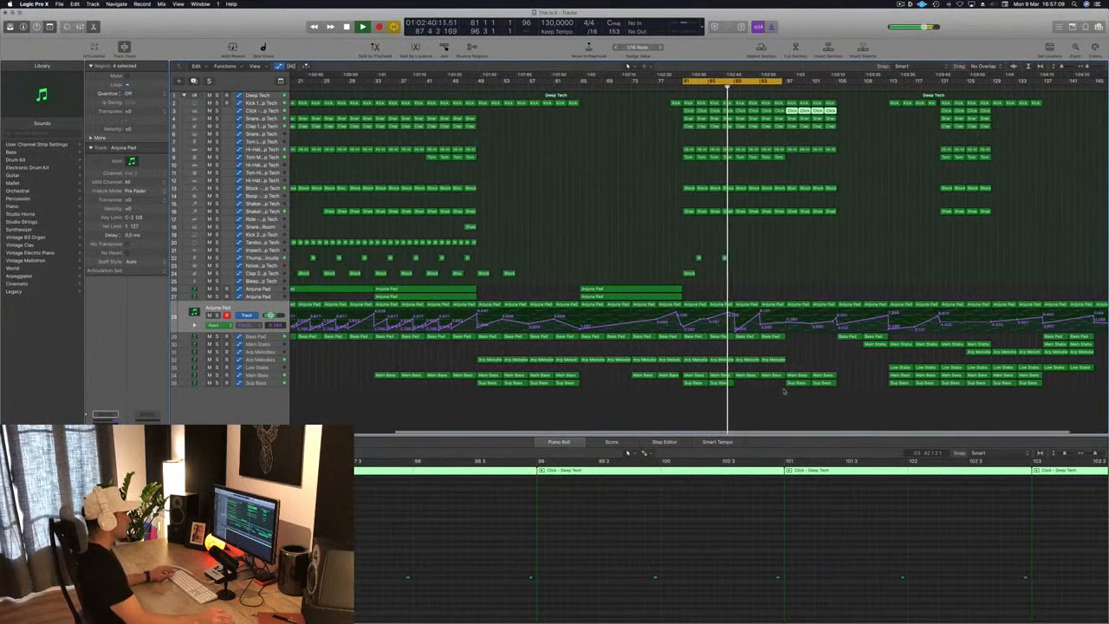
left_click_drag(842, 387, 753, 389)
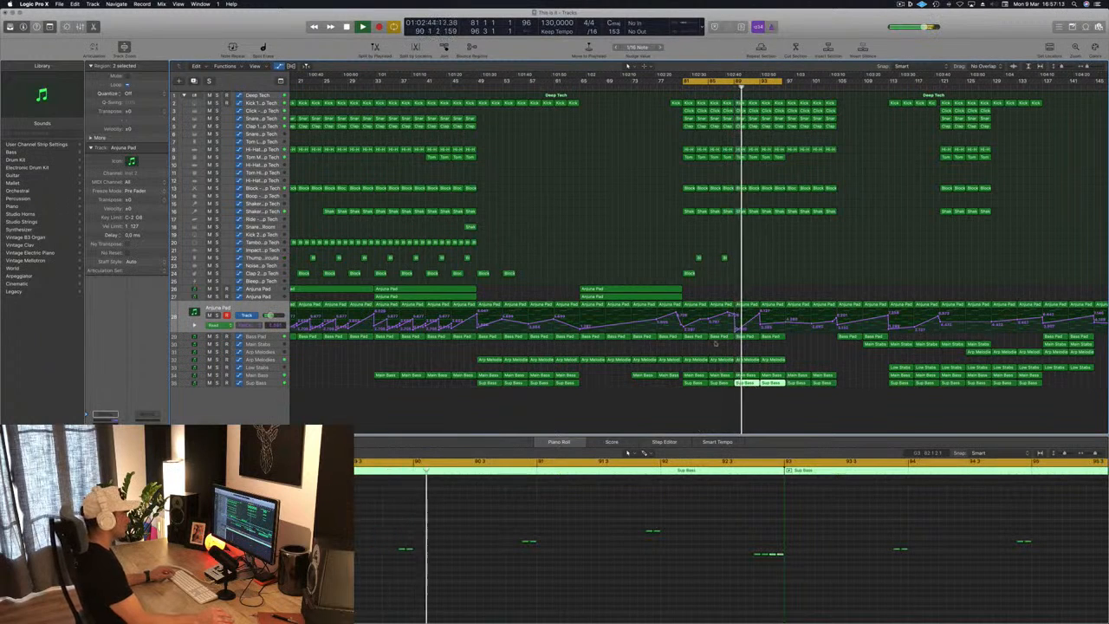
Step: Examine the notes of the Arp Melodies regions between bars 81 and 96 while replaying the drop
left_click(744, 359)
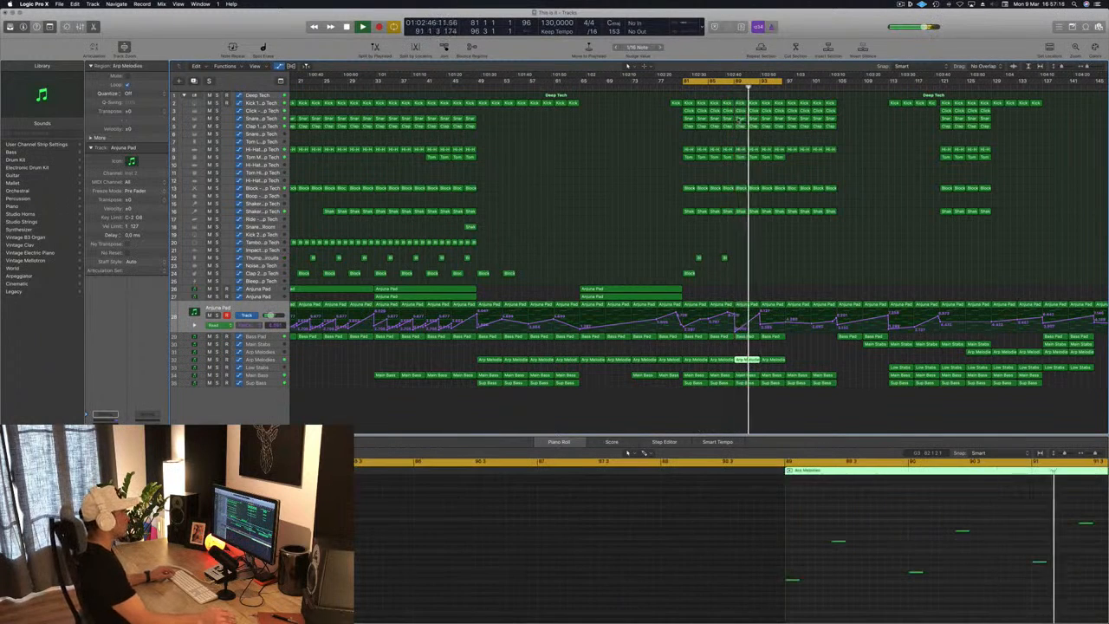
key("space")
key("space")
left_click(696, 359)
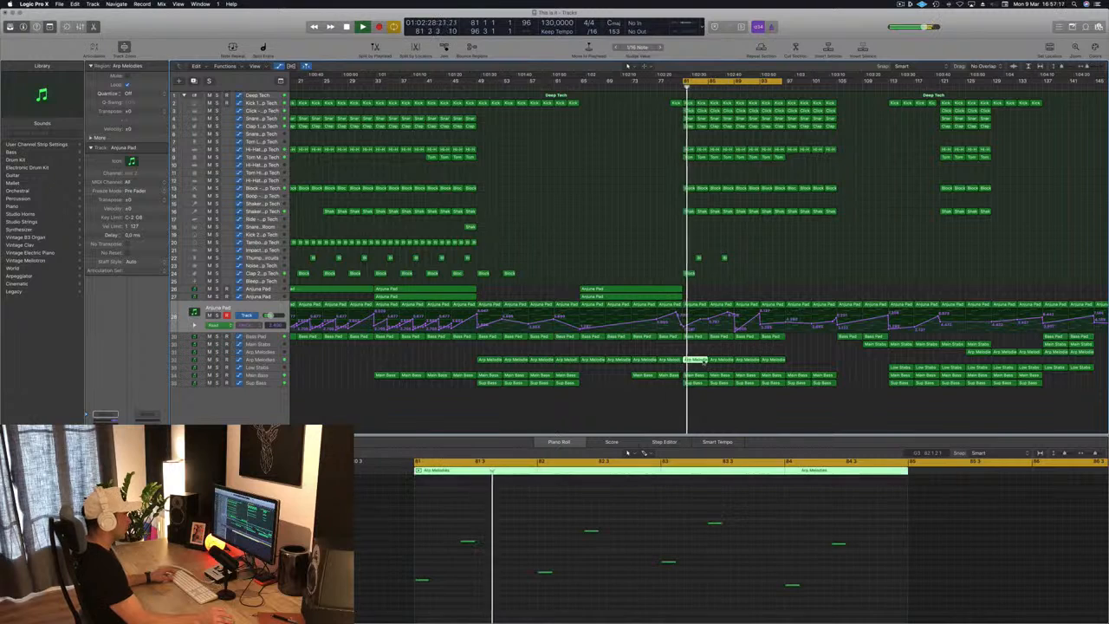
left_click(715, 361)
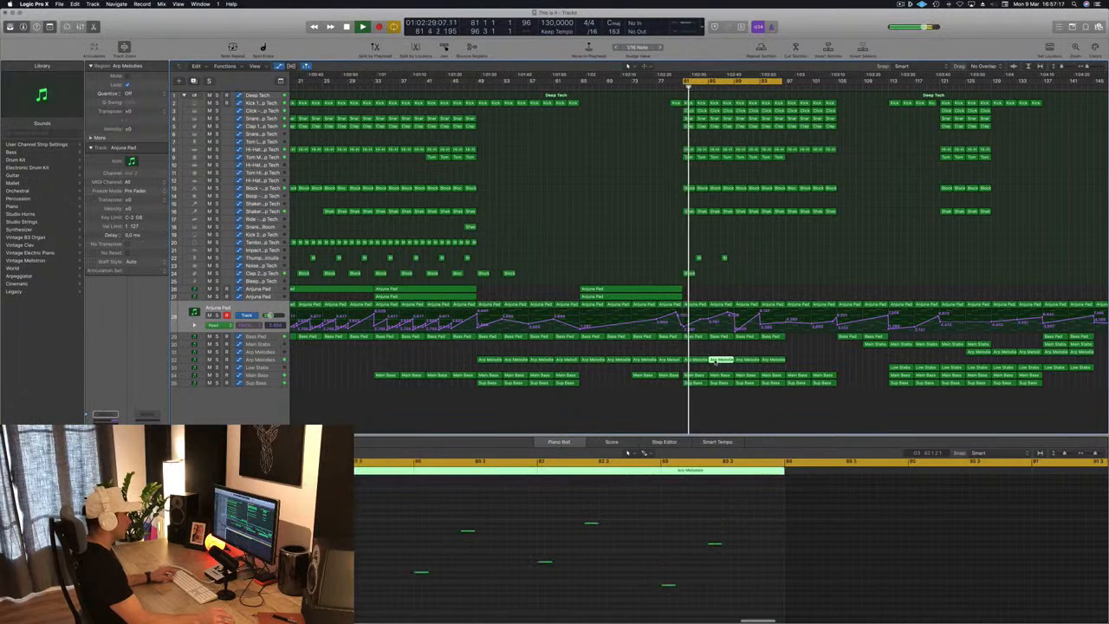
left_click(780, 361)
key("super+Left")
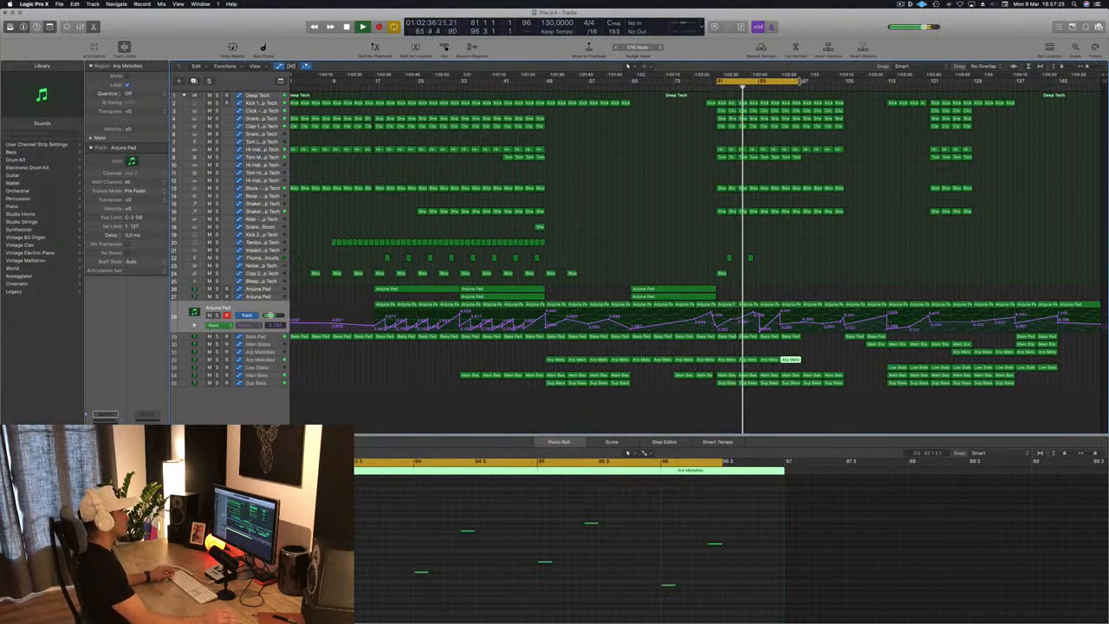
Step: Delete the Tom Mid regions from bar 89 through bar 96
key("super+Right")
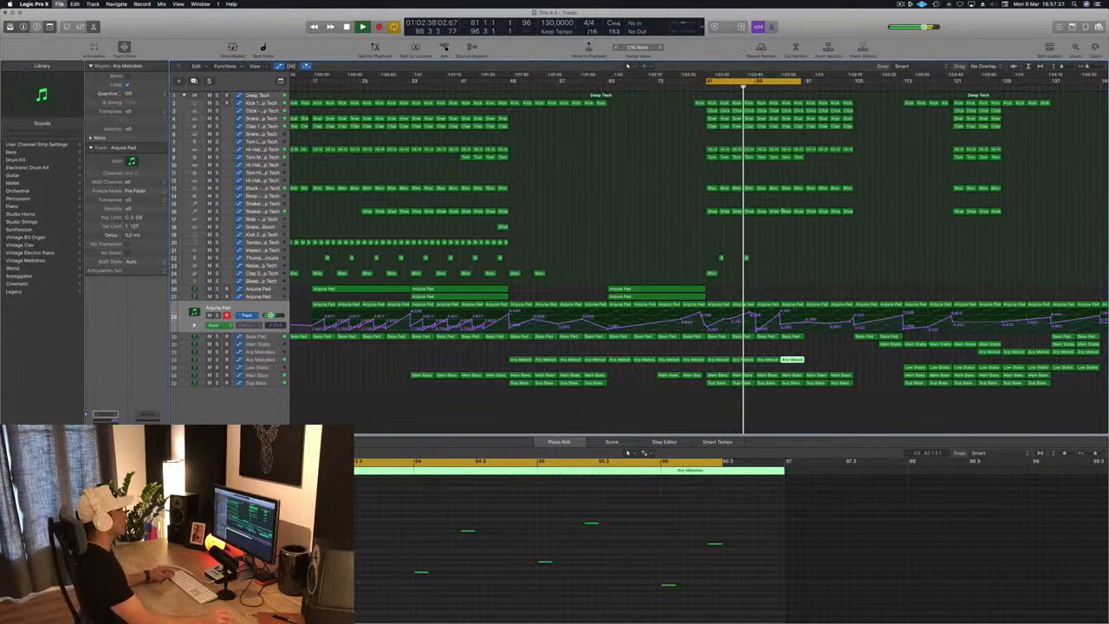
key("super+Left")
key("super+Right")
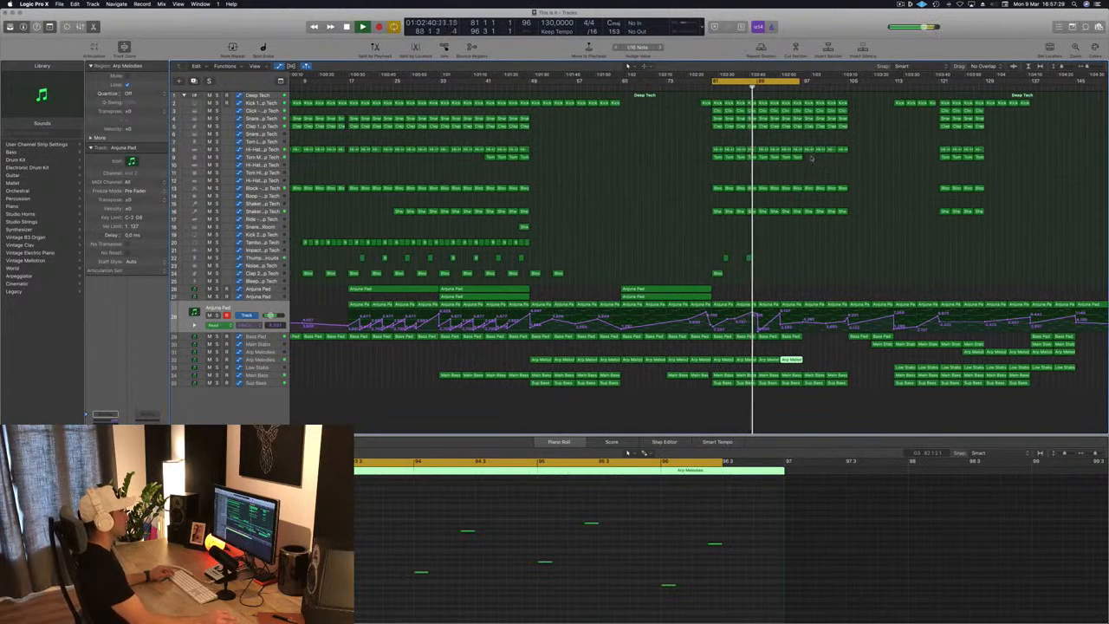
left_click(815, 160)
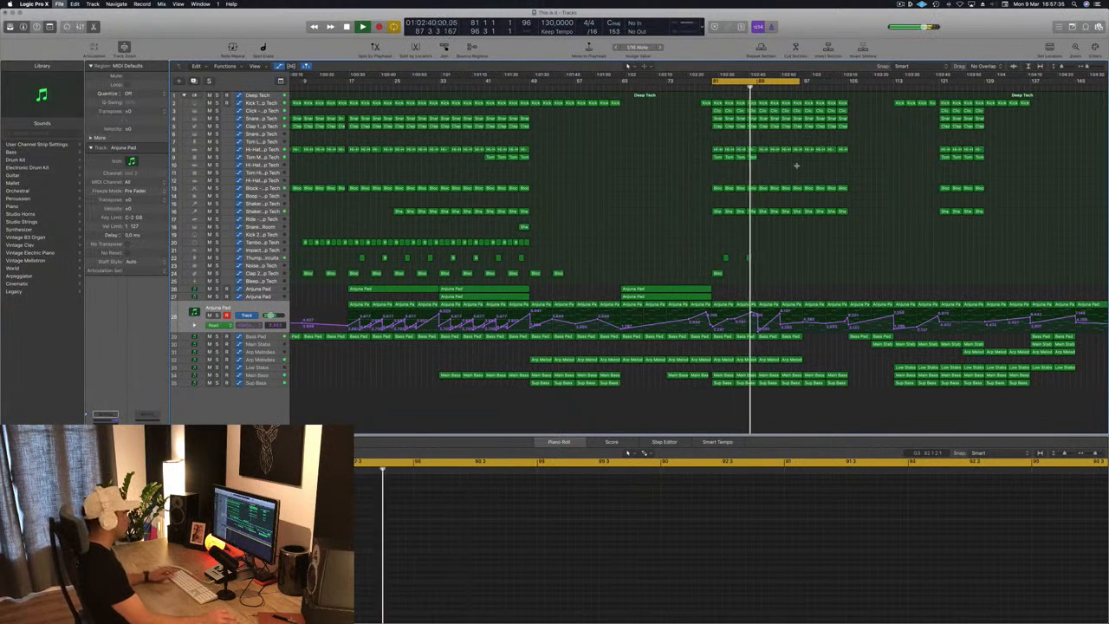
Step: Copy the Block region from bar 81 to bar 85, and duplicate the four Block regions of bars 81–88 to bars 89–96
left_click(520, 257)
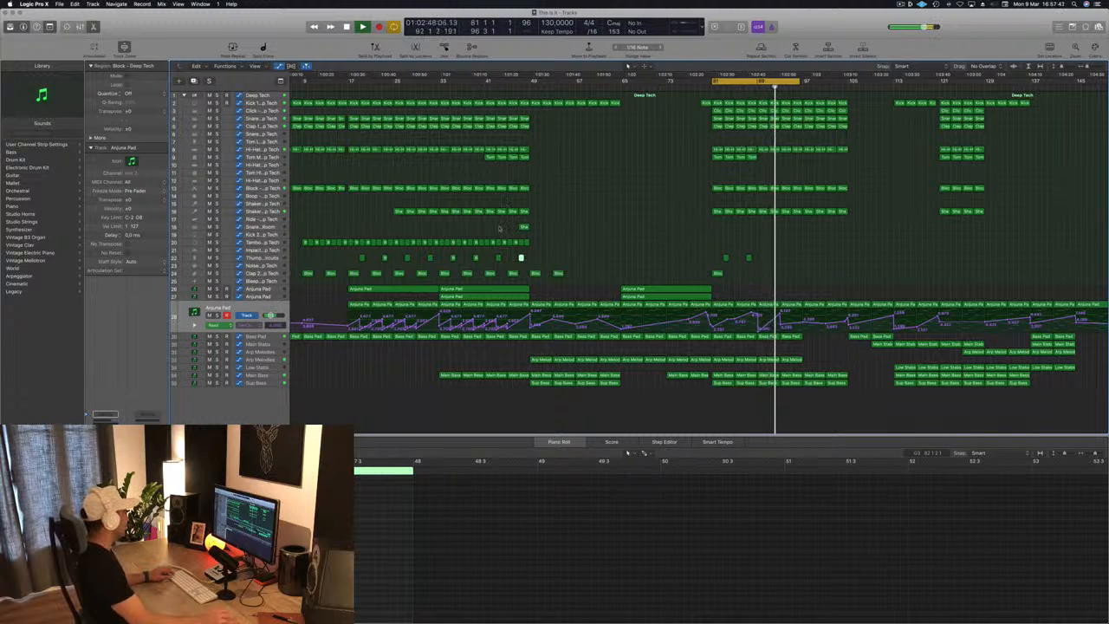
left_click(546, 226)
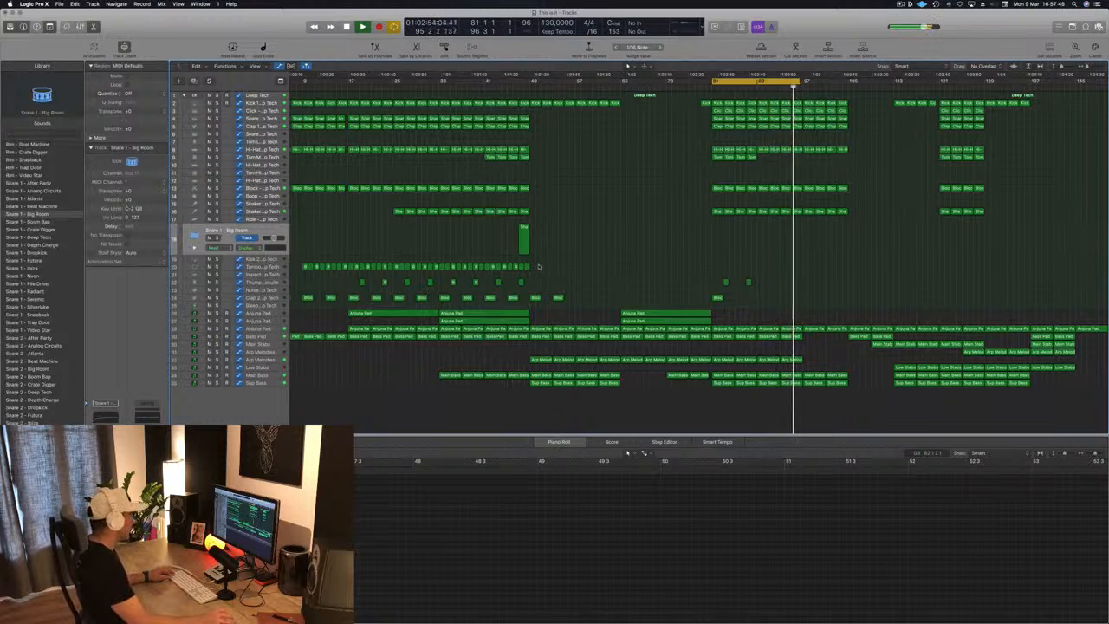
left_click_drag(486, 281, 716, 298)
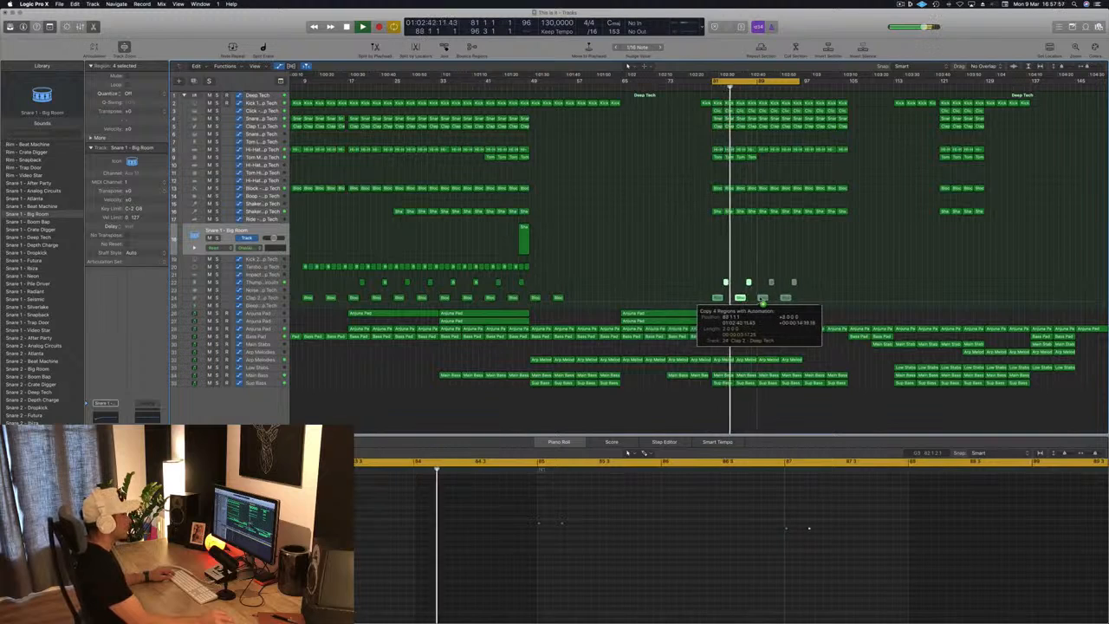
left_click_drag(762, 302, 760, 298)
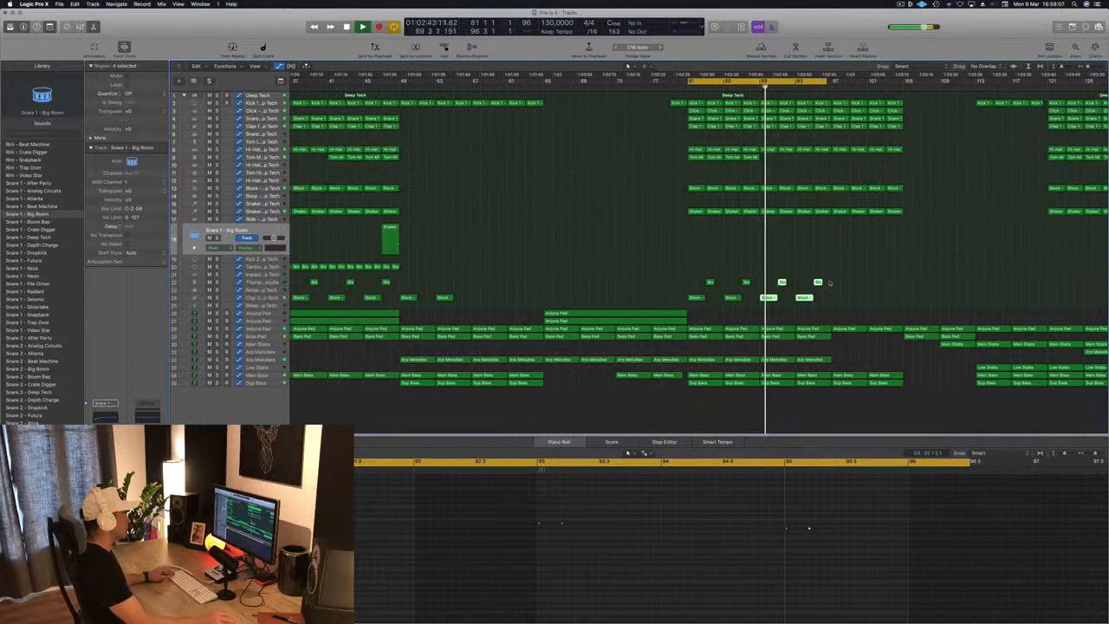
Step: Delete the Arp Melodies regions from bar 89 through bar 96
left_click(778, 359)
key("Delete")
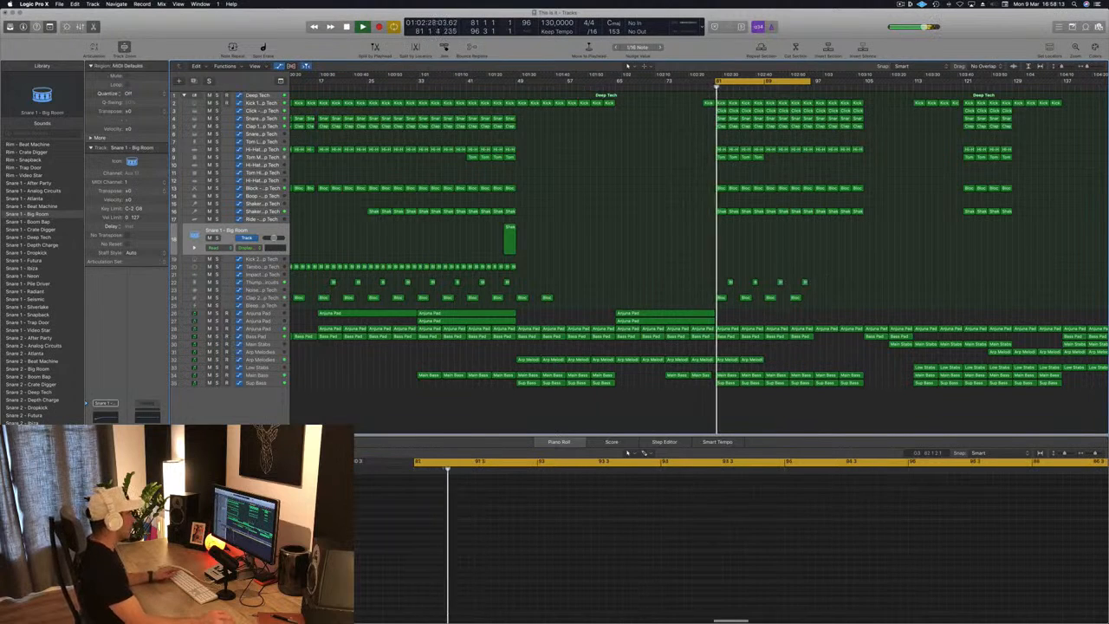
Step: Reshape the Bass Pad filter cutoff automation so it peaks at bar 89, dips at bar 93 and rises again to bar 97
left_click(278, 329)
left_click(798, 285)
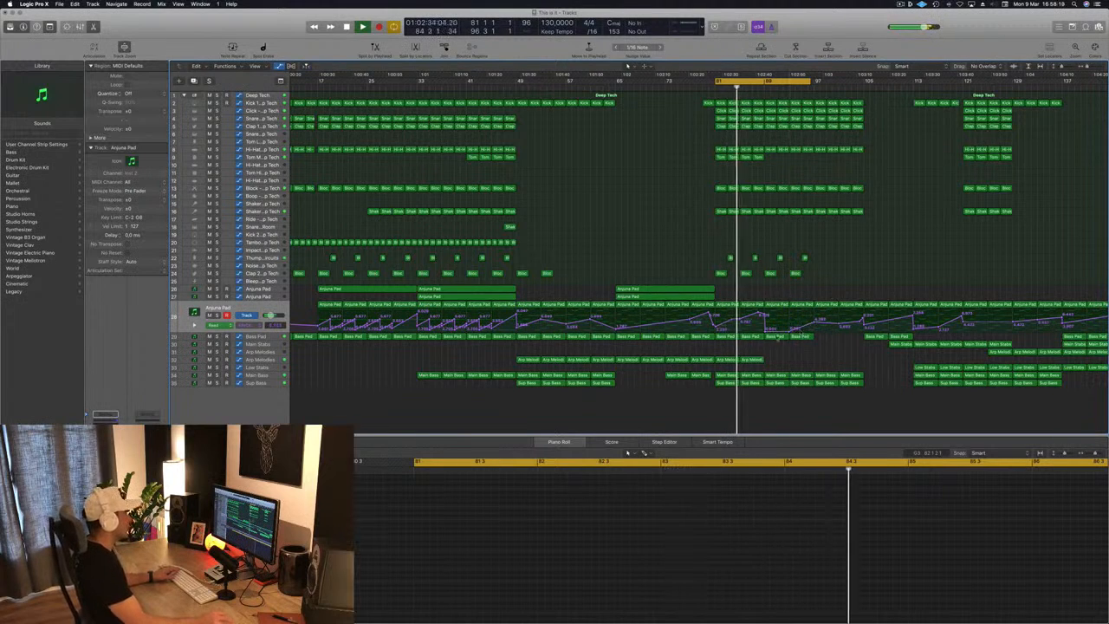
left_click(272, 336)
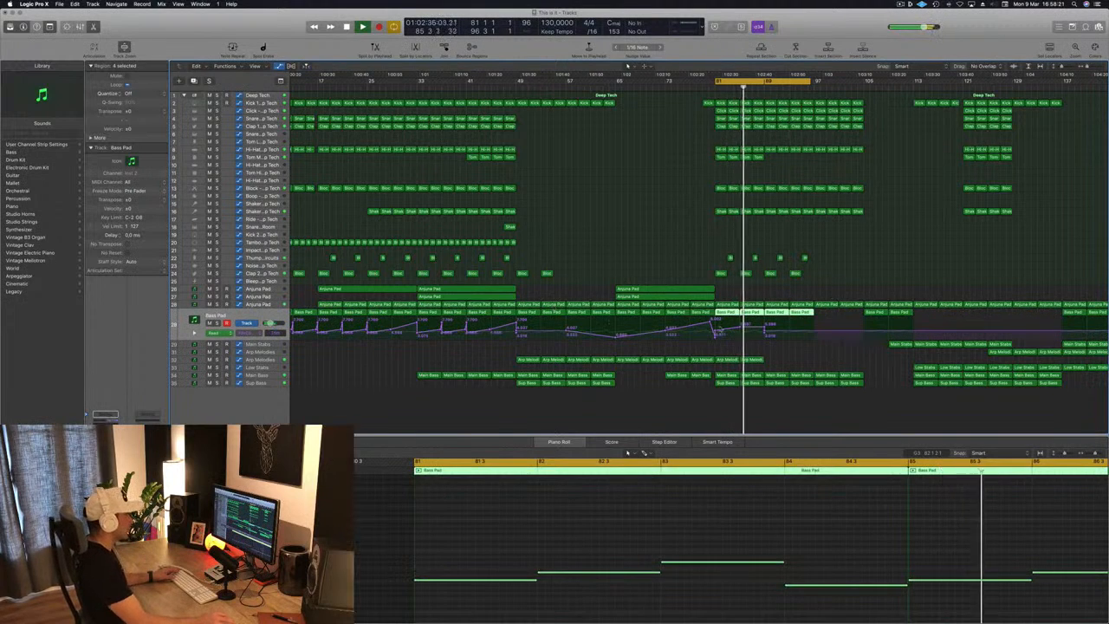
left_click(764, 329)
left_click_drag(763, 329, 764, 318)
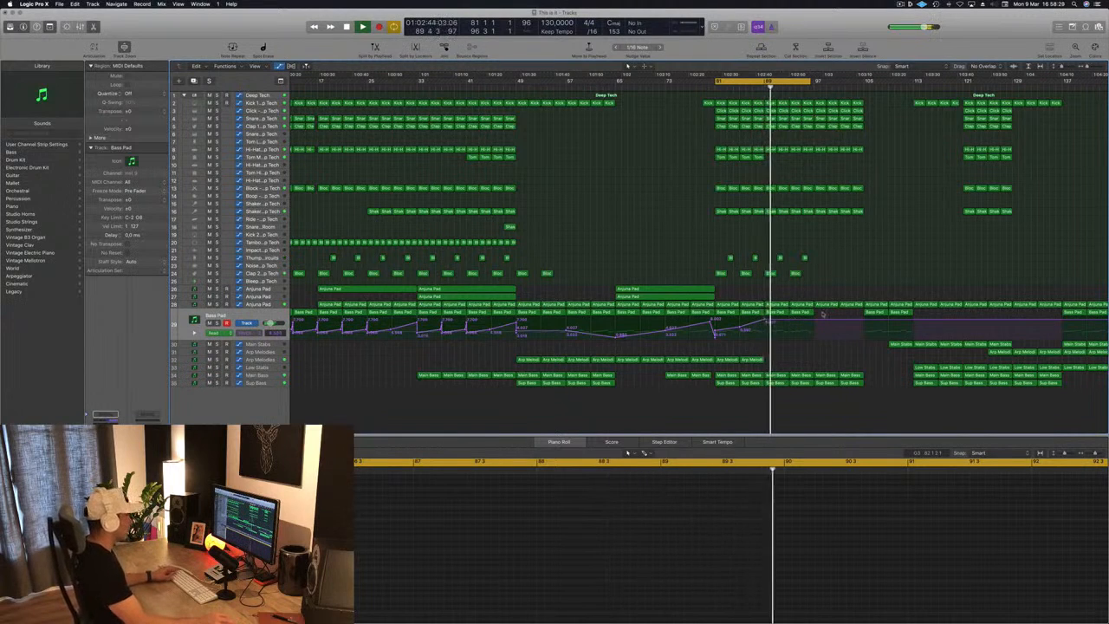
left_click_drag(789, 321, 813, 320)
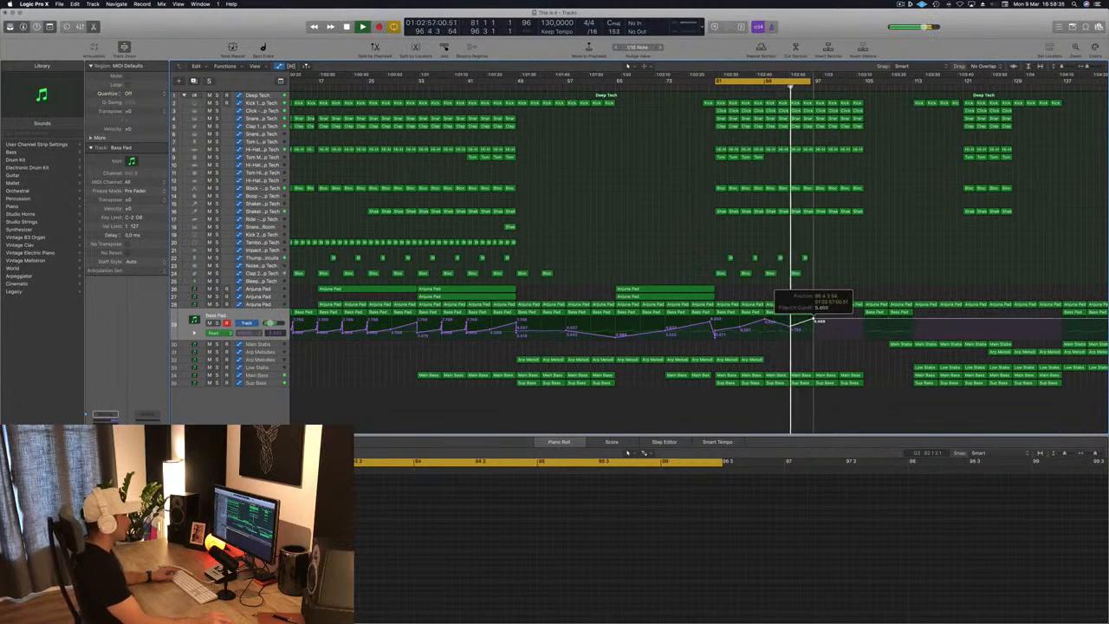
Step: Copy the Low Stabs region from bar 113 to bar 97 and play the drop from about bar 93
scroll(838, 279, "right", 3)
scroll(837, 279, "left", 3)
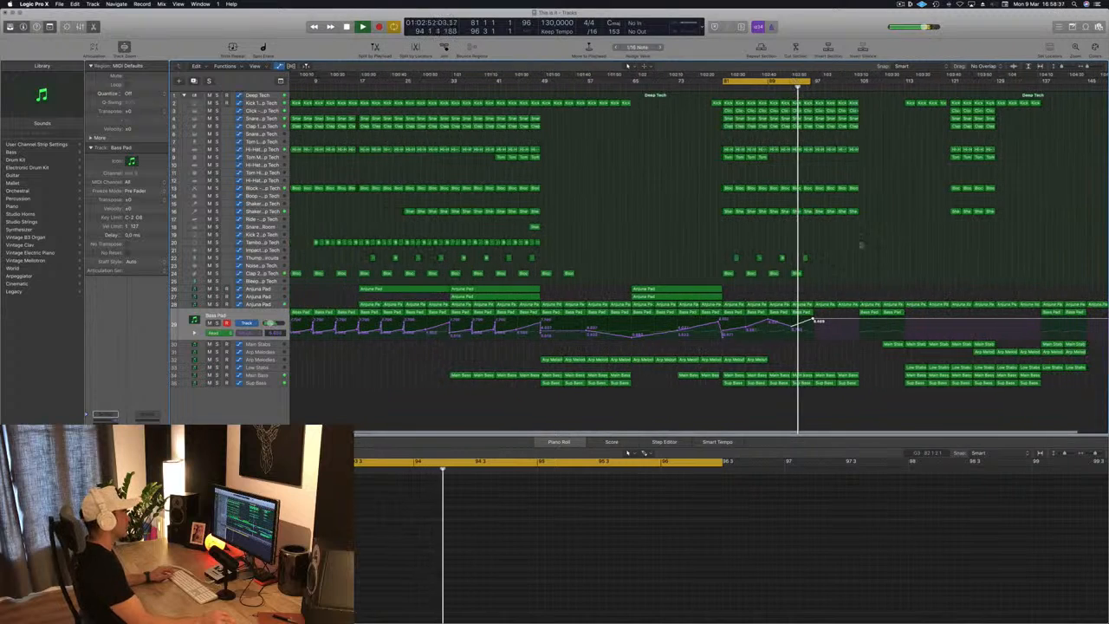
scroll(860, 228, "left", 1)
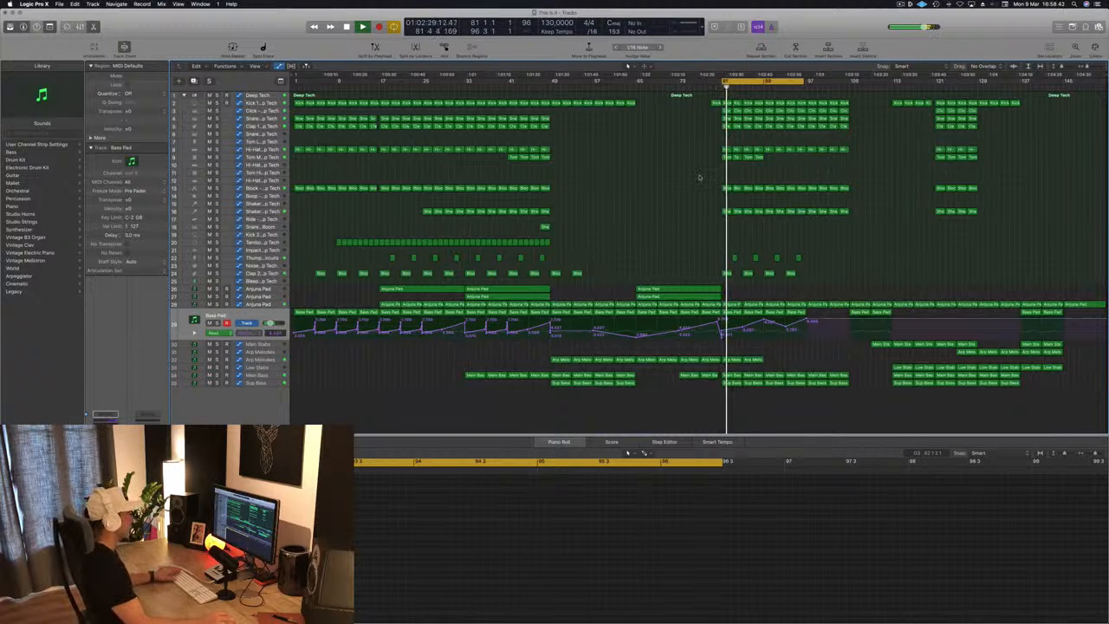
key("space")
key("space")
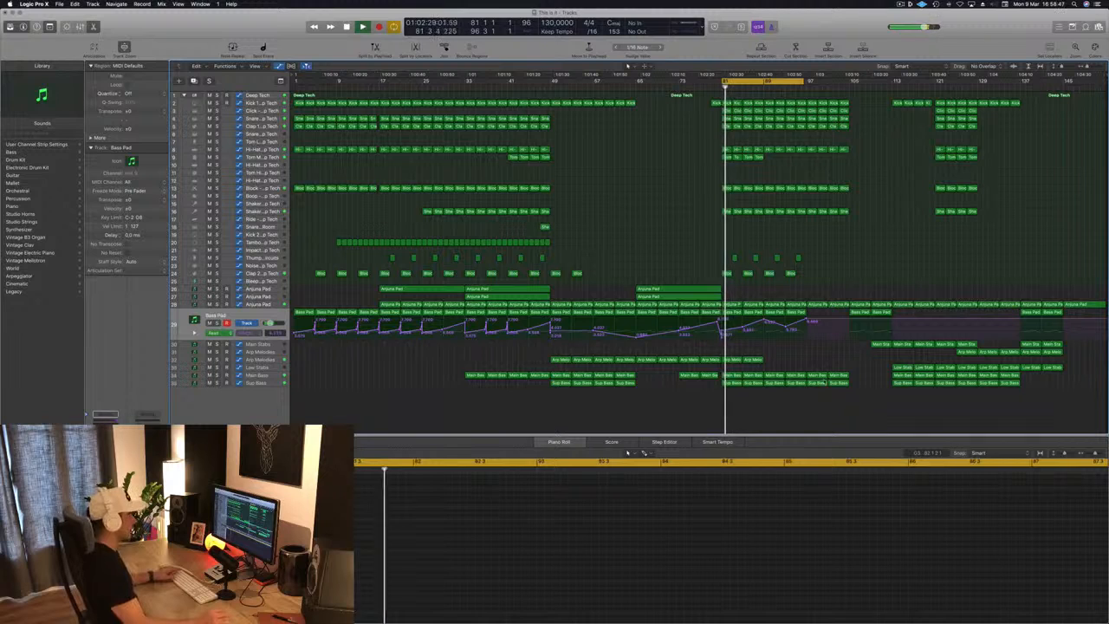
left_click(902, 367)
left_click_drag(903, 367, 818, 372)
left_click(791, 87)
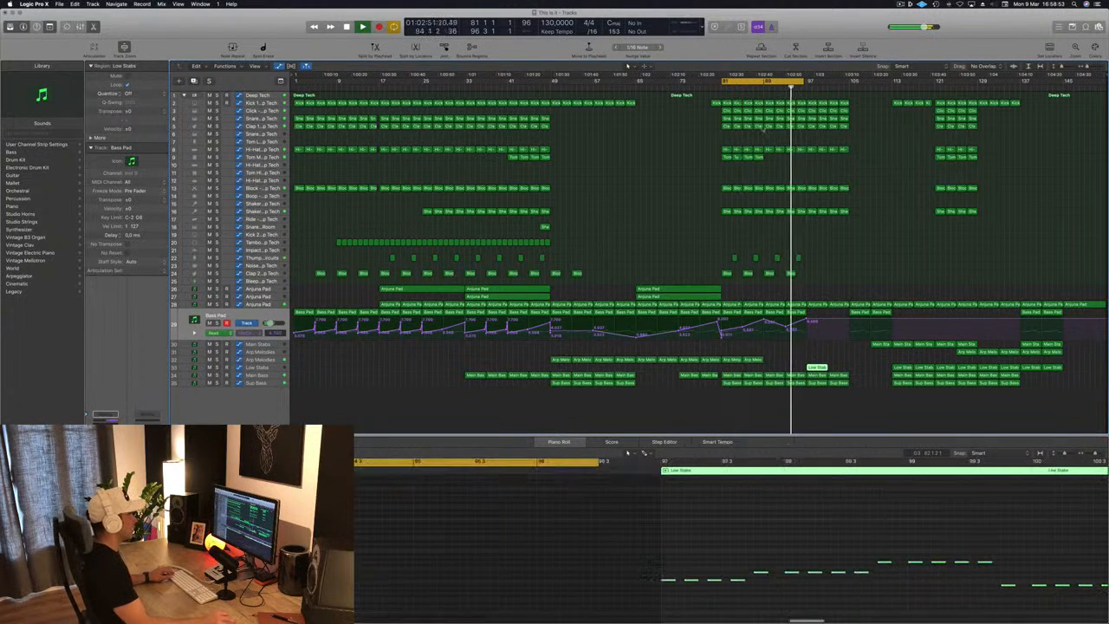
Step: Copy Bass Pad regions with their automation to fill the gap across bars 97–104
key("super+Right")
key("super+Right")
key("super+Right")
key("super+Left")
key("super+Left")
left_click_drag(800, 313, 861, 319)
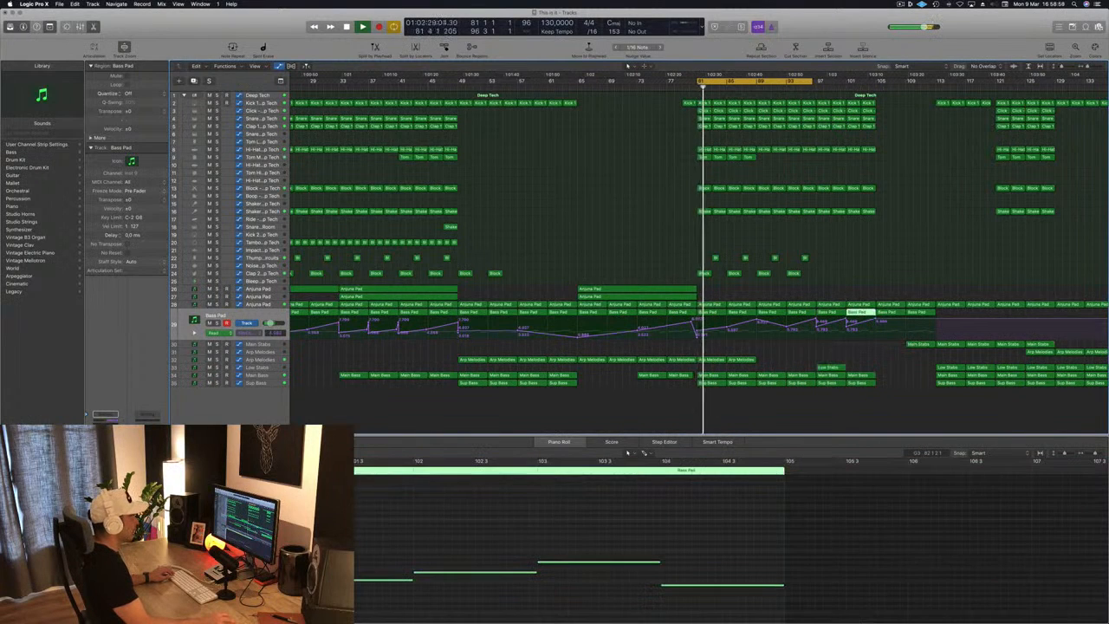
Step: Extend the cycle range to bar 105 and resume playback just before bar 97
left_click_drag(812, 87, 875, 88)
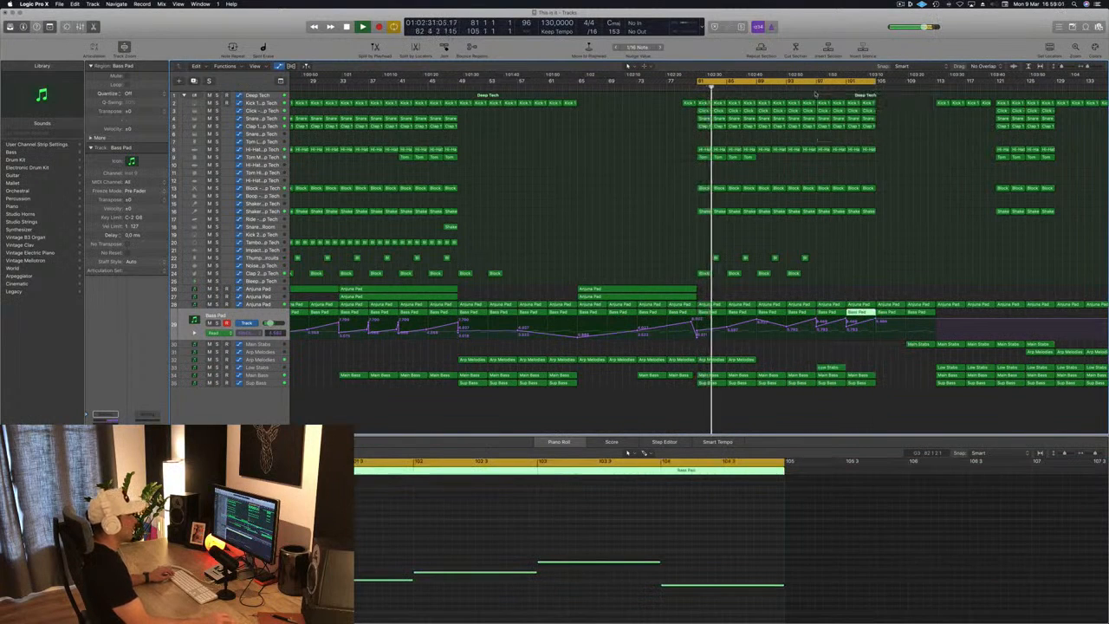
key("super+Left")
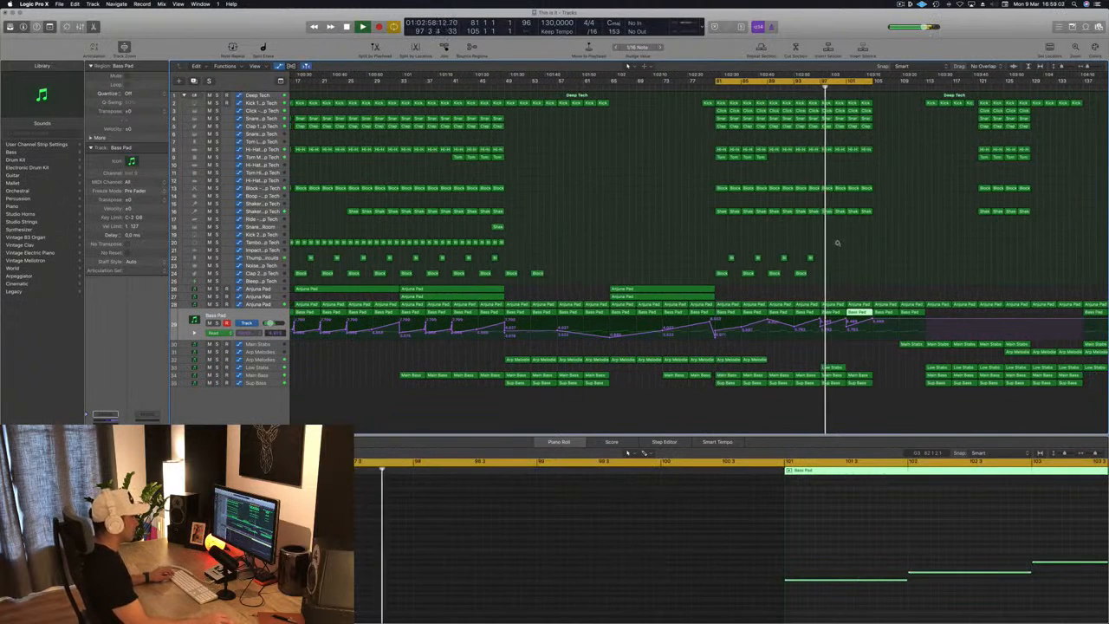
key("super+Left")
left_click(814, 88)
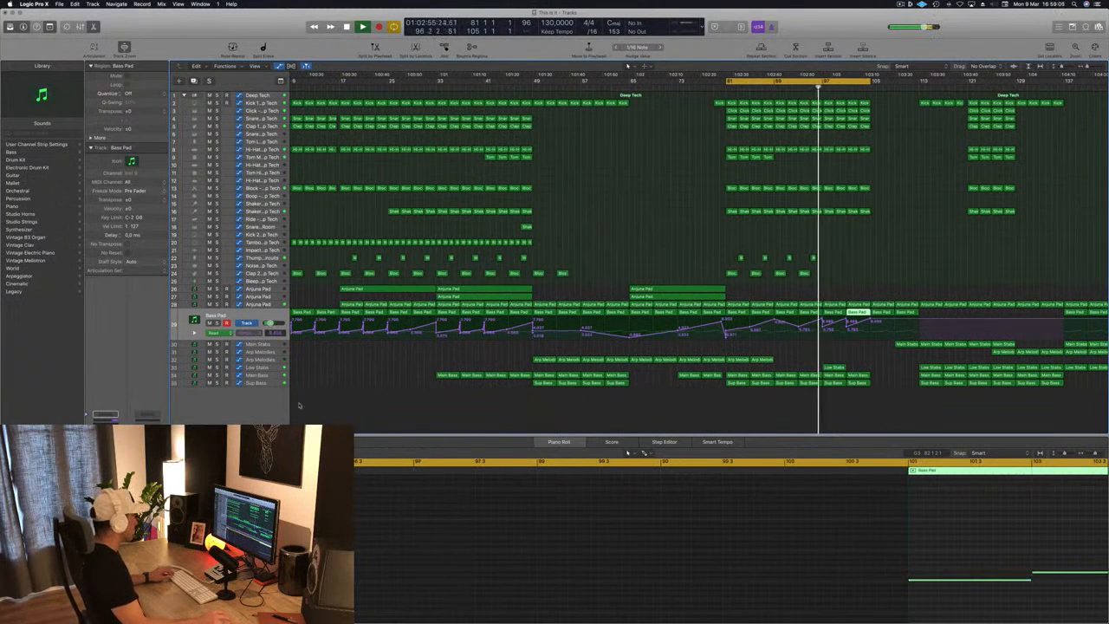
Step: Add Main Bass filter cutoff automation points at bars 93, 97 and 101, lowering the middle one to form a dip at bar 97
left_click(274, 385)
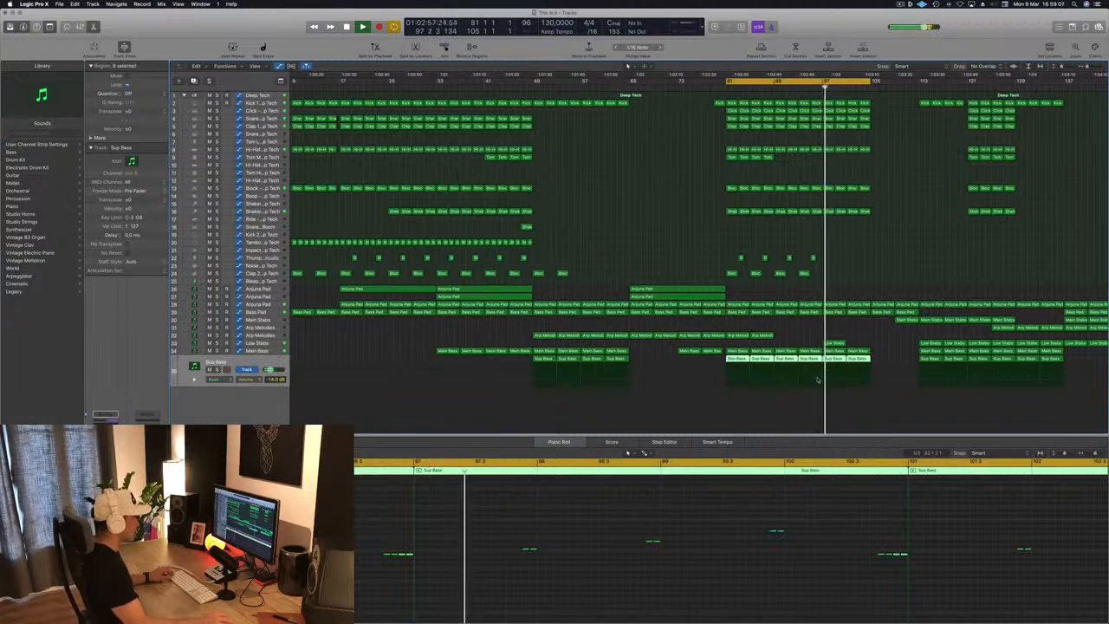
left_click(268, 351)
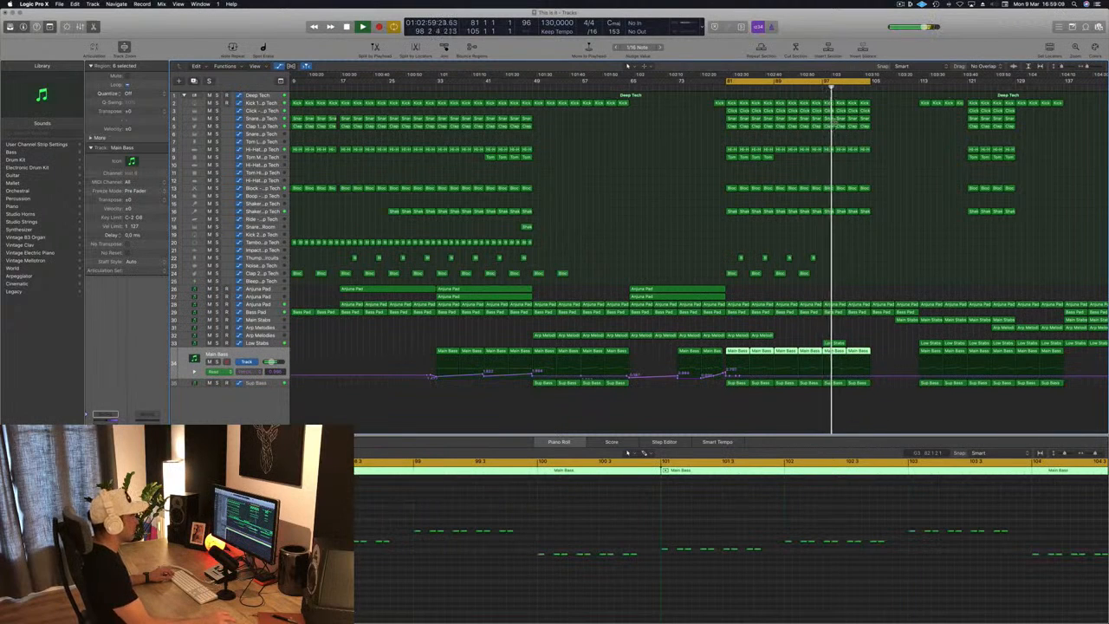
left_click(816, 87)
scroll(811, 378, "up", 5)
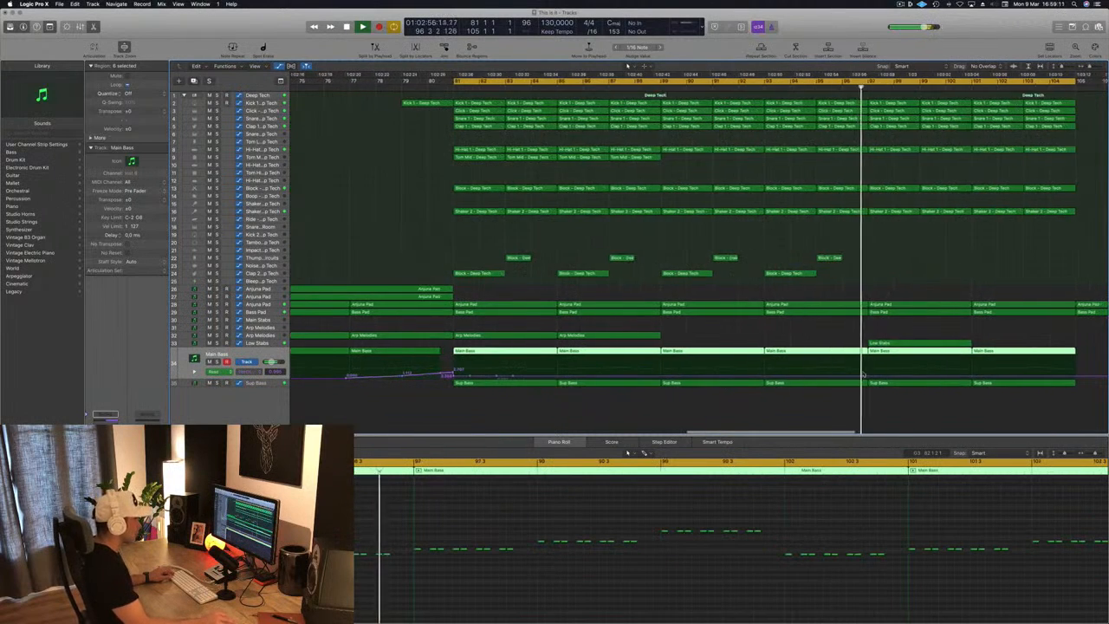
scroll(800, 378, "down", 2)
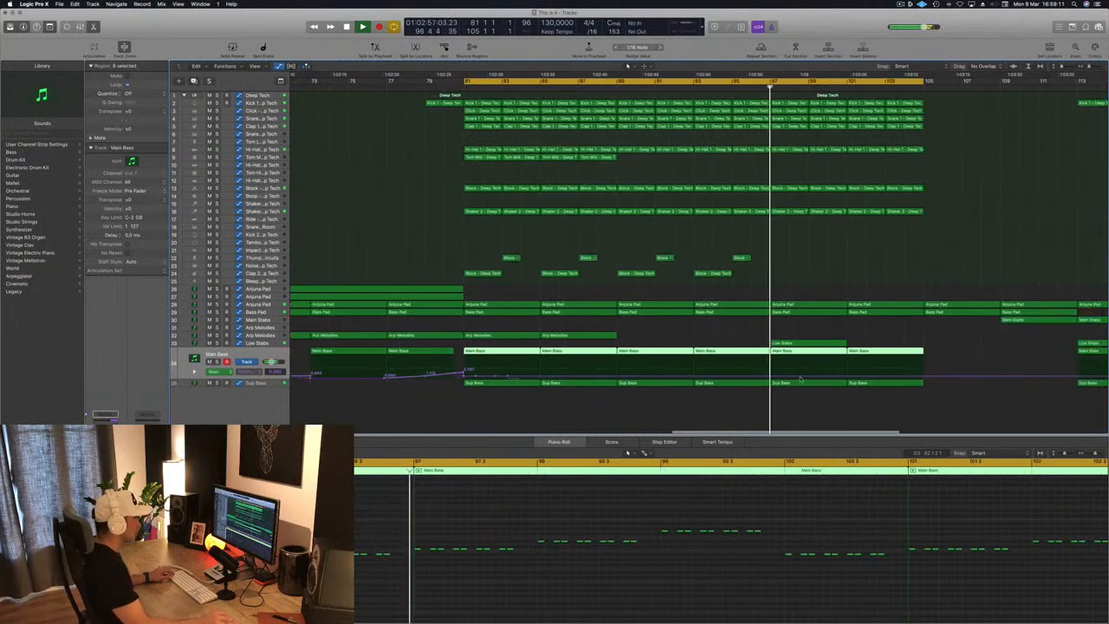
left_click(693, 378)
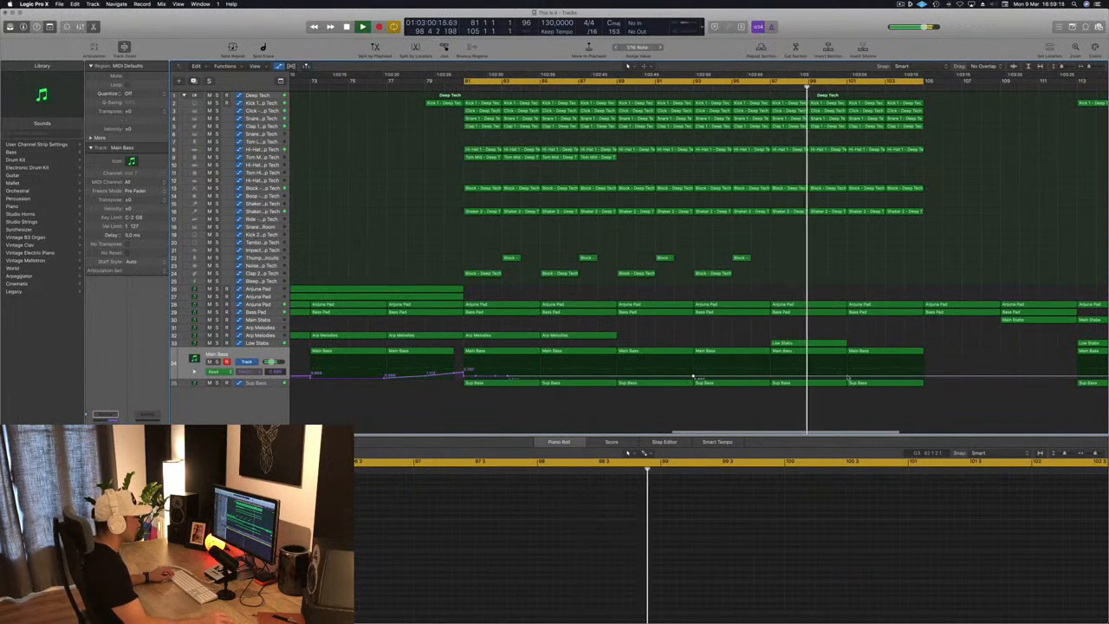
left_click_drag(770, 376, 770, 379)
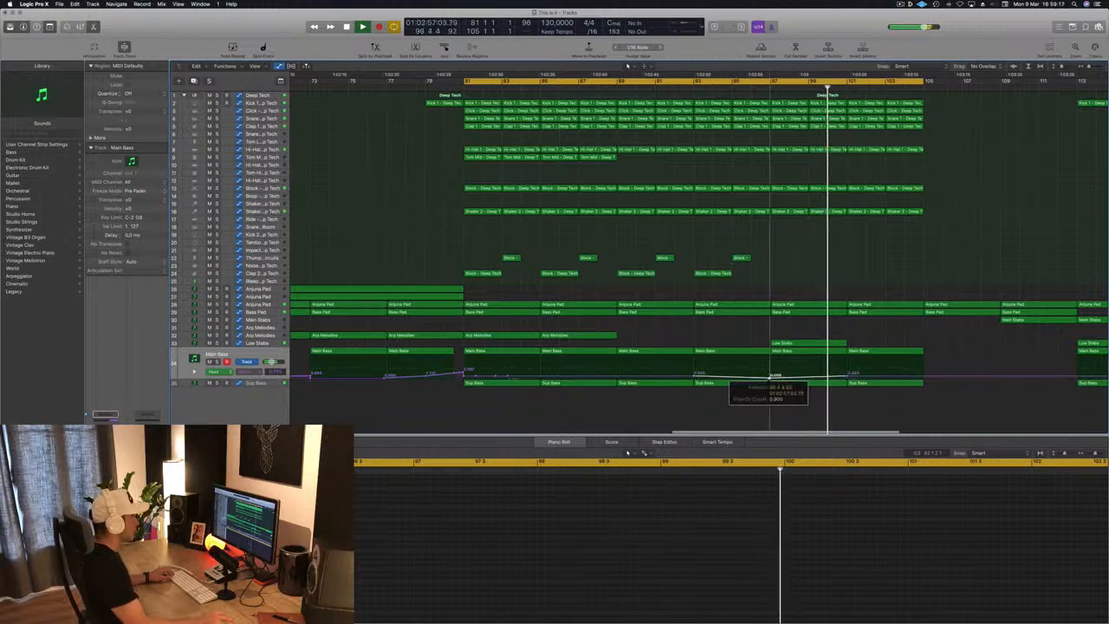
Step: Replay the transition from about bar 91 into bar 97 and review how the layers work together
left_click(681, 86)
key("super+Left")
key("super+Left")
key("super+Left")
key("super+Left")
key("super+Left")
key("super+Left")
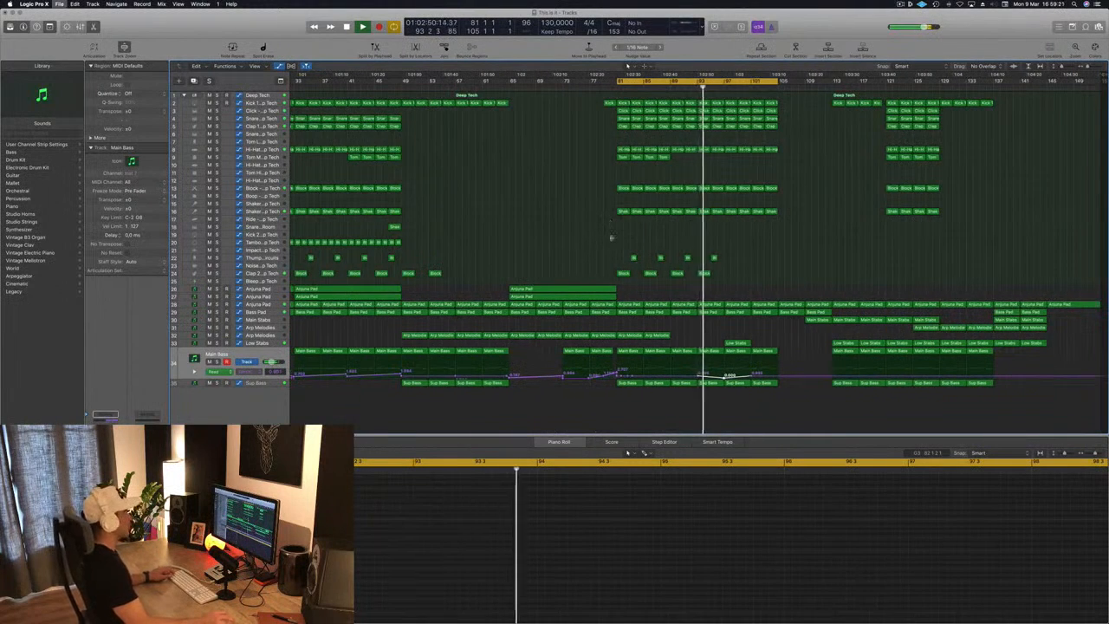
key("super+Left")
scroll(875, 245, "up", 3)
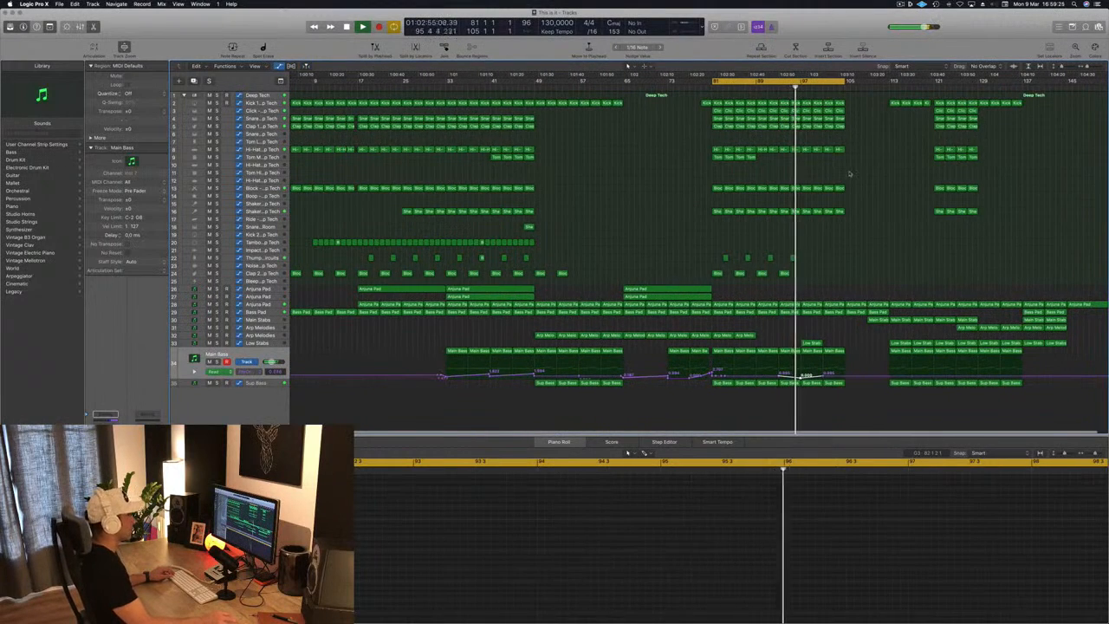
scroll(853, 250, "up", 3)
scroll(861, 251, "down", 3)
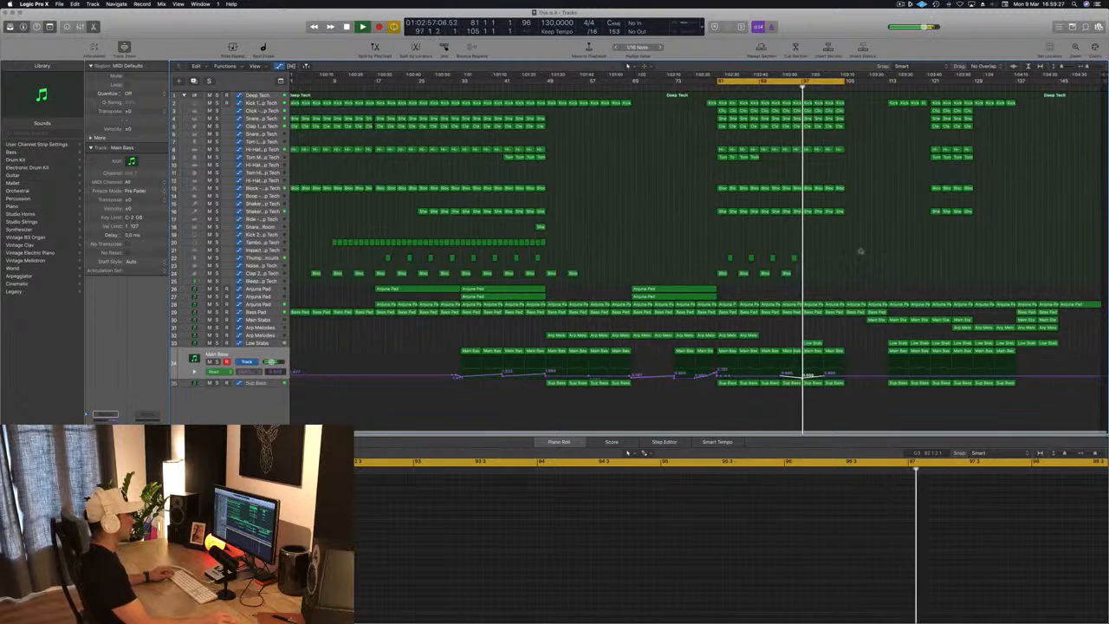
left_click(778, 85)
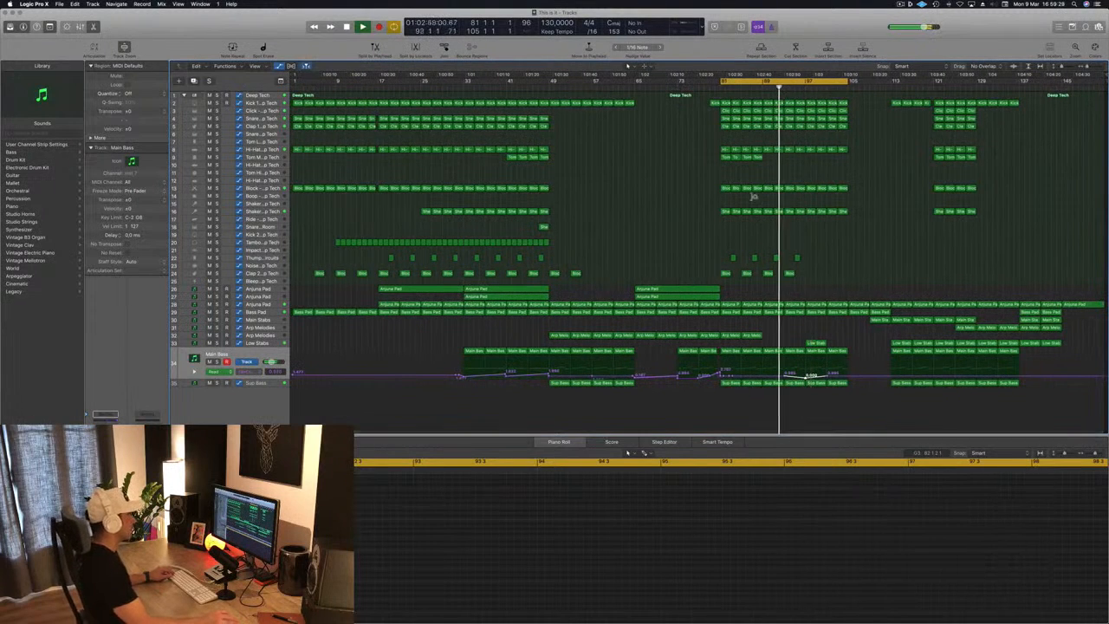
Step: Delete the Anjuna Pad regions from bar 97 through bar 104
left_click(264, 305)
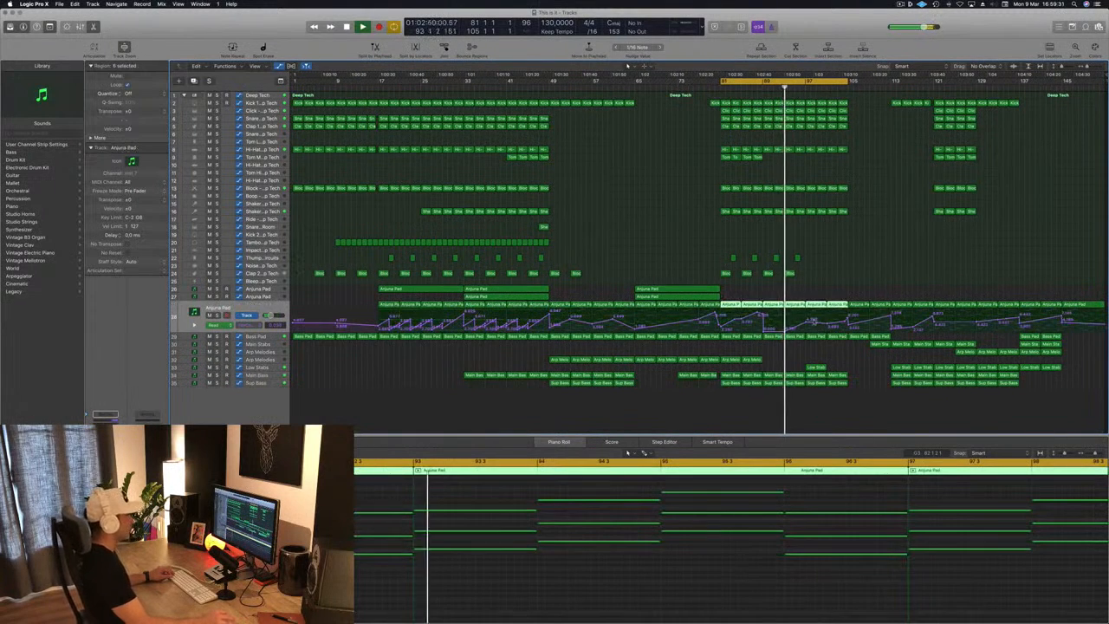
left_click(827, 288)
left_click_drag(823, 297, 833, 306)
key("Delete")
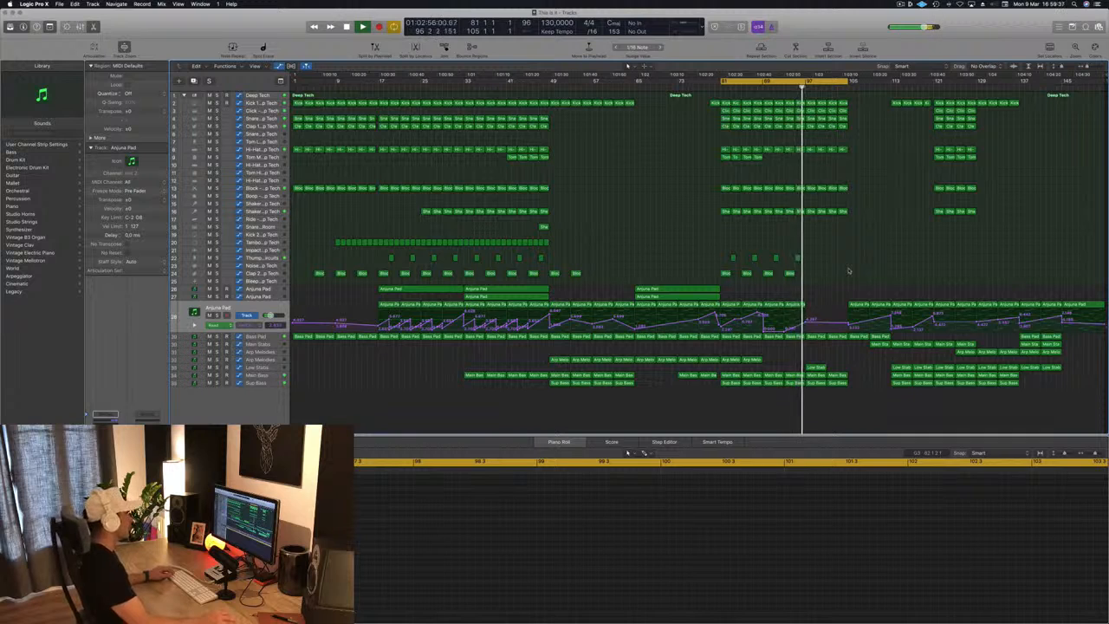
Step: Copy the Low Stabs region at bar 97 to bar 101
scroll(859, 253, "down", 1)
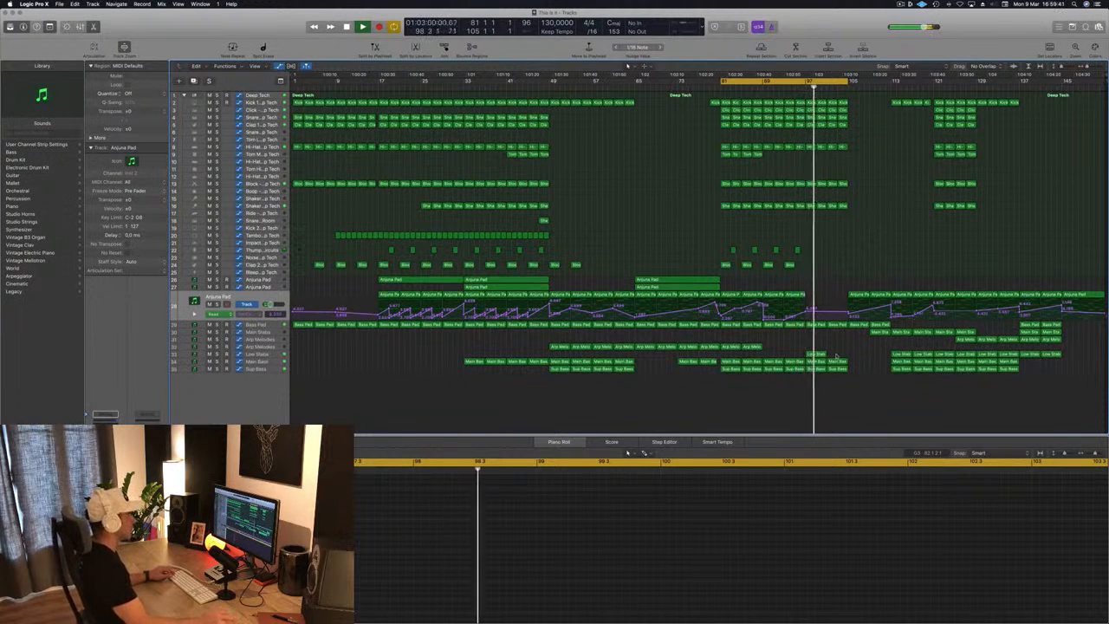
left_click(816, 354)
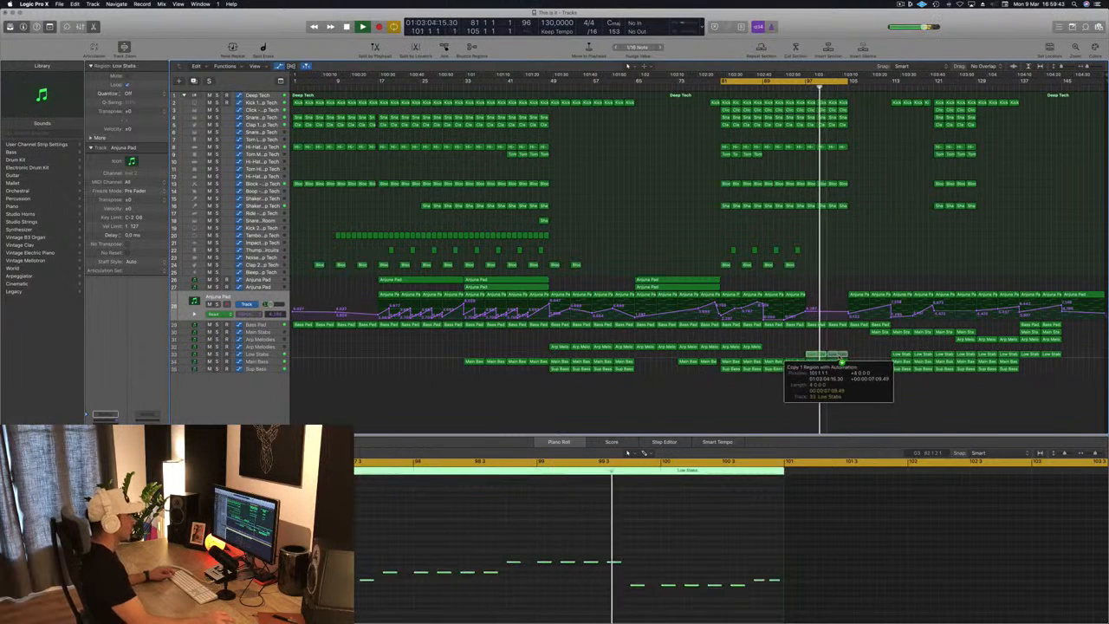
left_click(837, 354)
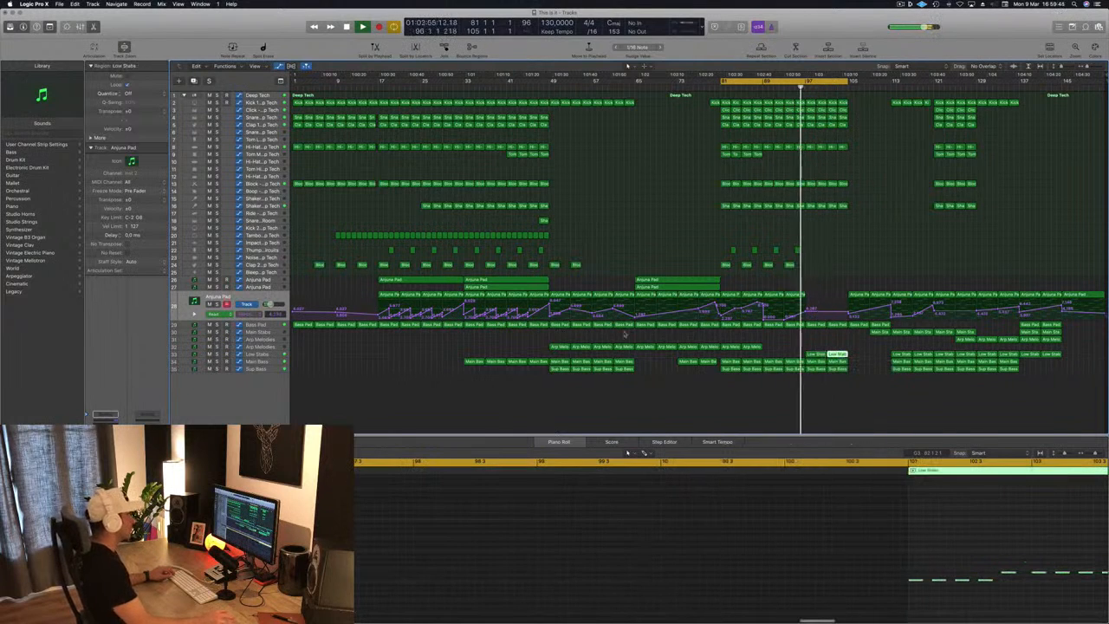
Step: Raise the Low Stabs filter cutoff automation from bar 97 through bar 101 to a peak at bar 105
left_click(278, 356)
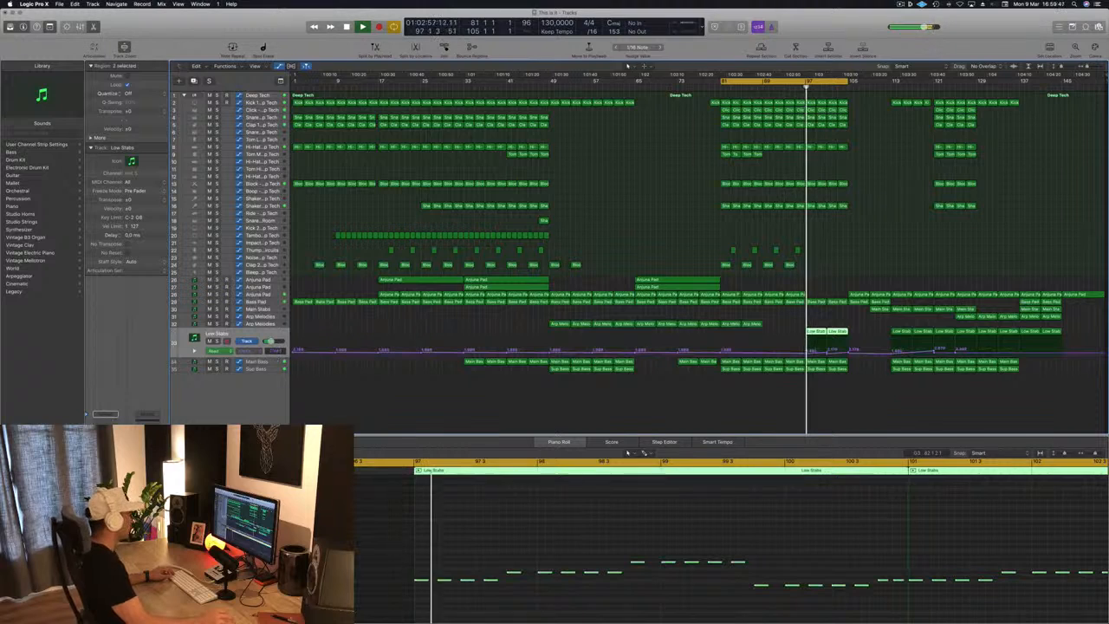
left_click(827, 353)
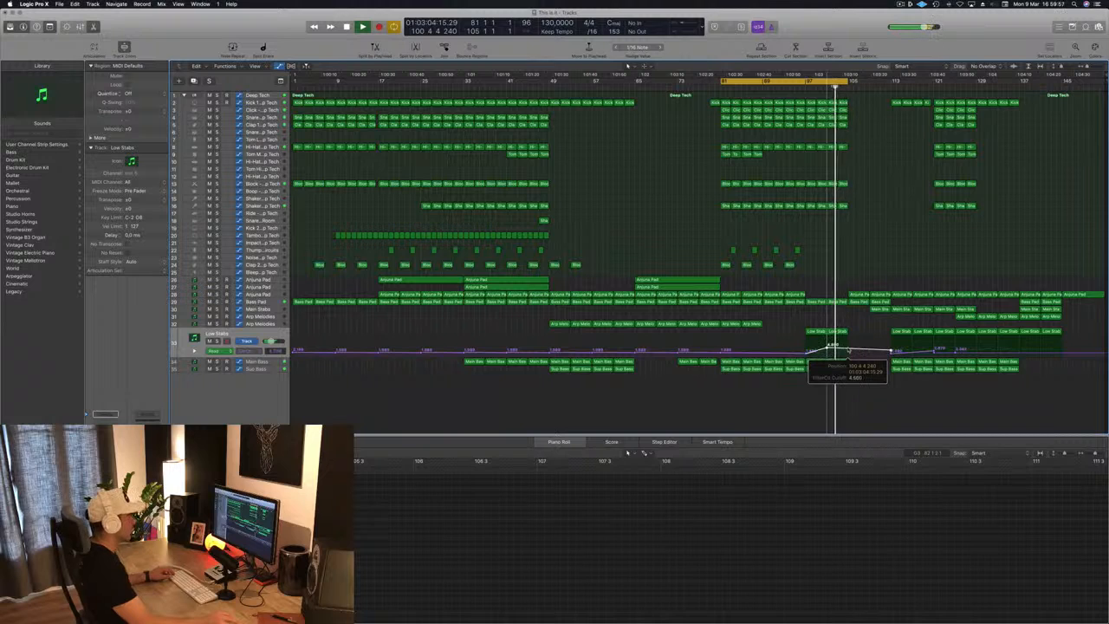
left_click(849, 351)
left_click_drag(848, 351, 848, 343)
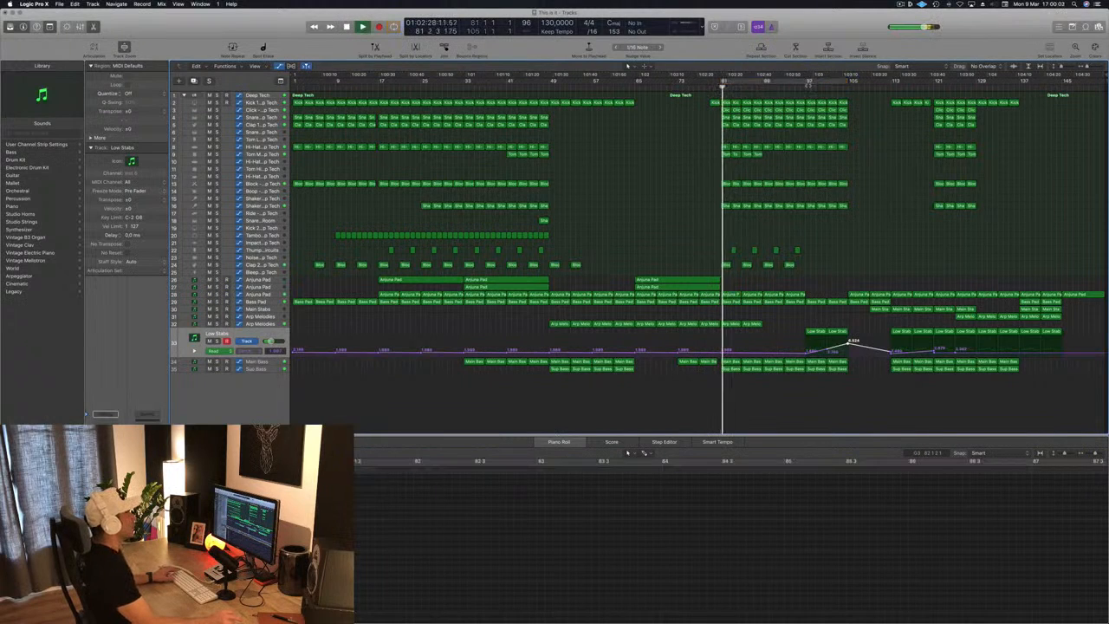
Step: Repeat the section from bar 97 to bar 105 once, and copy the two Anjuna Pad regions at bar 65 to bar 97
left_click_drag(822, 85, 846, 86)
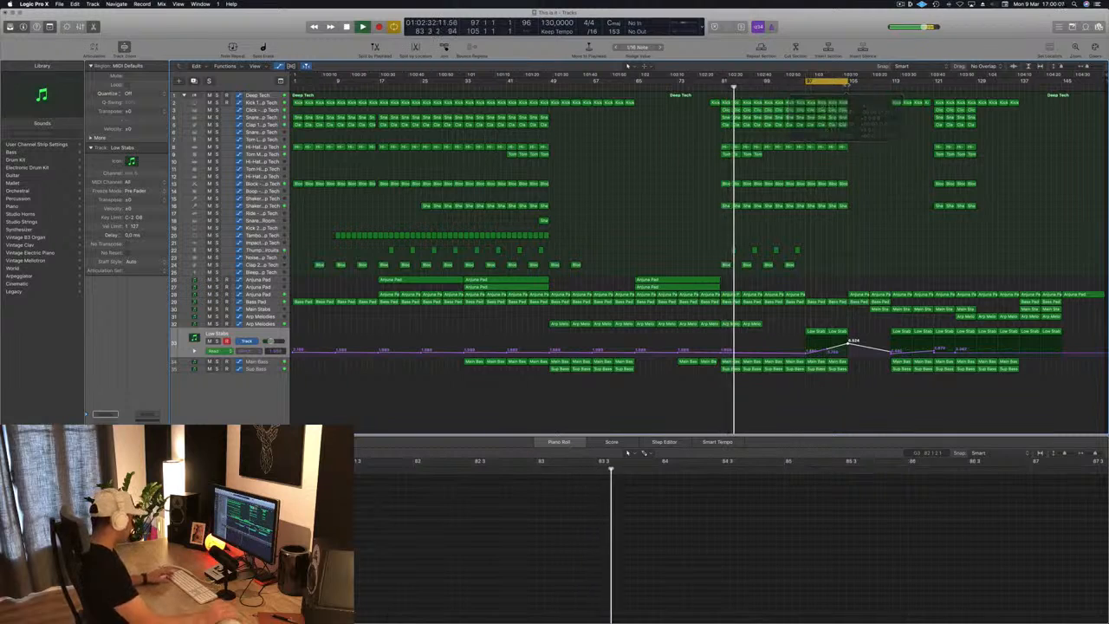
key("super+r")
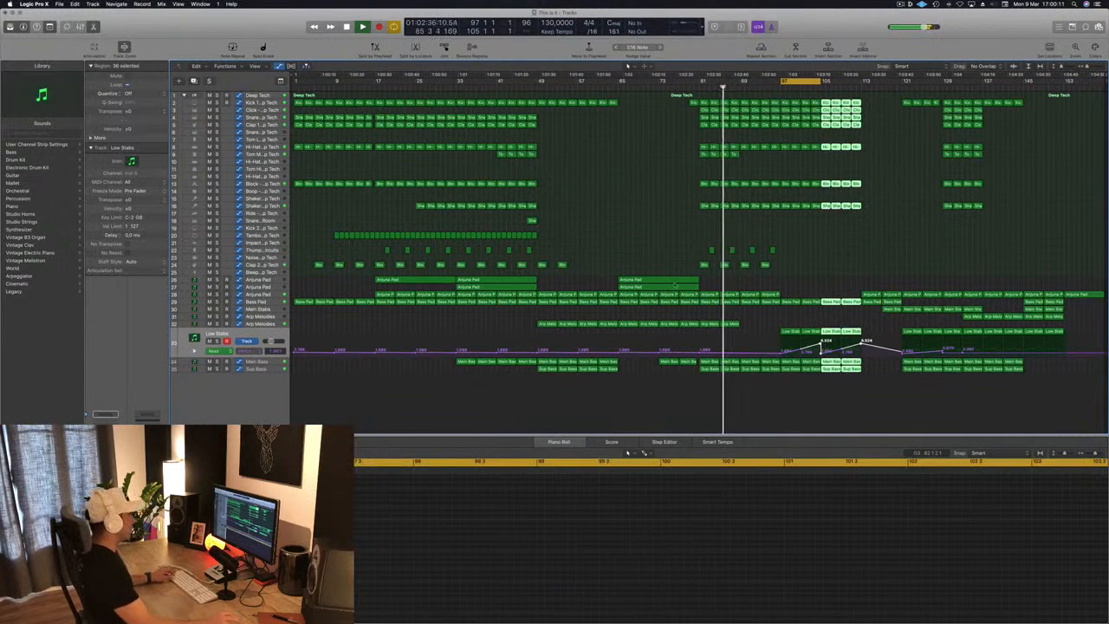
left_click_drag(606, 283, 831, 281)
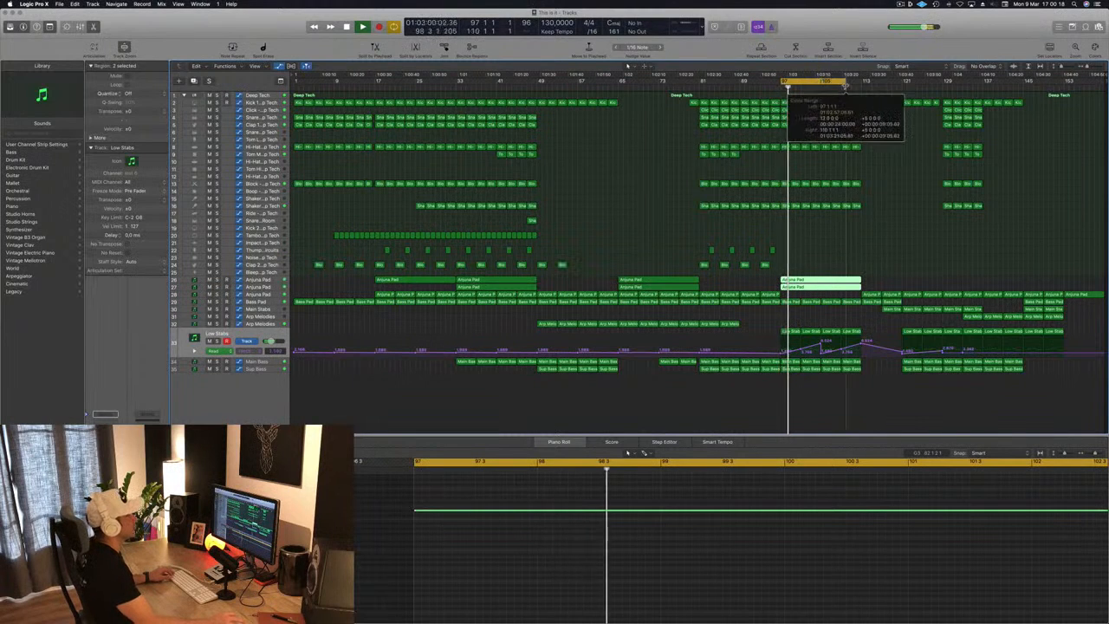
Step: Copy the Snare Room track's region from bar 47 to bar 111 and level the Low Stabs automation between bars 105 and 113
left_click_drag(531, 220, 855, 221)
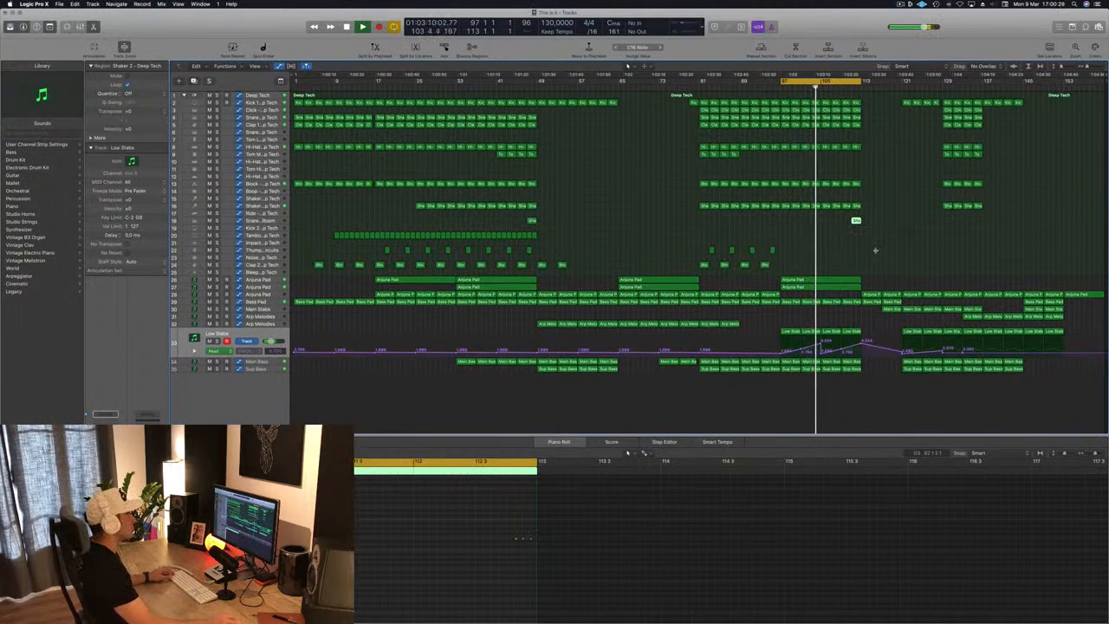
left_click(820, 256)
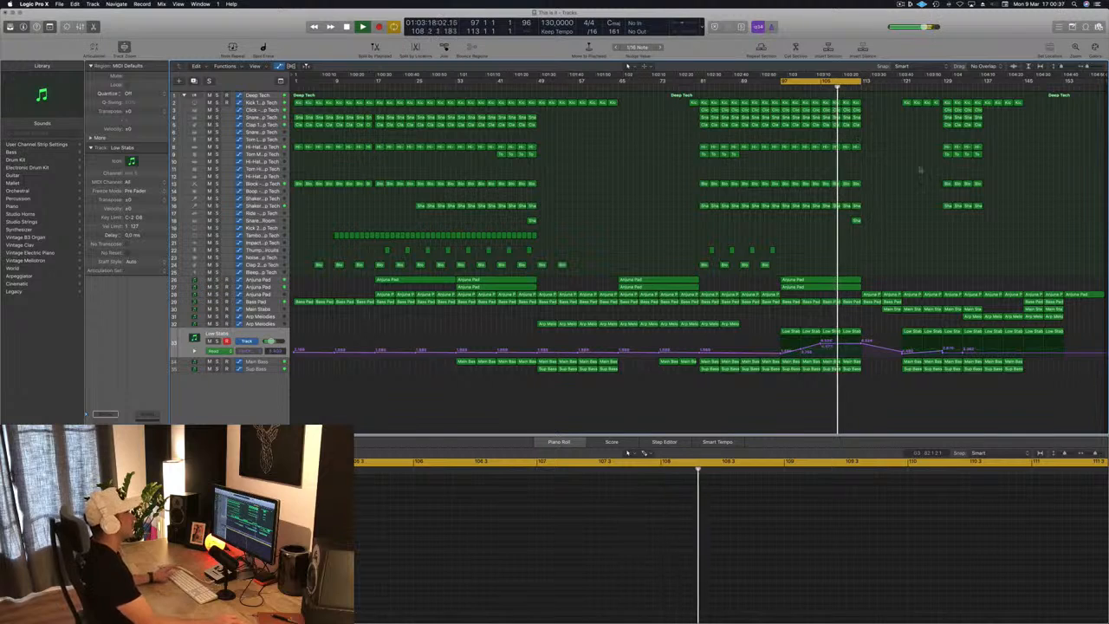
key("space")
key("space")
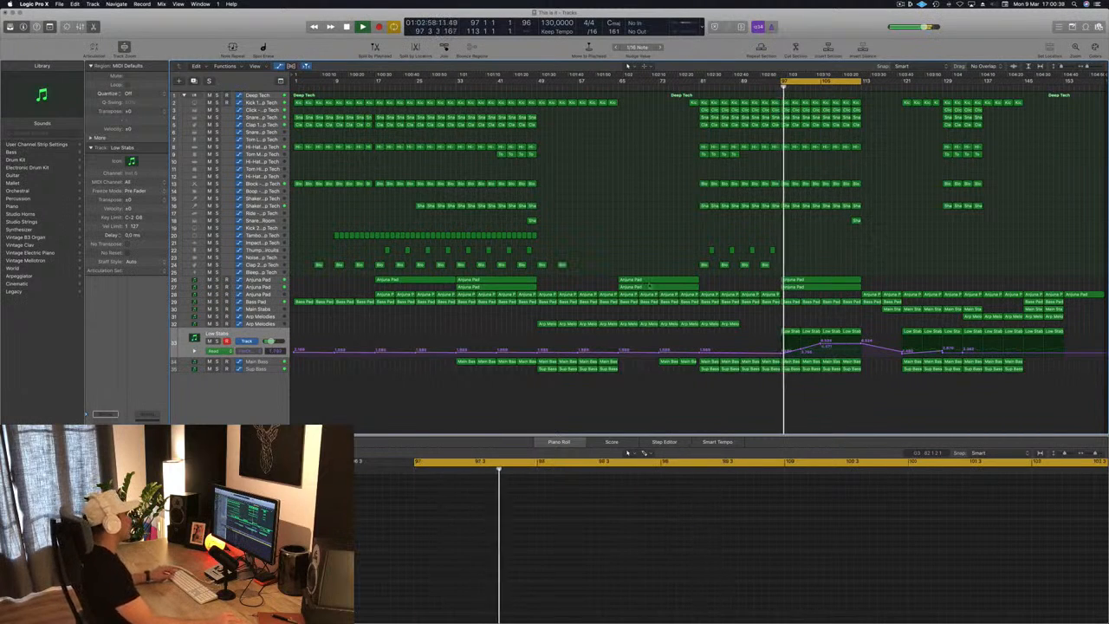
Step: Copy the Main Stabs region at bar 117 to bars 105 and 109, and shape its automation into a rise toward bar 113
left_click(267, 317)
left_click(267, 312)
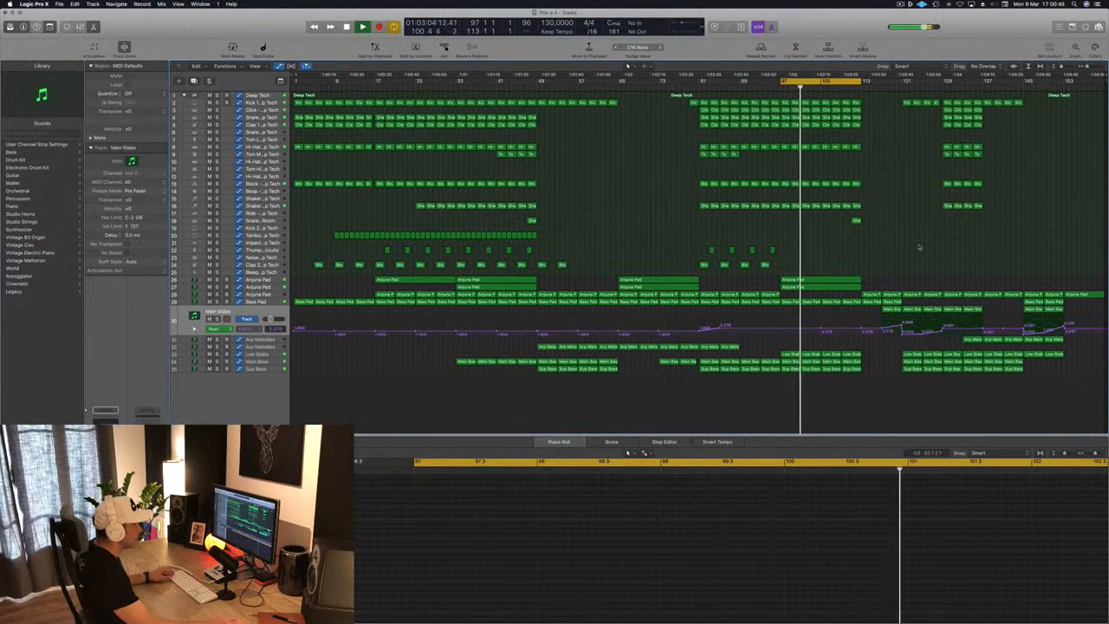
left_click_drag(876, 314, 849, 318)
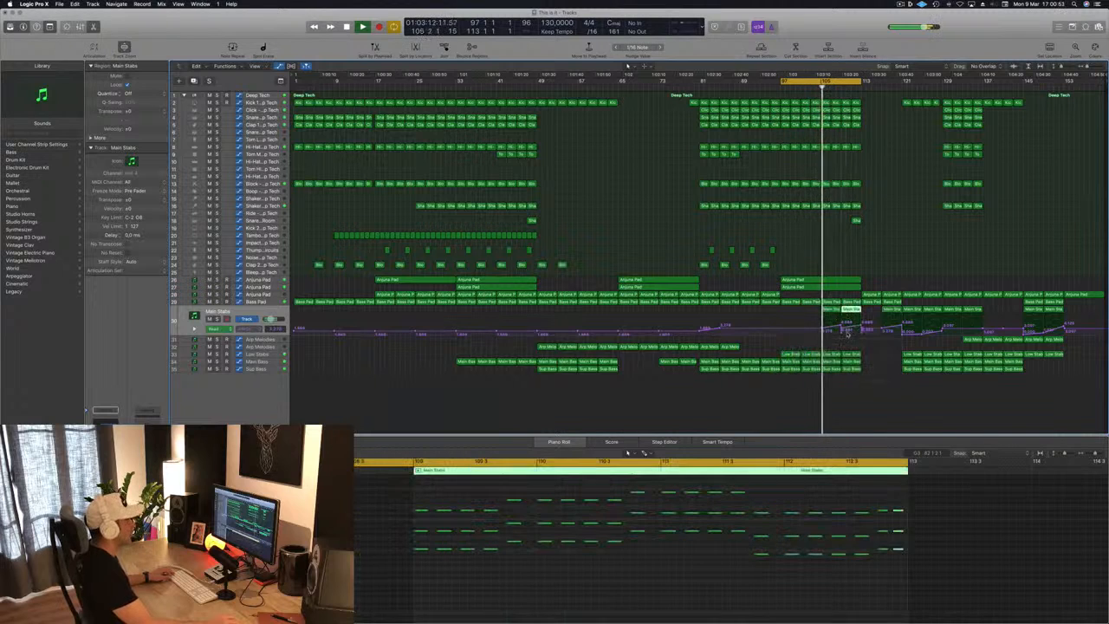
left_click(844, 330)
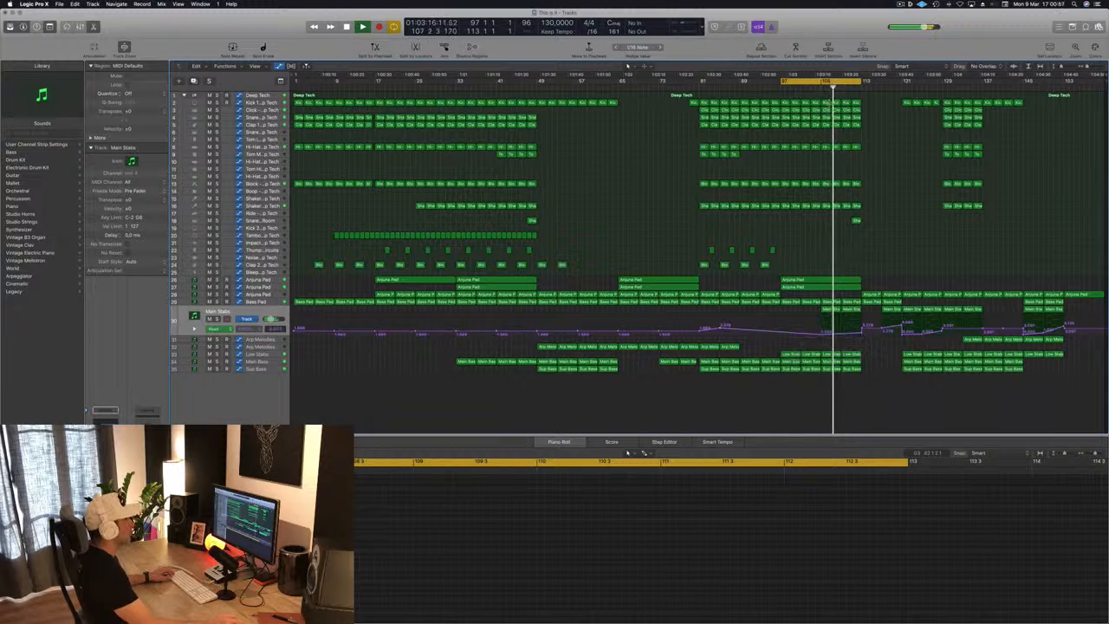
Step: Replay the section from about bar 96 into bar 113 and review how the pads and rising stabs build
left_click(817, 89)
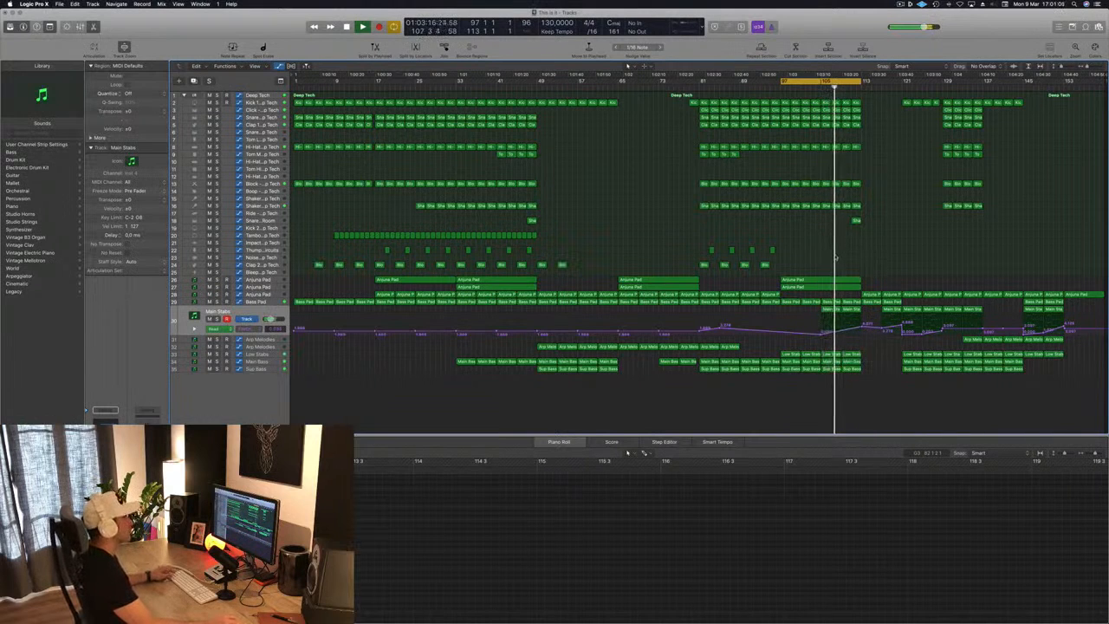
key("super+Right")
key("super+Right")
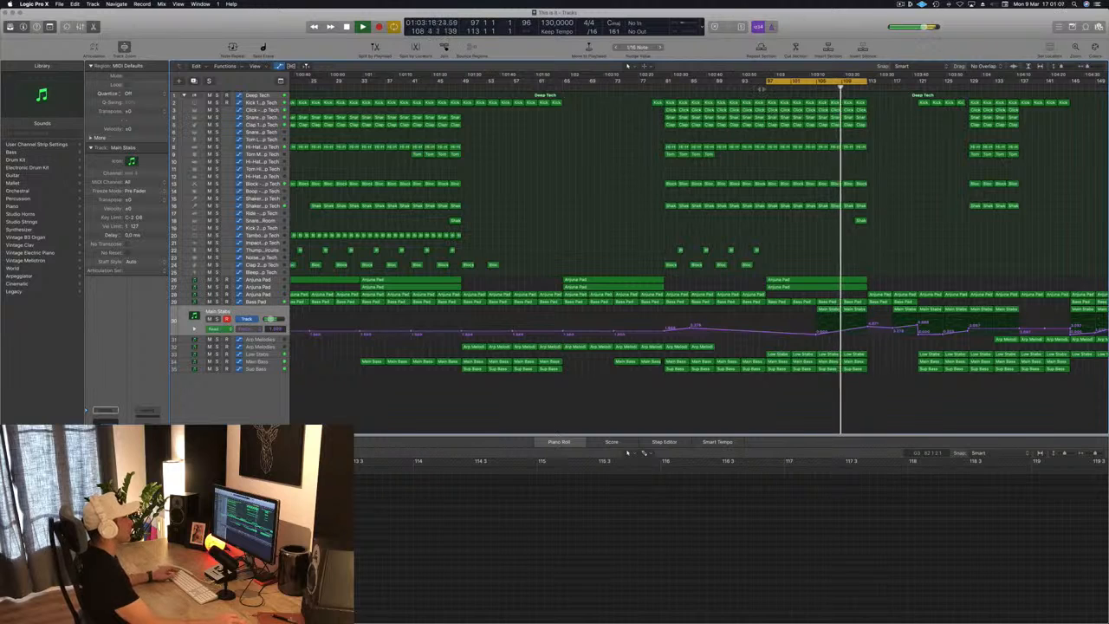
left_click(760, 88)
key("super+Left")
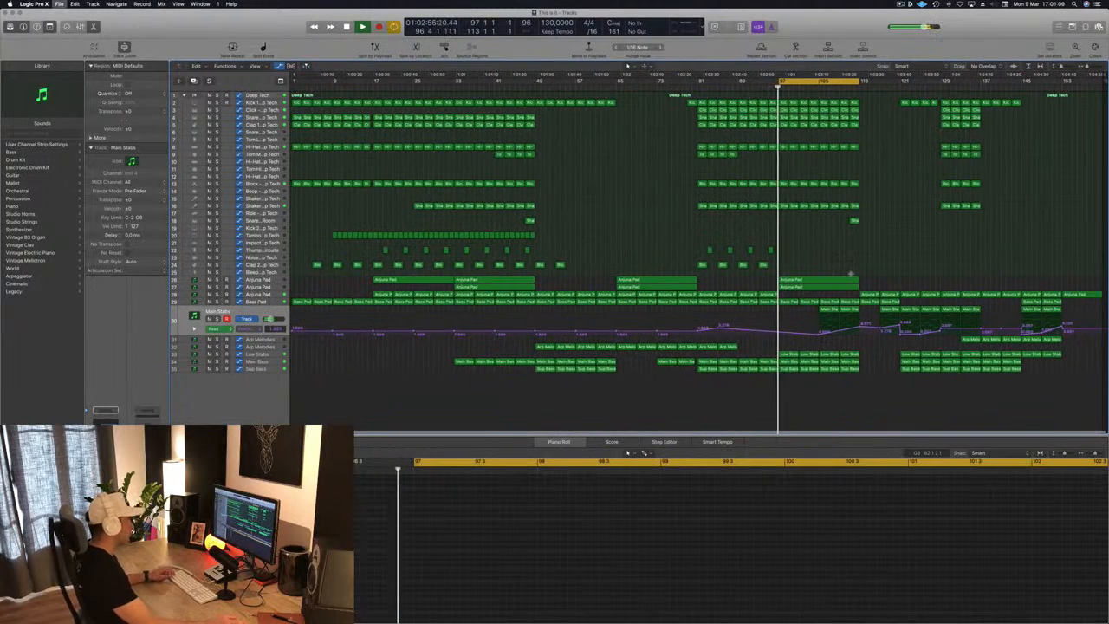
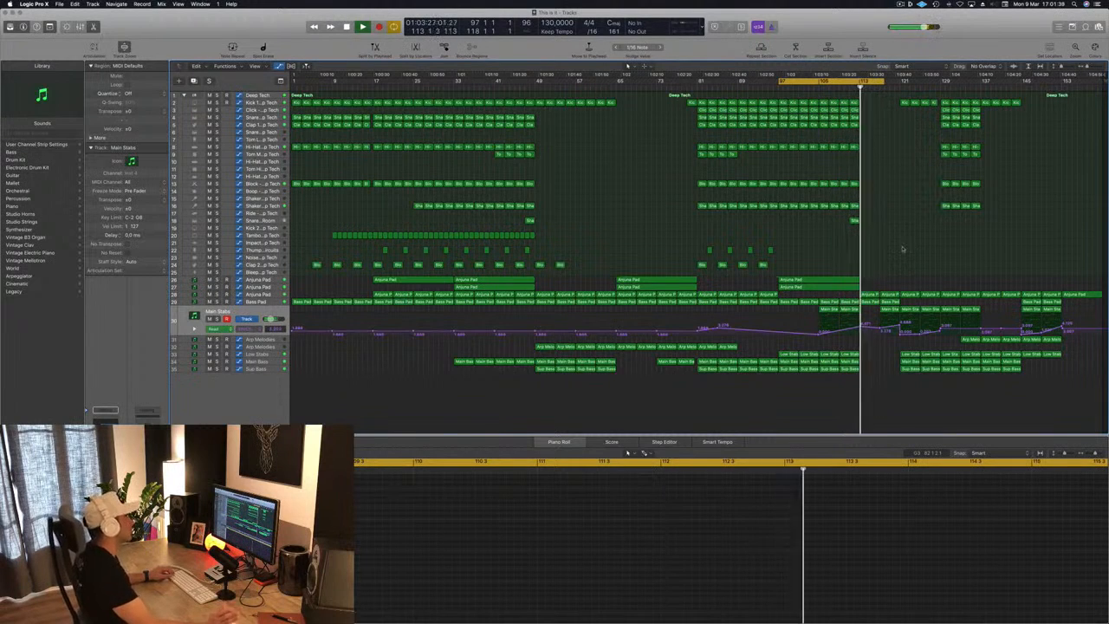
key("space")
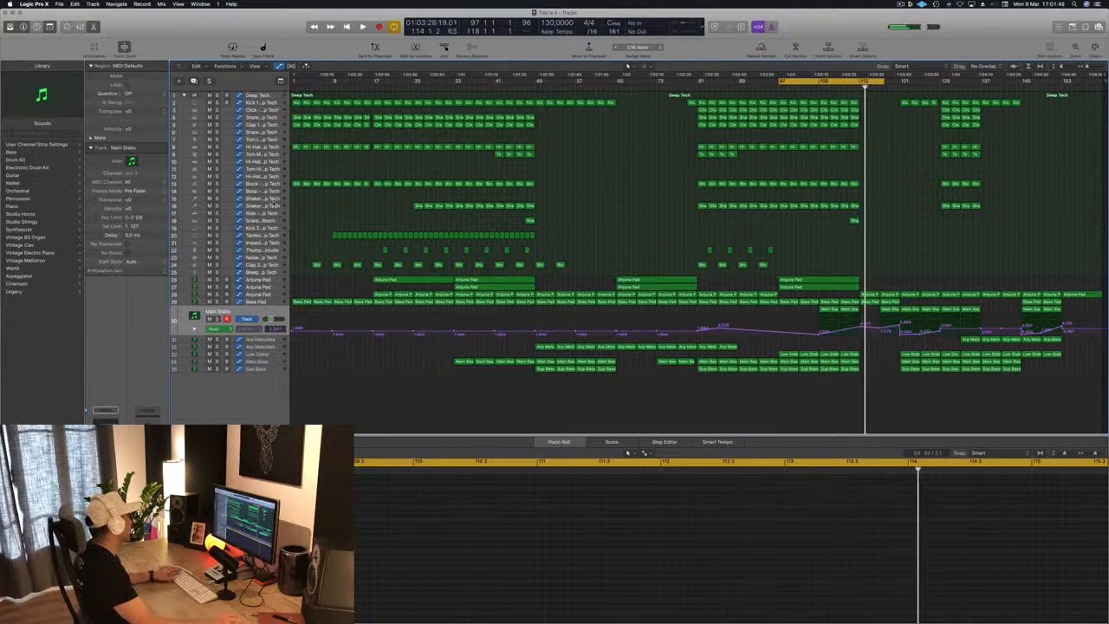
Step: Copy the Snare Room track's region at bar 111 to the Hi-Hat 2 track at bar 113 and reduce it to a single opening note
left_click(259, 205)
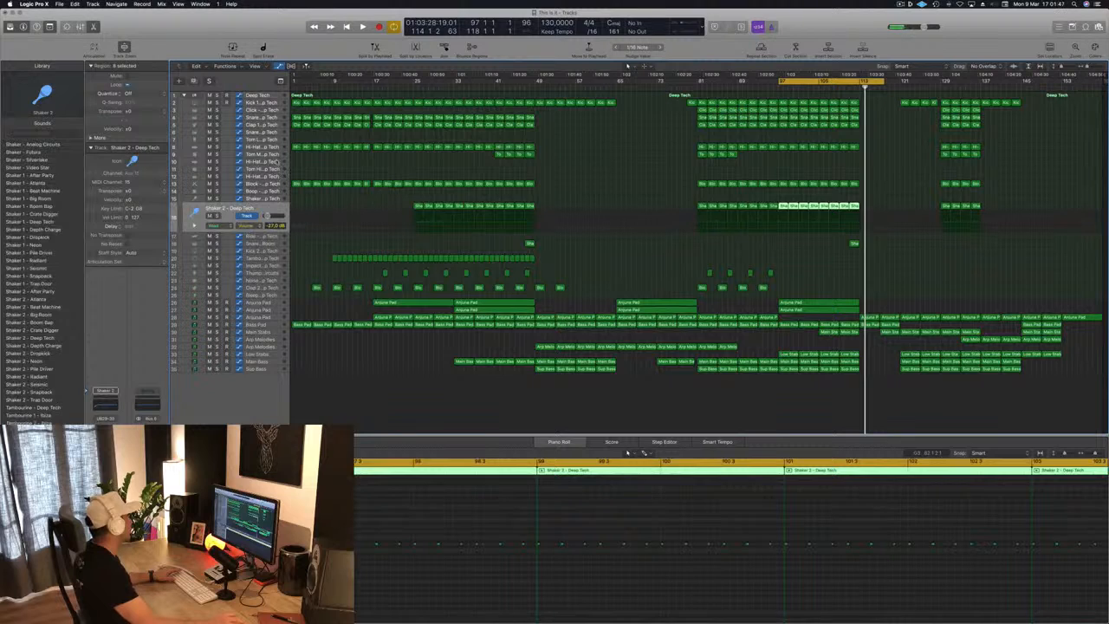
left_click(260, 163)
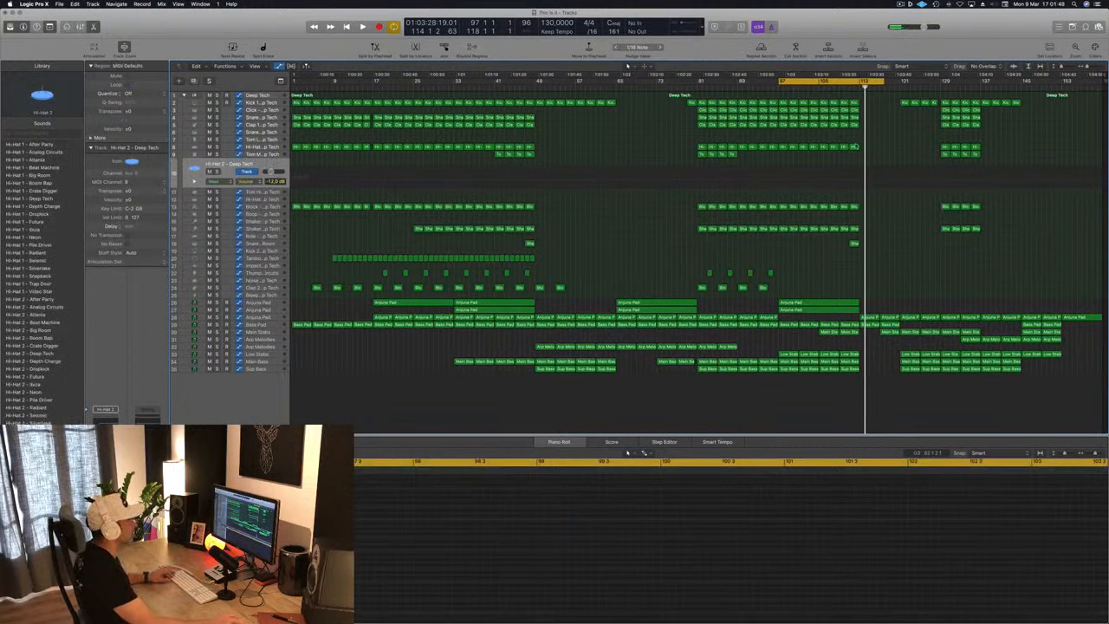
left_click_drag(853, 244, 865, 173)
left_click_drag(731, 561, 816, 537)
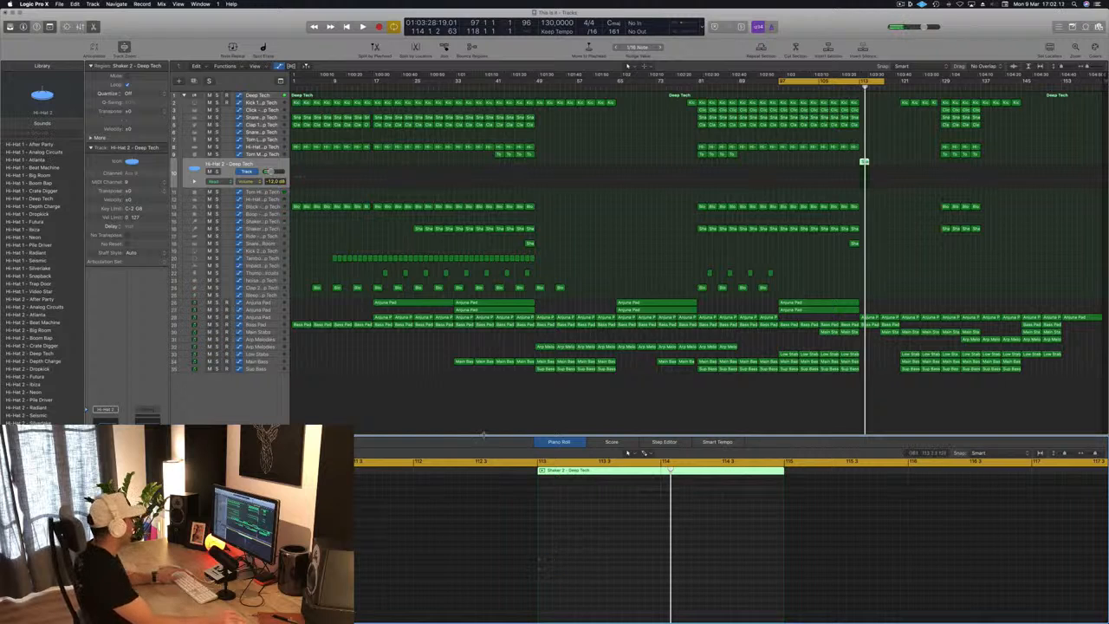
Step: Move the cycle range to start at bar 113 and audition the single hit on the Hi-Hat 2 track
left_click_drag(806, 83, 888, 87)
key("space")
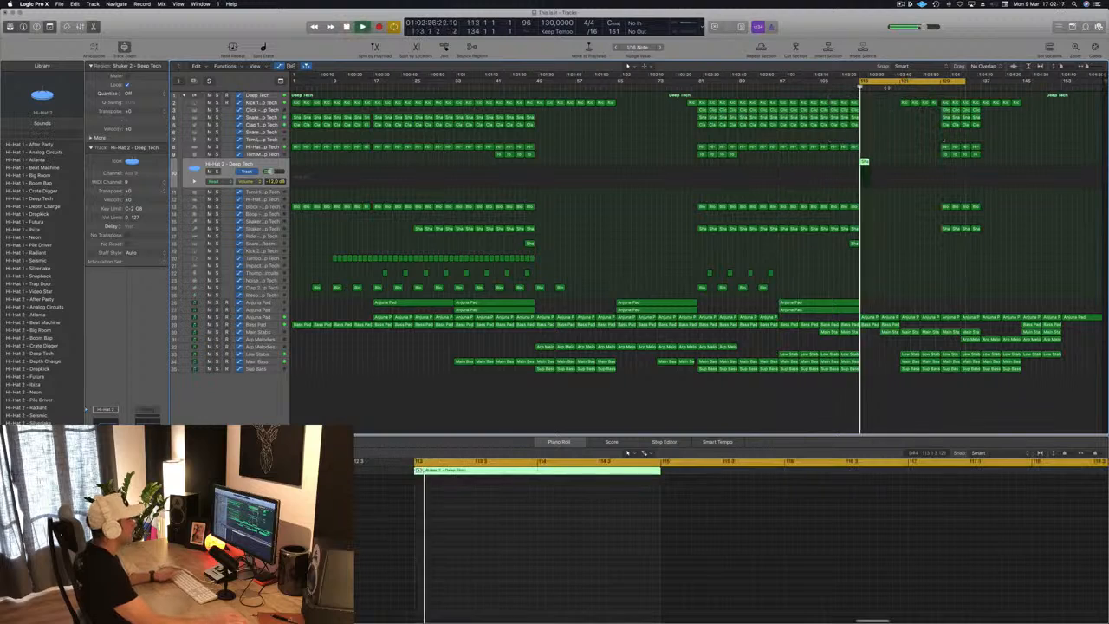
key("space")
key("space")
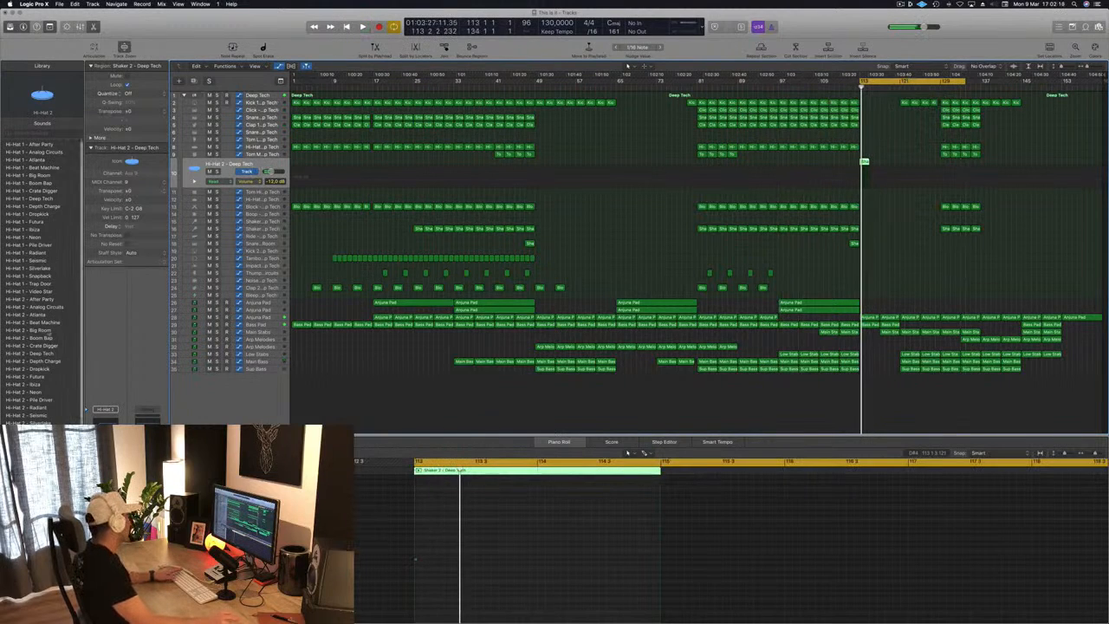
Step: Replace the Hi-Hat 2 track's sound with a cymbal, trying Crash - After Party and settling on Crash - Analog Circuits
scroll(50, 330, "down", 1)
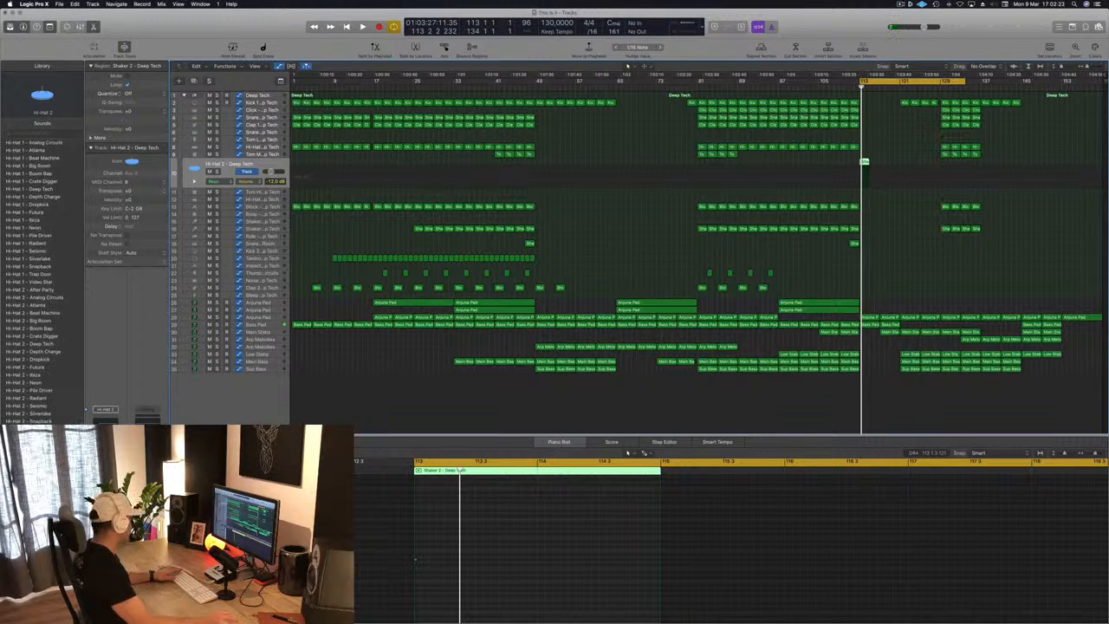
left_click(34, 269)
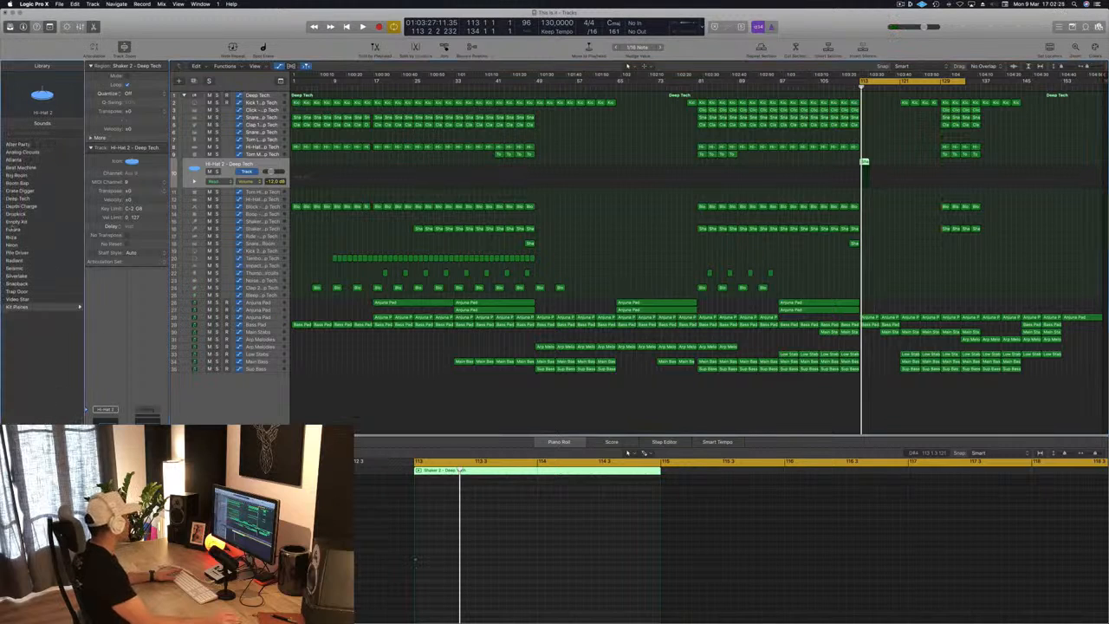
left_click(29, 308)
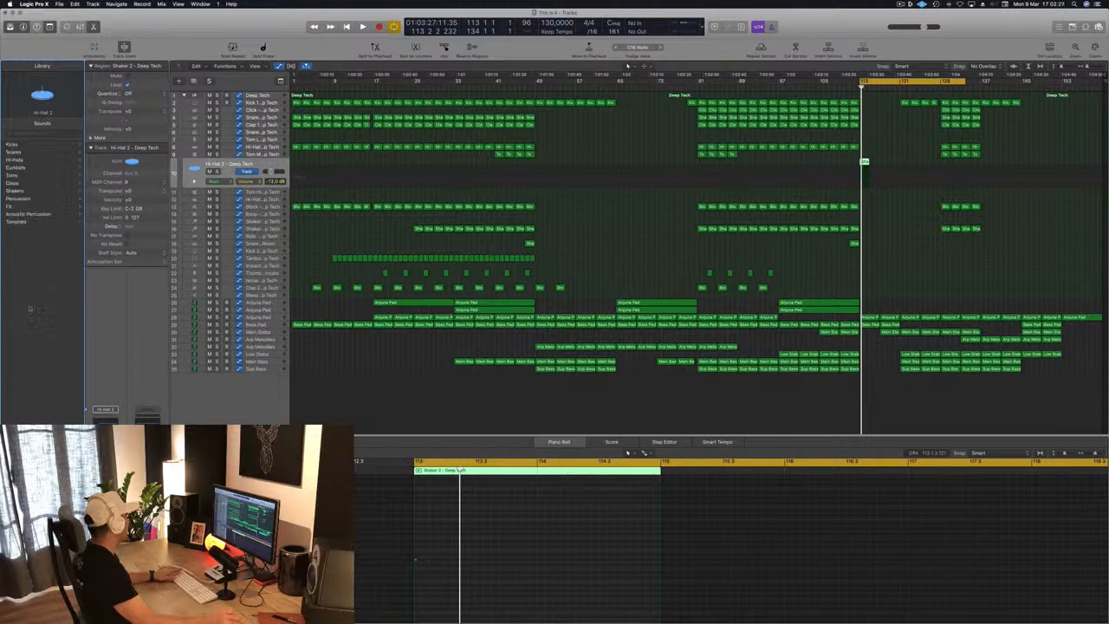
left_click(17, 167)
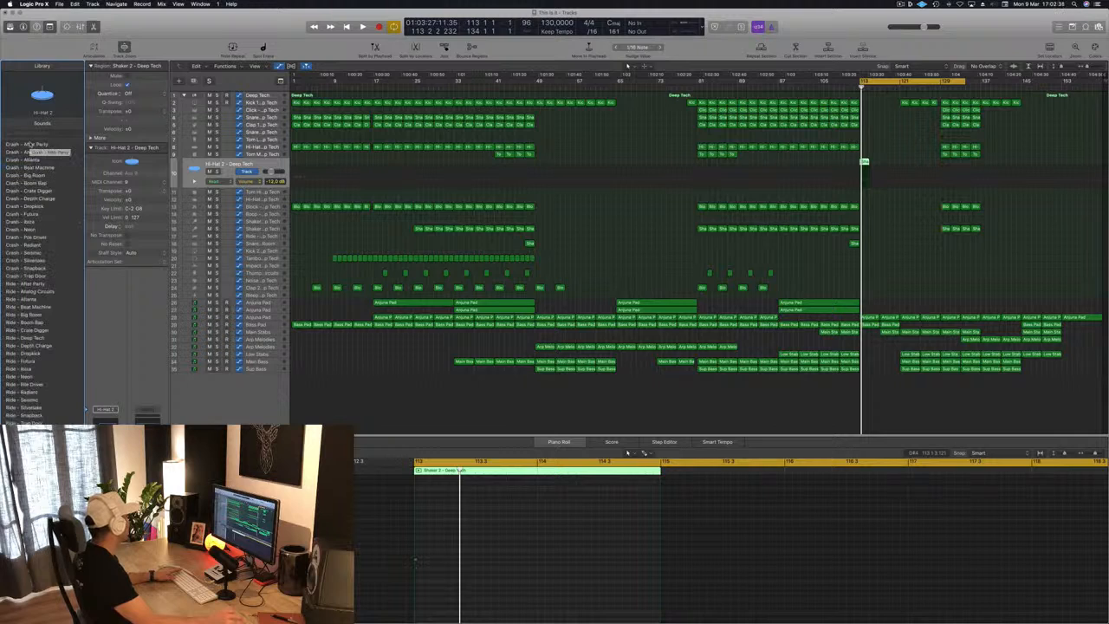
left_click(26, 144)
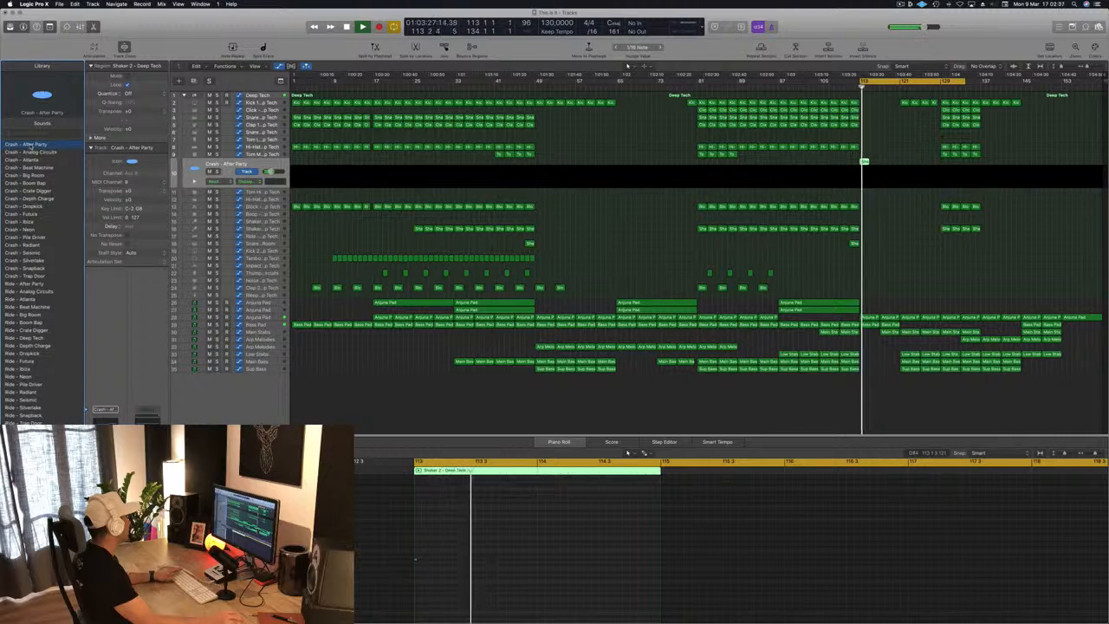
left_click(32, 152)
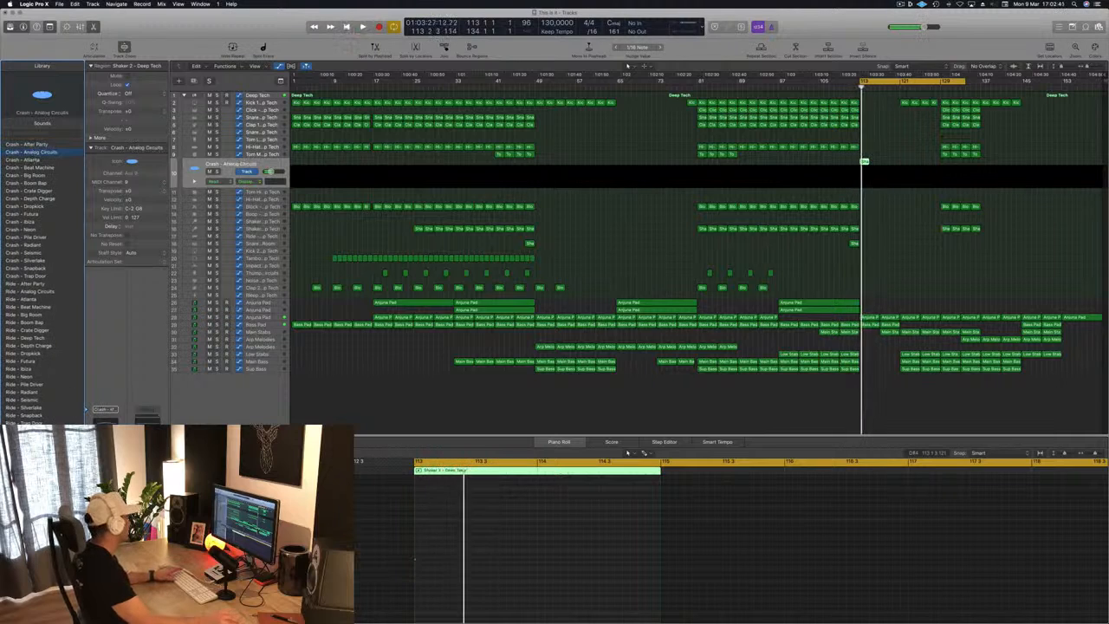
Step: Play back the transition into bar 113 to check the crash hit in context
key("space")
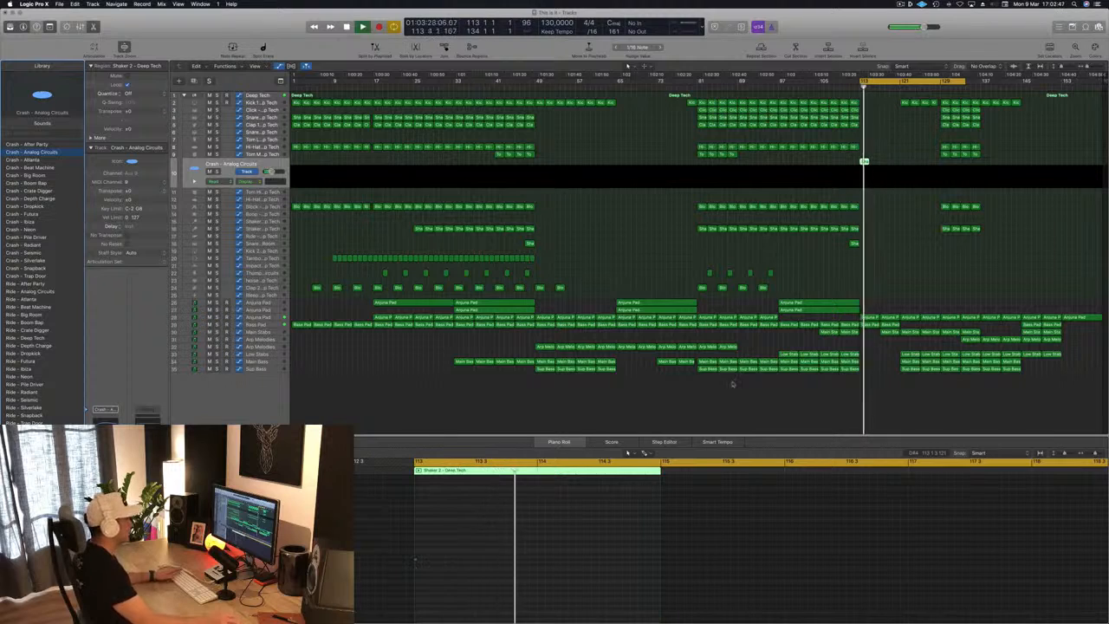
left_click(936, 266)
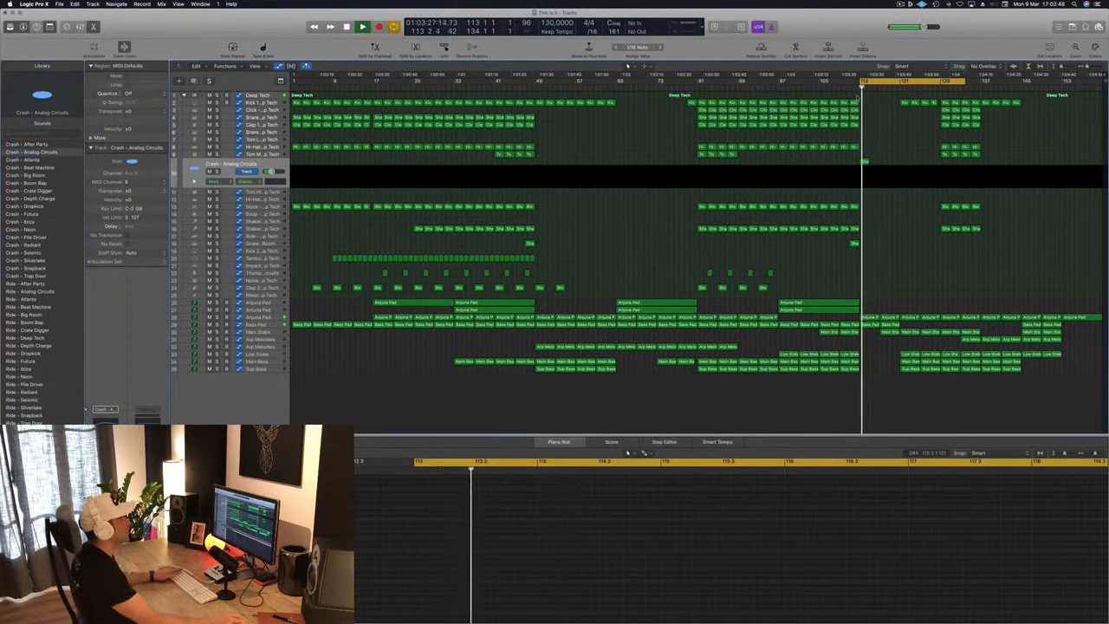
left_click(846, 90)
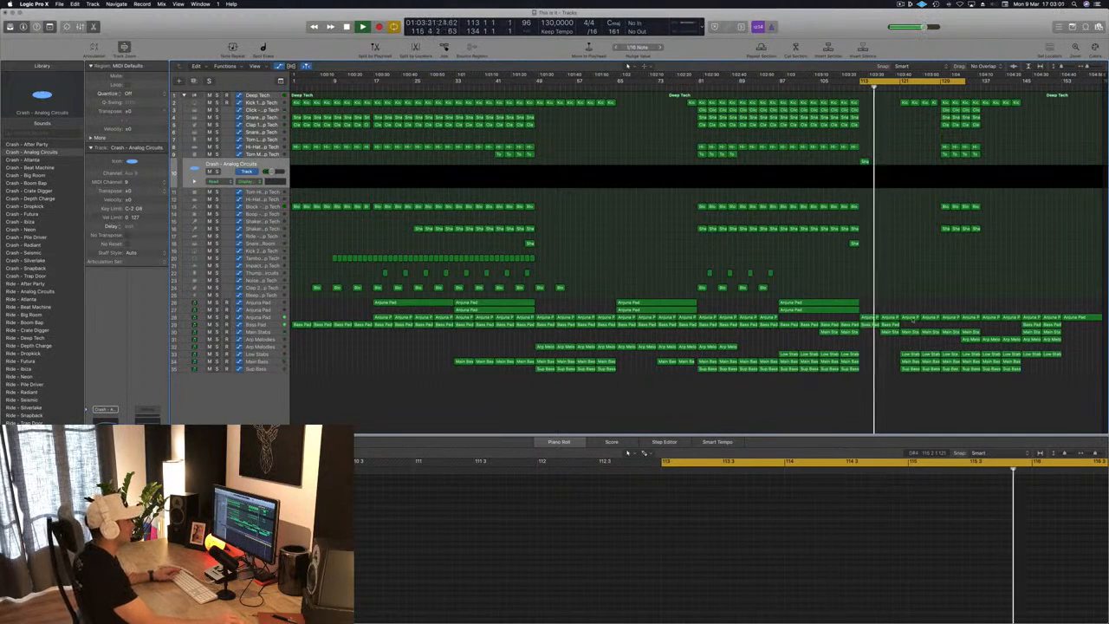
Step: Copy the Main Stabs region at bar 105 to bar 113 and audition the join
left_click(258, 331)
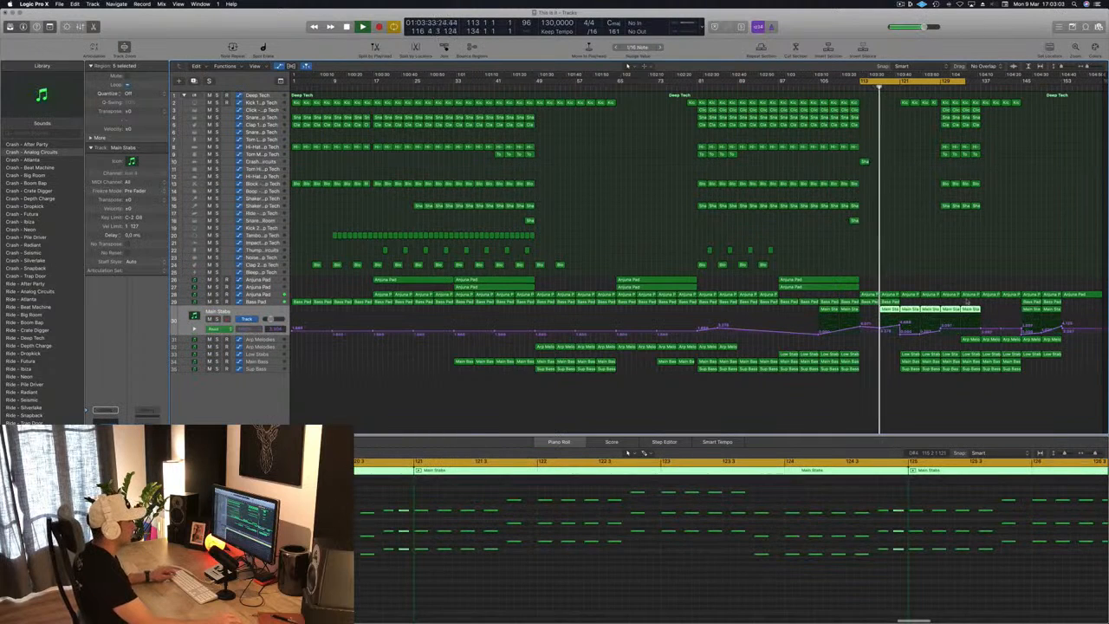
left_click(933, 257)
key("space")
left_click(828, 309)
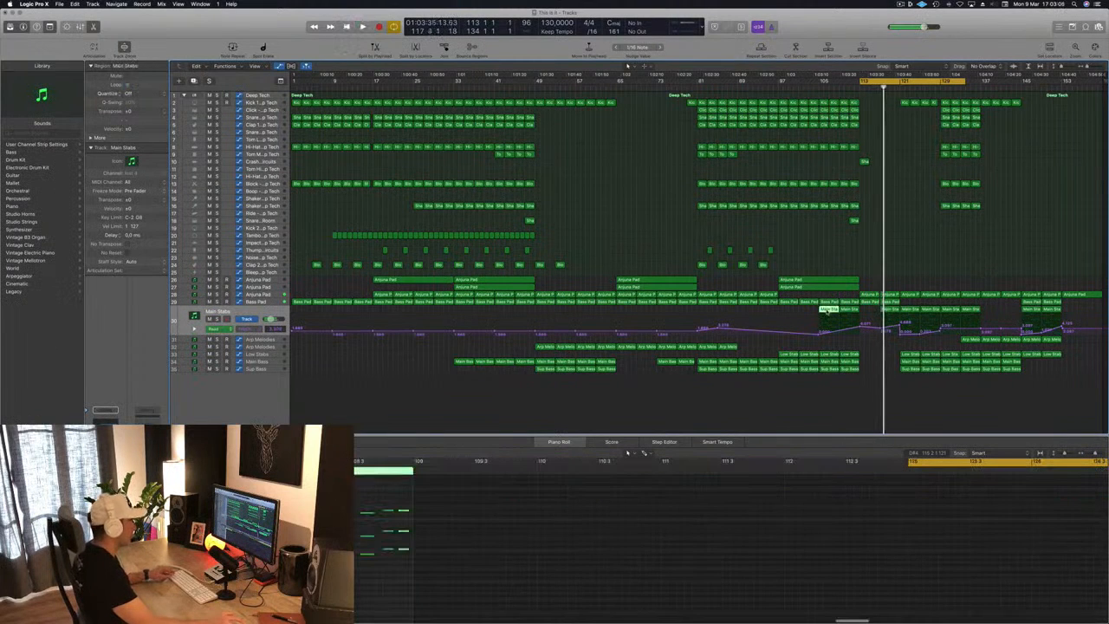
left_click_drag(829, 311, 876, 317)
key("space")
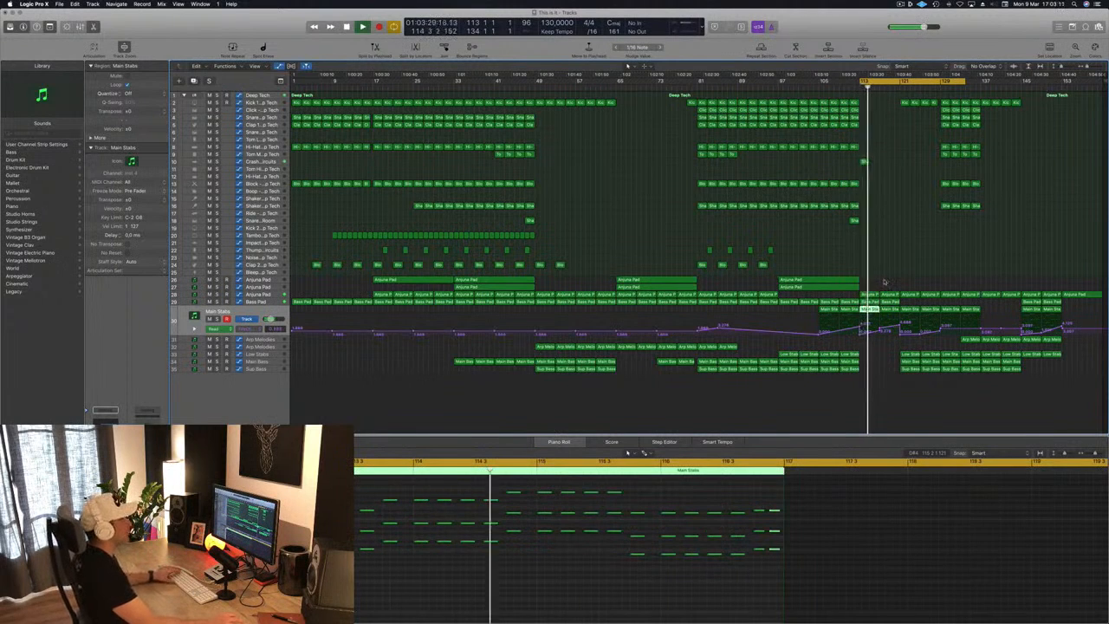
key("space")
Step: Replay the arrangement from about bar 96 toward bar 113 and review the Main Stabs automation across the transition
left_click(773, 81)
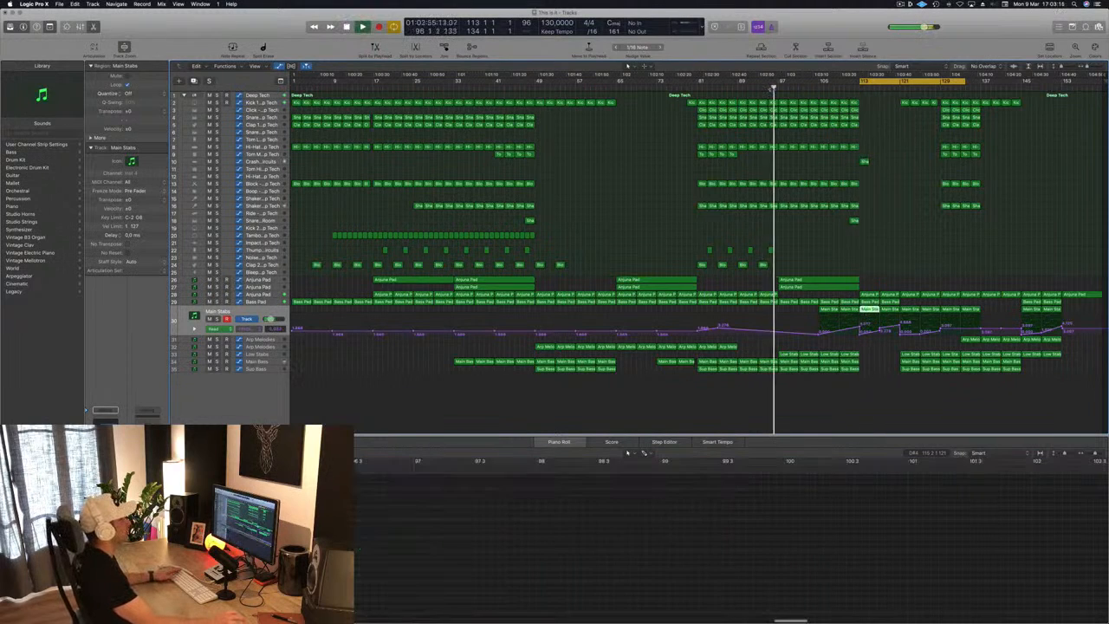
left_click(892, 224)
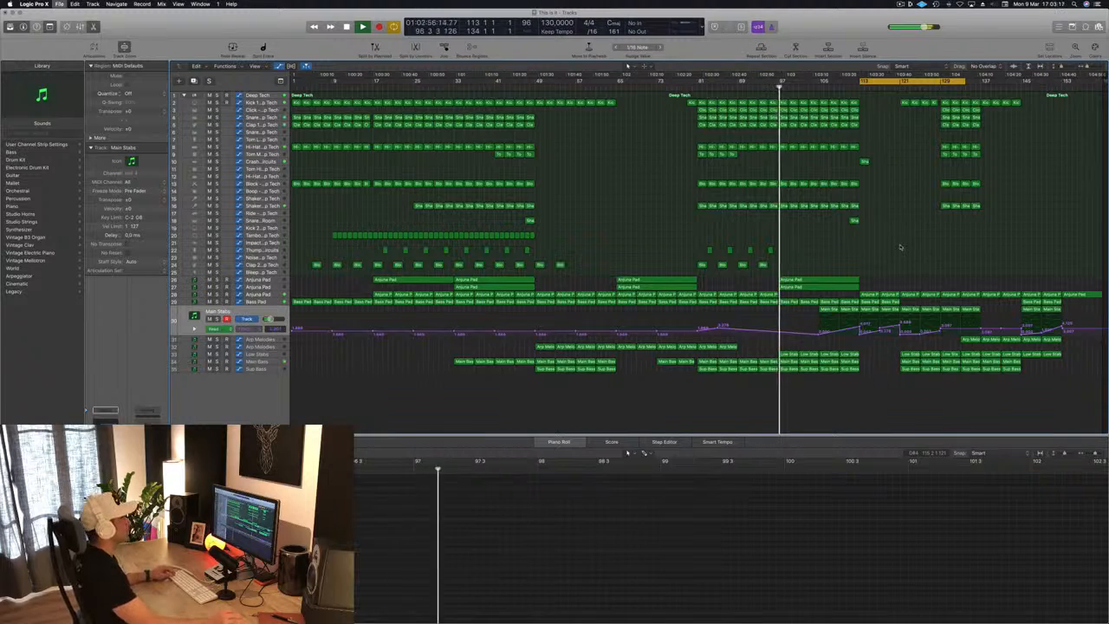
scroll(898, 247, "down", 1)
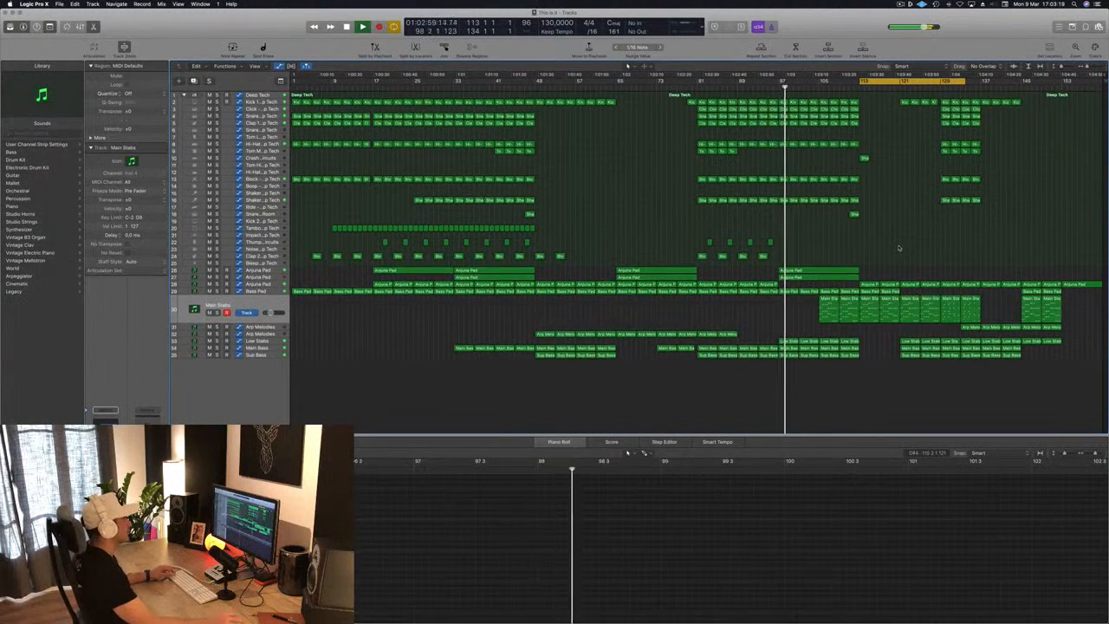
scroll(900, 238, "up", 2)
scroll(899, 237, "up", 1)
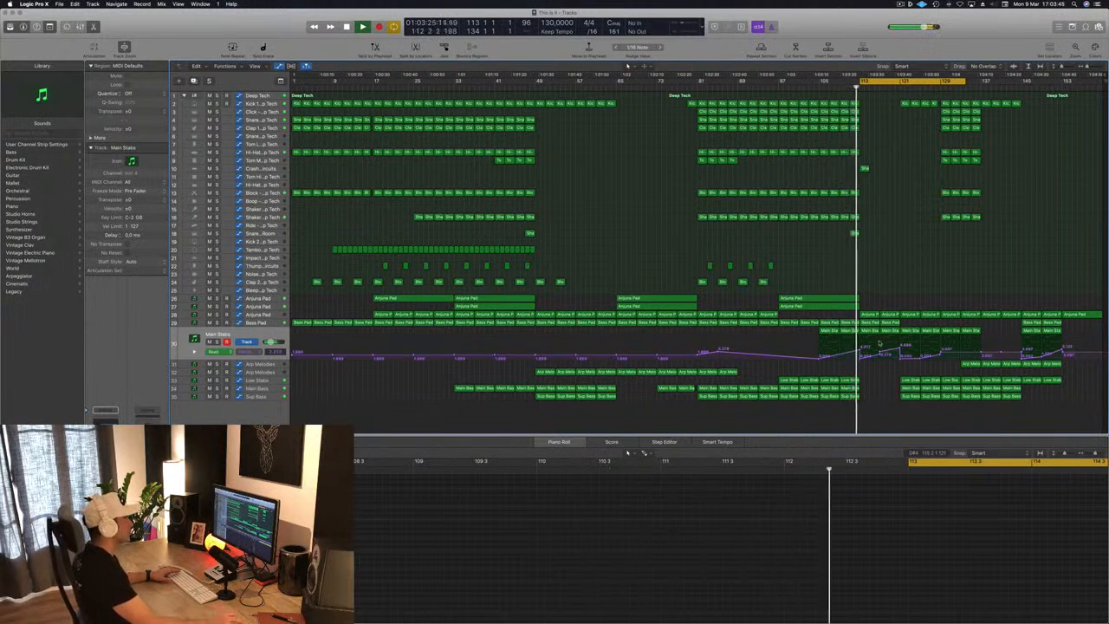
Step: Adjust the Main Stabs automation just after bar 113 and reshape the Anjuna Pad automation into a steep rise toward bar 121
left_click_drag(880, 352, 881, 356)
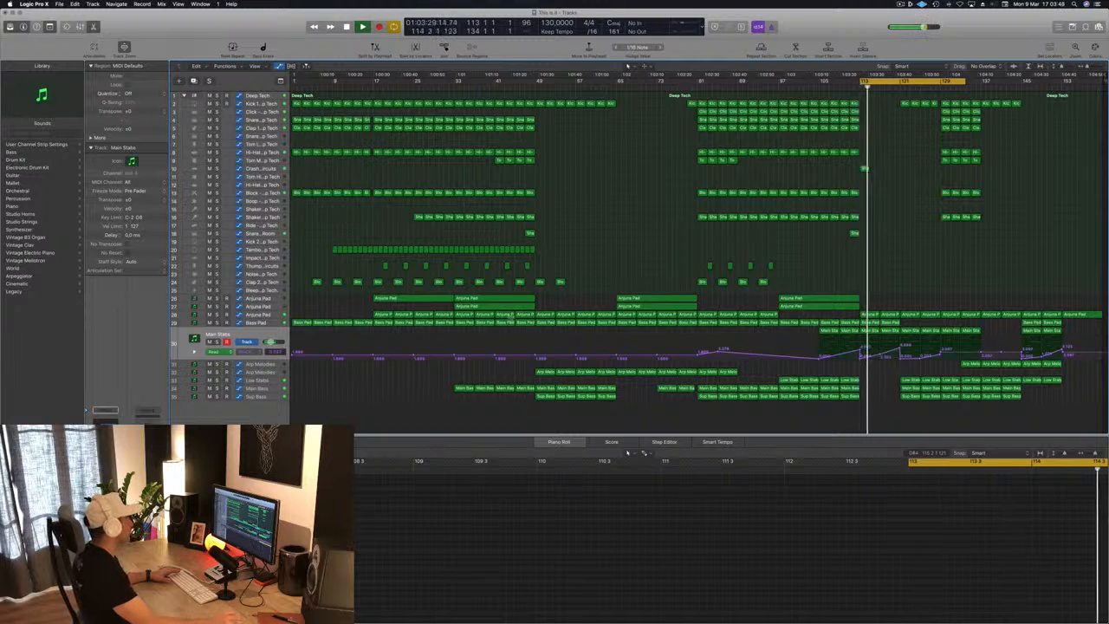
left_click(276, 315)
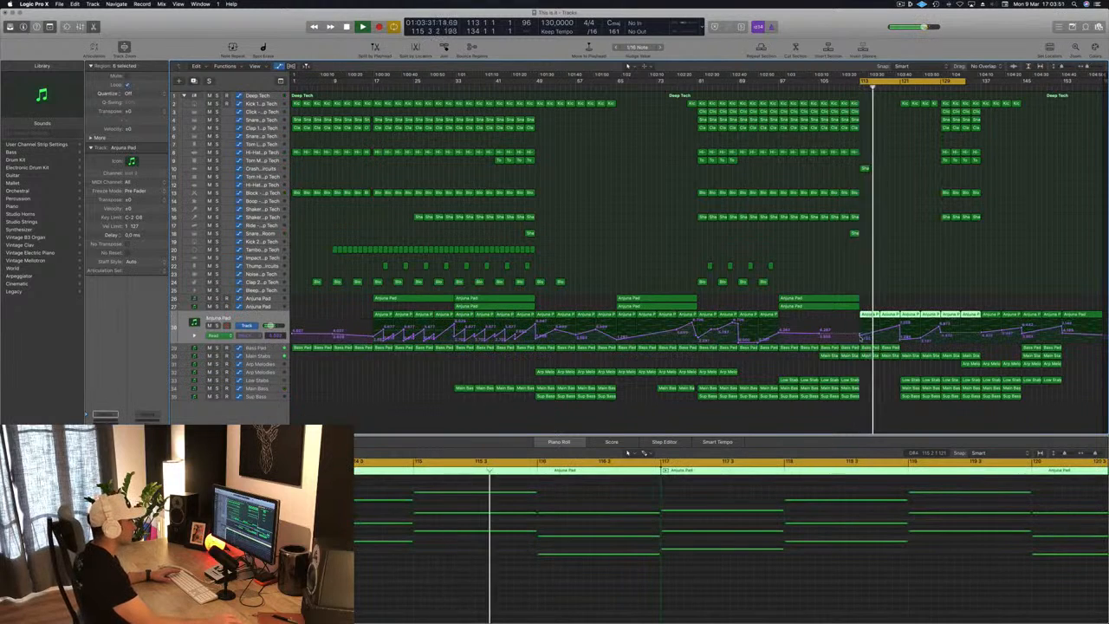
left_click_drag(861, 336, 900, 338)
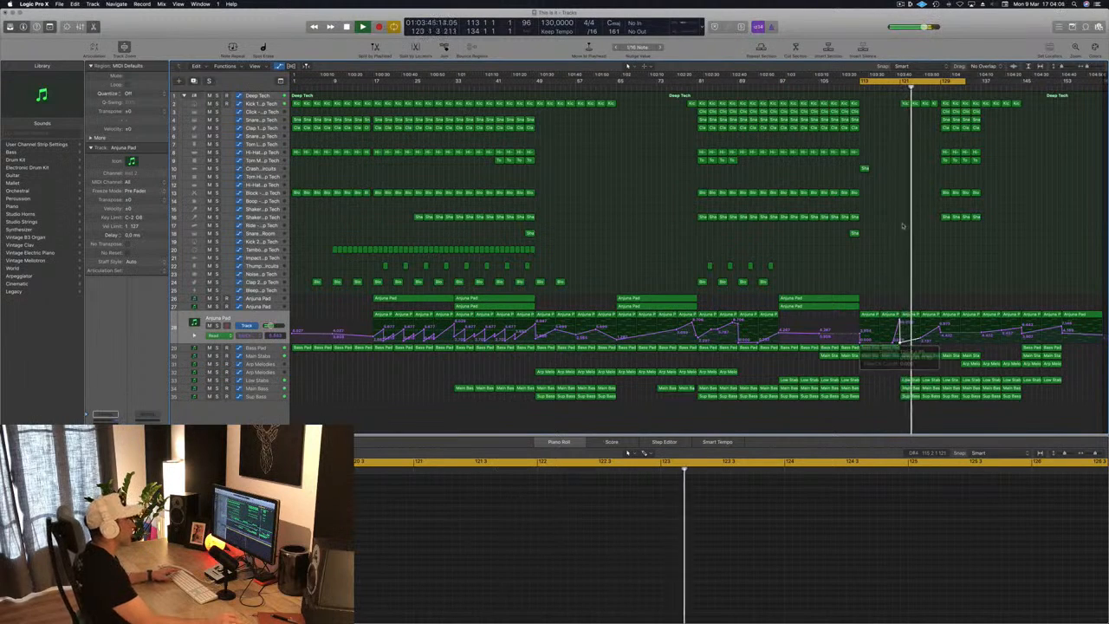
key("space")
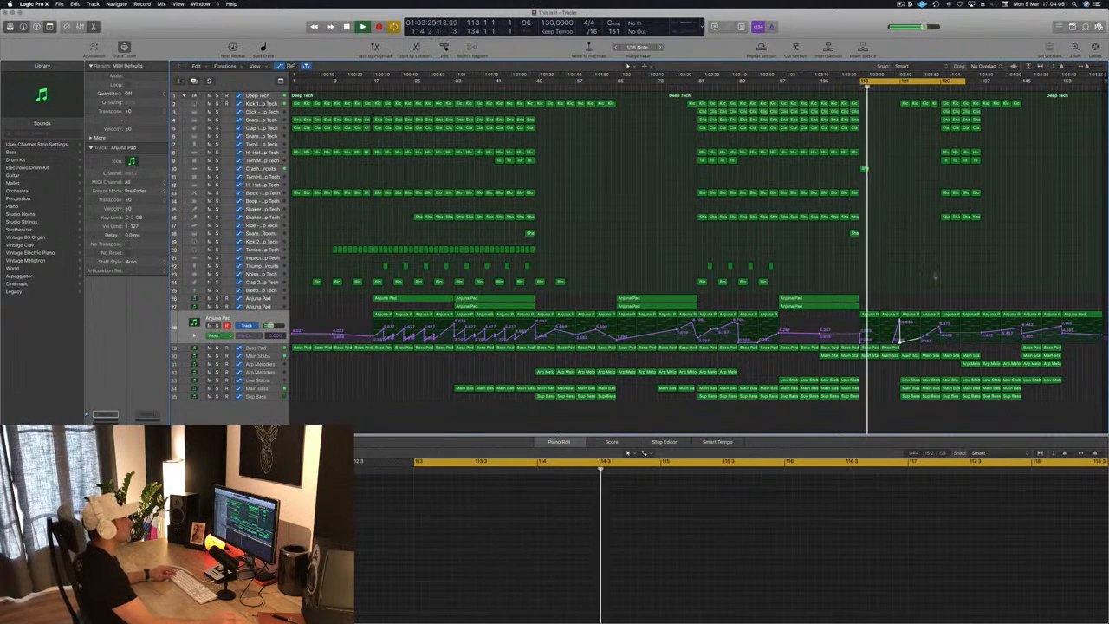
Step: Listen through the breakdown from bar 113 to about bar 127 and examine its arrangement against the preceding drop
scroll(920, 275, "up", 5)
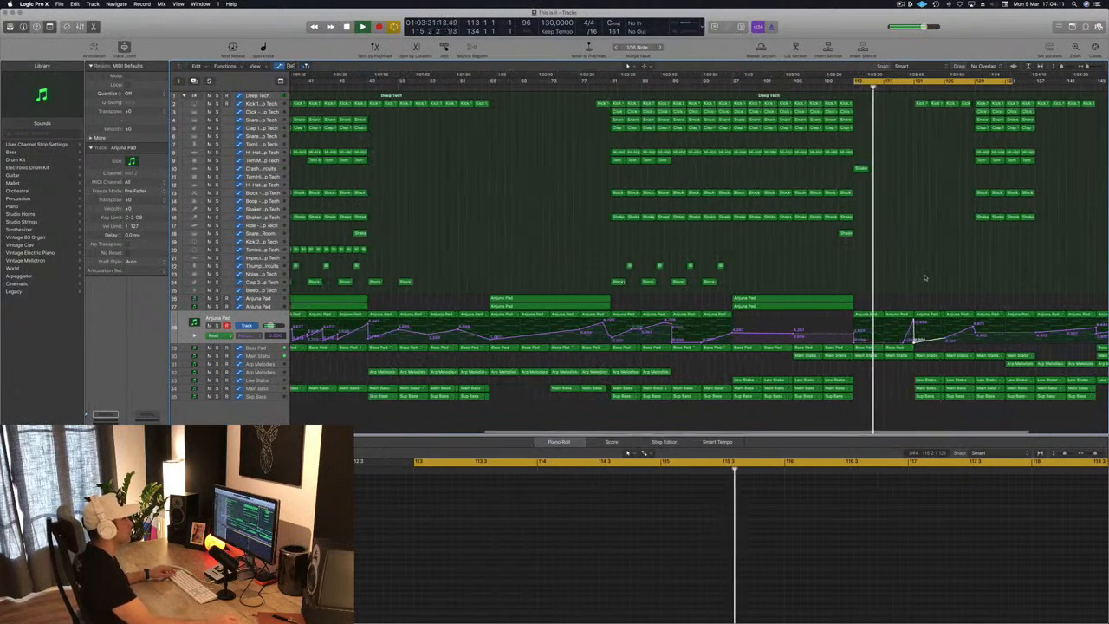
scroll(925, 278, "left", 2)
scroll(1052, 274, "left", 4)
scroll(1052, 275, "up", 5)
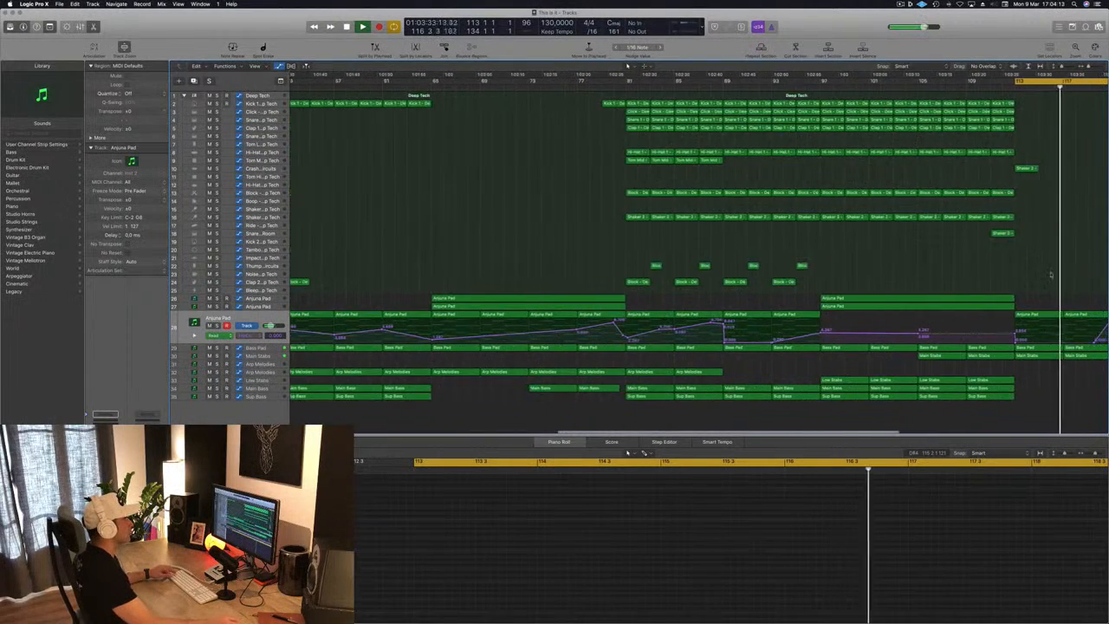
scroll(1051, 274, "down", 7)
scroll(1050, 275, "down", 1)
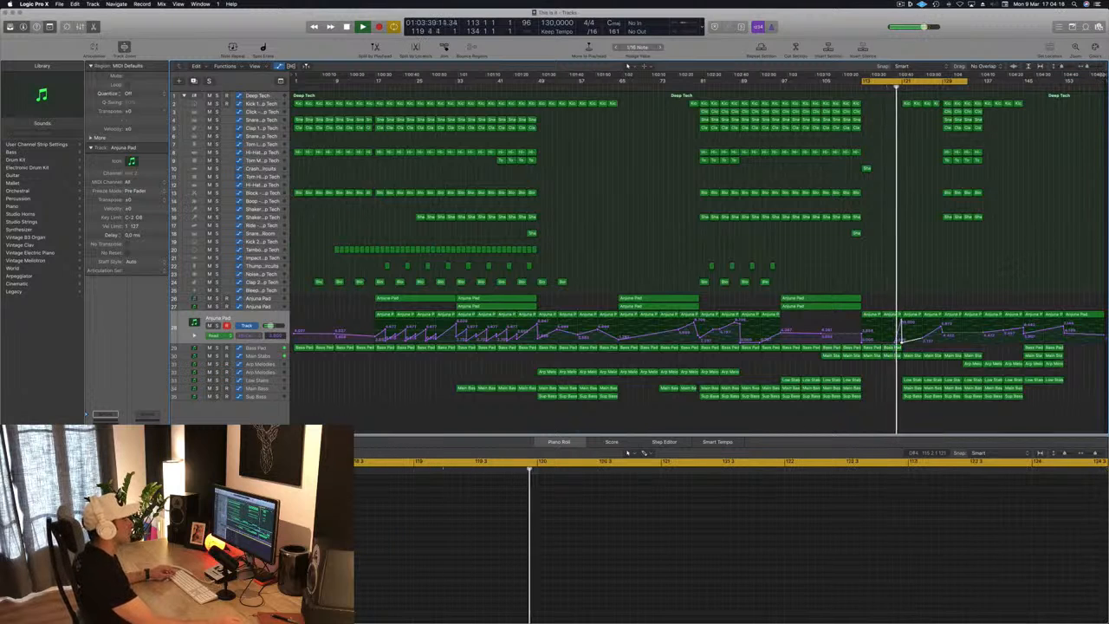
left_click_drag(1104, 78, 1103, 90)
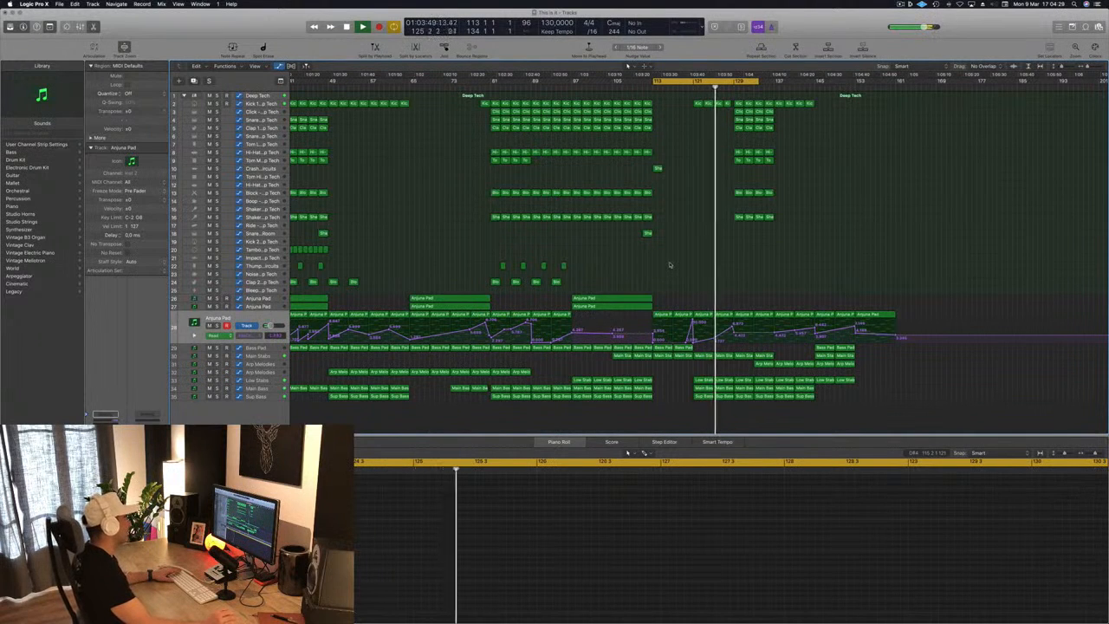
key("super+Left")
key("super+Left")
key("super+Left")
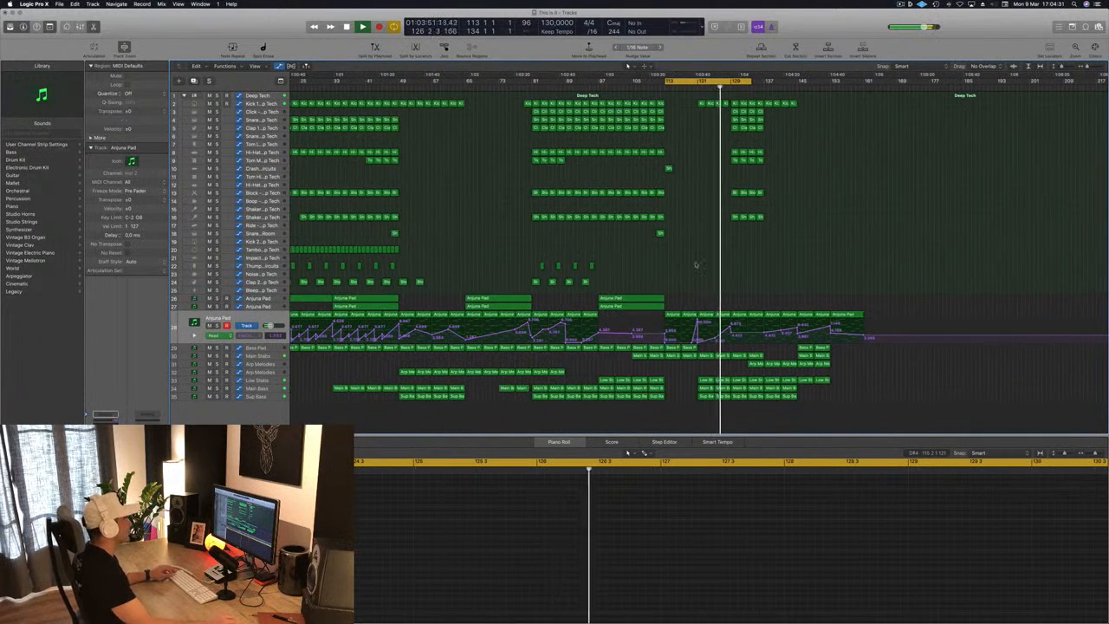
key("super+Right")
key("super+Right")
key("super+Right")
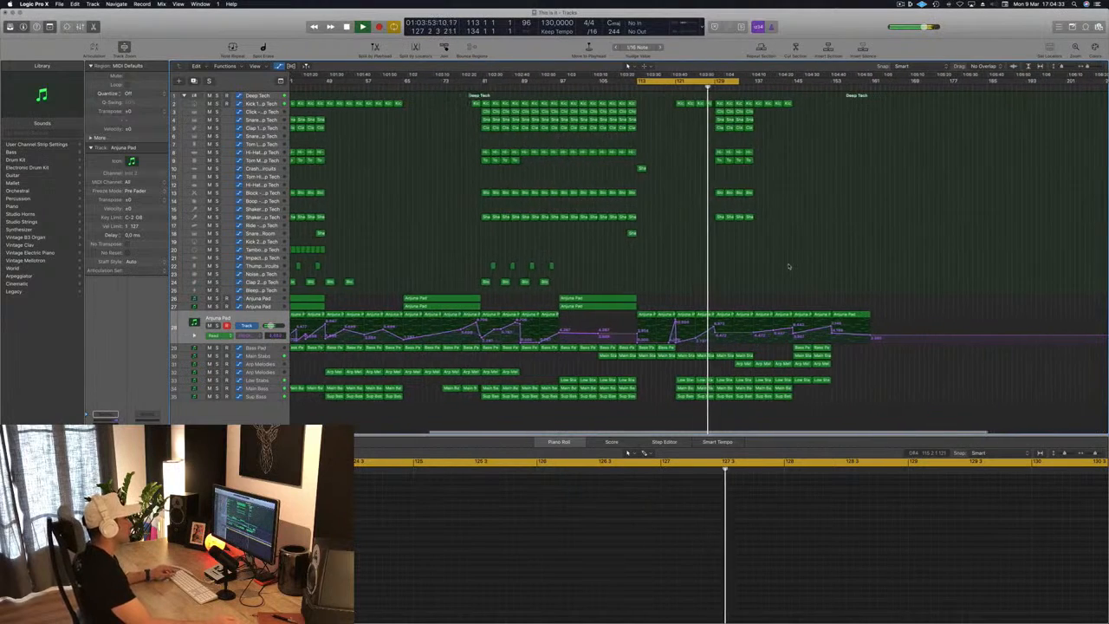
key("super+Left")
key("super+Left")
key("super+Left")
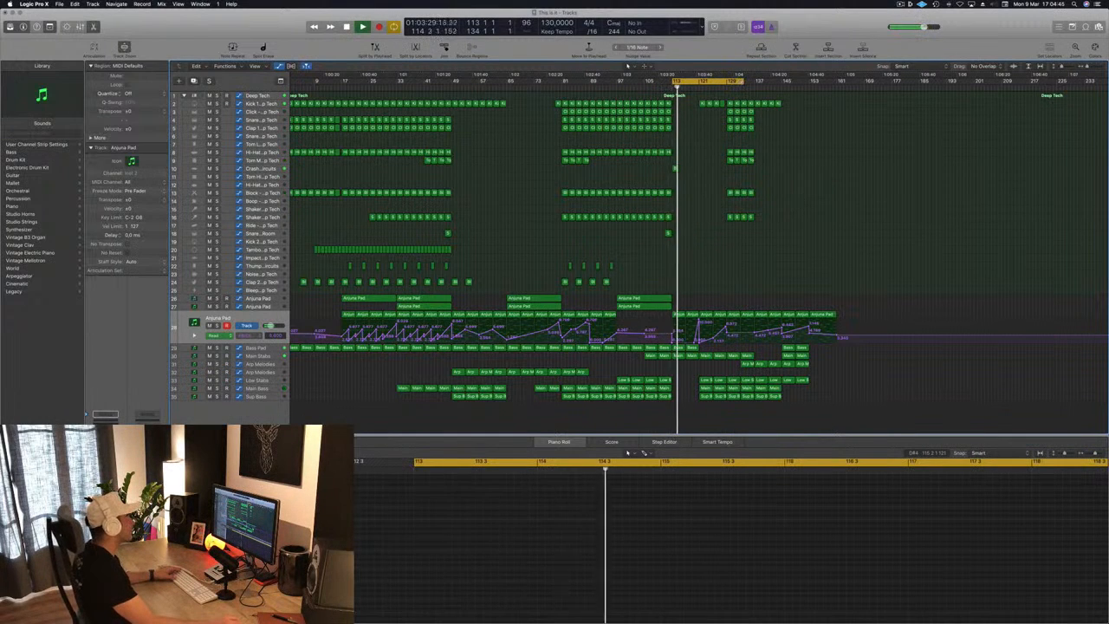
Step: Copy the two long Anjuna Pad regions spanning bars 97 to 113 so the copies start at bar 121
key("space")
key("space")
key("super+Right")
key("super+Right")
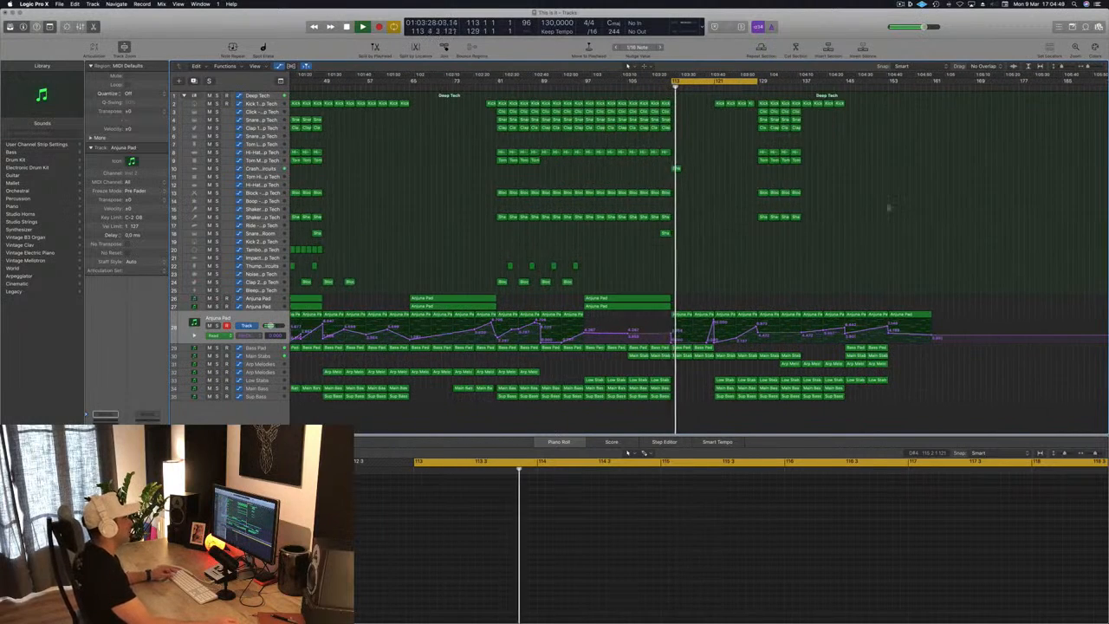
key("super+Right")
key("super+Right")
key("super+Right")
key("super+Right")
key("super+Left")
key("super+Left")
key("super+Left")
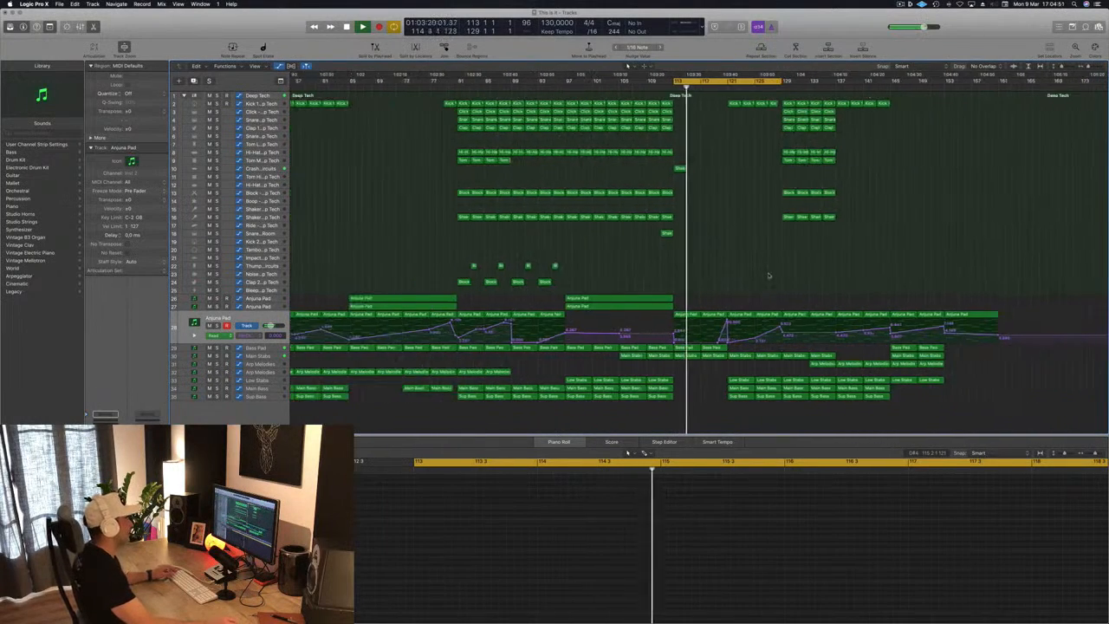
key("super+Left")
left_click_drag(627, 283, 778, 301)
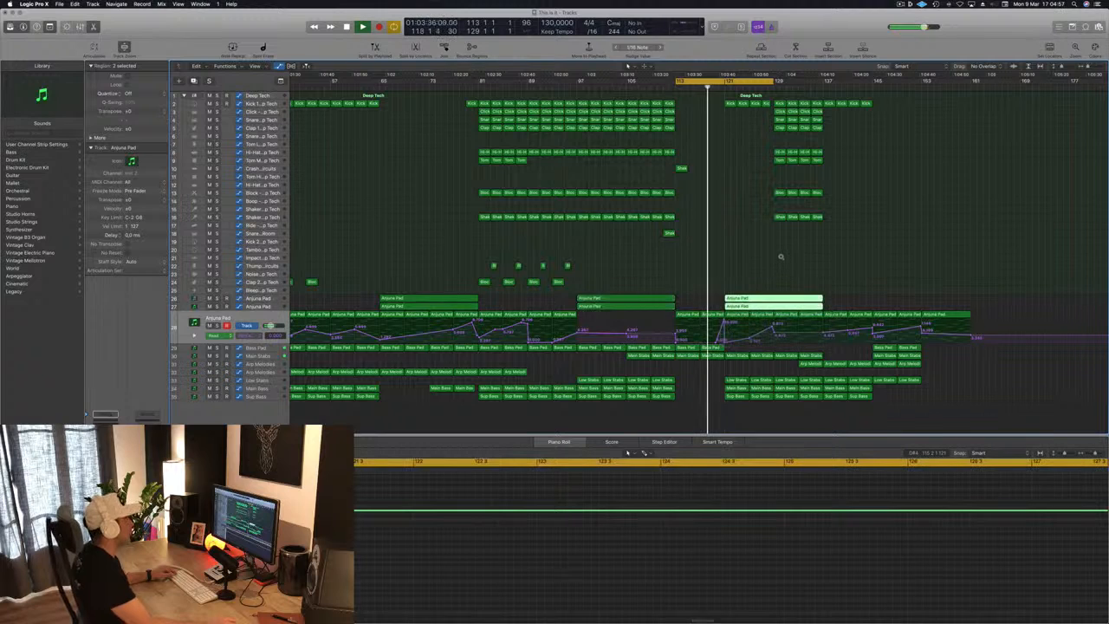
key("super+Right")
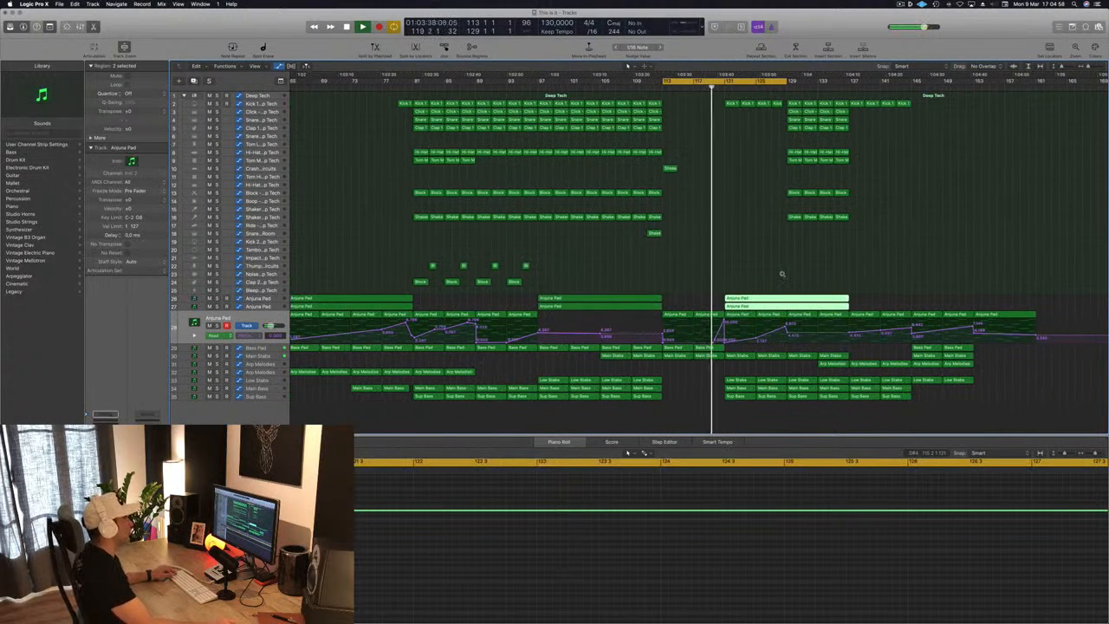
key("super+Left")
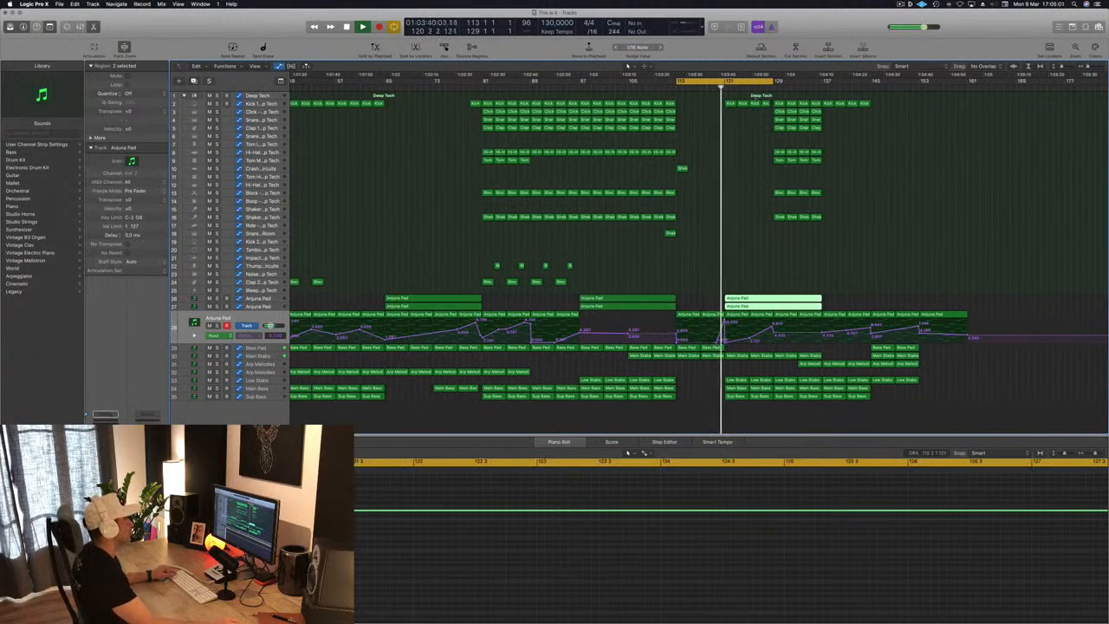
Step: Delete the Kick 1 regions between bars 121 and 129 and the Low Stabs, Main Bass and Sup Bass regions between bars 121 and 133
left_click_drag(697, 104, 778, 111)
key("Delete")
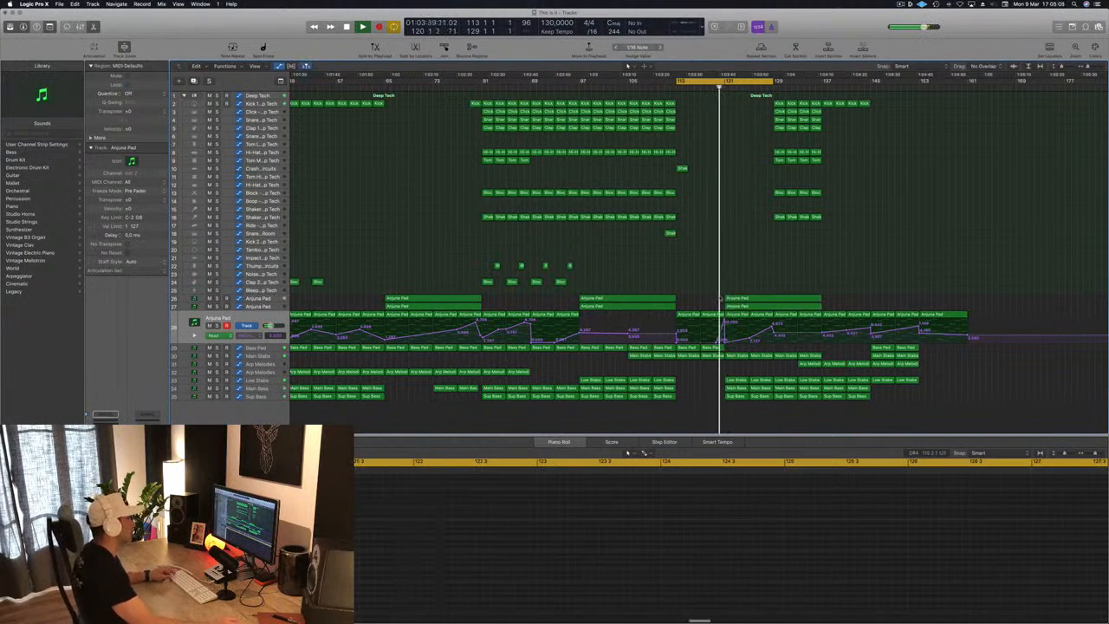
left_click_drag(726, 376, 786, 395)
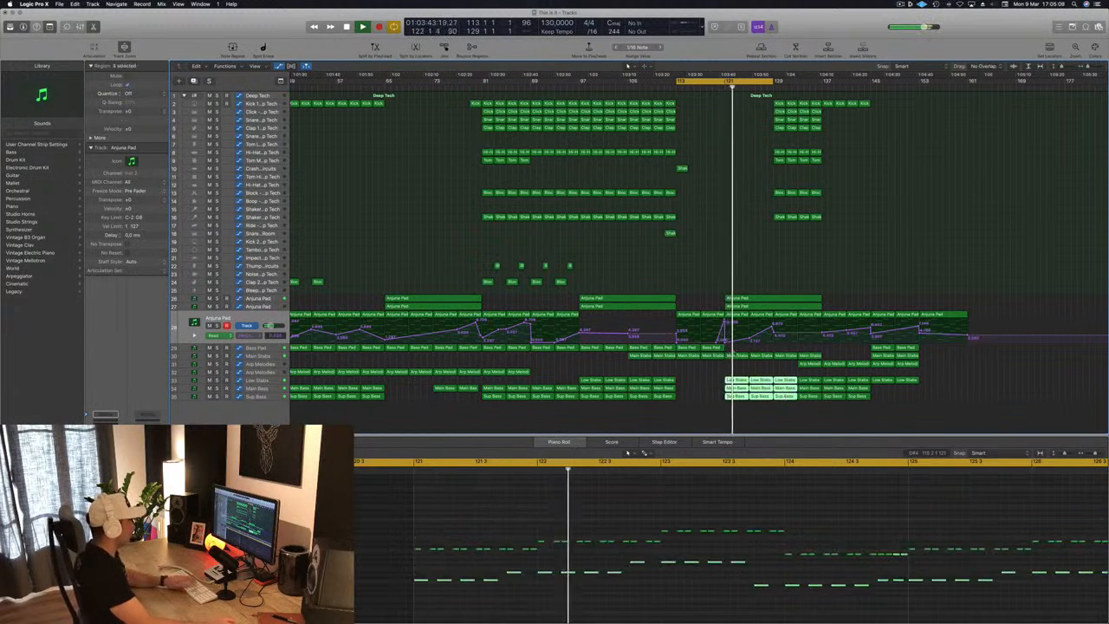
key("Delete")
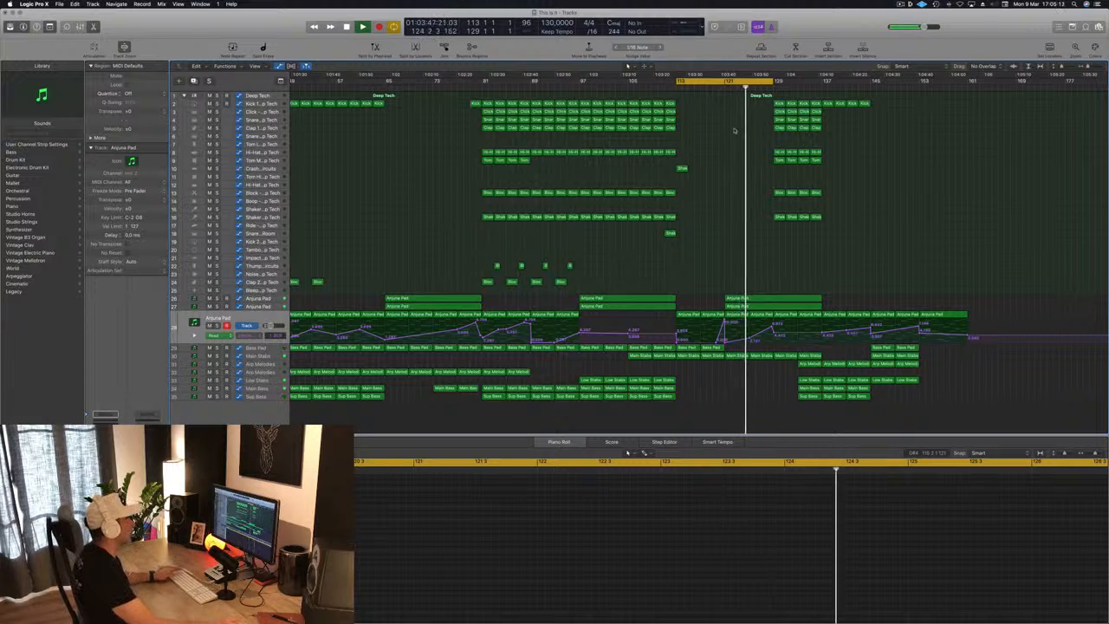
Step: Replay the thinned-out breakdown from bar 113 and save the project
key("space")
key("space")
key("super+s")
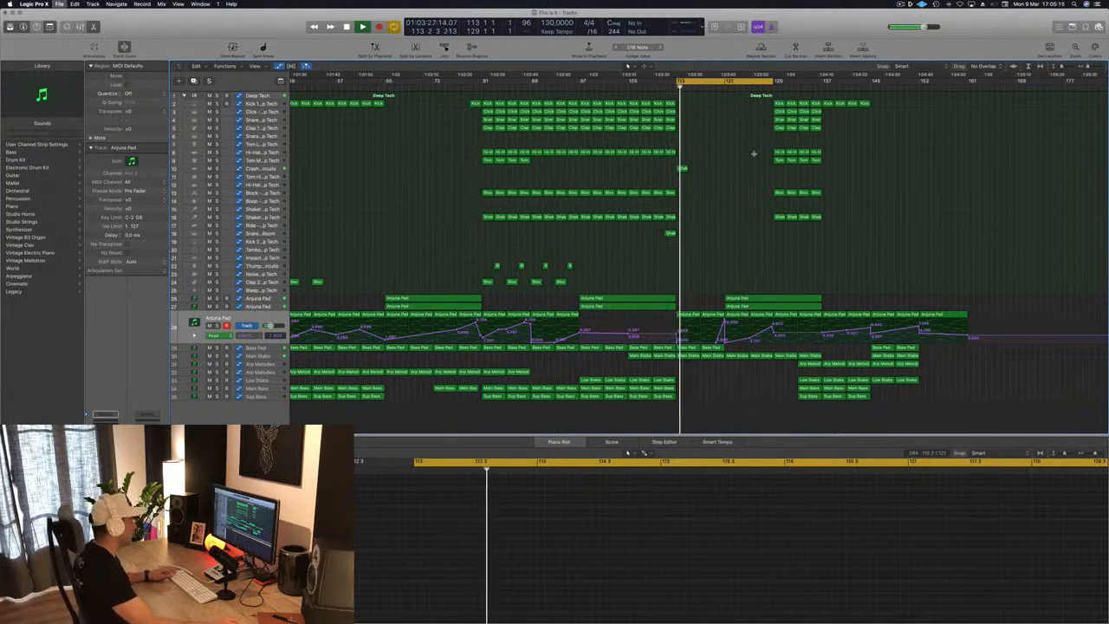
Step: Copy the crash region at bar 113 to bar 121
key("super+Left")
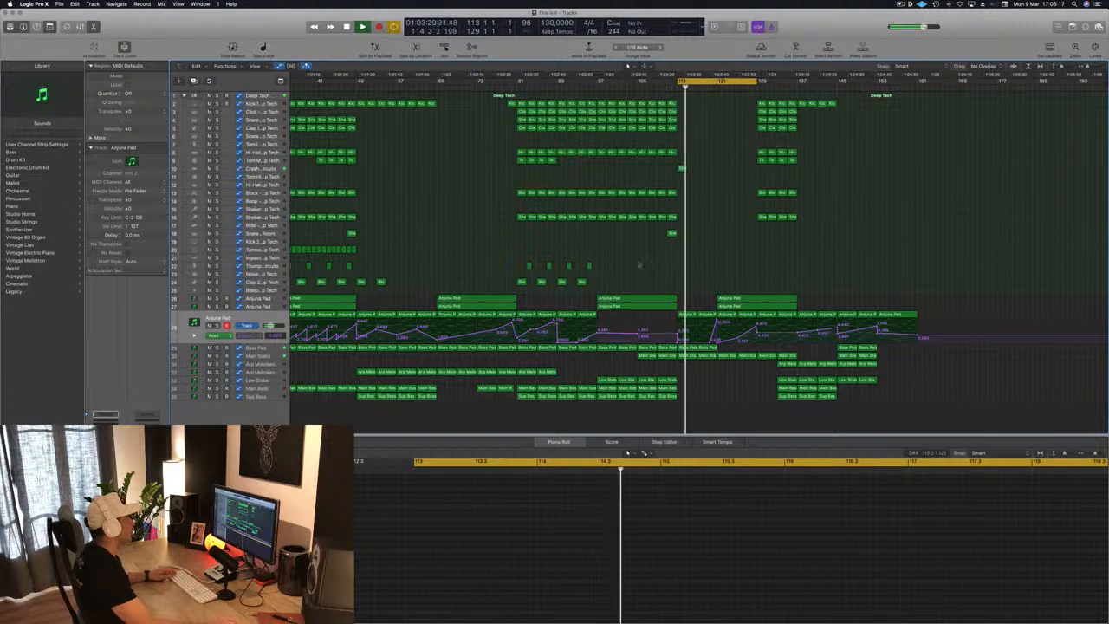
left_click_drag(682, 168, 722, 171)
scroll(721, 199, "left", 2)
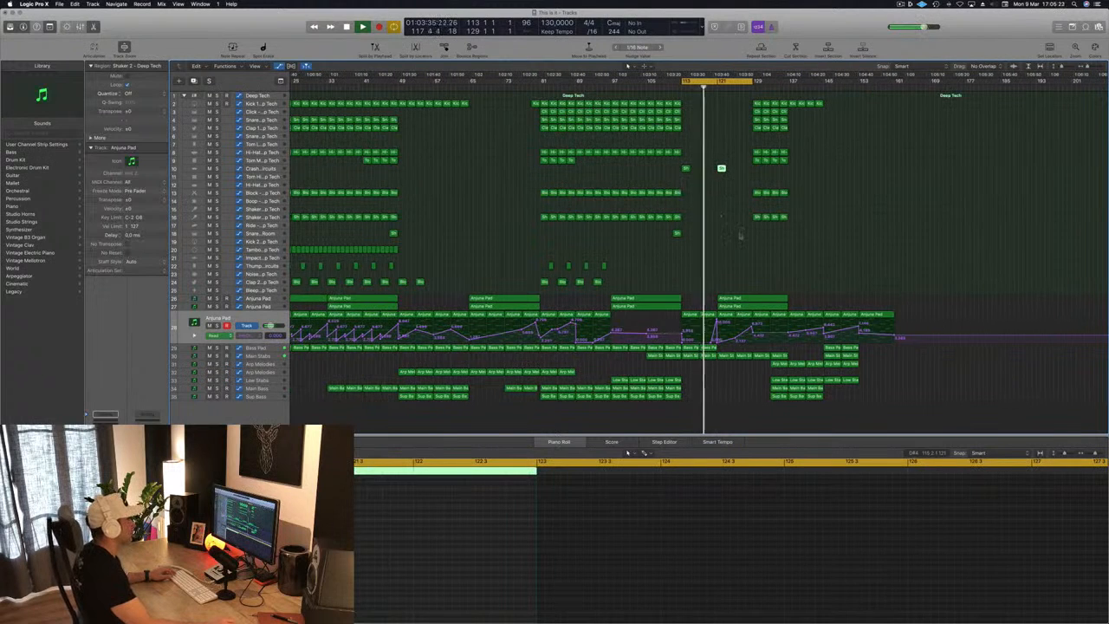
Step: Copy the last Kick 1 region before bar 113 to bar 121 and delete all its notes except the first hit
key("super+Right")
key("super+Right")
key("super+Right")
key("super+Right")
key("super+Right")
key("super+Right")
key("super+Left")
key("super+Left")
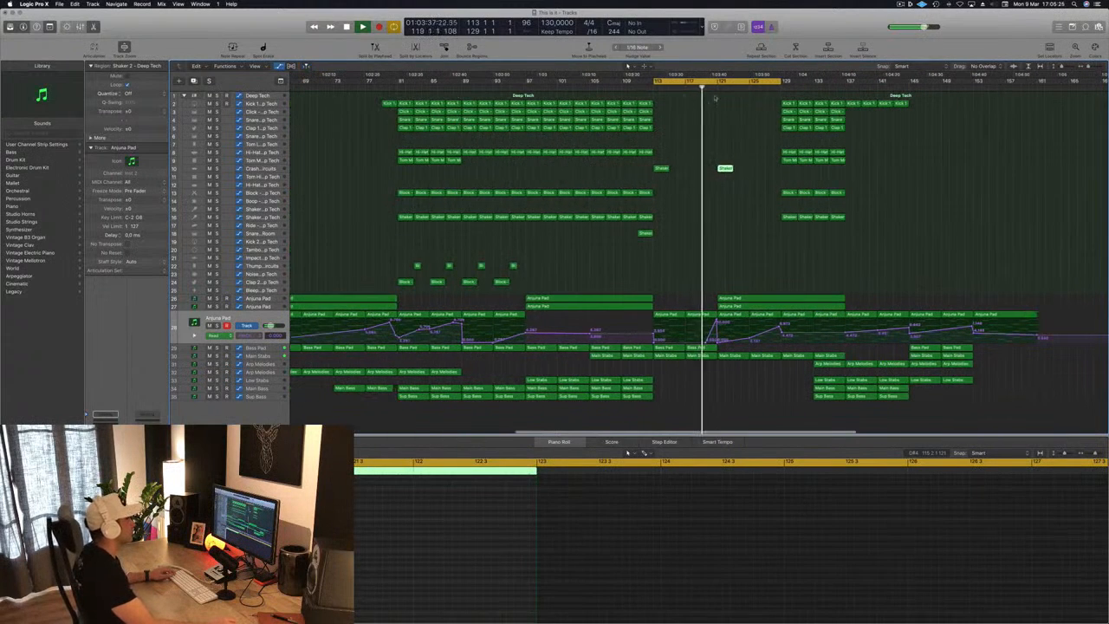
left_click_drag(645, 103, 726, 104)
scroll(362, 555, "left", 2)
left_click_drag(359, 564, 571, 596)
key("Delete")
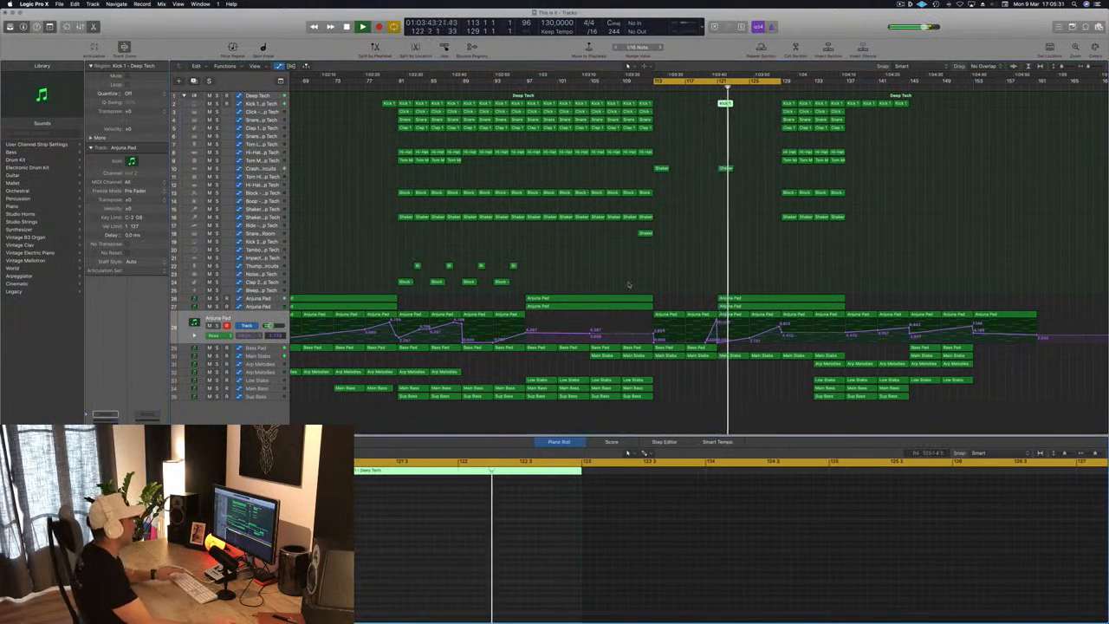
Step: Replay the breakdown and shape the Bass Pad automation as a steady rise from bar 113 to bar 121
key("space")
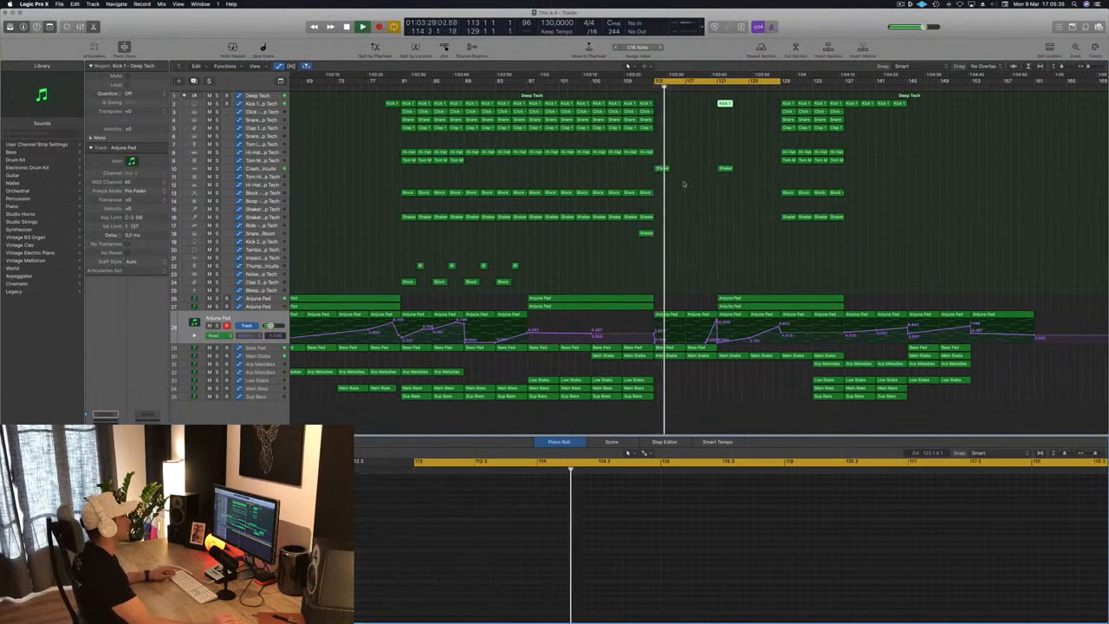
key("super+Left")
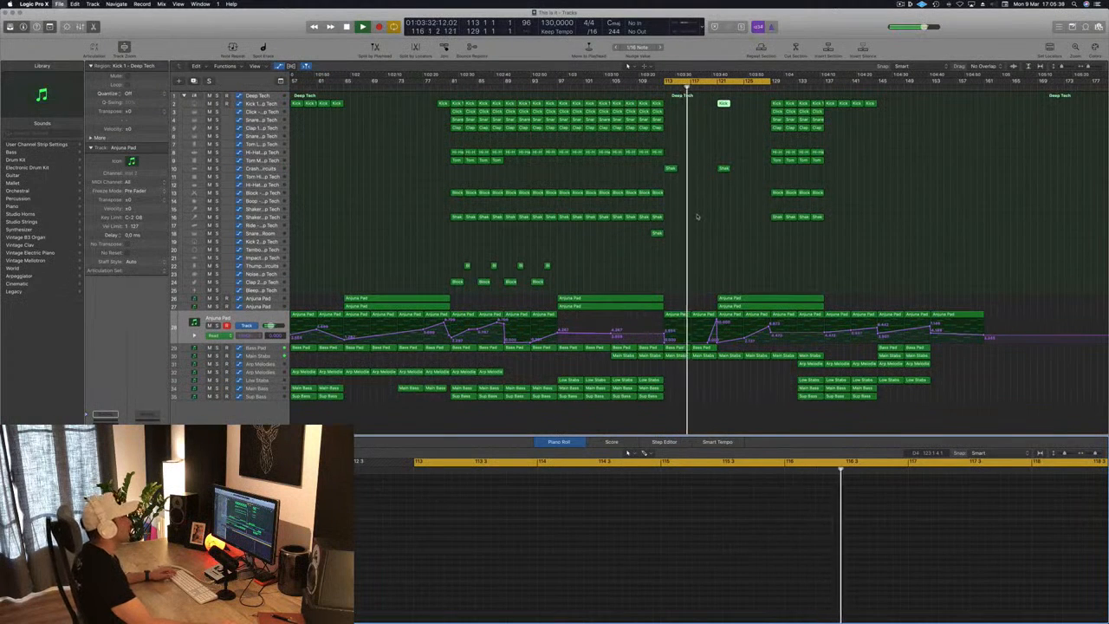
key("super+Left")
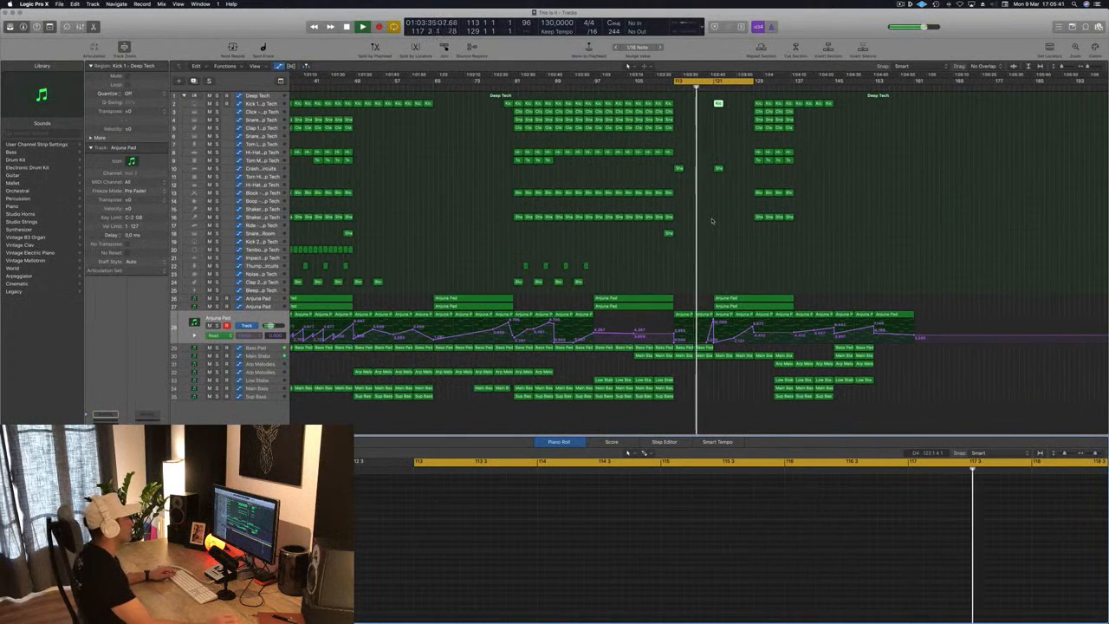
left_click(703, 347)
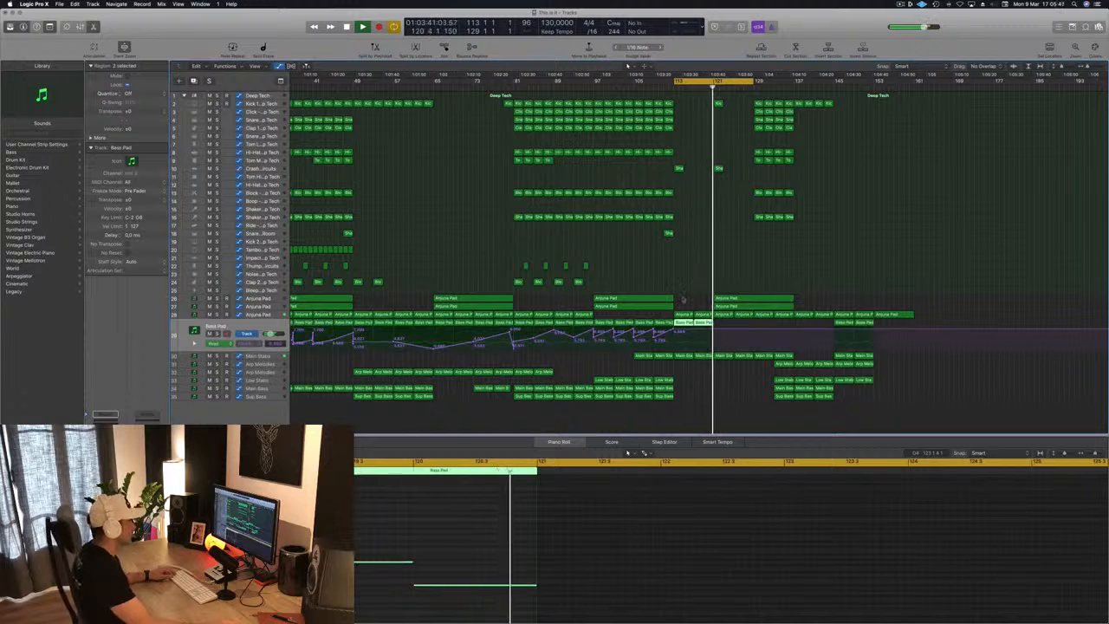
left_click(665, 87)
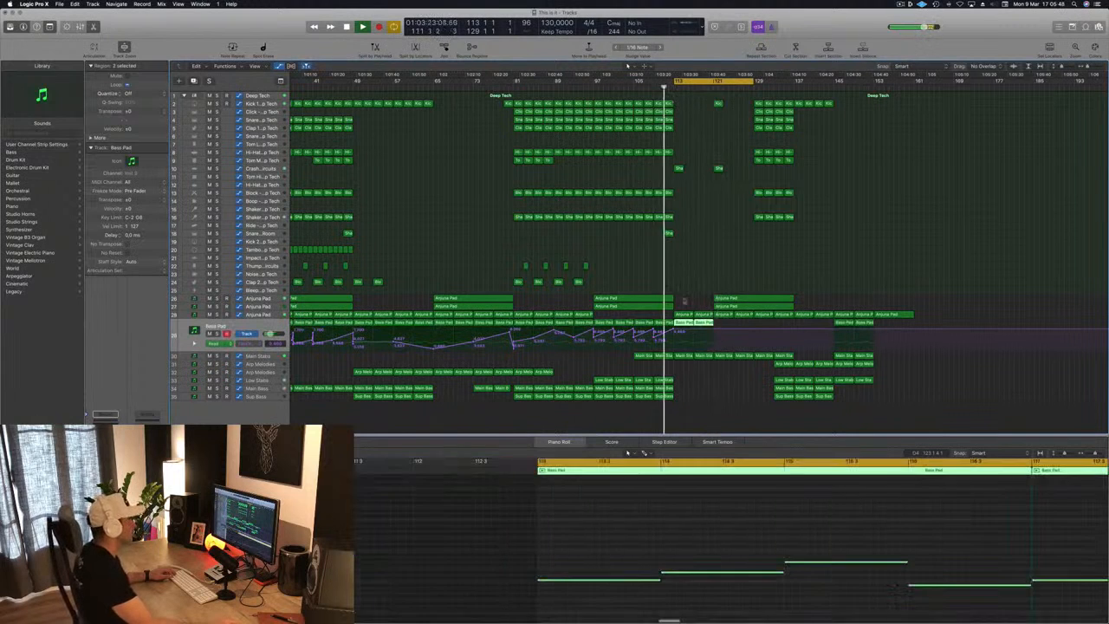
left_click(712, 331)
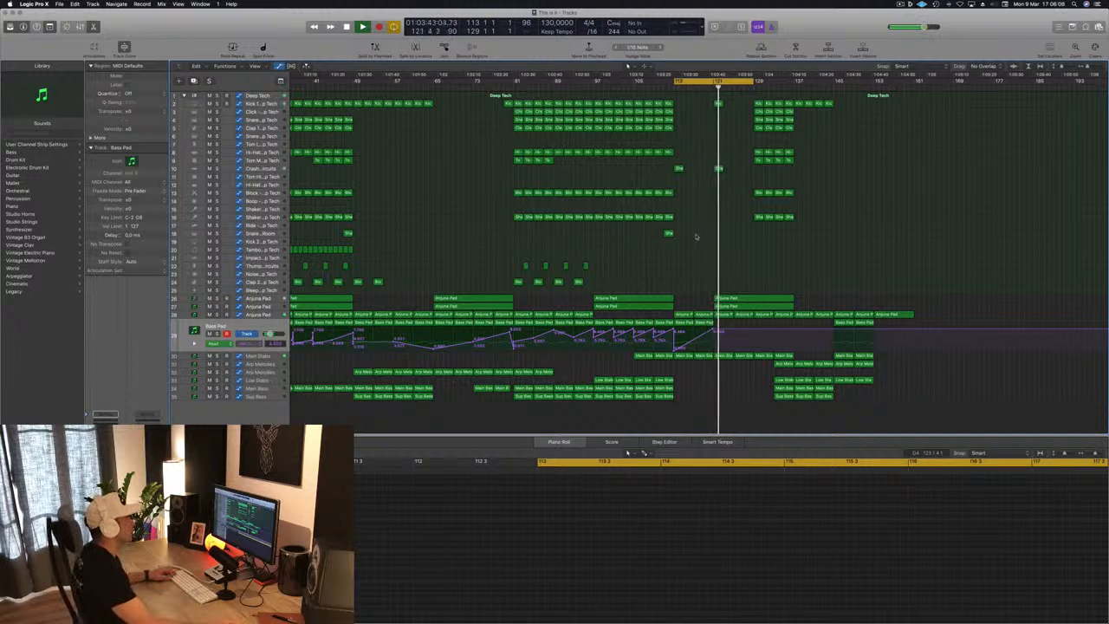
Step: Copy the kick and crash regions at bar 121 together to bar 125
key("super+Right")
key("super+Right")
left_click_drag(687, 105, 738, 192)
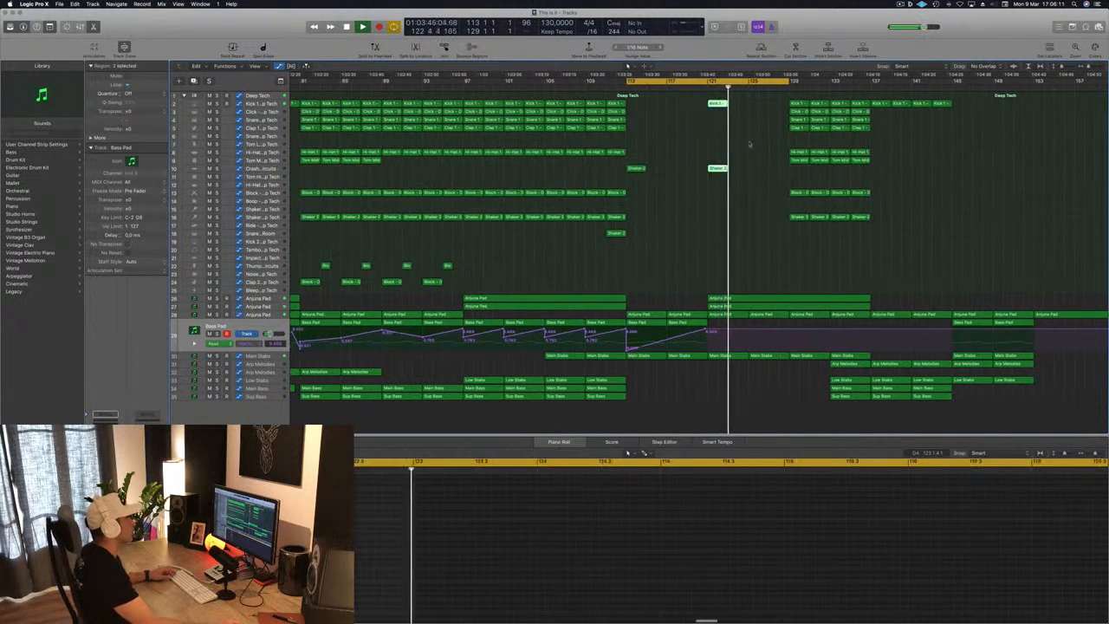
left_click_drag(716, 107, 760, 112)
key("super+Left")
key("super+Left")
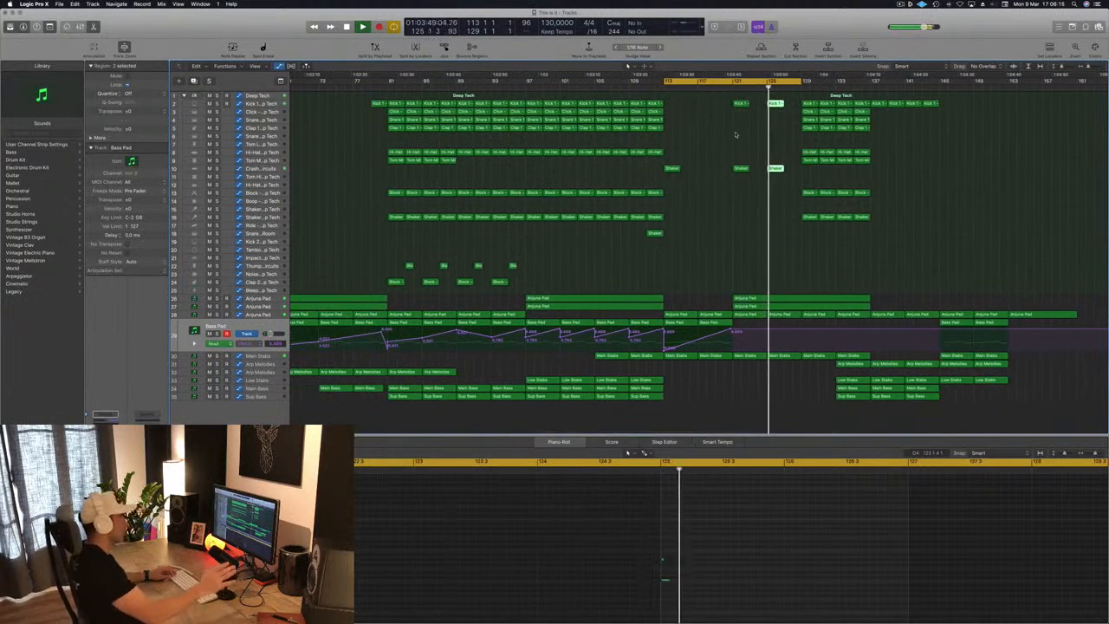
Step: Delete all the drum and percussion regions from bar 129 onward
key("super+Left")
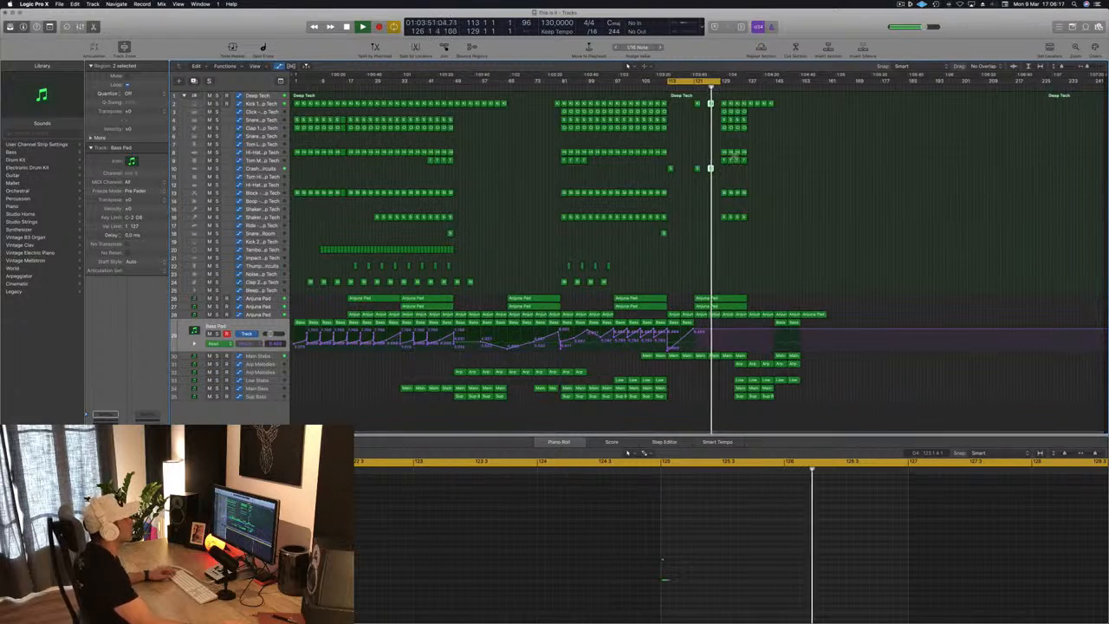
key("super+Right")
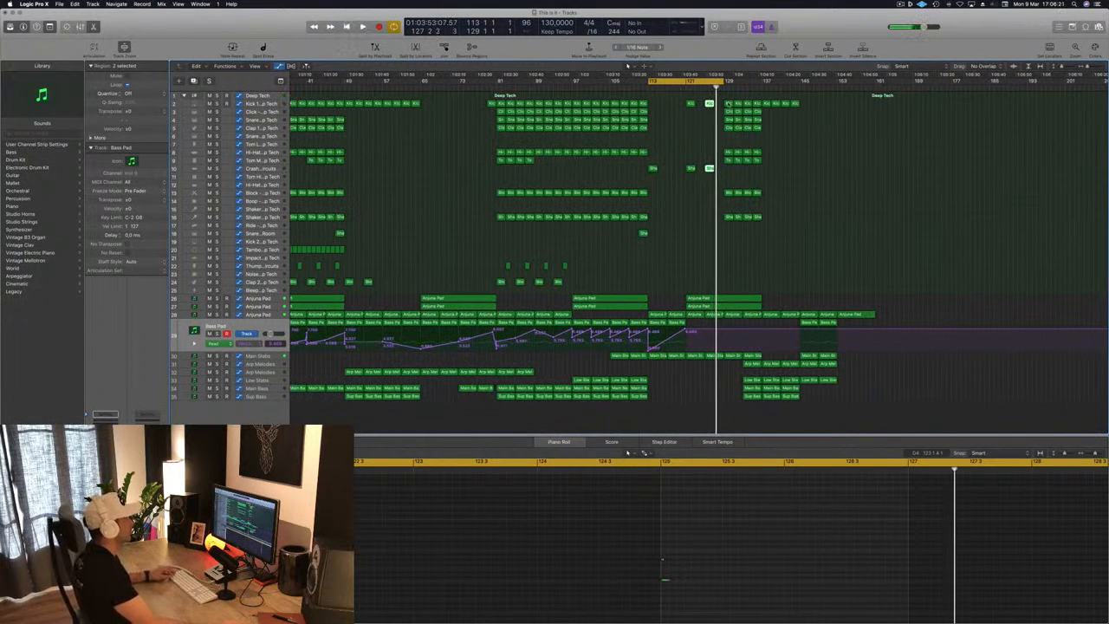
left_click_drag(722, 102, 806, 254)
key("Delete")
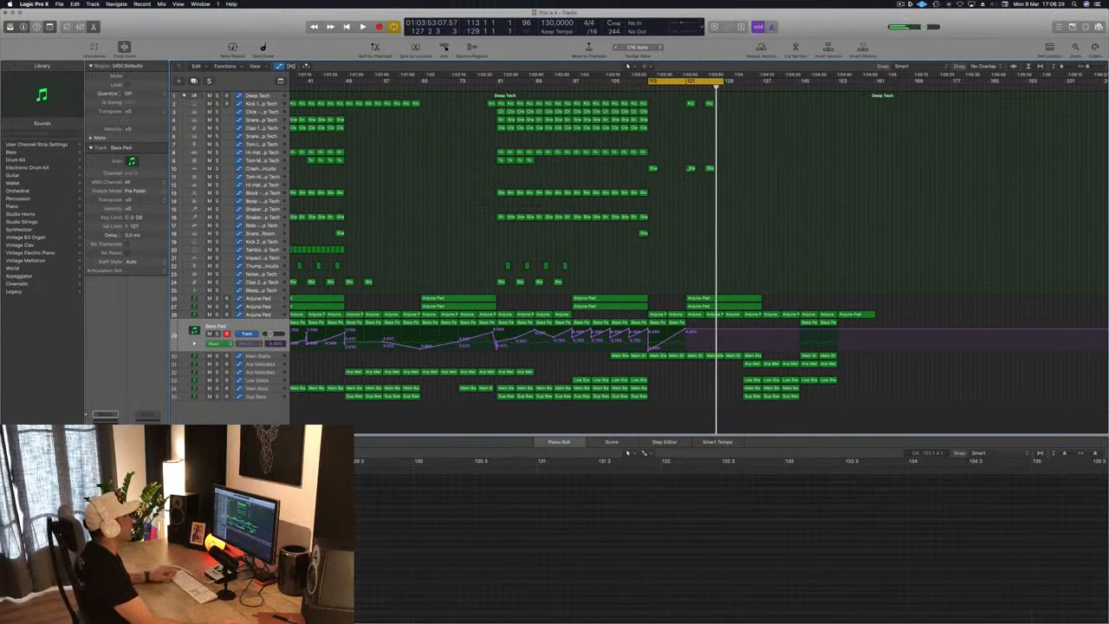
Step: Copy the kick and crash regions at bars 121 and 125 to bars 129 and 133, and extend the cycle to bar 137
key("space")
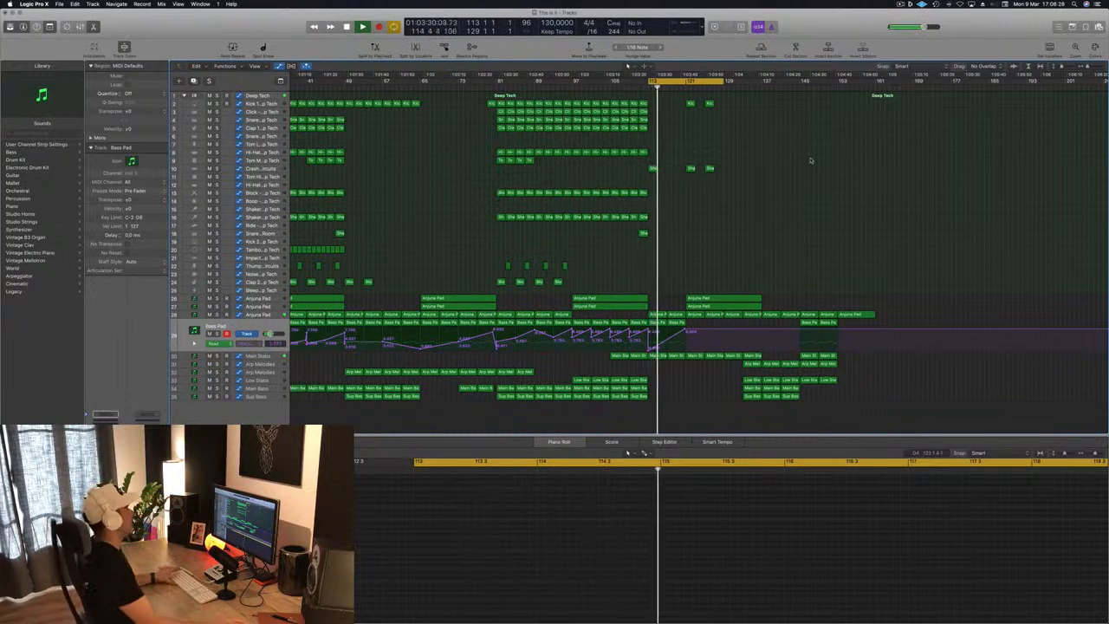
left_click_drag(734, 99, 687, 173)
left_click_drag(690, 103, 762, 83)
left_click(809, 151)
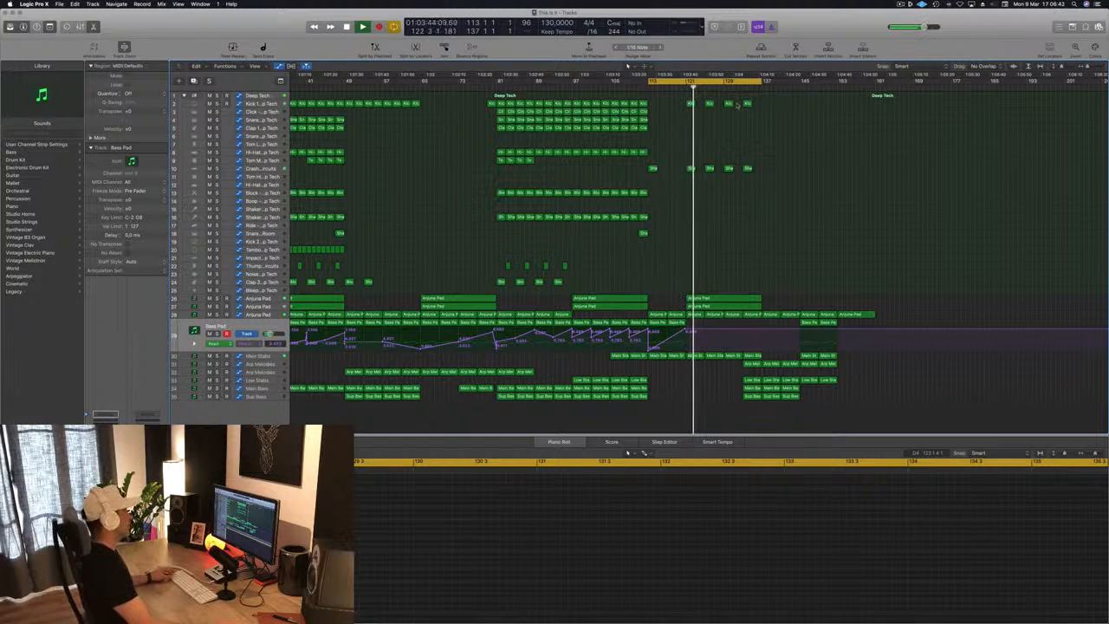
Step: Copy the last Clap 1 region before bar 113 to the Snare 2 track at bar 129 and duplicate its notes into an even roll
left_click(642, 129)
left_click_drag(642, 128, 727, 136)
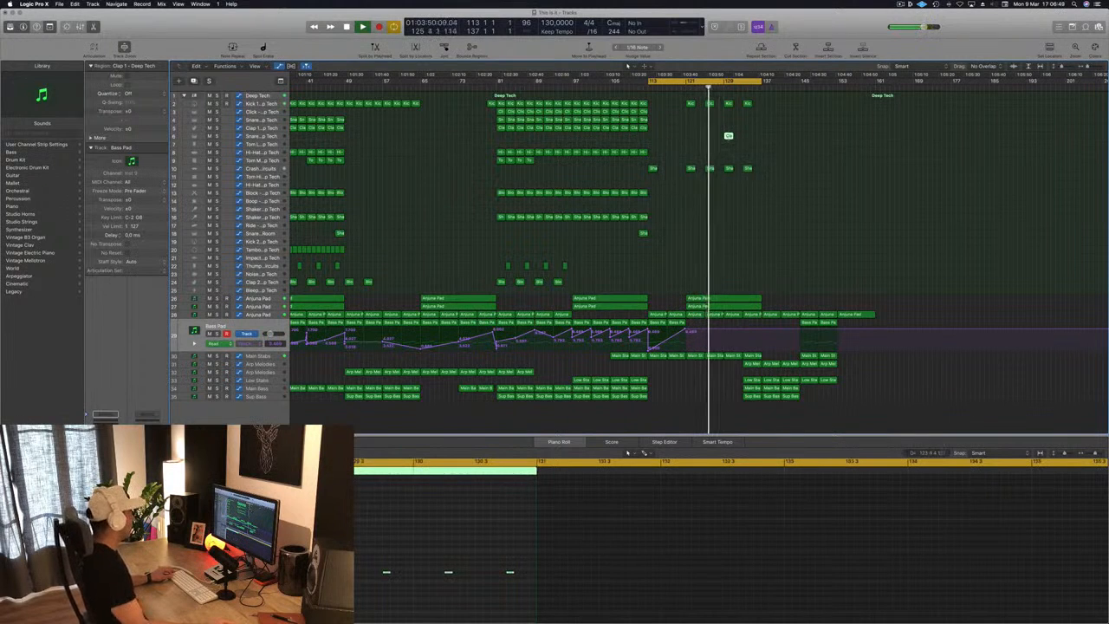
scroll(398, 569, "left", 1)
left_click_drag(339, 561, 550, 601)
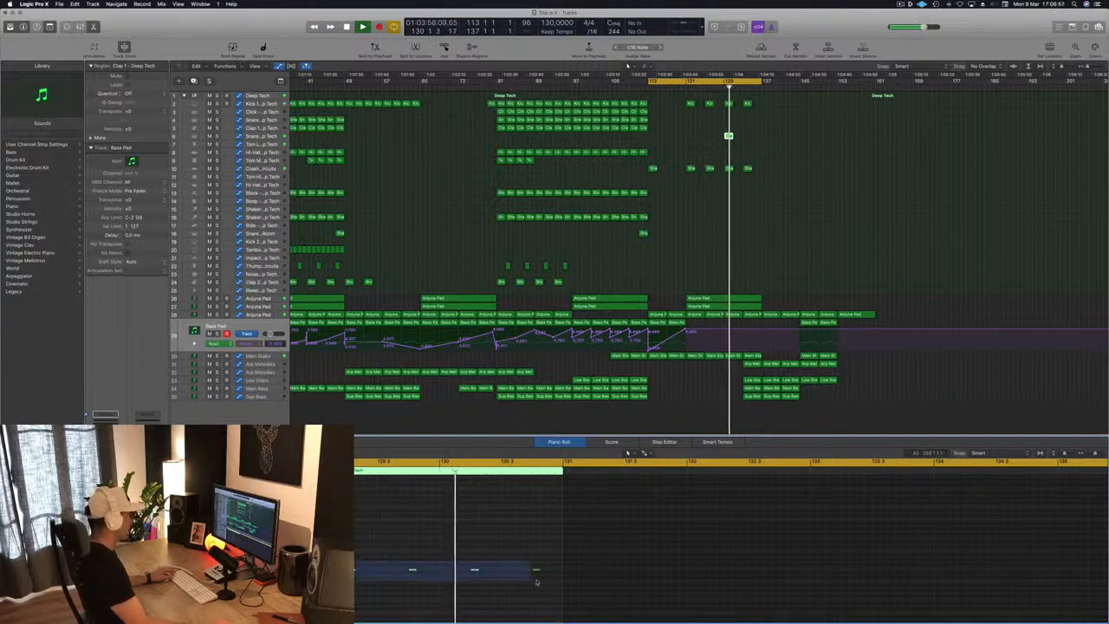
left_click_drag(350, 569, 597, 592)
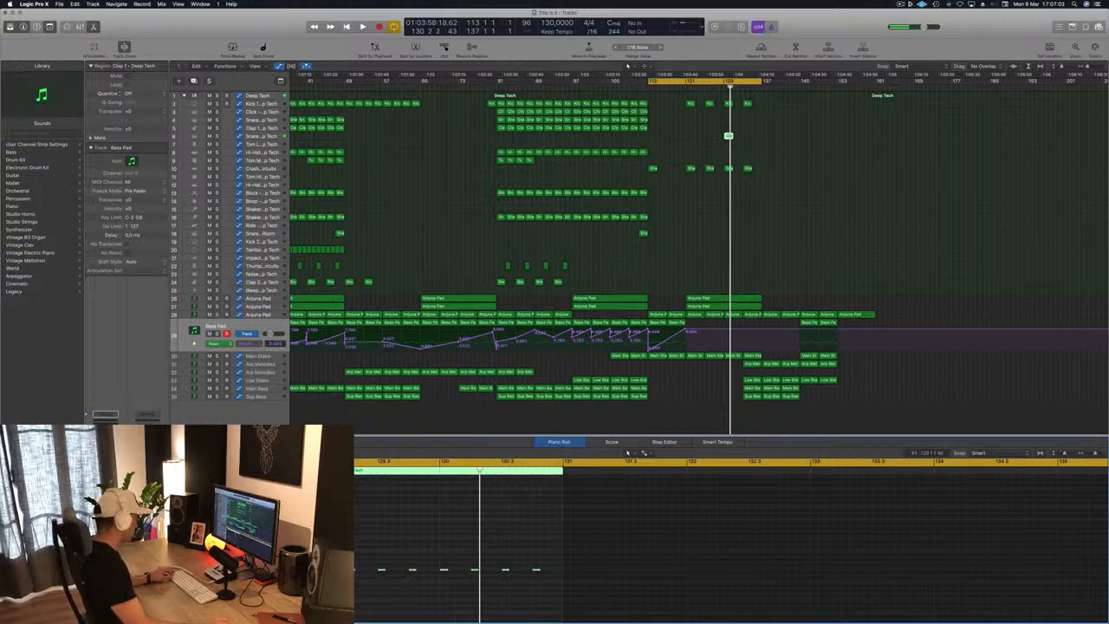
left_click_drag(319, 569, 336, 569)
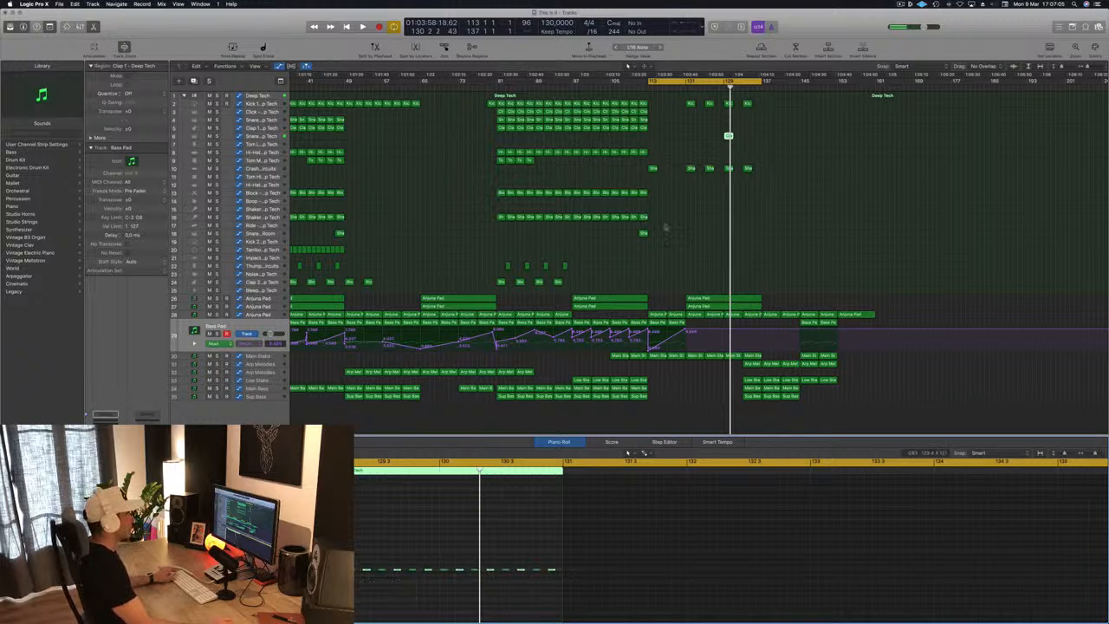
Step: Repeat the snare roll region on the Snare 2 track from bar 129 until it fills the breakdown up to bar 137
key("space")
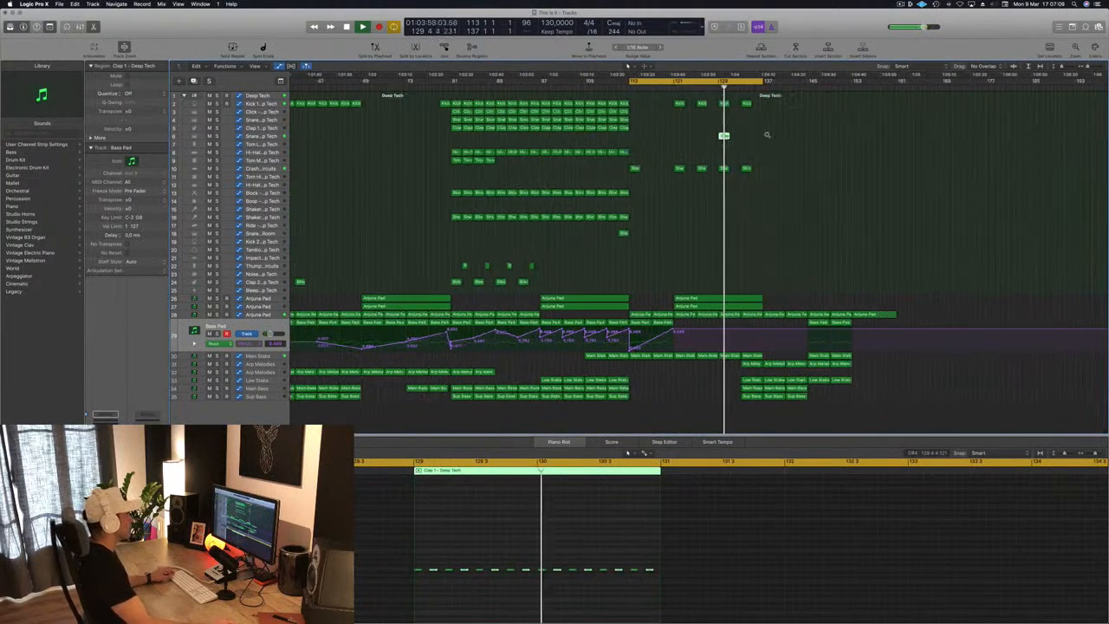
scroll(766, 135, "up", 3)
key("space")
key("space")
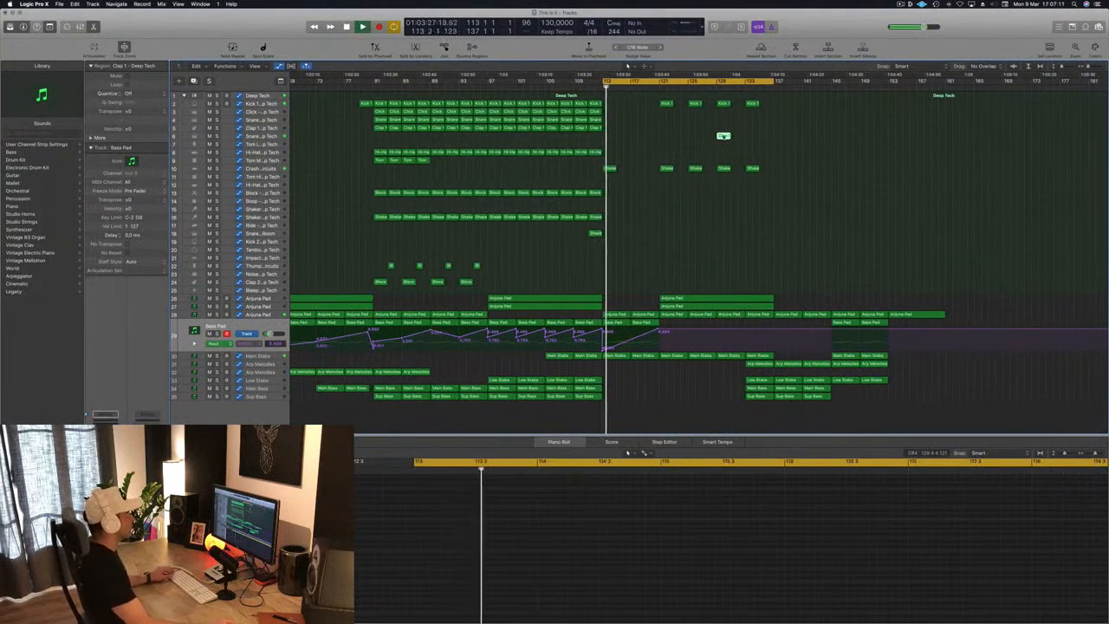
left_click_drag(725, 136, 756, 145)
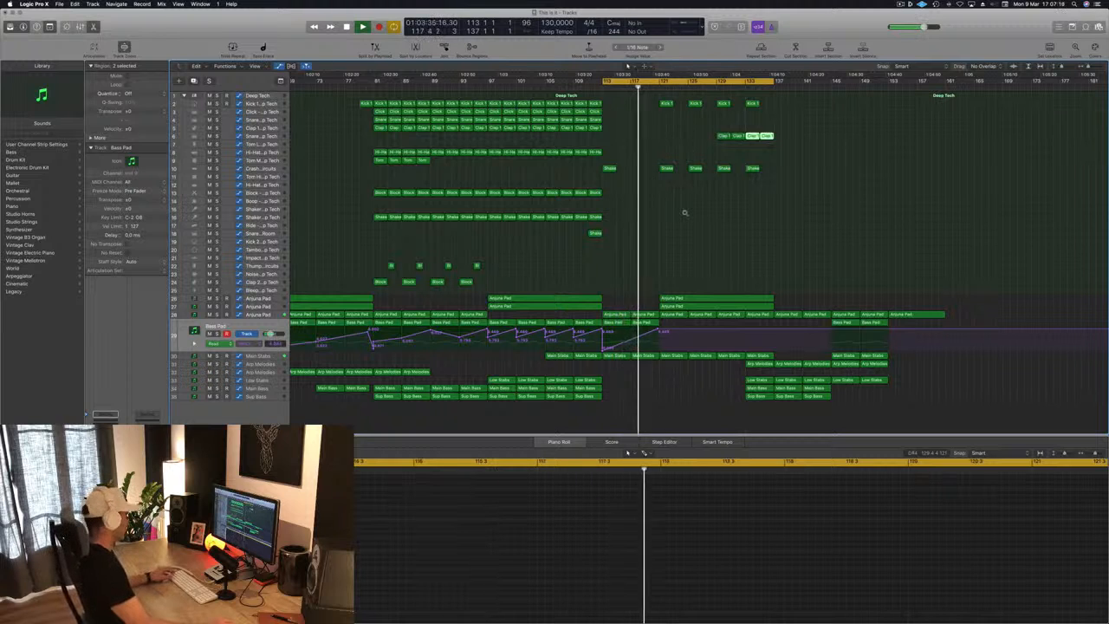
scroll(685, 212, "down", 2)
scroll(707, 214, "down", 3)
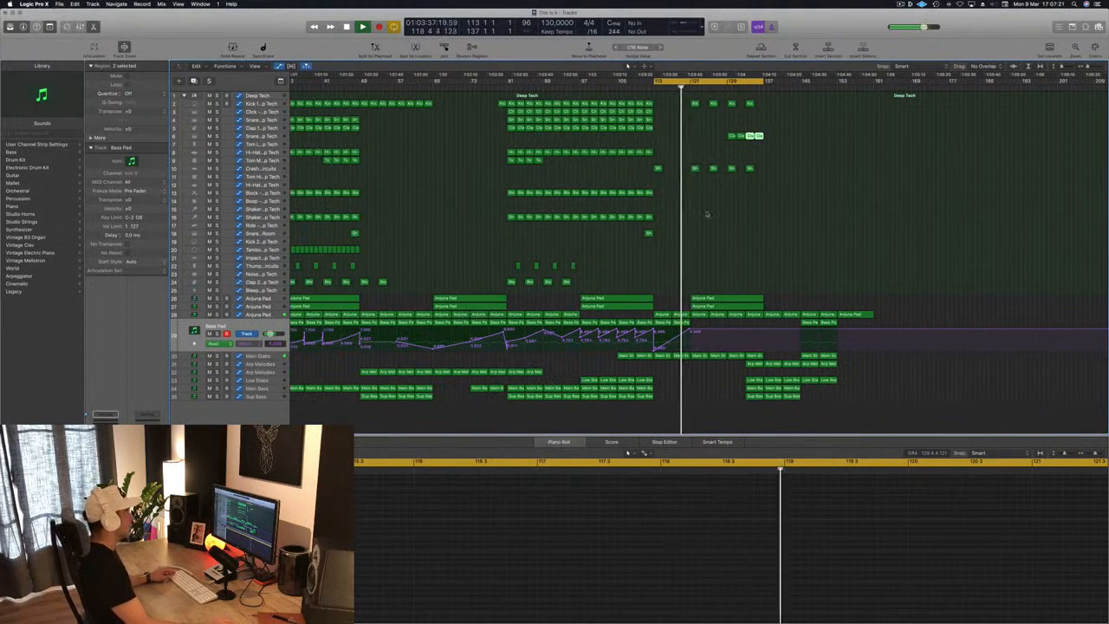
scroll(762, 204, "up", 2)
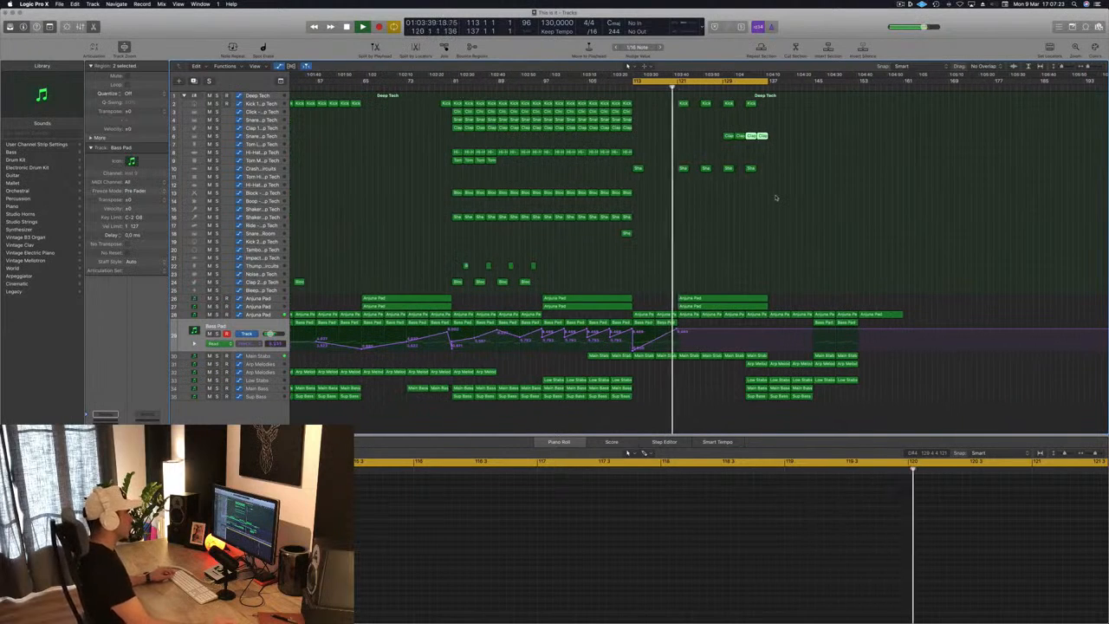
left_click(779, 204)
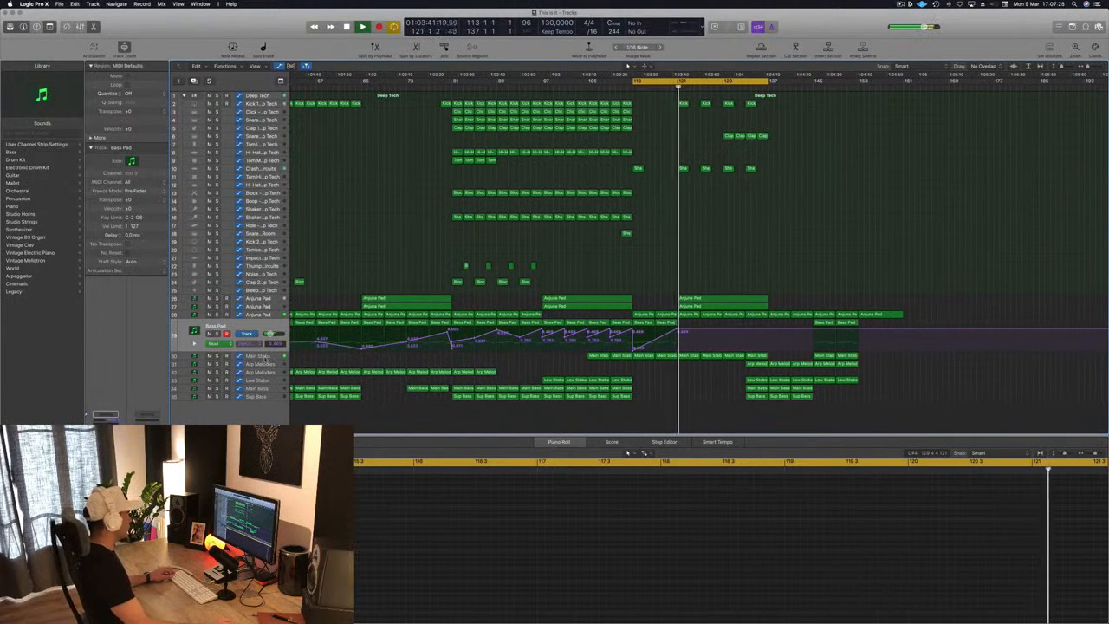
Step: Move the Main Stabs regions at bars 129 to 137 out past bar 169 and copy the pair from bar 121 into their place
left_click(258, 356)
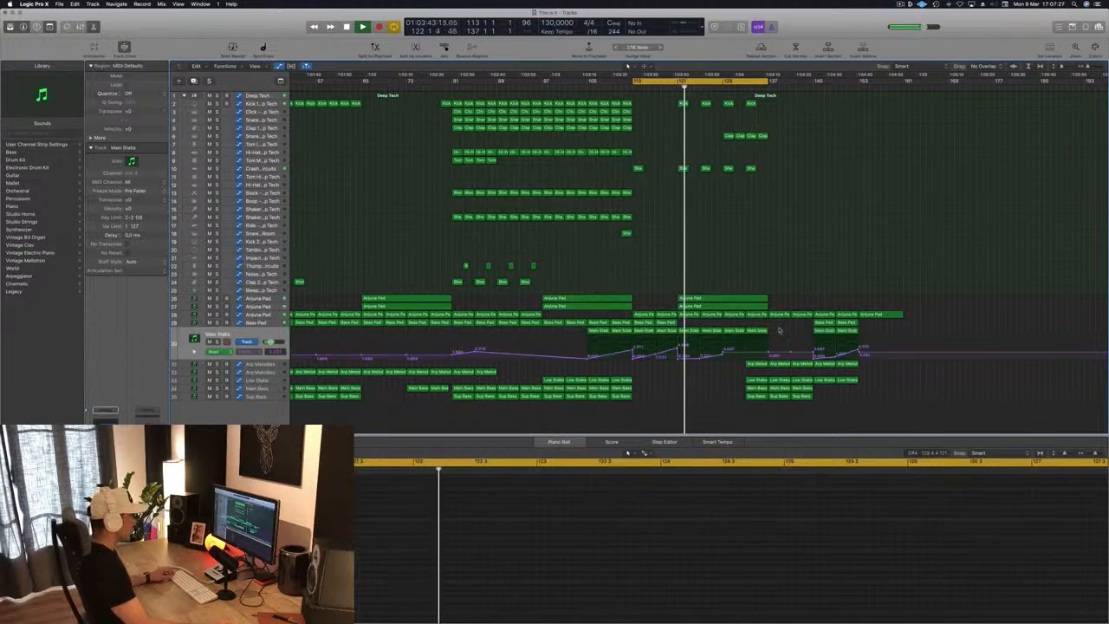
left_click_drag(778, 330, 988, 331)
left_click(702, 332)
left_click_drag(701, 335, 726, 350)
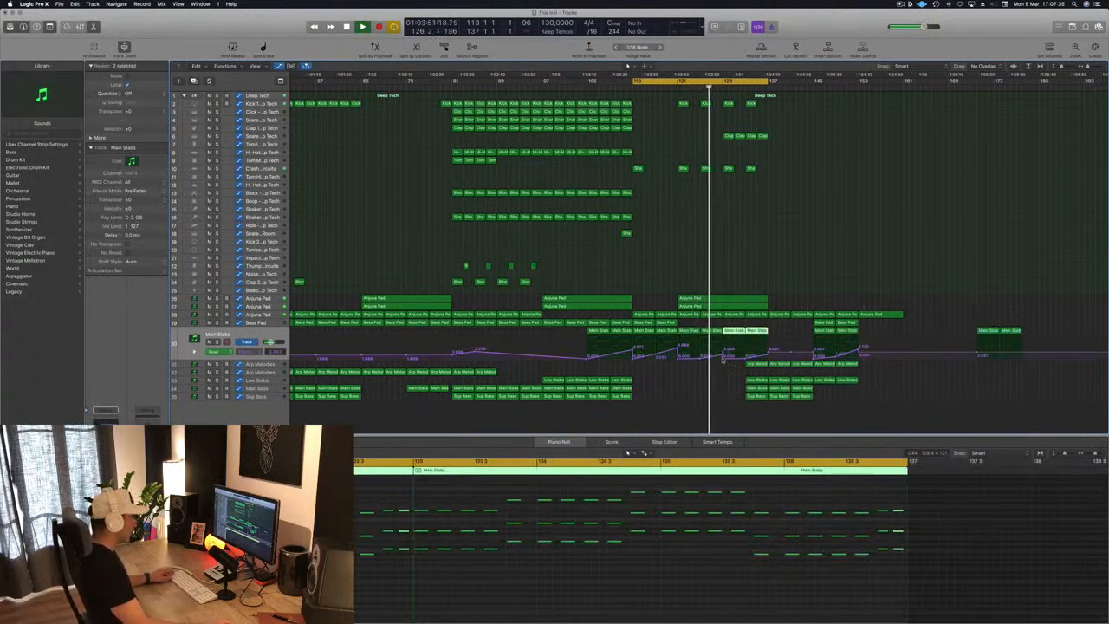
Step: Reshape the Main Stabs automation into a steady rise from bar 129 to bar 137
left_click(722, 357)
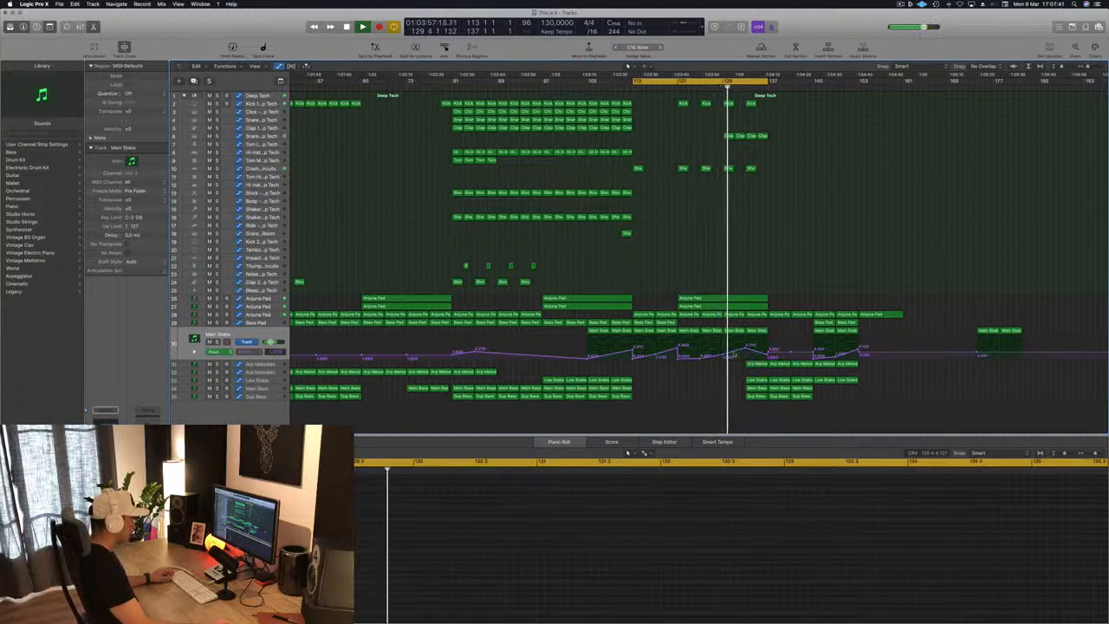
left_click_drag(729, 356, 766, 350)
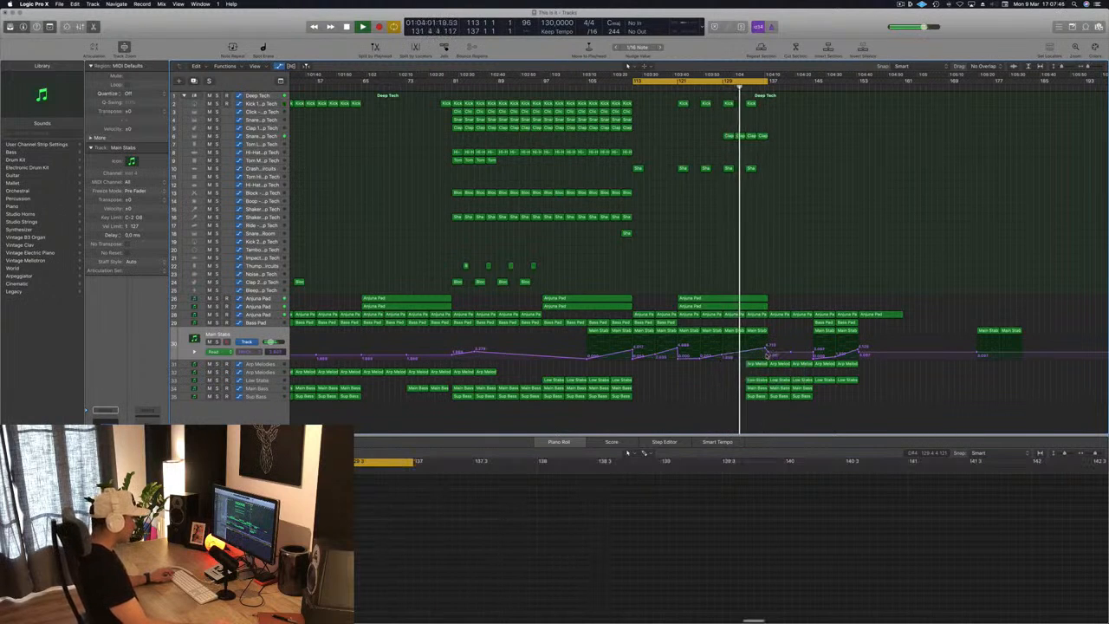
left_click_drag(766, 349, 768, 347)
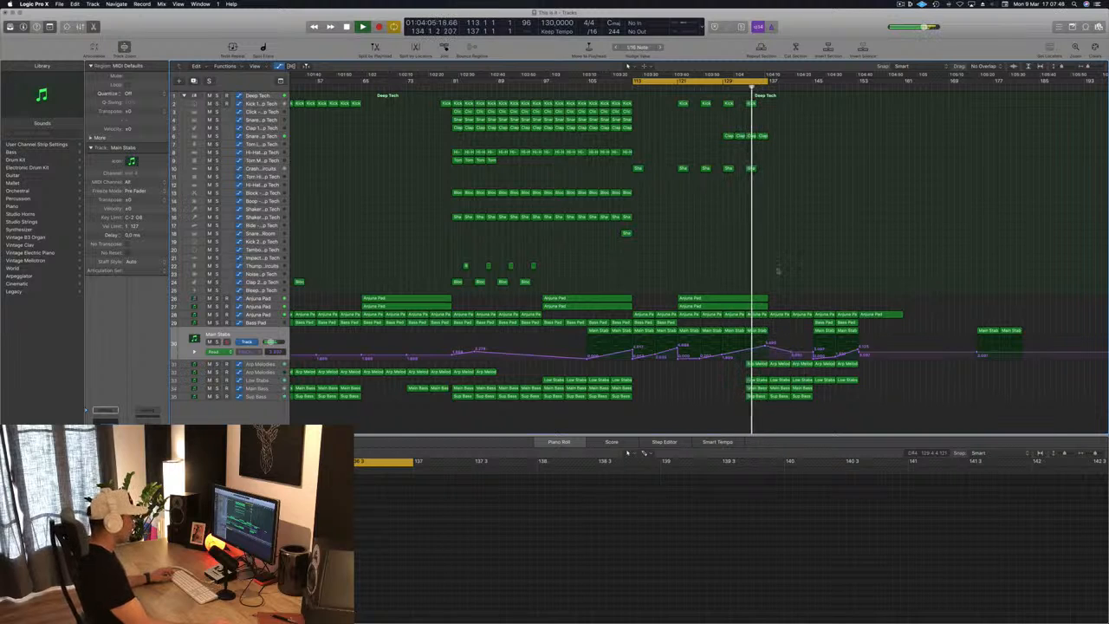
Step: Move the two long Anjuna Pad regions from bar 121 to bar 129 and replay the breakdown
key("super+Left")
scroll(795, 248, "up", 2)
scroll(804, 246, "down", 3)
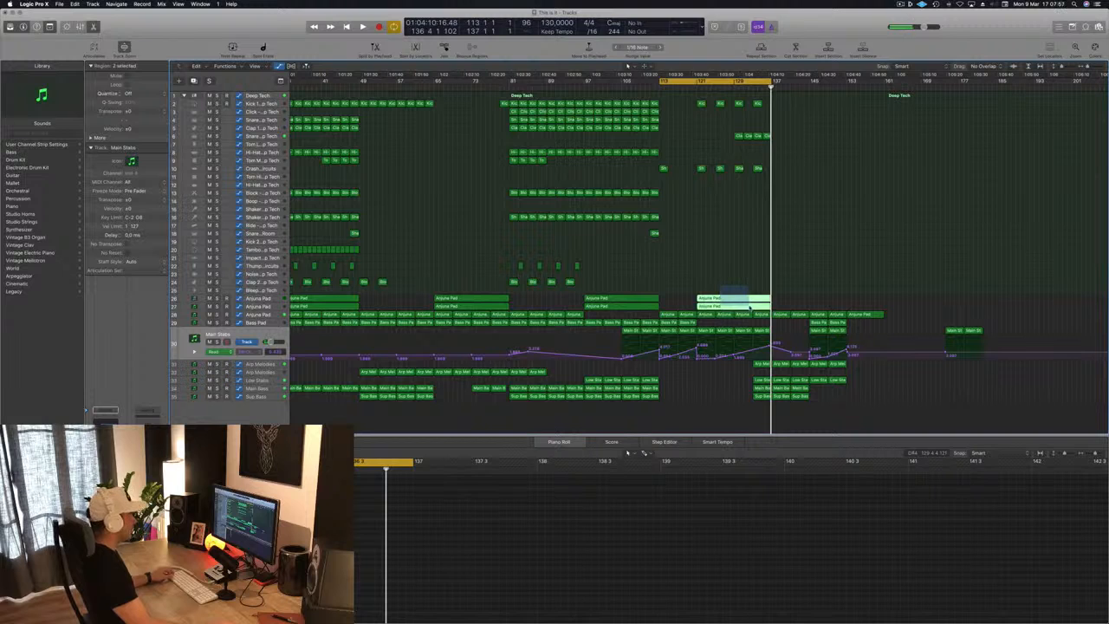
left_click_drag(731, 300, 769, 303)
key("space")
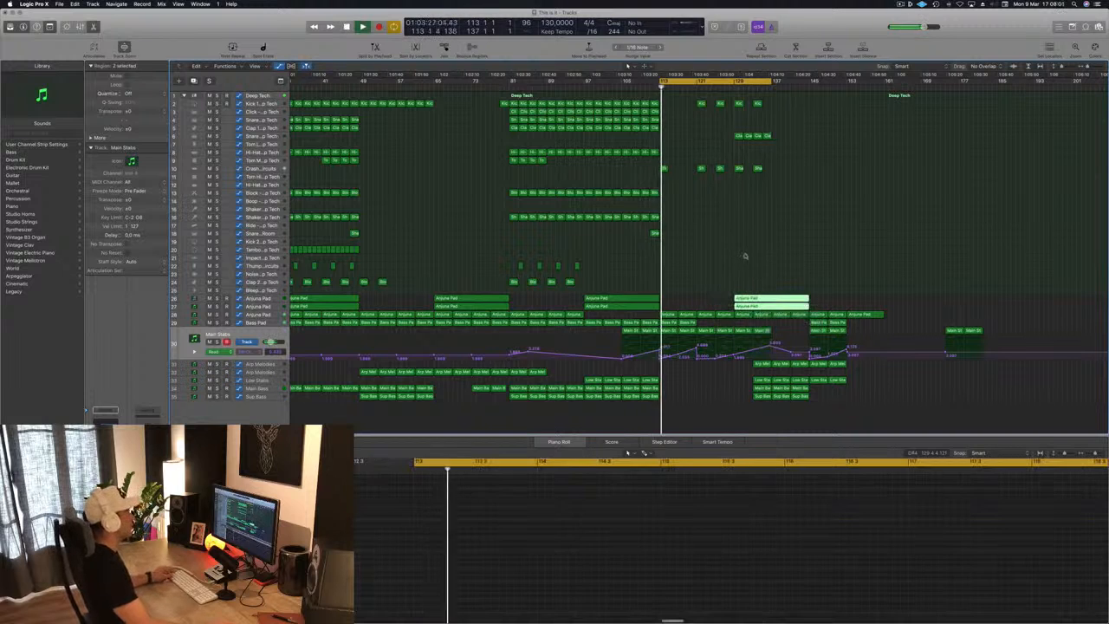
scroll(741, 260, "down", 2)
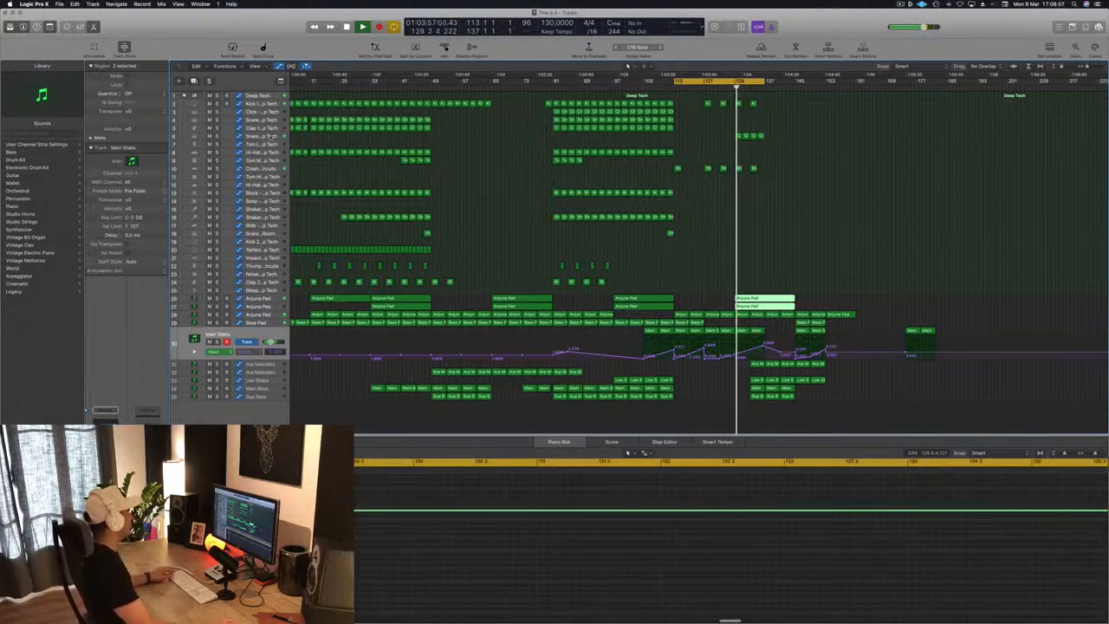
Step: Audition replacement sounds for the Snare 2 track, load Snare 1 - Analog Circuits, and play the roll from bar 129
left_click(262, 136)
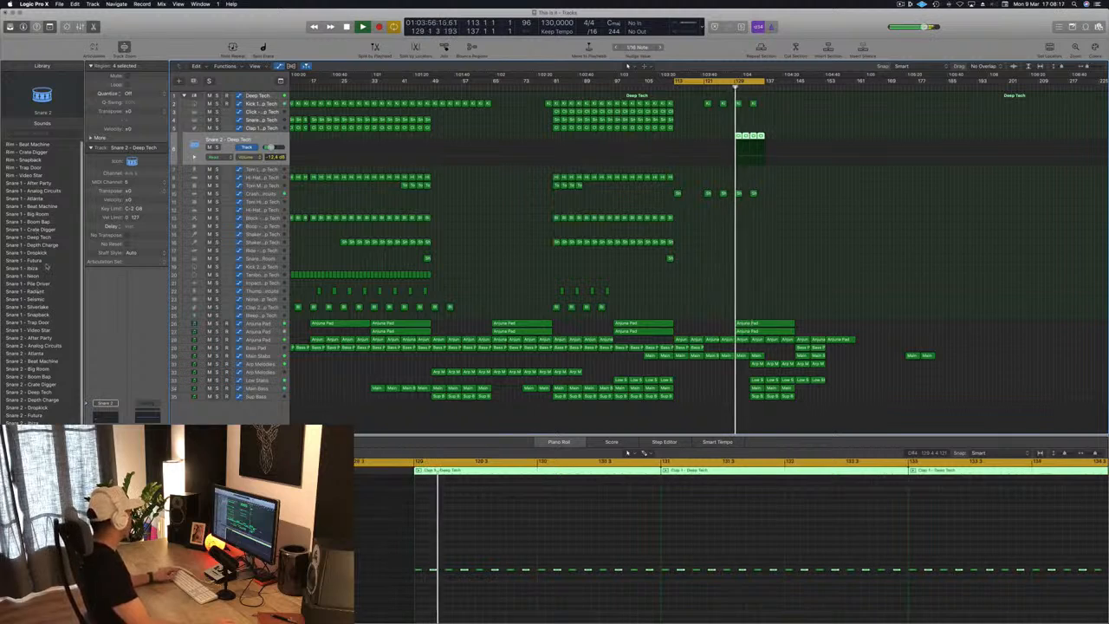
left_click(40, 183)
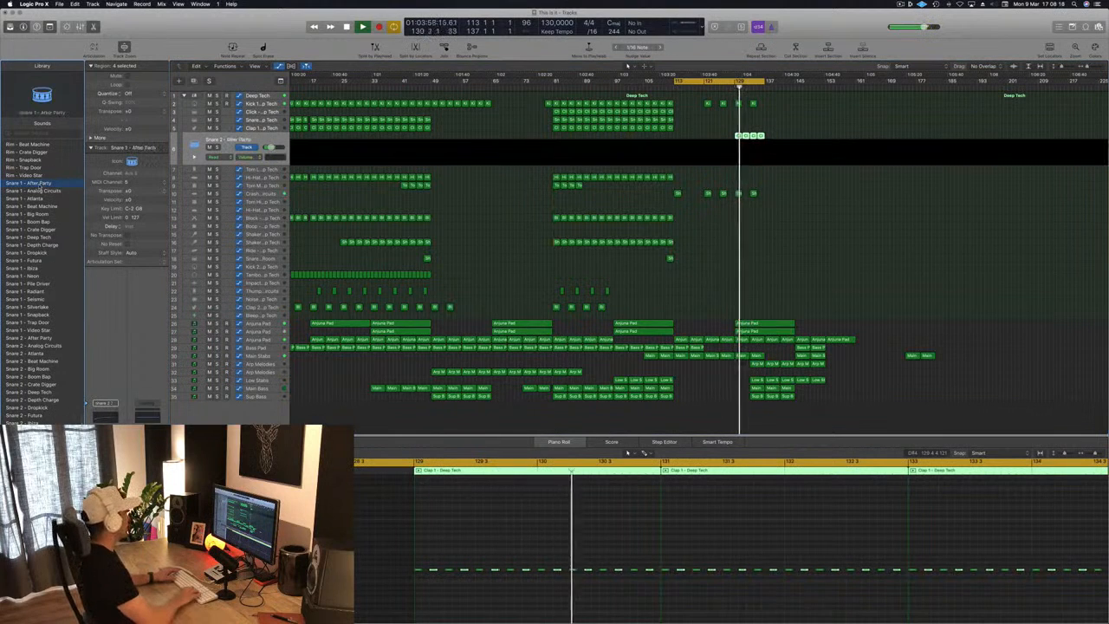
key("Down")
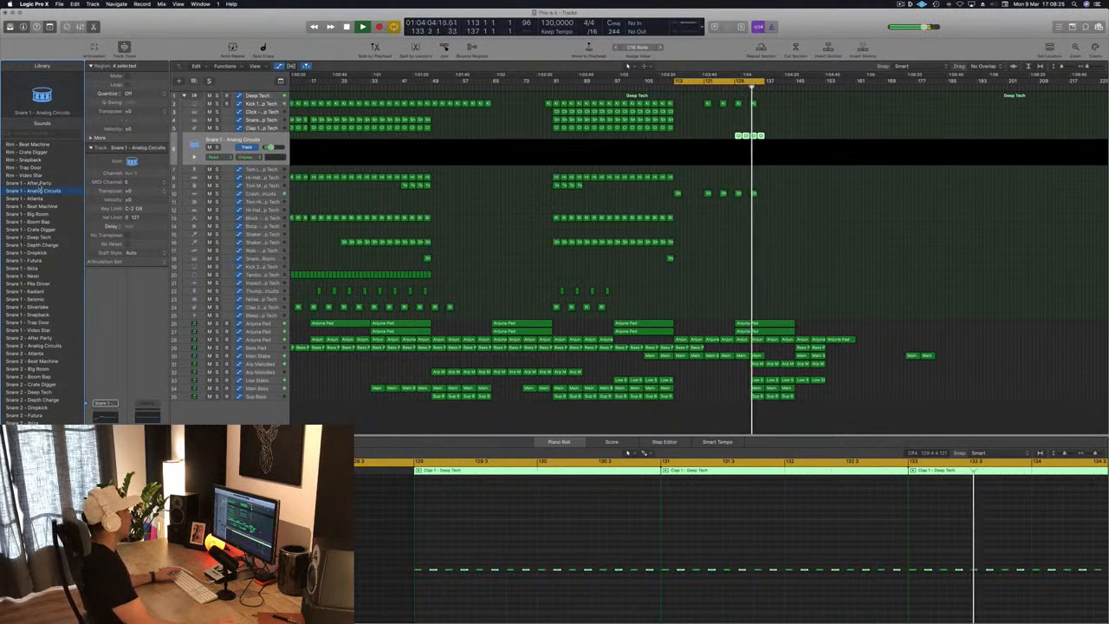
left_click(734, 89)
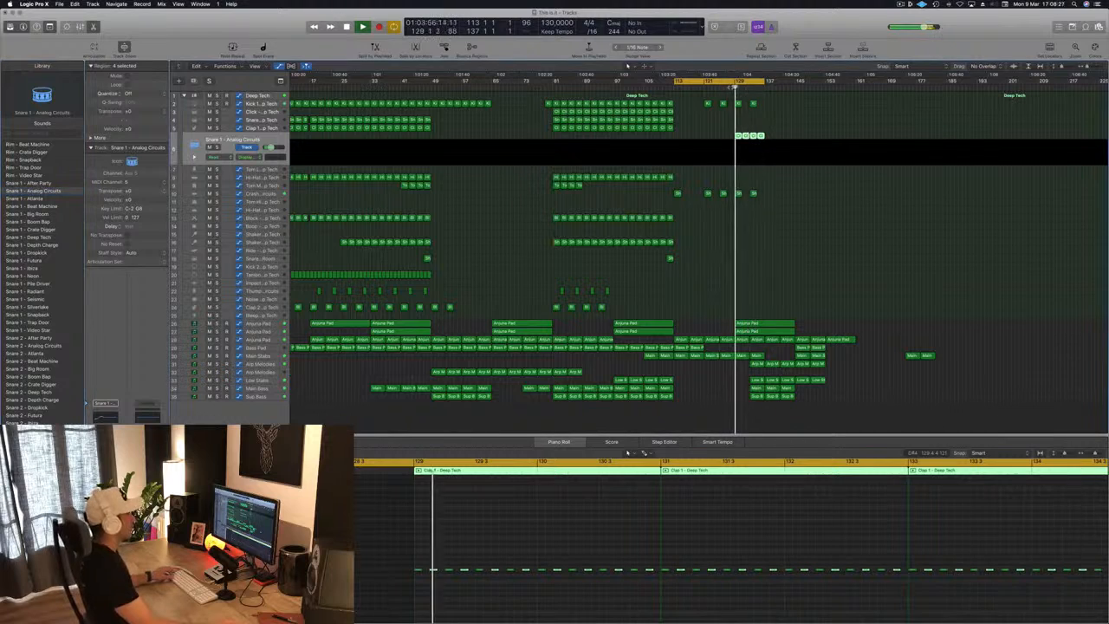
Step: Duplicate all notes in the last two snare roll regions, bars 133 to 137, slightly offset to double the roll's density
left_click(785, 131)
left_click_drag(752, 144, 751, 145)
scroll(910, 579, "down", 3)
scroll(1037, 566, "down", 2)
scroll(976, 576, "right", 5)
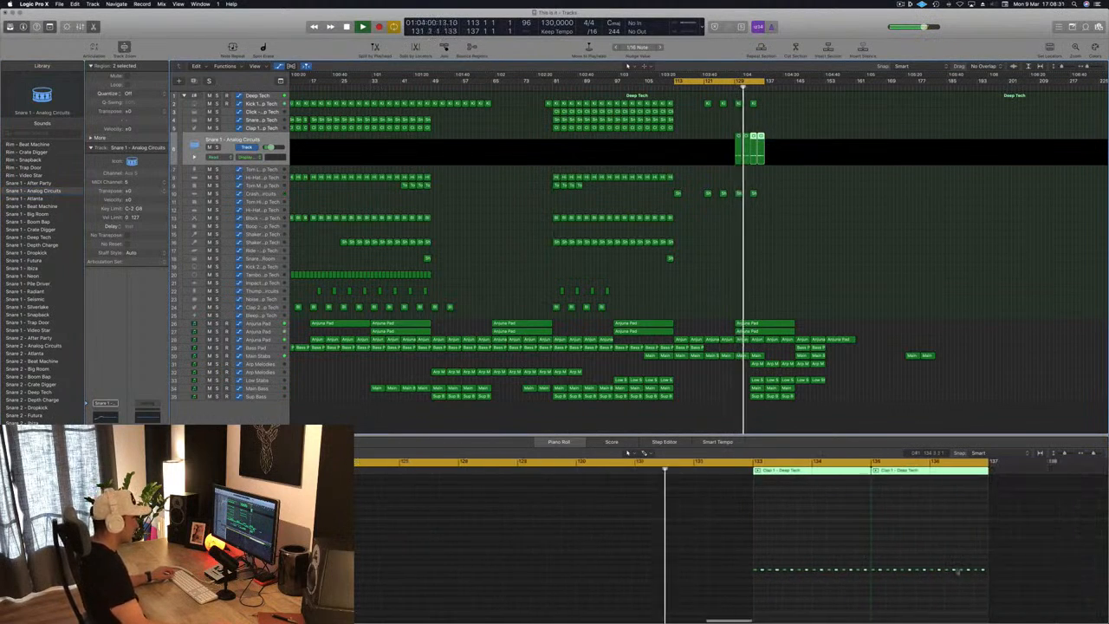
left_click_drag(693, 554, 1029, 599)
key("z")
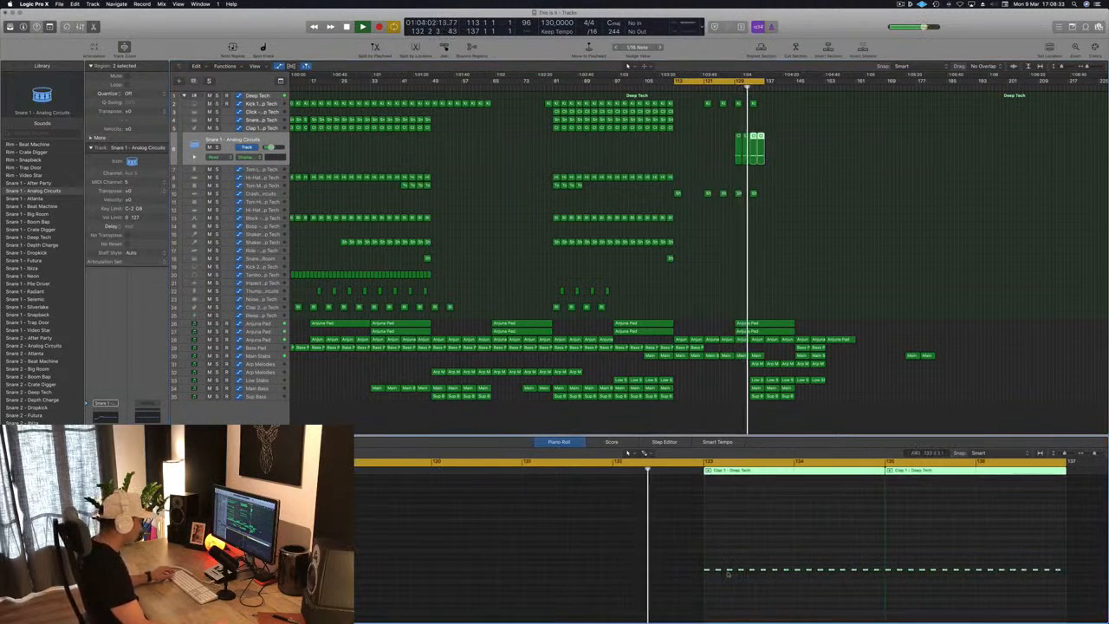
left_click_drag(707, 571, 708, 572)
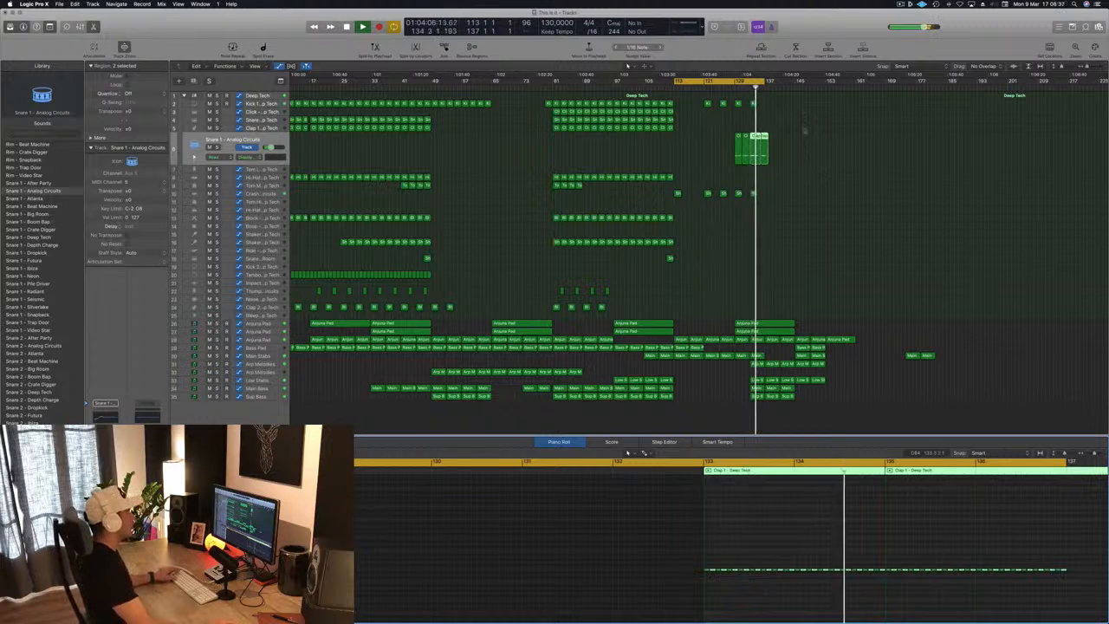
Step: Extend the end of the cycle range from bar 137 to about bar 159
scroll(768, 145, "down", 2)
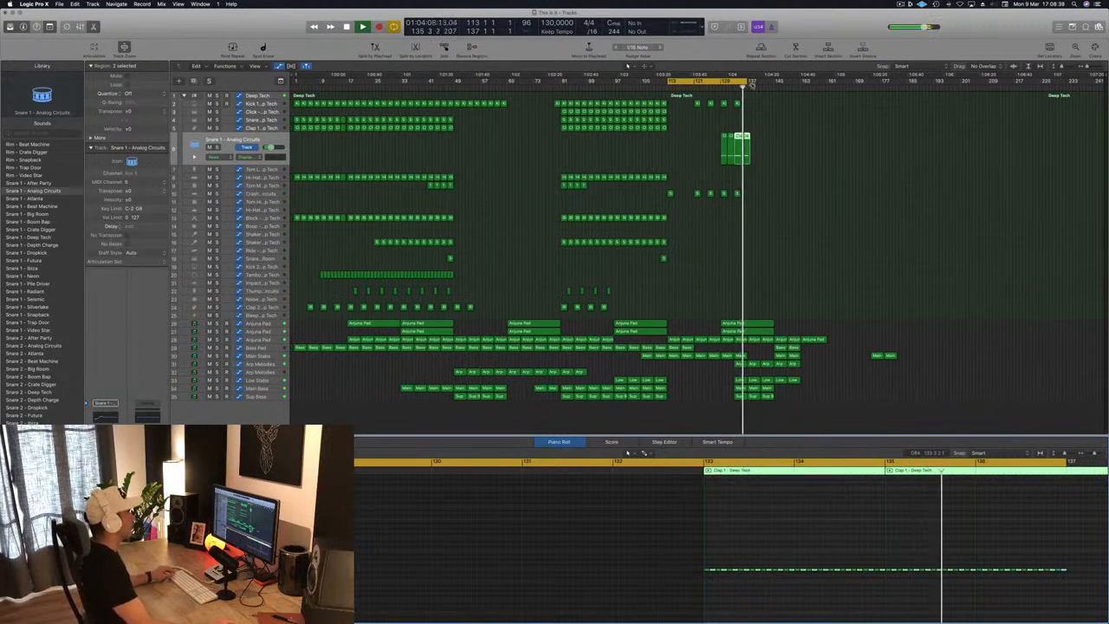
left_click_drag(743, 82, 824, 83)
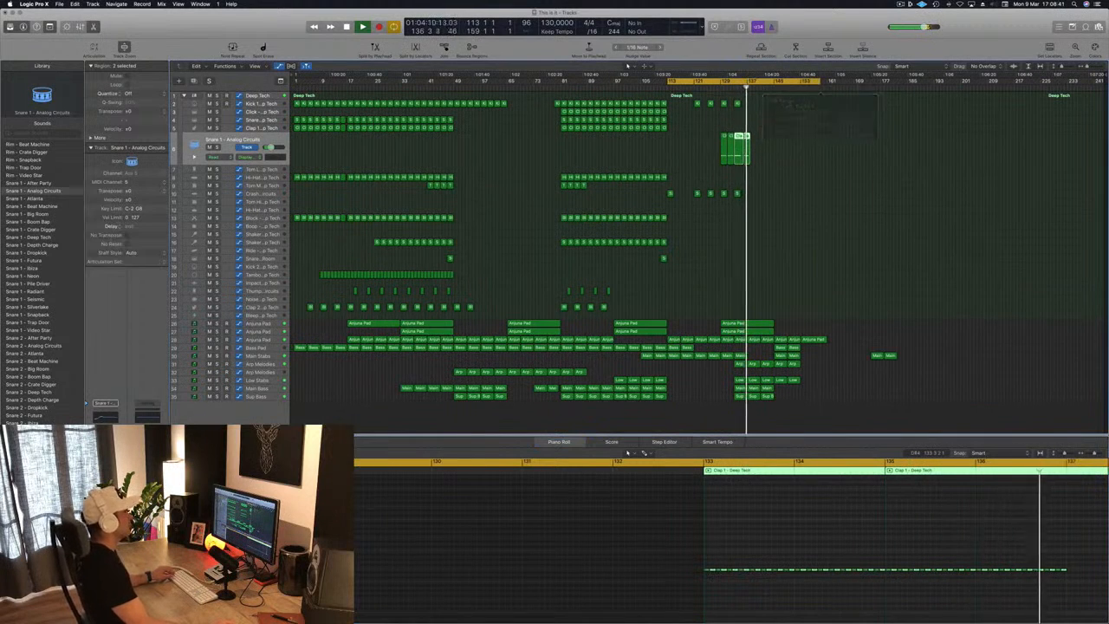
scroll(812, 165, "up", 5)
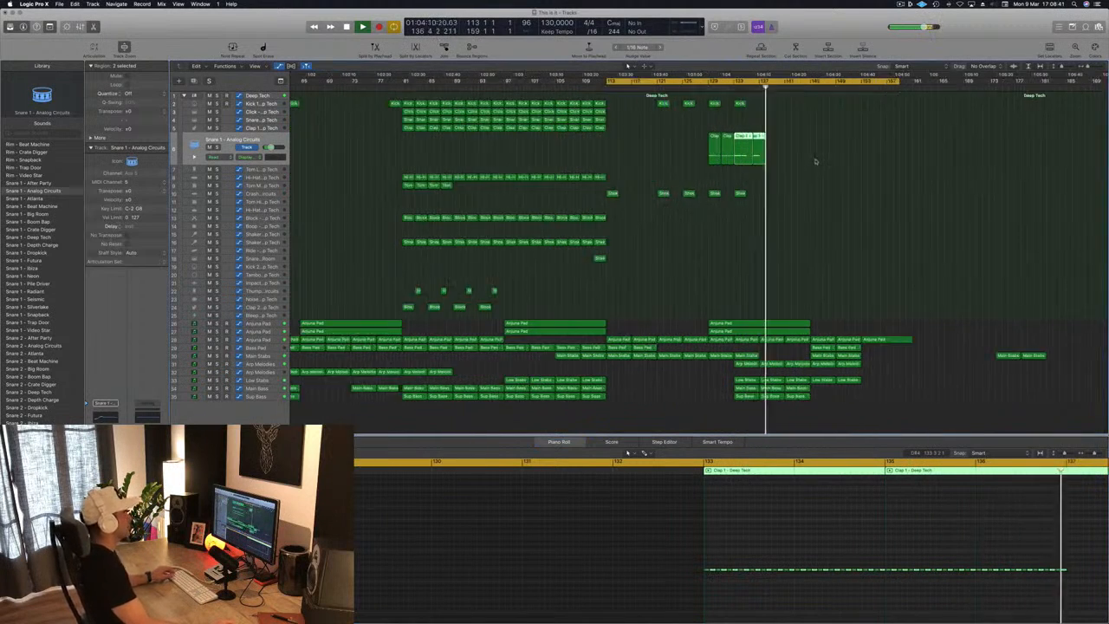
Step: Split the overlapping snare roll regions at bar 135, using the Split option for notes that cross the cut
left_click(750, 138)
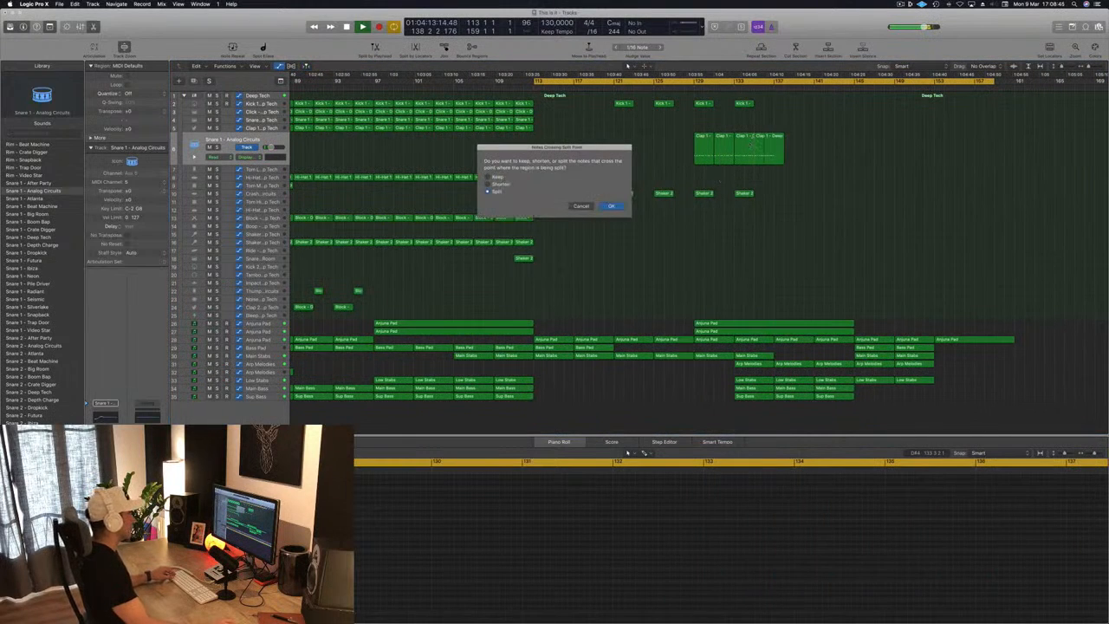
key("Return")
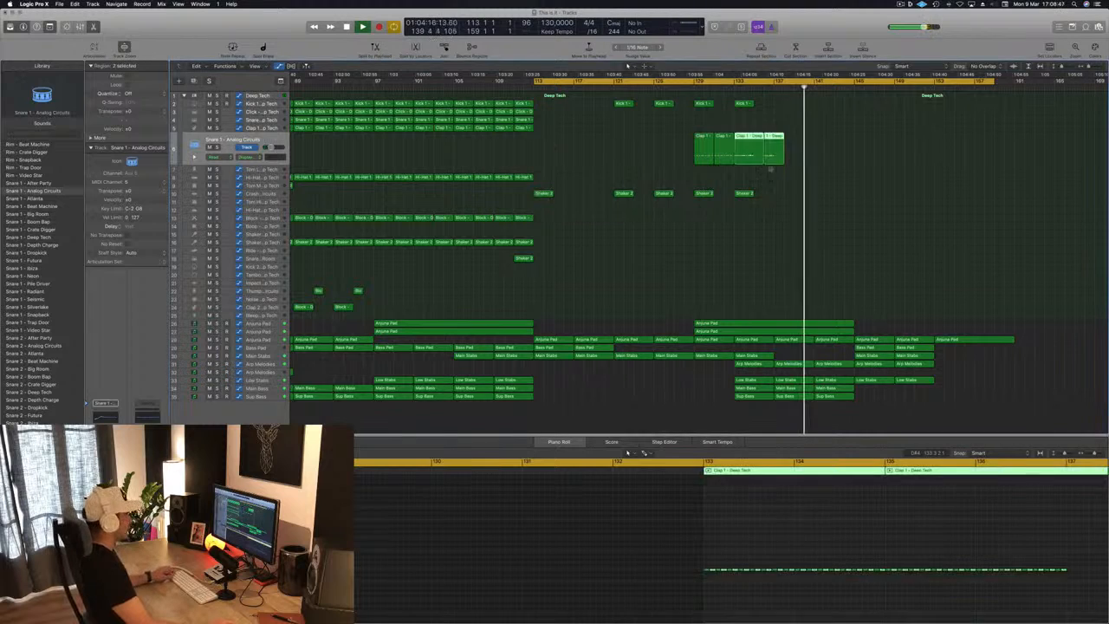
left_click(749, 153)
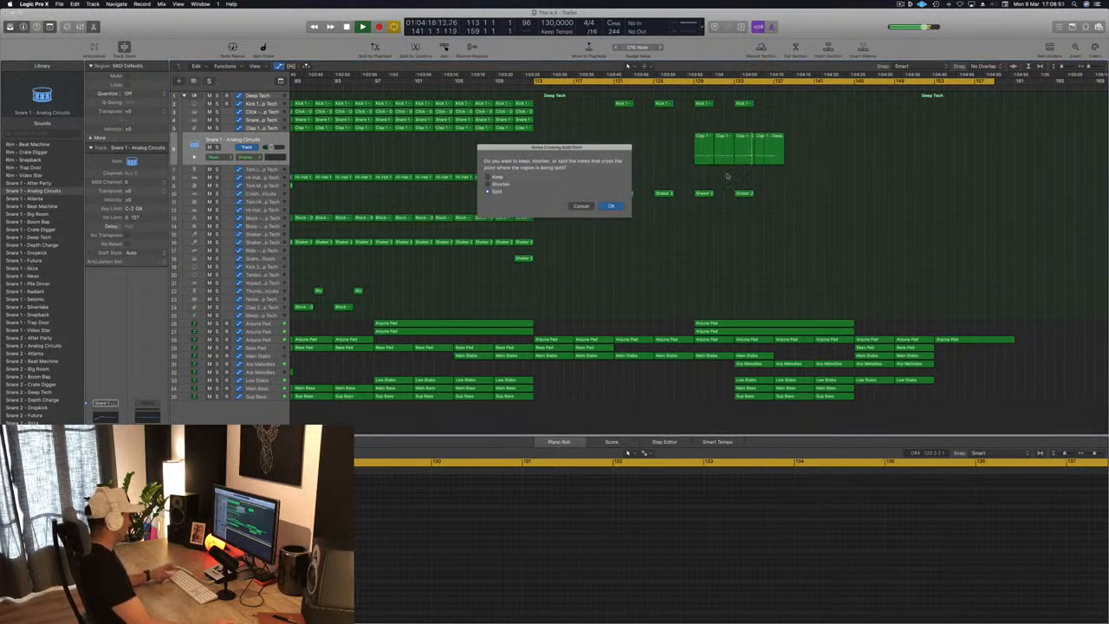
key("Return")
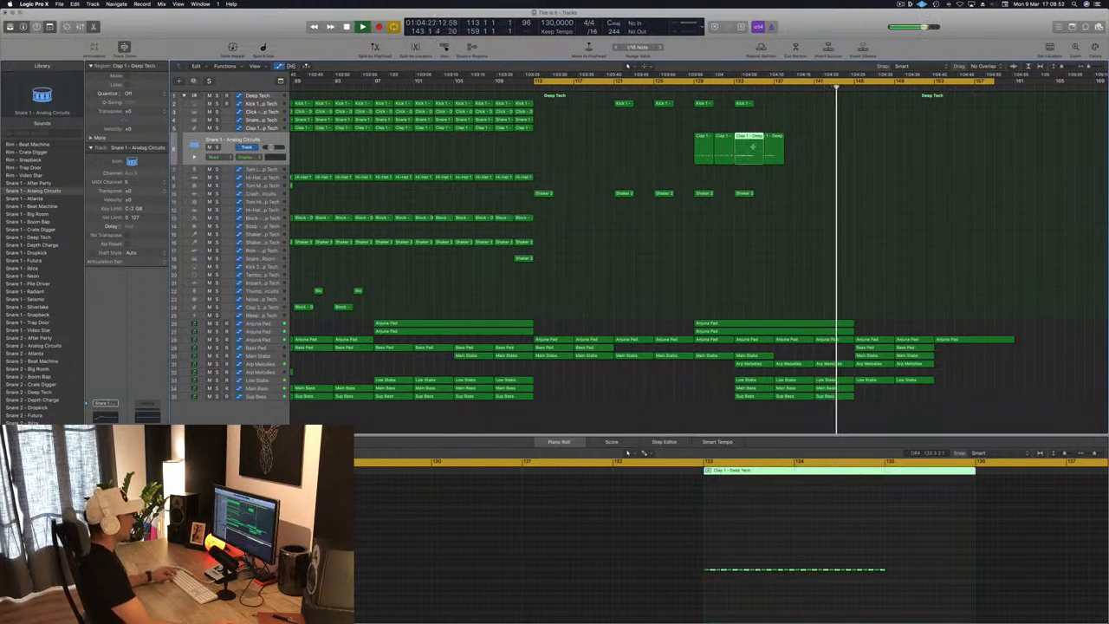
left_click(755, 154)
key("Return")
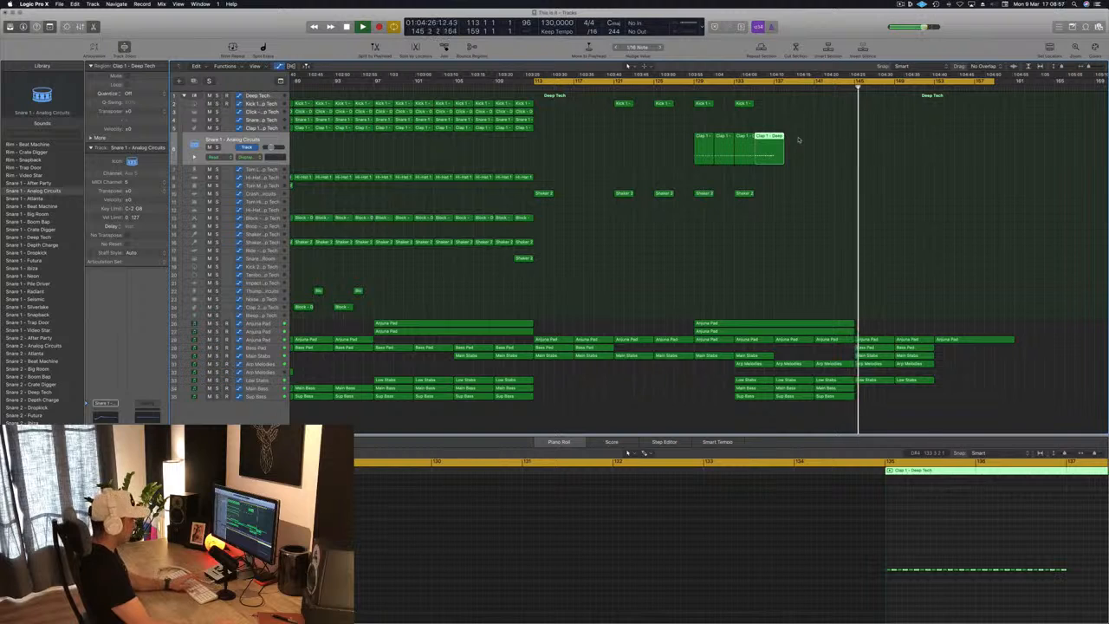
Step: Clear the overlapping snare roll regions from bar 135 onward, using the Split option for notes that cross the cut
key("Delete")
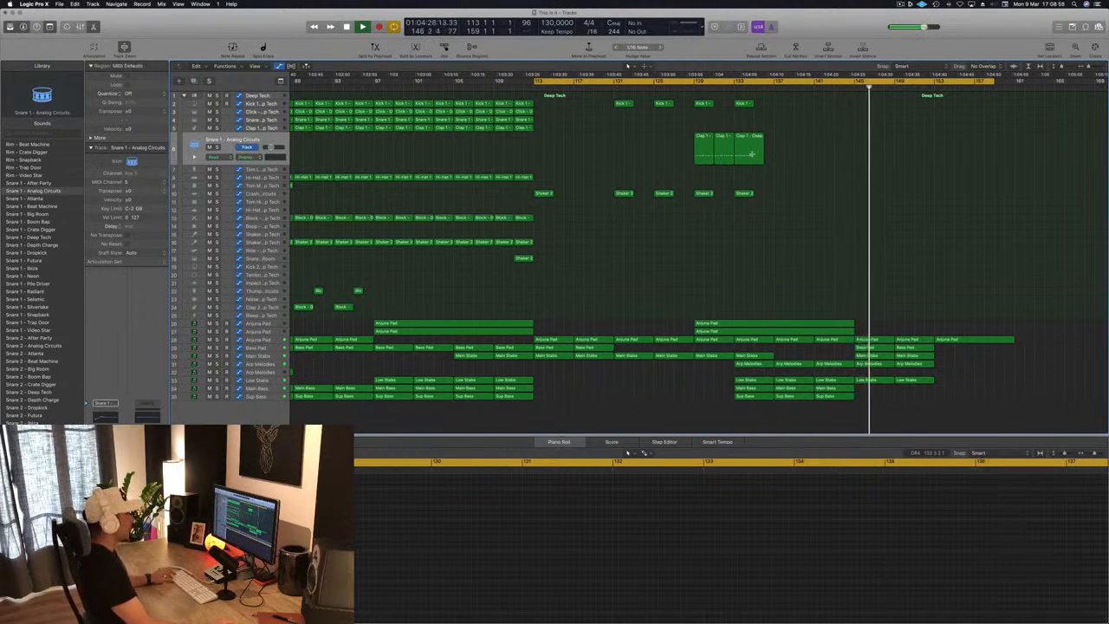
left_click(754, 160)
left_click_drag(753, 159, 717, 161)
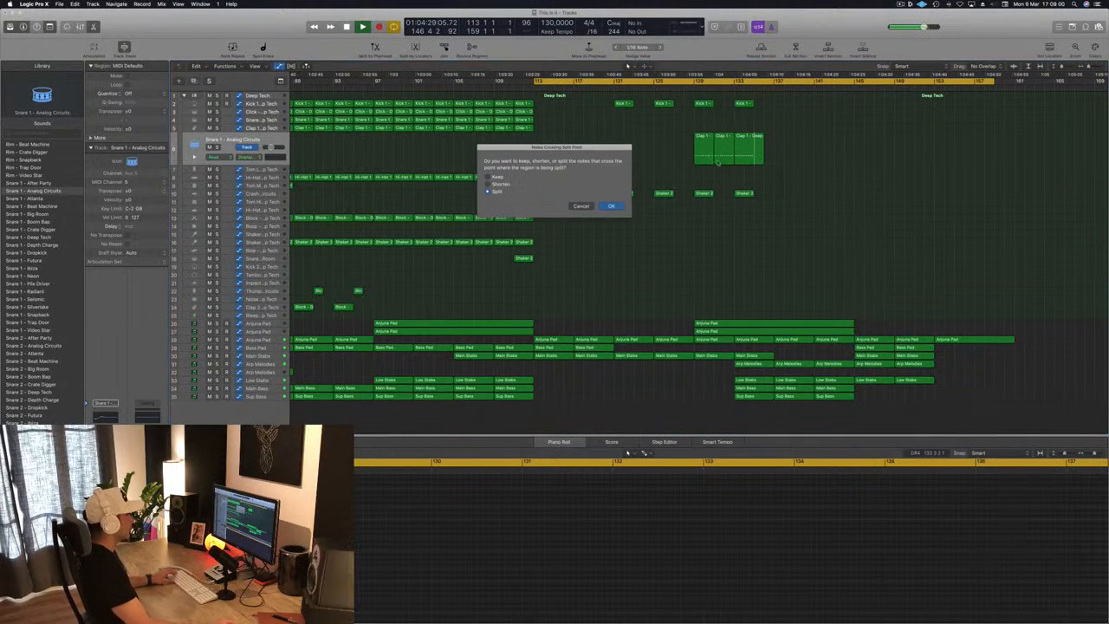
left_click(613, 207)
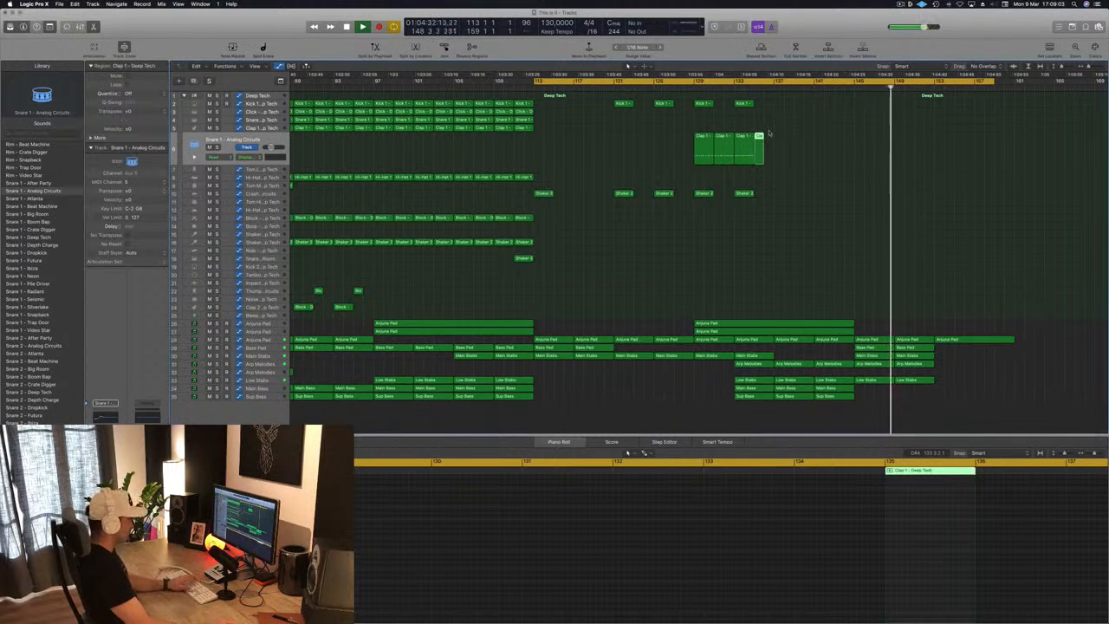
key("Delete")
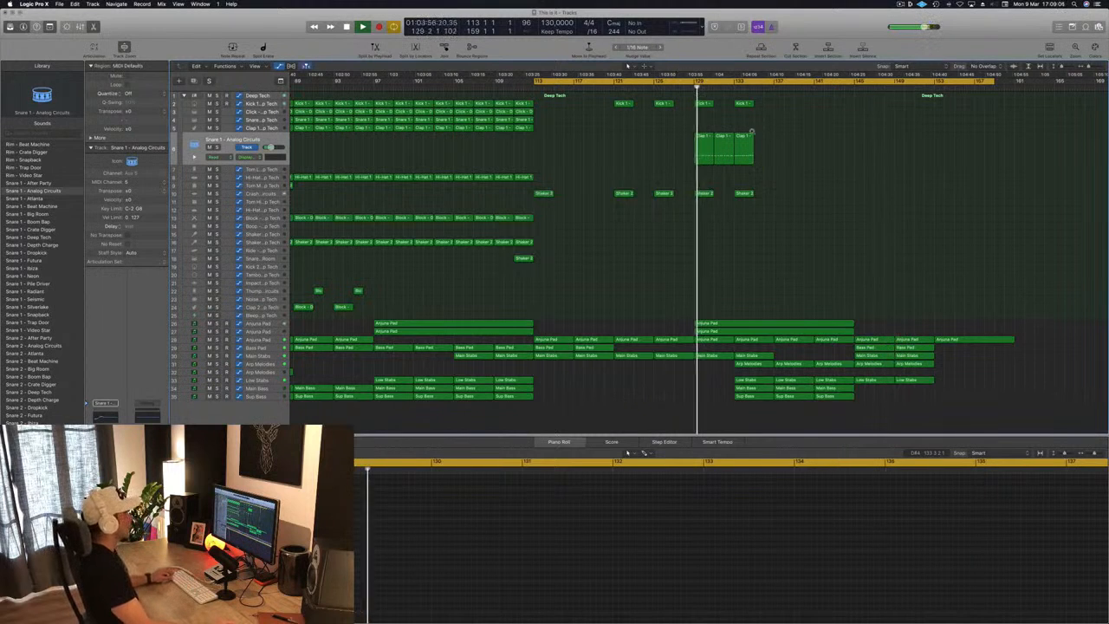
Step: Copy the snare roll region at bar 133 to bar 135 and repeat it up to bar 143
left_click(747, 138)
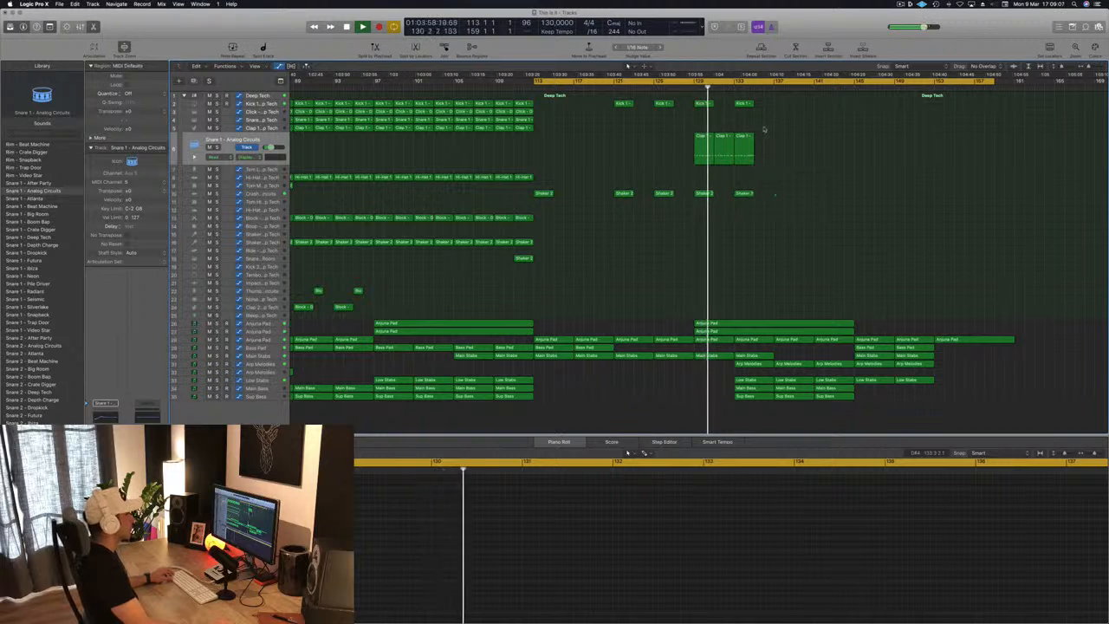
left_click_drag(745, 137, 762, 139)
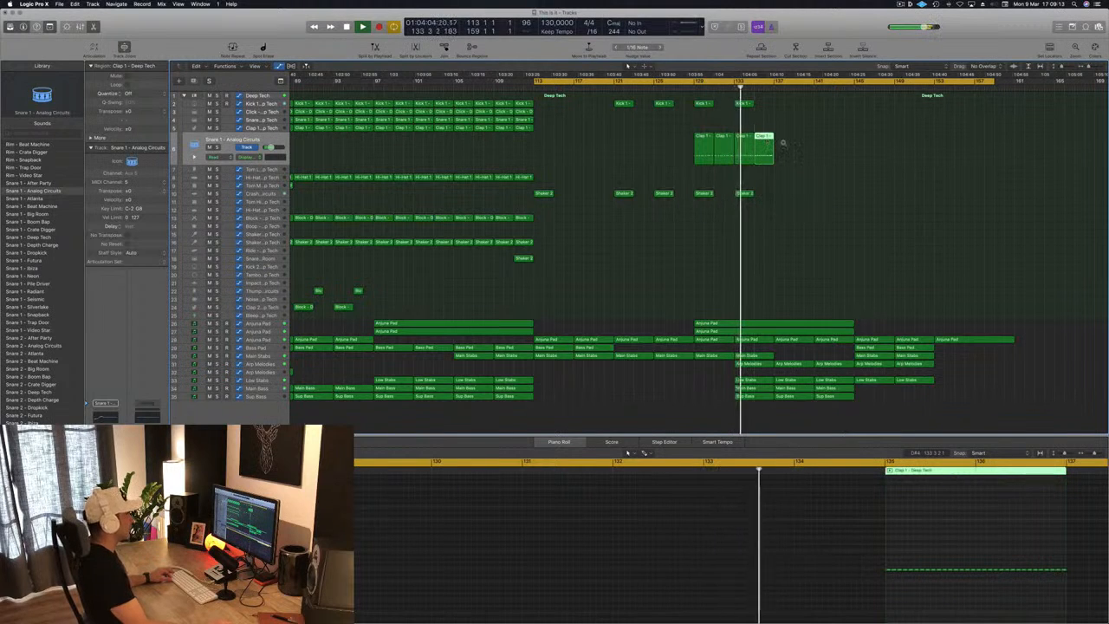
key("super+Left")
key("super+Right")
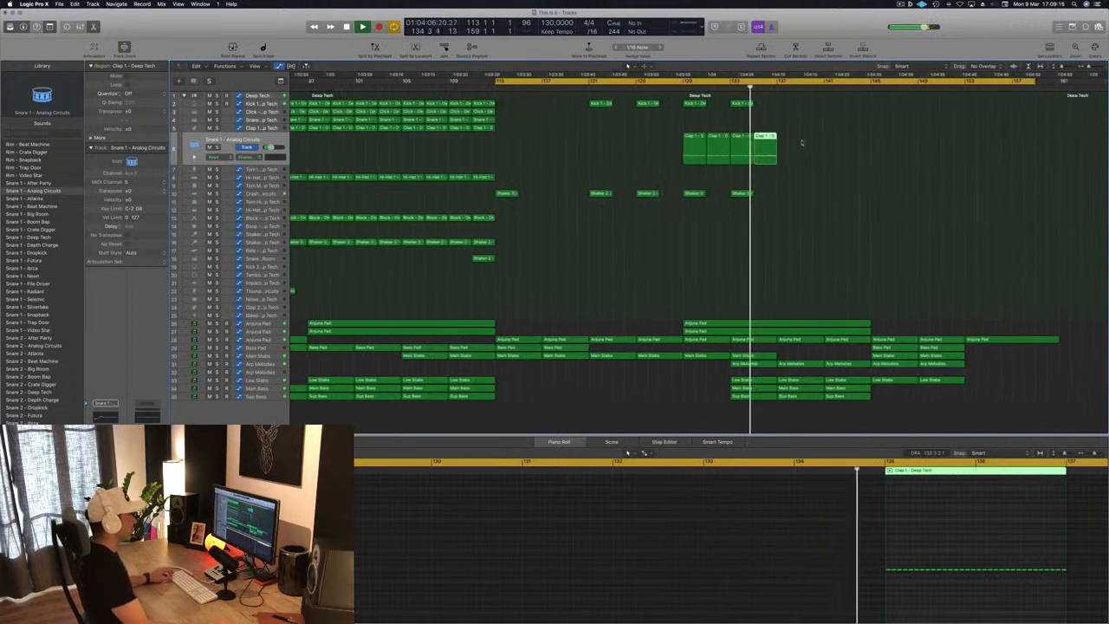
left_click_drag(767, 141, 769, 165)
left_click(765, 143, "shift")
key("super+Left")
key("super+Left")
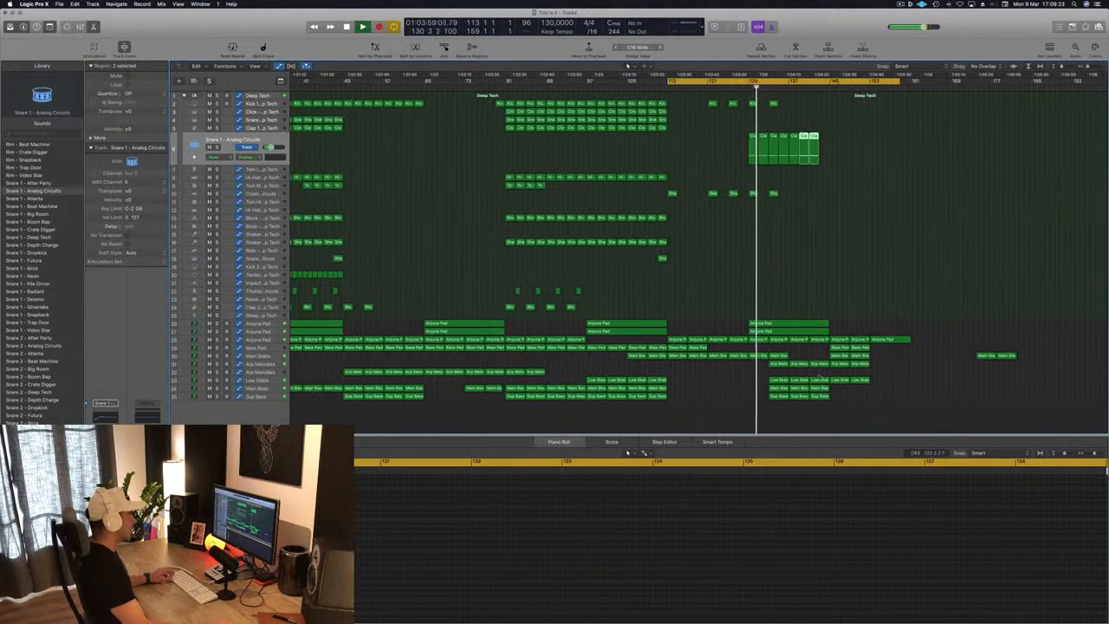
Step: Copy Main Stabs regions to bars 137 and 141 so the stabs continue up to bar 145
left_click(781, 356)
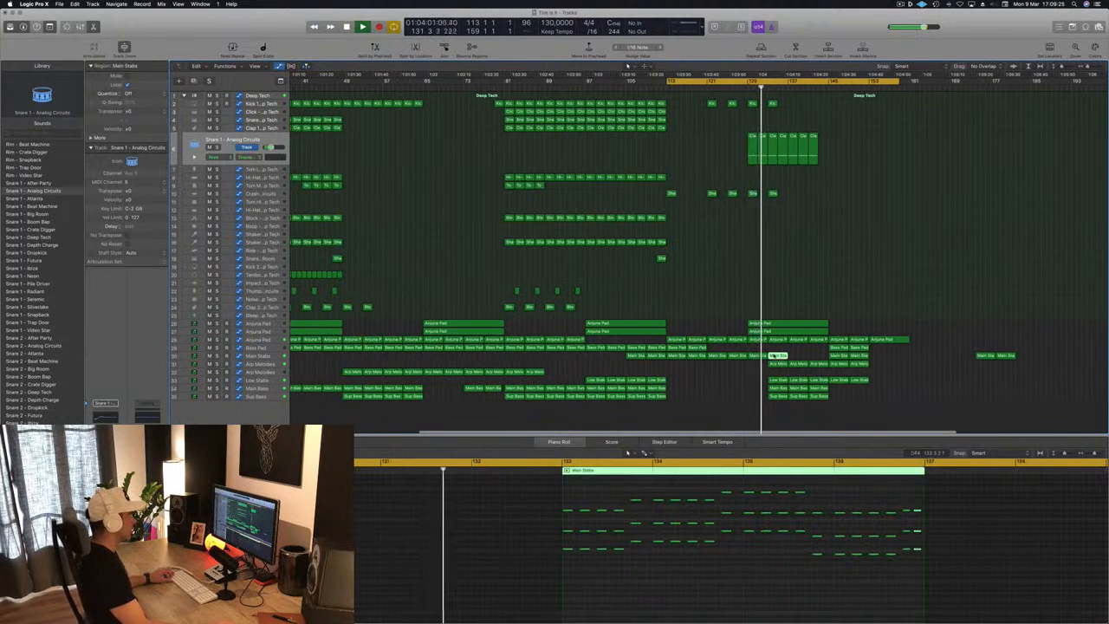
left_click(281, 358)
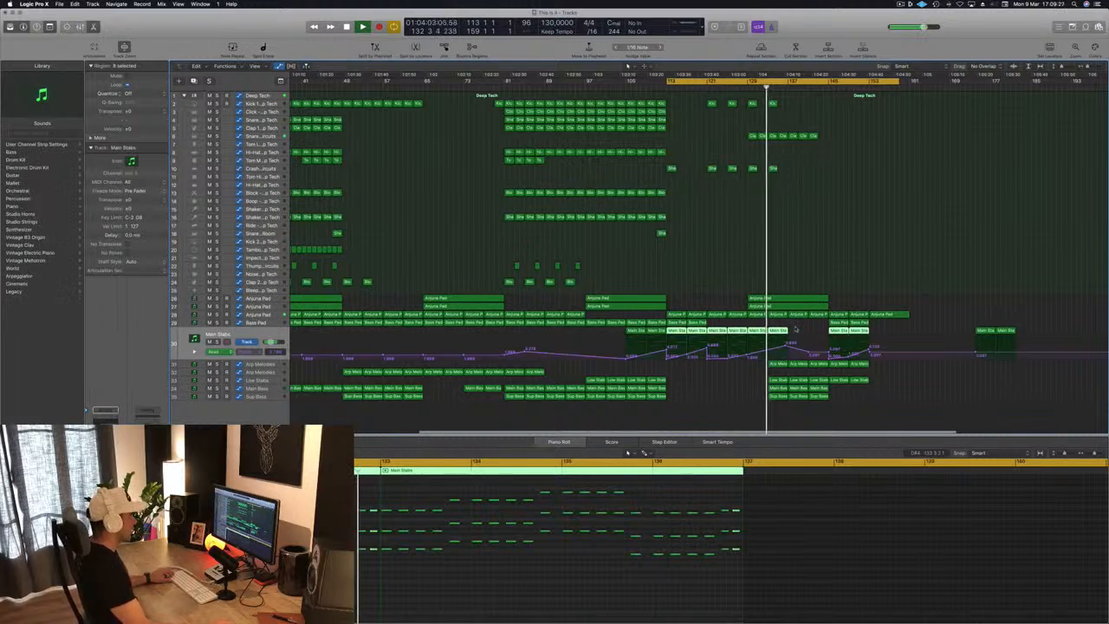
left_click_drag(792, 332, 795, 339)
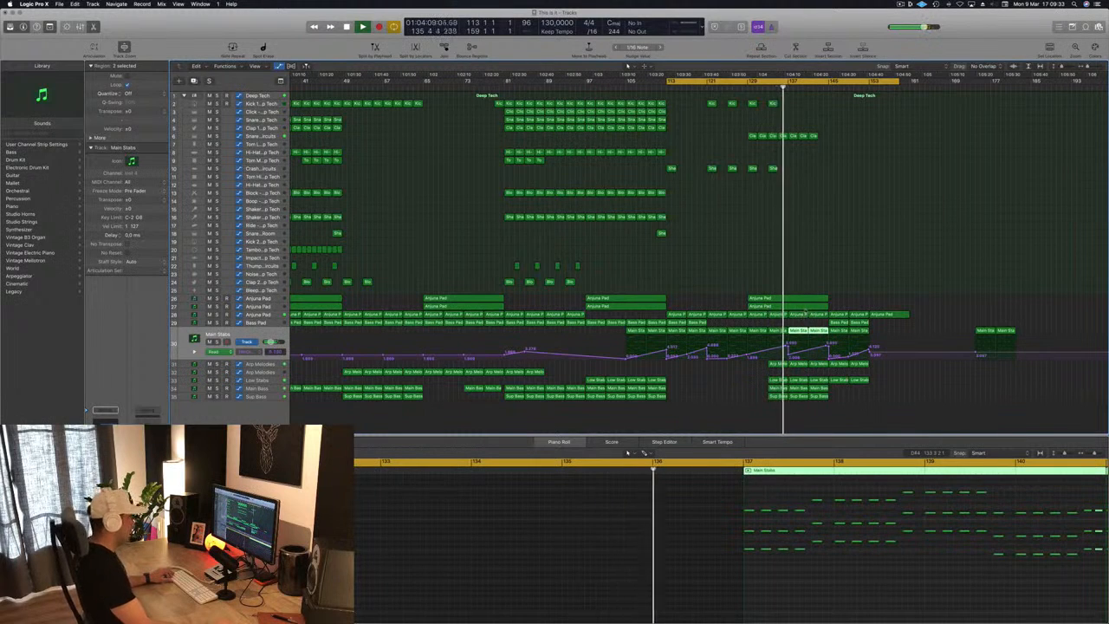
Step: Shape the Arjuna Pad automation so it rises to a peak at bar 145
left_click(797, 314)
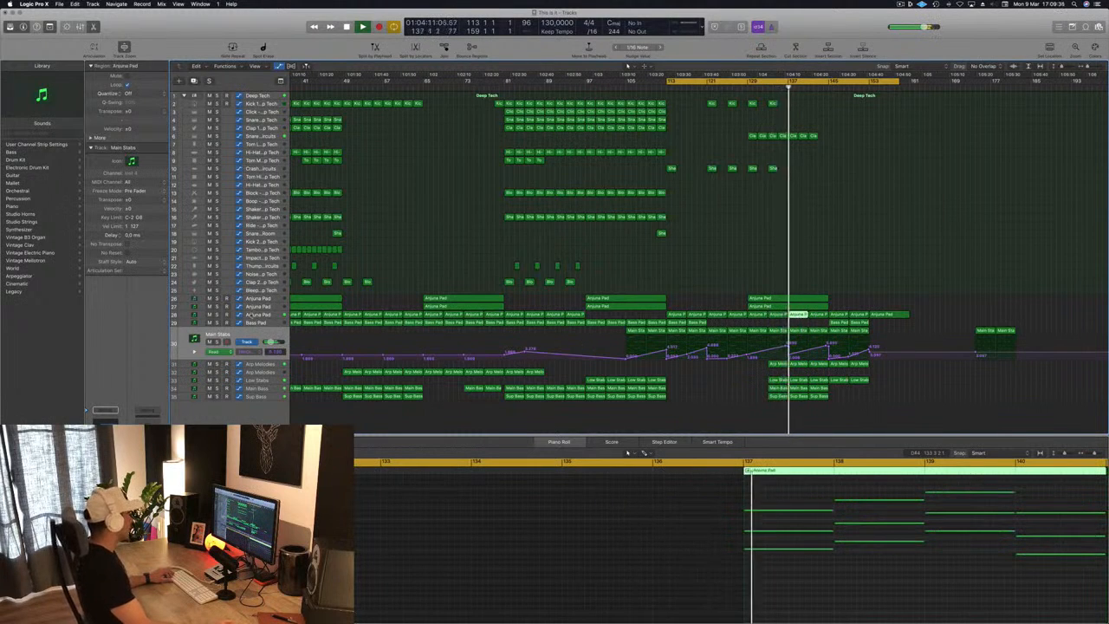
left_click(259, 314)
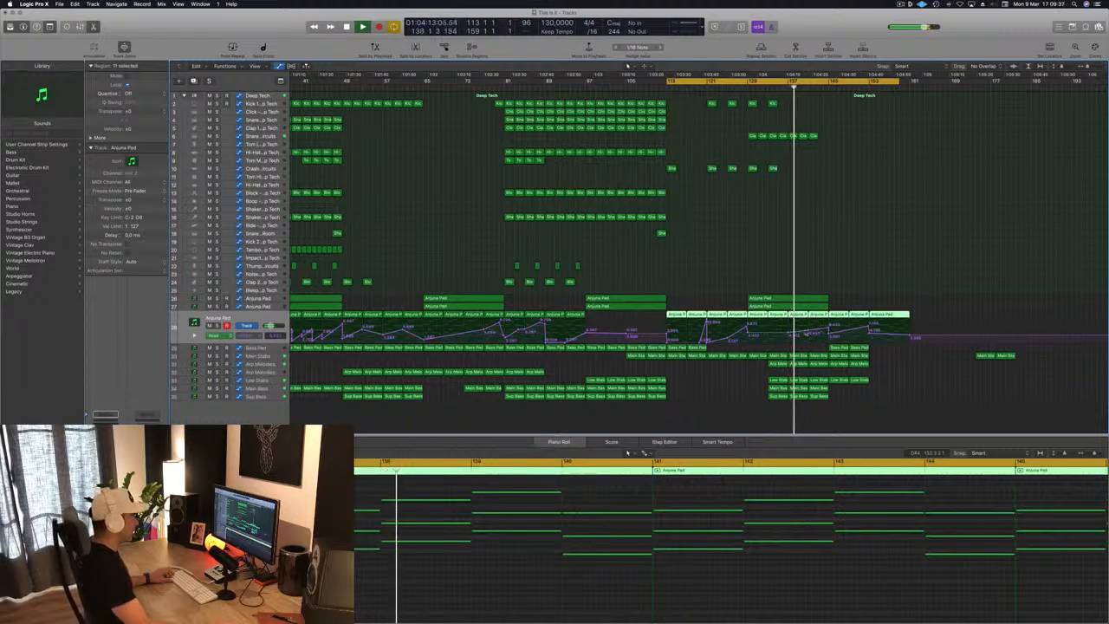
left_click(830, 325)
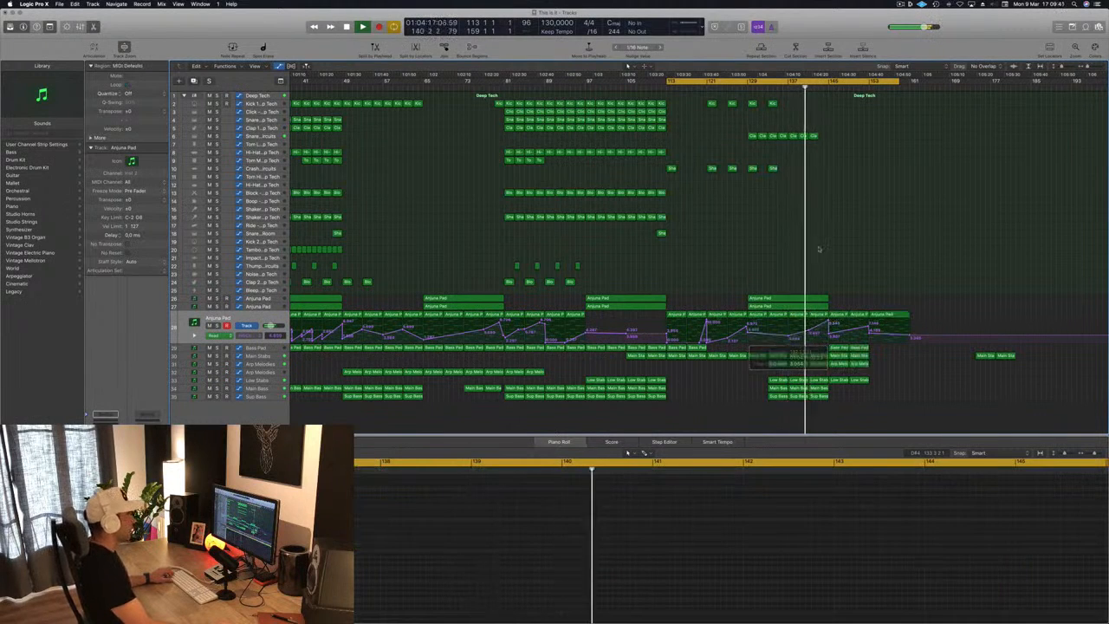
Step: Copy the last snare roll region from bar 141 to bar 143, extending the roll to bar 145
key("super+Right")
key("super+Right")
key("super+Right")
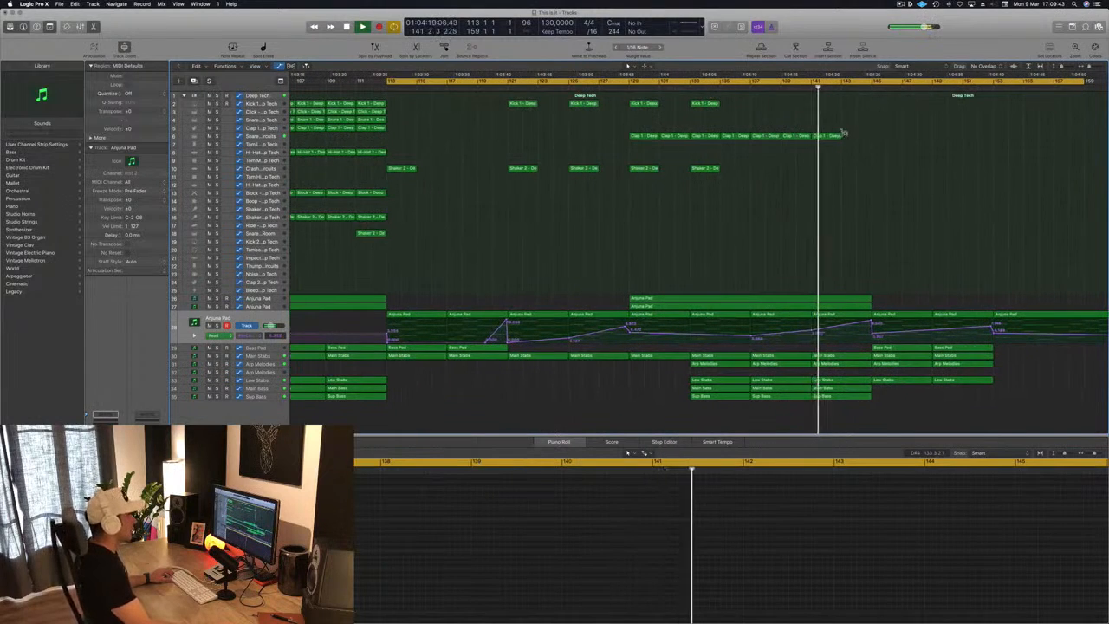
left_click(827, 136)
left_click_drag(827, 136, 856, 141)
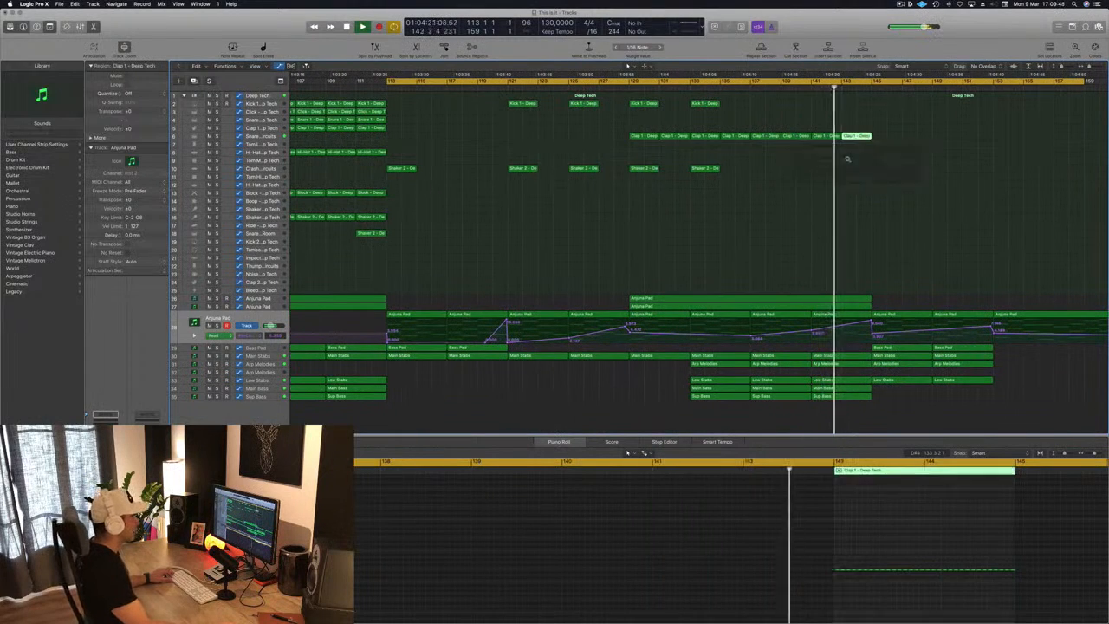
key("super+Left")
key("super+Left")
key("super+Left")
key("super+Left")
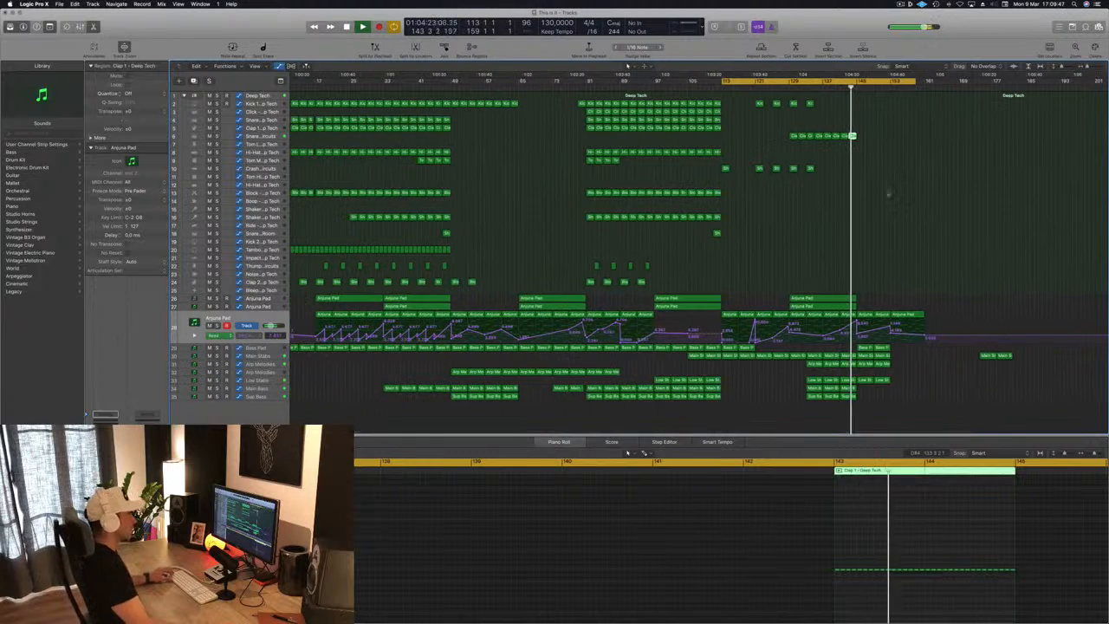
key("super+Left")
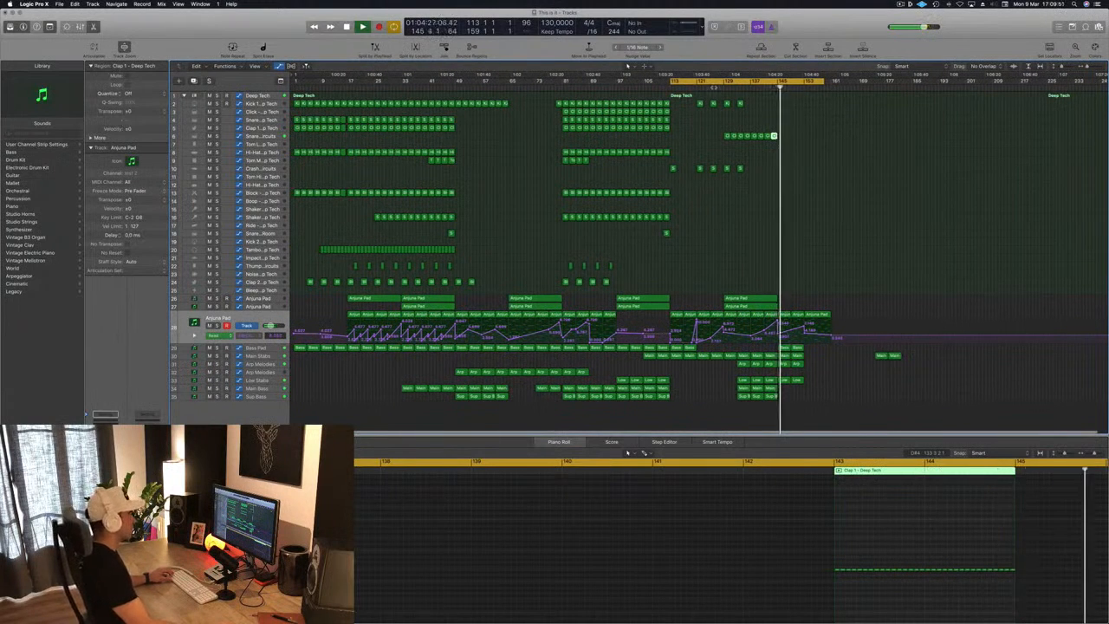
Step: Play the build-up and copy the kick hit regions at bars 129 and 133 to bars 137 and 141
left_click(714, 88)
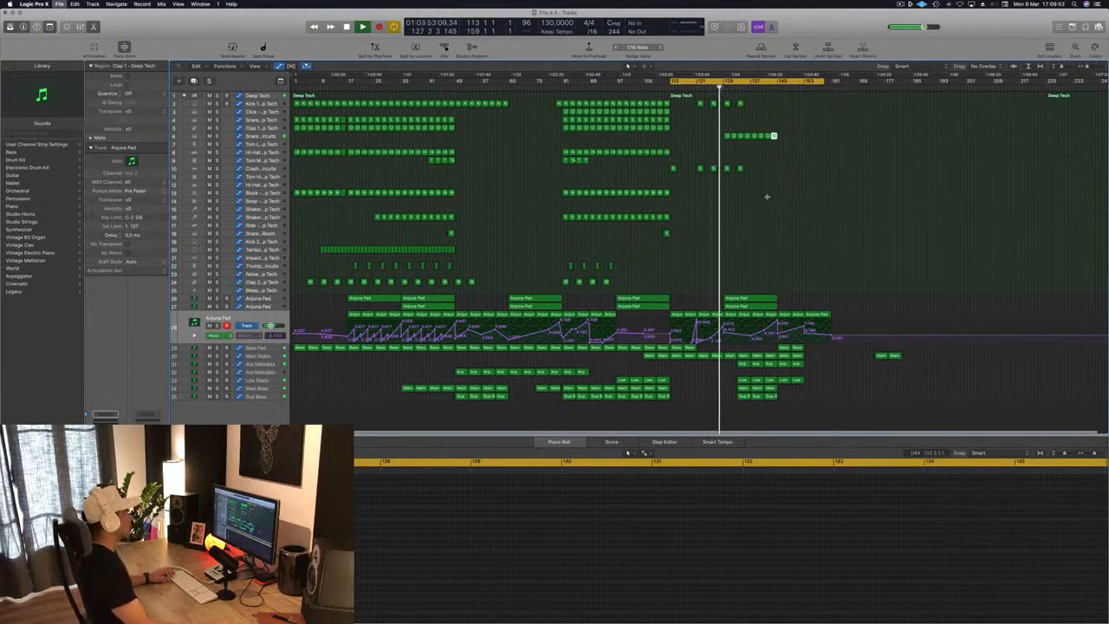
scroll(756, 104, "up", 5)
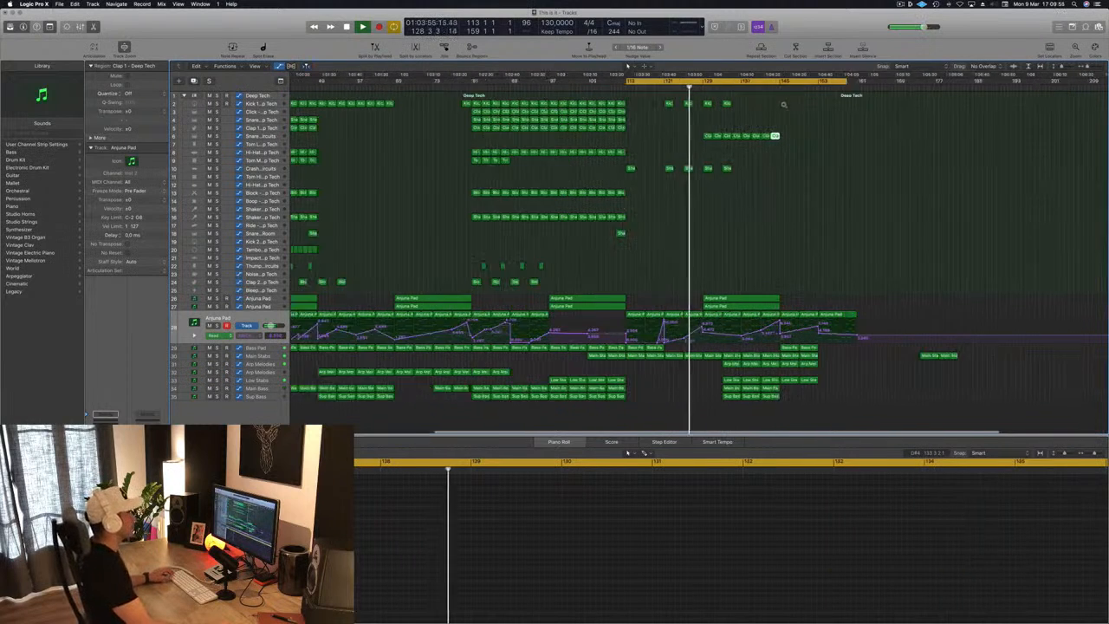
left_click_drag(703, 104, 734, 106)
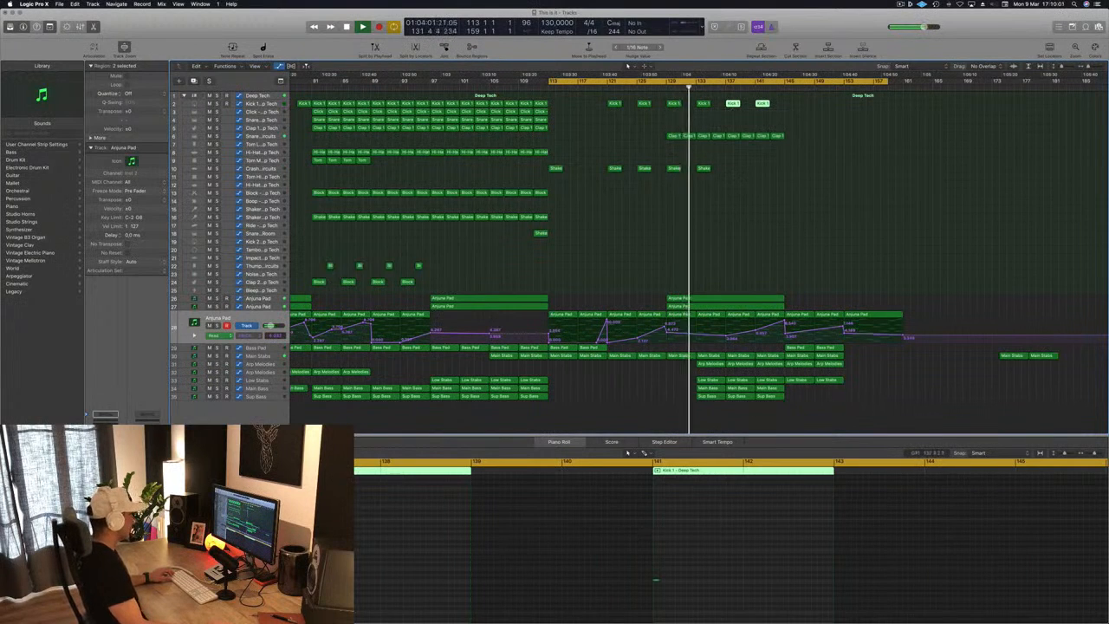
Step: Duplicate the kick note in the region at bar 137, placing the copy shortly after the first hit
key("super+a")
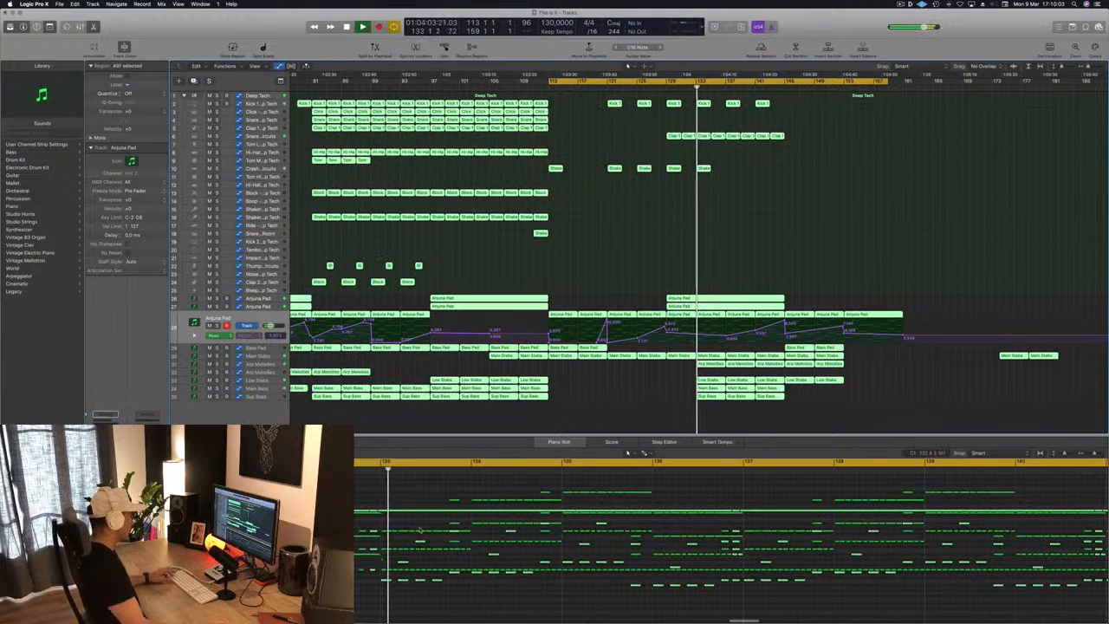
left_click(614, 300)
left_click_drag(745, 113, 766, 98)
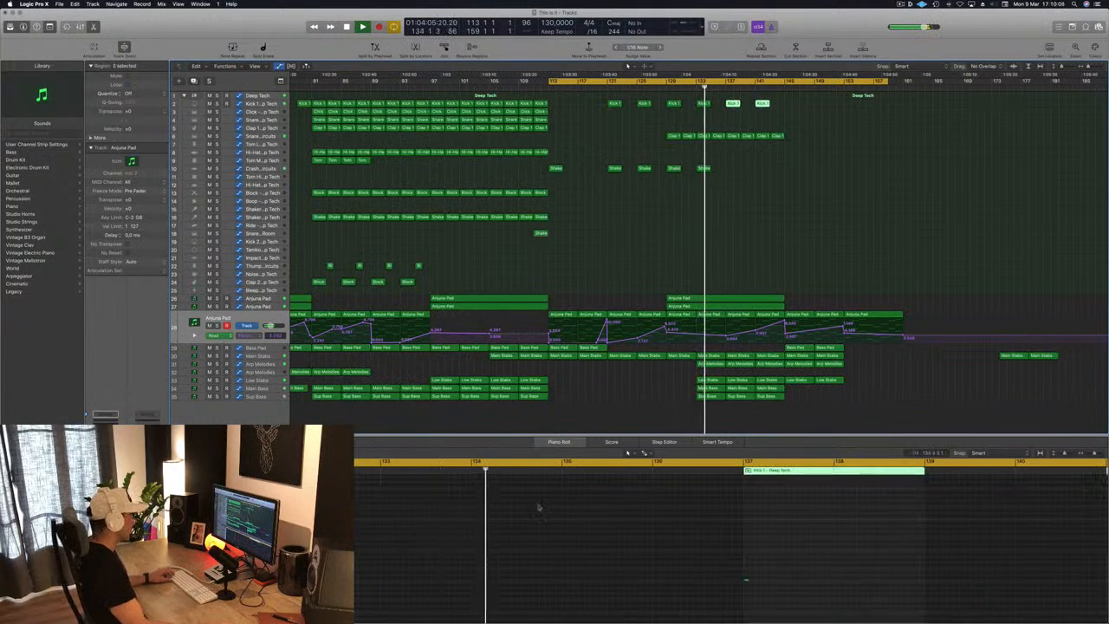
left_click_drag(746, 580, 756, 582)
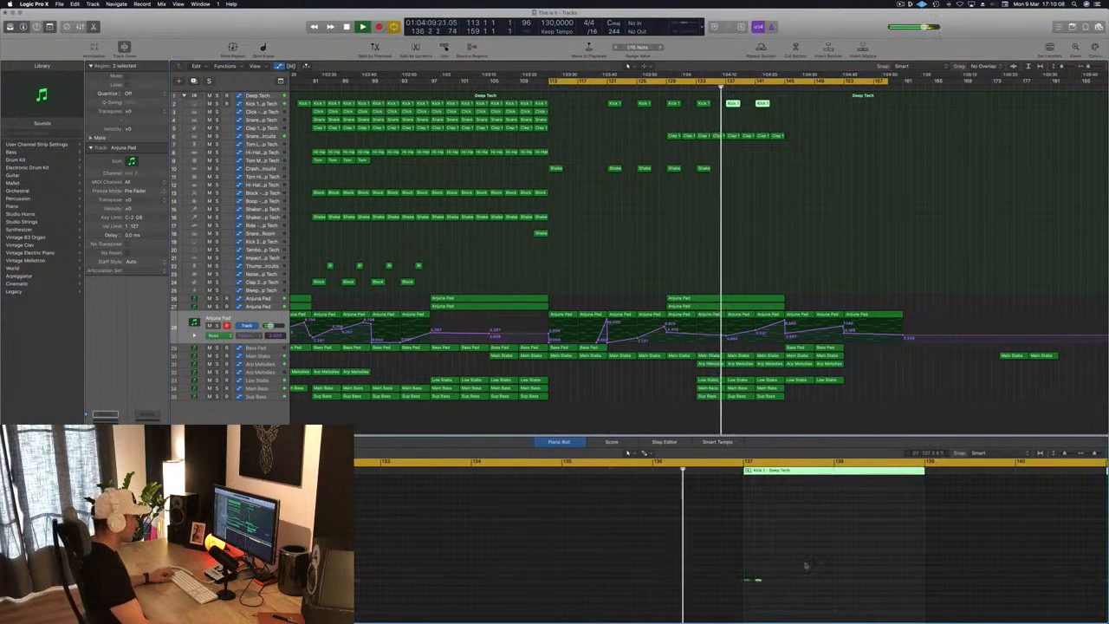
key("super+Left")
key("super+Left")
key("super+Left")
key("super+Left")
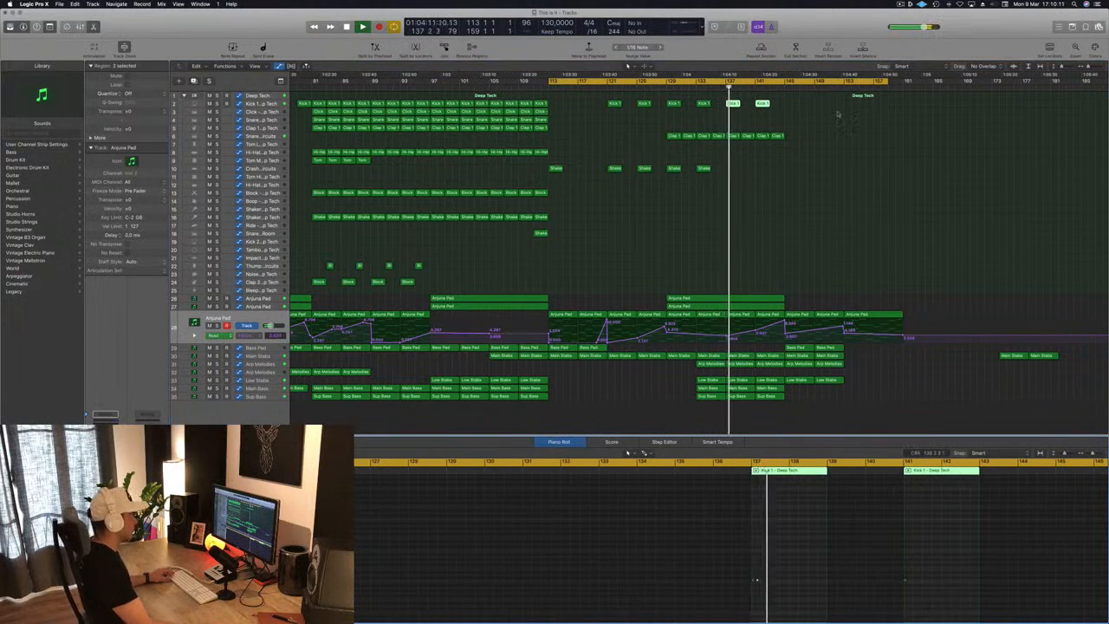
left_click(762, 104)
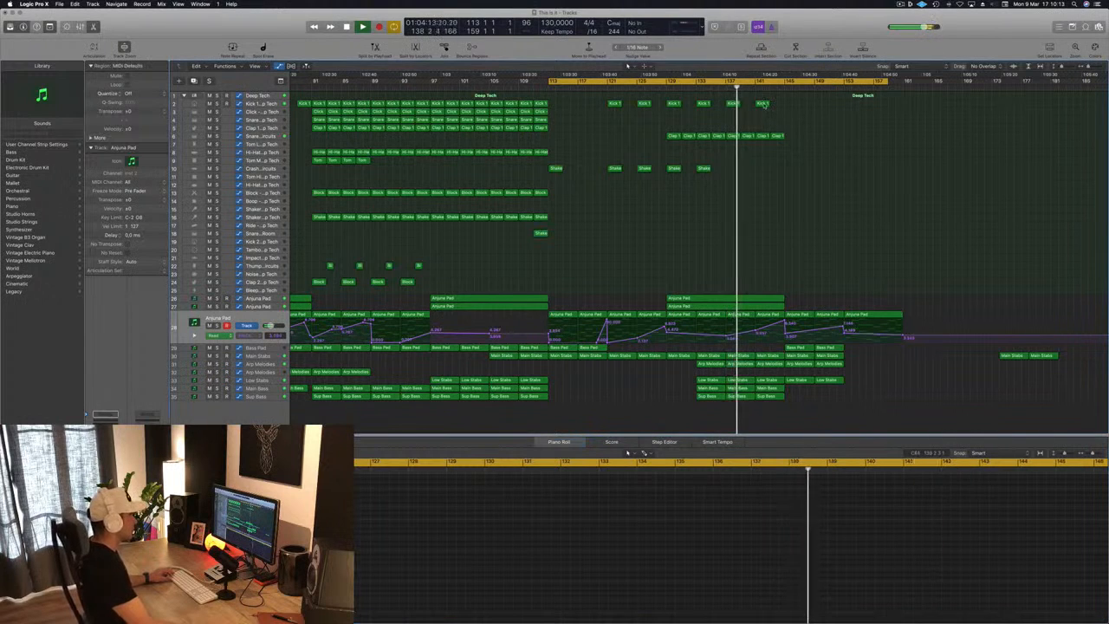
left_click_drag(762, 104, 782, 112)
scroll(600, 141, "left", 3)
scroll(600, 141, "down", 4)
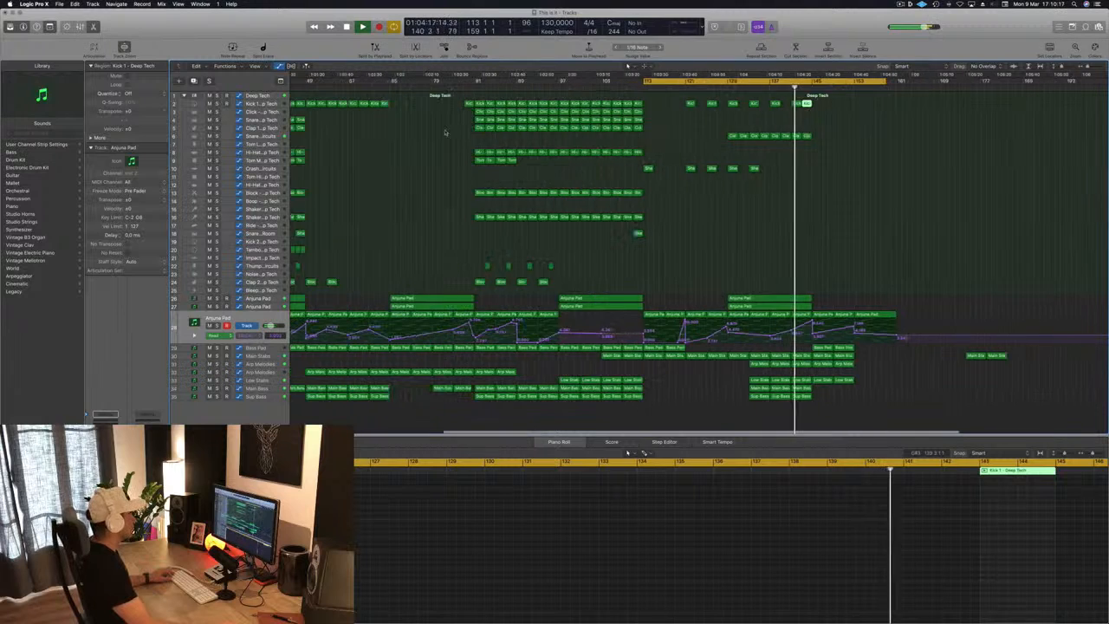
key("Delete")
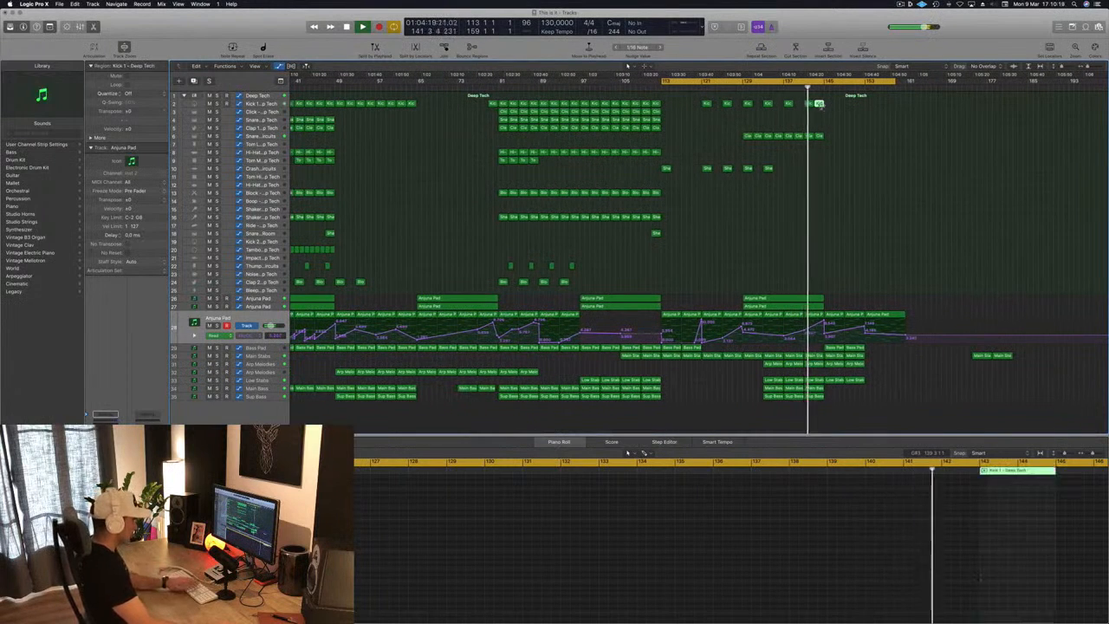
Step: Copy the kick fill region from bar 79 to bar 143 and play from about bar 141
left_click(492, 104)
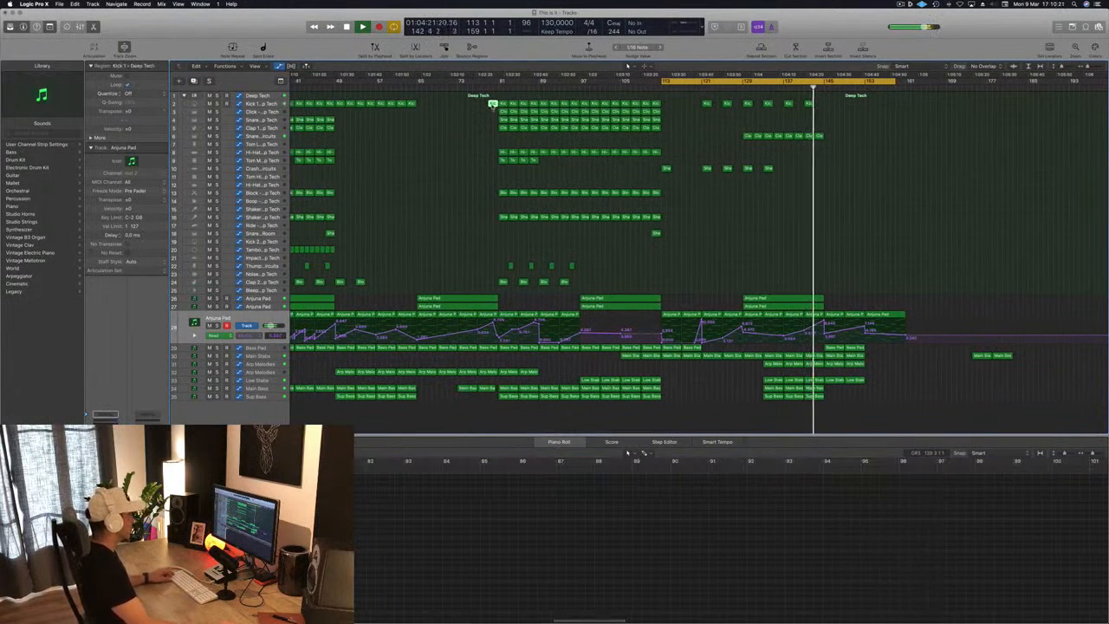
left_click_drag(492, 104, 819, 103)
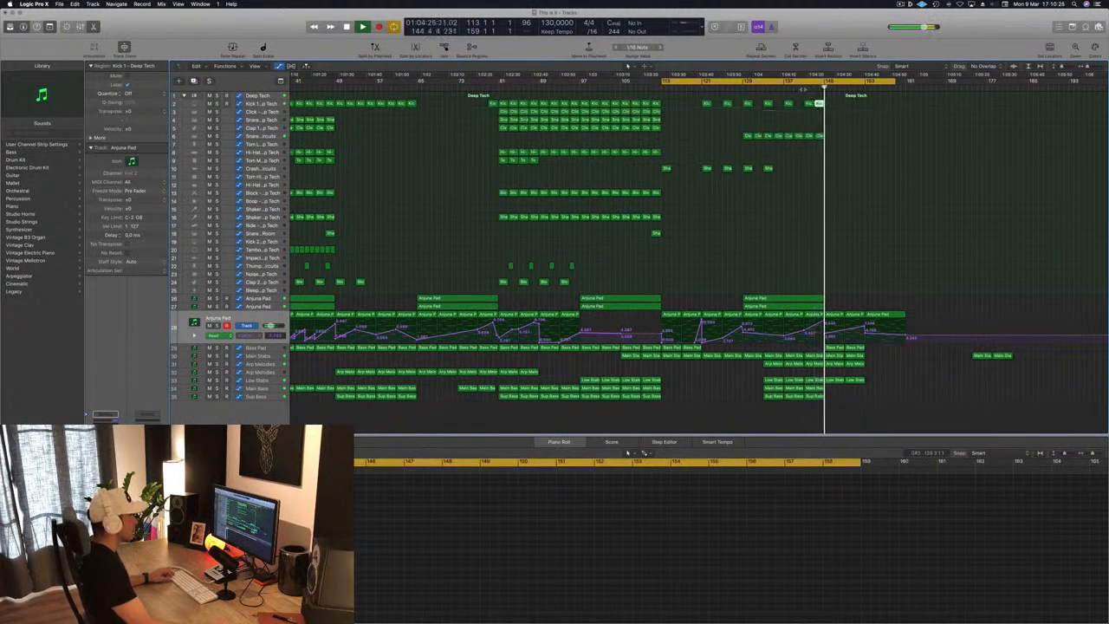
left_click(802, 89)
key("super+Left")
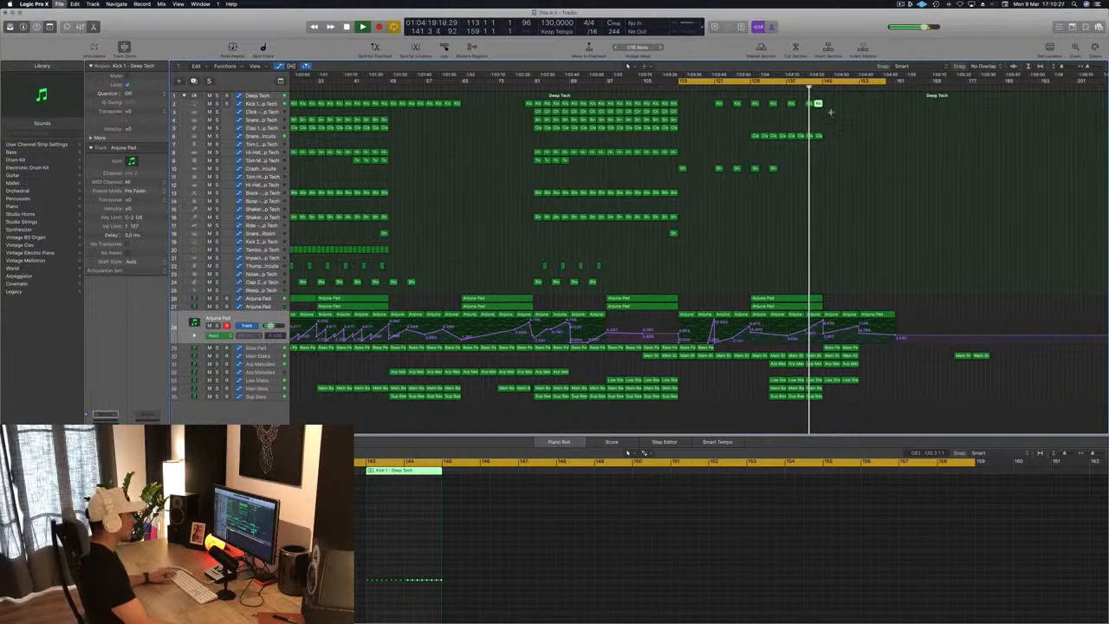
Step: Remove the kick region at bar 141 and play the transition into bar 145
key("super+Right")
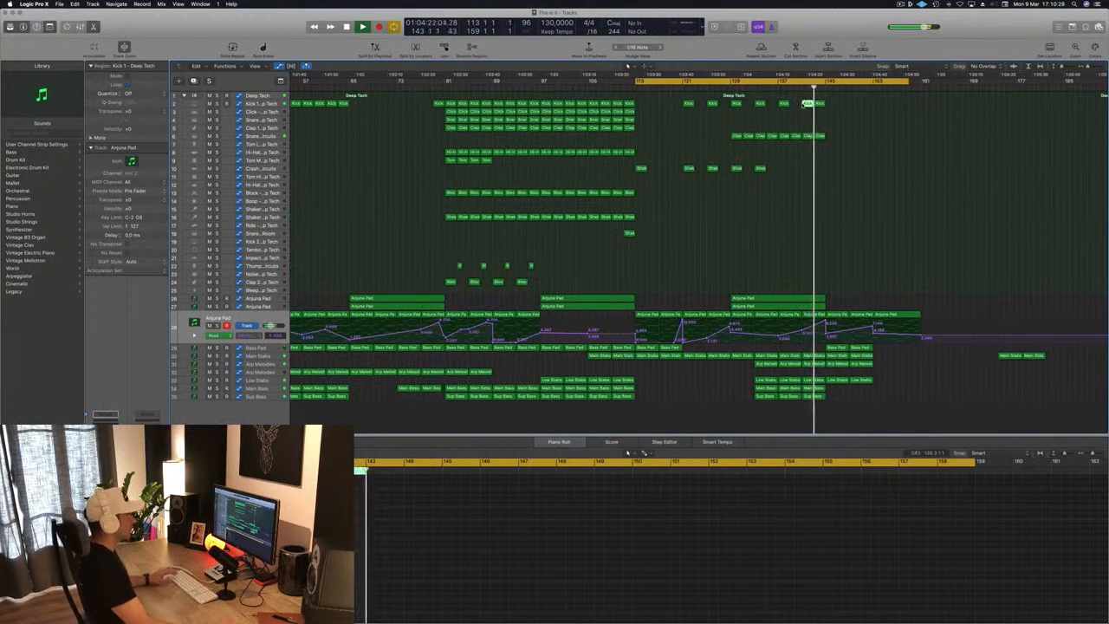
key("super+Left")
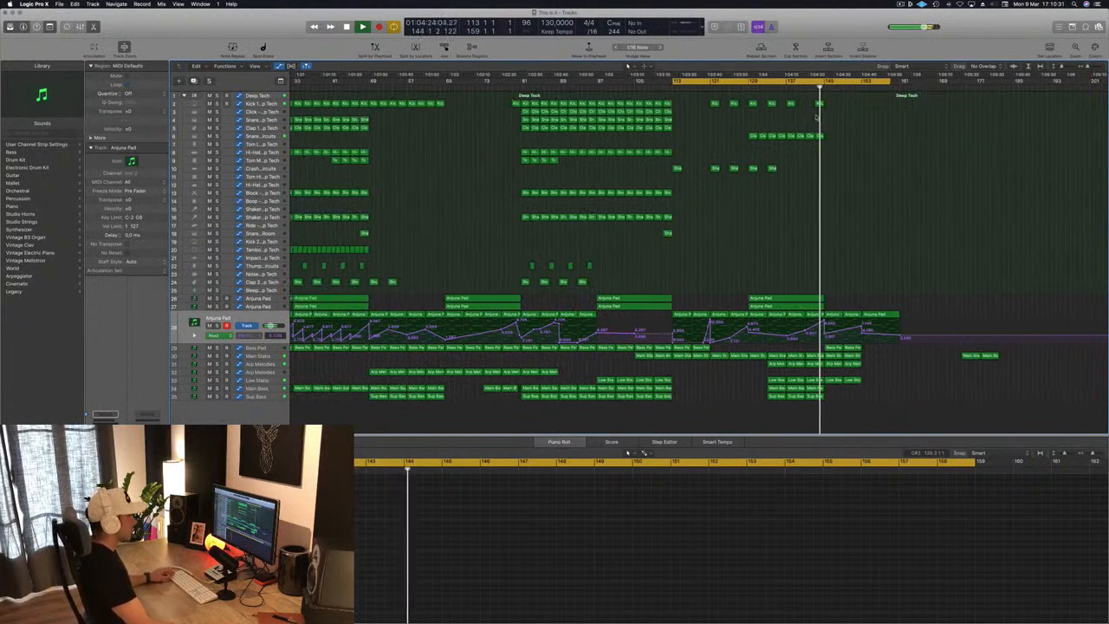
key("super+Right")
key("super+Right")
key("super+Left")
key("super+Left")
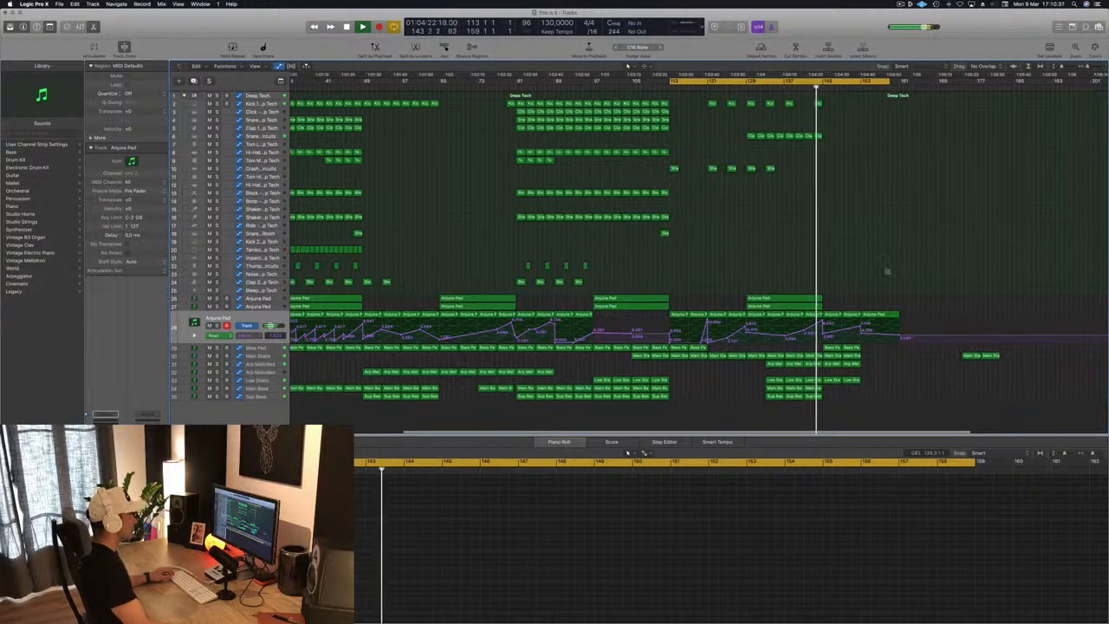
Step: Copy four regular kick regions to the Kick 1 track after the breakdown, spanning bars 150 to 158
key("super+Right")
left_click_drag(708, 104, 853, 109)
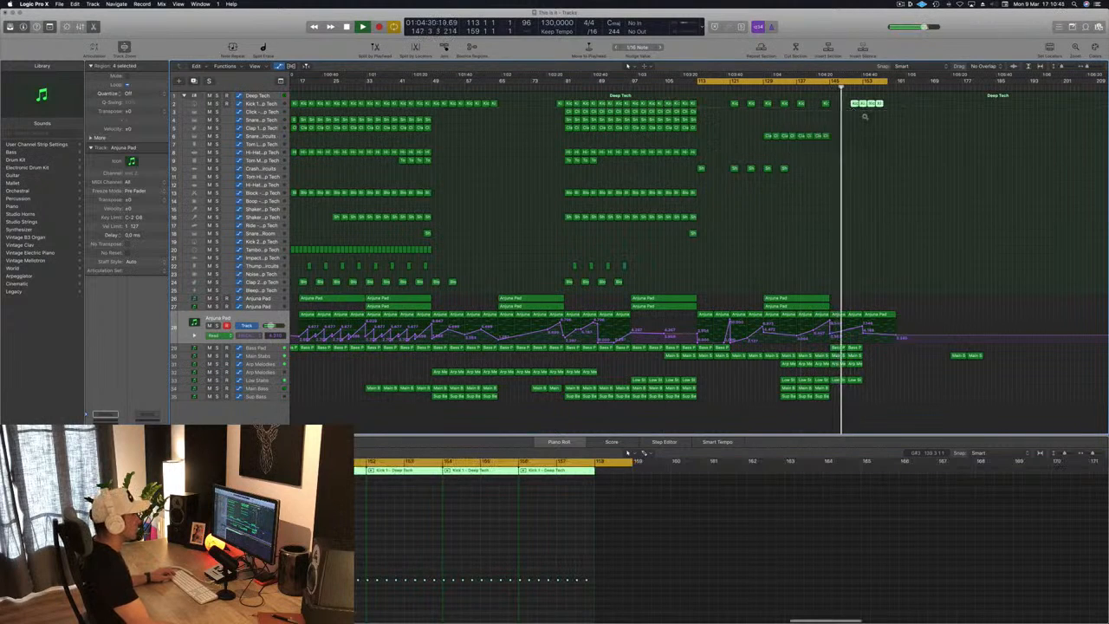
Step: Move the four copied Kick 1 regions one bar earlier so that they start at bar 149
key("super+Right")
key("super+Right")
key("super+Right")
key("super+Right")
key("super+Left")
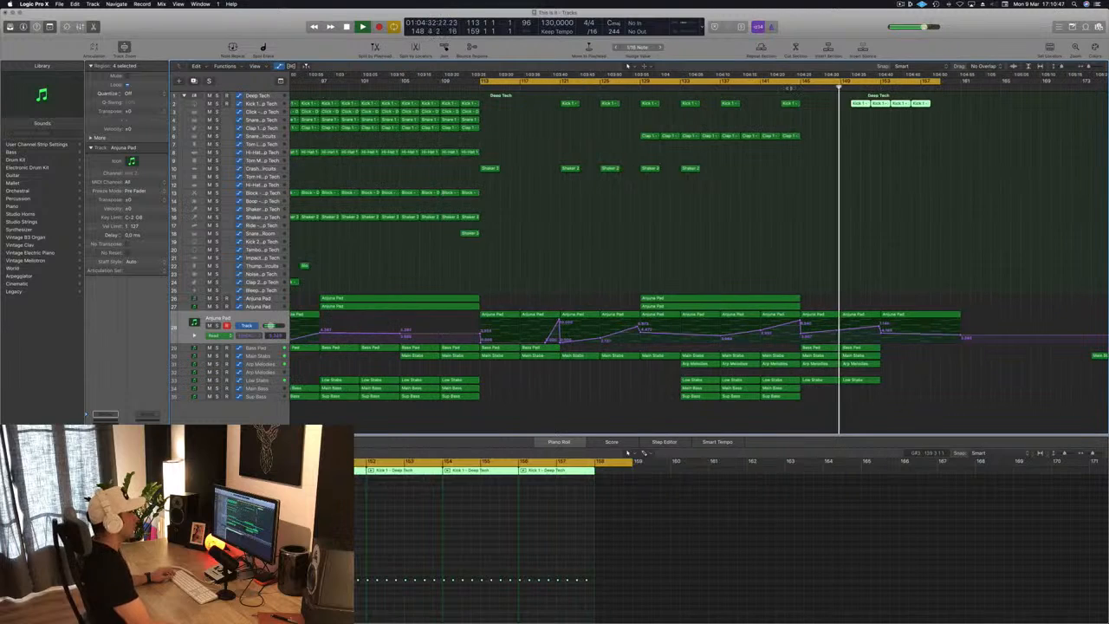
key("comma")
key("comma")
key("comma")
key("comma")
left_click_drag(861, 103, 852, 105)
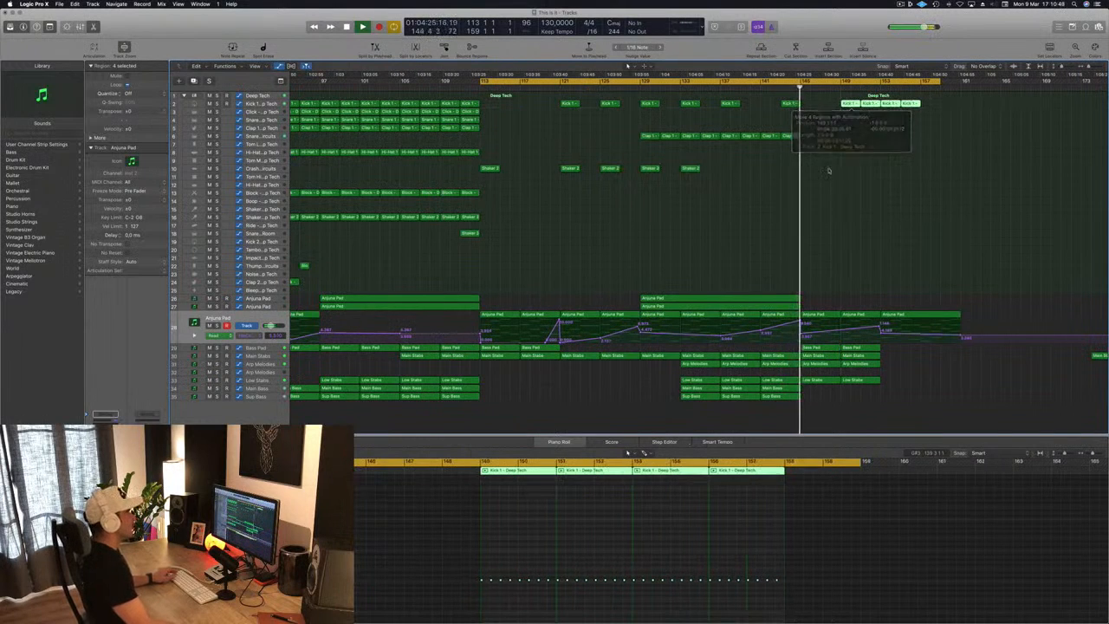
key("super+Left")
key("super+Left")
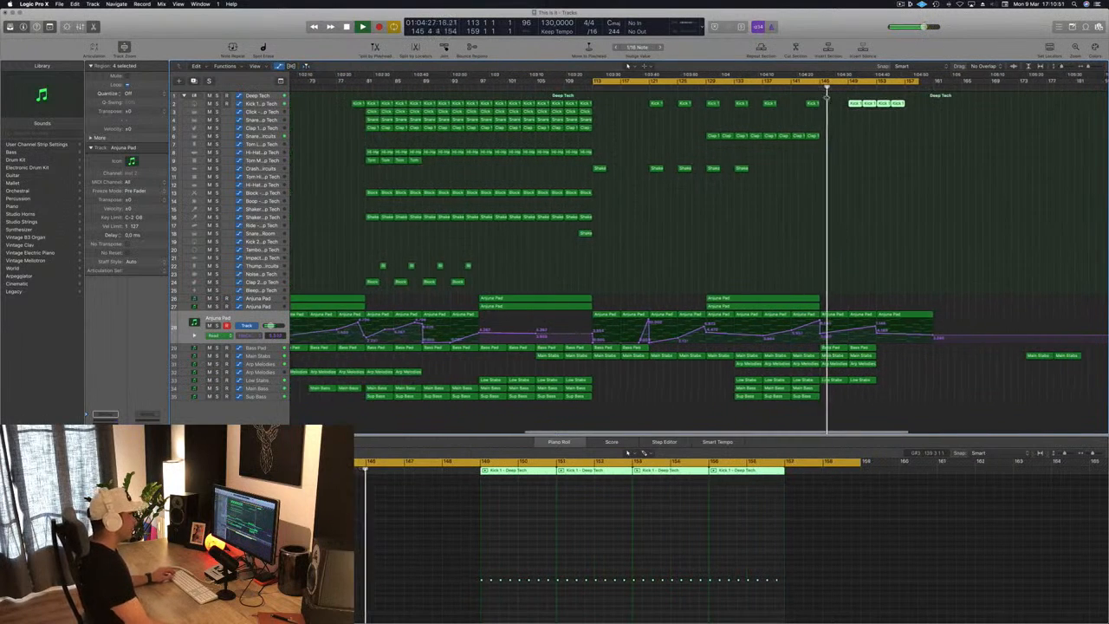
Step: Delete the two Arp Melodies regions between bars 145 and 153
left_click(753, 262)
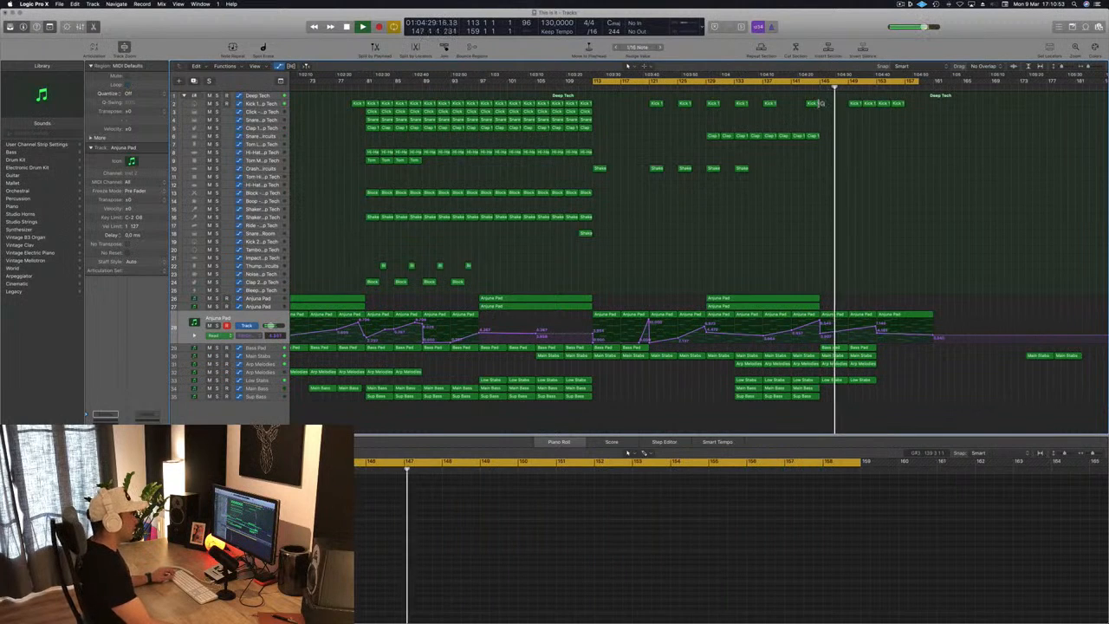
left_click(833, 364)
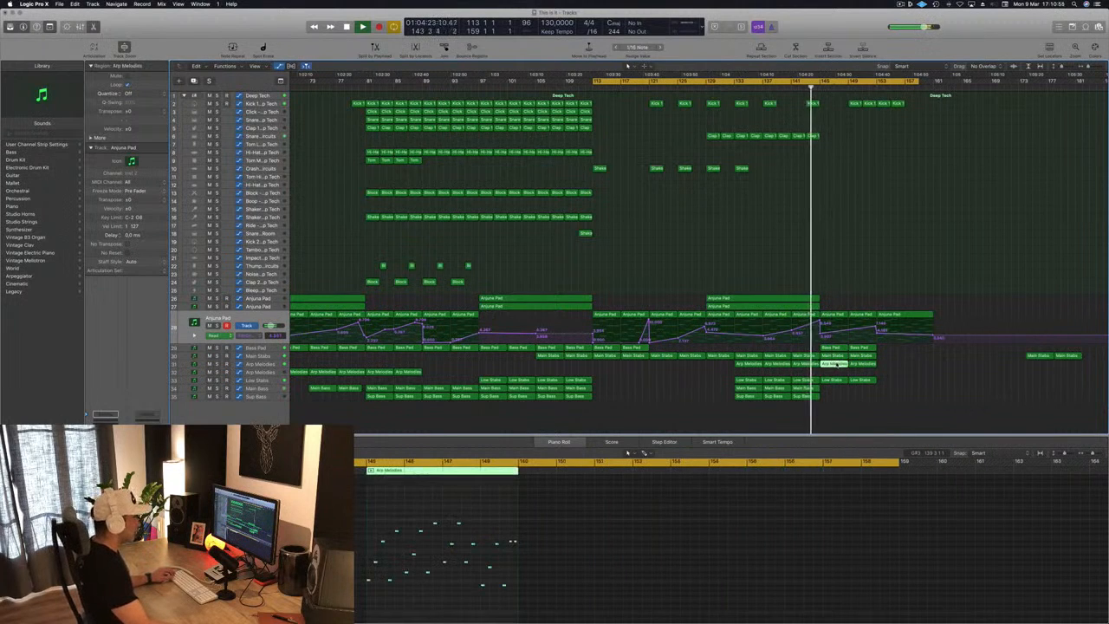
left_click_drag(888, 367, 840, 365)
key("Delete")
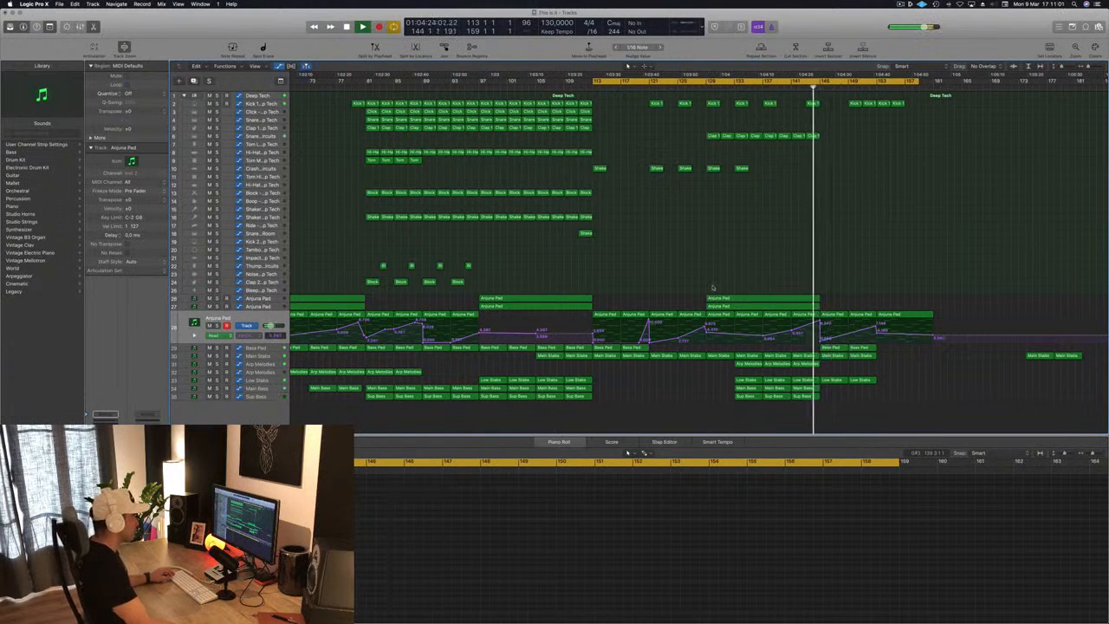
Step: Remove the Main Stabs region at bar 145 and reshape the track's automation to fall toward bar 149
left_click(264, 355)
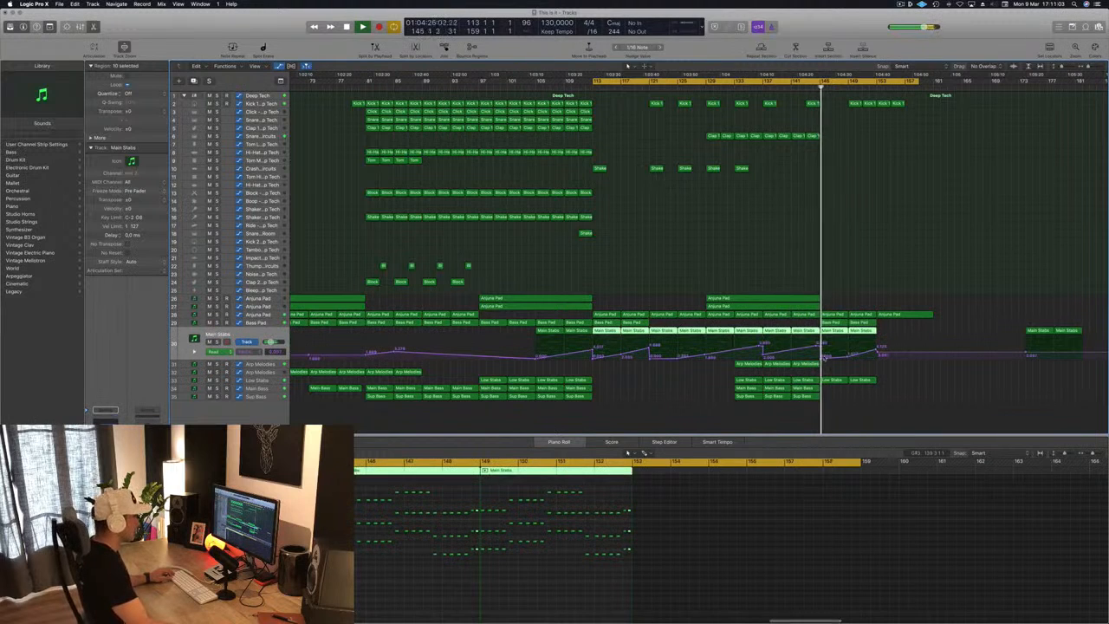
left_click(850, 310)
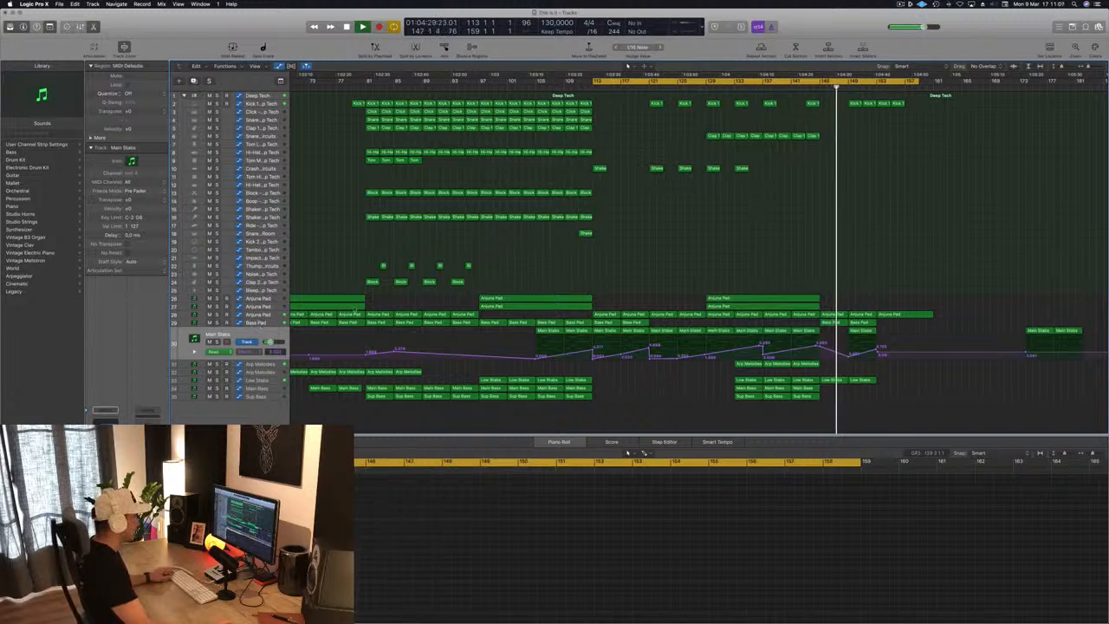
Step: Shape the Bass Pad automation to dip sharply at bar 145 and rise back up by bar 149
key("Up")
left_click(812, 90)
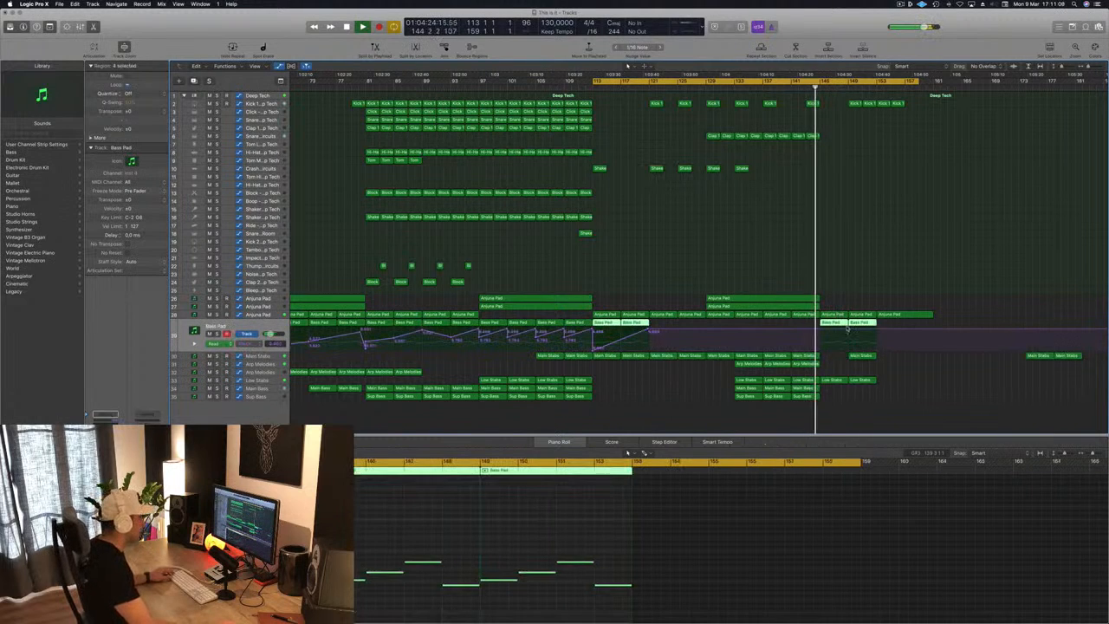
left_click(847, 329)
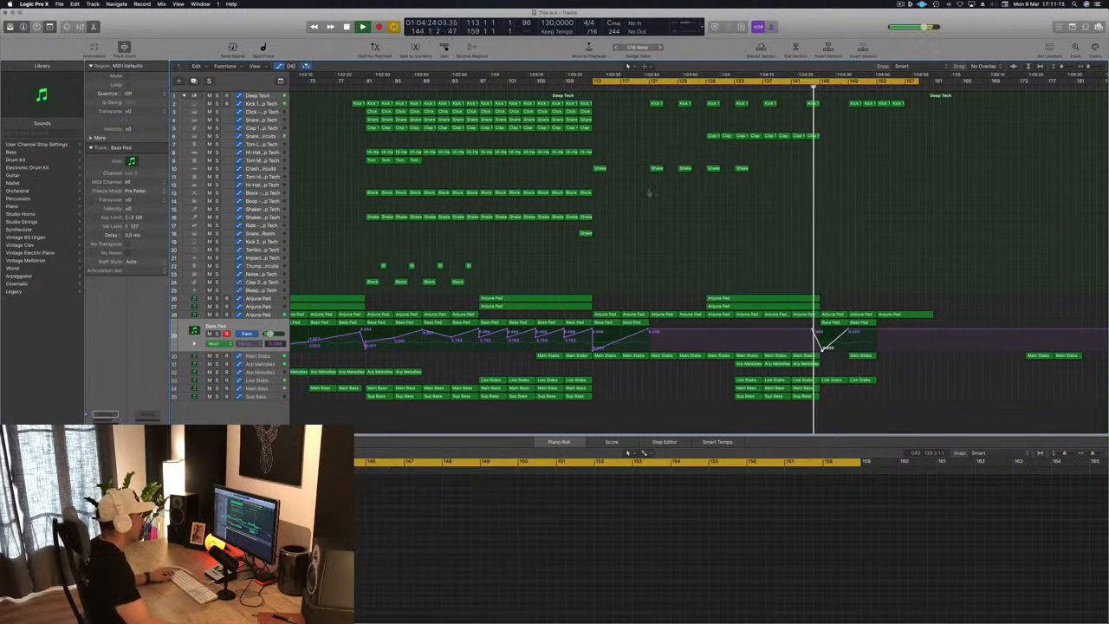
Step: Delete the Low Stabs region at bar 145, play the passage through to bar 150 and stop playback
key("Delete")
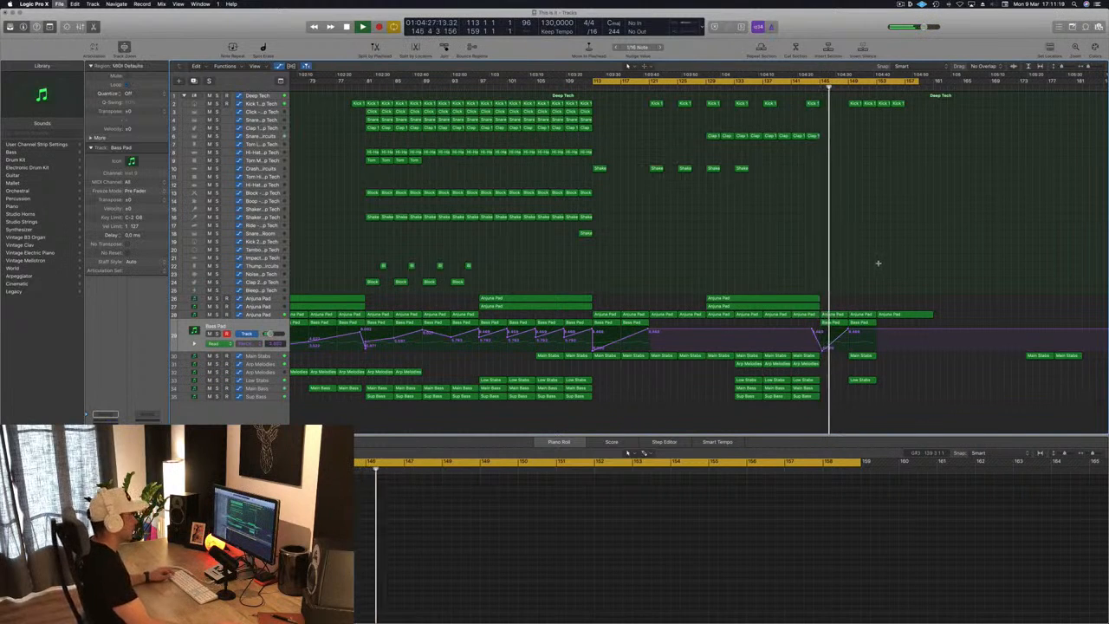
scroll(879, 262, "down", 4)
scroll(883, 270, "up", 4)
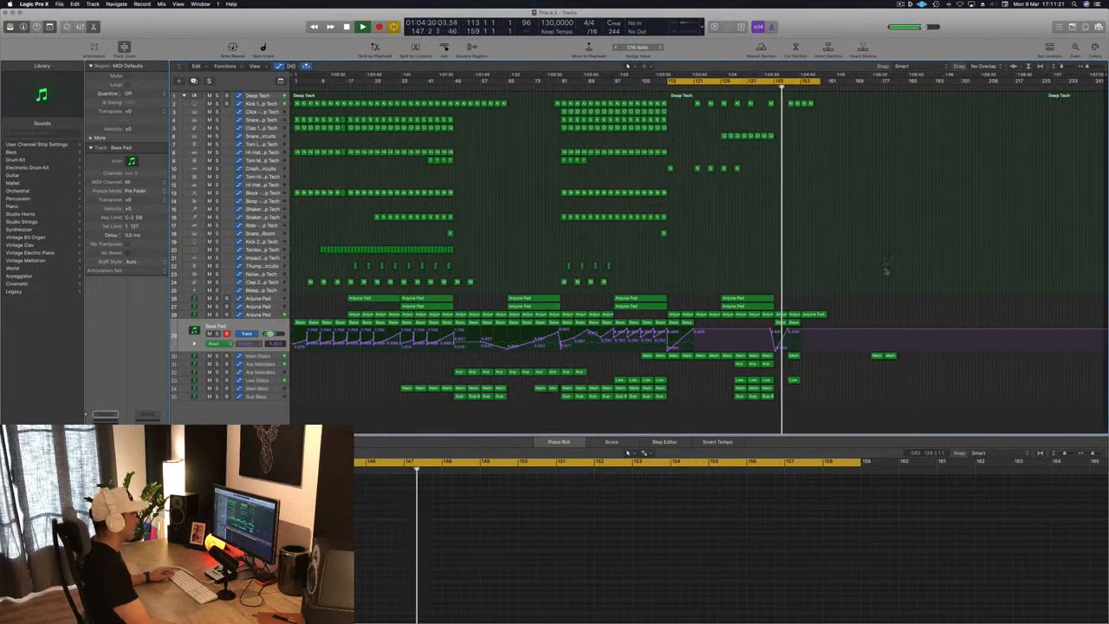
scroll(878, 271, "up", 4)
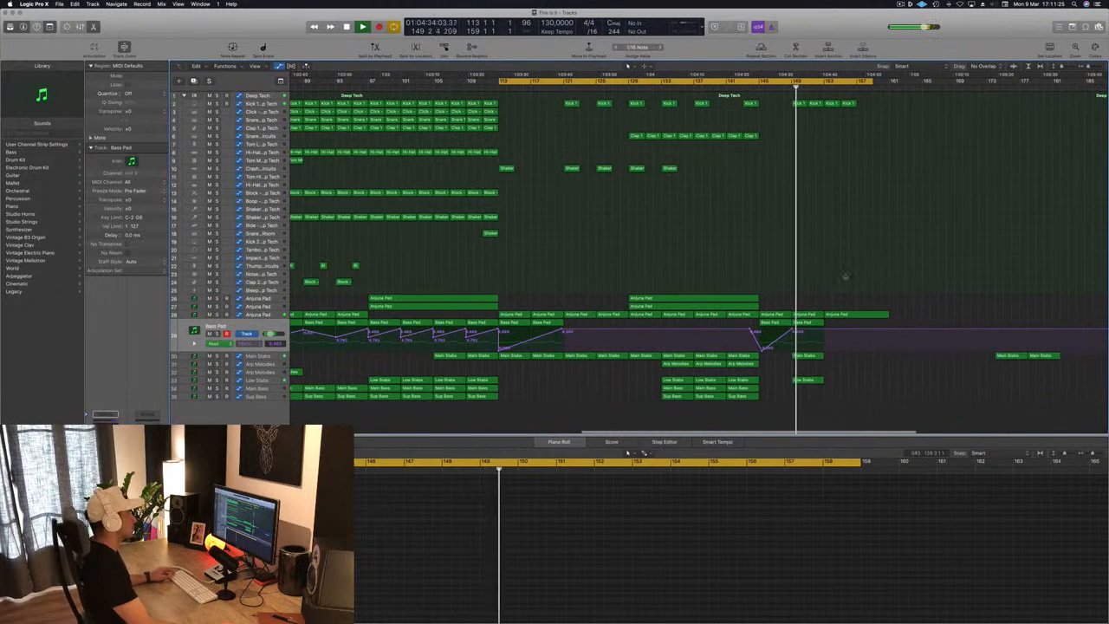
scroll(777, 142, "down", 2)
key("space")
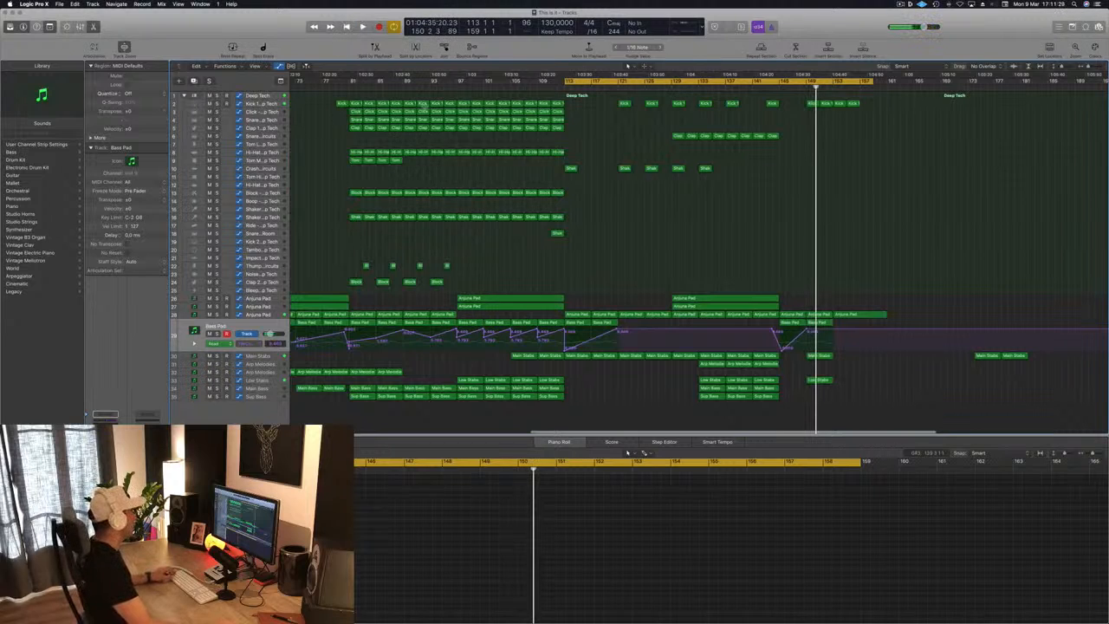
Step: Copy all drum and percussion regions from bars 81 to 97 to bar 149 and play from about bar 144
left_click_drag(351, 94, 449, 287)
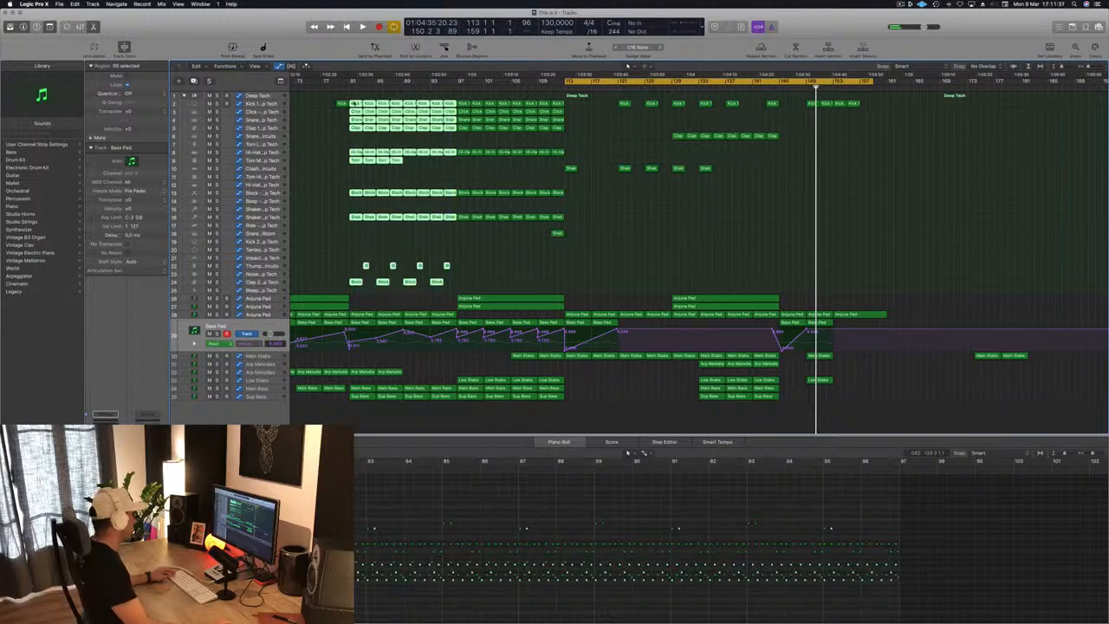
left_click_drag(378, 106, 823, 108)
key("space")
left_click(771, 86)
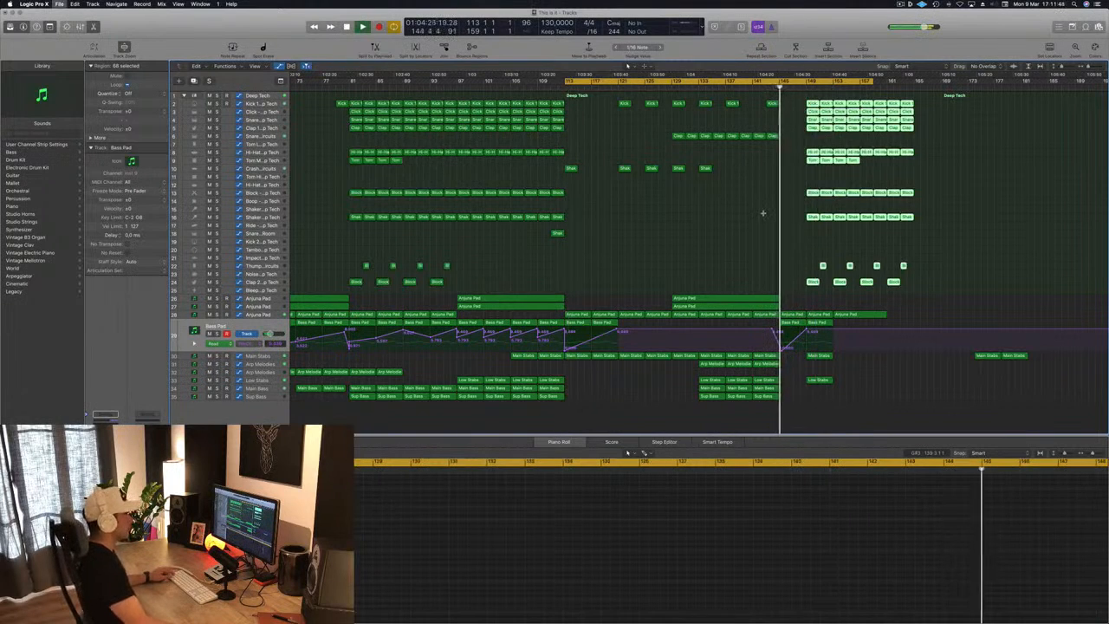
Step: Listen to the transition from bar 145 into the new drum groove at bar 149
key("super+Left")
key("super+Left")
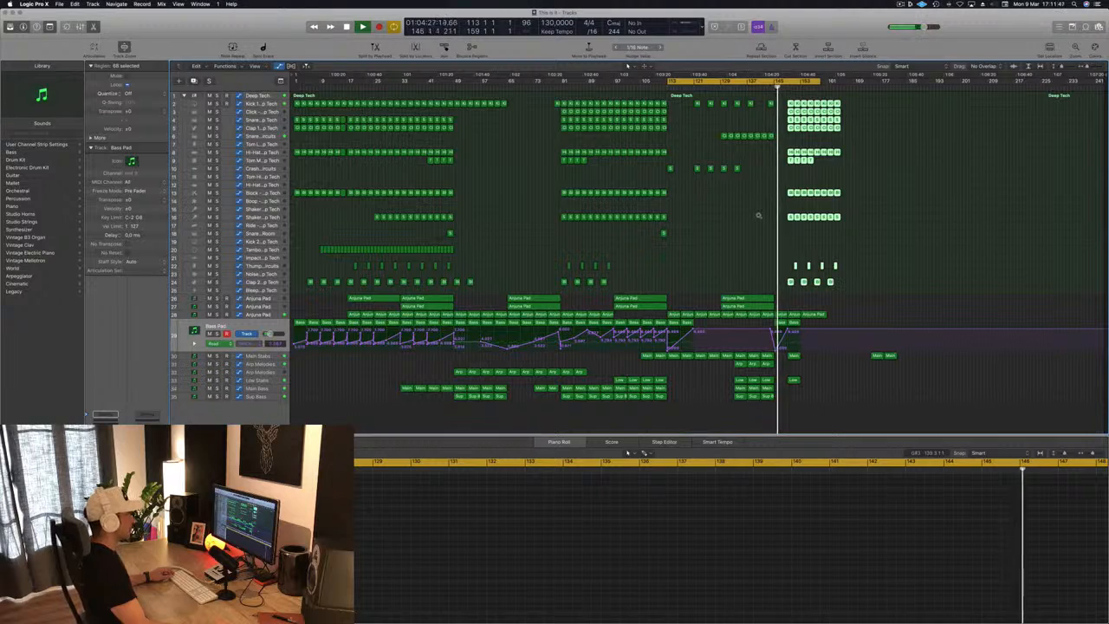
key("super+Right")
key("super+Right")
key("super+Right")
key("super+Right")
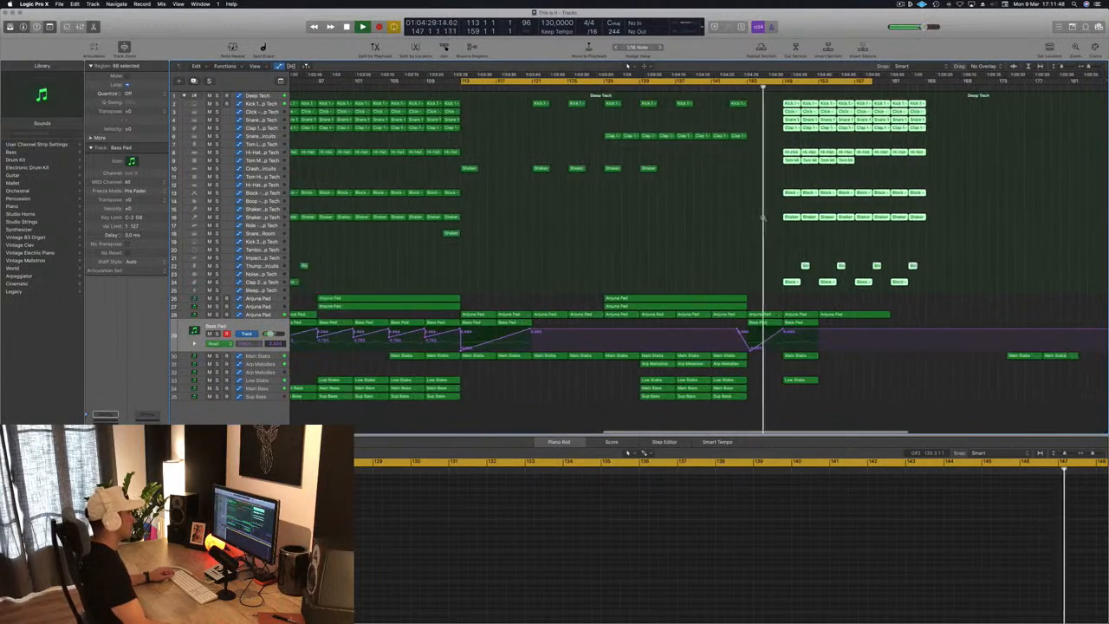
key("super+Left")
key("super+Left")
key("super+Left")
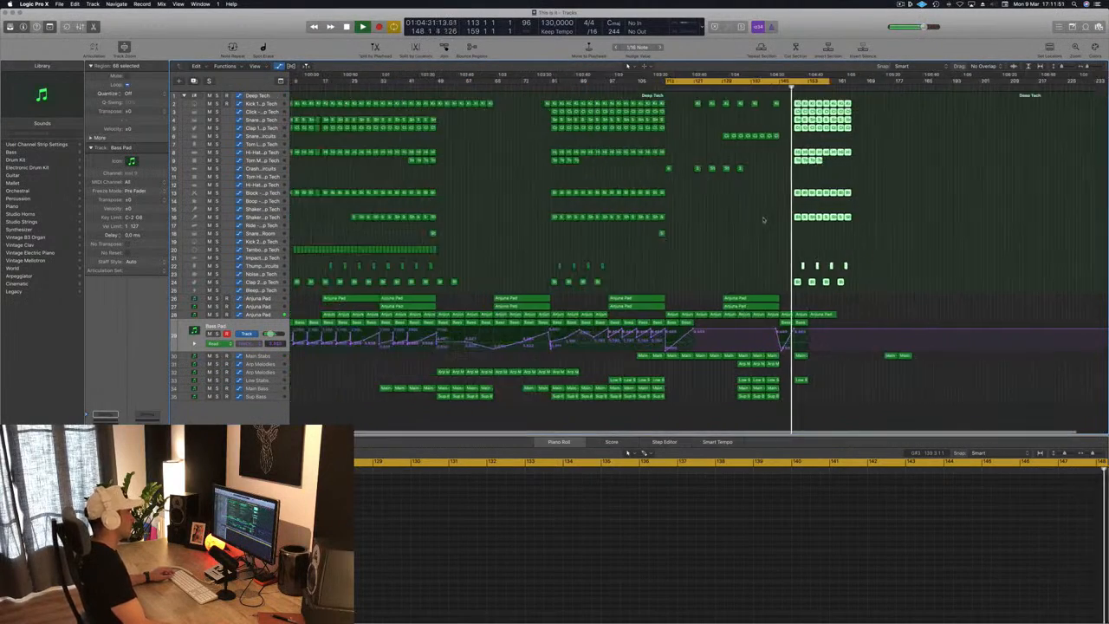
key("super+Right")
key("super+Right")
key("super+Right")
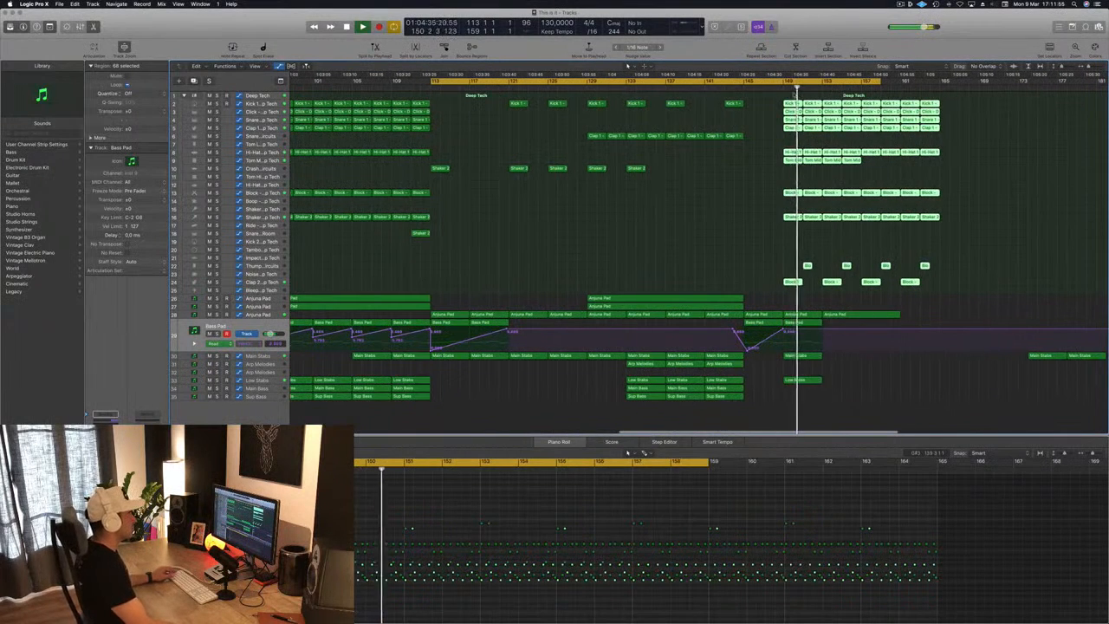
left_click(773, 87)
key("space")
Step: Raise the Main Stabs automation steeply at bar 149, leaving it to fall toward bar 153
key("super+Left")
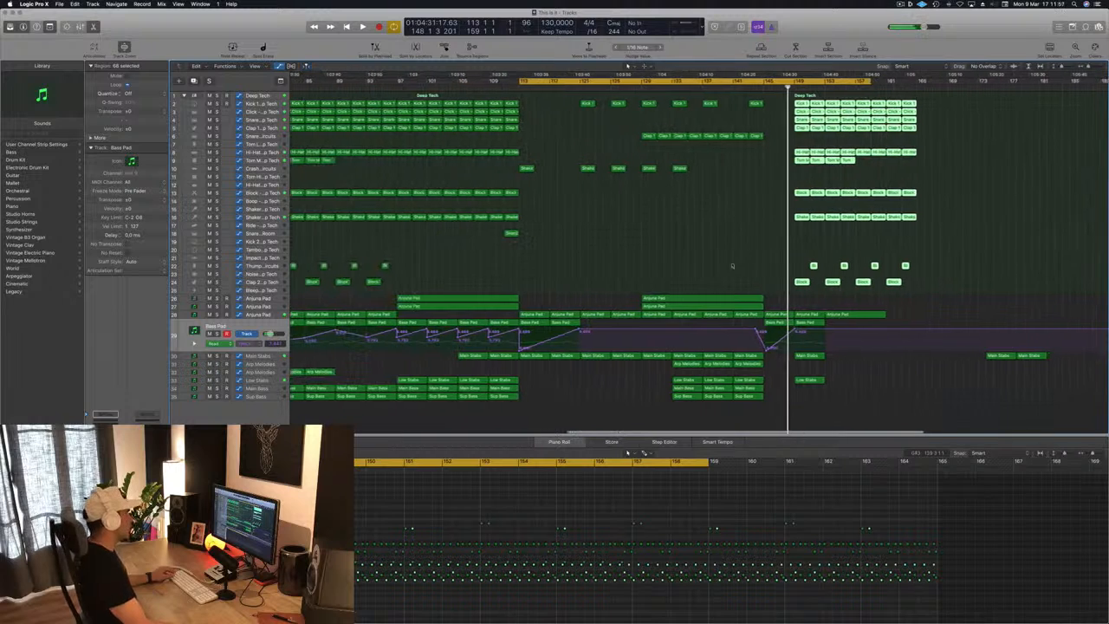
key("Down")
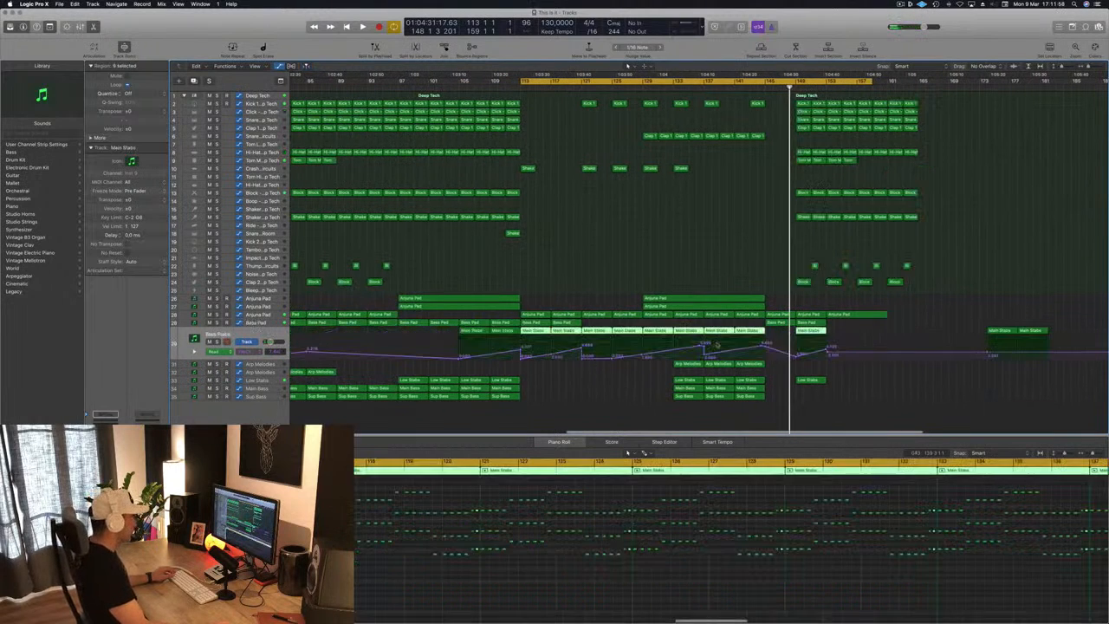
left_click(797, 356)
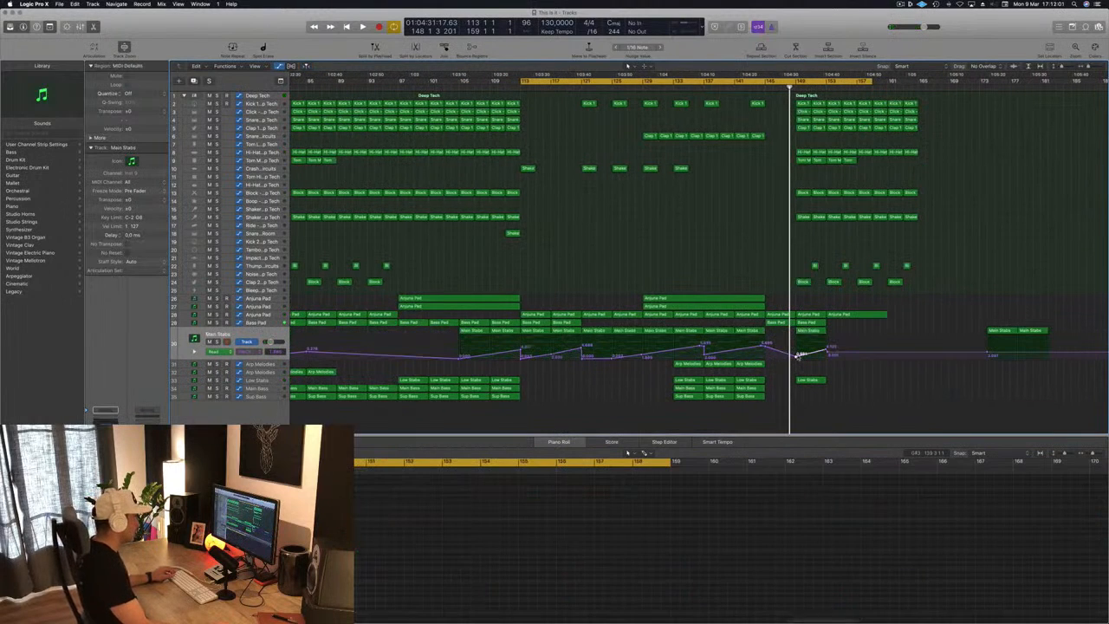
mouse_move(797, 356)
left_mouse_down()
mouse_move(797, 329)
mouse_move(802, 340)
left_mouse_up()
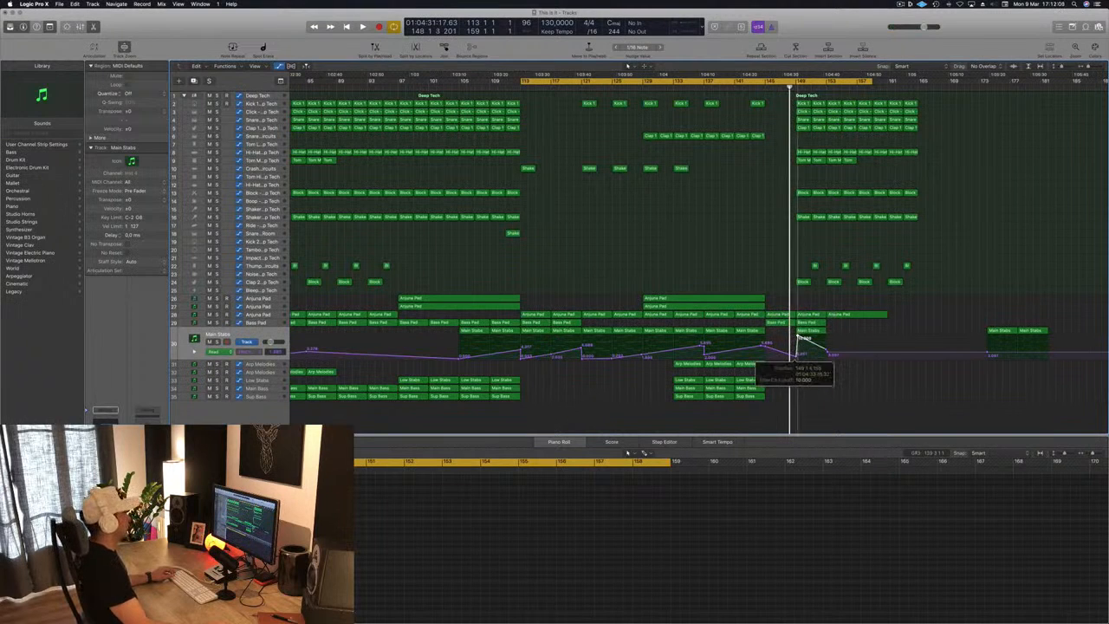
Step: Set the cycle range to bars 149 to 165 and play the new groove section
key("space")
left_click(796, 80)
left_click_drag(796, 79, 919, 79)
key("space")
scroll(763, 292, "down", 3)
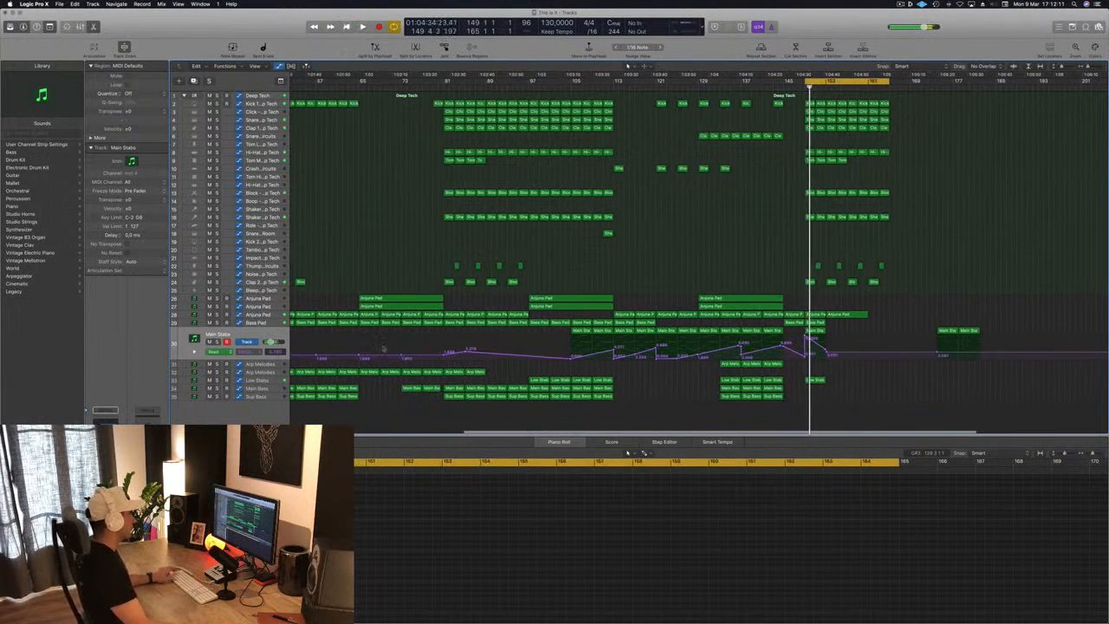
Step: Adjust the Bass Pad automation at bar 149 and raise the Anjuna Pad automation there
left_click(816, 323)
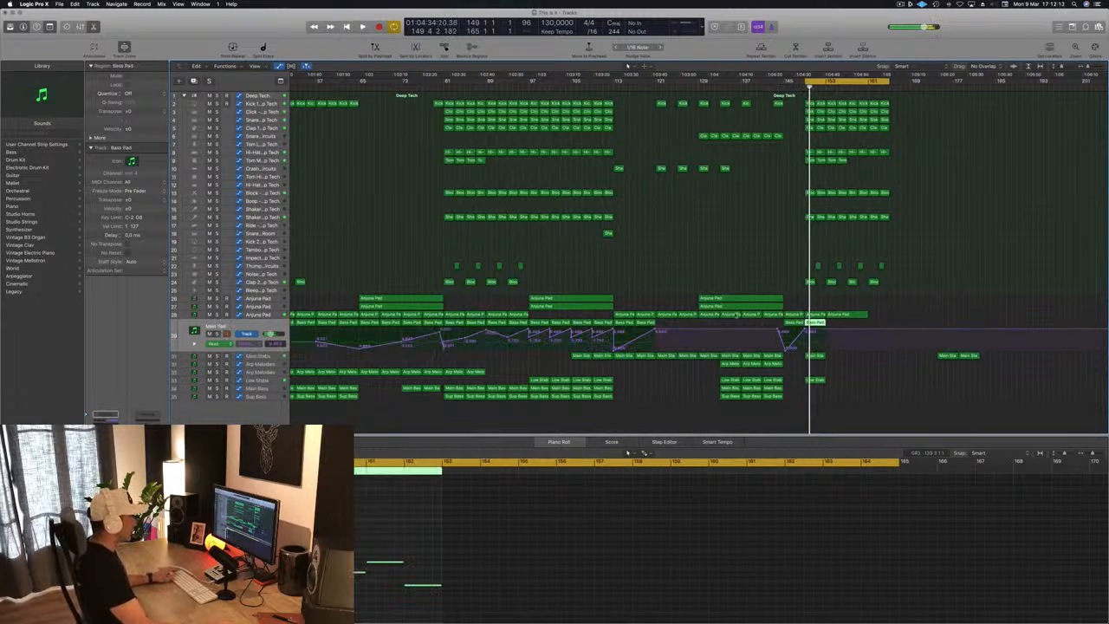
left_click(805, 330)
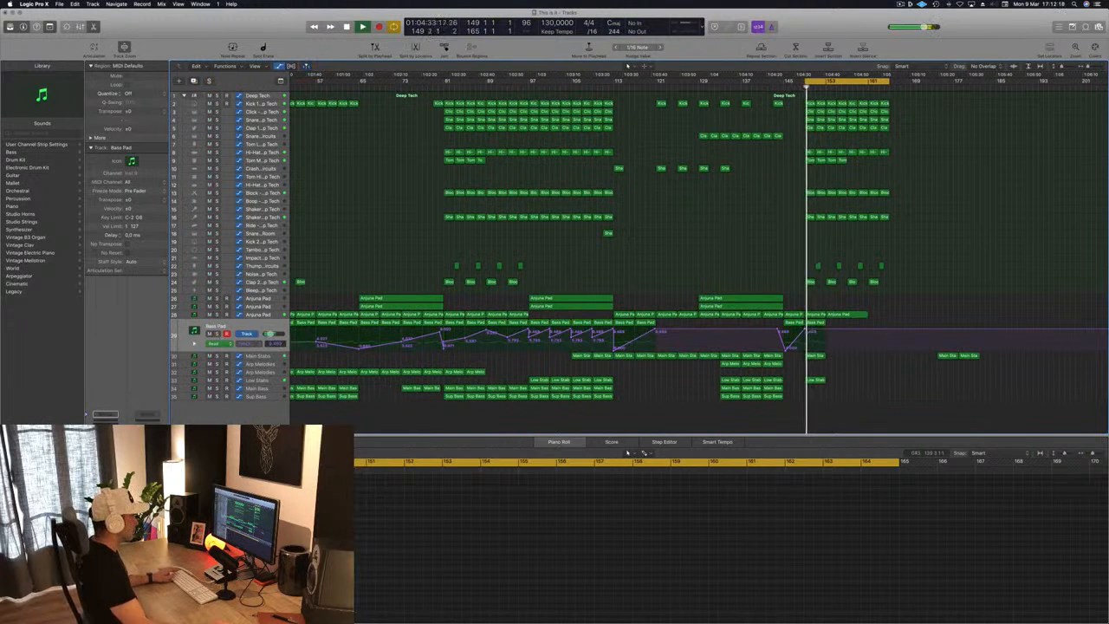
left_click(258, 314)
left_click(804, 334)
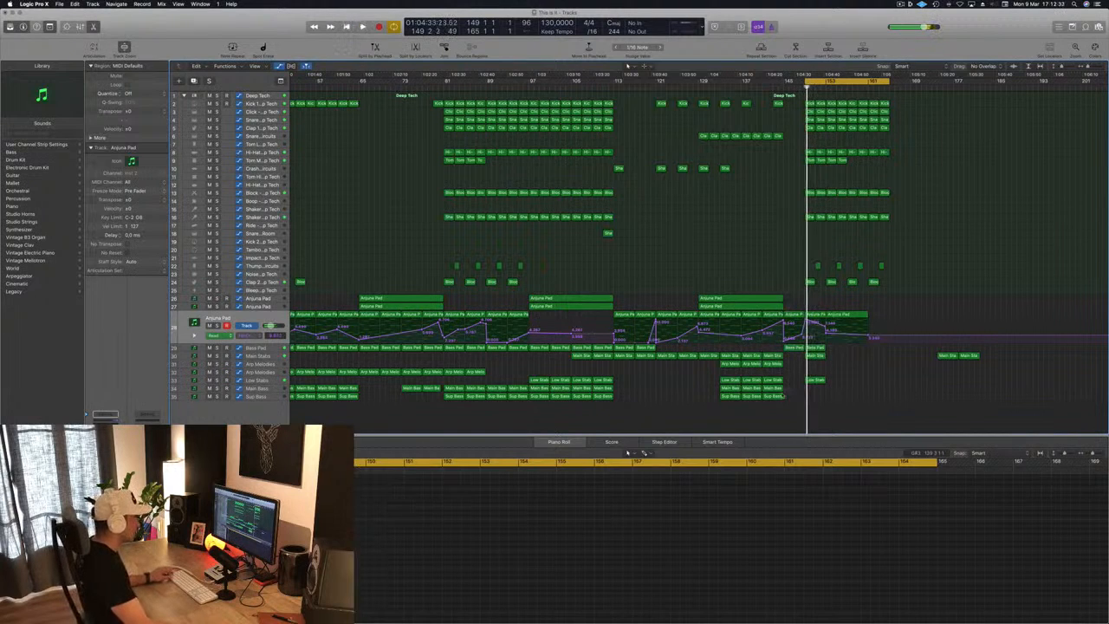
Step: Copy the Main Bass and Sup Bass regions to bar 149, and repeat the bass, Bass Pad and stab regions up to bar 165
left_click_drag(773, 396, 818, 396)
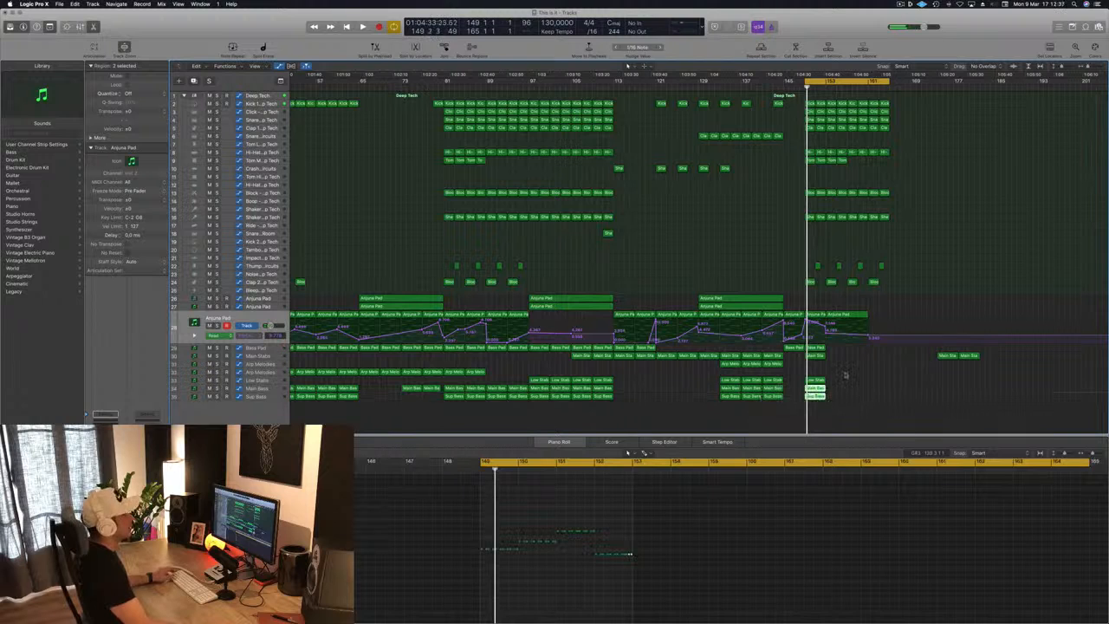
key("space")
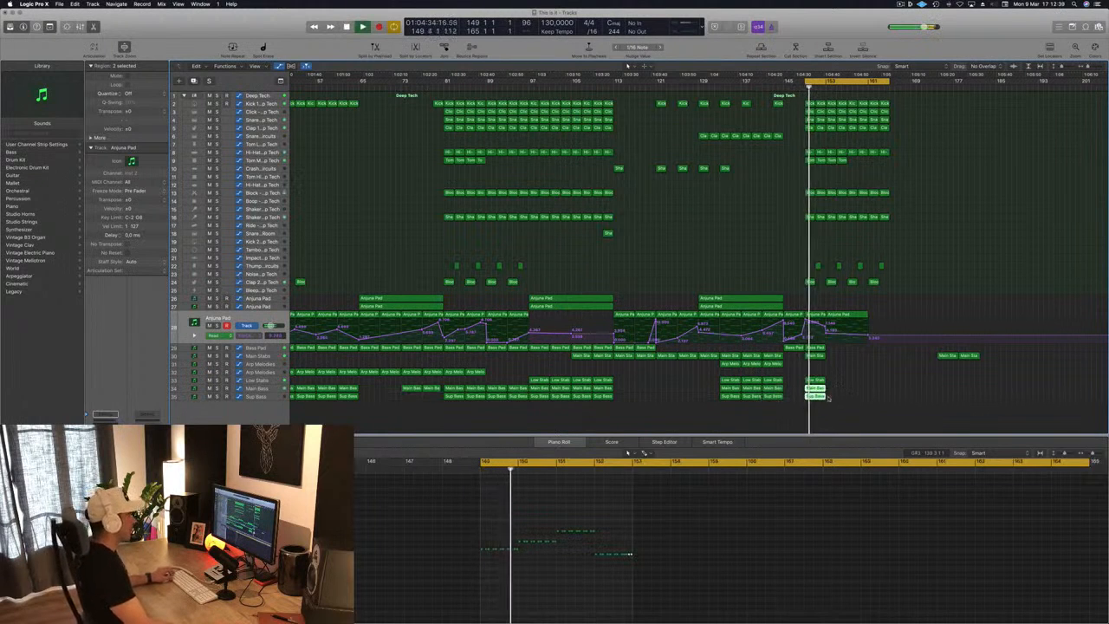
left_click_drag(819, 411, 856, 349)
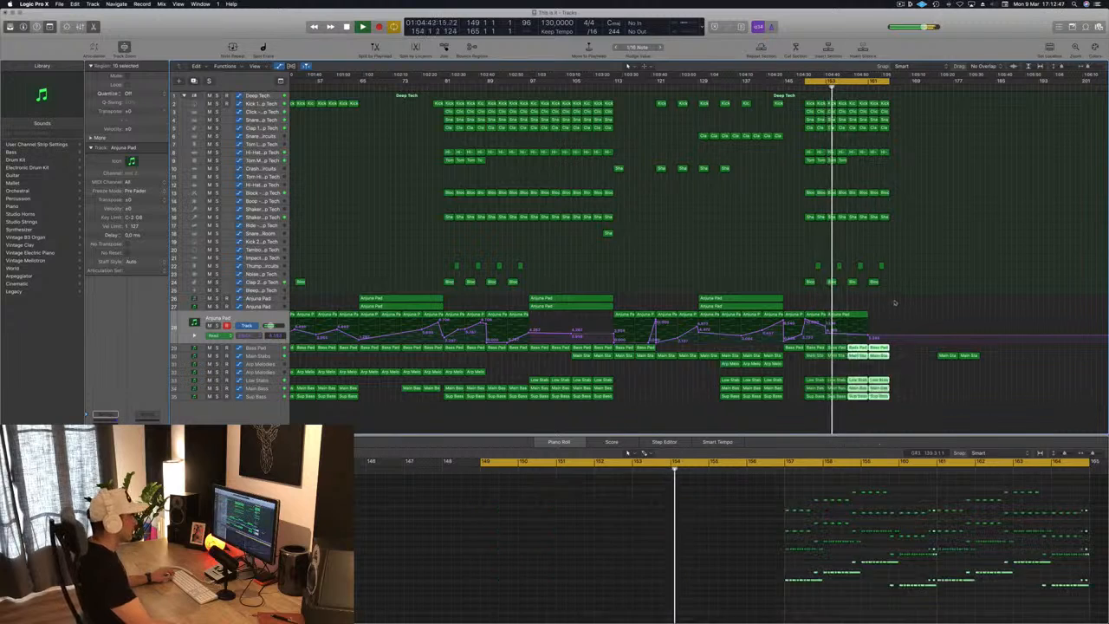
Step: Replace the long Anjuna Pad region at bar 153 with copies of the four-bar region at bar 149, including automation, up to bar 165
left_click(863, 313)
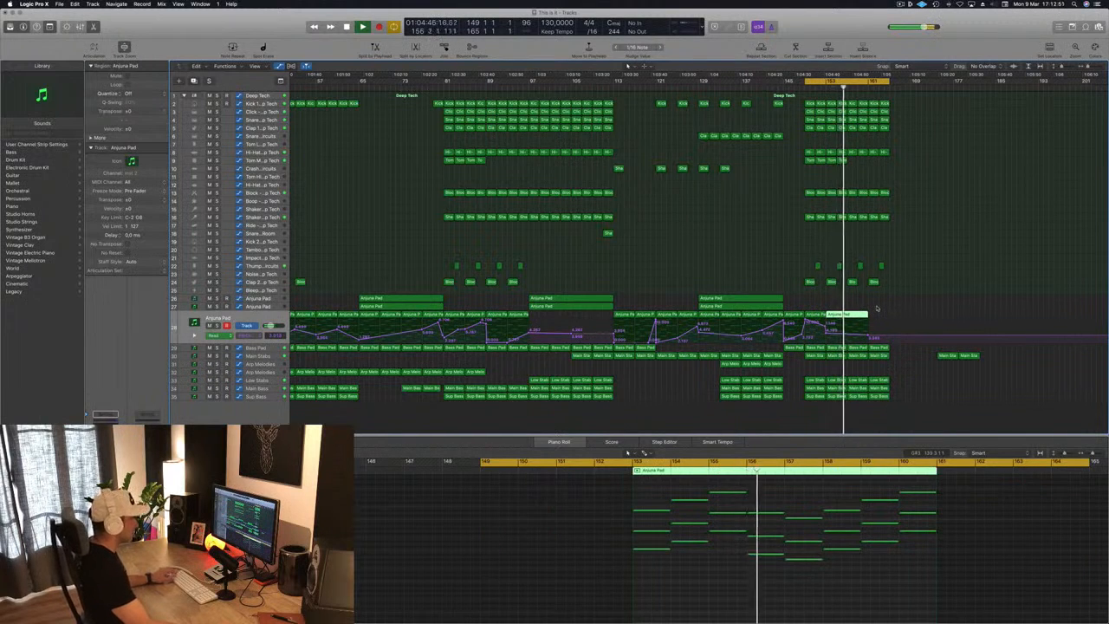
key("Delete")
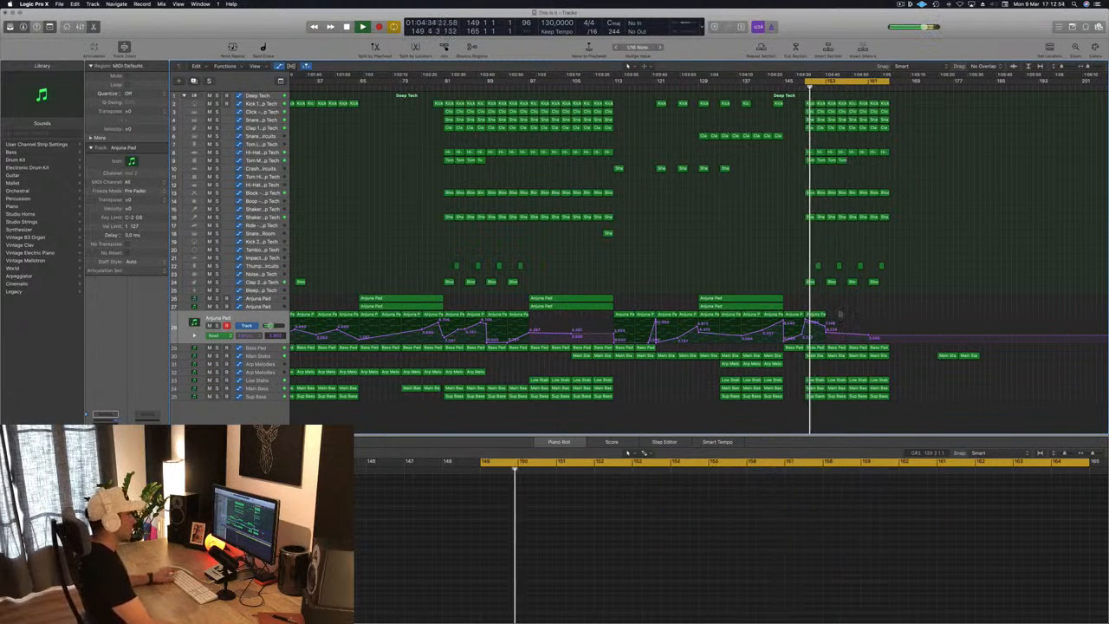
key("space")
left_click_drag(837, 316, 920, 357)
key("space")
left_click(909, 300)
key("super+Left")
key("super+Left")
key("BackSpace")
Step: Extend the cycle range to cover bars 113 to 165
left_click(785, 75)
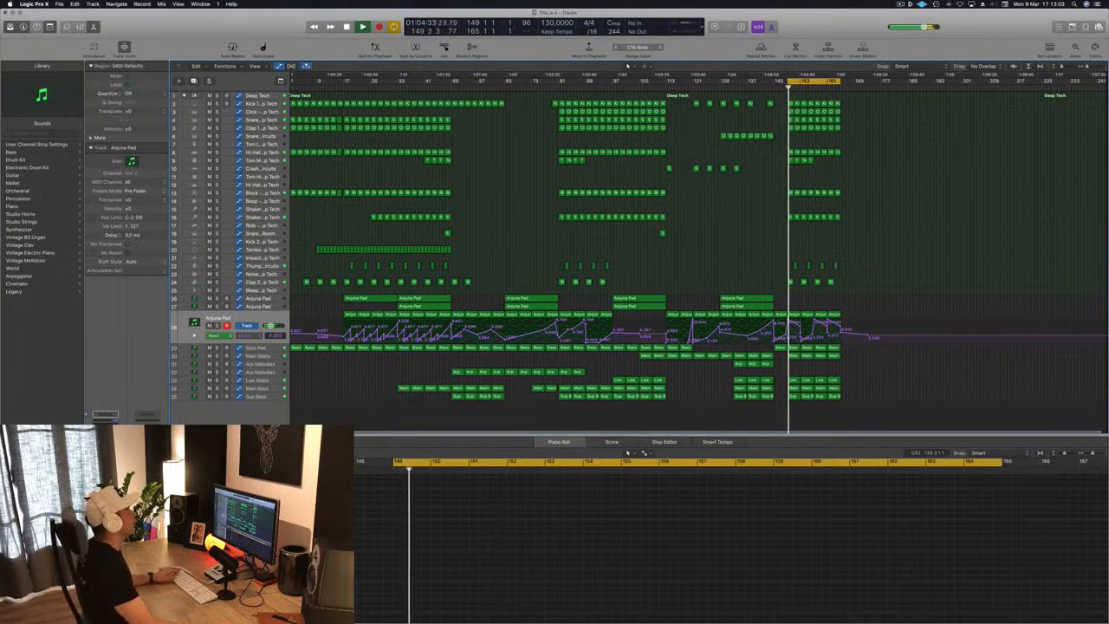
left_click_drag(785, 75, 669, 102)
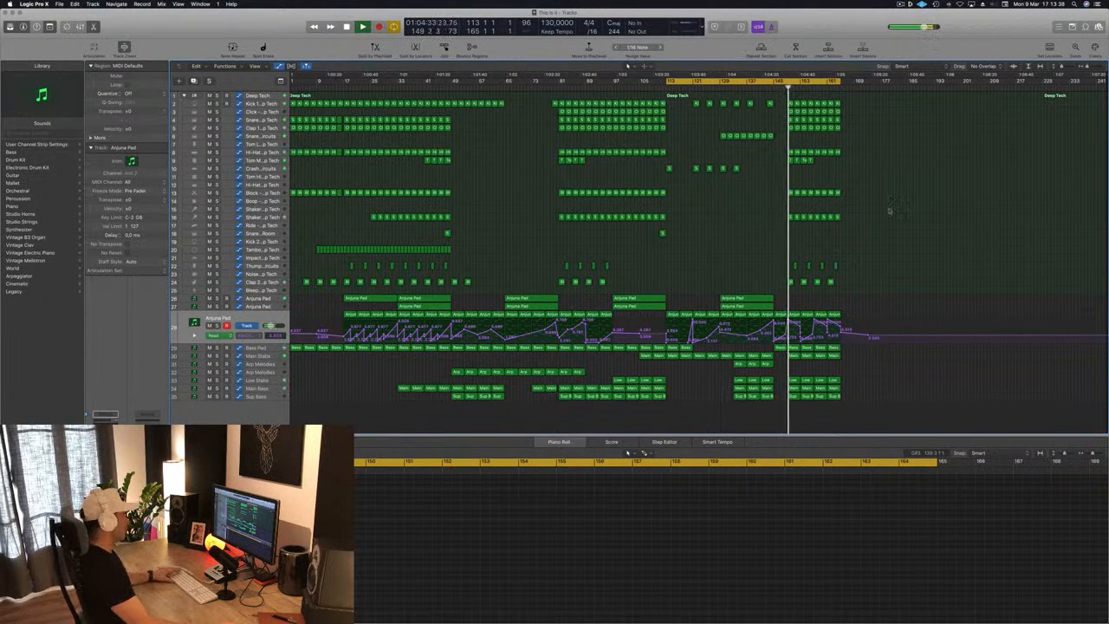
Step: Copy the drum, Anjuna Pad and Bass Pad regions from bars 17–49, including automation, to bar 165
scroll(900, 227, "down", 1)
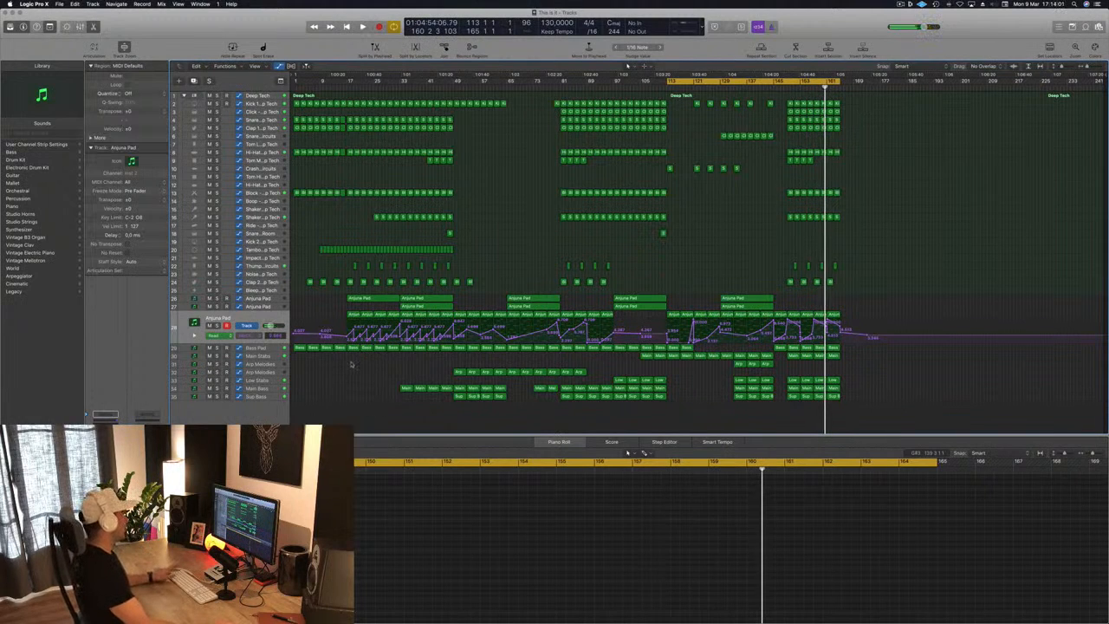
left_click_drag(428, 348, 451, 103)
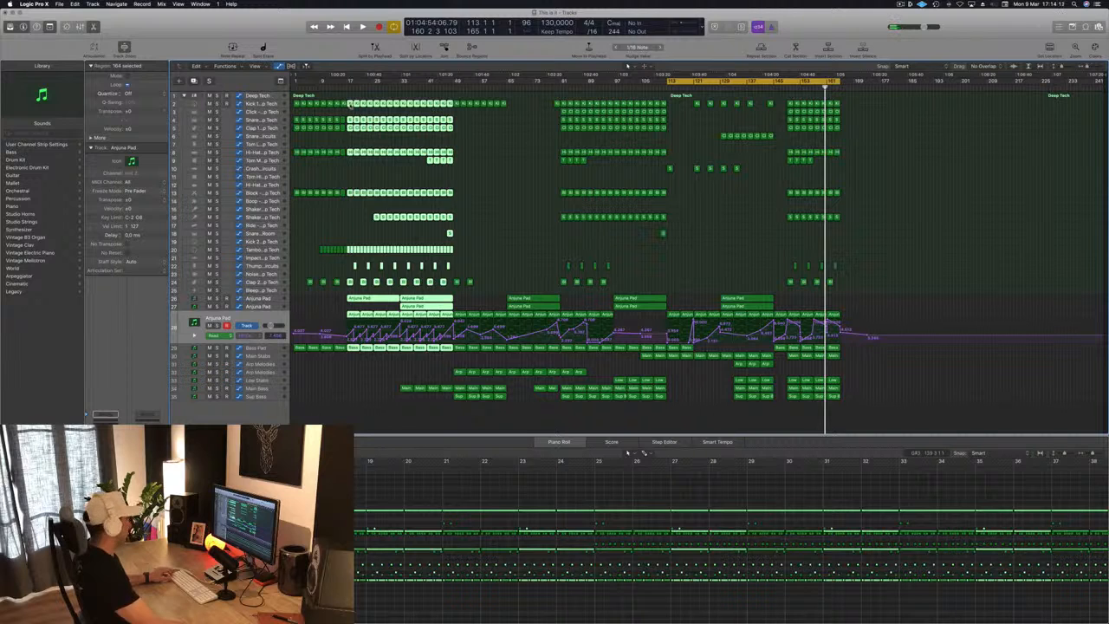
left_click_drag(354, 105, 846, 109)
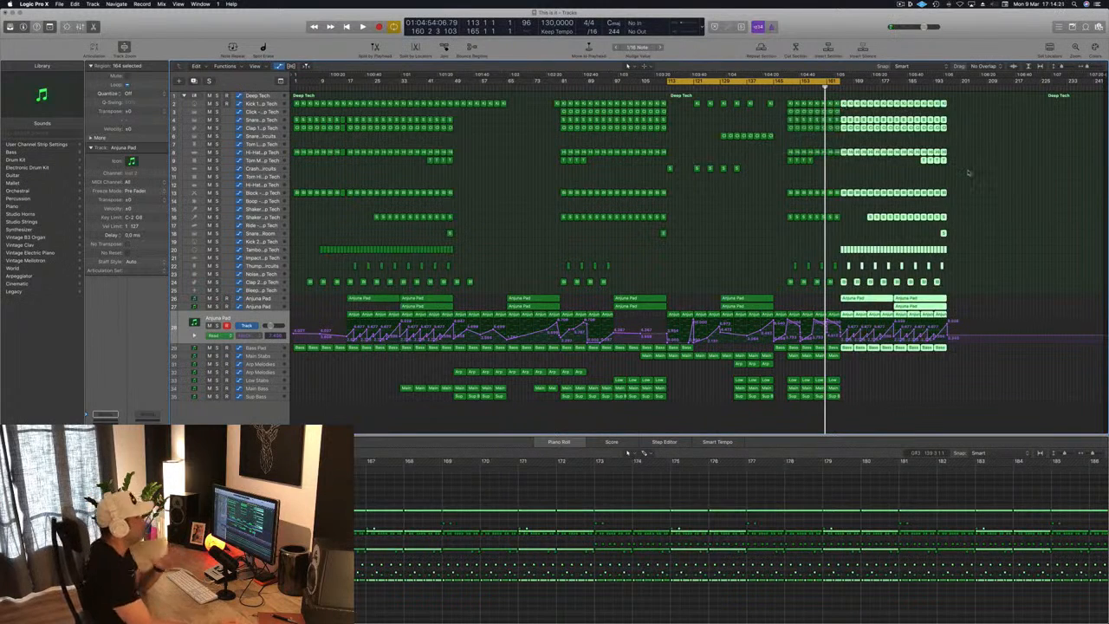
left_click(971, 149)
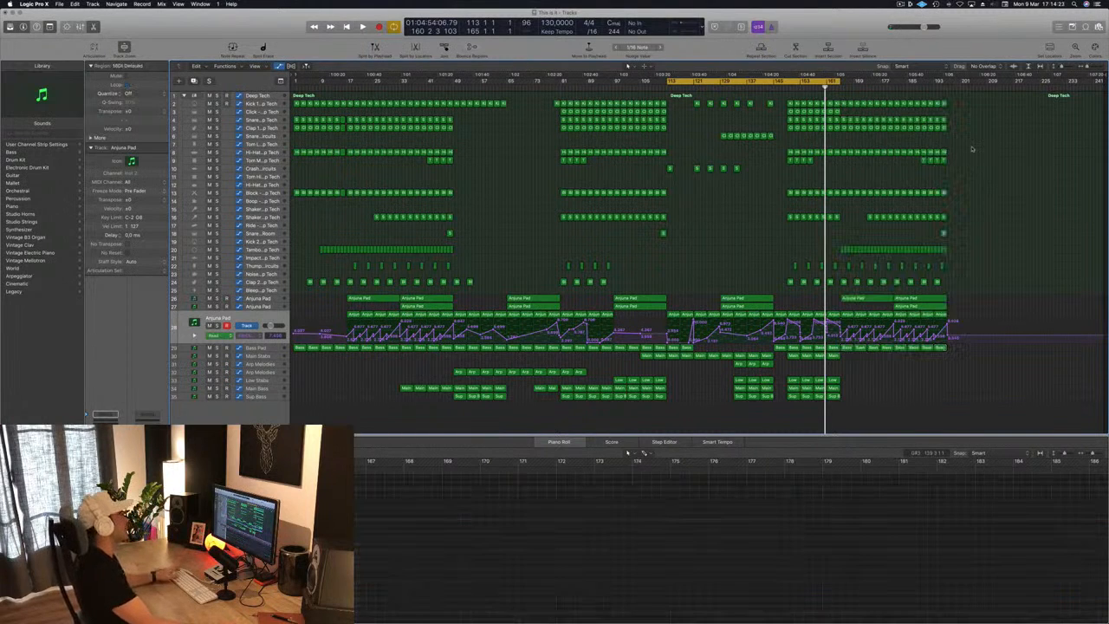
Step: Play the groove from about bar 149, then adjust the Main Stabs automation near bar 161
key("space")
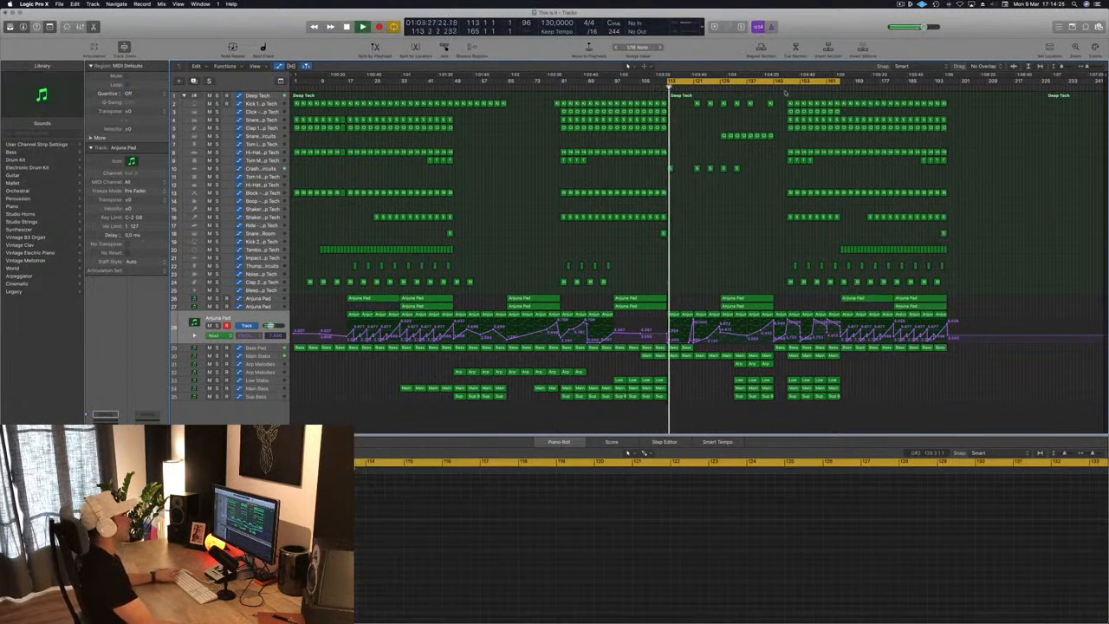
left_click(784, 87)
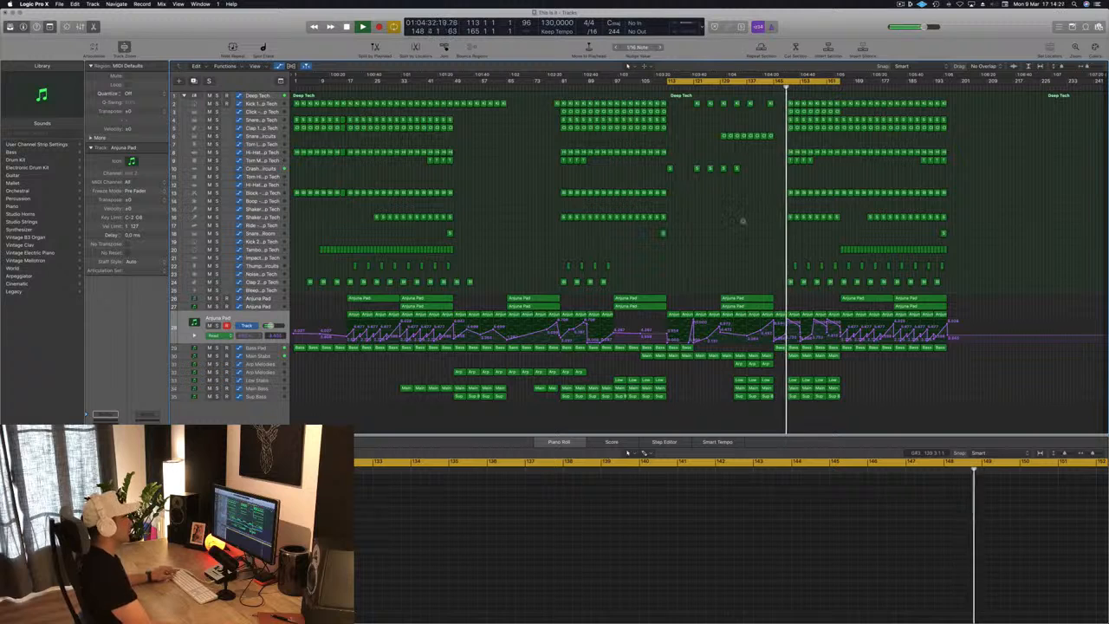
scroll(727, 222, "up", 1)
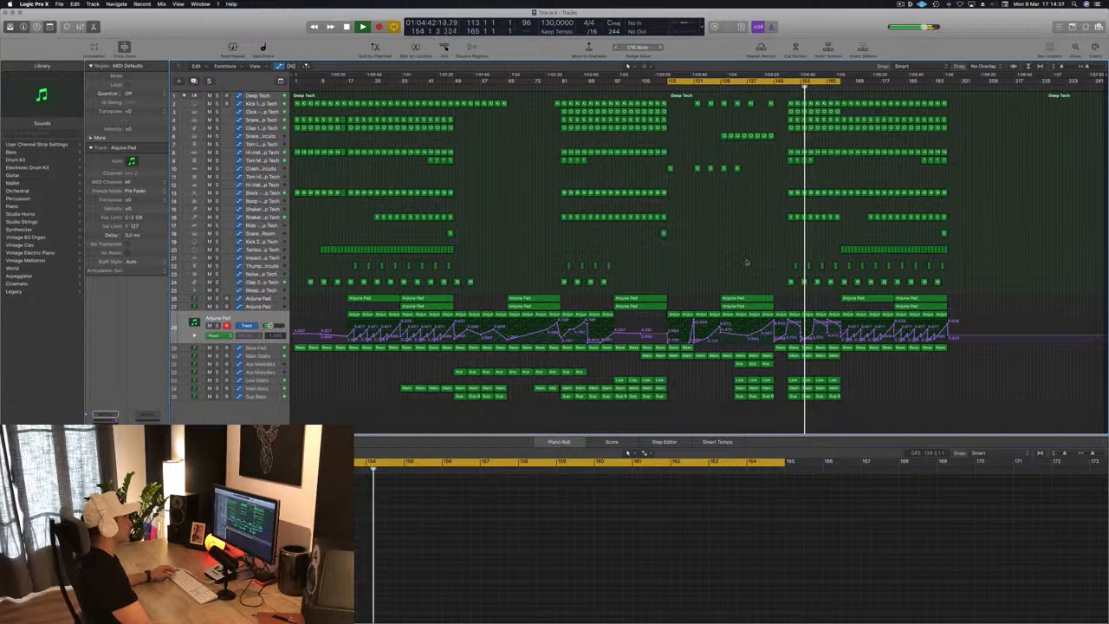
left_click(272, 355)
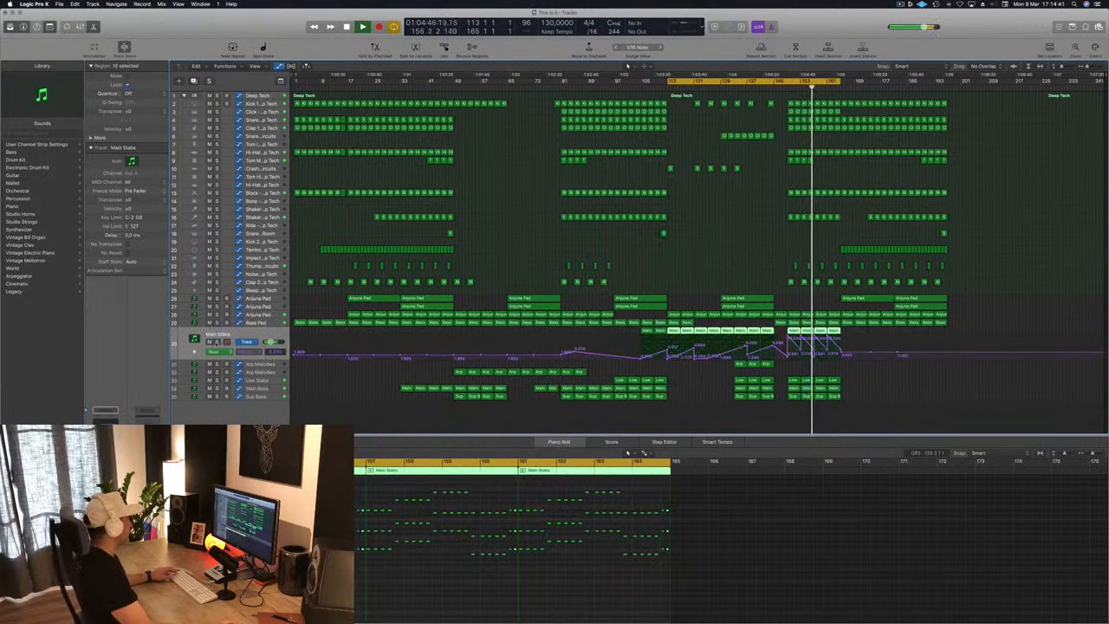
key("s")
key("s")
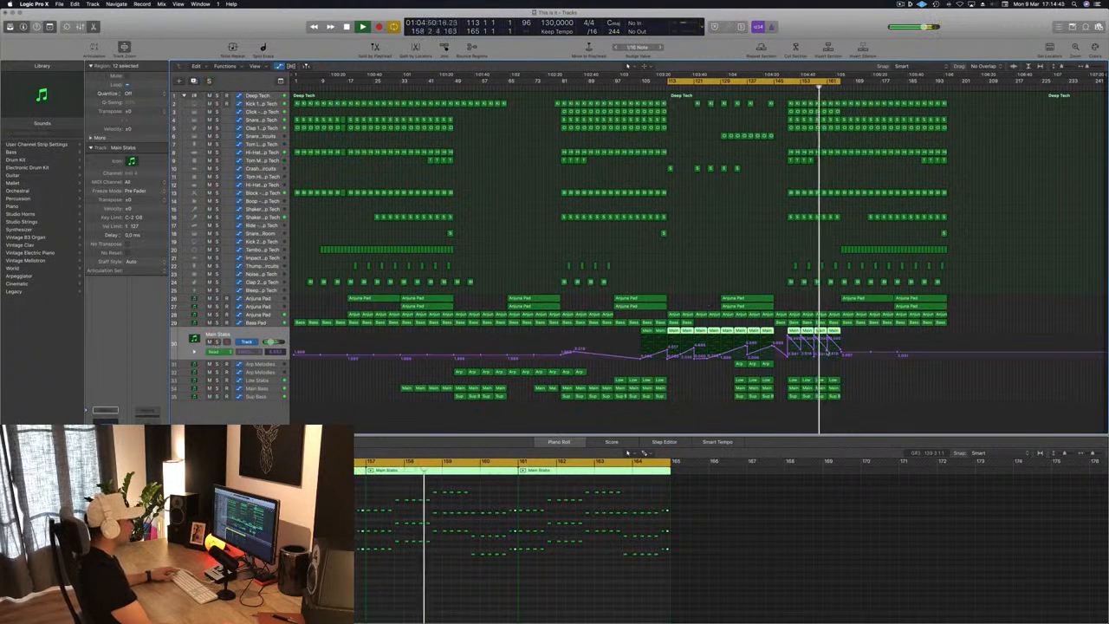
left_click(827, 354)
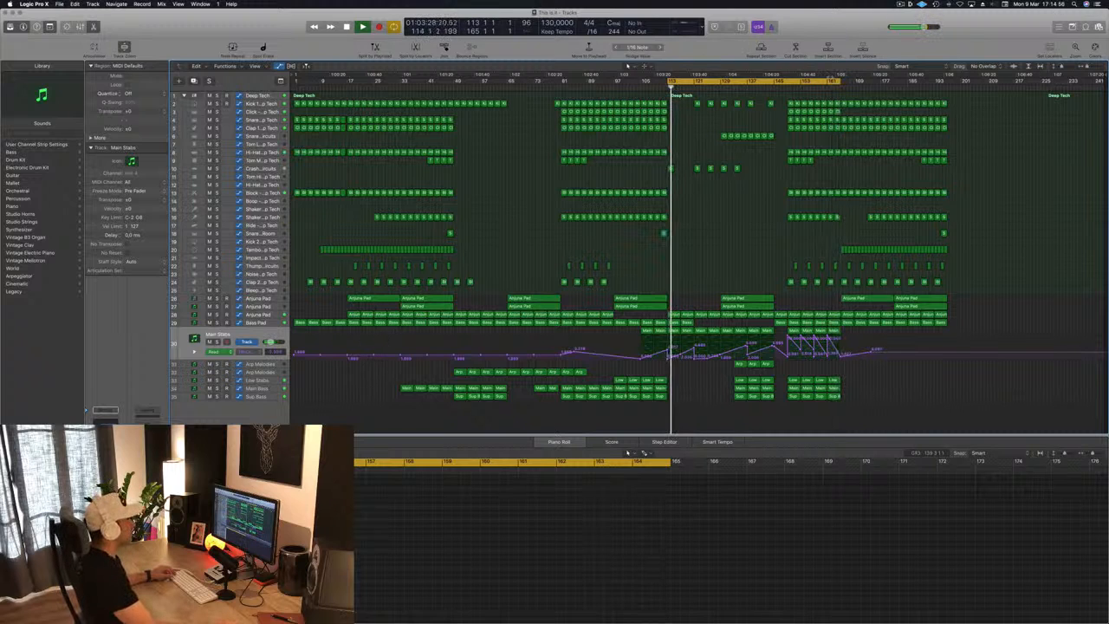
Step: Copy the four Main Bass regions at bar 33 to bar 165 and move the second Anjuna Pad track's region from bar 181 to bar 165
left_click(837, 88)
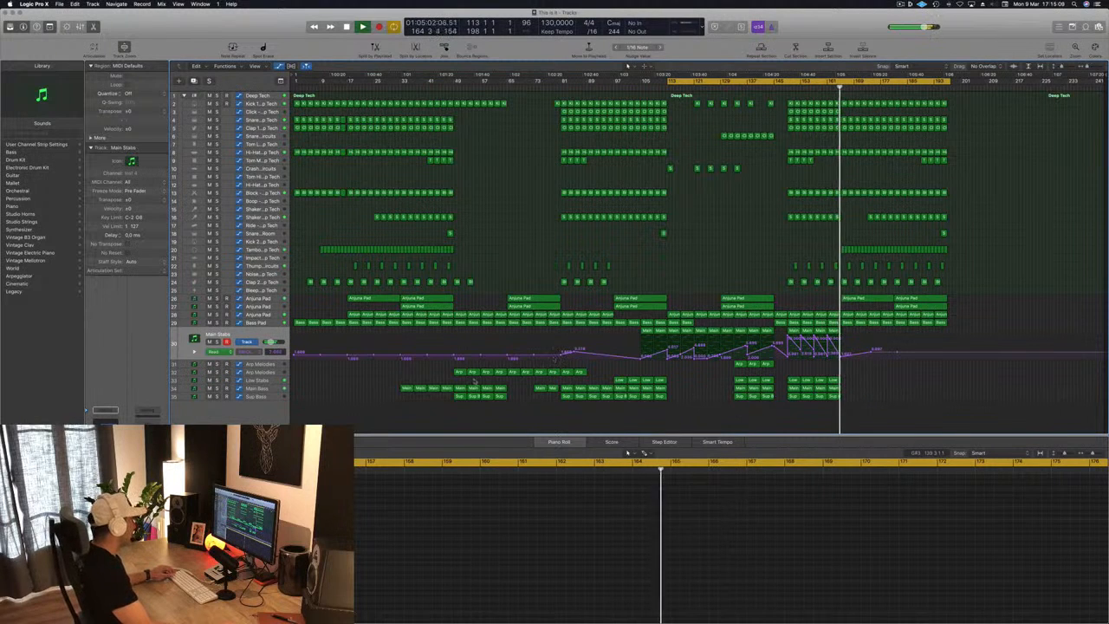
left_click(407, 387)
left_click_drag(414, 388, 863, 390)
mouse_move(872, 397)
left_mouse_down()
mouse_move(850, 389)
mouse_move(867, 390)
left_mouse_up()
left_click_drag(920, 305, 867, 306)
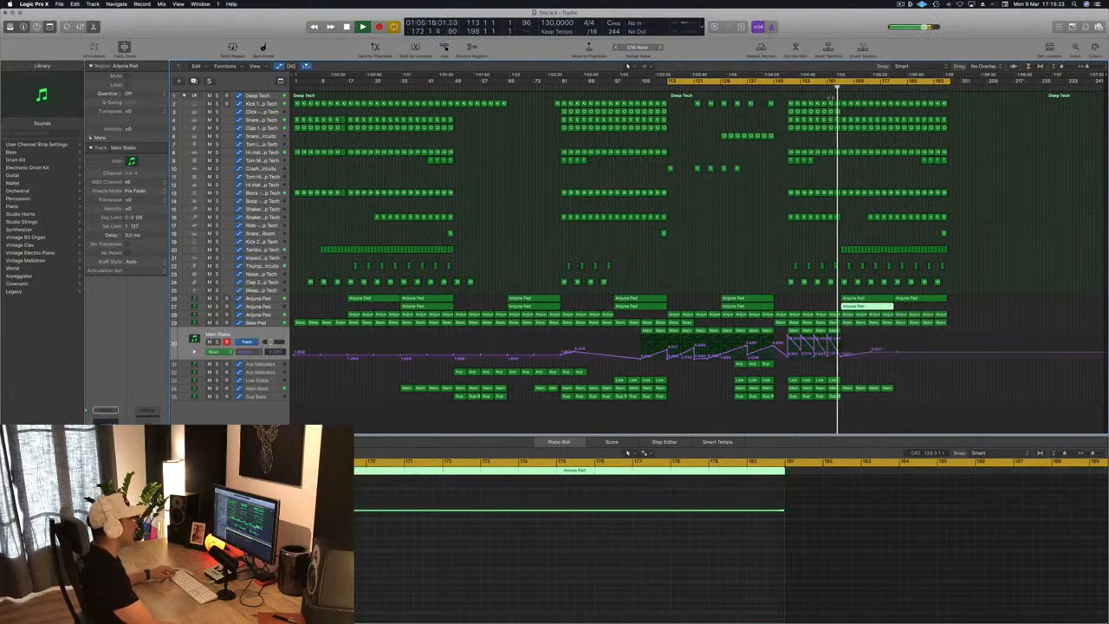
left_click(853, 235)
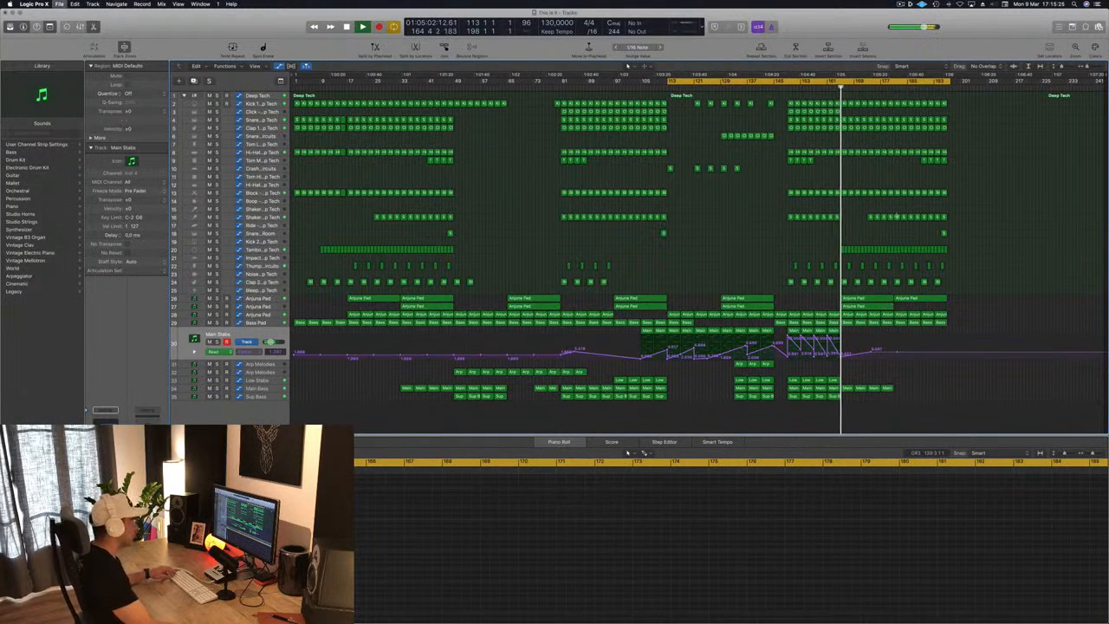
Step: Move the Shaker 2 regions at bar 173 back to bar 165 and delete the ones from bar 181 on
left_click_drag(860, 218, 948, 219)
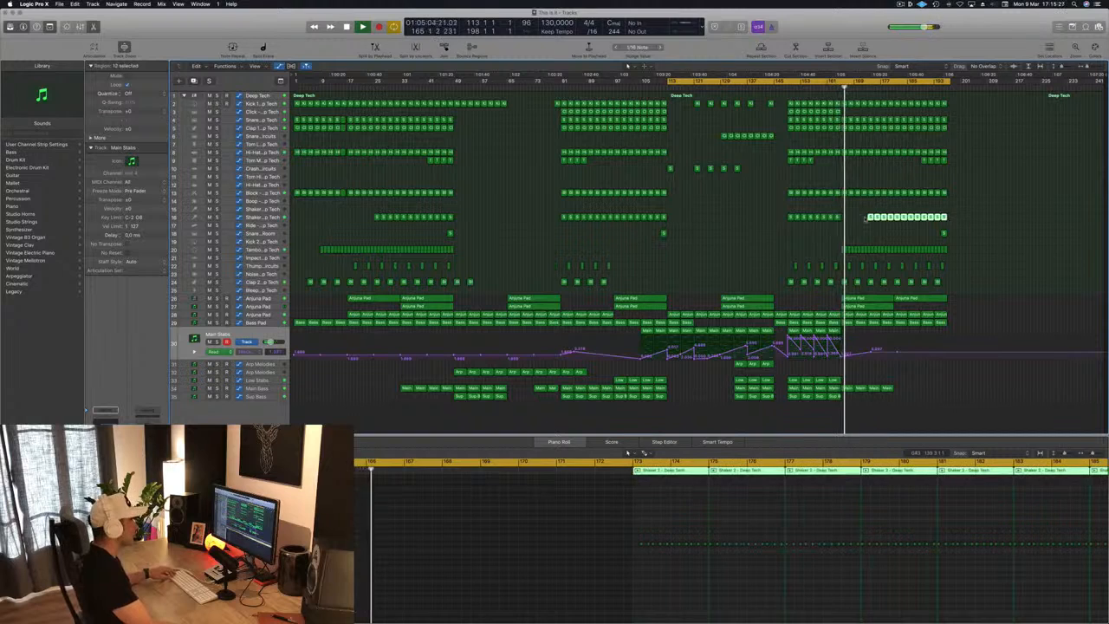
left_click_drag(870, 218, 842, 220)
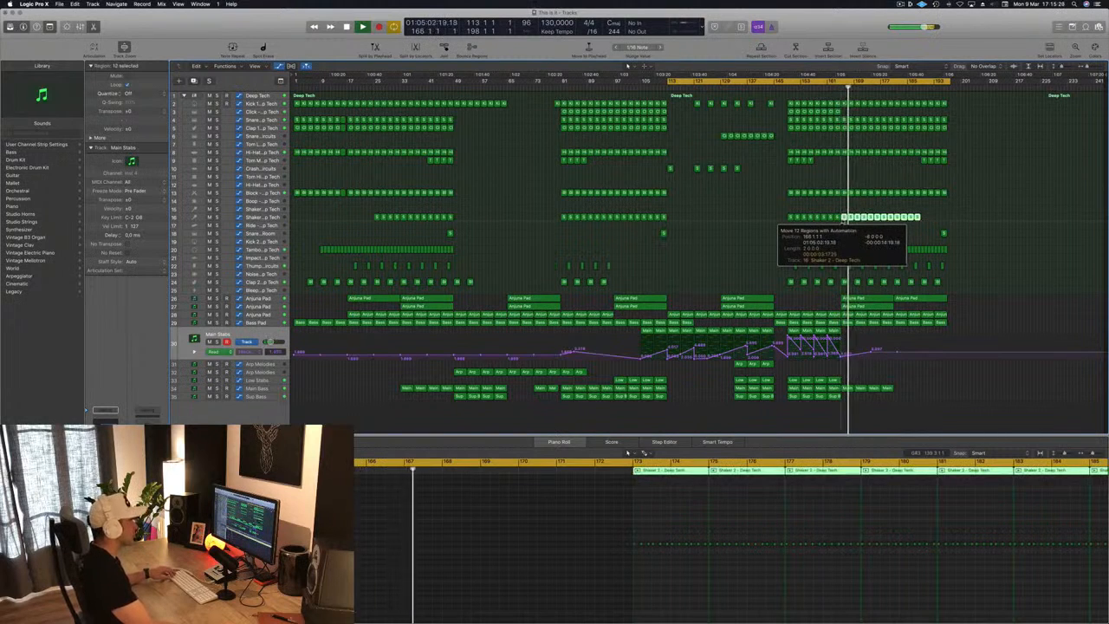
left_click(956, 215)
left_click_drag(908, 221, 897, 222)
key("Delete")
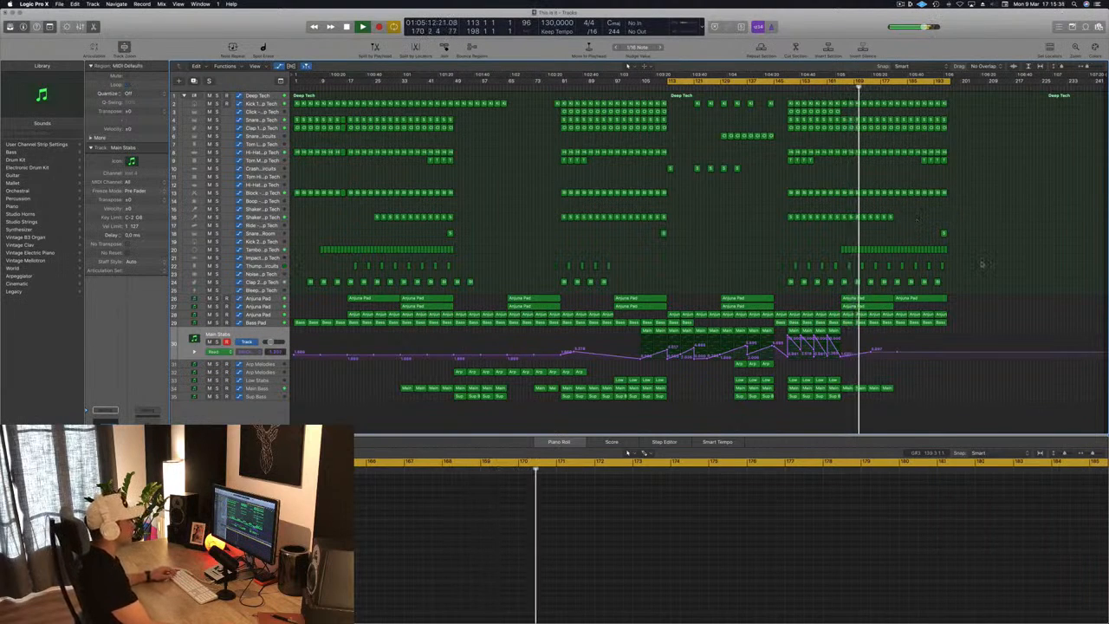
Step: Delete the first Anjuna Pad track's region at bar 181 and extend the cycle range to about bar 201
left_click(934, 299)
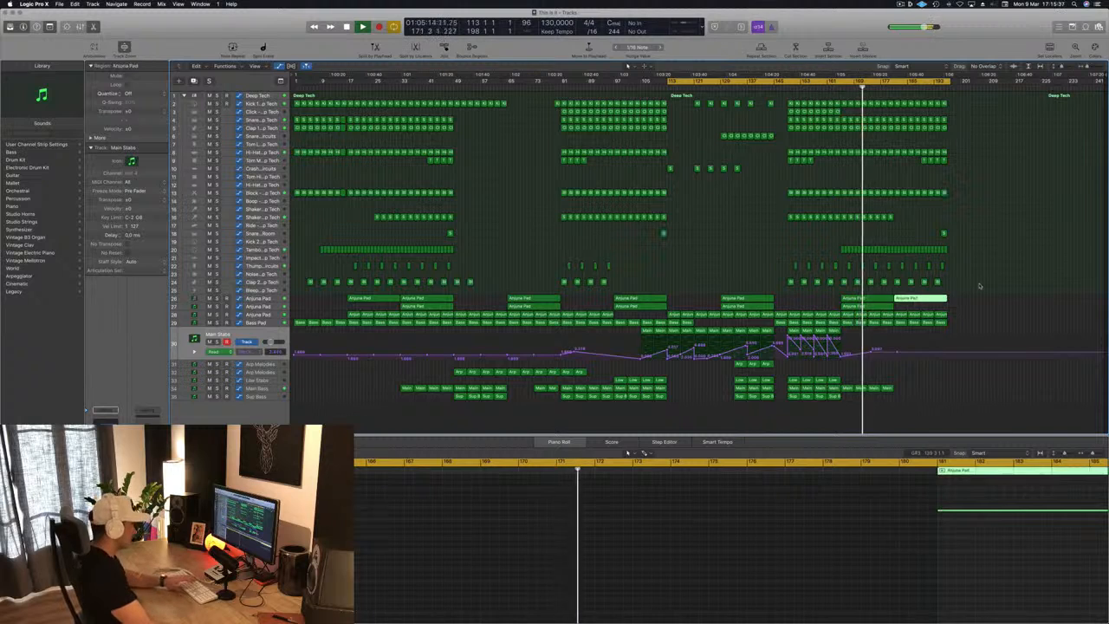
key("Delete")
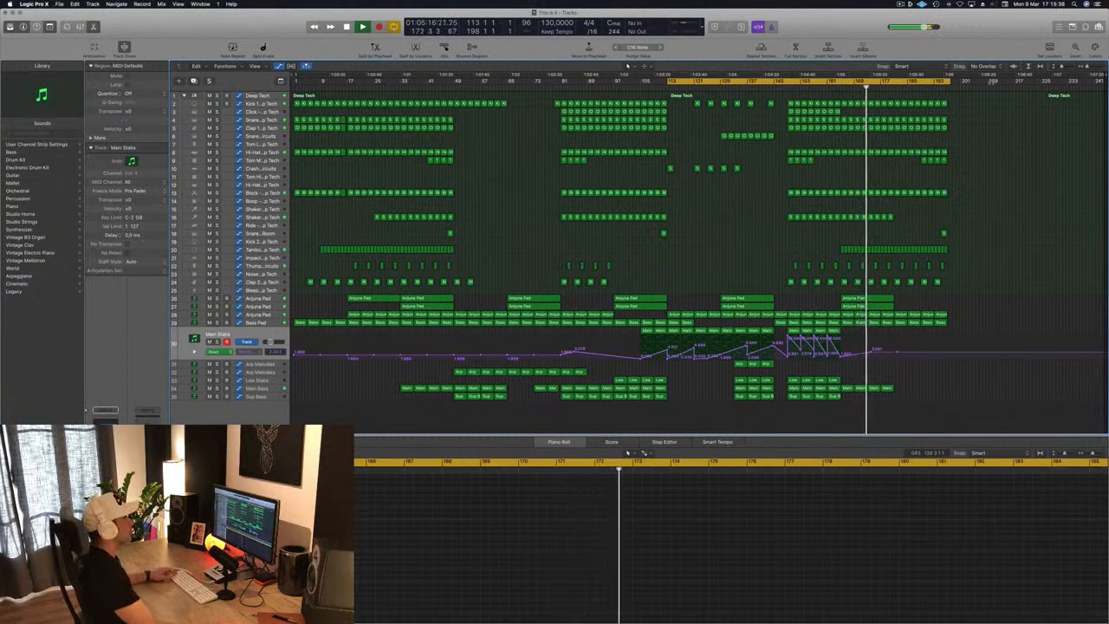
left_click_drag(948, 82, 963, 81)
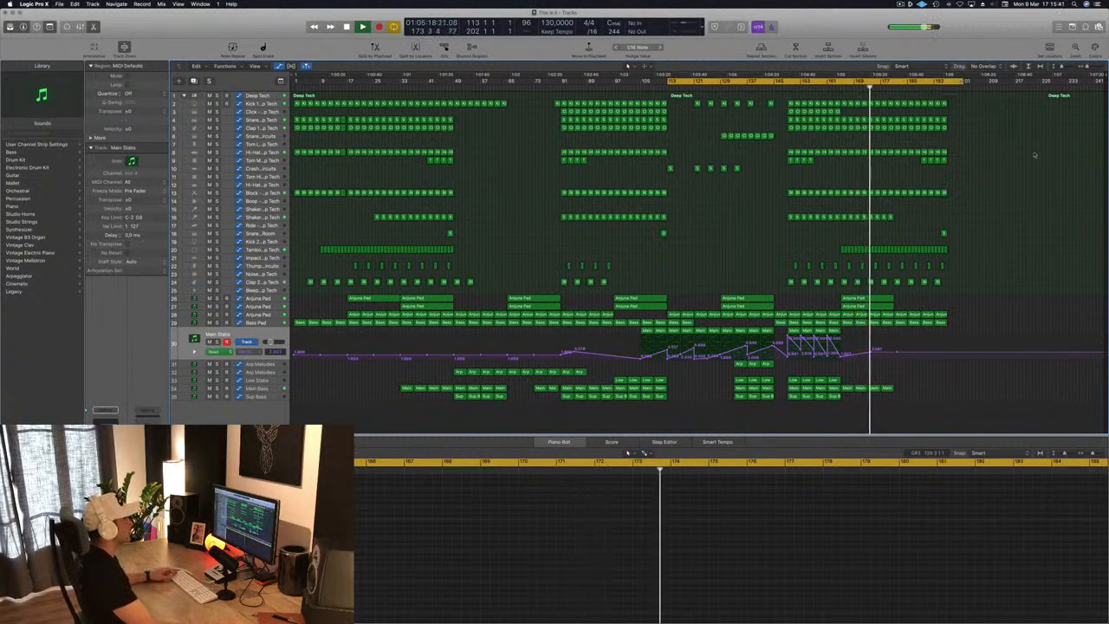